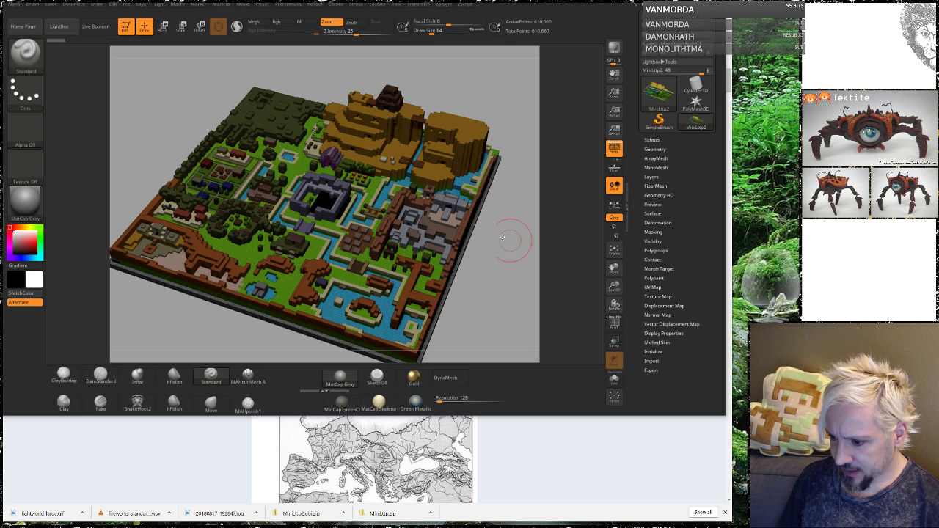
Enlarge the modelling window in both height and width to gain more working space around the map model.
{"action": "left_click_drag", "start_coordinate": [503, 233], "coordinate": [541, 253]}
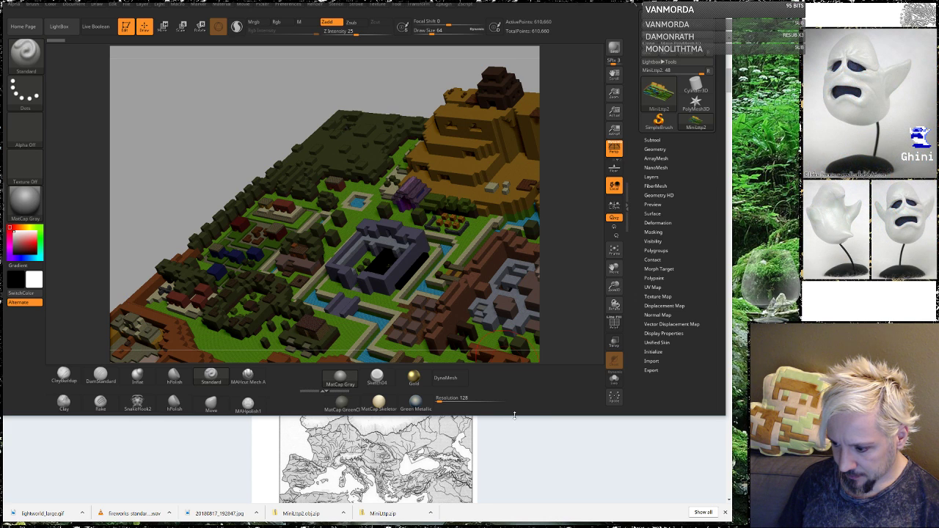
{"action": "left_click_drag", "start_coordinate": [515, 417], "coordinate": [520, 527]}
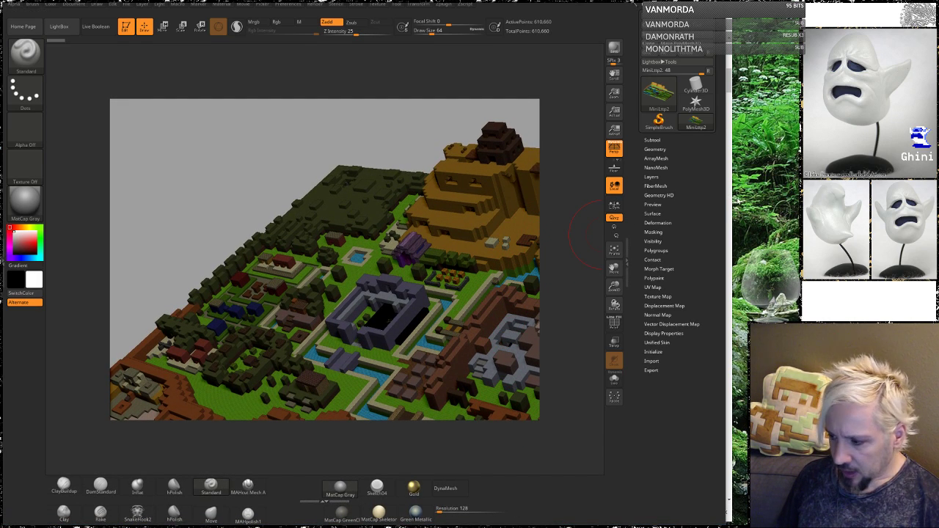
{"action": "left_click_drag", "start_coordinate": [723, 194], "coordinate": [800, 183]}
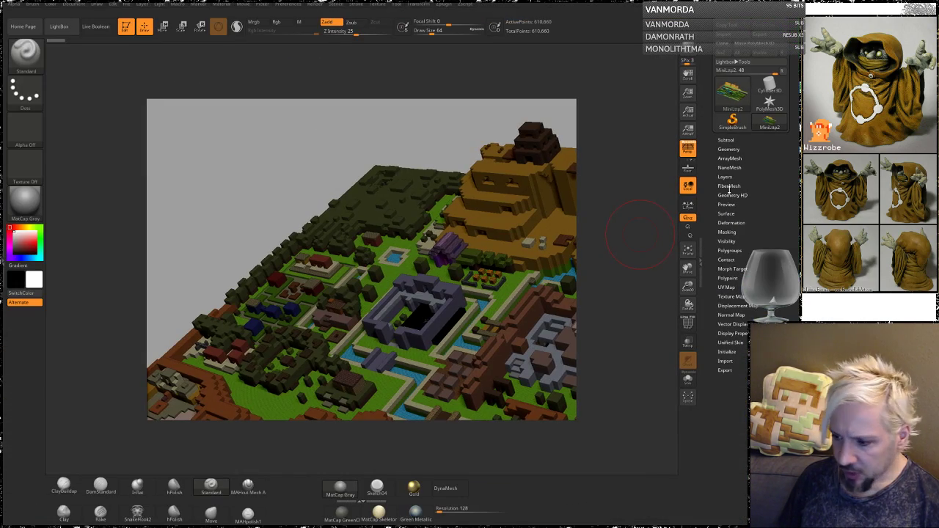
Examine the voxel map model from several angles, covering the mountains, central castle, eastern ruins and southern lake area.
{"action": "left_click_drag", "start_coordinate": [619, 218], "coordinate": [545, 193]}
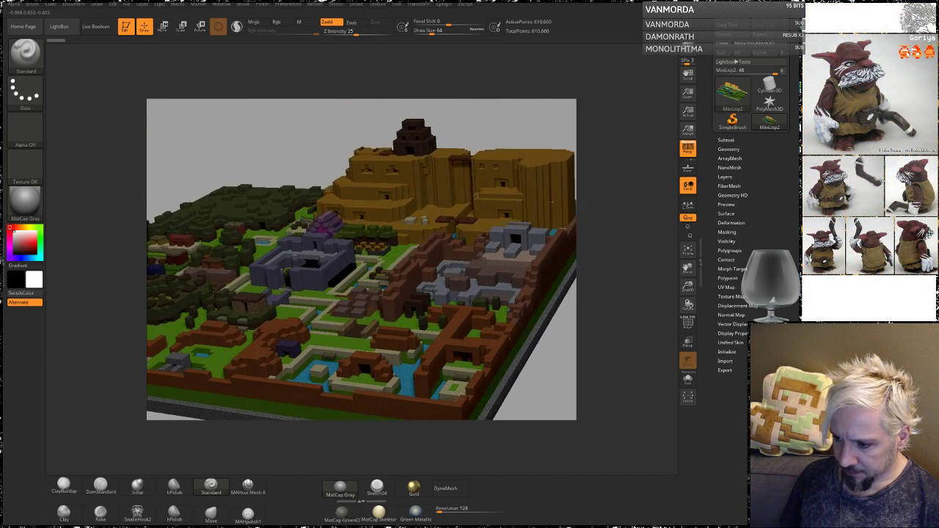
{"action": "left_click_drag", "start_coordinate": [555, 213], "coordinate": [557, 201]}
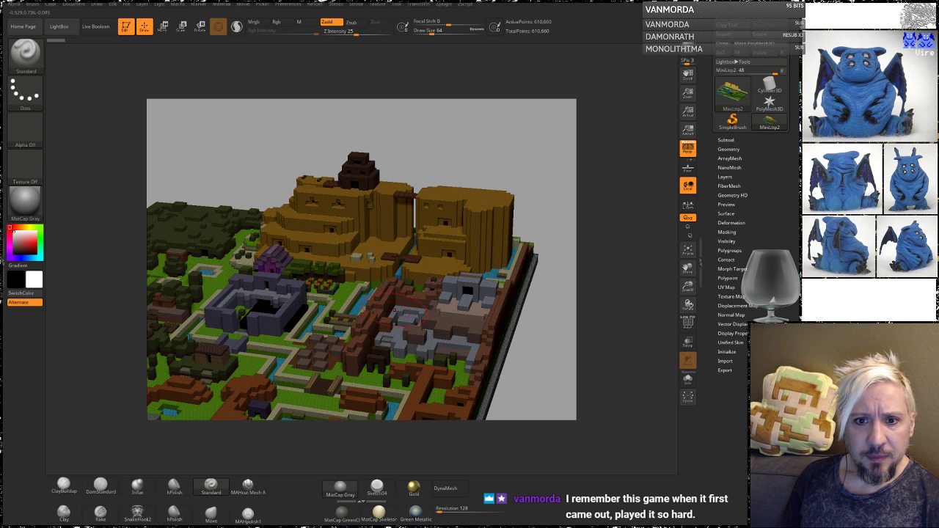
{"action": "left_click_drag", "start_coordinate": [477, 165], "coordinate": [550, 237]}
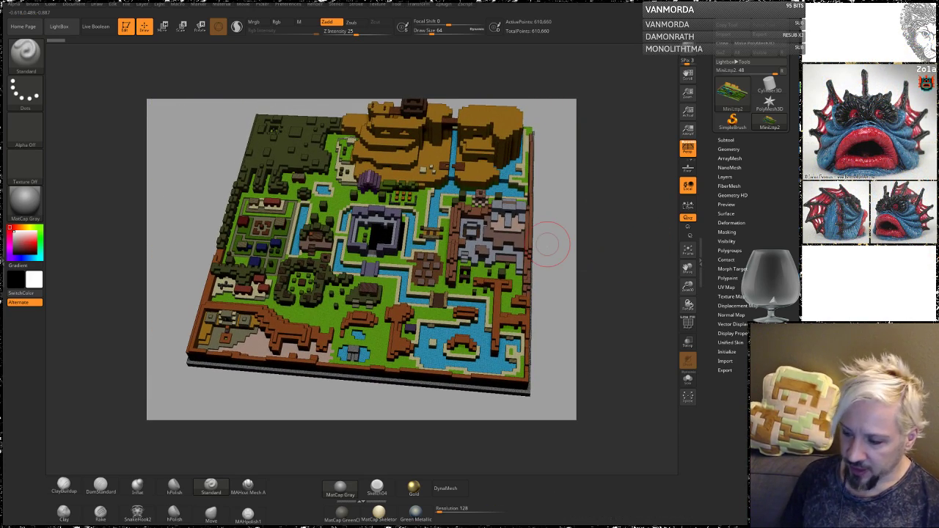
{"action": "left_click_drag", "start_coordinate": [555, 274], "coordinate": [535, 291]}
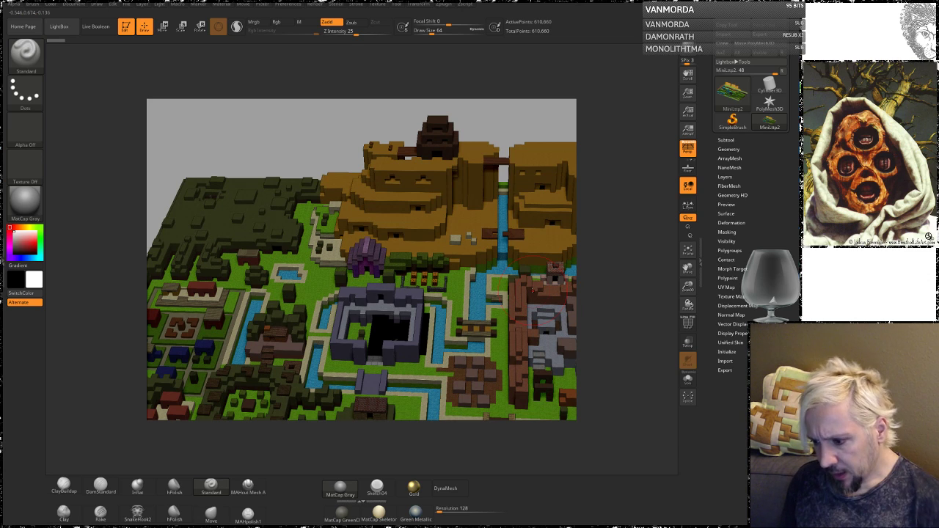
{"action": "left_click_drag", "start_coordinate": [614, 262], "coordinate": [487, 220], "text": "alt"}
{"action": "left_click_drag", "start_coordinate": [564, 230], "coordinate": [581, 323]}
{"action": "left_click_drag", "start_coordinate": [609, 281], "coordinate": [447, 120]}
{"action": "left_click_drag", "start_coordinate": [617, 296], "coordinate": [595, 156], "text": "alt"}
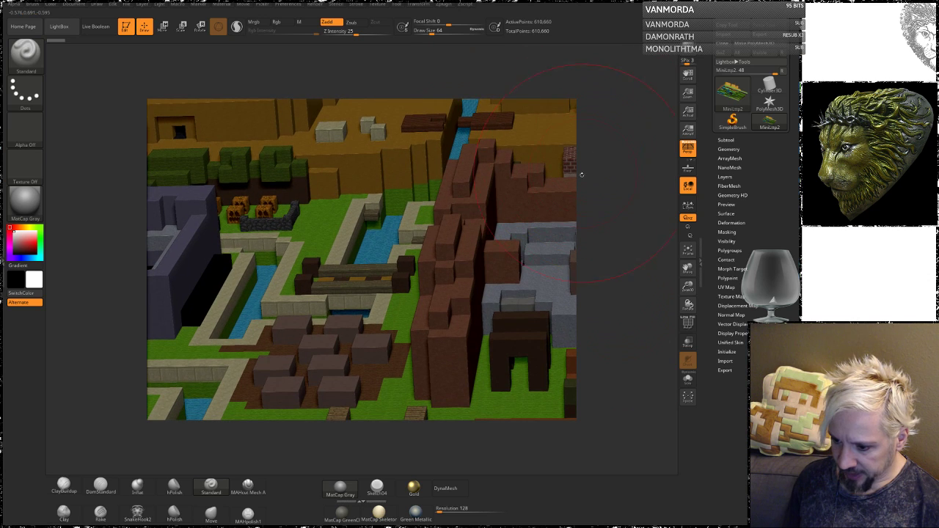
{"action": "mouse_move", "coordinate": [587, 241]}
{"action": "left_mouse_down"}
{"action": "mouse_move", "coordinate": [629, 225]}
{"action": "mouse_move", "coordinate": [609, 219]}
{"action": "mouse_move", "coordinate": [597, 235]}
{"action": "left_mouse_up"}
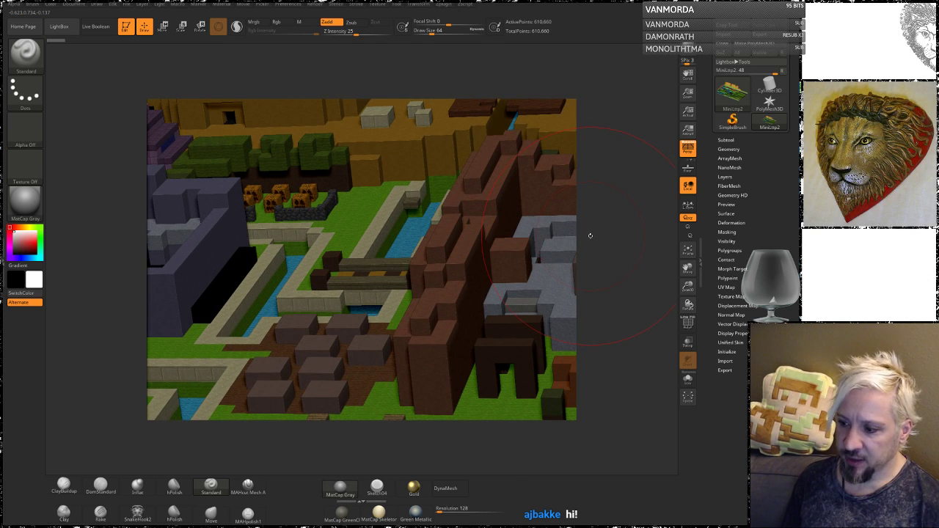
{"action": "left_click_drag", "start_coordinate": [646, 294], "coordinate": [596, 308]}
{"action": "left_click_drag", "start_coordinate": [583, 201], "coordinate": [593, 233]}
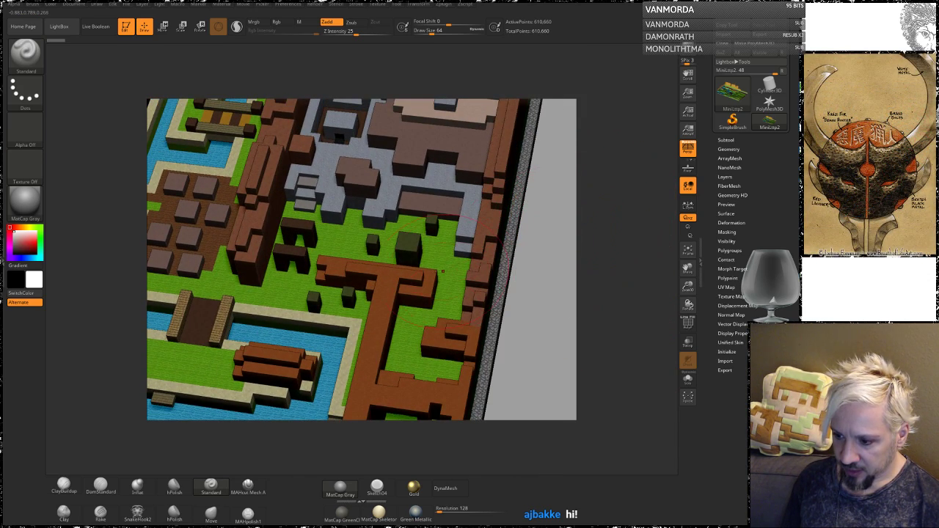
{"action": "left_click_drag", "start_coordinate": [555, 157], "coordinate": [534, 210]}
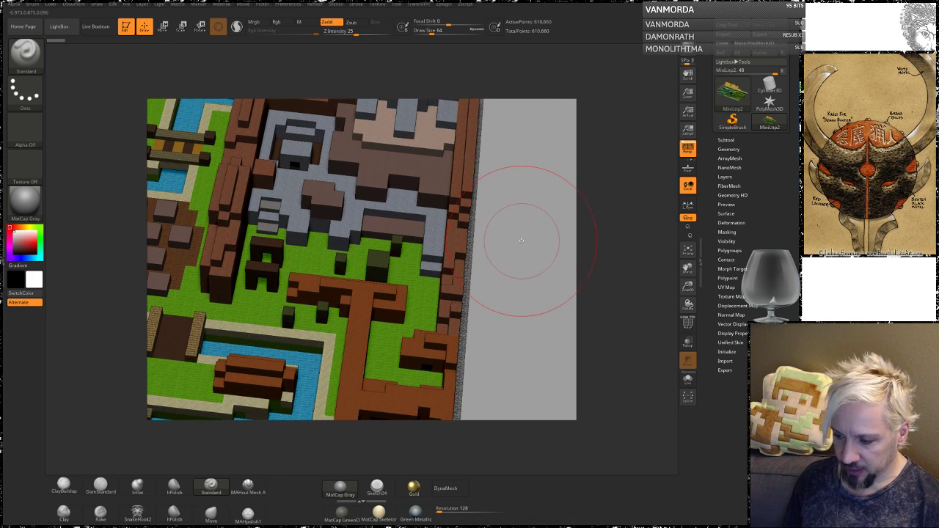
{"action": "mouse_move", "coordinate": [540, 241]}
{"action": "left_mouse_down"}
{"action": "mouse_move", "coordinate": [614, 278]}
{"action": "mouse_move", "coordinate": [622, 219]}
{"action": "mouse_move", "coordinate": [613, 217]}
{"action": "mouse_move", "coordinate": [674, 217]}
{"action": "left_mouse_up"}
{"action": "mouse_move", "coordinate": [71, 204]}
{"action": "left_mouse_down"}
{"action": "mouse_move", "coordinate": [119, 242]}
{"action": "mouse_move", "coordinate": [95, 177]}
{"action": "mouse_move", "coordinate": [218, 259]}
{"action": "left_mouse_up"}
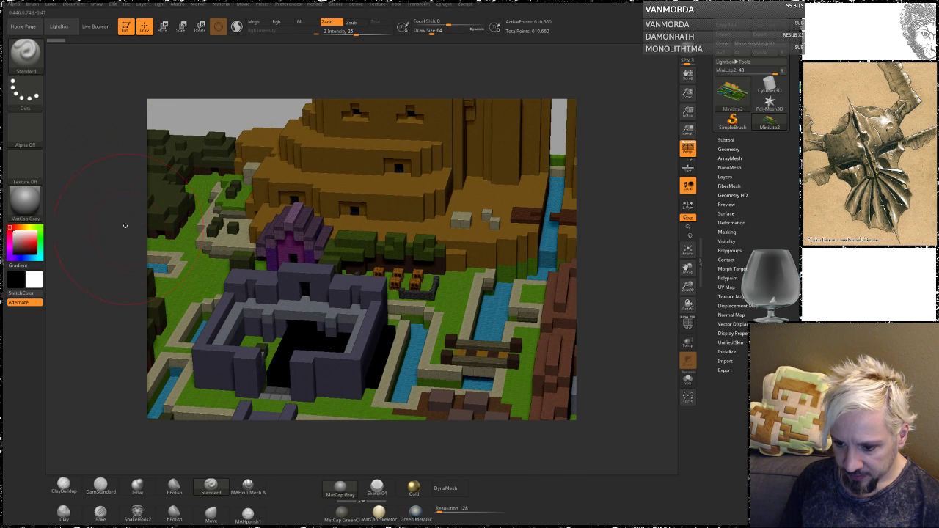
{"action": "left_click_drag", "start_coordinate": [101, 198], "coordinate": [98, 212]}
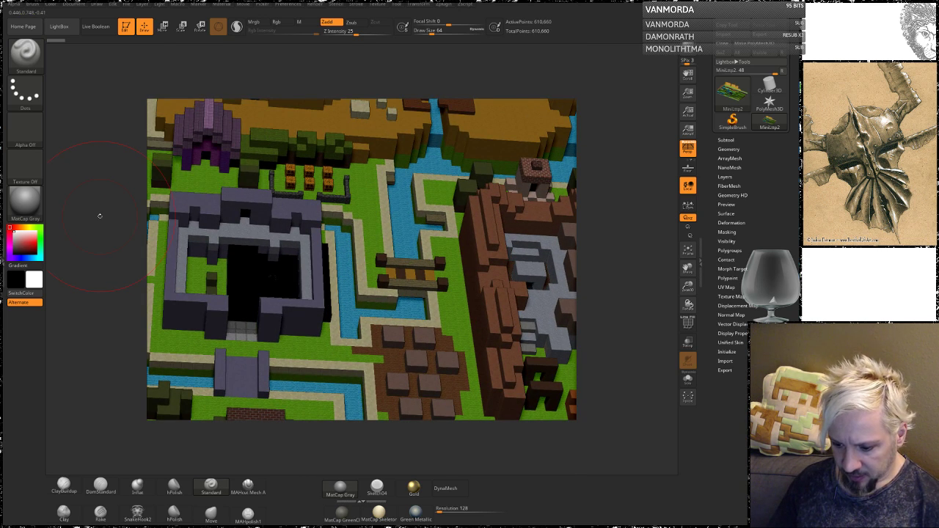
Switch to Chrome, examine the lightworld_large.gif reference map at full size around the castle, and return to ZBrush.
{"action": "mouse_move", "coordinate": [42, 526]}
{"action": "left_click", "coordinate": [52, 504]}
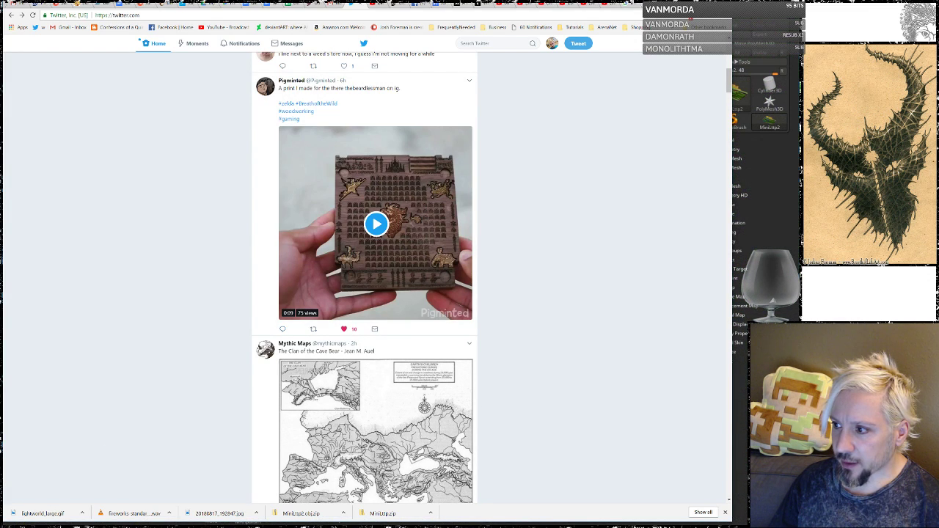
{"action": "key", "text": "ctrl+Tab"}
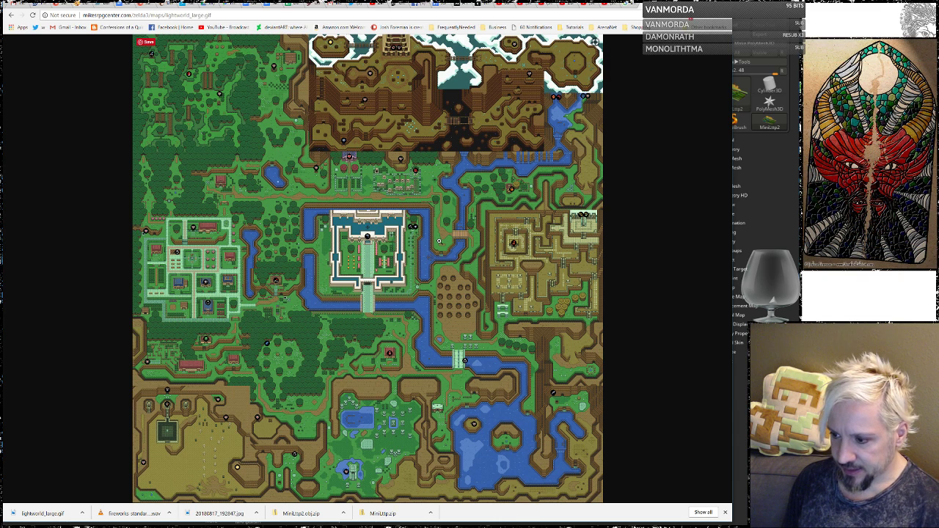
{"action": "left_click", "coordinate": [439, 240]}
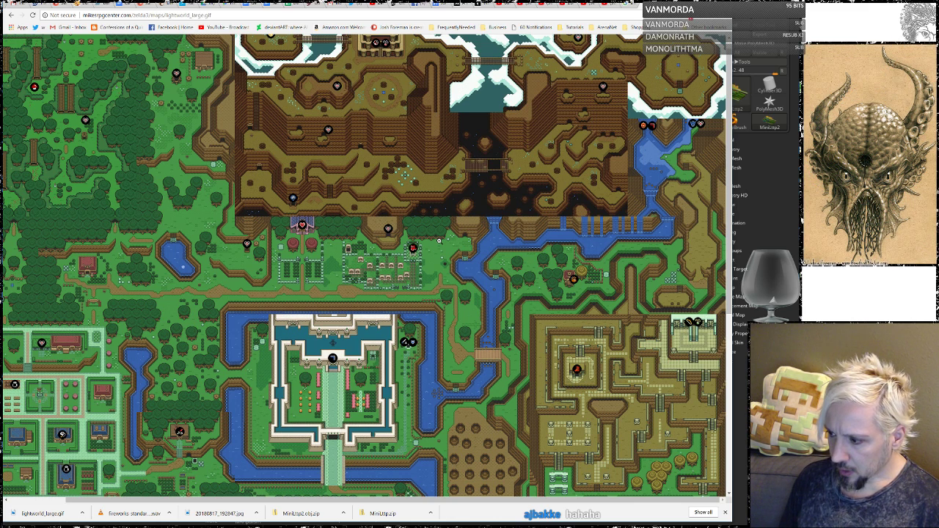
{"action": "scroll", "coordinate": [439, 242], "scroll_direction": "down", "scroll_amount": 3}
{"action": "scroll", "coordinate": [440, 241], "scroll_direction": "up", "scroll_amount": 1}
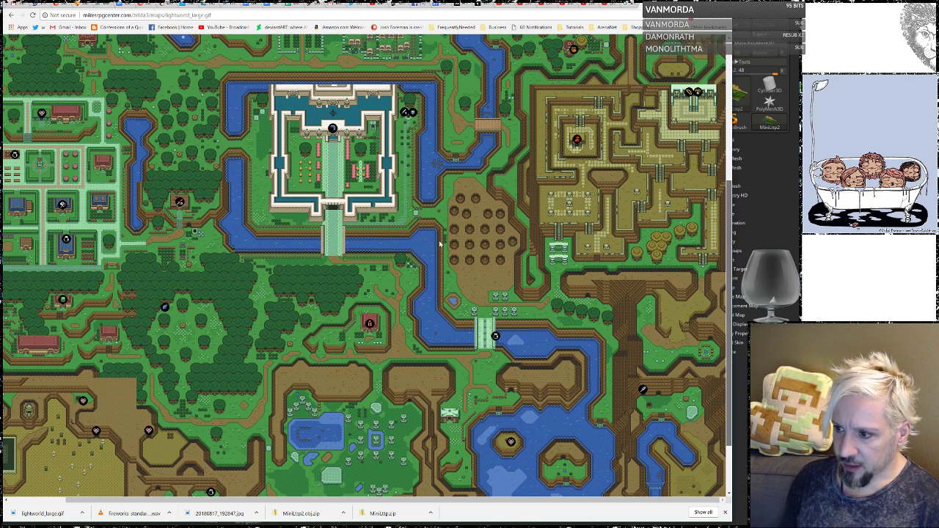
{"action": "scroll", "coordinate": [740, 139], "scroll_direction": "up", "scroll_amount": 7}
{"action": "left_click", "coordinate": [770, 178]}
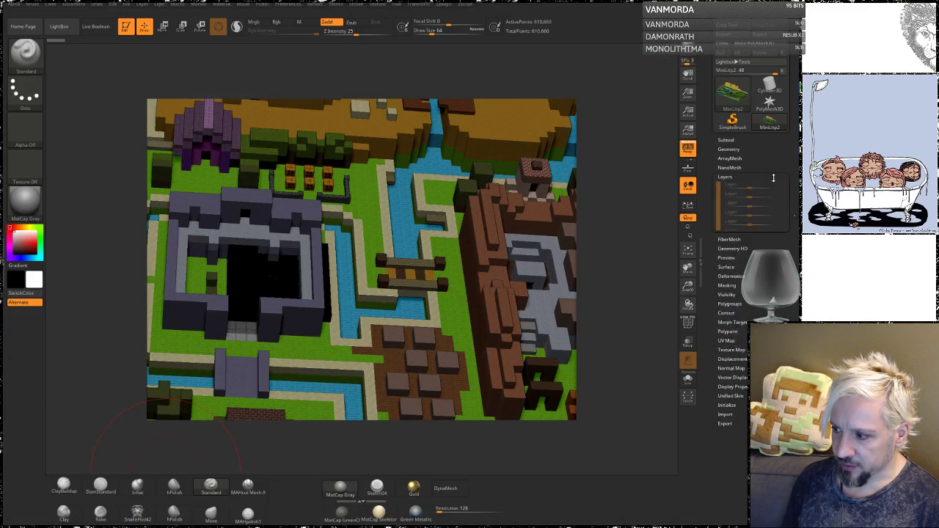
Examine the model's castle, moat, forest and neighbouring terrain for comparison with the reference map.
{"action": "left_click_drag", "start_coordinate": [616, 217], "coordinate": [544, 272]}
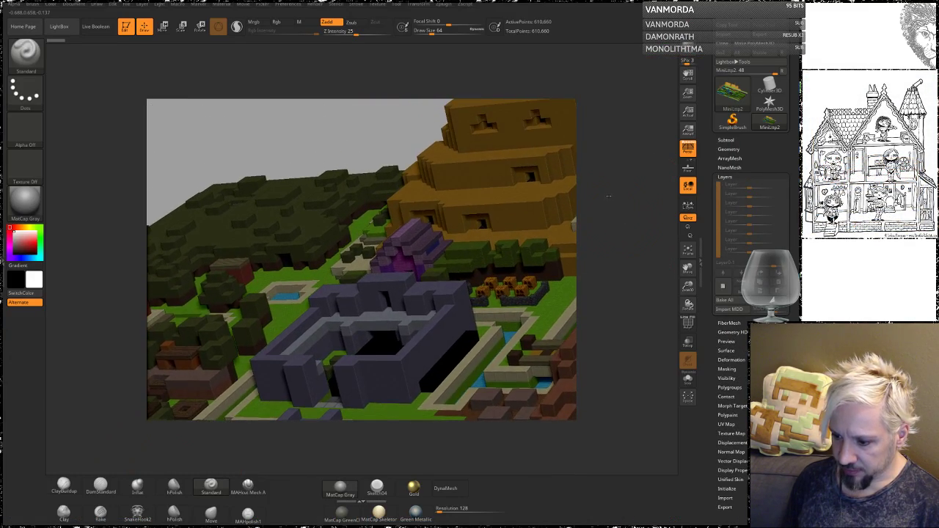
{"action": "left_click_drag", "start_coordinate": [614, 250], "coordinate": [469, 169], "text": "alt"}
{"action": "mouse_move", "coordinate": [660, 281]}
{"action": "left_mouse_down", "text": "alt"}
{"action": "mouse_move", "coordinate": [506, 172]}
{"action": "mouse_move", "coordinate": [447, 158]}
{"action": "mouse_move", "coordinate": [546, 351]}
{"action": "left_mouse_up", "text": "alt"}
{"action": "mouse_move", "coordinate": [490, 232]}
{"action": "left_mouse_down"}
{"action": "mouse_move", "coordinate": [478, 207]}
{"action": "mouse_move", "coordinate": [503, 137]}
{"action": "left_mouse_up"}
{"action": "left_click_drag", "start_coordinate": [562, 146], "coordinate": [550, 170]}
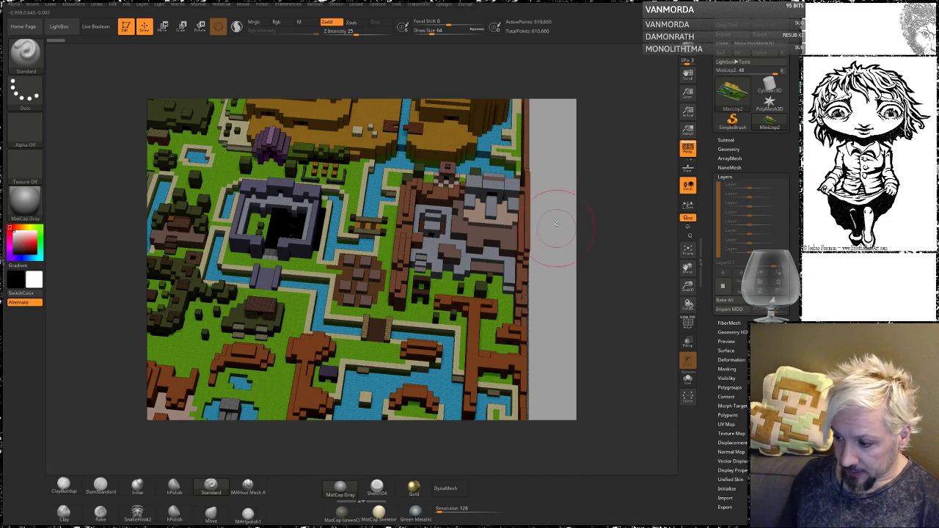
{"action": "left_click_drag", "start_coordinate": [560, 235], "coordinate": [607, 279]}
{"action": "left_click_drag", "start_coordinate": [112, 333], "coordinate": [110, 285]}
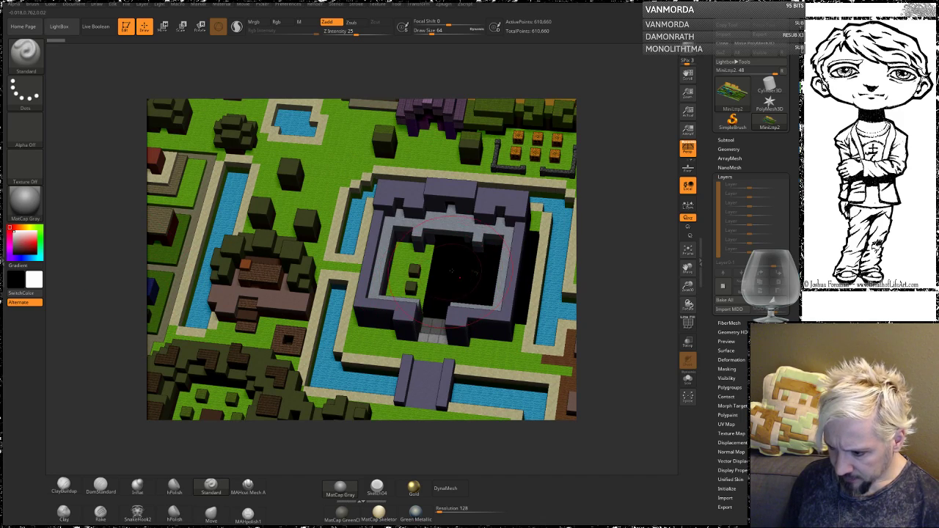
{"action": "left_click_drag", "start_coordinate": [628, 222], "coordinate": [595, 246]}
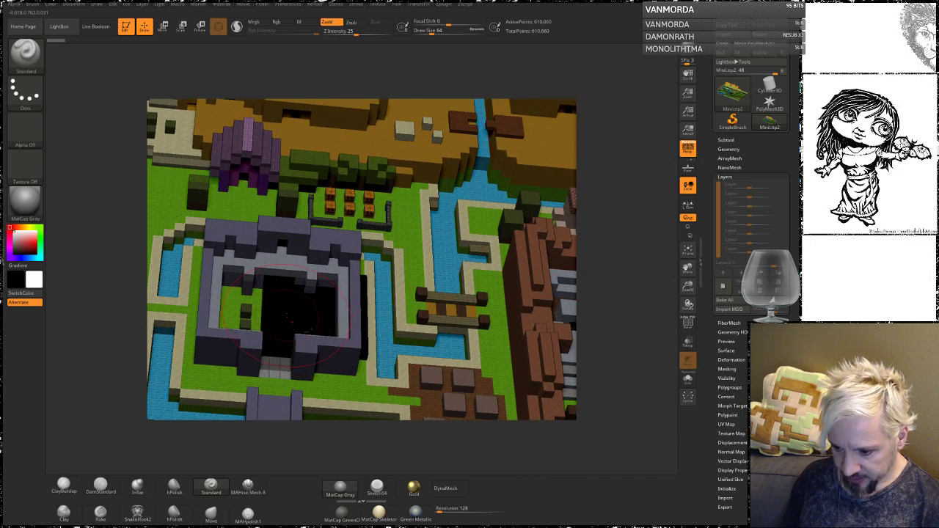
Turn on the polygon wireframe display for the map and set the brush draw size to 31.
{"action": "left_click", "coordinate": [687, 323]}
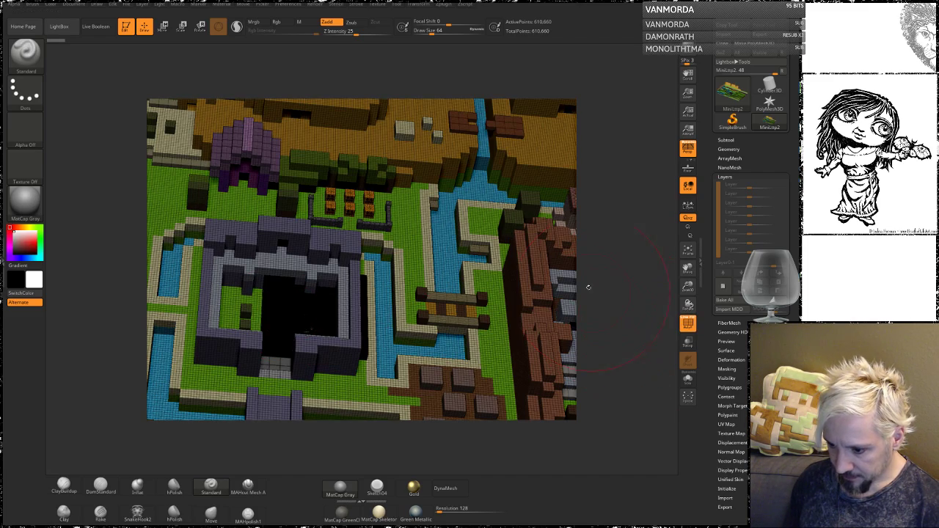
{"action": "left_click_drag", "start_coordinate": [614, 262], "coordinate": [531, 258]}
{"action": "key", "text": "space"}
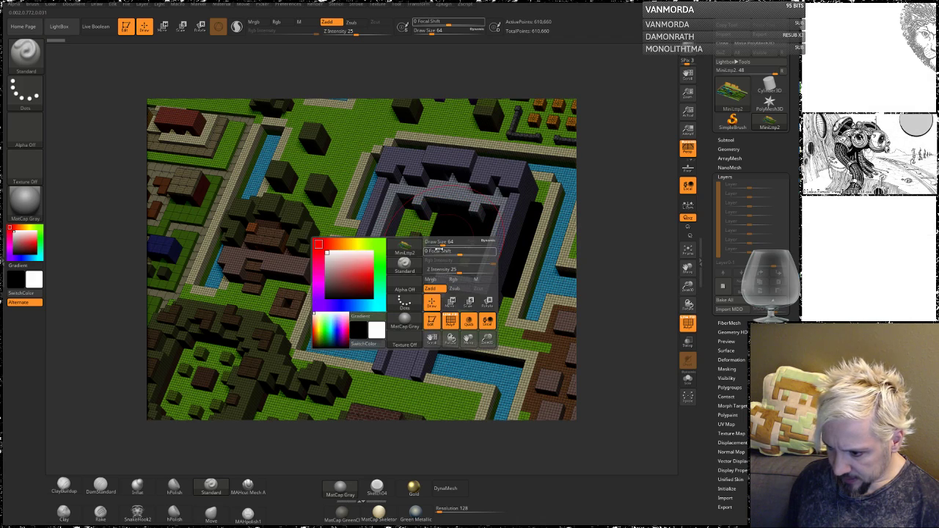
{"action": "left_click_drag", "start_coordinate": [441, 245], "coordinate": [438, 243]}
{"action": "mouse_move", "coordinate": [629, 232]}
{"action": "left_mouse_down", "text": "alt"}
{"action": "mouse_move", "coordinate": [546, 230]}
{"action": "mouse_move", "coordinate": [645, 184]}
{"action": "left_mouse_up", "text": "alt"}
{"action": "left_click_drag", "start_coordinate": [587, 220], "coordinate": [649, 368]}
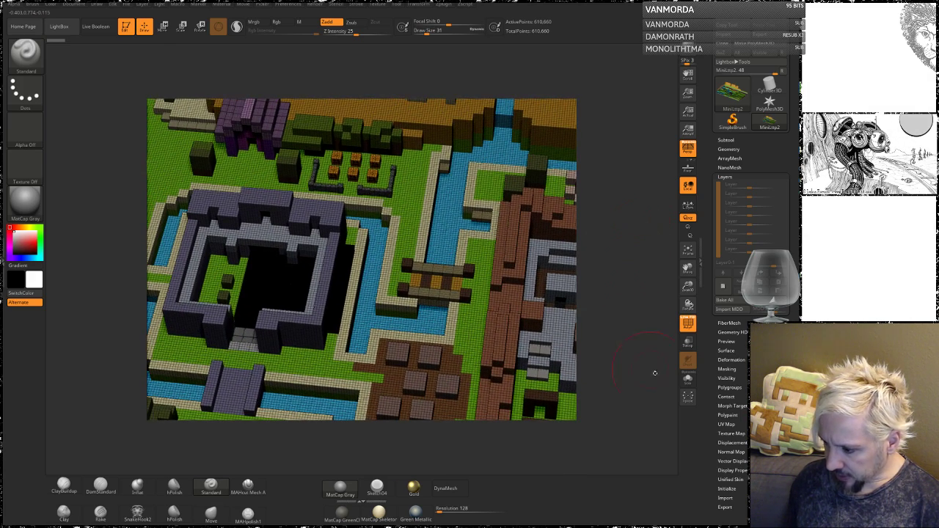
{"action": "left_click_drag", "start_coordinate": [630, 333], "coordinate": [662, 381]}
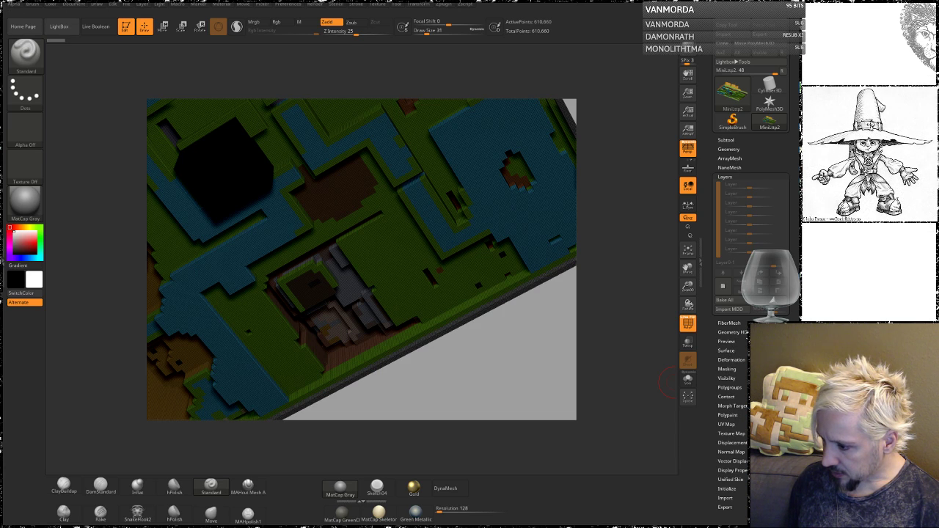
Expand the Polygroups settings and isolate the polygroup that forms the map's main terrain.
{"action": "left_click_drag", "start_coordinate": [764, 370], "coordinate": [764, 316]}
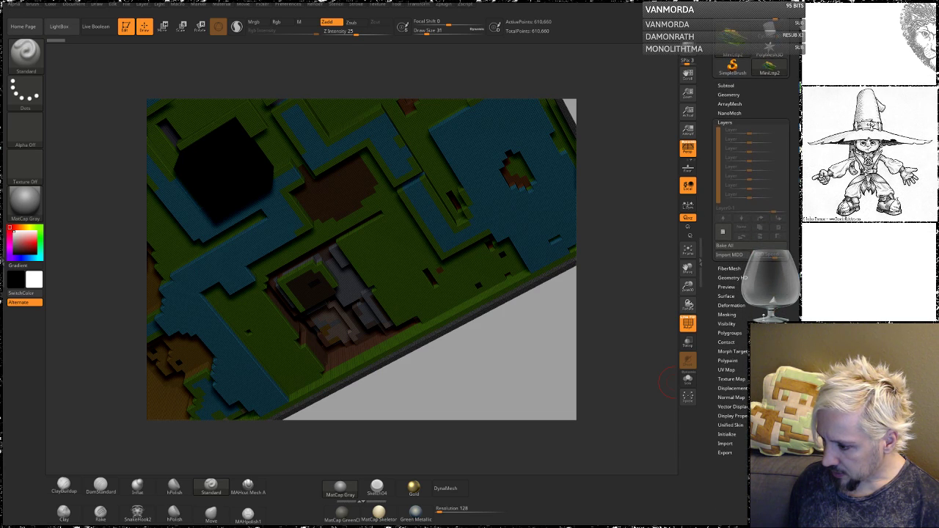
{"action": "left_click", "coordinate": [731, 333]}
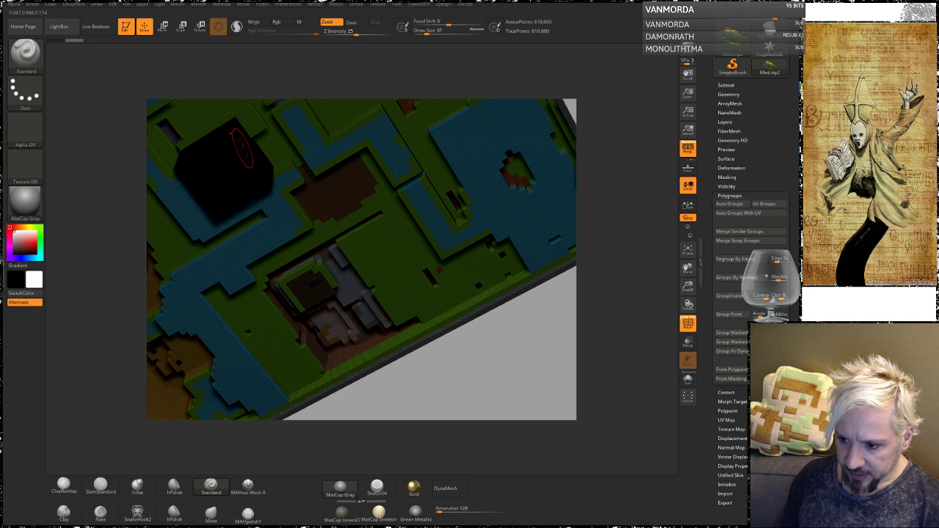
{"action": "left_click_drag", "start_coordinate": [531, 331], "coordinate": [505, 283]}
{"action": "left_click_drag", "start_coordinate": [526, 182], "coordinate": [524, 166]}
{"action": "key", "text": "ctrl+shift"}
{"action": "left_click", "coordinate": [524, 165], "text": "ctrl+shift"}
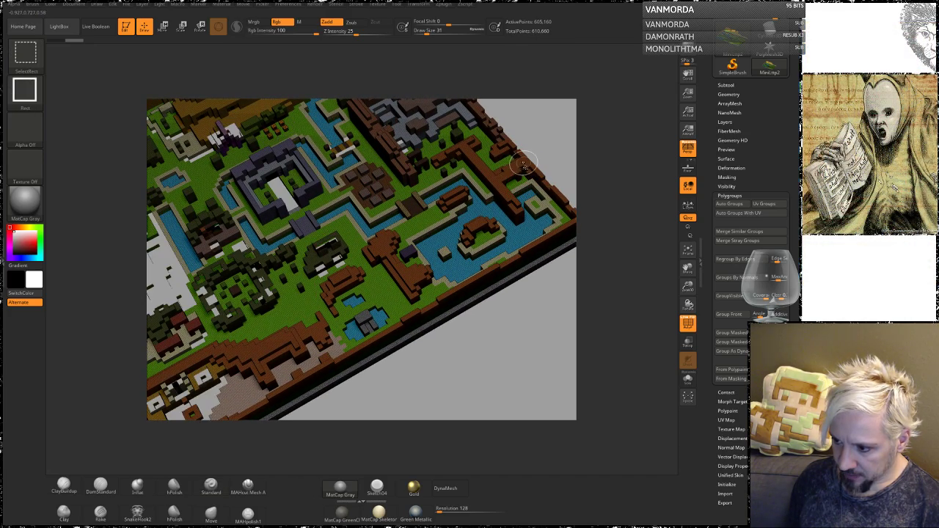
{"action": "mouse_move", "coordinate": [546, 140]}
{"action": "left_mouse_down"}
{"action": "mouse_move", "coordinate": [529, 228]}
{"action": "mouse_move", "coordinate": [516, 202]}
{"action": "left_mouse_up"}
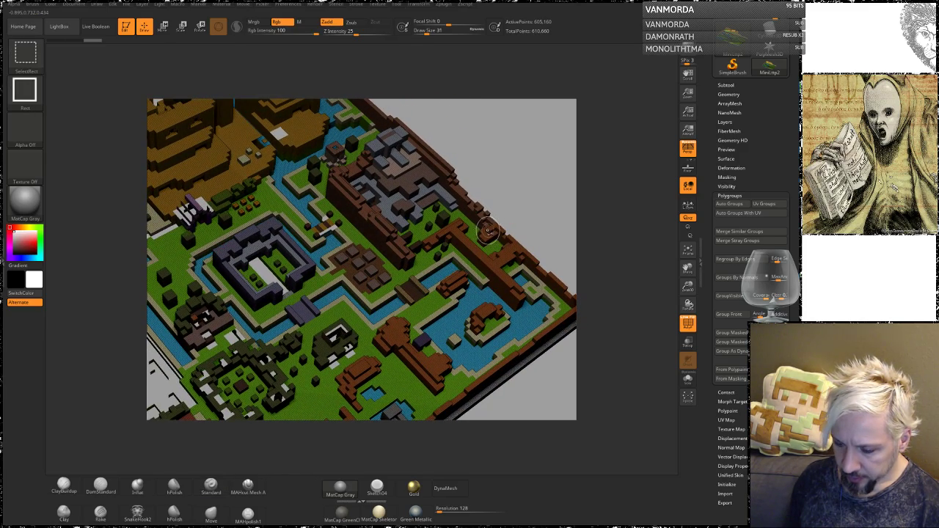
Invert the visibility to show only the geometry outside the main terrain polygroup and inspect the separate pieces.
{"action": "left_click", "coordinate": [488, 230], "text": "ctrl+shift"}
{"action": "mouse_move", "coordinate": [470, 218]}
{"action": "left_mouse_down"}
{"action": "mouse_move", "coordinate": [464, 237]}
{"action": "mouse_move", "coordinate": [485, 183]}
{"action": "left_mouse_up"}
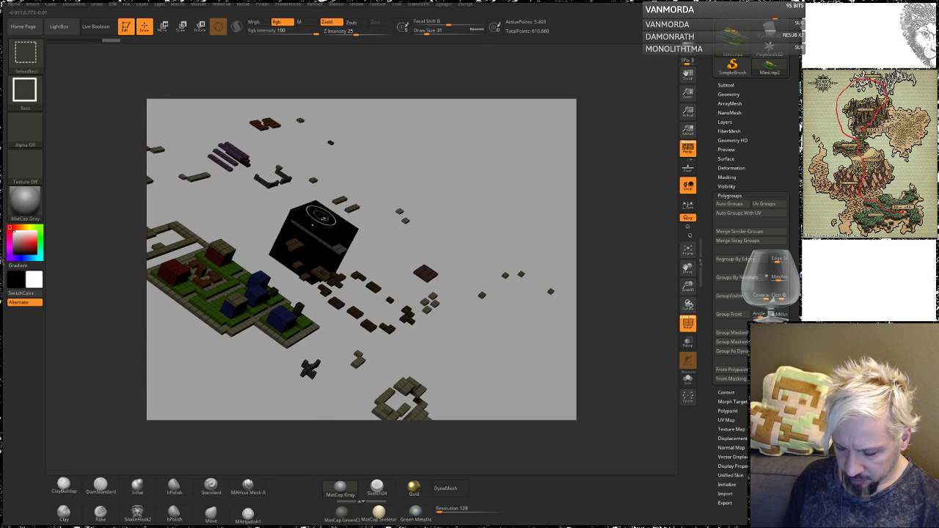
{"action": "mouse_move", "coordinate": [401, 243]}
{"action": "left_mouse_down"}
{"action": "mouse_move", "coordinate": [370, 145]}
{"action": "mouse_move", "coordinate": [369, 259]}
{"action": "mouse_move", "coordinate": [409, 200]}
{"action": "left_mouse_up"}
{"action": "mouse_move", "coordinate": [424, 253]}
{"action": "left_mouse_down"}
{"action": "mouse_move", "coordinate": [427, 265]}
{"action": "mouse_move", "coordinate": [447, 247]}
{"action": "mouse_move", "coordinate": [426, 216]}
{"action": "mouse_move", "coordinate": [455, 227]}
{"action": "mouse_move", "coordinate": [424, 283]}
{"action": "mouse_move", "coordinate": [398, 252]}
{"action": "mouse_move", "coordinate": [473, 200]}
{"action": "mouse_move", "coordinate": [440, 179]}
{"action": "mouse_move", "coordinate": [448, 212]}
{"action": "left_mouse_up"}
{"action": "key", "text": "ctrl+shift"}
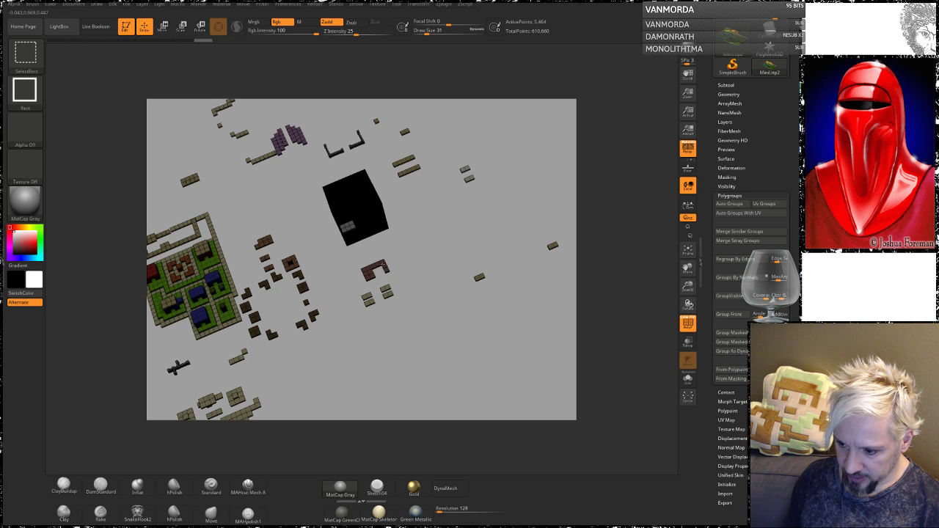
Unhide the entire map, isolate the main terrain polygroup once more and restore full visibility.
{"action": "left_click_drag", "start_coordinate": [400, 250], "coordinate": [350, 352], "text": "ctrl+shift"}
{"action": "left_click", "coordinate": [373, 337], "text": "ctrl+shift"}
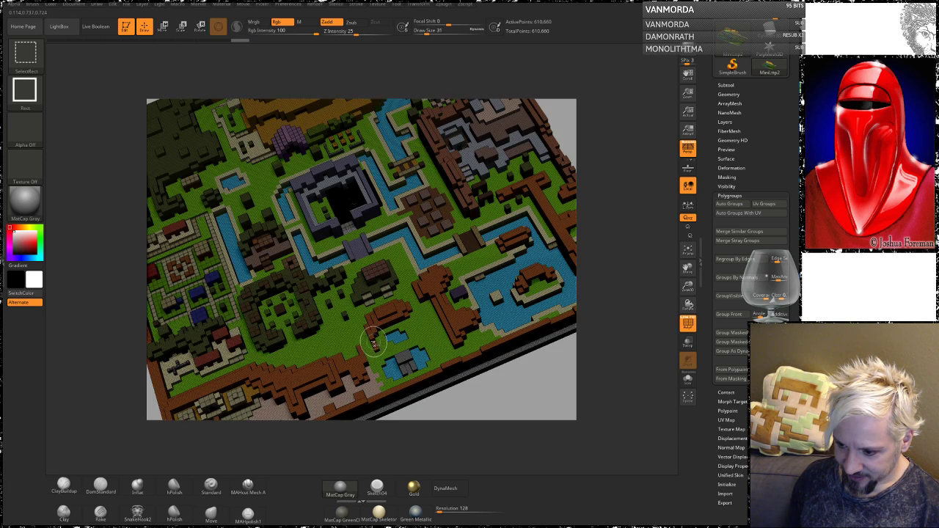
{"action": "left_click", "coordinate": [339, 197], "text": "ctrl+alt+shift"}
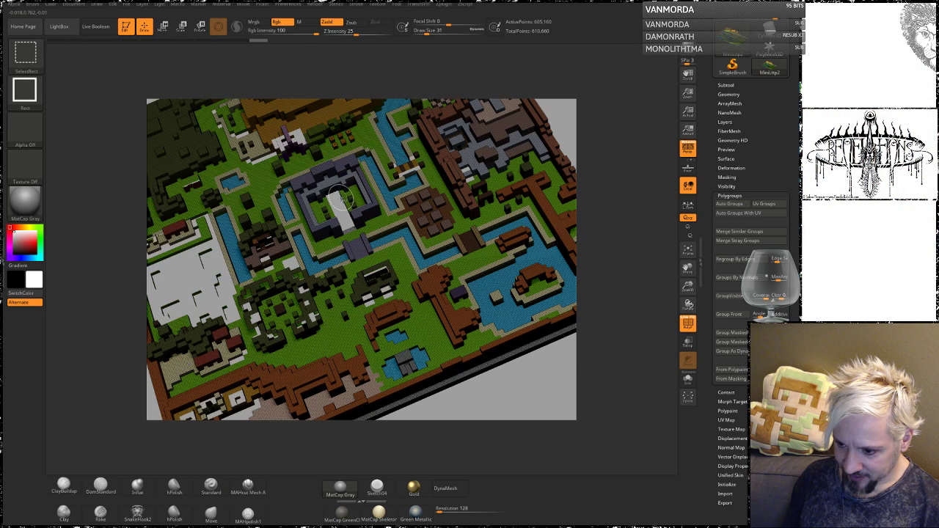
{"action": "left_click", "coordinate": [532, 378], "text": "ctrl+shift"}
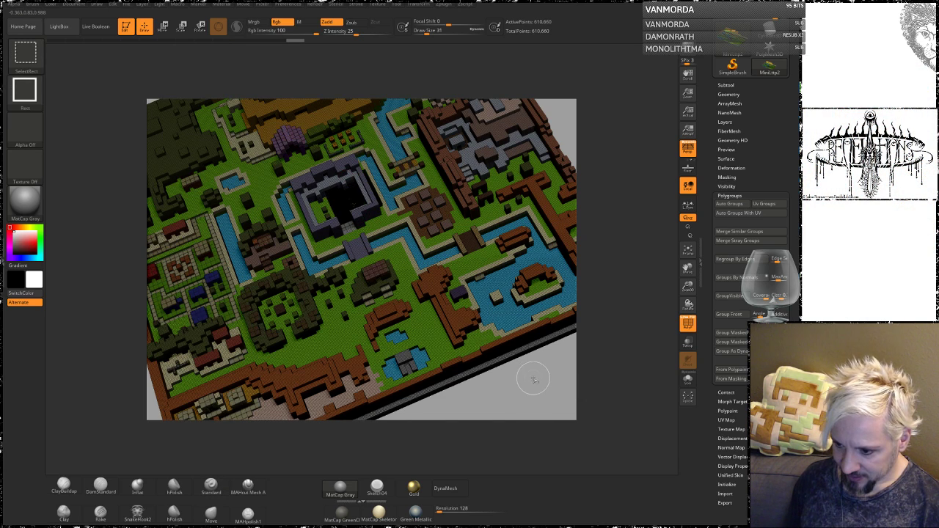
Show only the pieces outside the main terrain polygroup and hide the large black block at the castle.
{"action": "left_click", "coordinate": [338, 199], "text": "ctrl+alt+shift"}
{"action": "left_click", "coordinate": [542, 398], "text": "ctrl+shift"}
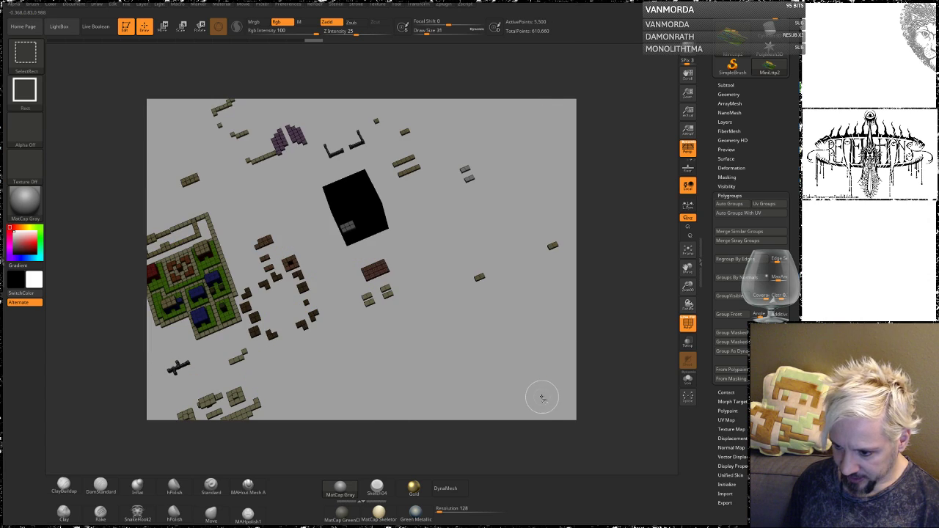
{"action": "mouse_move", "coordinate": [416, 239]}
{"action": "left_mouse_down"}
{"action": "mouse_move", "coordinate": [422, 205]}
{"action": "mouse_move", "coordinate": [418, 223]}
{"action": "left_mouse_up"}
{"action": "key", "text": "ctrl+shift"}
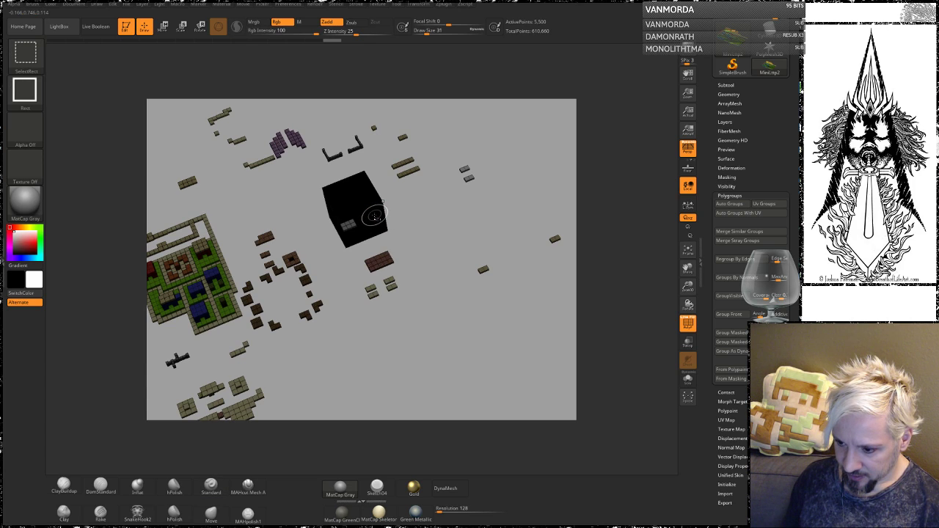
{"action": "left_click", "coordinate": [375, 214], "text": "ctrl+shift"}
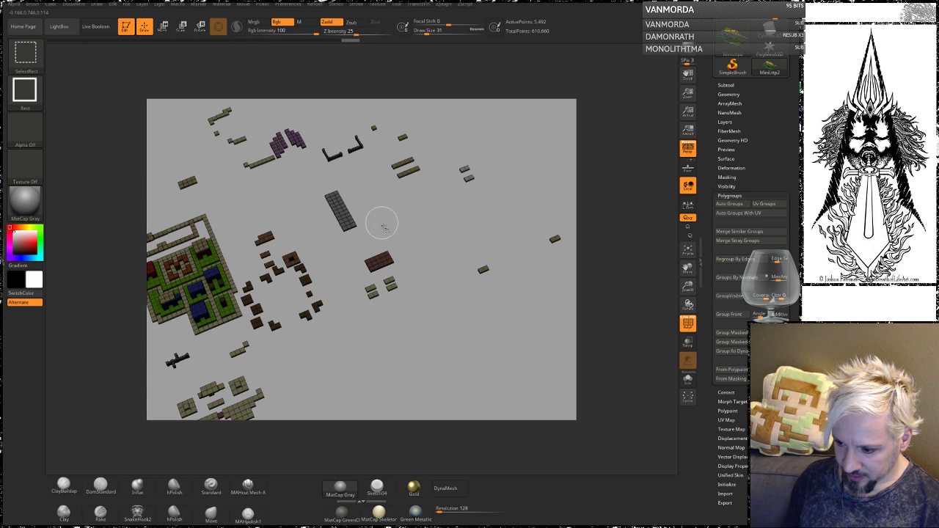
Invert the visibility and isolate the large black block at the castle.
{"action": "left_click", "coordinate": [548, 395], "text": "ctrl+shift"}
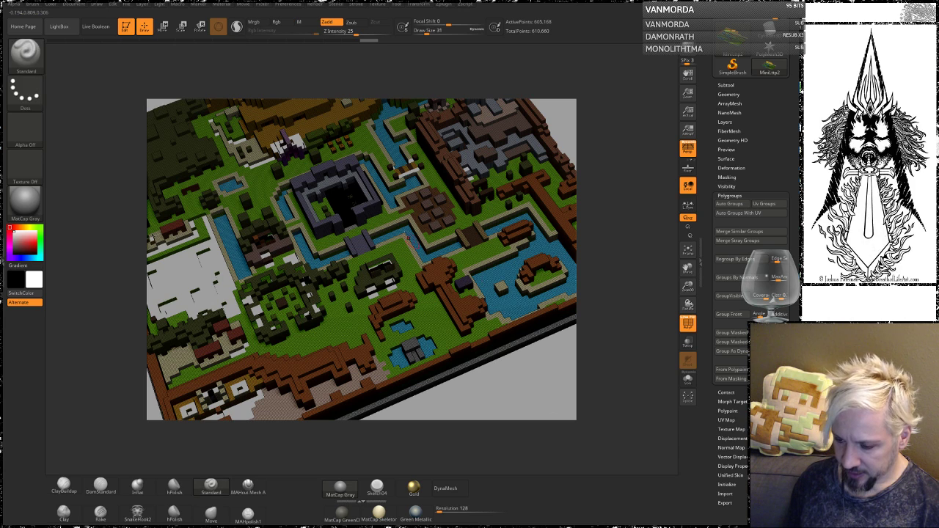
{"action": "left_click", "coordinate": [383, 218], "text": "ctrl+shift"}
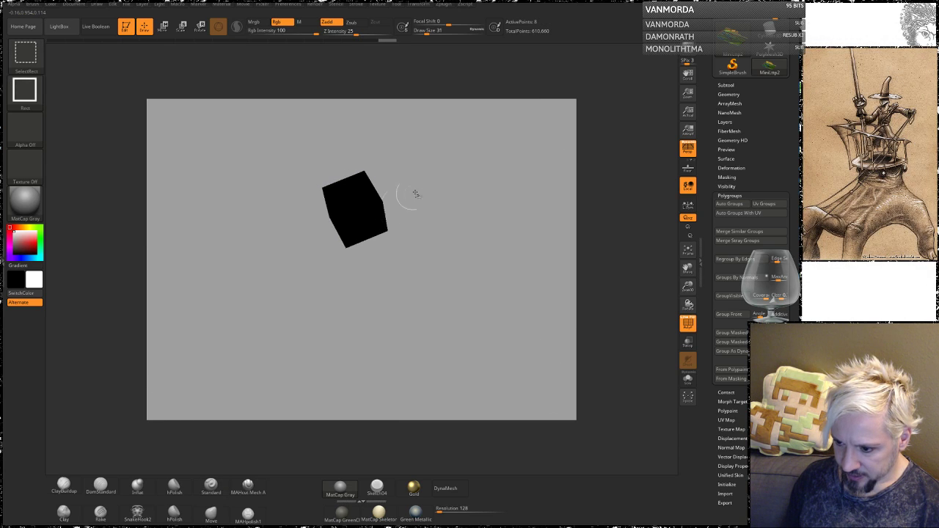
{"action": "mouse_move", "coordinate": [446, 305]}
{"action": "left_mouse_down"}
{"action": "mouse_move", "coordinate": [437, 237]}
{"action": "mouse_move", "coordinate": [465, 208]}
{"action": "mouse_move", "coordinate": [463, 283]}
{"action": "mouse_move", "coordinate": [440, 310]}
{"action": "mouse_move", "coordinate": [457, 298]}
{"action": "mouse_move", "coordinate": [452, 287]}
{"action": "left_mouse_up"}
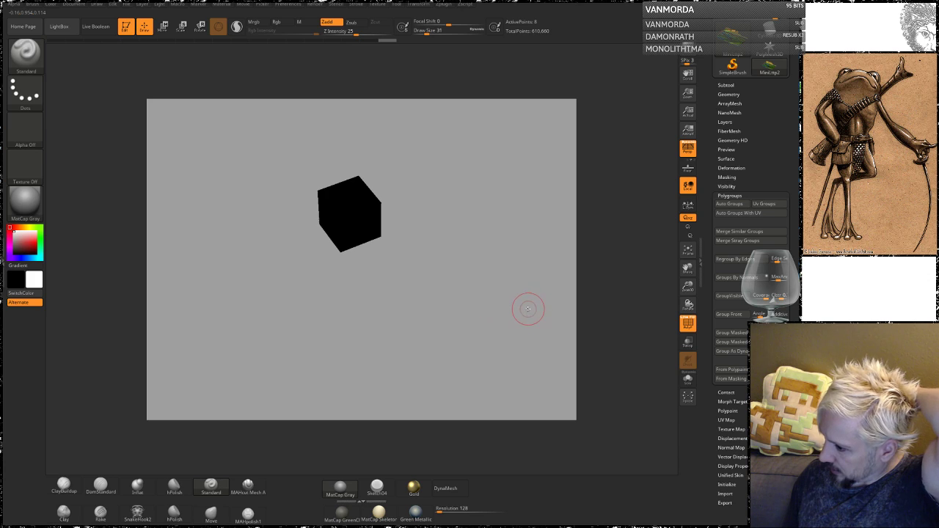
Split the hidden map geometry off from the black block into its own subtool and make the map subtool active.
{"action": "left_click", "coordinate": [725, 85]}
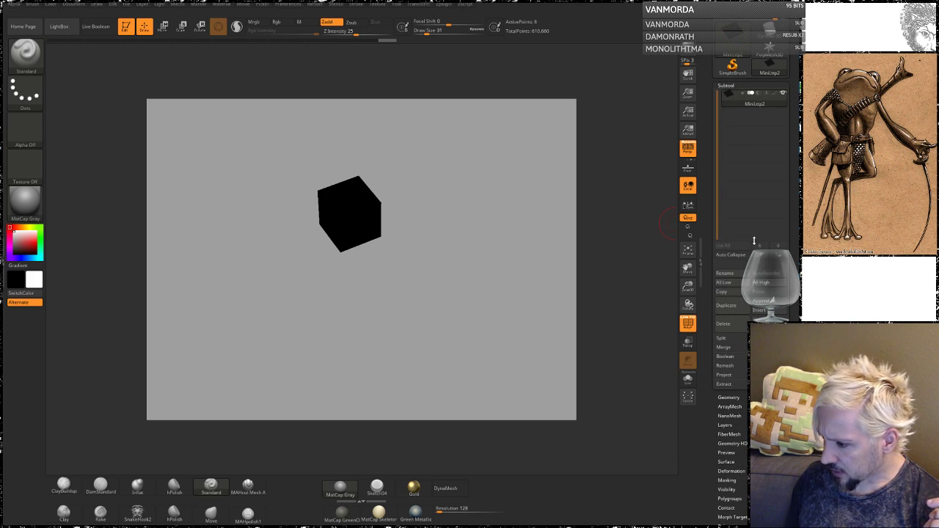
{"action": "left_click", "coordinate": [722, 338]}
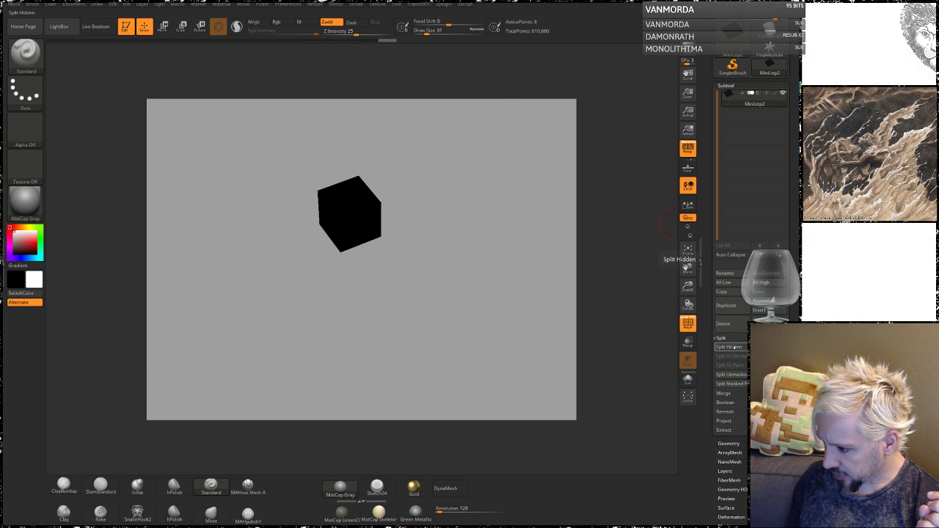
{"action": "left_click", "coordinate": [726, 346]}
{"action": "left_click", "coordinate": [762, 119]}
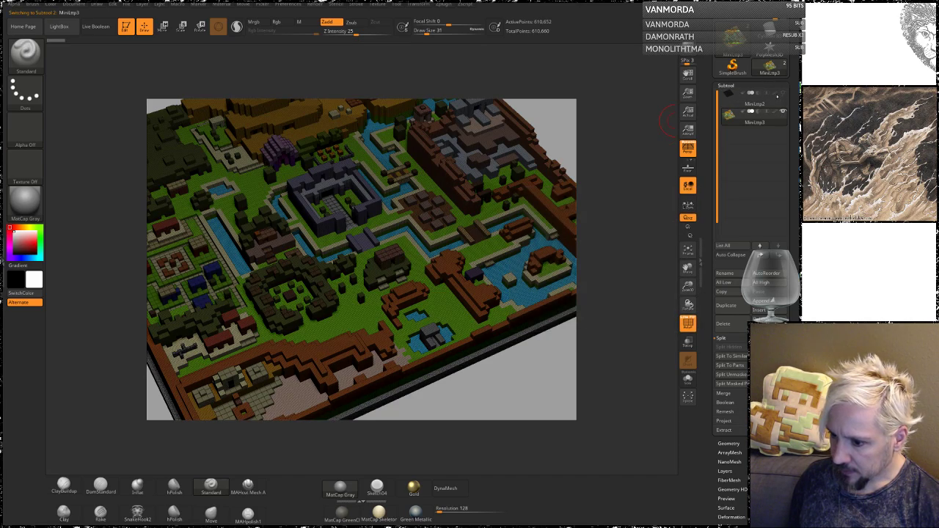
Turn off the polygon wireframe display and frame the canal area around the plank bridge.
{"action": "left_click_drag", "start_coordinate": [592, 303], "coordinate": [513, 350]}
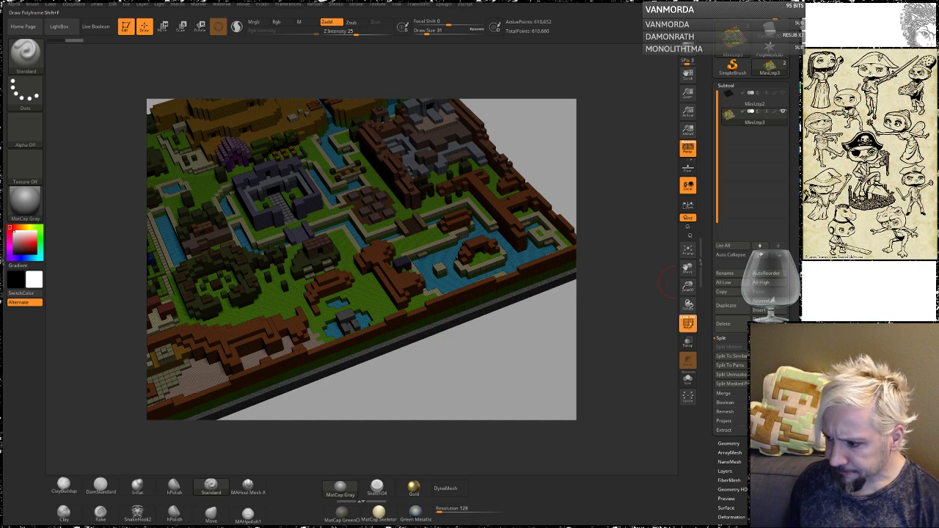
{"action": "left_click", "coordinate": [687, 323]}
{"action": "left_click_drag", "start_coordinate": [506, 365], "coordinate": [413, 291]}
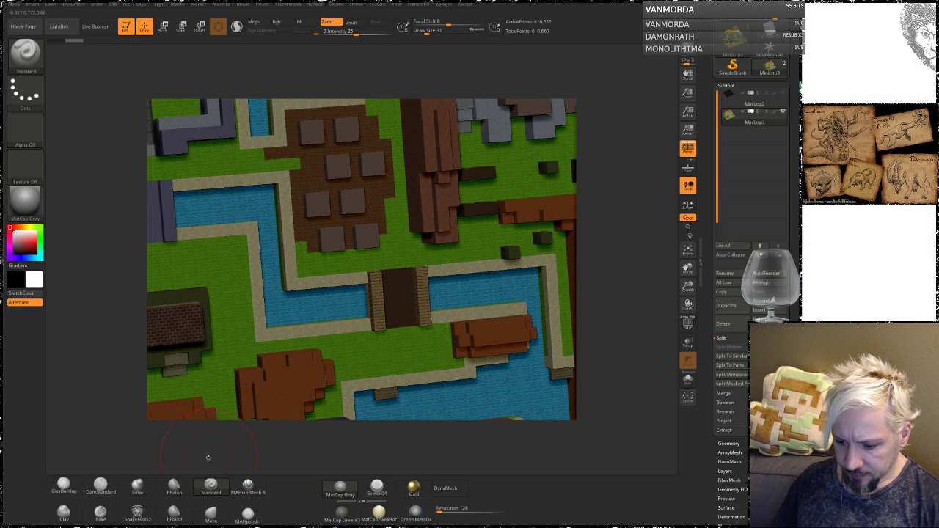
Check the castle, moat and canal on the lightworld_large.gif reference map in the browser and return to ZBrush.
{"action": "mouse_move", "coordinate": [277, 527]}
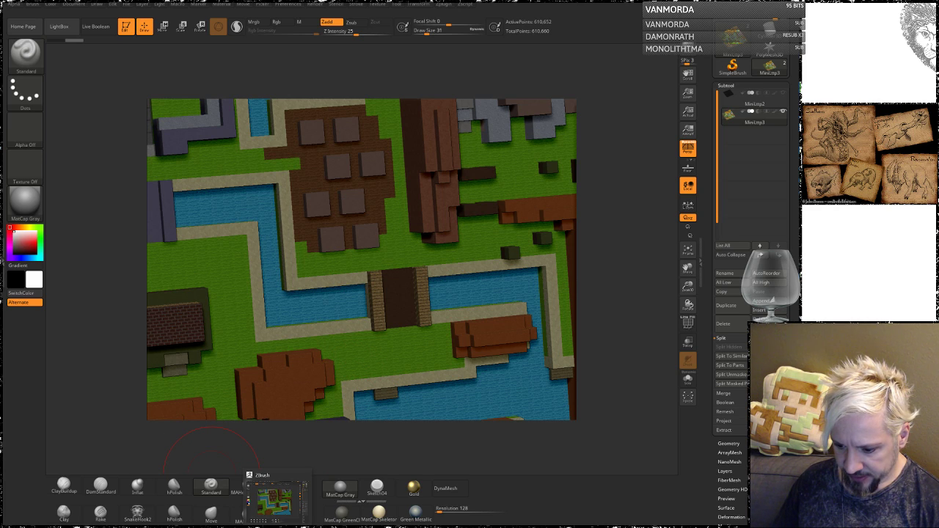
{"action": "mouse_move", "coordinate": [66, 525]}
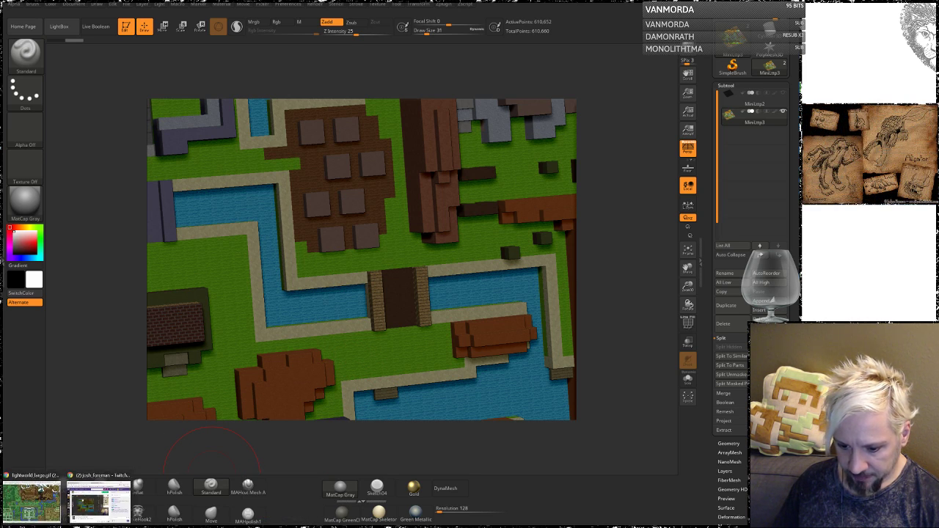
{"action": "left_click", "coordinate": [31, 501]}
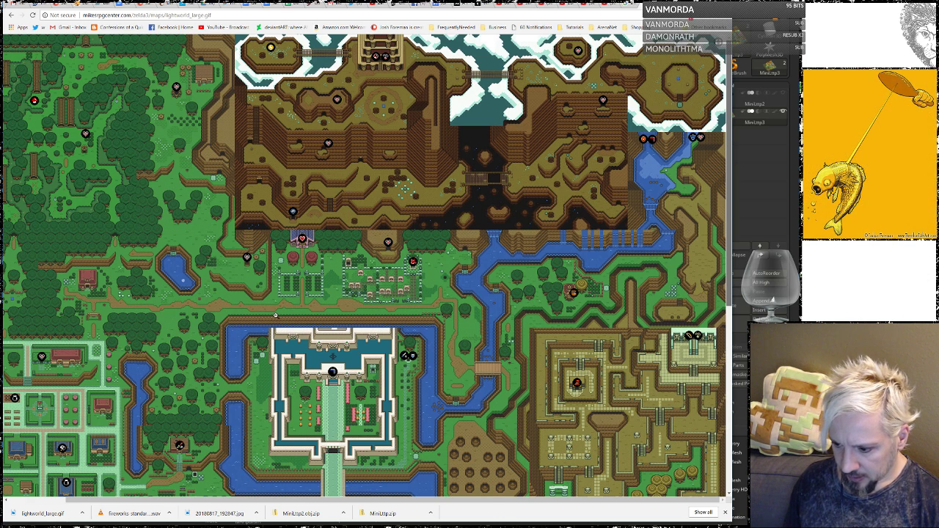
{"action": "scroll", "coordinate": [275, 316], "scroll_direction": "down", "scroll_amount": 2}
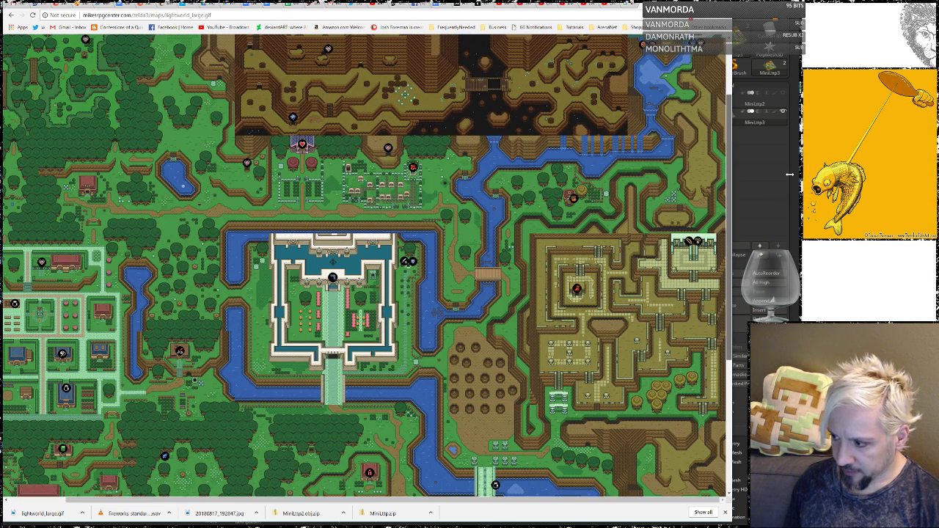
{"action": "left_click", "coordinate": [775, 187]}
View the canal bend beside the bridge straight from above without perspective and select the Move brush.
{"action": "left_click_drag", "start_coordinate": [601, 197], "coordinate": [527, 256]}
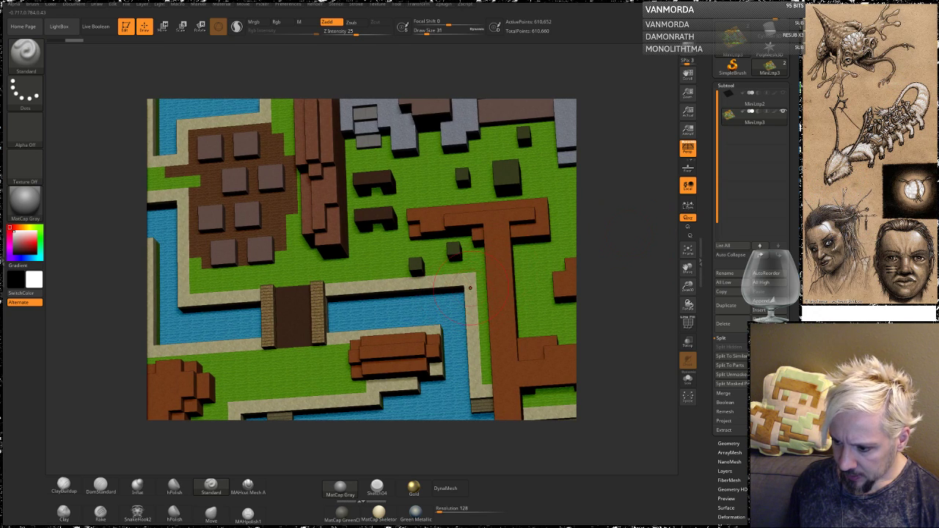
{"action": "left_click_drag", "start_coordinate": [601, 200], "coordinate": [563, 251]}
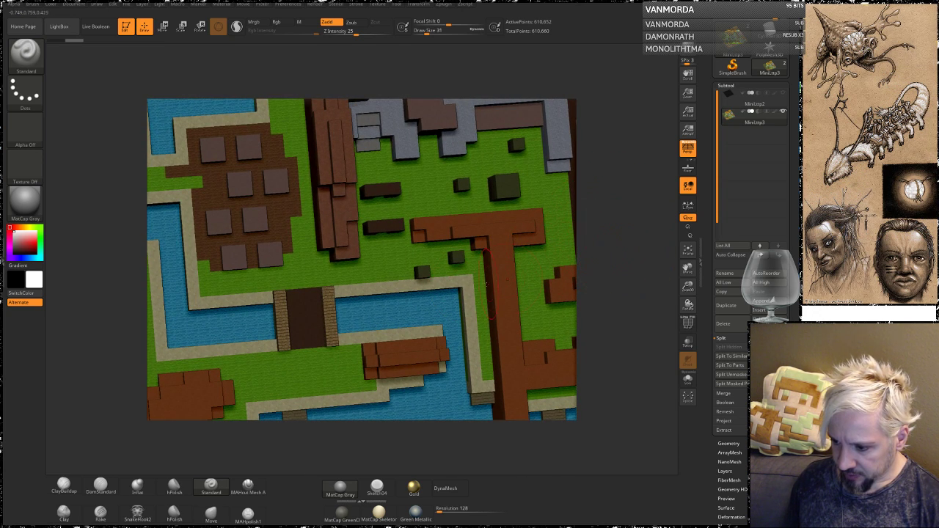
{"action": "left_click_drag", "start_coordinate": [633, 262], "coordinate": [513, 300], "text": "shift"}
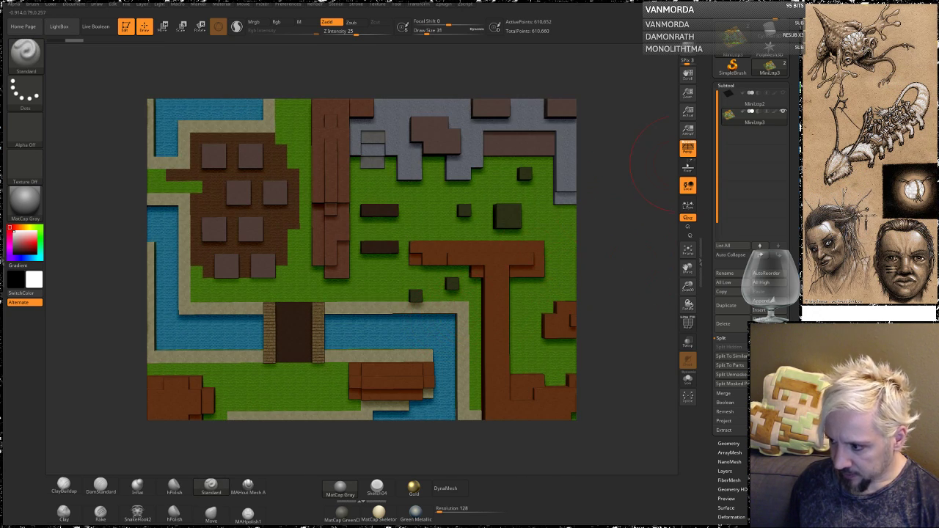
{"action": "left_click", "coordinate": [689, 149]}
{"action": "left_click_drag", "start_coordinate": [627, 331], "coordinate": [580, 231], "text": "alt"}
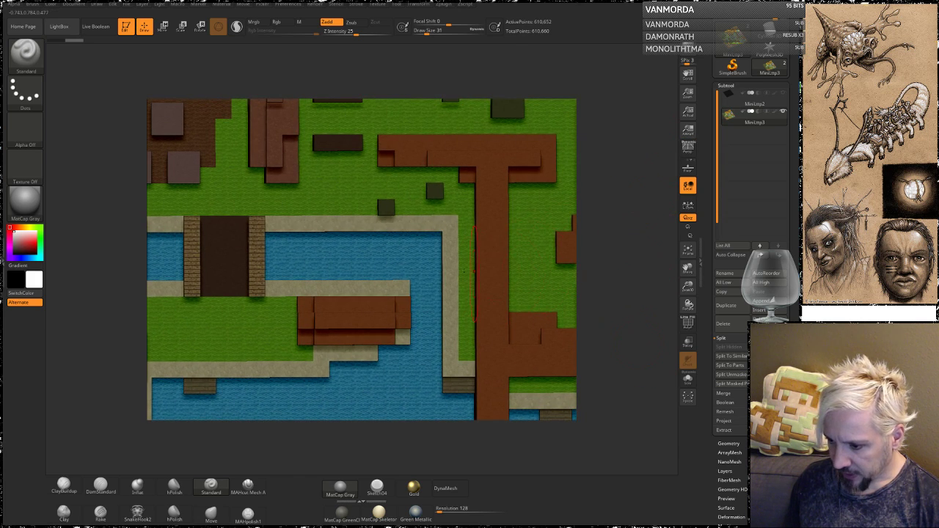
{"action": "left_click", "coordinate": [210, 512]}
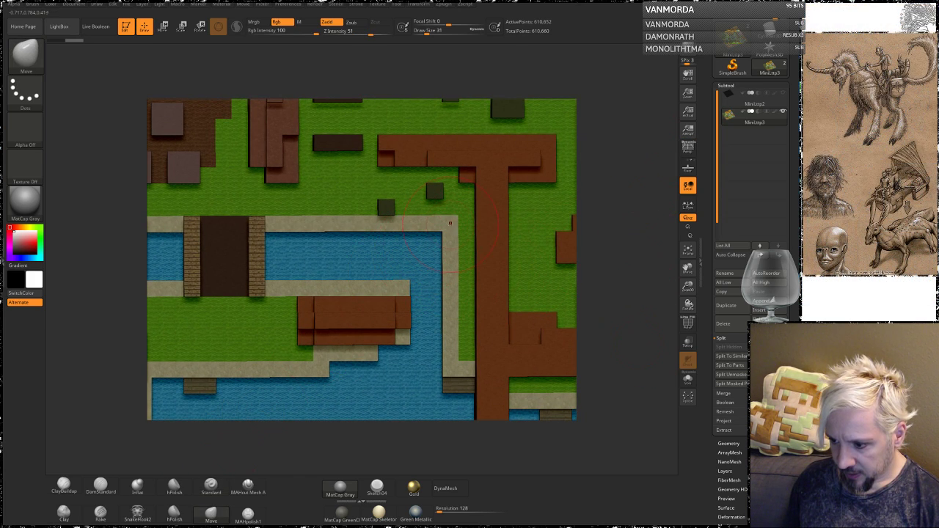
Try to pull the sand bank's corner at the canal bend diagonally into the water, and undo it.
{"action": "left_click_drag", "start_coordinate": [449, 225], "coordinate": [432, 244]}
{"action": "mouse_move", "coordinate": [628, 203]}
{"action": "left_mouse_down"}
{"action": "mouse_move", "coordinate": [635, 132]}
{"action": "mouse_move", "coordinate": [625, 193]}
{"action": "left_mouse_up"}
{"action": "key", "text": "ctrl+z"}
{"action": "key", "text": "ctrl+z"}
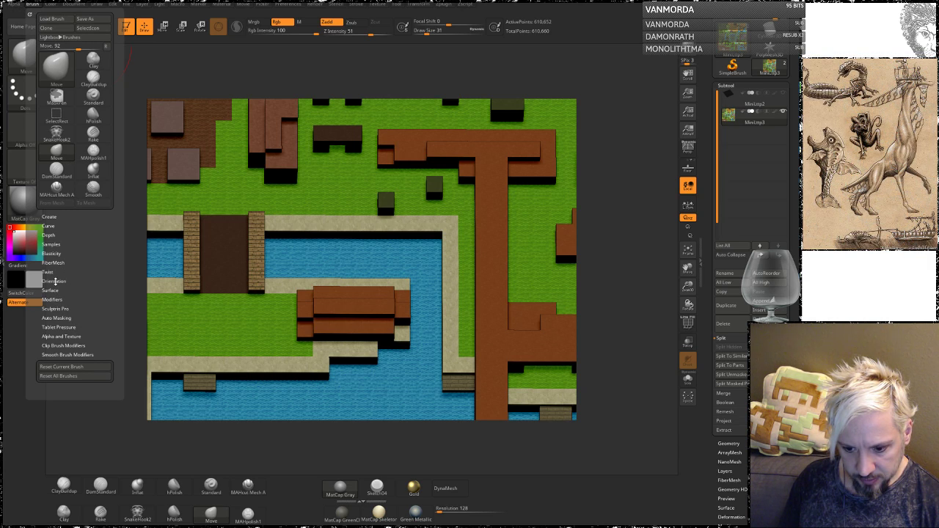
Open the Move brush's Auto Masking settings, pull the canal bend's bank corner toward the water again and undo the stroke.
{"action": "left_click", "coordinate": [65, 318]}
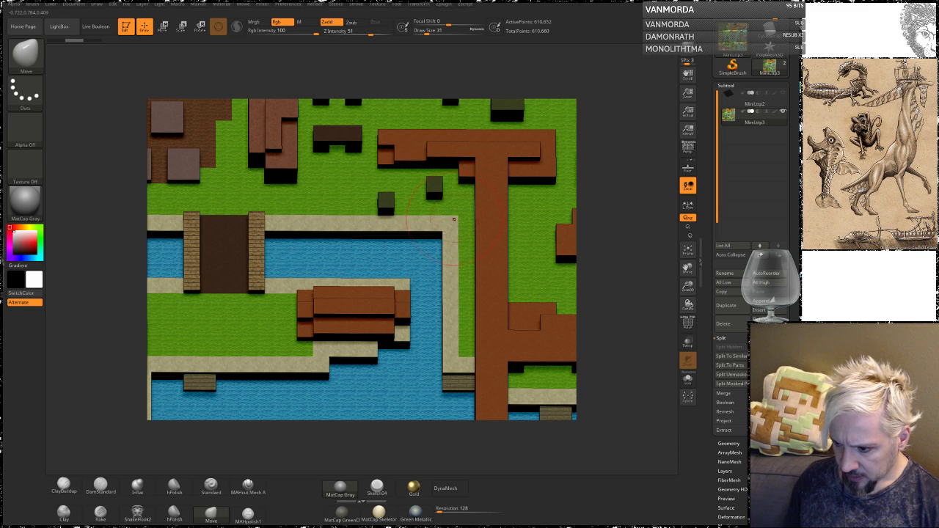
{"action": "left_click_drag", "start_coordinate": [453, 220], "coordinate": [430, 241]}
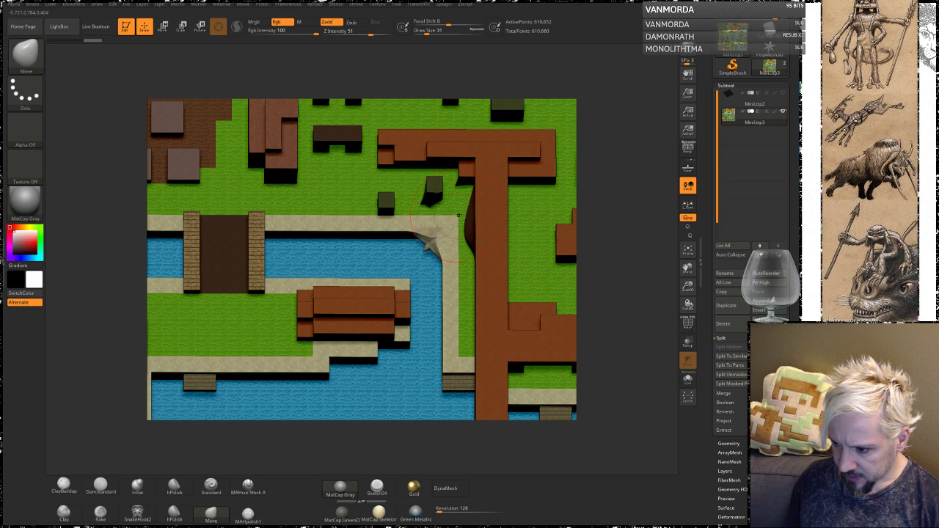
{"action": "key", "text": "ctrl+z"}
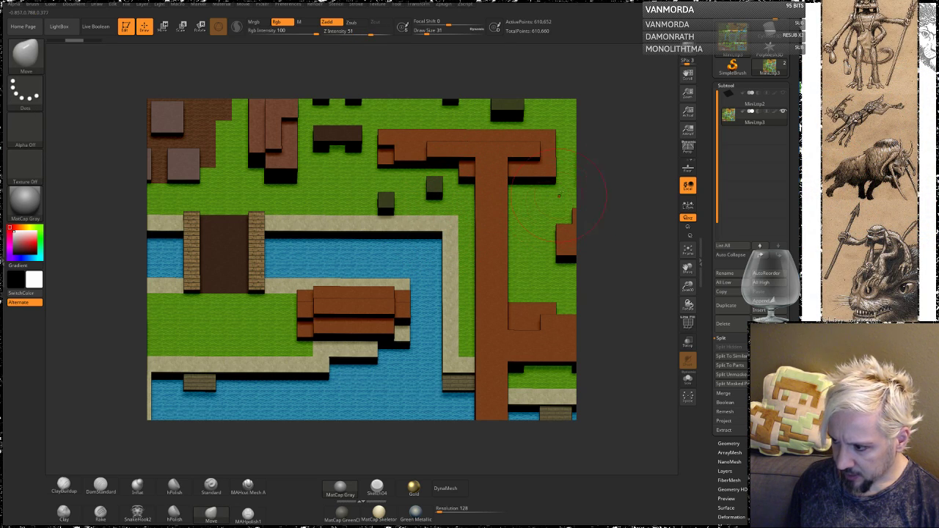
Try to round the canal bend with two Move brush strokes on its bank corner, and undo both.
{"action": "mouse_move", "coordinate": [637, 161]}
{"action": "left_mouse_down"}
{"action": "mouse_move", "coordinate": [617, 136]}
{"action": "mouse_move", "coordinate": [631, 167]}
{"action": "mouse_move", "coordinate": [573, 209]}
{"action": "mouse_move", "coordinate": [533, 223]}
{"action": "left_mouse_up"}
{"action": "key", "text": "shift"}
{"action": "left_click_drag", "start_coordinate": [622, 176], "coordinate": [586, 172]}
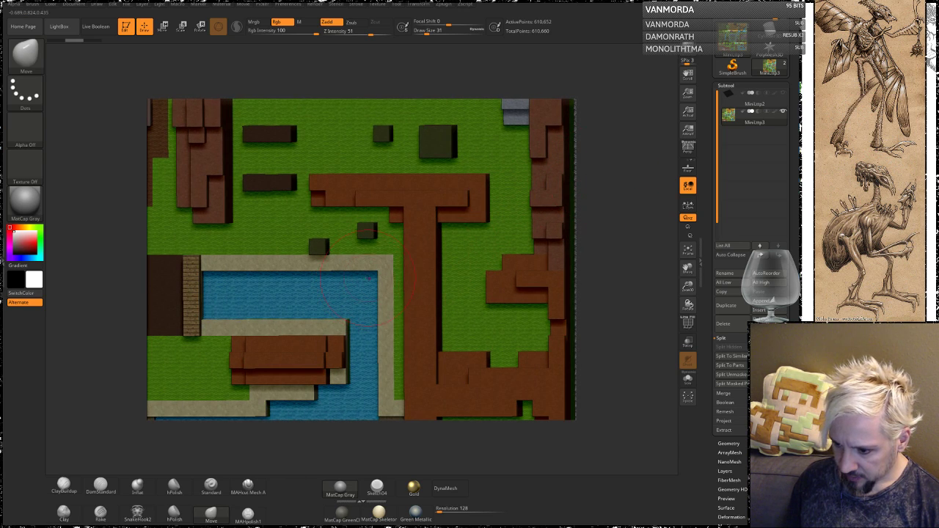
{"action": "left_click_drag", "start_coordinate": [380, 262], "coordinate": [329, 319]}
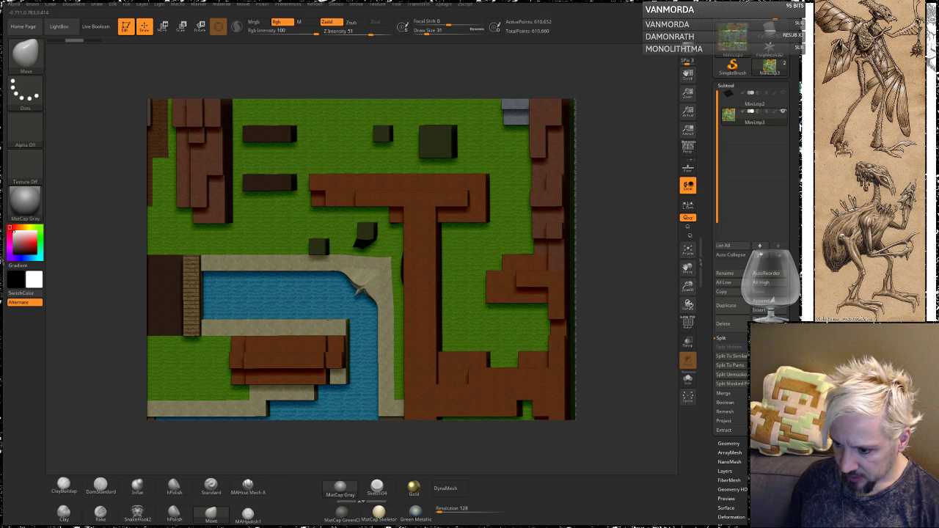
{"action": "left_click_drag", "start_coordinate": [358, 288], "coordinate": [342, 308]}
{"action": "left_click_drag", "start_coordinate": [623, 194], "coordinate": [629, 171]}
{"action": "key", "text": "ctrl+z"}
{"action": "key", "text": "ctrl+z"}
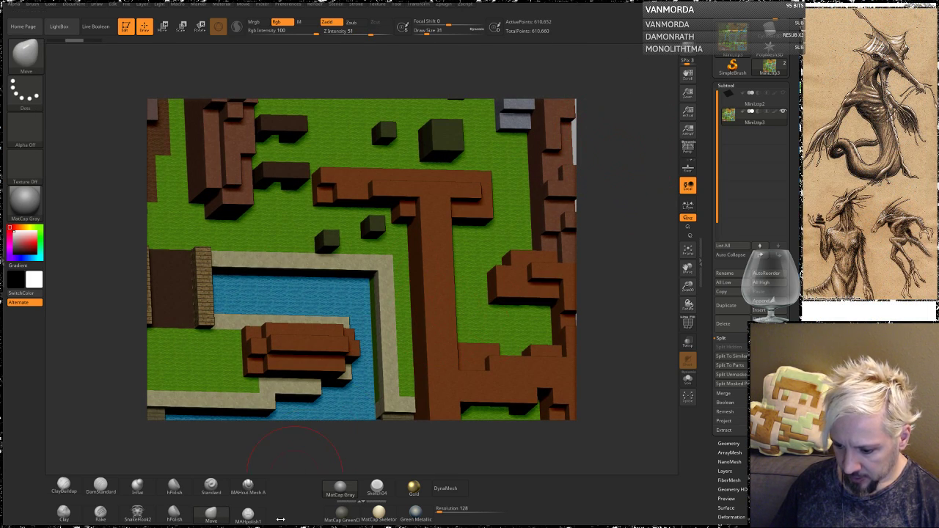
Switch to the music player, play "Formless (96)" from the YouTubeLivestream playlist and return to ZBrush.
{"action": "key", "text": "alt+Tab"}
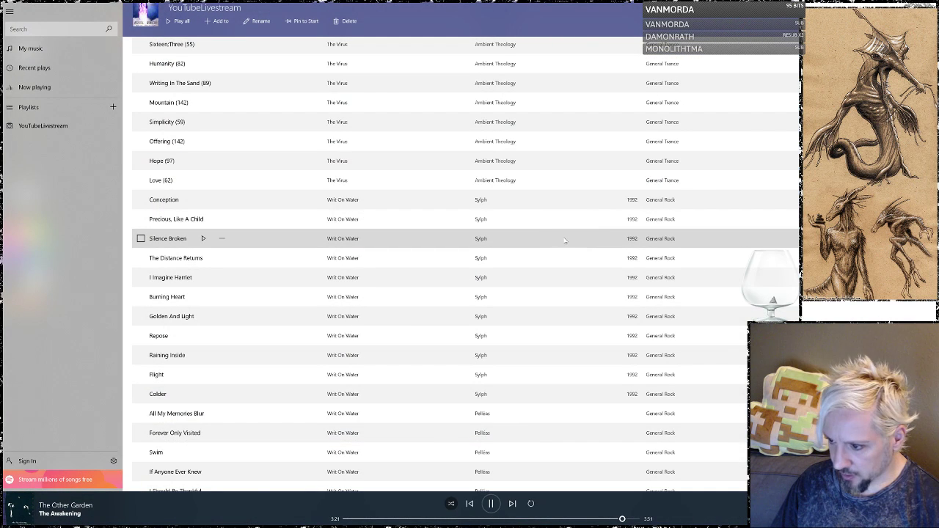
{"action": "scroll", "coordinate": [477, 260], "scroll_direction": "down", "scroll_amount": 3}
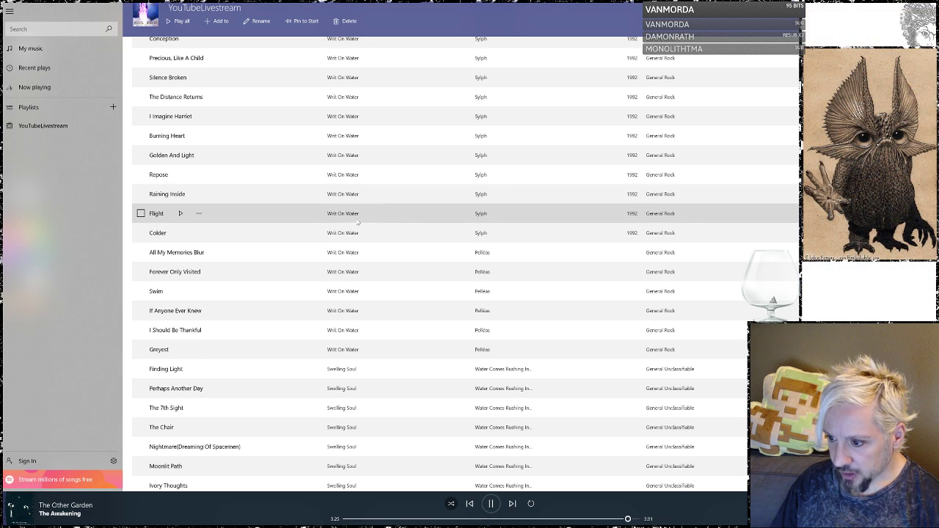
{"action": "scroll", "coordinate": [356, 223], "scroll_direction": "up", "scroll_amount": 1}
{"action": "scroll", "coordinate": [286, 135], "scroll_direction": "up", "scroll_amount": 4}
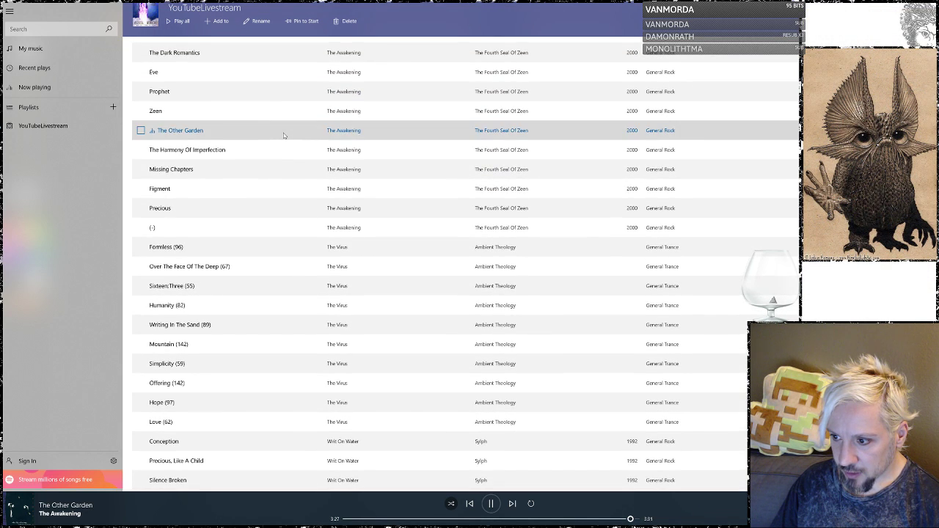
{"action": "left_click", "coordinate": [200, 247]}
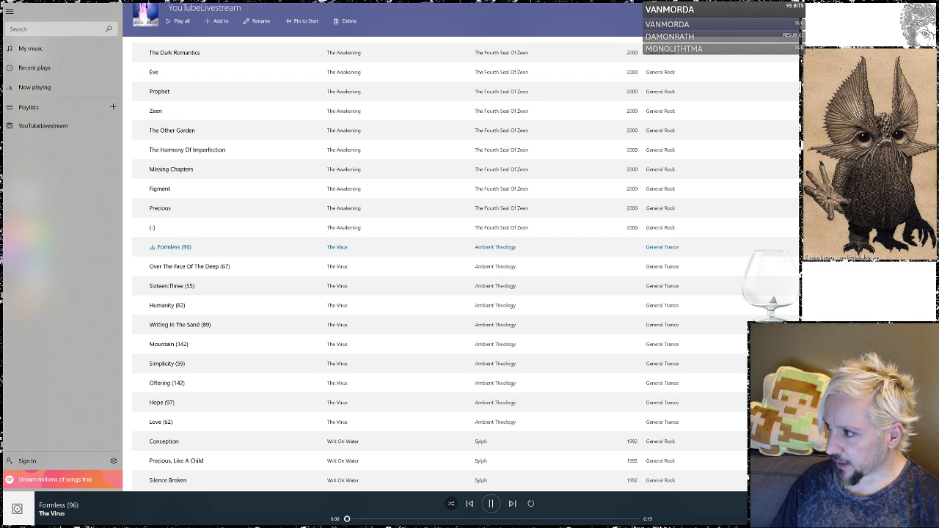
{"action": "key", "text": "alt+Tab"}
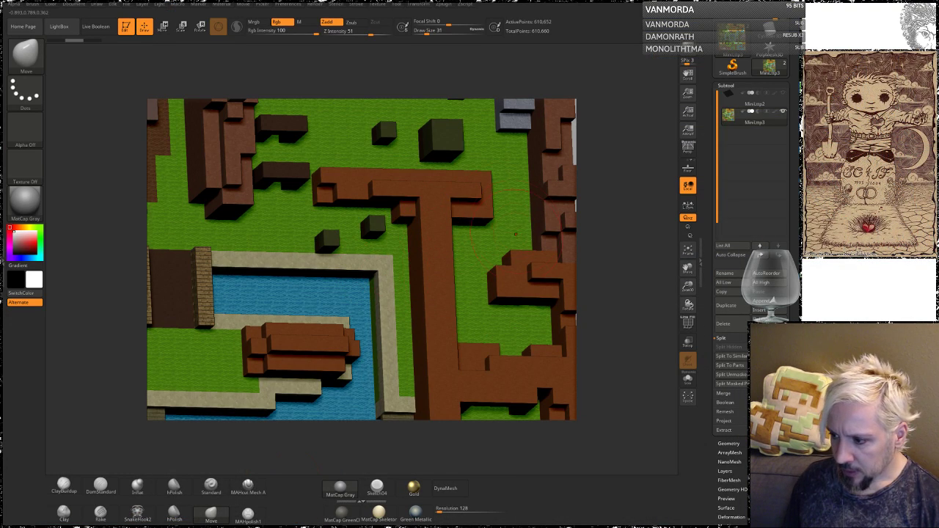
Turn the polygon wireframe display back on at the canal bend and set the brush draw size to 8.
{"action": "mouse_move", "coordinate": [634, 219]}
{"action": "left_mouse_down", "text": "shift"}
{"action": "mouse_move", "coordinate": [627, 252]}
{"action": "mouse_move", "coordinate": [638, 195]}
{"action": "mouse_move", "coordinate": [635, 237]}
{"action": "left_mouse_up", "text": "shift"}
{"action": "left_click", "coordinate": [687, 324]}
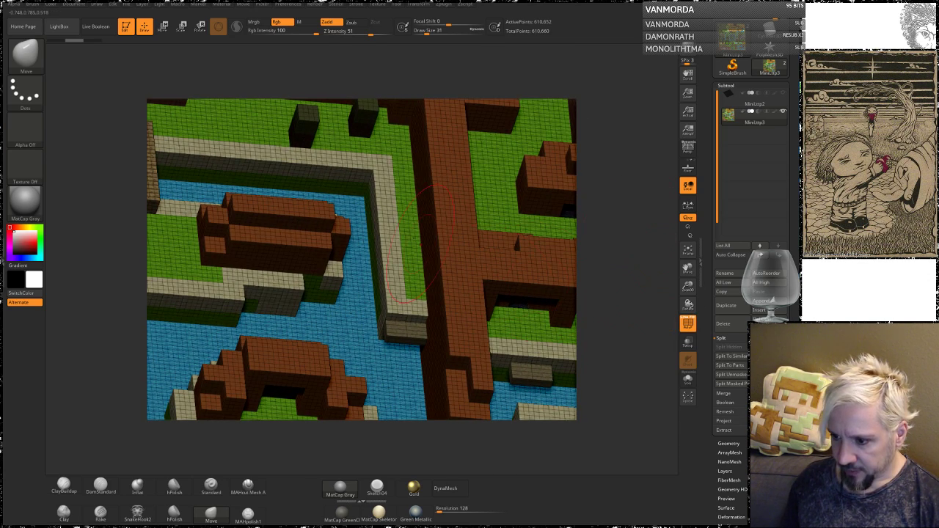
{"action": "key", "text": "space"}
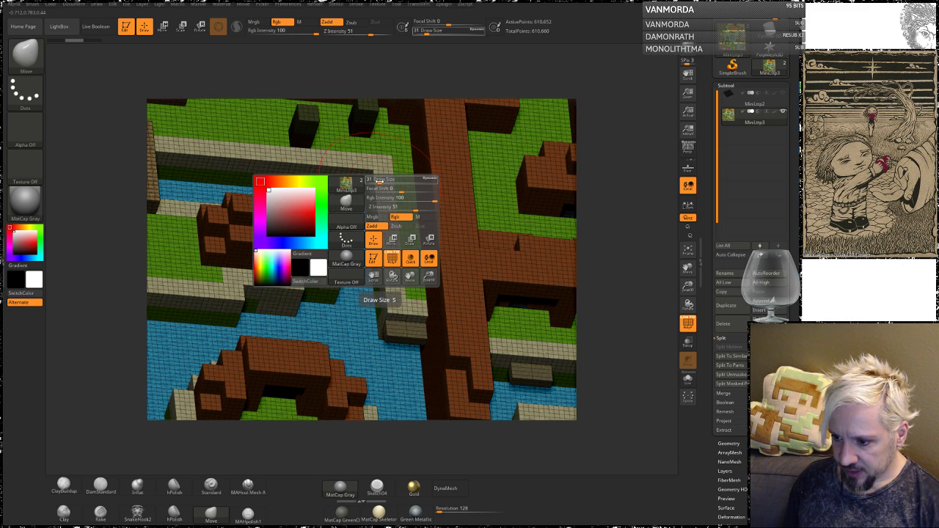
{"action": "left_click_drag", "start_coordinate": [374, 179], "coordinate": [370, 179]}
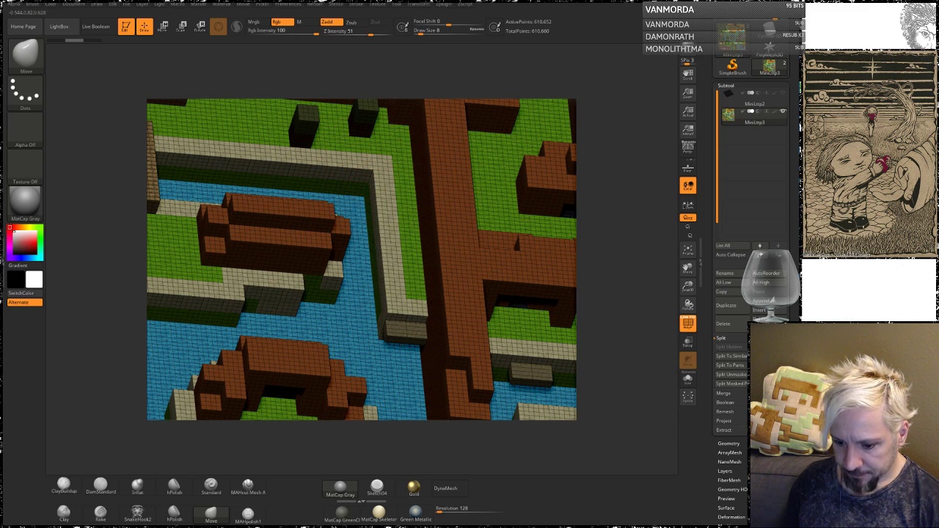
Try to round the canal bend's bank corner with ClayBuildup strokes and smoothing, and undo all the strokes.
{"action": "left_click", "coordinate": [63, 485]}
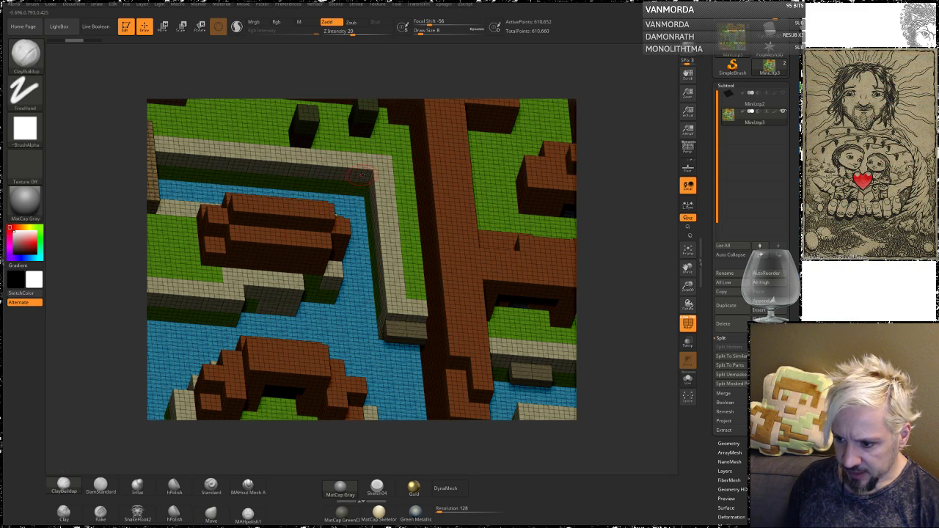
{"action": "left_click_drag", "start_coordinate": [364, 178], "coordinate": [370, 171]}
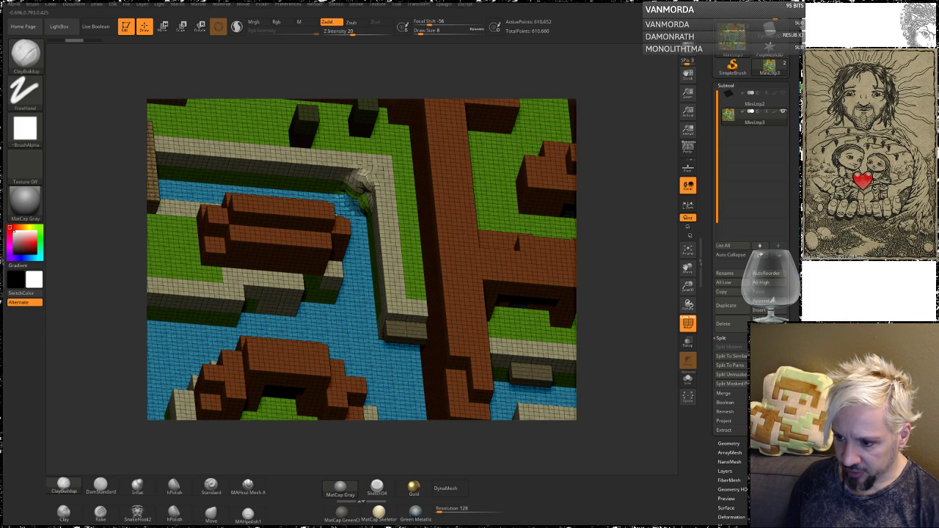
{"action": "mouse_move", "coordinate": [359, 180]}
{"action": "left_mouse_down"}
{"action": "mouse_move", "coordinate": [368, 176]}
{"action": "mouse_move", "coordinate": [352, 187]}
{"action": "mouse_move", "coordinate": [379, 171]}
{"action": "left_mouse_up"}
{"action": "left_click_drag", "start_coordinate": [598, 151], "coordinate": [612, 183]}
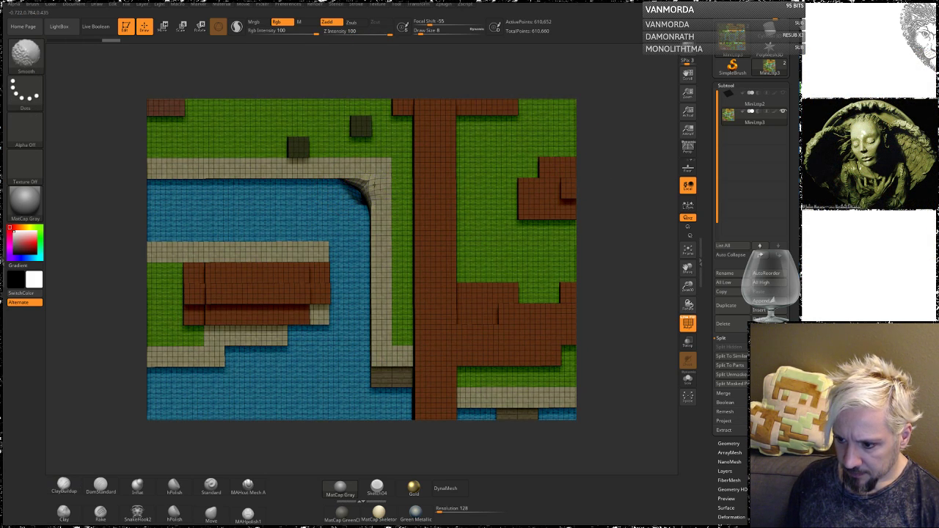
{"action": "mouse_move", "coordinate": [602, 147]}
{"action": "left_mouse_down"}
{"action": "mouse_move", "coordinate": [619, 154]}
{"action": "mouse_move", "coordinate": [532, 157]}
{"action": "left_mouse_up"}
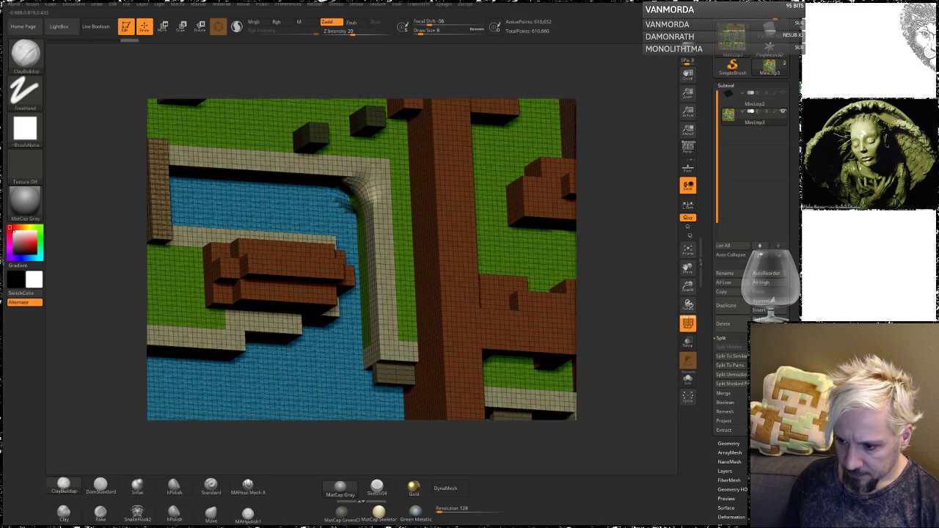
{"action": "key", "text": "ctrl"}
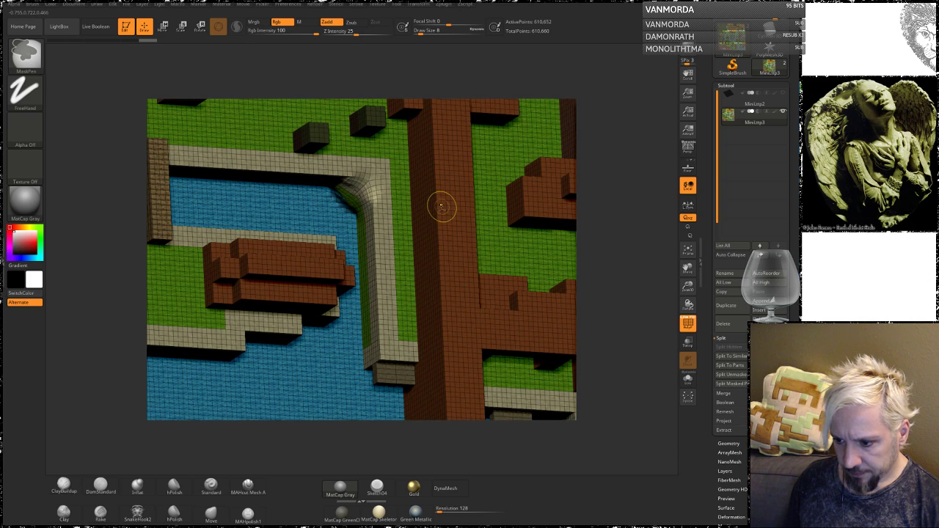
{"action": "key", "text": "ctrl+z"}
{"action": "key", "text": "ctrl+z"}
{"action": "key", "text": "ctrl+z"}
{"action": "key", "text": "ctrl+z"}
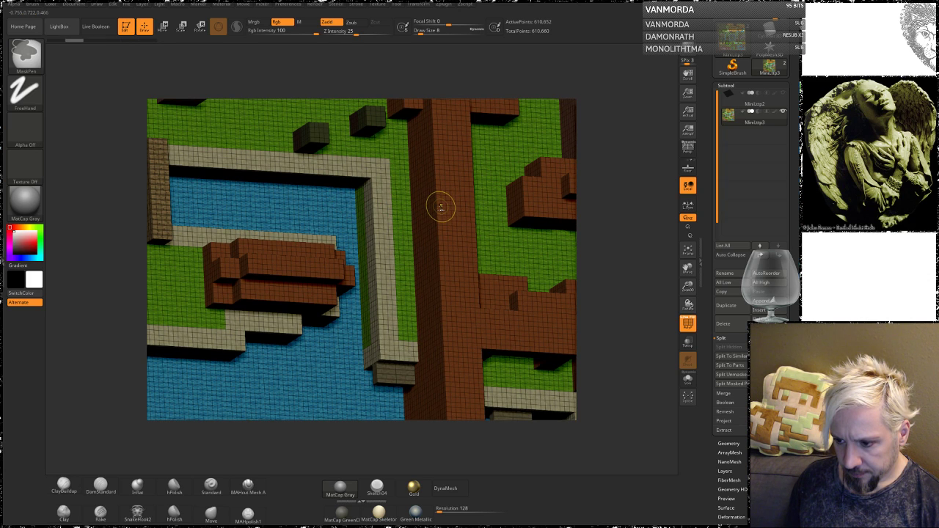
Inspect the Geometry settings of the map and of the separated block's subtool, and reselect the map subtool.
{"action": "mouse_move", "coordinate": [610, 161]}
{"action": "left_mouse_down"}
{"action": "mouse_move", "coordinate": [609, 122]}
{"action": "mouse_move", "coordinate": [625, 156]}
{"action": "mouse_move", "coordinate": [609, 150]}
{"action": "left_mouse_up"}
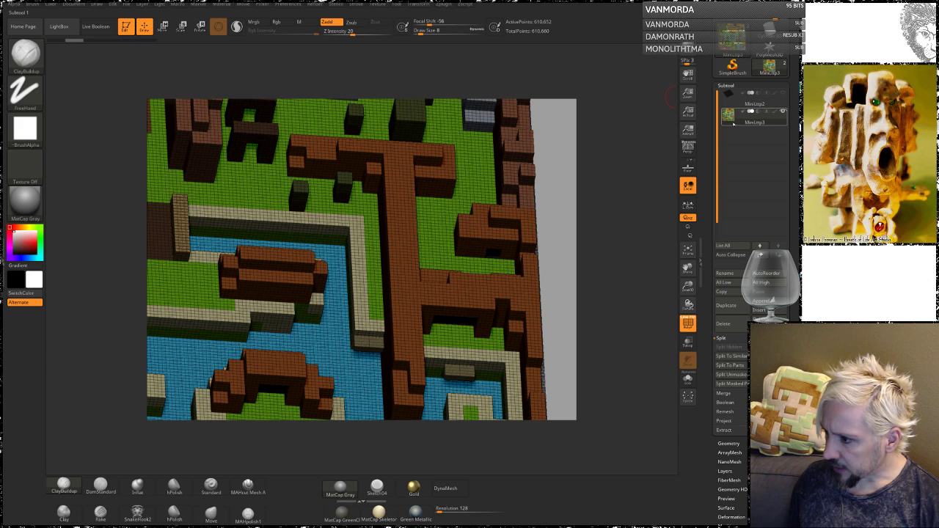
{"action": "mouse_move", "coordinate": [733, 122]}
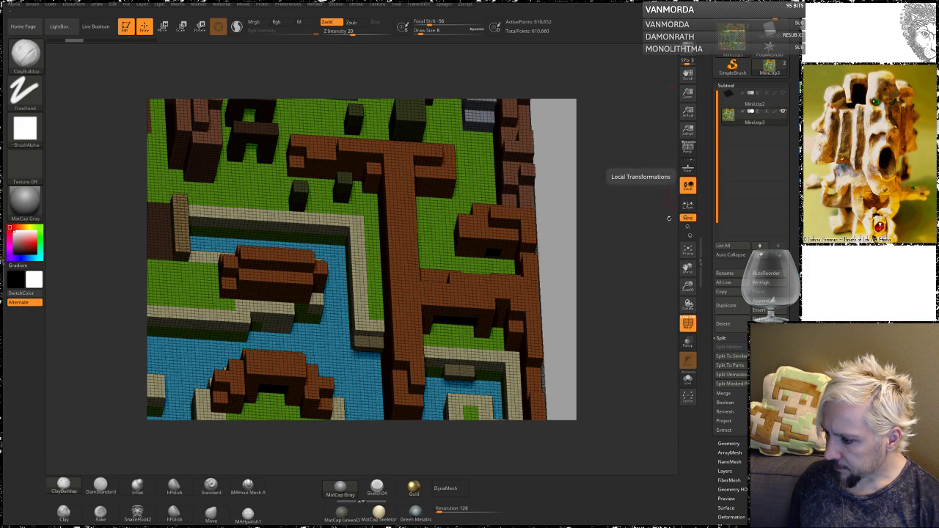
{"action": "left_click", "coordinate": [728, 422]}
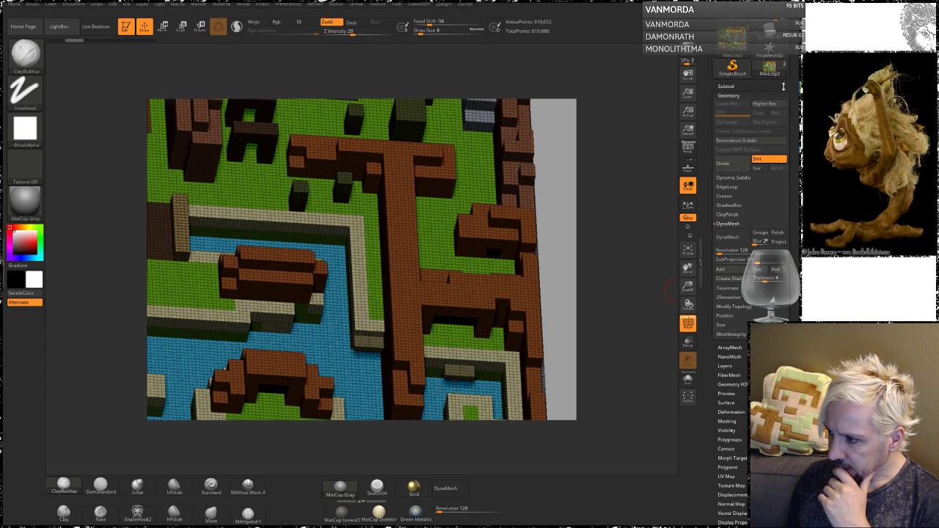
{"action": "left_click", "coordinate": [725, 86]}
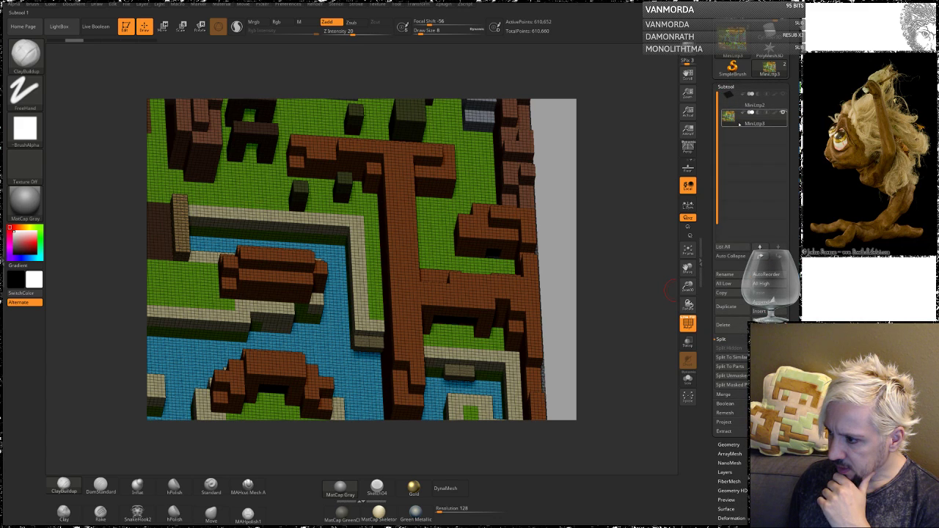
{"action": "left_click", "coordinate": [734, 98]}
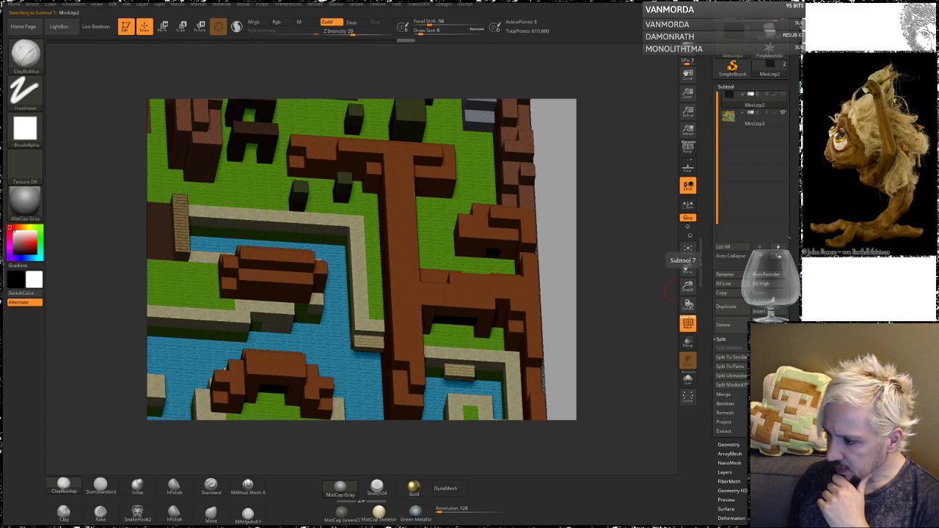
{"action": "left_click_drag", "start_coordinate": [789, 234], "coordinate": [788, 173]}
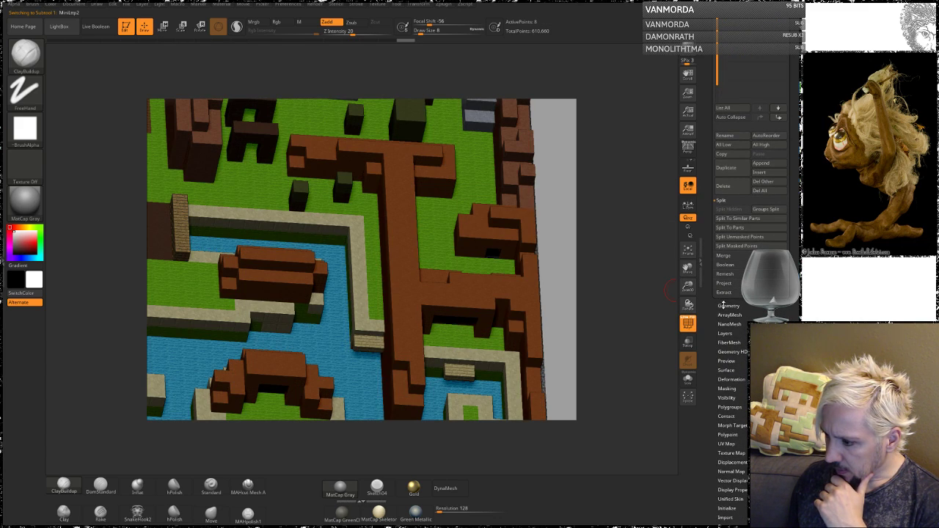
{"action": "left_click", "coordinate": [723, 305]}
{"action": "left_click_drag", "start_coordinate": [789, 44], "coordinate": [795, 128]}
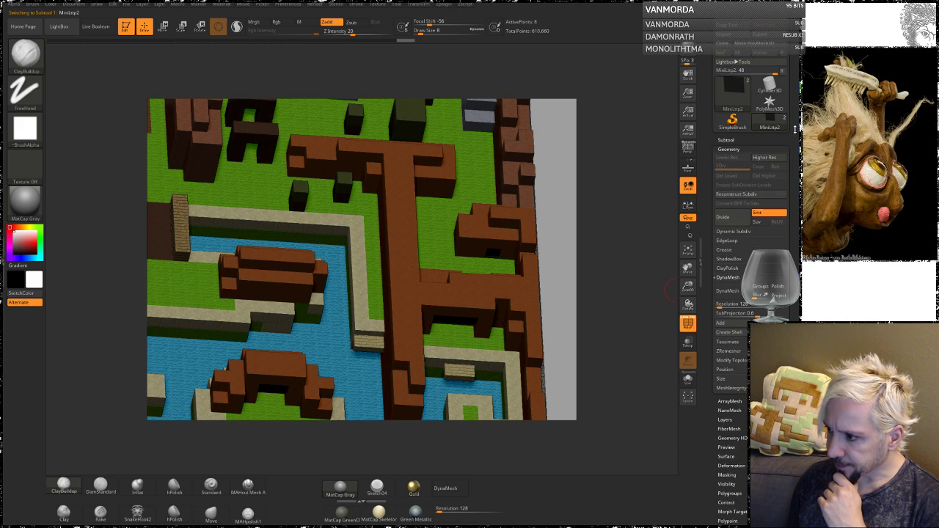
{"action": "left_click", "coordinate": [725, 139]}
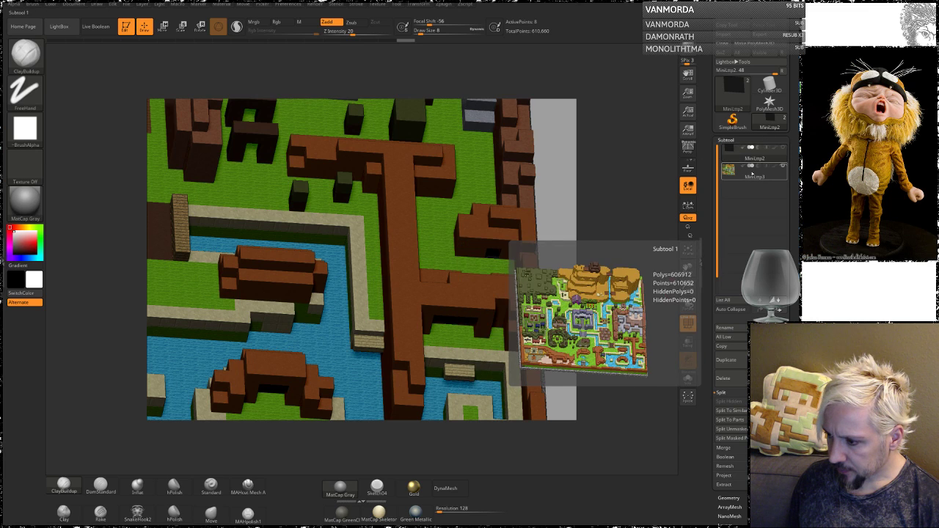
{"action": "left_click", "coordinate": [741, 176]}
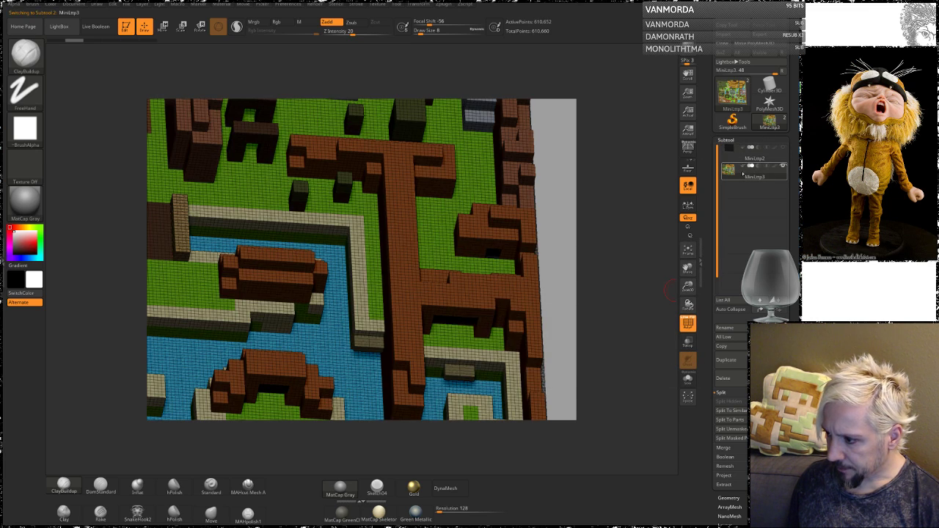
Switch to the ZModeler brush, look through its edge actions and frame the canal bend's inner corner closely.
{"action": "mouse_move", "coordinate": [594, 212]}
{"action": "left_mouse_down"}
{"action": "mouse_move", "coordinate": [627, 239]}
{"action": "mouse_move", "coordinate": [582, 254]}
{"action": "left_mouse_up"}
{"action": "left_click", "coordinate": [64, 517]}
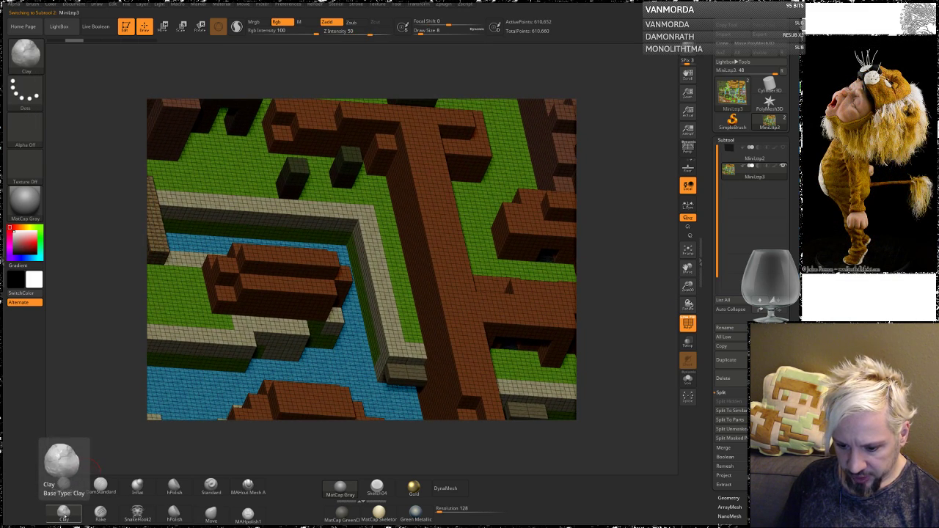
{"action": "key", "text": "b"}
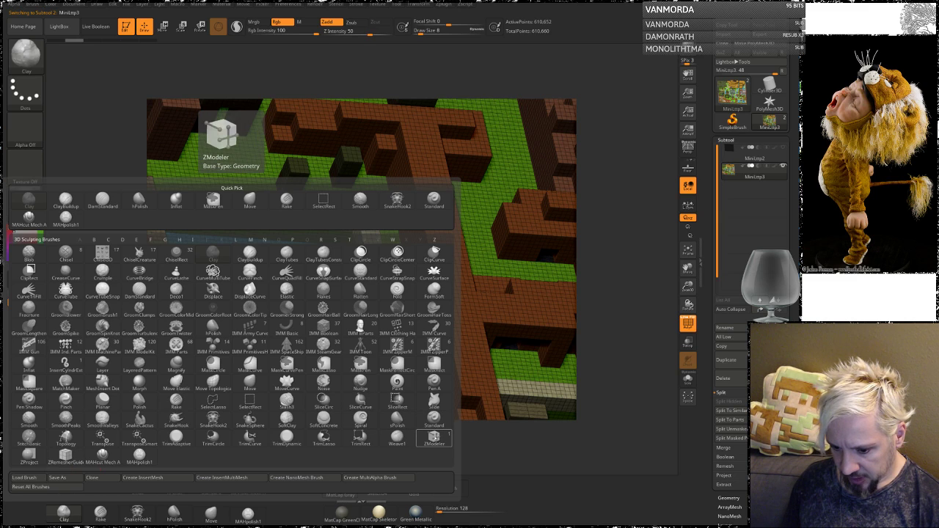
{"action": "left_click", "coordinate": [433, 438]}
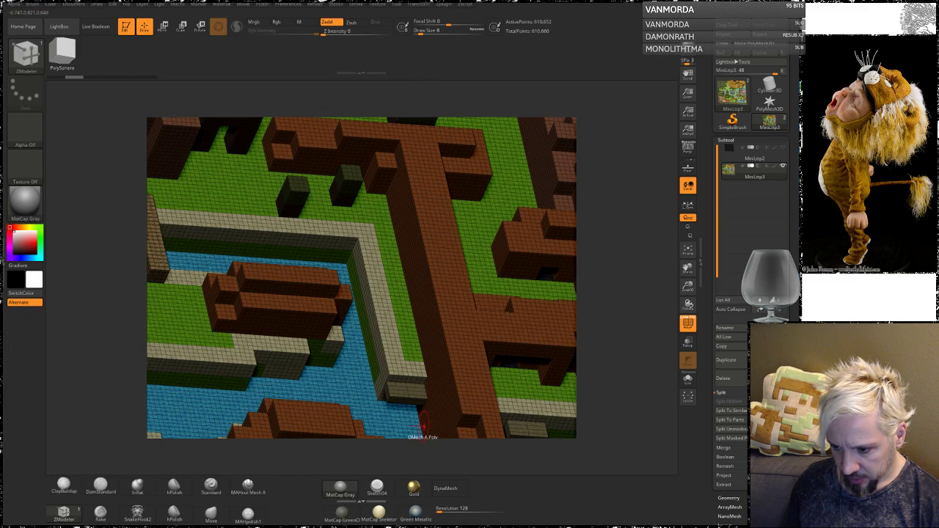
{"action": "key", "text": "space"}
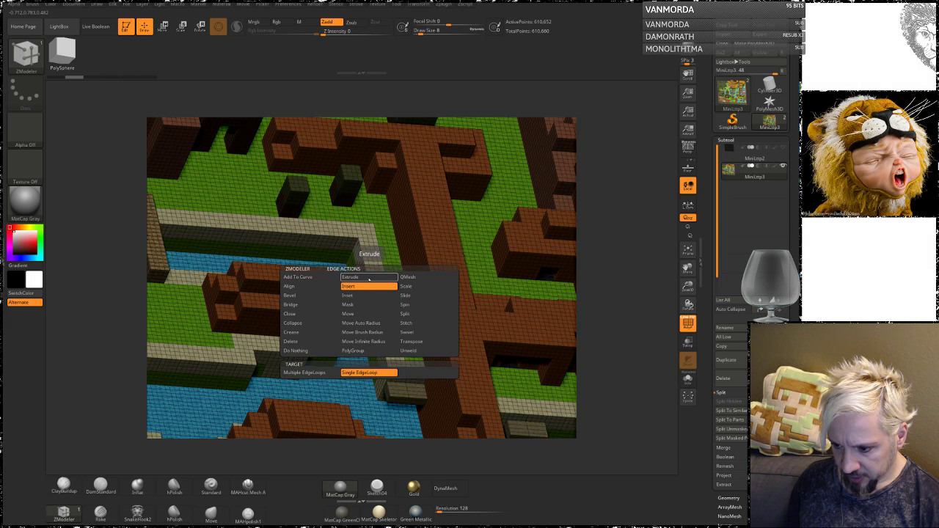
{"action": "left_click_drag", "start_coordinate": [637, 243], "coordinate": [638, 286], "text": "alt"}
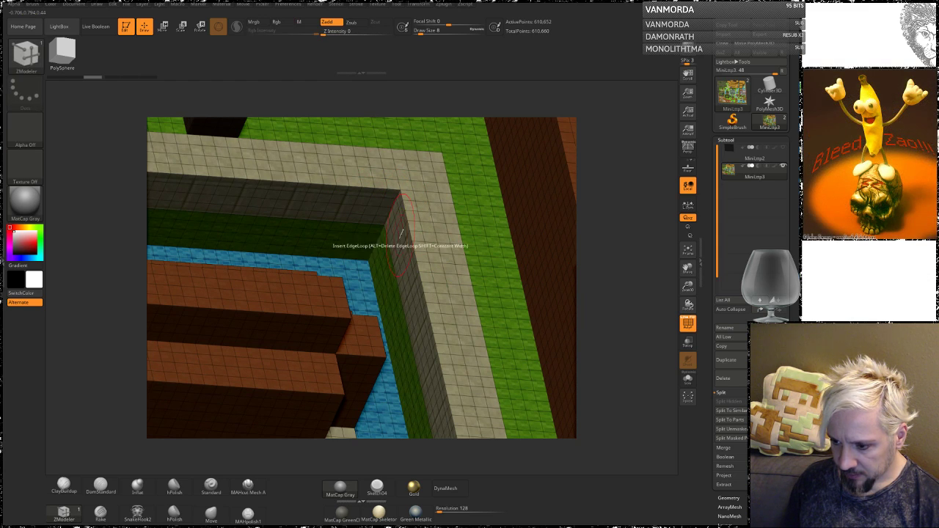
Choose the Bridge point action, try it on the canal bend's inner corner and undo the inserted edge loop.
{"action": "key", "text": "space"}
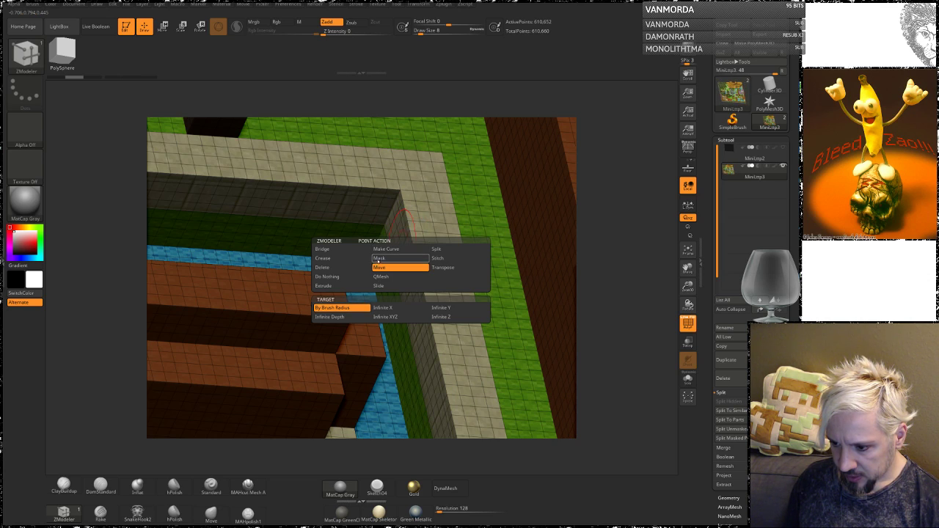
{"action": "left_click", "coordinate": [329, 250]}
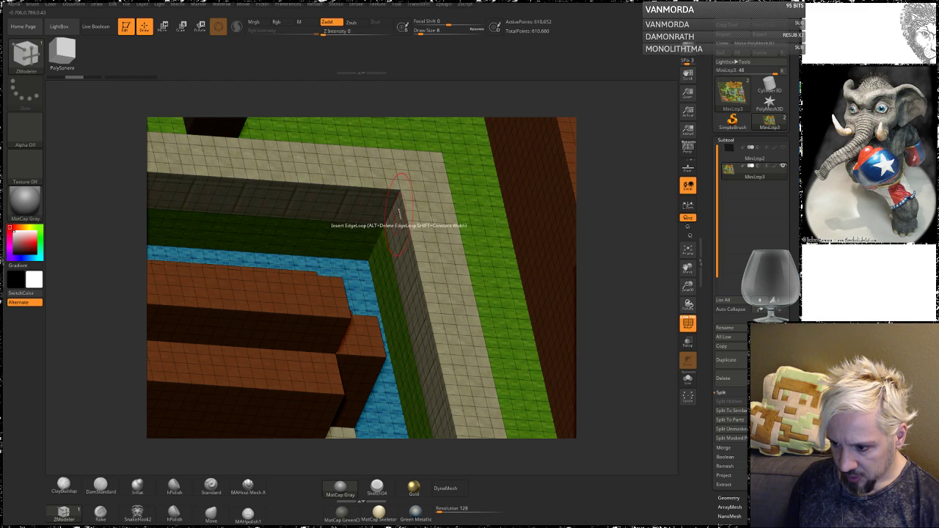
{"action": "left_click", "coordinate": [396, 219]}
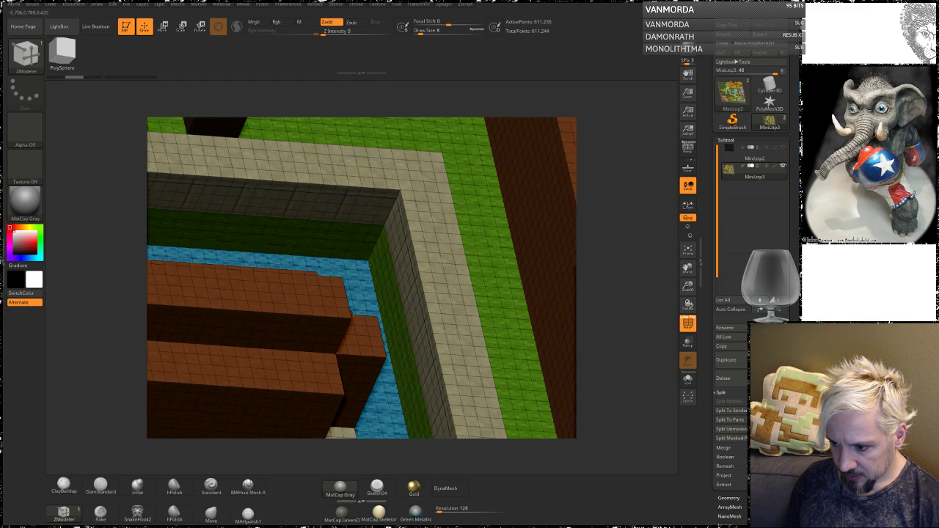
{"action": "key", "text": "ctrl+z"}
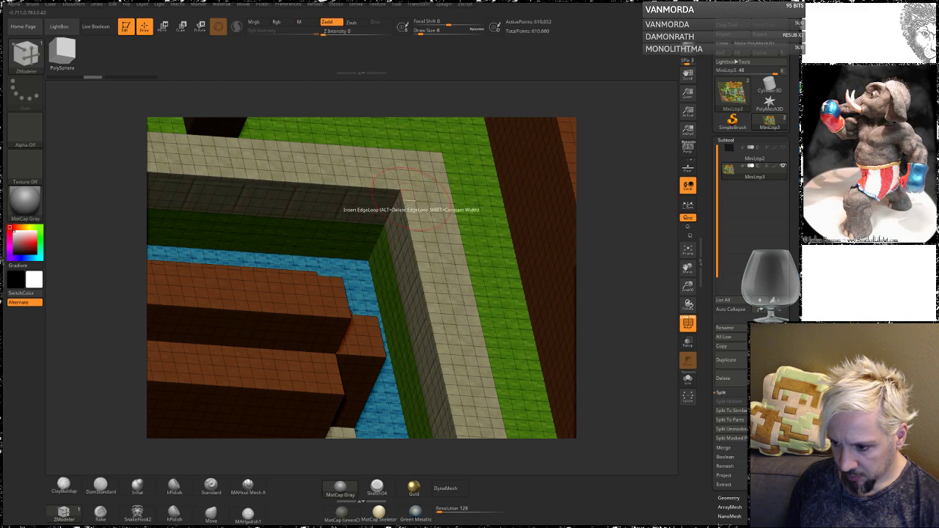
{"action": "key", "text": "ctrl+z"}
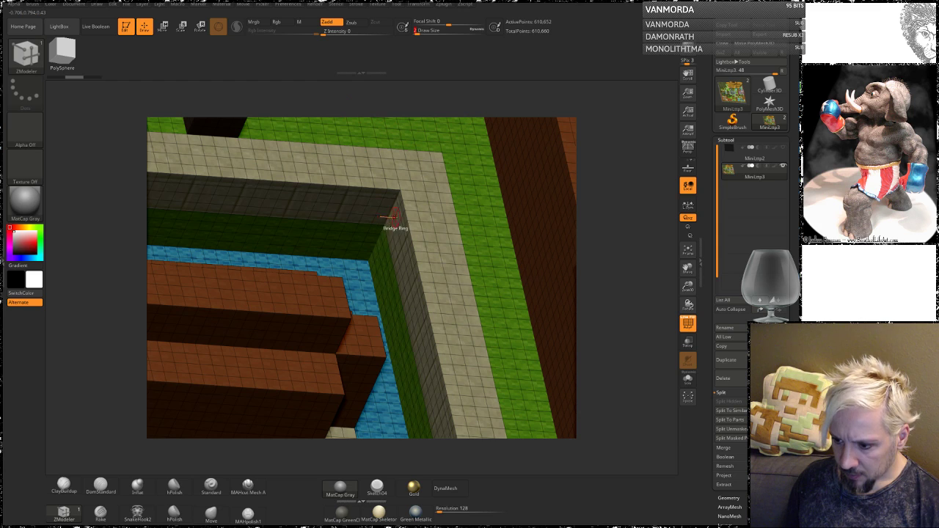
Try a ZModeler bridge on the bank wall at the canal bend's inner corner with draw size 2.
{"action": "left_click", "coordinate": [396, 216]}
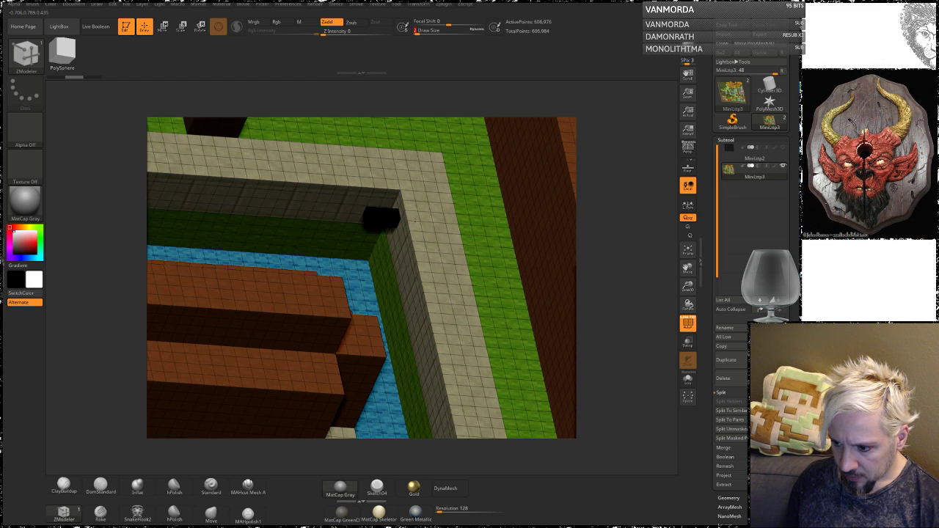
{"action": "left_click_drag", "start_coordinate": [636, 167], "coordinate": [630, 162]}
{"action": "left_click_drag", "start_coordinate": [627, 207], "coordinate": [638, 245]}
{"action": "left_click_drag", "start_coordinate": [631, 300], "coordinate": [587, 145]}
{"action": "left_click_drag", "start_coordinate": [627, 234], "coordinate": [615, 208]}
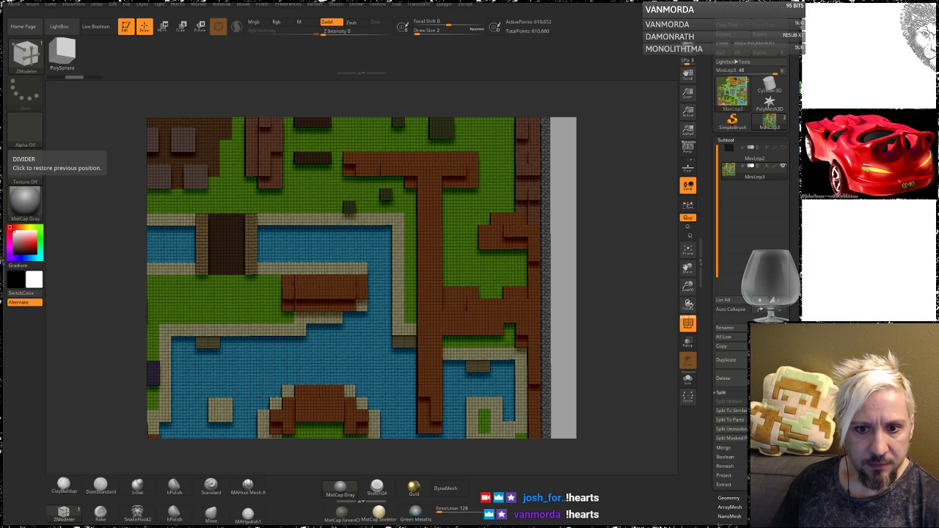
Switch to the browser and look through the viewer points list on the Streamlabs loyalty page.
{"action": "left_click_drag", "start_coordinate": [0, 0], "coordinate": [250, 55]}
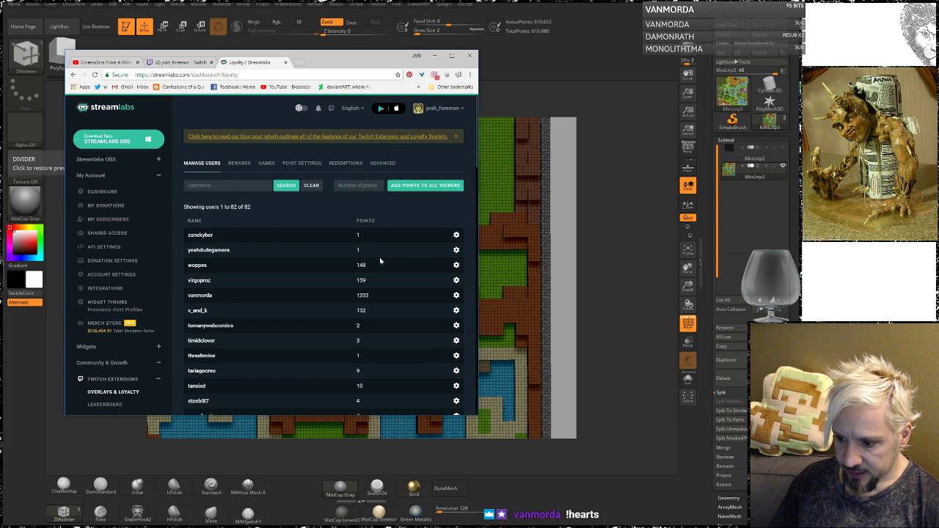
{"action": "scroll", "coordinate": [377, 262], "scroll_direction": "down", "scroll_amount": 1}
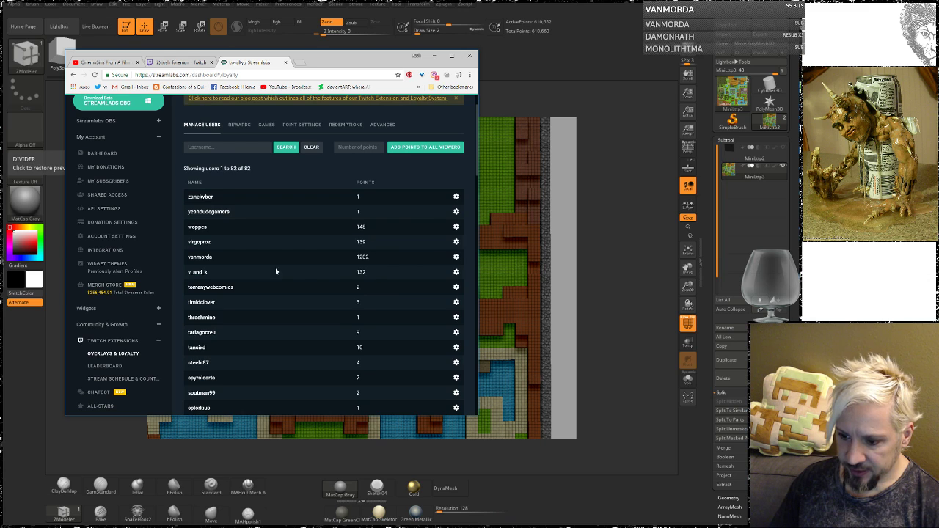
{"action": "scroll", "coordinate": [286, 261], "scroll_direction": "down", "scroll_amount": 1}
{"action": "scroll", "coordinate": [287, 260], "scroll_direction": "down", "scroll_amount": 1}
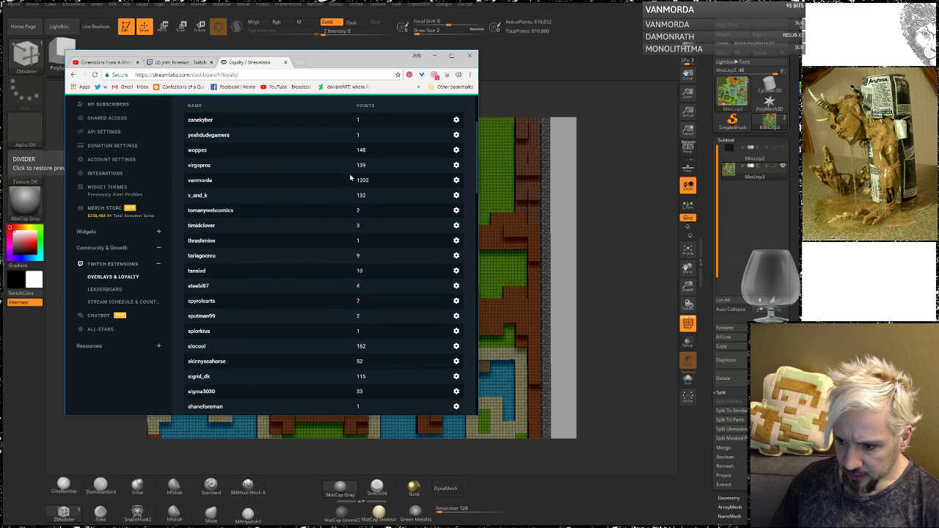
{"action": "scroll", "coordinate": [316, 199], "scroll_direction": "down", "scroll_amount": 3}
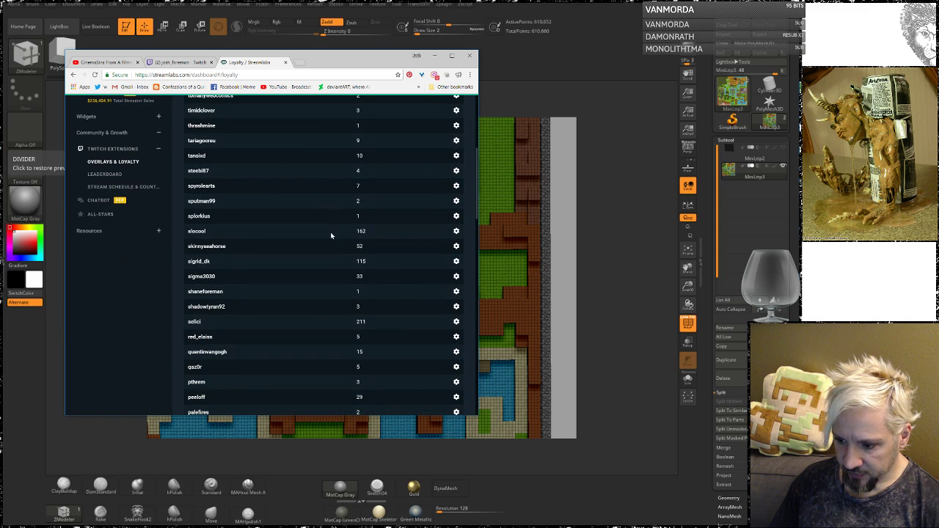
{"action": "scroll", "coordinate": [330, 231], "scroll_direction": "down", "scroll_amount": 3}
{"action": "scroll", "coordinate": [328, 234], "scroll_direction": "down", "scroll_amount": 4}
{"action": "scroll", "coordinate": [328, 233], "scroll_direction": "up", "scroll_amount": 5}
{"action": "scroll", "coordinate": [328, 233], "scroll_direction": "up", "scroll_amount": 6}
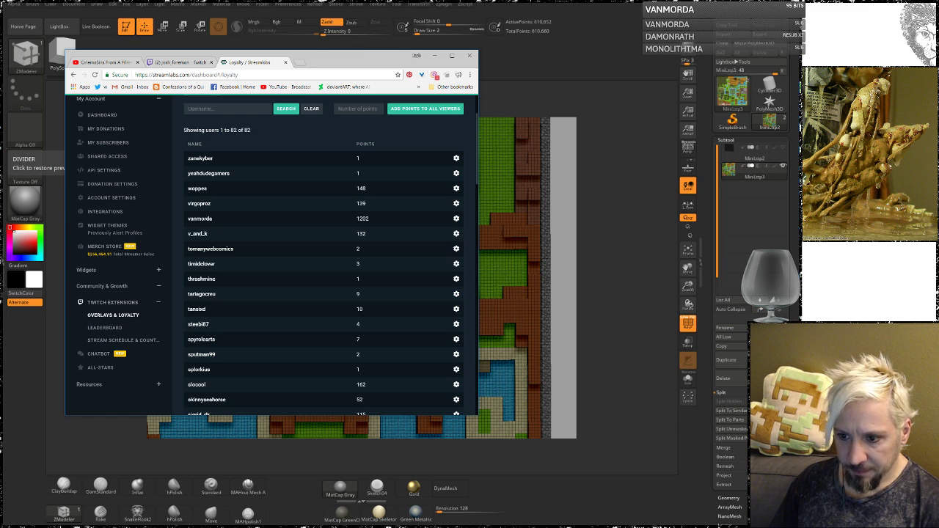
{"action": "scroll", "coordinate": [309, 188], "scroll_direction": "up", "scroll_amount": 2}
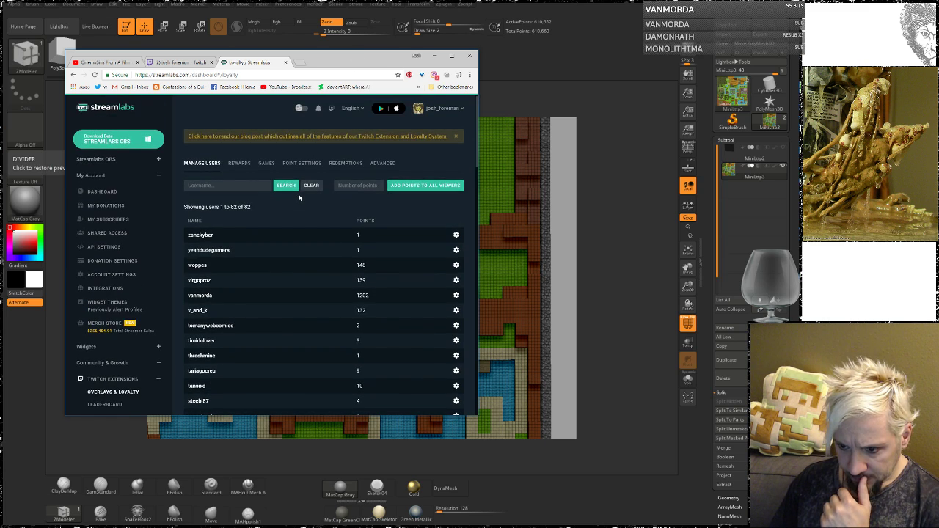
Read the Streamlabs blog post about loyalty points and stream features, and return to ZBrush.
{"action": "left_click", "coordinate": [319, 137]}
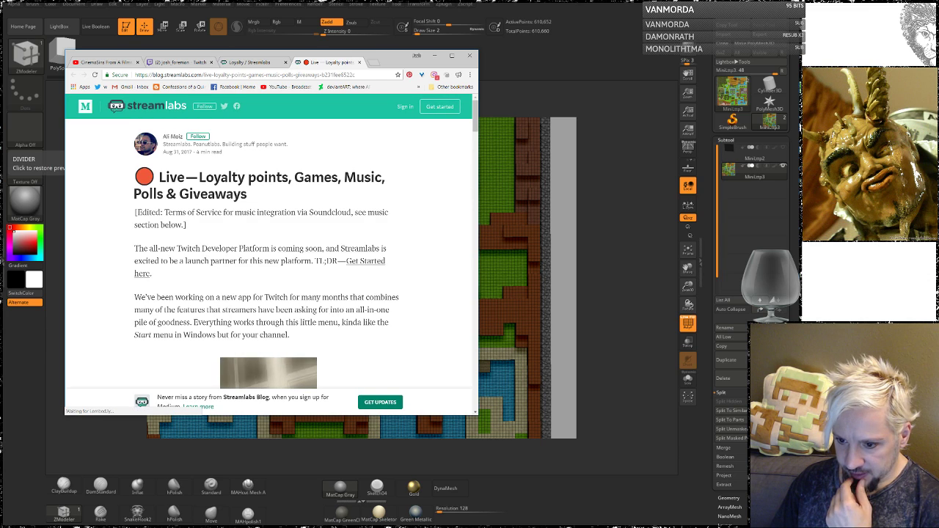
{"action": "scroll", "coordinate": [299, 210], "scroll_direction": "down", "scroll_amount": 3}
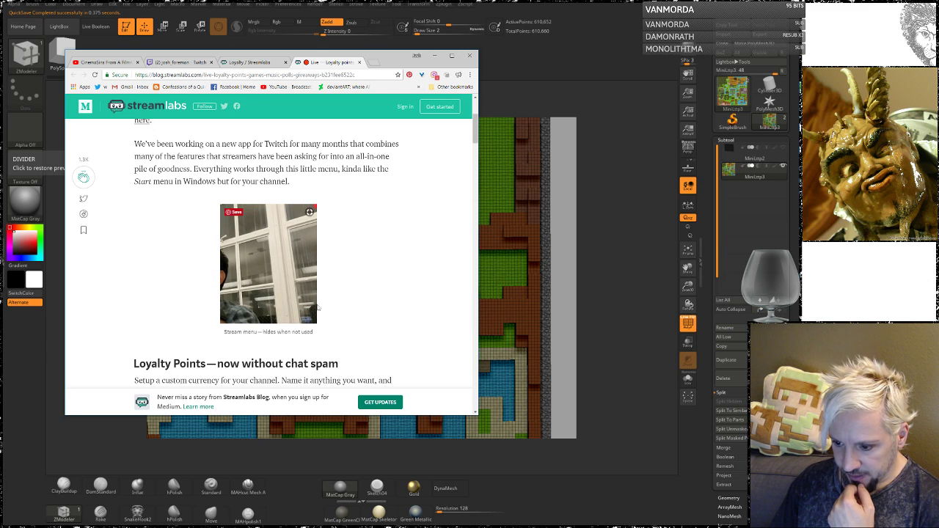
{"action": "scroll", "coordinate": [356, 272], "scroll_direction": "down", "scroll_amount": 1}
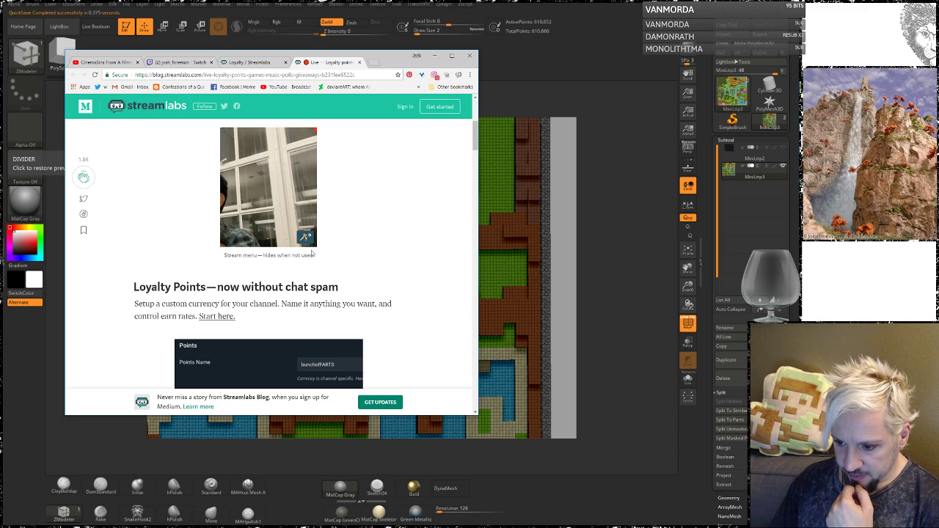
{"action": "scroll", "coordinate": [355, 239], "scroll_direction": "up", "scroll_amount": 1}
{"action": "scroll", "coordinate": [355, 239], "scroll_direction": "up", "scroll_amount": 2}
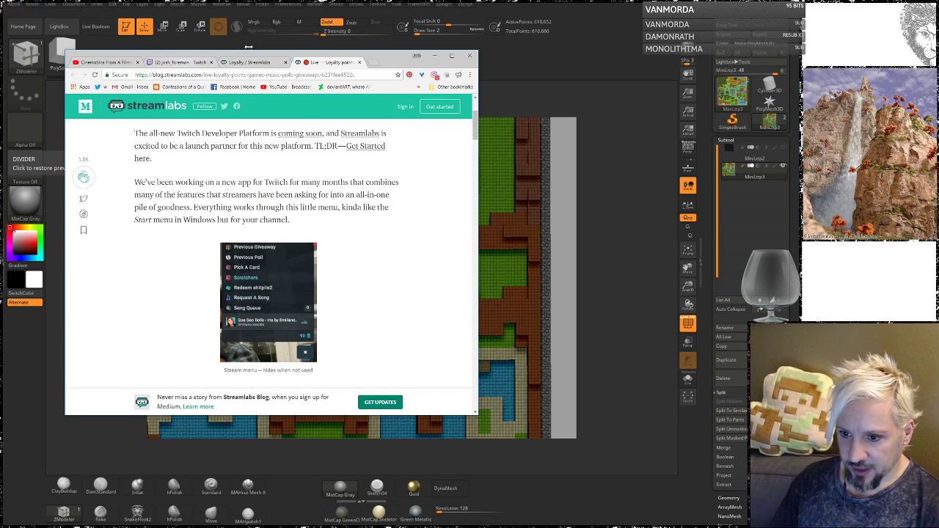
{"action": "left_click_drag", "start_coordinate": [275, 56], "coordinate": [0, 22]}
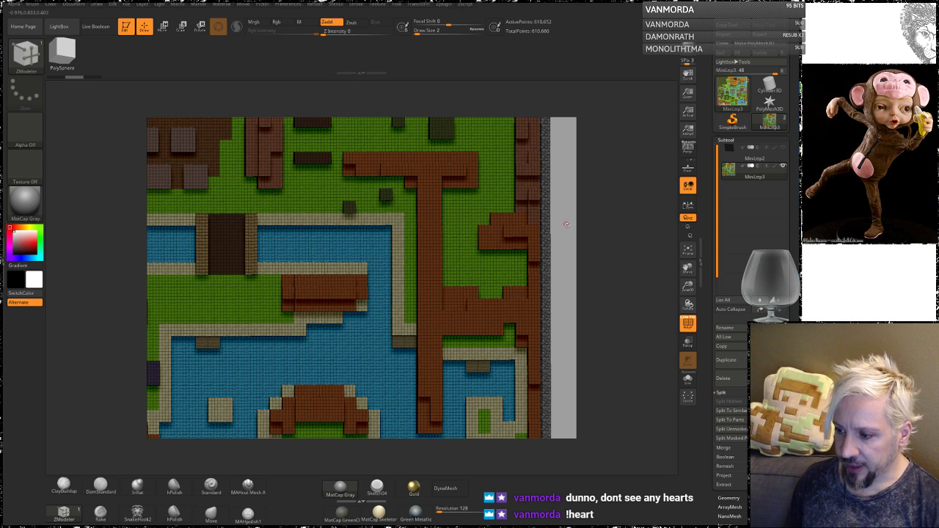
Hide the polyframe on the map and subdivide its mesh once with Divide.
{"action": "left_click_drag", "start_coordinate": [571, 262], "coordinate": [530, 213]}
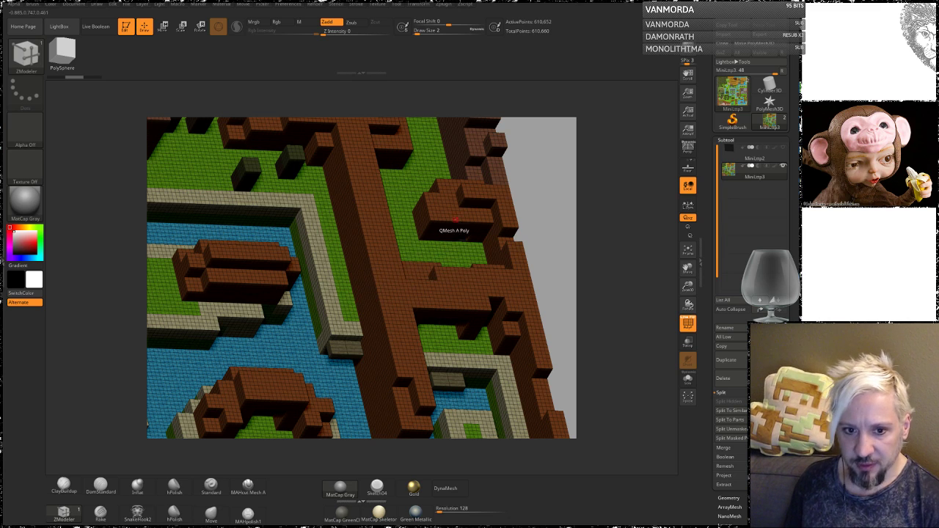
{"action": "left_click_drag", "start_coordinate": [553, 181], "coordinate": [531, 218]}
{"action": "left_click_drag", "start_coordinate": [620, 210], "coordinate": [639, 329]}
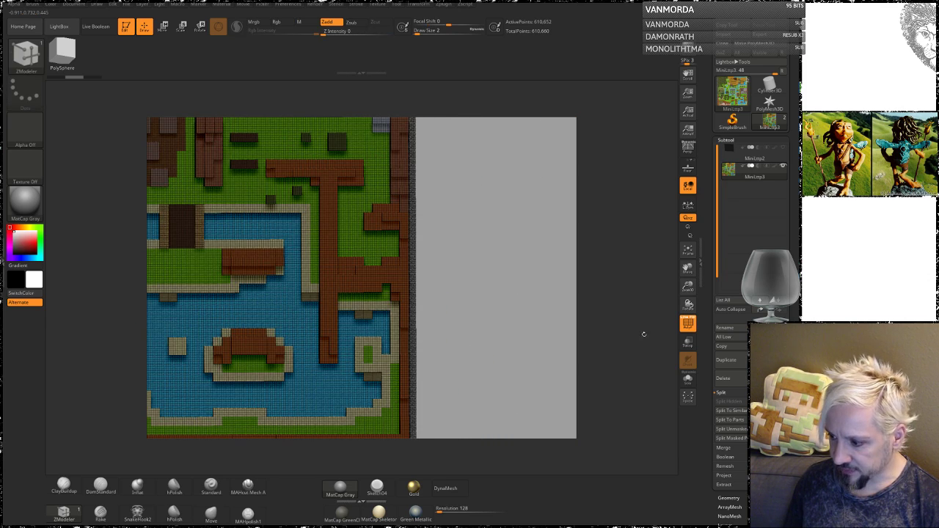
{"action": "left_click", "coordinate": [688, 323]}
{"action": "left_click_drag", "start_coordinate": [471, 245], "coordinate": [527, 255], "text": "alt"}
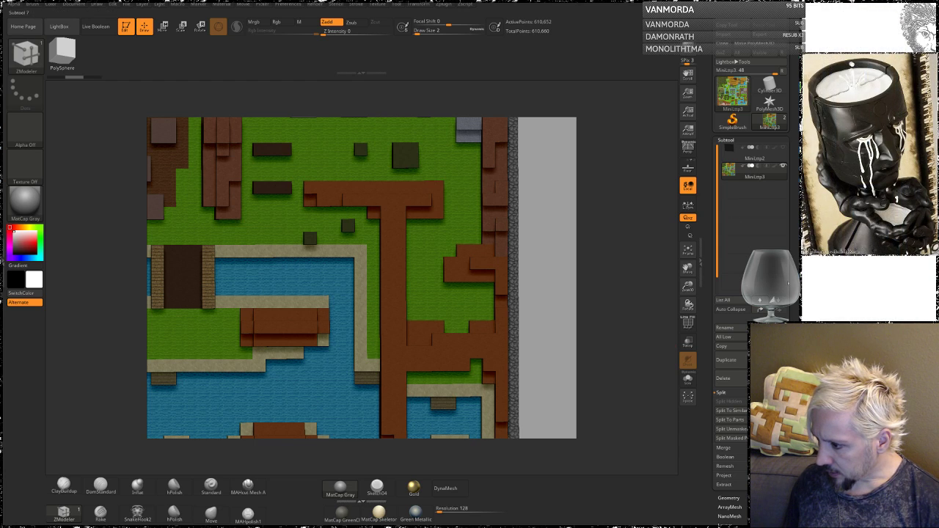
{"action": "left_click_drag", "start_coordinate": [795, 281], "coordinate": [795, 87]}
{"action": "left_click", "coordinate": [722, 303]}
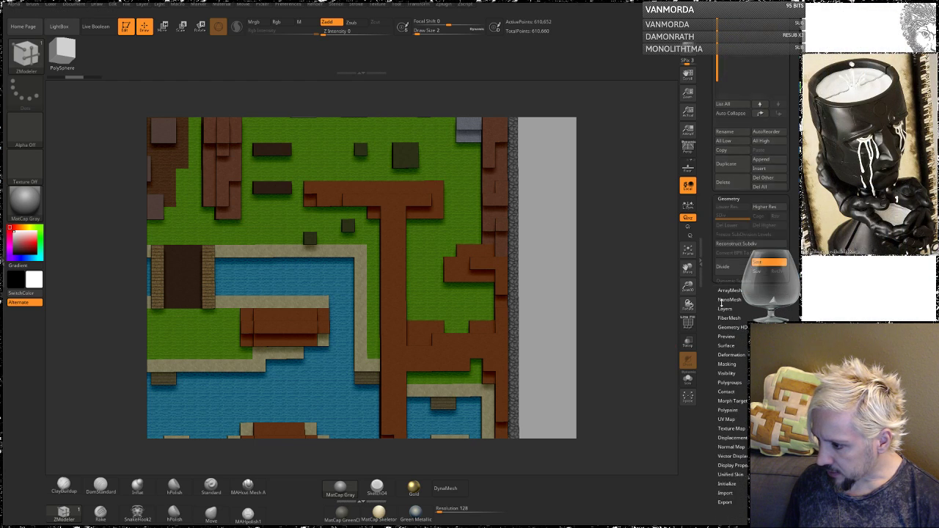
{"action": "scroll", "coordinate": [748, 220], "scroll_direction": "up", "scroll_amount": 2}
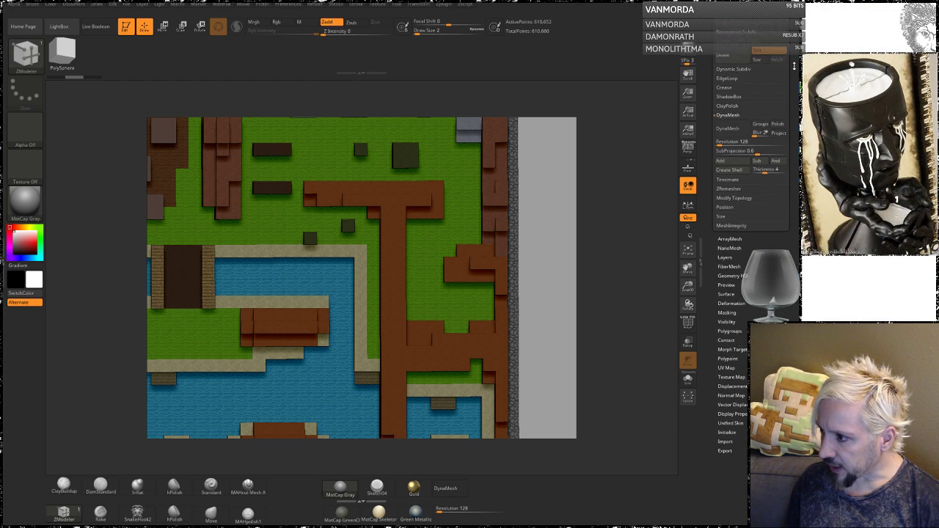
{"action": "left_click", "coordinate": [738, 82]}
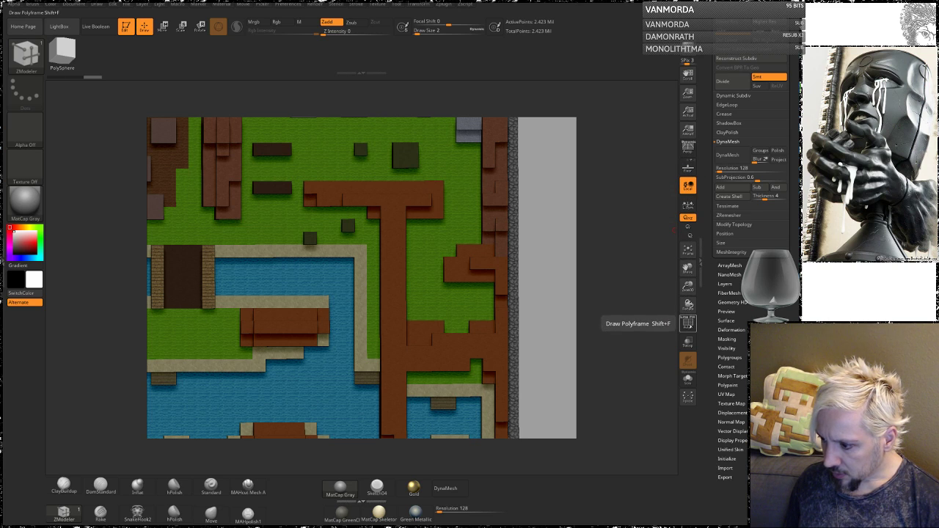
Check the divided map's polyframe, try Reconstruct Subdiv on it and undo the subdivision.
{"action": "left_click", "coordinate": [688, 322]}
{"action": "left_click", "coordinate": [688, 322]}
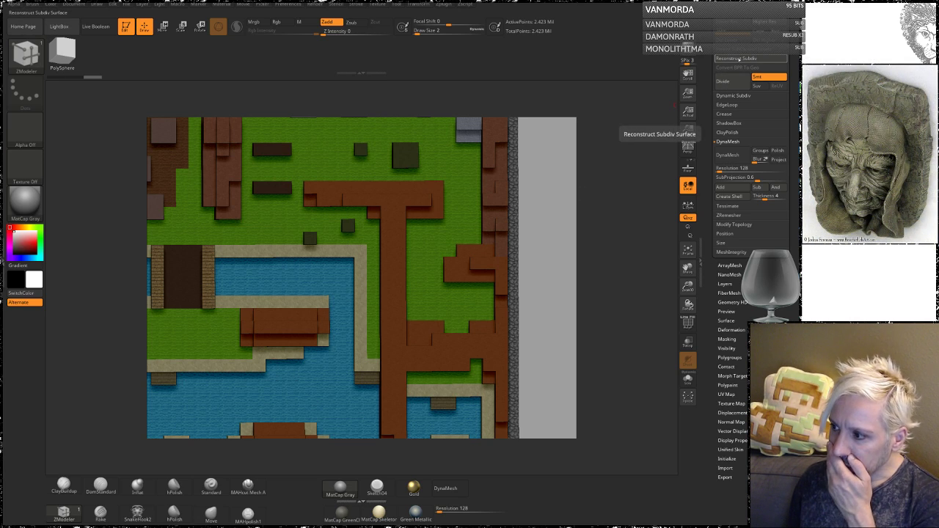
{"action": "left_click", "coordinate": [738, 58]}
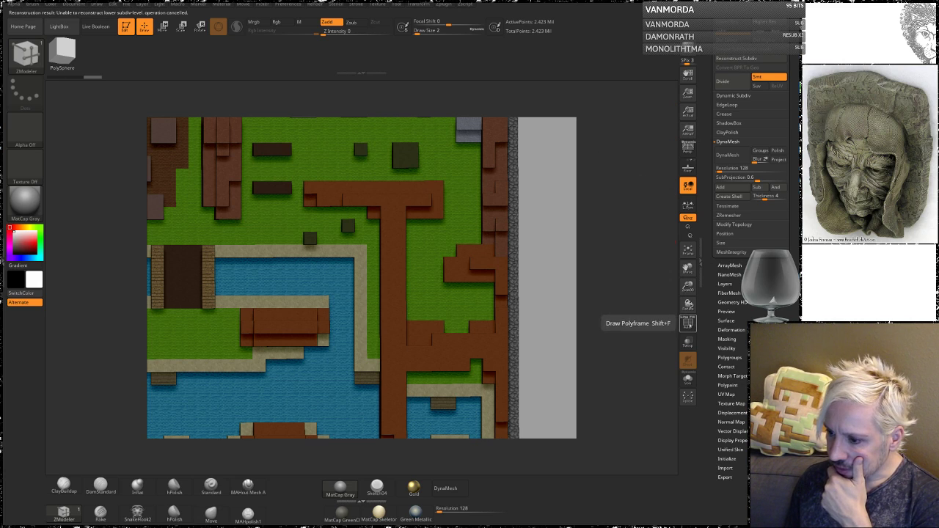
{"action": "left_click", "coordinate": [687, 323]}
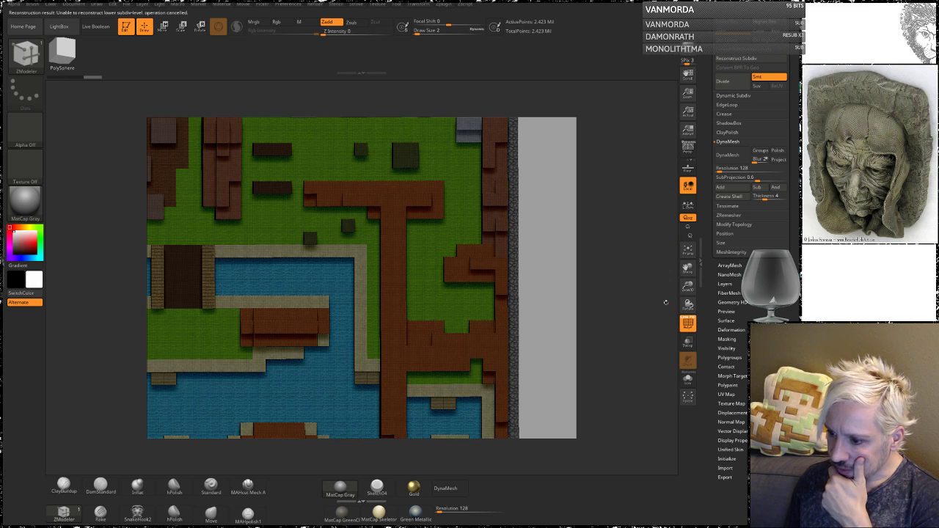
{"action": "left_click", "coordinate": [739, 59]}
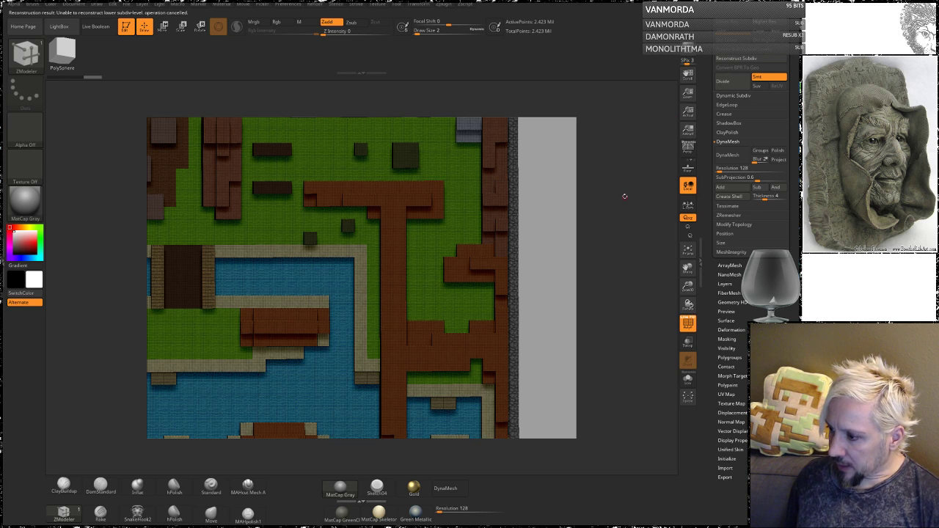
{"action": "mouse_move", "coordinate": [614, 222]}
{"action": "left_mouse_down"}
{"action": "mouse_move", "coordinate": [598, 182]}
{"action": "mouse_move", "coordinate": [591, 250]}
{"action": "mouse_move", "coordinate": [574, 191]}
{"action": "left_mouse_up"}
{"action": "key", "text": "ctrl+z"}
{"action": "key", "text": "ctrl+z"}
Turn on perspective view and hide the polyframe while viewing the canal and lake area.
{"action": "left_click_drag", "start_coordinate": [566, 262], "coordinate": [567, 249]}
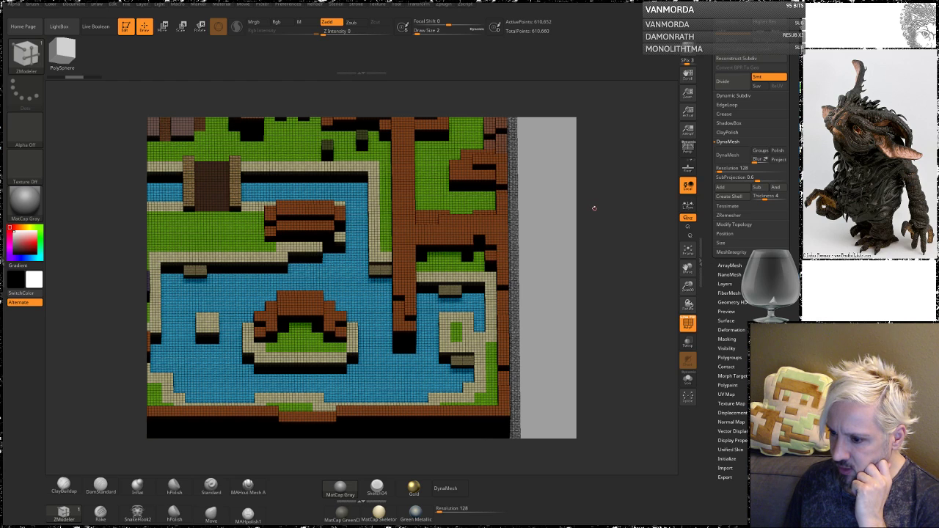
{"action": "left_click_drag", "start_coordinate": [573, 279], "coordinate": [579, 362]}
{"action": "left_click_drag", "start_coordinate": [579, 364], "coordinate": [575, 233], "text": "alt"}
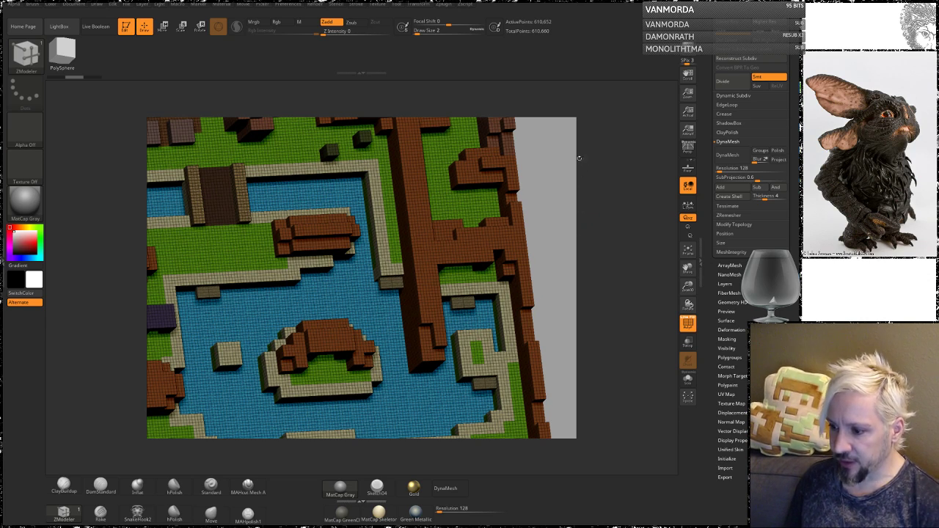
{"action": "left_click_drag", "start_coordinate": [549, 205], "coordinate": [573, 198]}
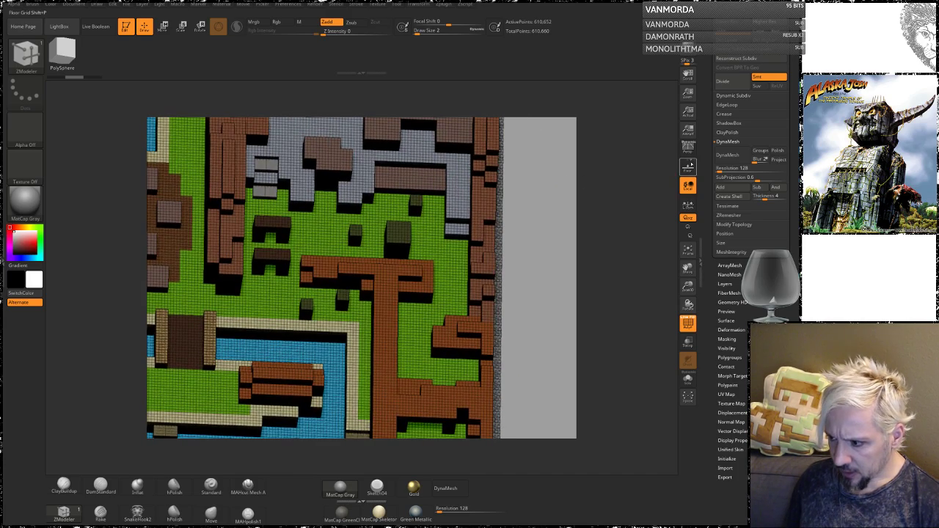
{"action": "left_click", "coordinate": [687, 149]}
{"action": "left_click_drag", "start_coordinate": [554, 262], "coordinate": [544, 219]}
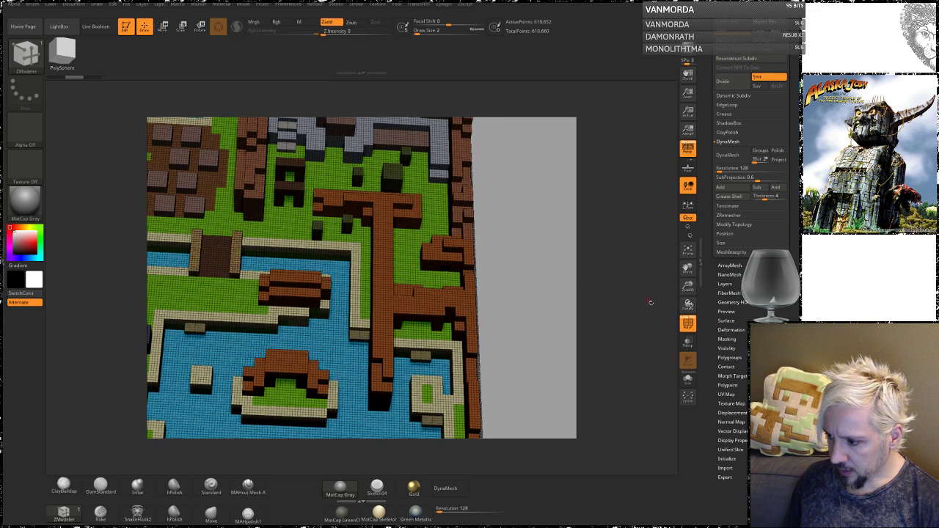
{"action": "left_click", "coordinate": [687, 323]}
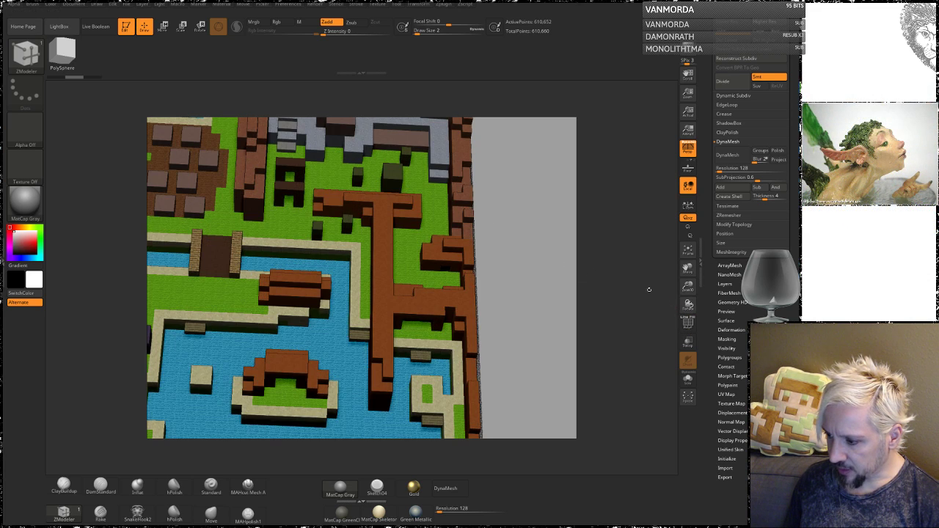
{"action": "left_click_drag", "start_coordinate": [520, 262], "coordinate": [543, 256]}
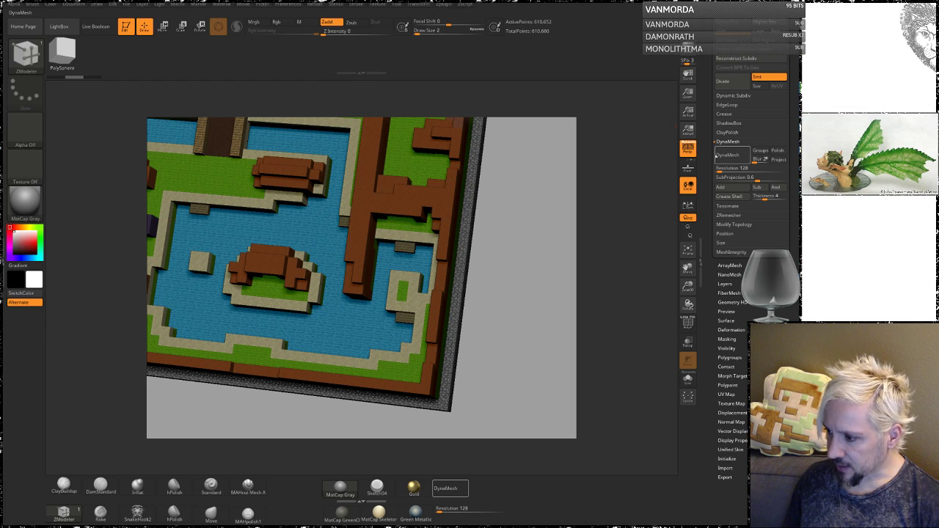
Return to the subtool list and set up the ClayBuildup brush with draw size 14 near the canal bank.
{"action": "scroll", "coordinate": [715, 138], "scroll_direction": "up", "scroll_amount": 5}
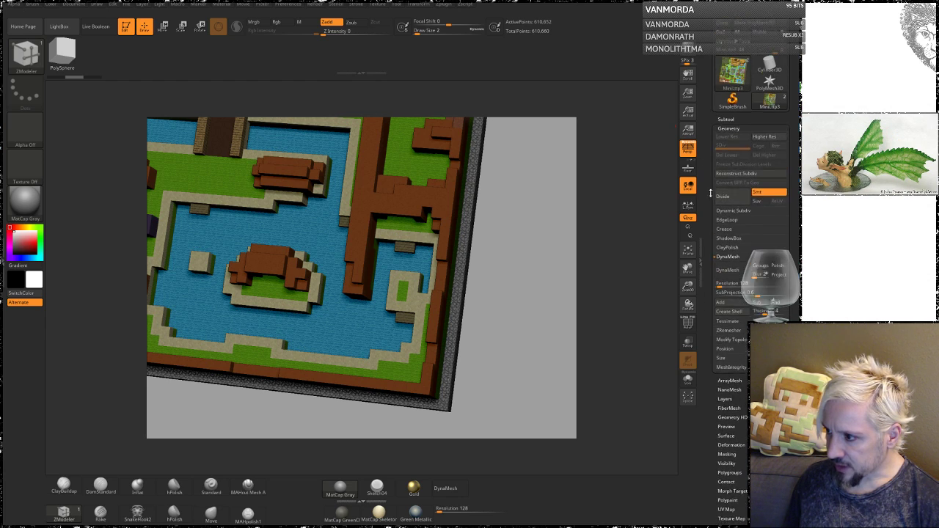
{"action": "left_click", "coordinate": [726, 139]}
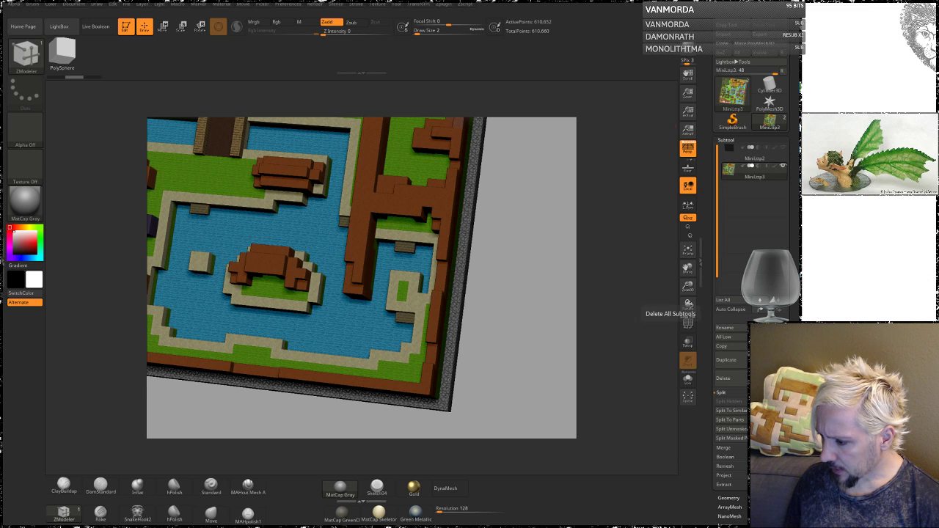
{"action": "left_click_drag", "start_coordinate": [531, 349], "coordinate": [543, 414]}
{"action": "left_click", "coordinate": [64, 486]}
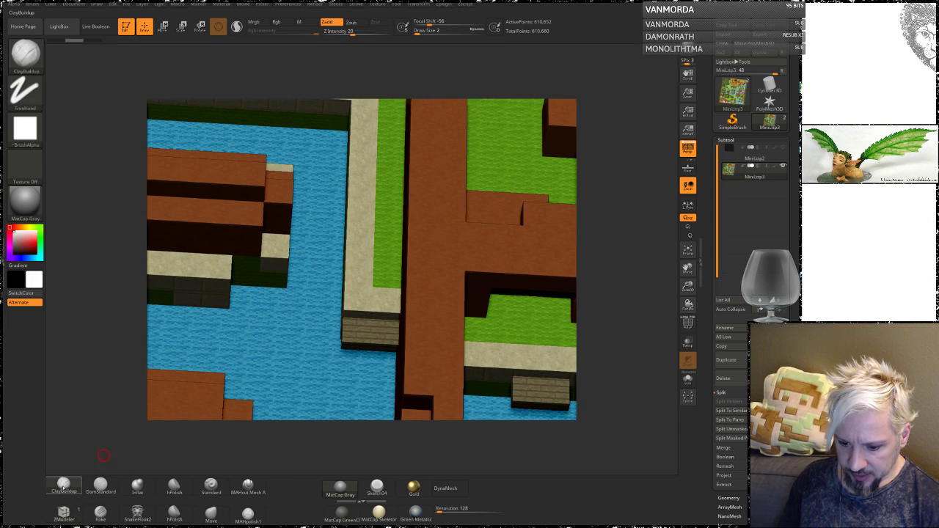
{"action": "key", "text": "space"}
{"action": "left_click_drag", "start_coordinate": [399, 233], "coordinate": [404, 233]}
Try a ClayBuildup stroke and a smoothing stroke along the canal bank, undoing both.
{"action": "mouse_move", "coordinate": [366, 179]}
{"action": "left_mouse_down"}
{"action": "mouse_move", "coordinate": [365, 245]}
{"action": "mouse_move", "coordinate": [366, 204]}
{"action": "mouse_move", "coordinate": [376, 192]}
{"action": "left_mouse_up"}
{"action": "mouse_move", "coordinate": [593, 182]}
{"action": "left_mouse_down"}
{"action": "mouse_move", "coordinate": [627, 185]}
{"action": "mouse_move", "coordinate": [620, 209]}
{"action": "left_mouse_up"}
{"action": "key", "text": "ctrl+z"}
{"action": "mouse_move", "coordinate": [358, 220]}
{"action": "left_mouse_down", "text": "shift"}
{"action": "mouse_move", "coordinate": [369, 266]}
{"action": "mouse_move", "coordinate": [361, 192]}
{"action": "mouse_move", "coordinate": [379, 307]}
{"action": "left_mouse_up", "text": "shift"}
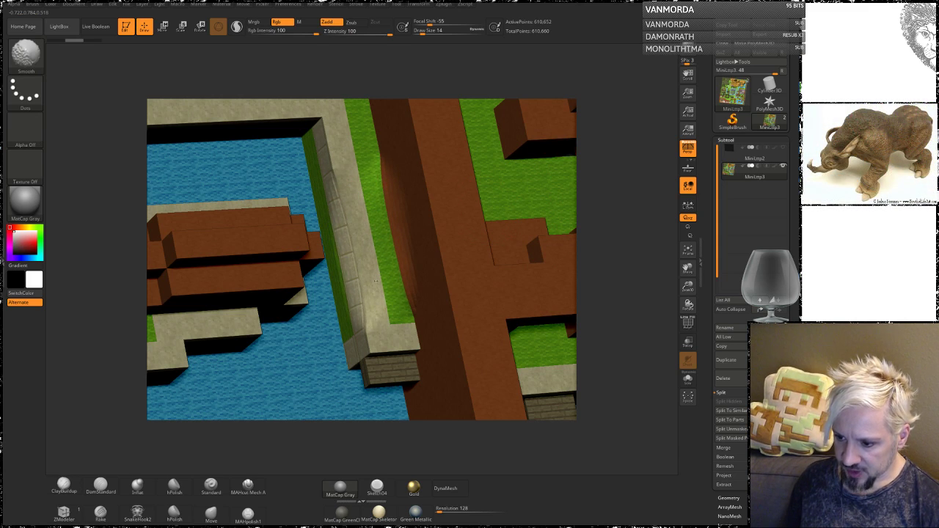
{"action": "key", "text": "ctrl+z"}
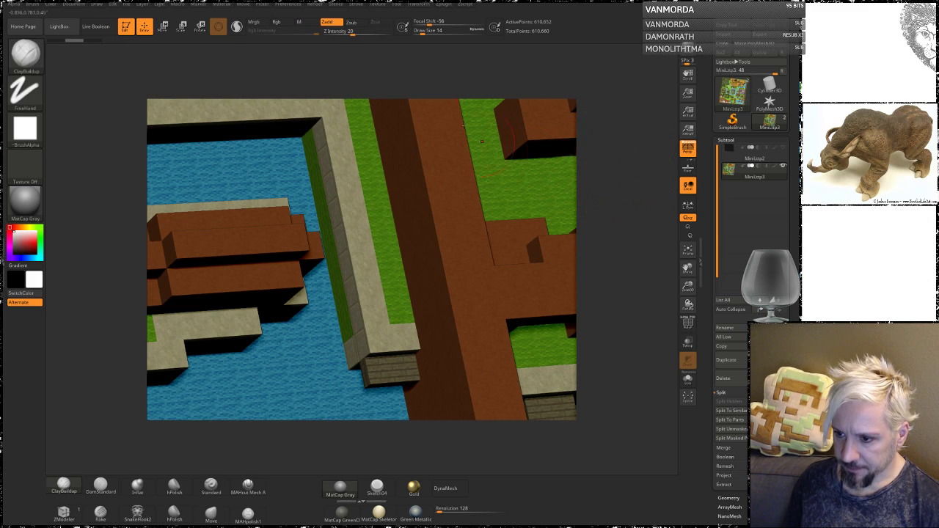
{"action": "key", "text": "shift"}
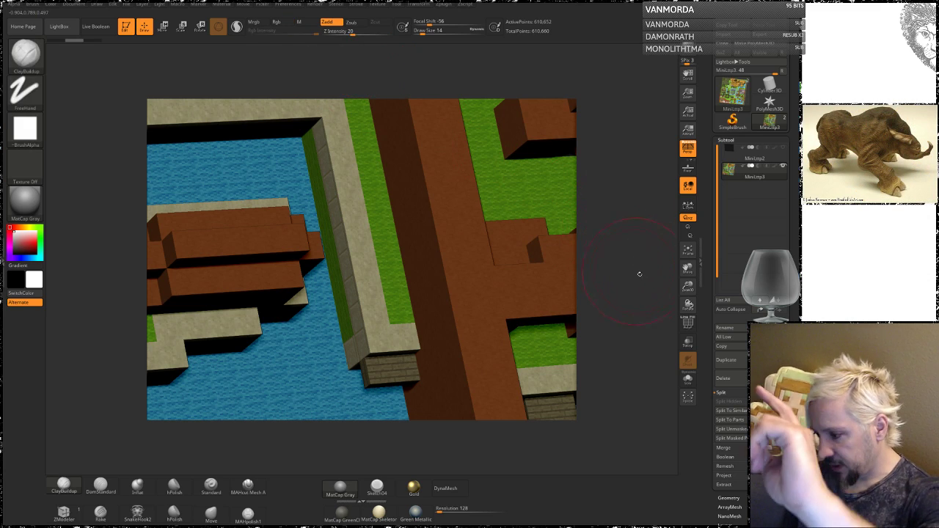
Switch the draw mode to Mrgb and convert the map's texture to polypaint with Polypaint From Texture.
{"action": "left_click_drag", "start_coordinate": [770, 464], "coordinate": [770, 180]}
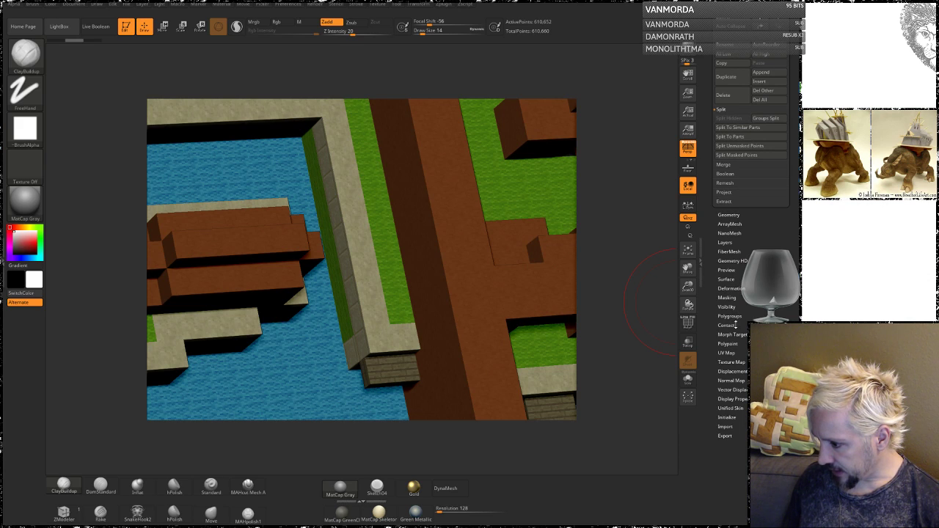
{"action": "left_click", "coordinate": [727, 344]}
{"action": "scroll", "coordinate": [746, 182], "scroll_direction": "up", "scroll_amount": 5}
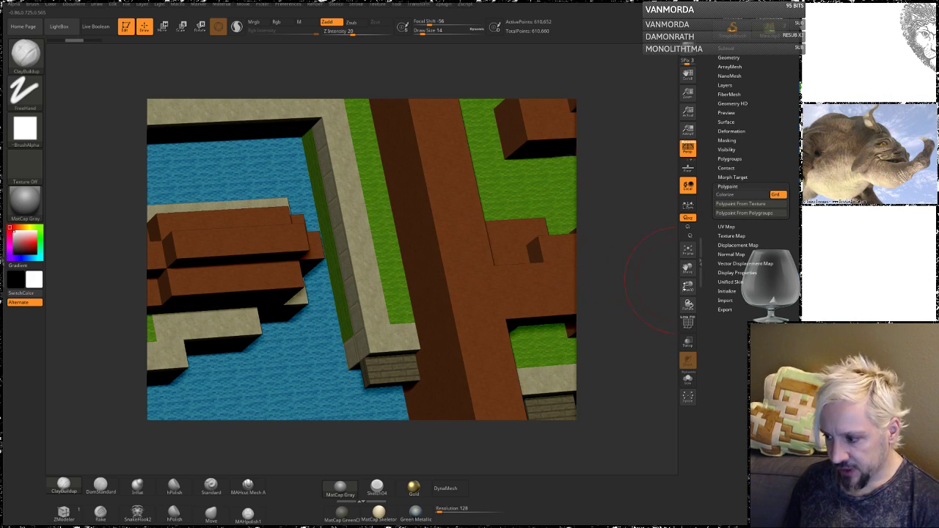
{"action": "left_click", "coordinate": [687, 323]}
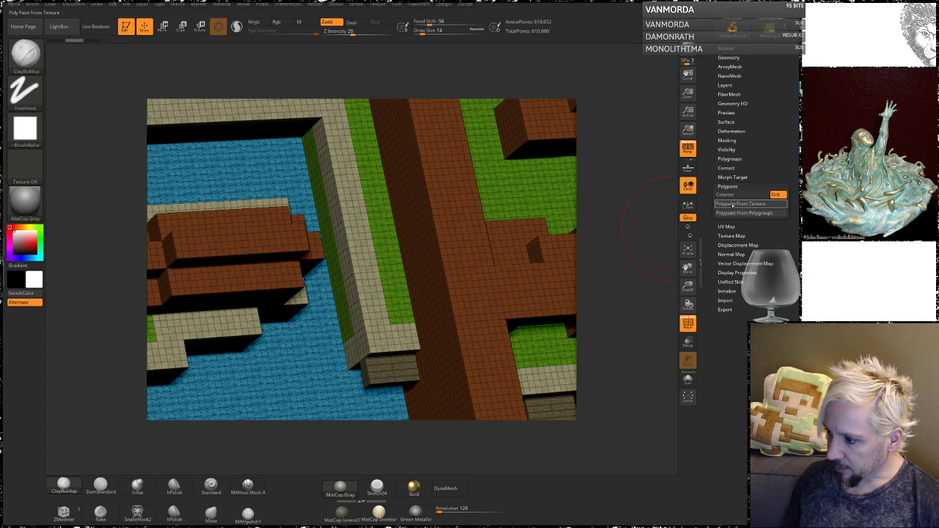
{"action": "left_click", "coordinate": [744, 204]}
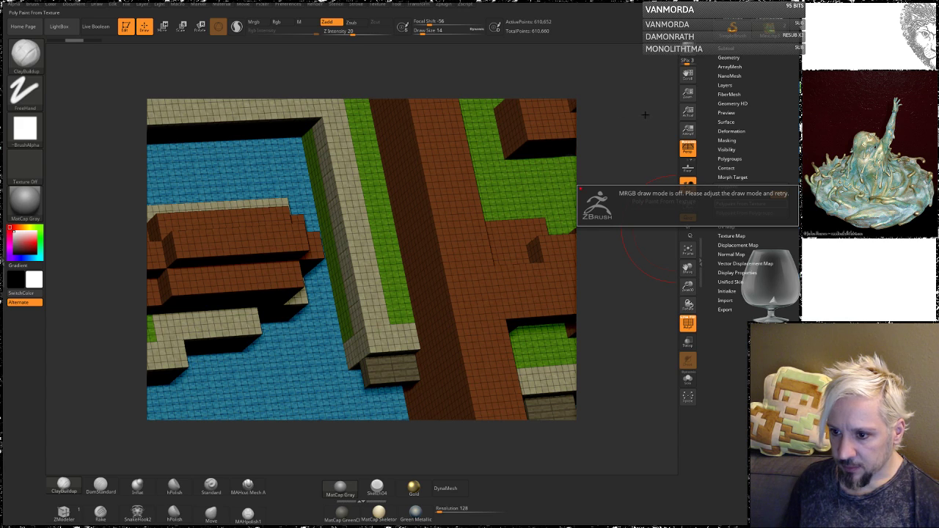
{"action": "left_click", "coordinate": [260, 21]}
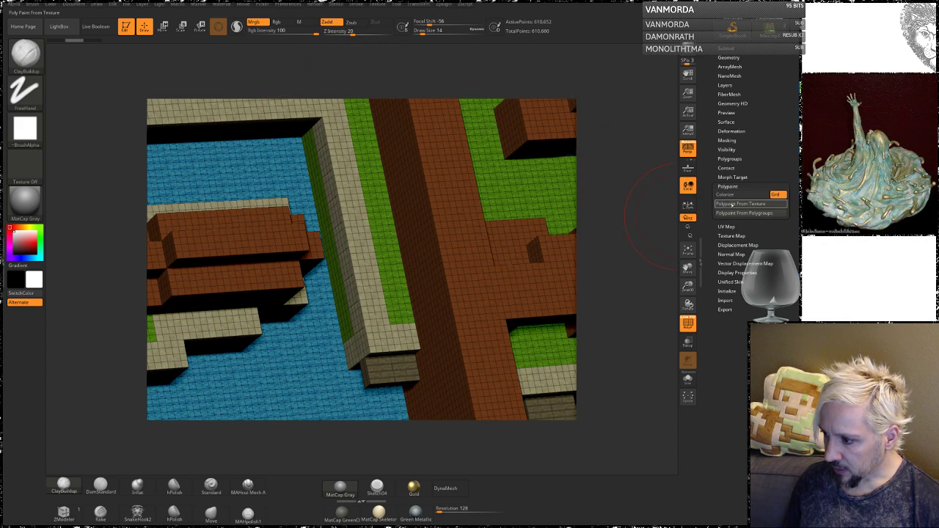
{"action": "left_click", "coordinate": [732, 204]}
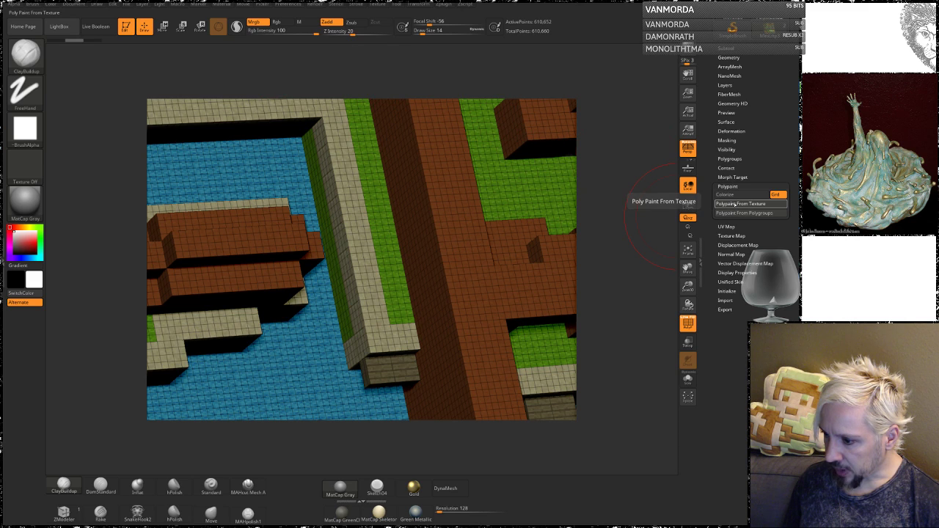
Hide the polyframe over a top view of the canal bend and set up the Standard brush with draw size 4.
{"action": "mouse_move", "coordinate": [623, 239]}
{"action": "left_mouse_down"}
{"action": "mouse_move", "coordinate": [631, 283]}
{"action": "mouse_move", "coordinate": [597, 228]}
{"action": "mouse_move", "coordinate": [602, 263]}
{"action": "mouse_move", "coordinate": [545, 286]}
{"action": "mouse_move", "coordinate": [543, 278]}
{"action": "mouse_move", "coordinate": [559, 423]}
{"action": "left_mouse_up"}
{"action": "key", "text": "shift+f"}
{"action": "left_click_drag", "start_coordinate": [604, 204], "coordinate": [589, 291], "text": "alt"}
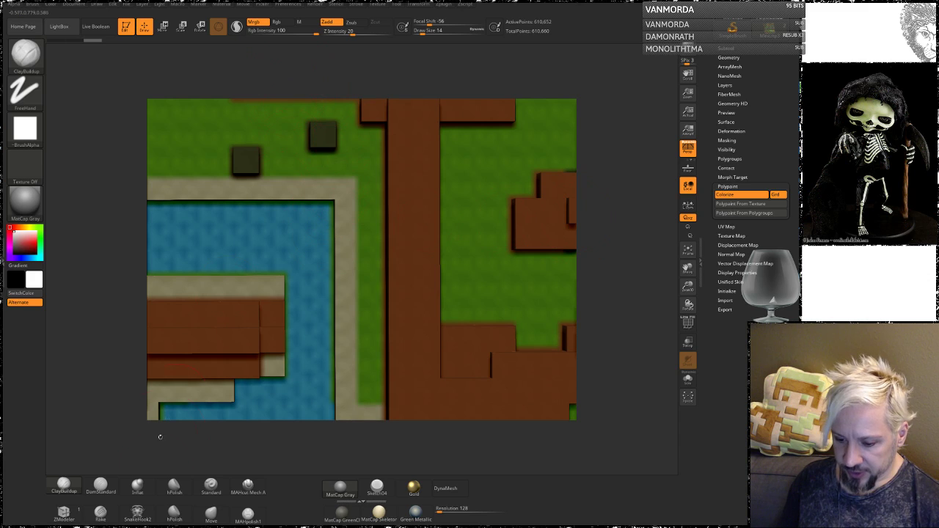
{"action": "left_click", "coordinate": [210, 484]}
{"action": "key", "text": "space"}
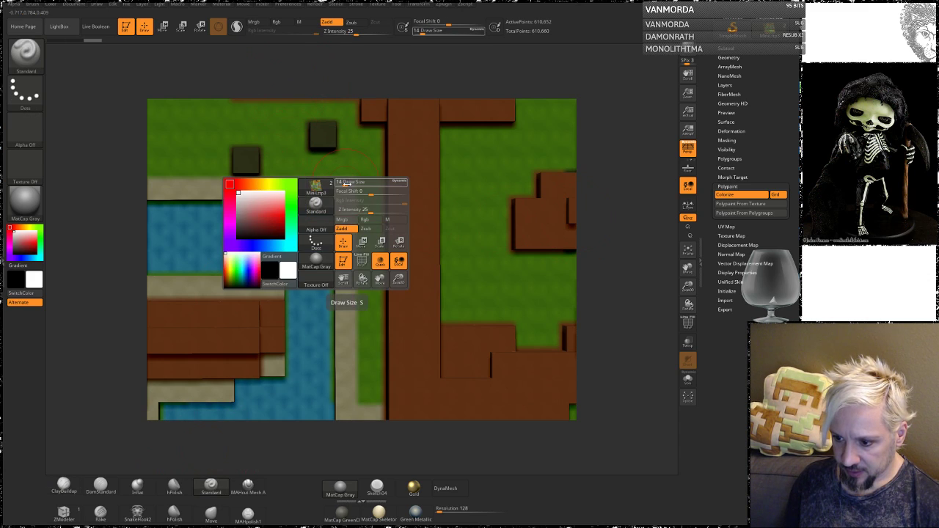
{"action": "left_click_drag", "start_coordinate": [342, 186], "coordinate": [340, 185]}
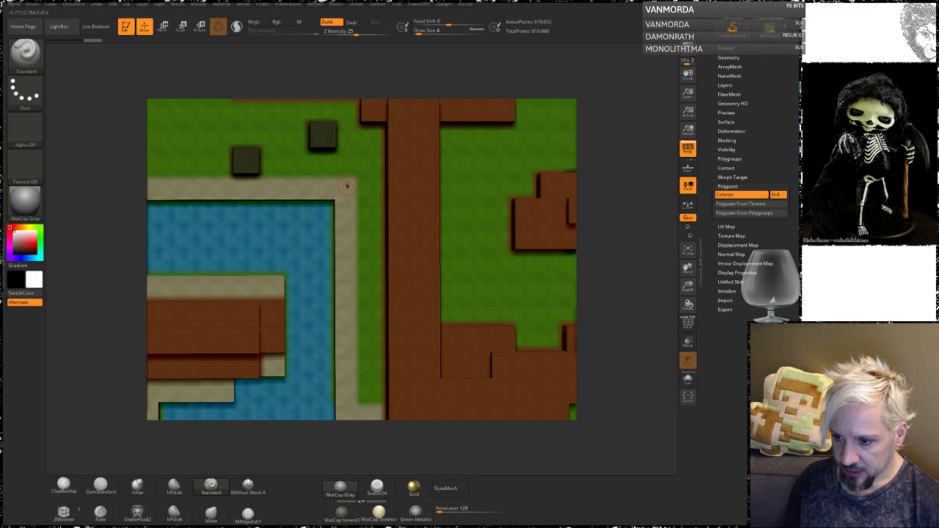
Sample the sand colour from the canal bank and paint the bend's outer corner with Rgb on and Zadd off.
{"action": "key", "text": "ctrl"}
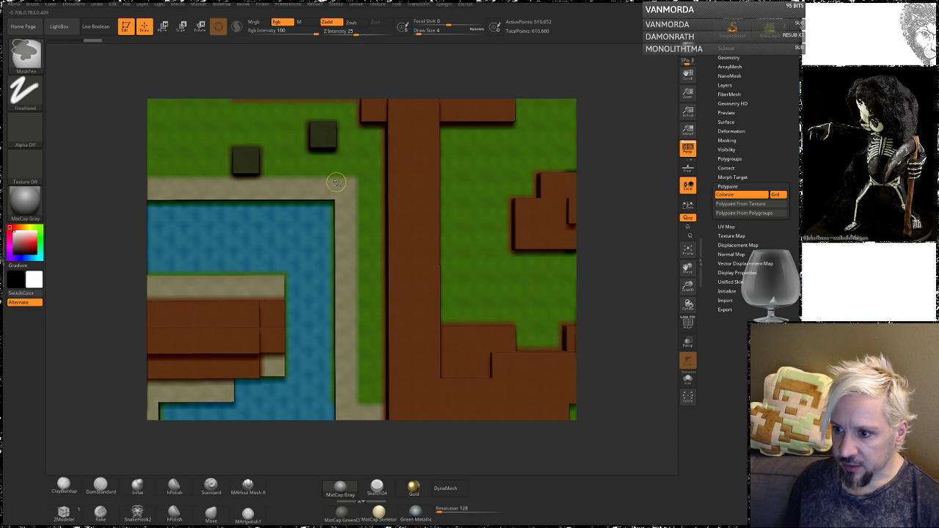
{"action": "left_click", "coordinate": [378, 5]}
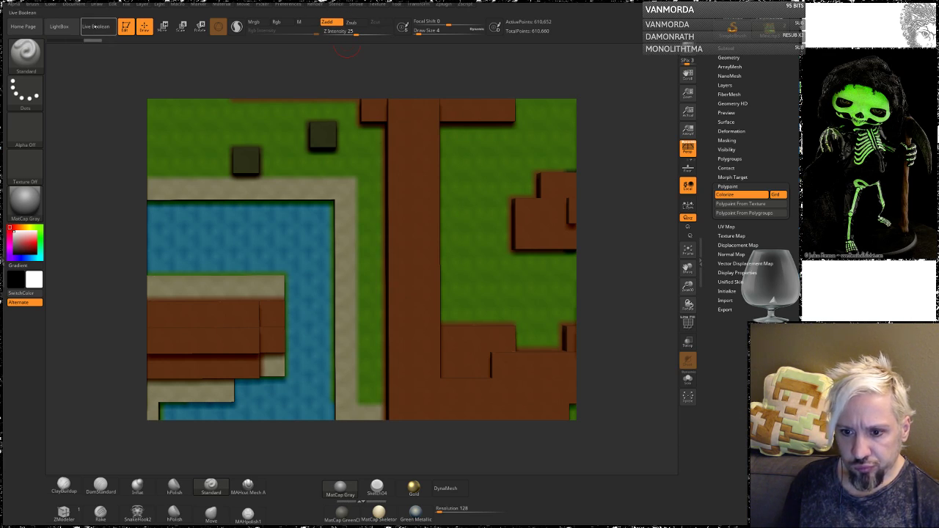
{"action": "left_click", "coordinate": [51, 5]}
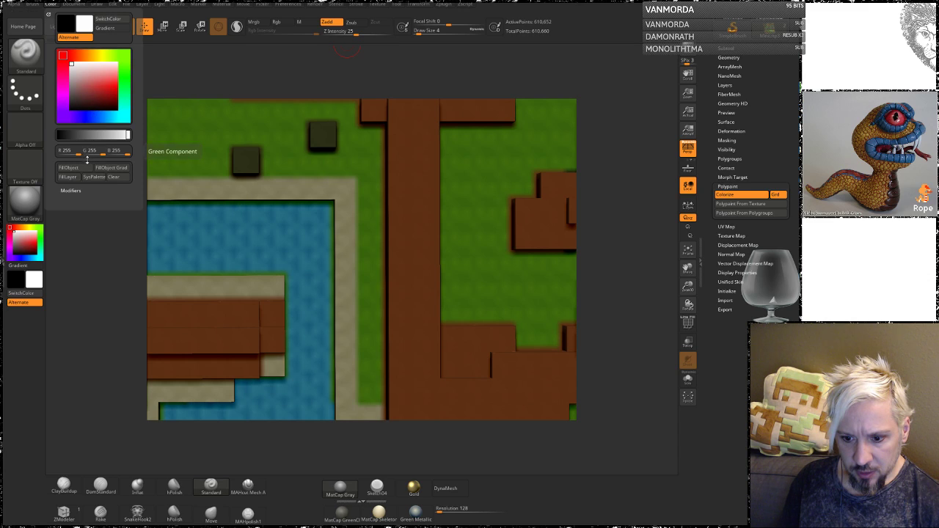
{"action": "mouse_move", "coordinate": [65, 57]}
{"action": "left_mouse_down"}
{"action": "mouse_move", "coordinate": [242, 158]}
{"action": "mouse_move", "coordinate": [321, 134]}
{"action": "mouse_move", "coordinate": [346, 194]}
{"action": "mouse_move", "coordinate": [340, 188]}
{"action": "left_mouse_up"}
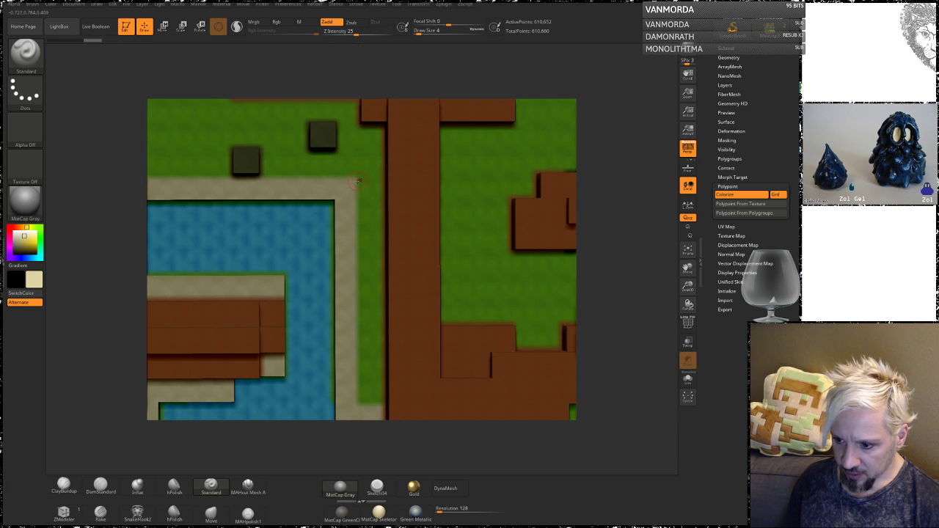
{"action": "left_click", "coordinate": [327, 21]}
{"action": "left_click", "coordinate": [277, 21]}
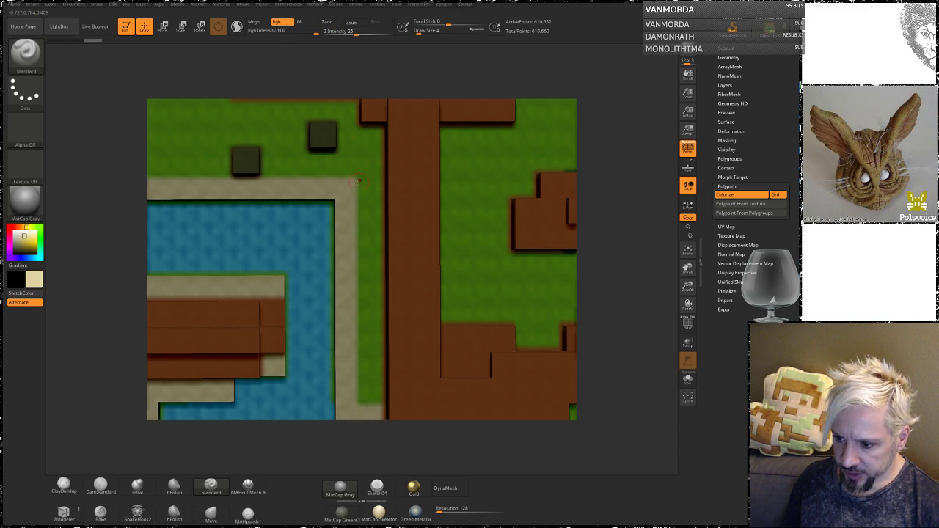
{"action": "mouse_move", "coordinate": [358, 171]}
{"action": "left_mouse_down"}
{"action": "mouse_move", "coordinate": [364, 192]}
{"action": "mouse_move", "coordinate": [367, 174]}
{"action": "left_mouse_up"}
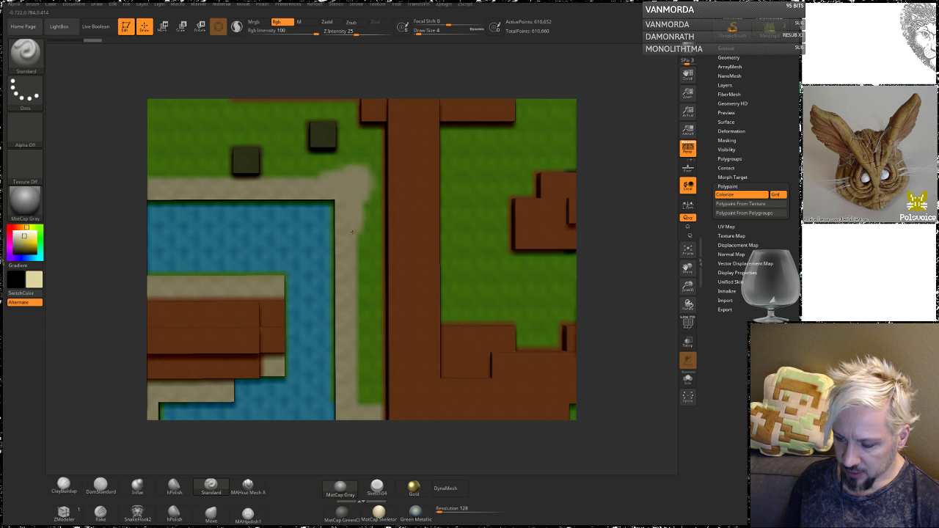
Save the map tool as MiniLttp2Diorama in the MiniLttp folder.
{"action": "left_click_drag", "start_coordinate": [633, 179], "coordinate": [629, 147]}
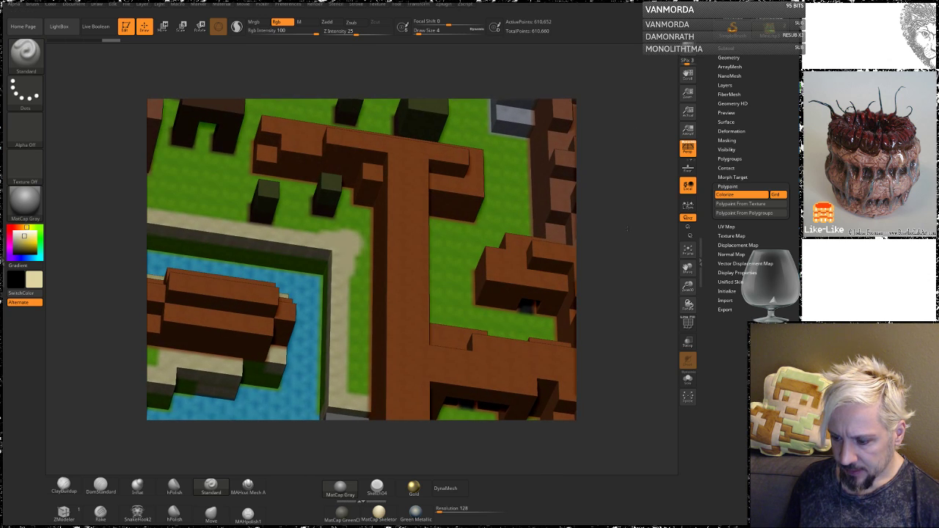
{"action": "left_click_drag", "start_coordinate": [638, 176], "coordinate": [605, 149], "text": "alt"}
{"action": "mouse_move", "coordinate": [609, 197]}
{"action": "left_mouse_down", "text": "alt"}
{"action": "mouse_move", "coordinate": [641, 168]}
{"action": "mouse_move", "coordinate": [610, 209]}
{"action": "left_mouse_up", "text": "alt"}
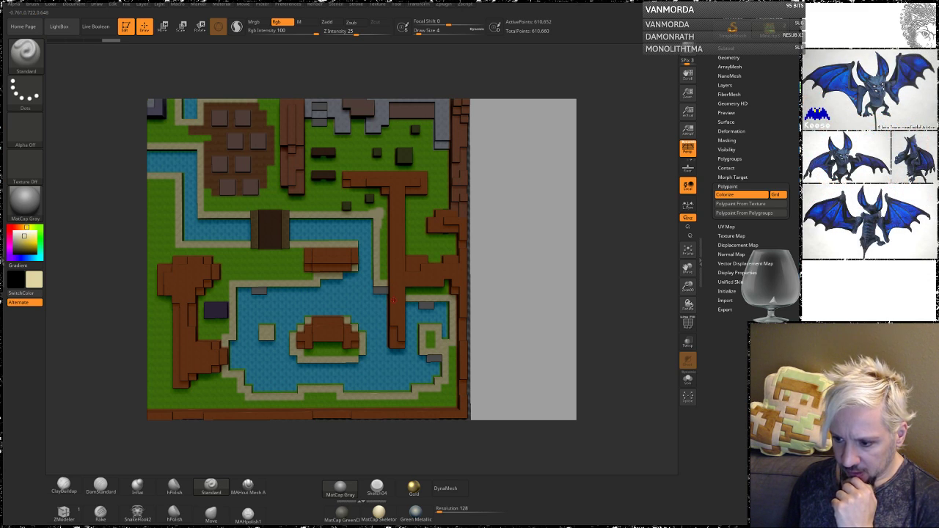
{"action": "left_click_drag", "start_coordinate": [496, 208], "coordinate": [498, 179]}
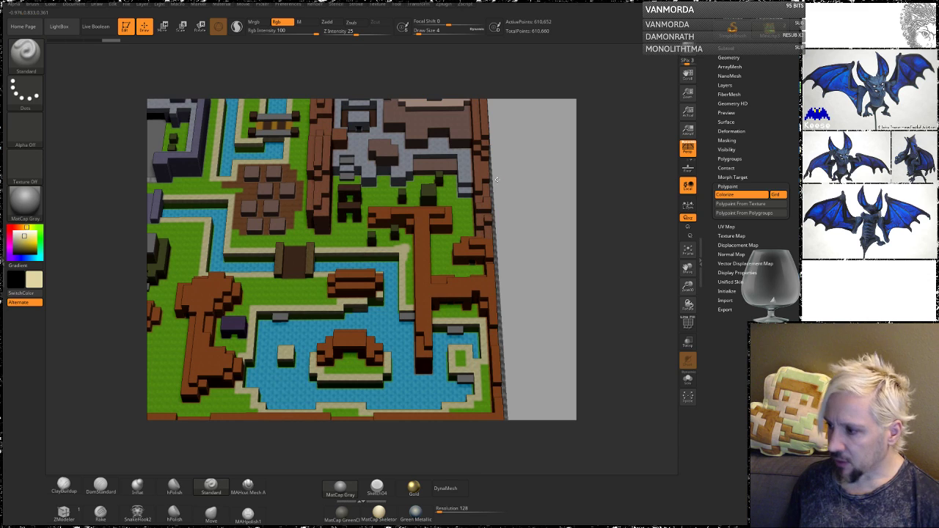
{"action": "scroll", "coordinate": [742, 115], "scroll_direction": "up", "scroll_amount": 3}
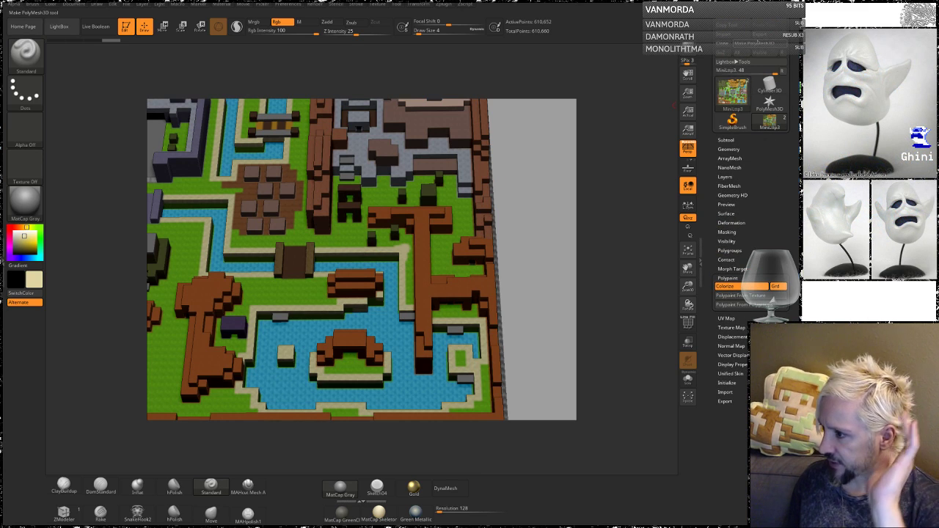
{"action": "left_click", "coordinate": [759, 20]}
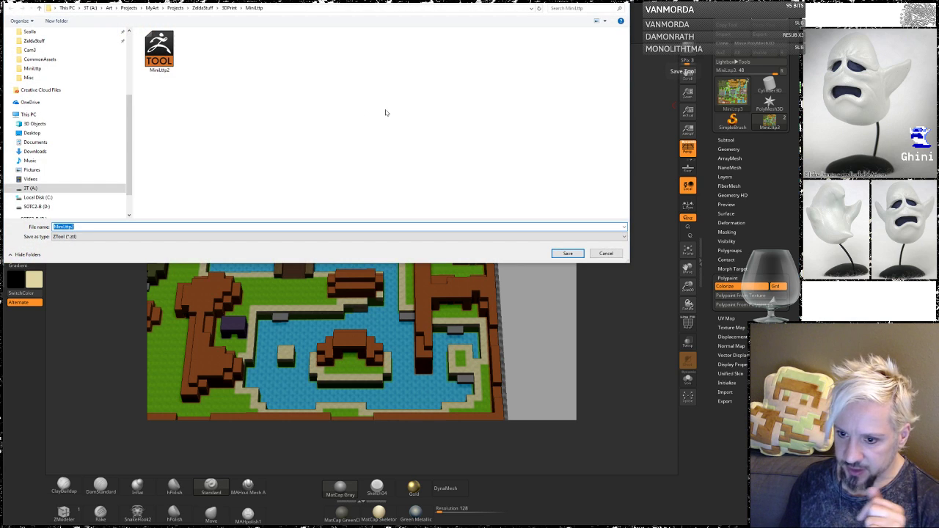
{"action": "left_click", "coordinate": [76, 227]}
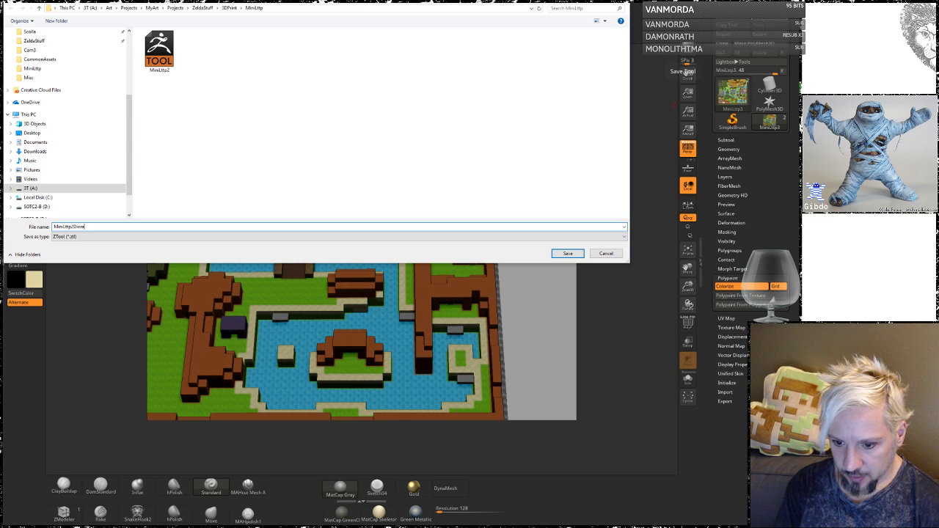
{"action": "key", "text": "Return"}
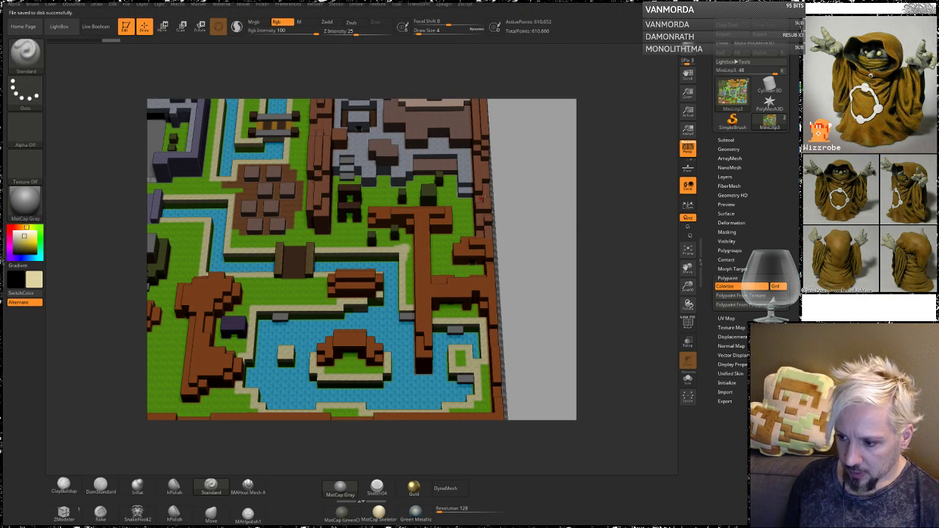
Show the polyframe, set the DynaMesh resolution to 688, select ClayBuildup and try to DynaMesh the map.
{"action": "left_click_drag", "start_coordinate": [541, 265], "coordinate": [572, 272]}
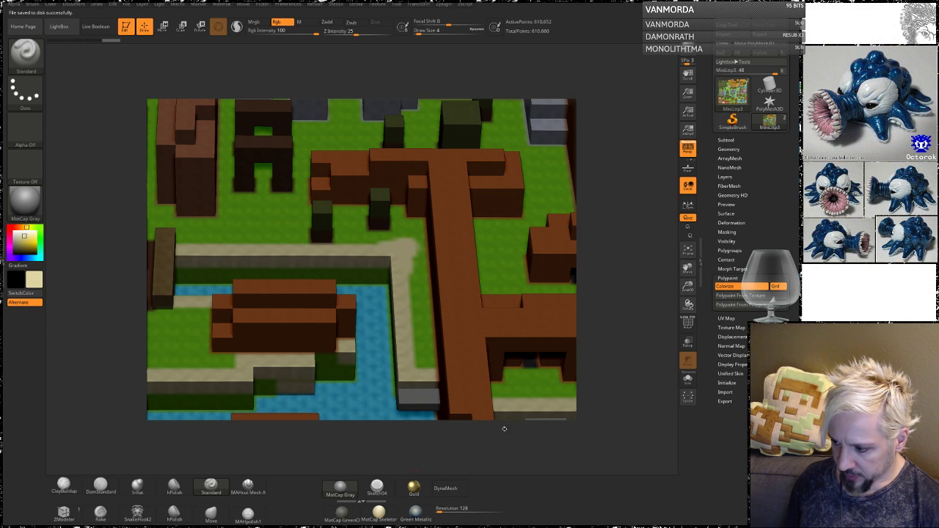
{"action": "left_click", "coordinate": [686, 324]}
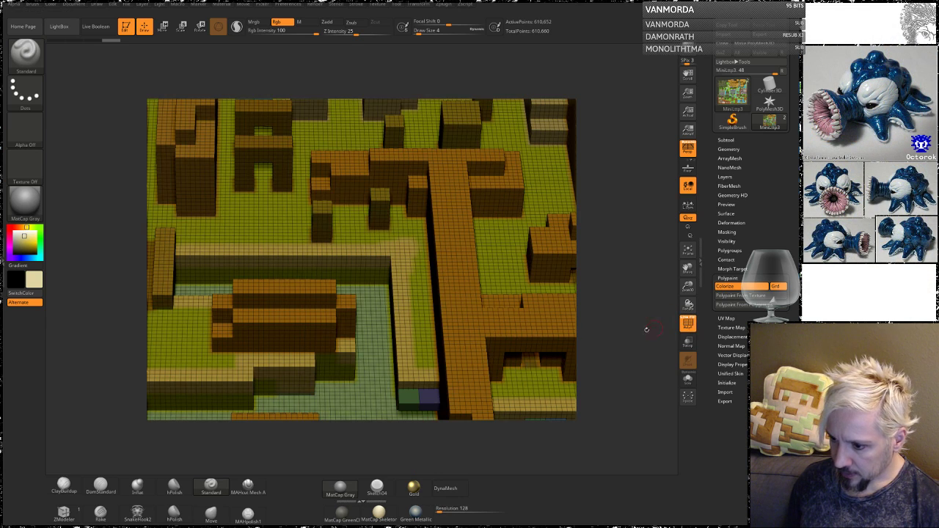
{"action": "left_click", "coordinate": [448, 489]}
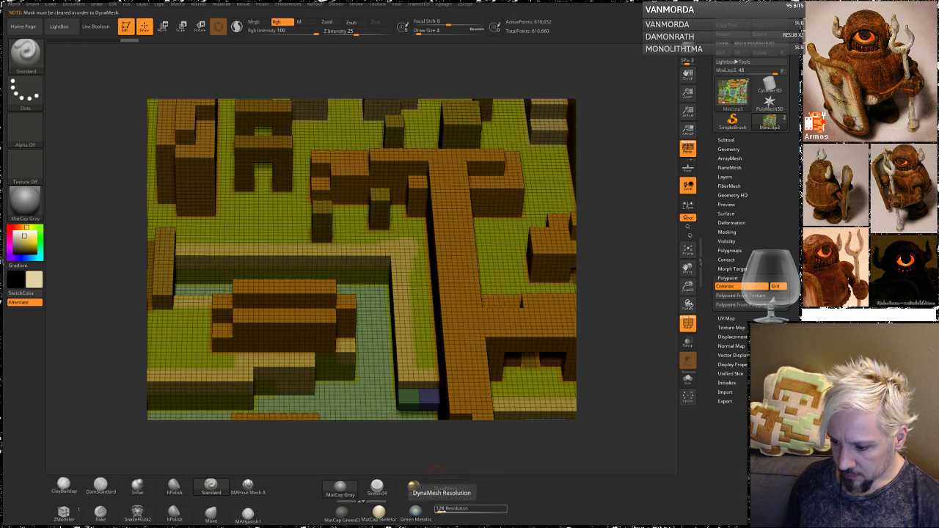
{"action": "left_click_drag", "start_coordinate": [448, 513], "coordinate": [446, 512]}
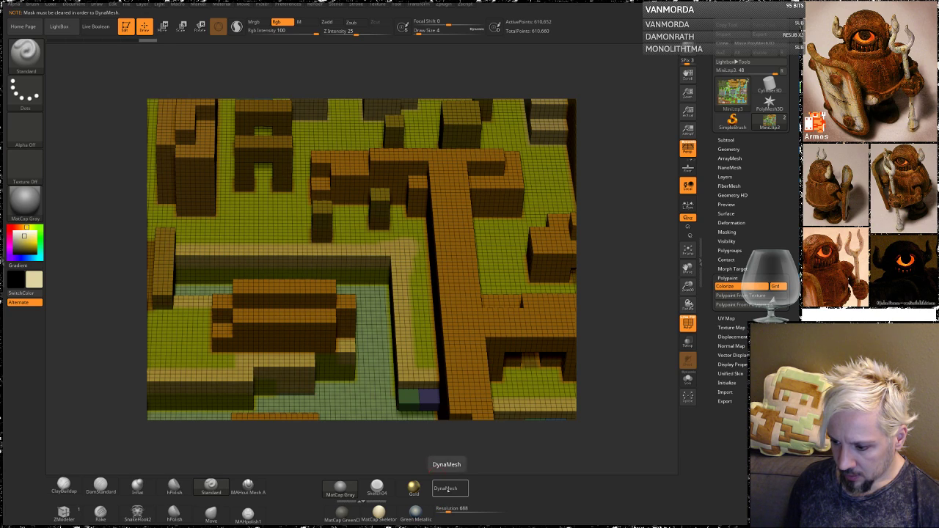
{"action": "left_click", "coordinate": [447, 489]}
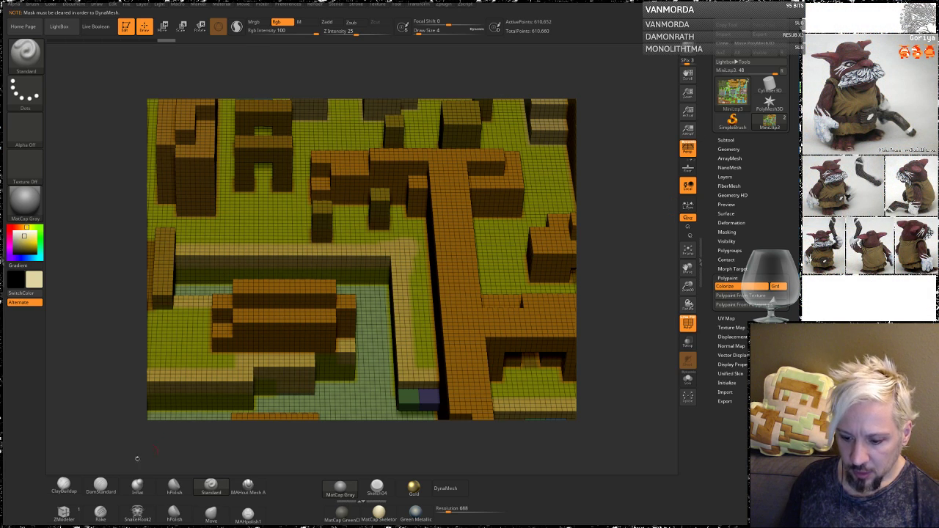
{"action": "left_click", "coordinate": [63, 484]}
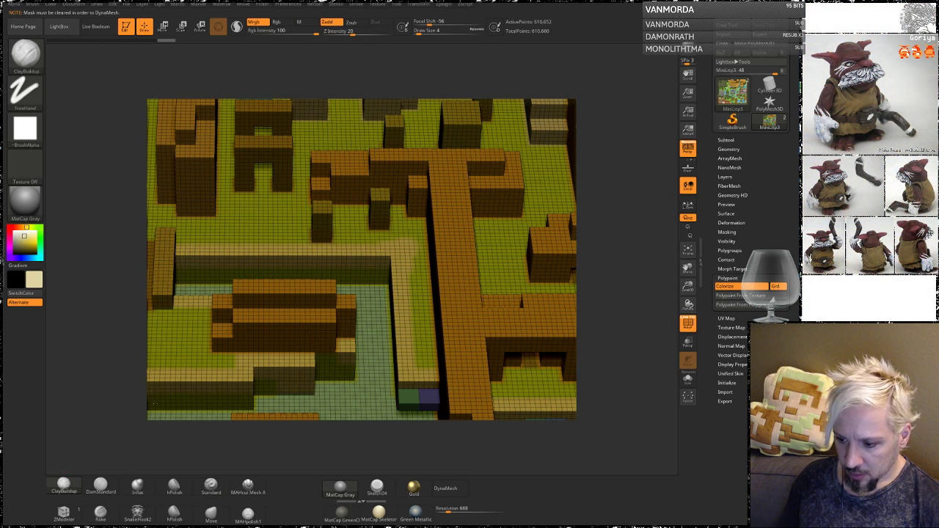
{"action": "left_click", "coordinate": [439, 488]}
Delete the flat black plane subtool MiniLttp2Diorama from the subtool list and confirm the deletion.
{"action": "left_click_drag", "start_coordinate": [631, 252], "coordinate": [618, 276]}
{"action": "left_click_drag", "start_coordinate": [563, 283], "coordinate": [604, 191]}
{"action": "left_click", "coordinate": [728, 140]}
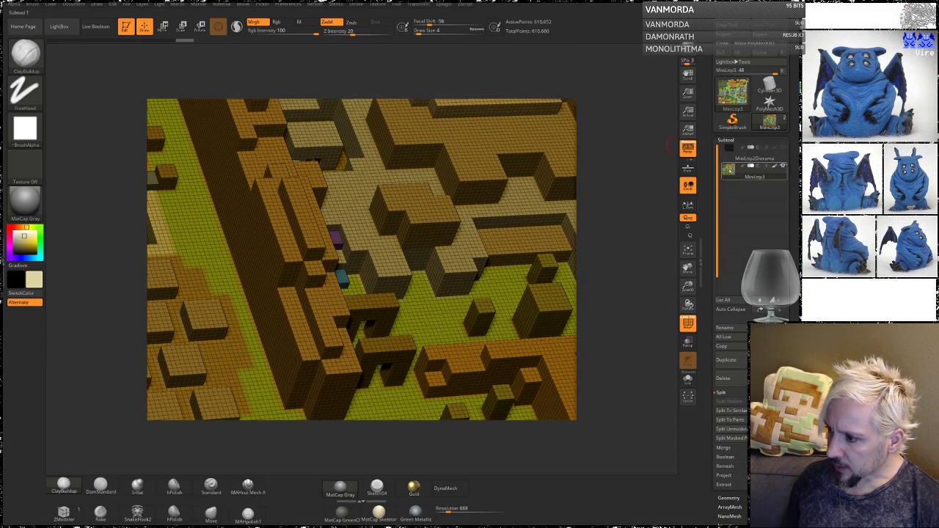
{"action": "mouse_move", "coordinate": [731, 158]}
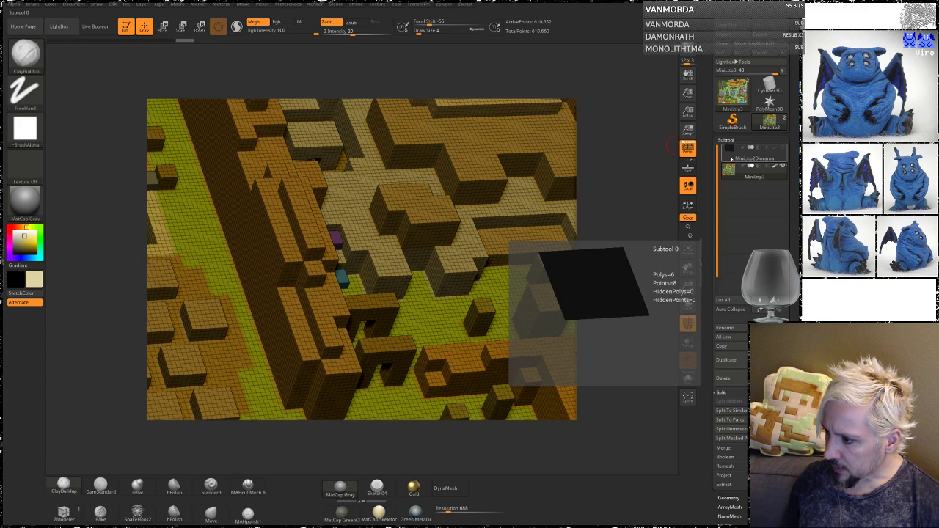
{"action": "left_click", "coordinate": [739, 153]}
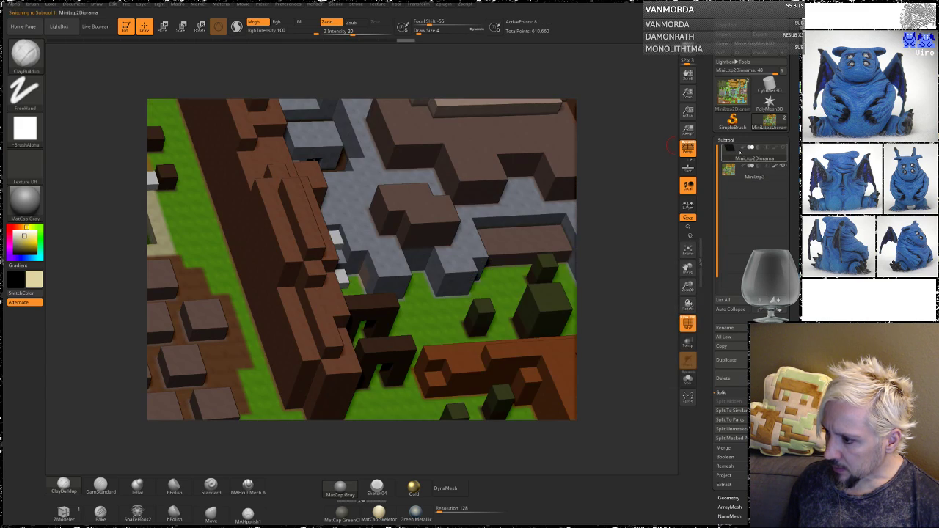
{"action": "left_click", "coordinate": [727, 378]}
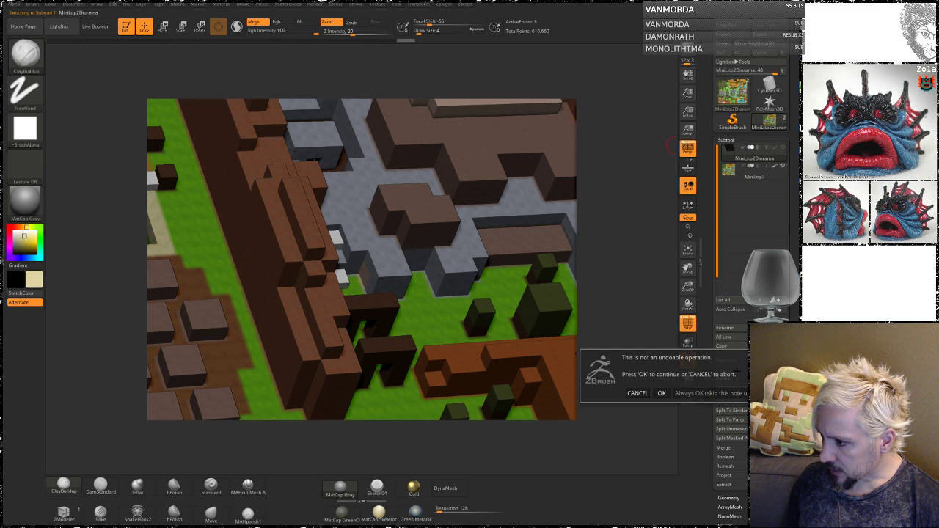
{"action": "left_click", "coordinate": [660, 393]}
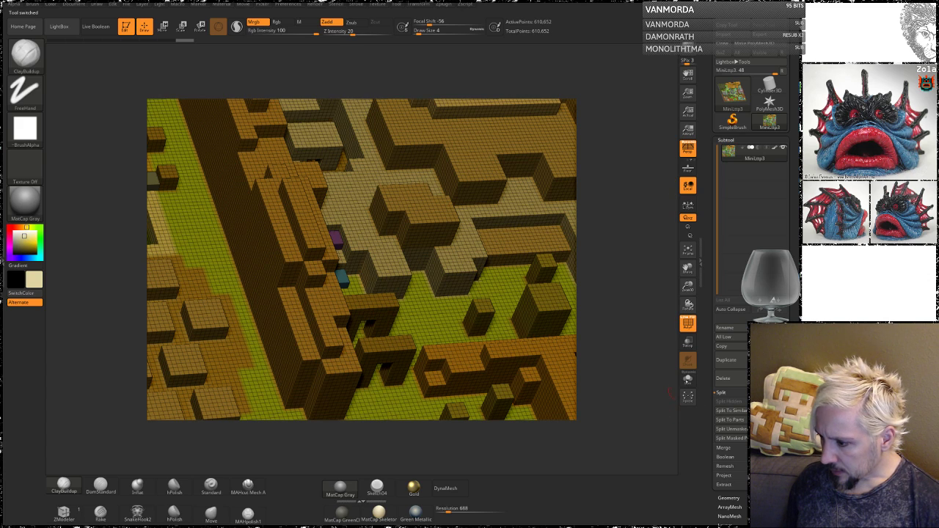
Clear the mask on the map and DynaMesh it at resolution 688.
{"action": "left_click", "coordinate": [728, 497]}
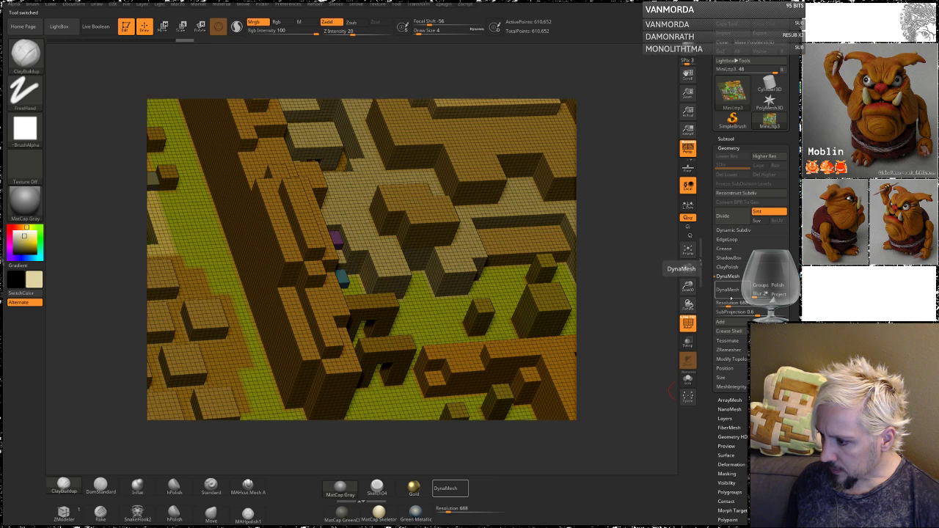
{"action": "left_click", "coordinate": [730, 290]}
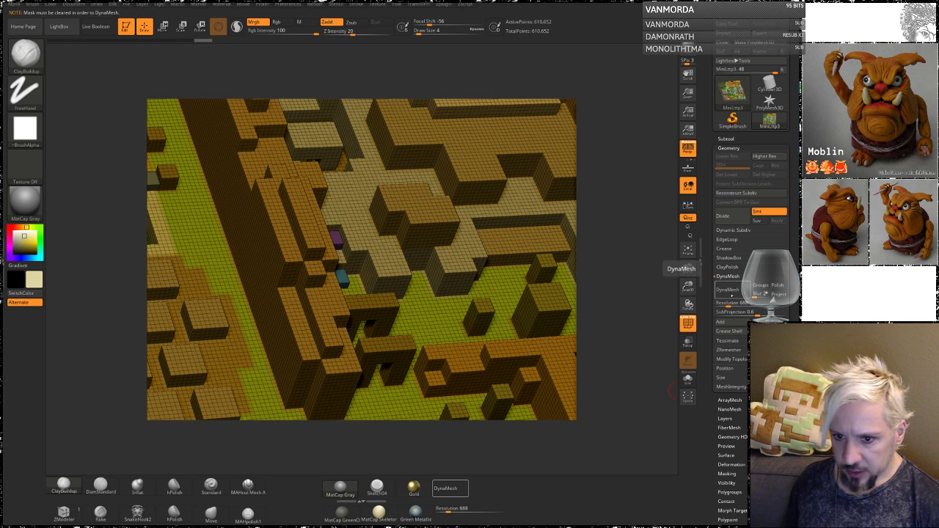
{"action": "left_click_drag", "start_coordinate": [643, 287], "coordinate": [564, 196], "text": "alt"}
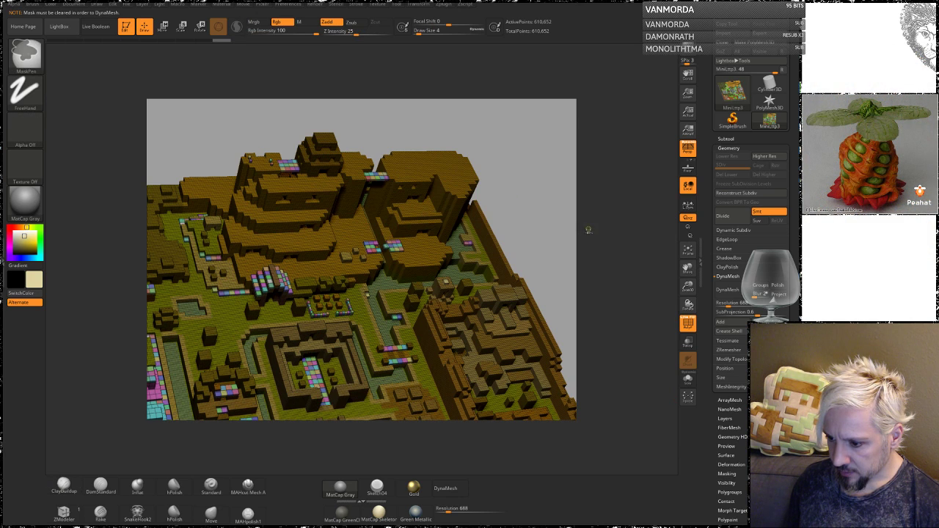
{"action": "left_click_drag", "start_coordinate": [584, 230], "coordinate": [608, 229]}
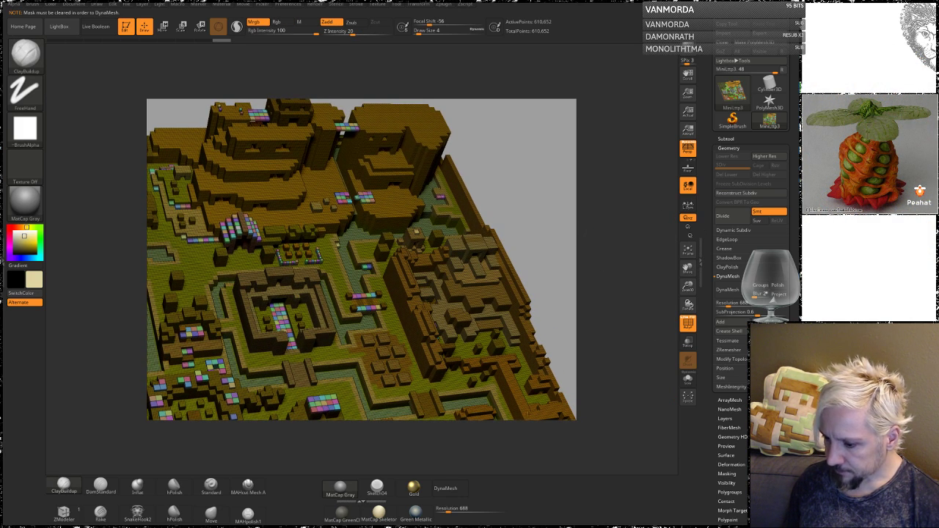
{"action": "left_click", "coordinate": [449, 489]}
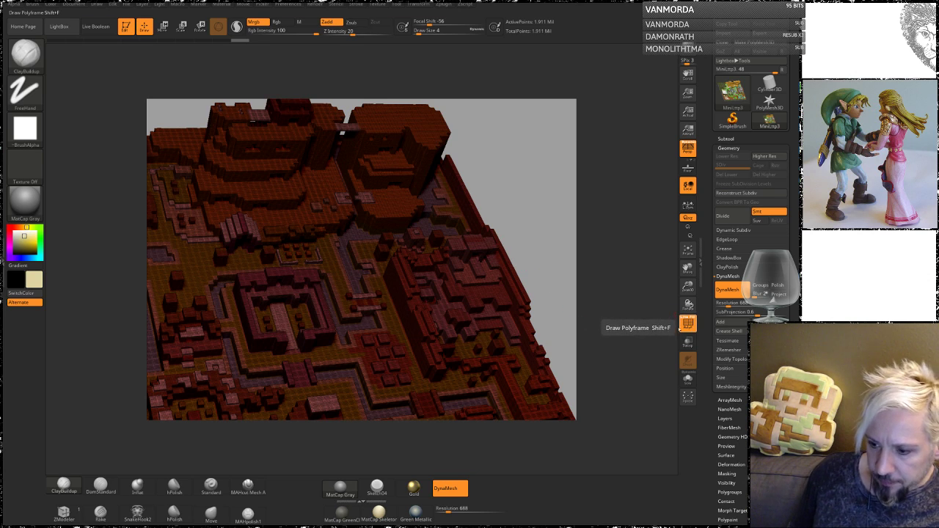
Hide the polyframe, then build up the canal bend's inner wall corner with ClayBuildup and smooth the strokes.
{"action": "mouse_move", "coordinate": [575, 273]}
{"action": "left_mouse_down", "text": "alt"}
{"action": "mouse_move", "coordinate": [594, 209]}
{"action": "mouse_move", "coordinate": [631, 429]}
{"action": "mouse_move", "coordinate": [579, 290]}
{"action": "left_mouse_up", "text": "alt"}
{"action": "left_click_drag", "start_coordinate": [638, 275], "coordinate": [595, 355]}
{"action": "mouse_move", "coordinate": [618, 247]}
{"action": "left_mouse_down", "text": "alt"}
{"action": "mouse_move", "coordinate": [616, 209]}
{"action": "mouse_move", "coordinate": [598, 220]}
{"action": "mouse_move", "coordinate": [616, 268]}
{"action": "mouse_move", "coordinate": [604, 252]}
{"action": "left_mouse_up", "text": "alt"}
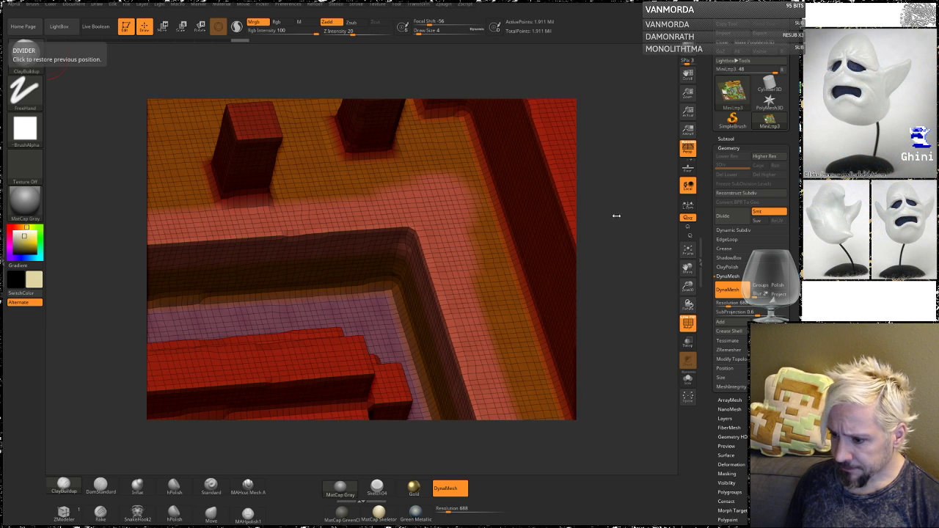
{"action": "key", "text": "shift+f"}
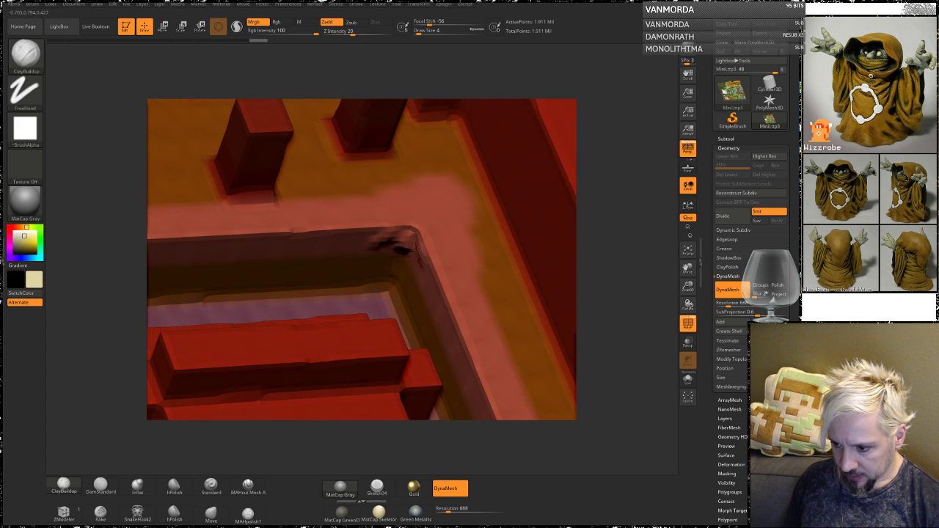
{"action": "key", "text": "shift"}
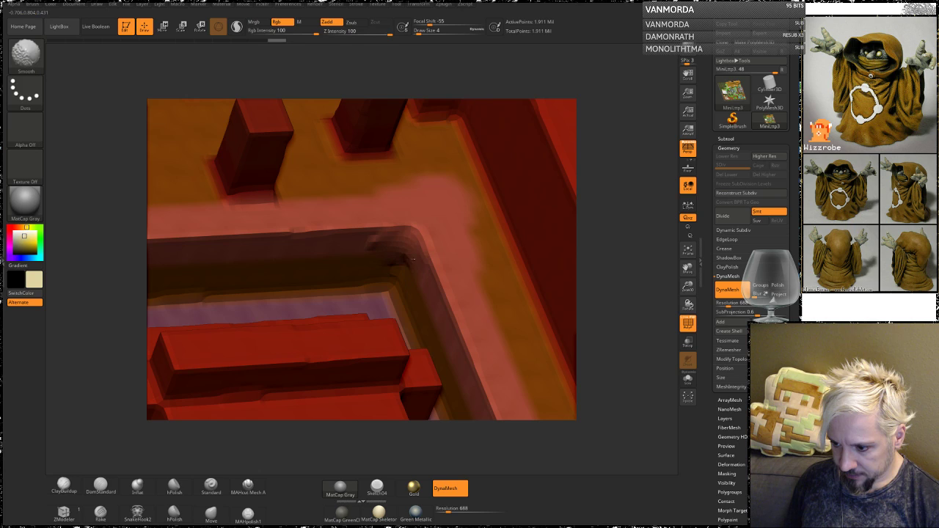
Enlarge the brush to draw size 7 and smooth the canal bend's rim and inner wall corner.
{"action": "key", "text": "space"}
{"action": "mouse_move", "coordinate": [412, 268]}
{"action": "left_mouse_down"}
{"action": "mouse_move", "coordinate": [397, 282]}
{"action": "mouse_move", "coordinate": [413, 292]}
{"action": "mouse_move", "coordinate": [363, 236]}
{"action": "left_mouse_up"}
{"action": "key", "text": "shift"}
{"action": "left_click_drag", "start_coordinate": [419, 256], "coordinate": [431, 280], "text": "shift"}
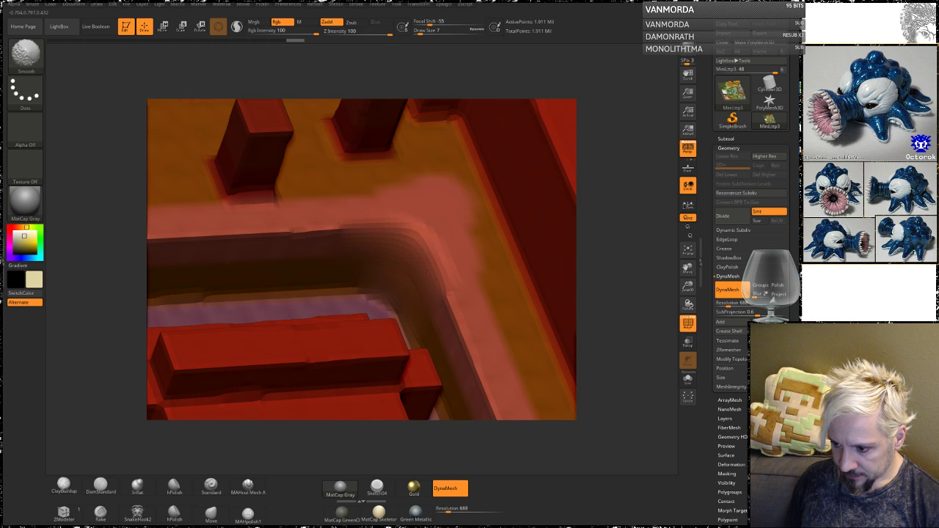
{"action": "left_click_drag", "start_coordinate": [383, 223], "coordinate": [349, 233], "text": "shift"}
Hide the polyframe and re-DynaMesh the map at resolution 1232.
{"action": "left_click_drag", "start_coordinate": [637, 208], "coordinate": [549, 141], "text": "alt"}
{"action": "left_click", "coordinate": [687, 323]}
{"action": "mouse_move", "coordinate": [554, 221]}
{"action": "left_mouse_down"}
{"action": "mouse_move", "coordinate": [531, 190]}
{"action": "mouse_move", "coordinate": [645, 224]}
{"action": "mouse_move", "coordinate": [565, 181]}
{"action": "left_mouse_up"}
{"action": "left_click_drag", "start_coordinate": [635, 171], "coordinate": [658, 214]}
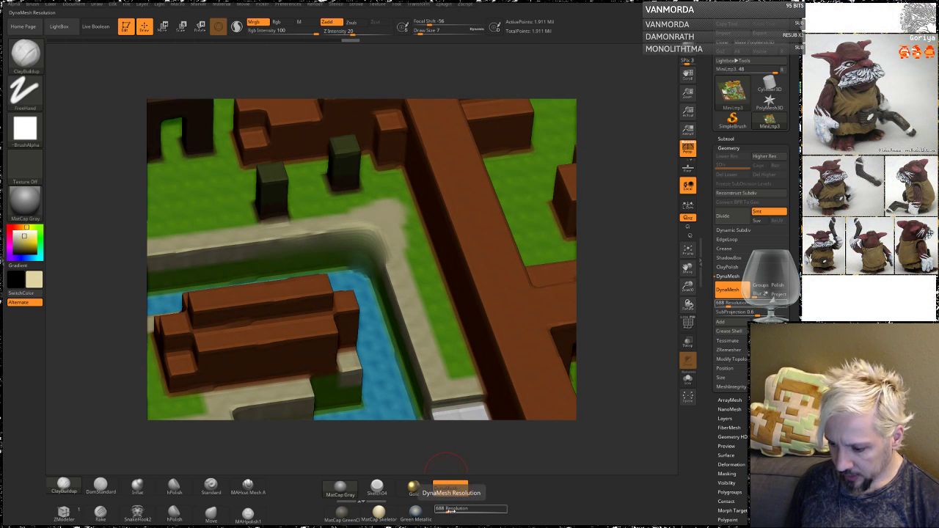
{"action": "left_click_drag", "start_coordinate": [448, 511], "coordinate": [455, 511]}
{"action": "left_click_drag", "start_coordinate": [614, 220], "coordinate": [481, 237], "text": "alt"}
{"action": "key", "text": "ctrl"}
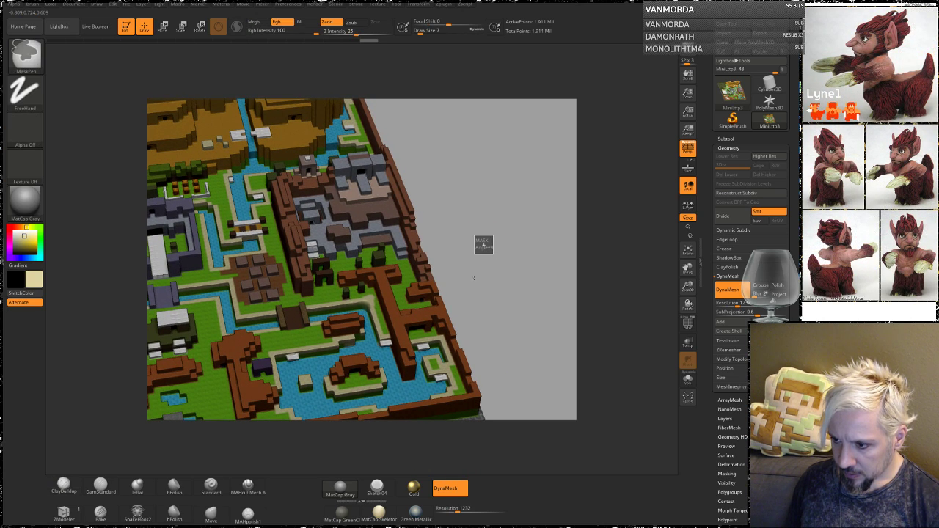
{"action": "left_click", "coordinate": [483, 245], "text": "ctrl"}
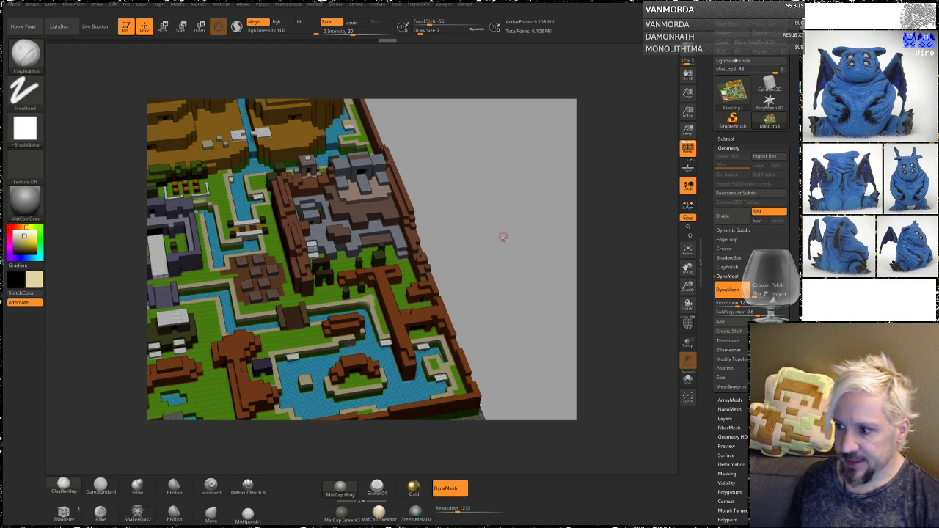
Select the Standard brush and set its stroke to DragRect.
{"action": "left_click_drag", "start_coordinate": [472, 276], "coordinate": [490, 294]}
{"action": "left_click_drag", "start_coordinate": [437, 228], "coordinate": [489, 343], "text": "alt"}
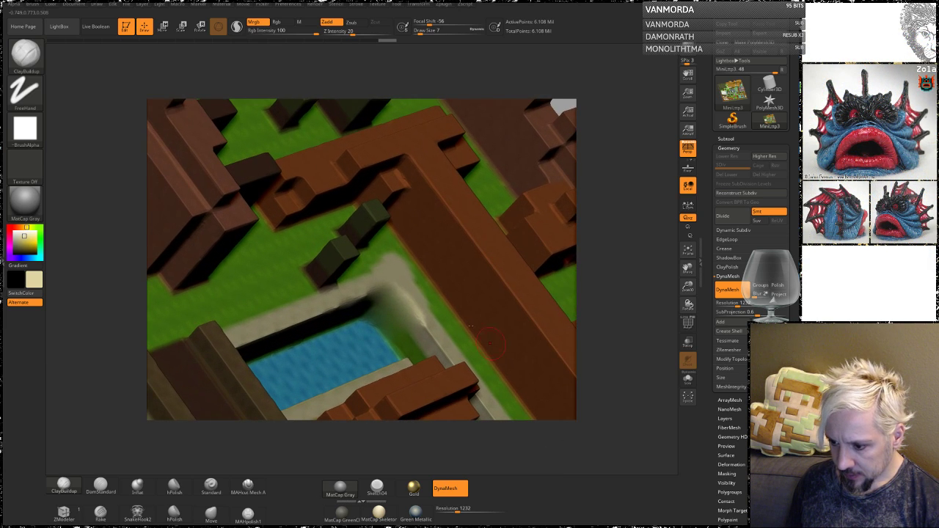
{"action": "key", "text": "shift"}
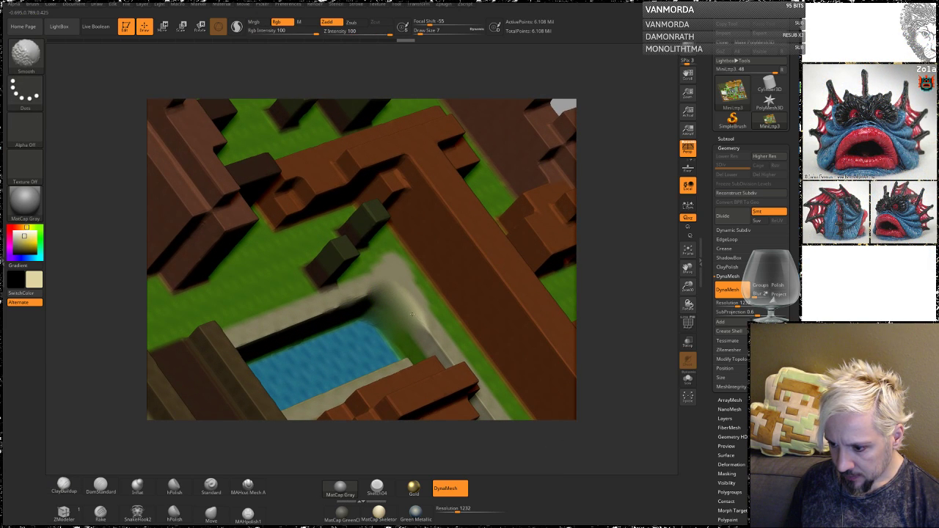
{"action": "left_click_drag", "start_coordinate": [297, 456], "coordinate": [238, 439]}
{"action": "left_click", "coordinate": [211, 484]}
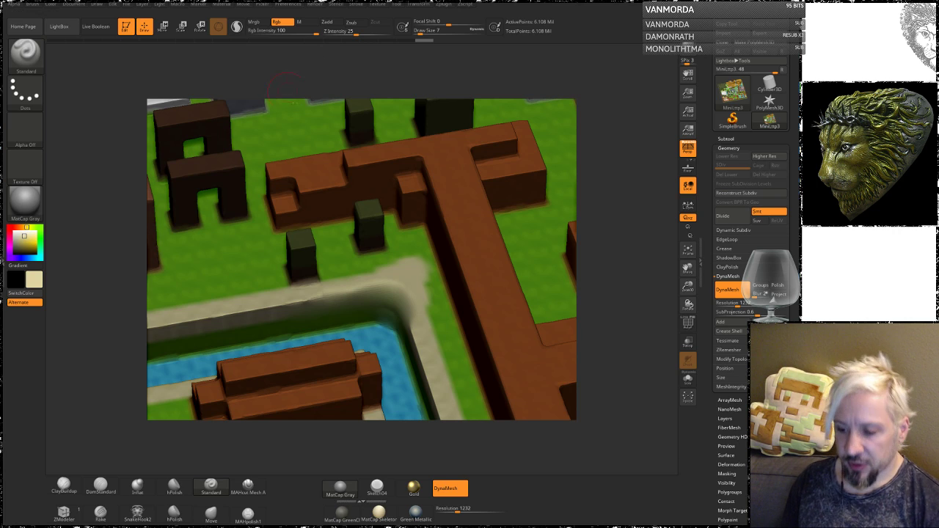
{"action": "left_click", "coordinate": [35, 92]}
{"action": "left_click", "coordinate": [108, 99]}
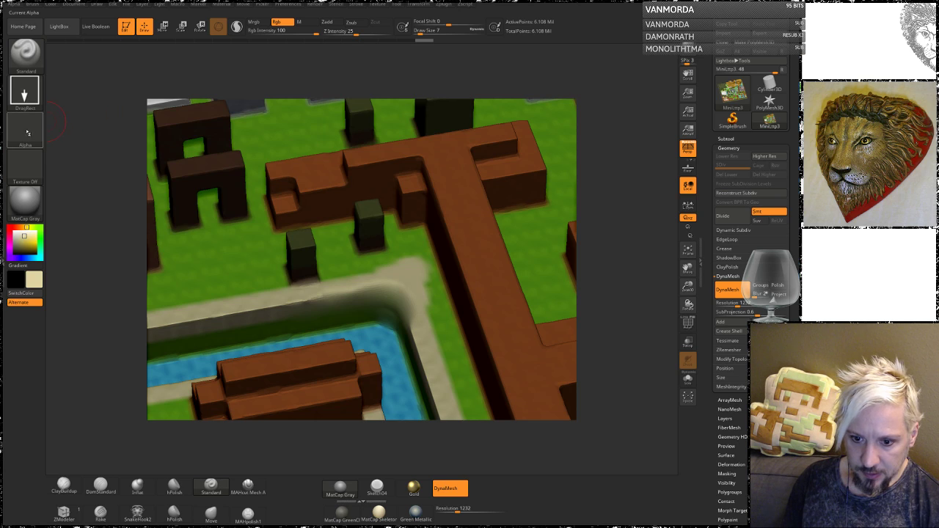
Import rock image 1 from the RockFaceAlphas folder in ZAlphas as the brush alpha.
{"action": "left_click", "coordinate": [24, 129]}
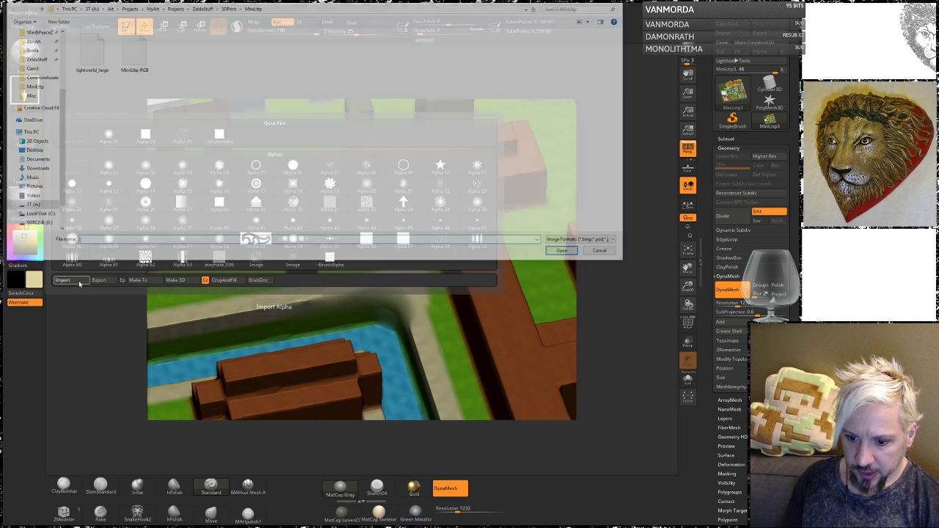
{"action": "left_click", "coordinate": [64, 280]}
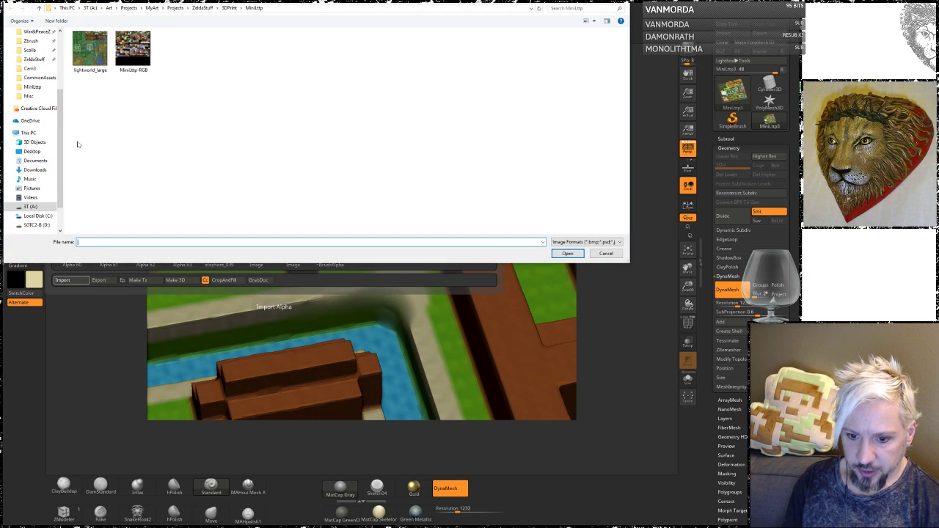
{"action": "left_click", "coordinate": [33, 41]}
{"action": "double_click", "coordinate": [88, 67]}
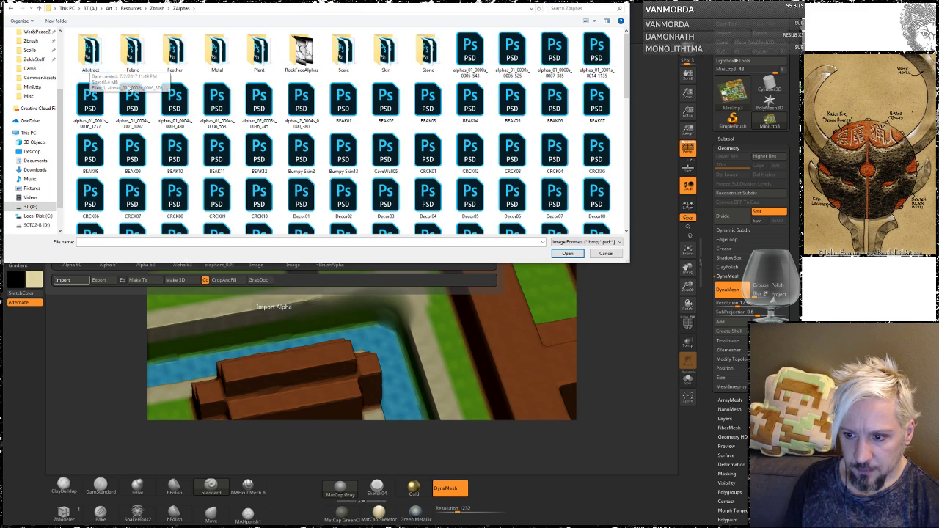
{"action": "double_click", "coordinate": [301, 54]}
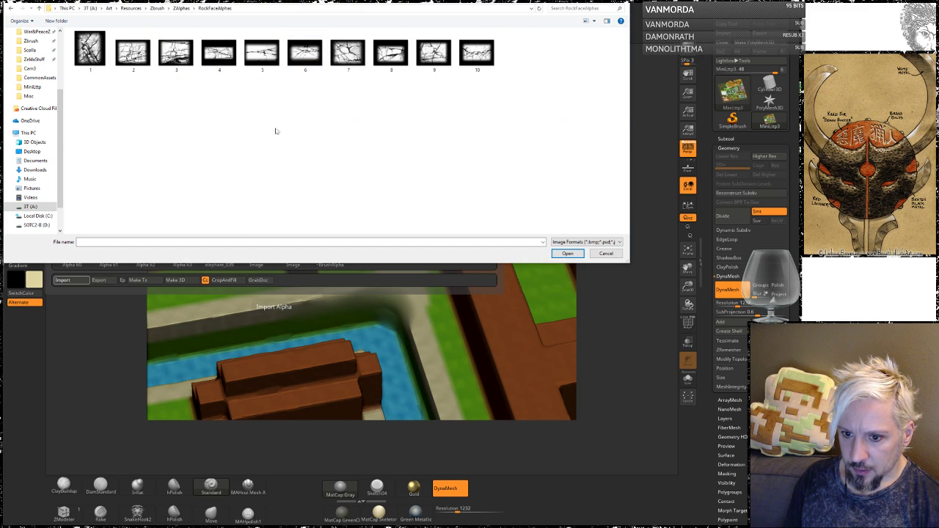
{"action": "double_click", "coordinate": [89, 50]}
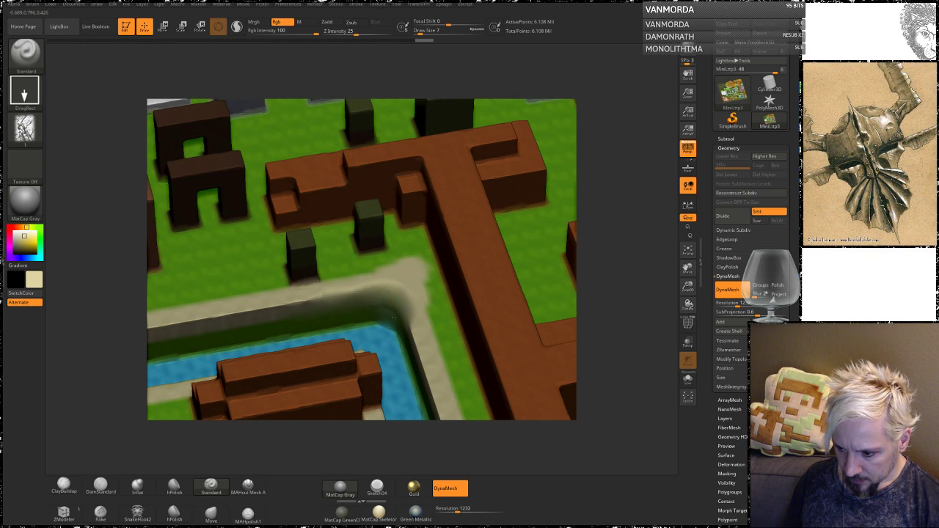
Try stamping the rock alpha onto the canal bend's walls.
{"action": "left_click_drag", "start_coordinate": [412, 357], "coordinate": [417, 397]}
{"action": "key", "text": "ctrl+z"}
{"action": "key", "text": "ctrl+z"}
{"action": "key", "text": "ctrl+z"}
{"action": "left_click_drag", "start_coordinate": [373, 299], "coordinate": [377, 346]}
{"action": "key", "text": "ctrl+z"}
{"action": "mouse_move", "coordinate": [634, 298]}
{"action": "left_mouse_down", "text": "alt"}
{"action": "mouse_move", "coordinate": [632, 257]}
{"action": "mouse_move", "coordinate": [632, 316]}
{"action": "mouse_move", "coordinate": [627, 297]}
{"action": "left_mouse_up", "text": "alt"}
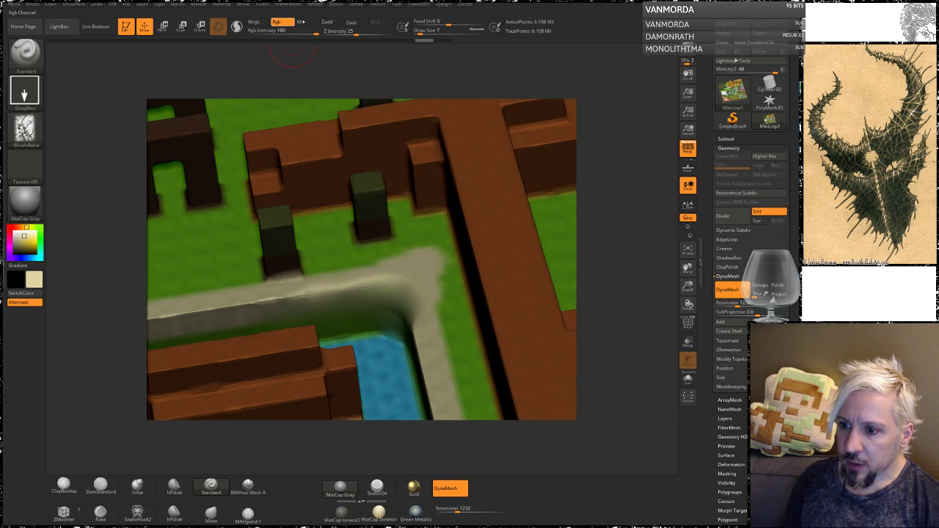
Stamp the rock alpha in three places along the canal wall, from the bend towards the brown bridge.
{"action": "left_click", "coordinate": [331, 22]}
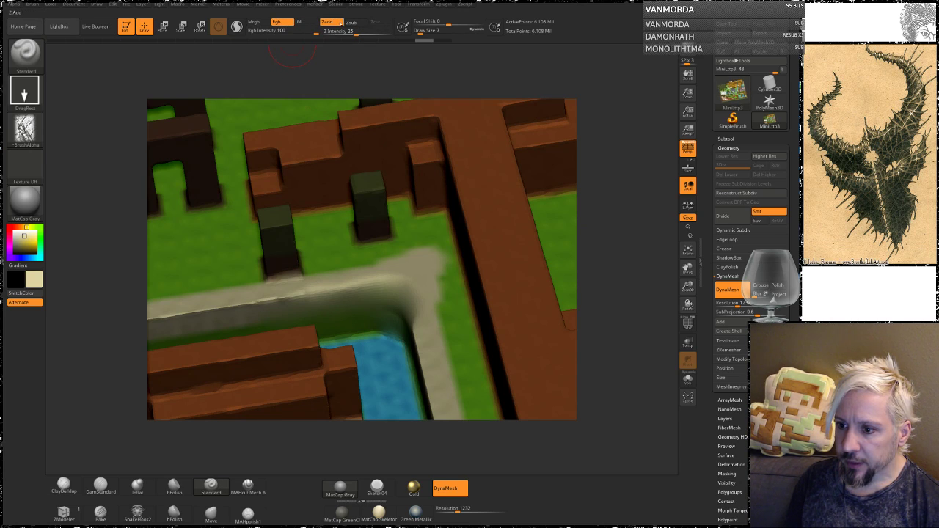
{"action": "mouse_move", "coordinate": [364, 304]}
{"action": "left_mouse_down"}
{"action": "mouse_move", "coordinate": [356, 298]}
{"action": "mouse_move", "coordinate": [381, 372]}
{"action": "mouse_move", "coordinate": [377, 335]}
{"action": "left_mouse_up"}
{"action": "left_click_drag", "start_coordinate": [626, 179], "coordinate": [566, 199]}
{"action": "mouse_move", "coordinate": [294, 315]}
{"action": "left_mouse_down"}
{"action": "mouse_move", "coordinate": [295, 354]}
{"action": "mouse_move", "coordinate": [287, 356]}
{"action": "left_mouse_up"}
{"action": "left_click_drag", "start_coordinate": [232, 325], "coordinate": [228, 362]}
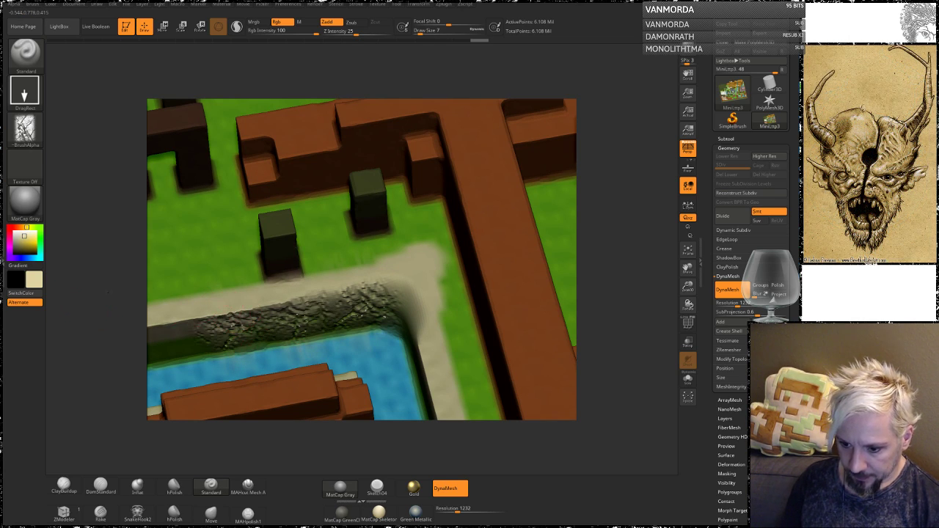
{"action": "left_click_drag", "start_coordinate": [100, 297], "coordinate": [224, 242], "text": "alt"}
{"action": "mouse_move", "coordinate": [108, 290]}
{"action": "left_mouse_down"}
{"action": "mouse_move", "coordinate": [129, 245]}
{"action": "mouse_move", "coordinate": [91, 287]}
{"action": "mouse_move", "coordinate": [108, 295]}
{"action": "left_mouse_up"}
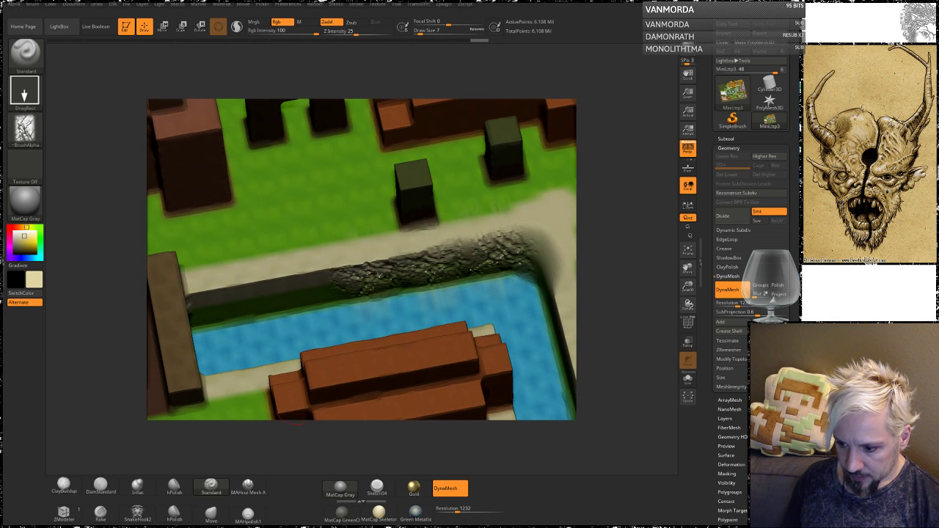
Switch to the browser's lightworld_large.gif map and examine the castle moat, canal and lake banks, returning to ZBrush when done.
{"action": "left_click_drag", "start_coordinate": [631, 307], "coordinate": [584, 254], "text": "alt"}
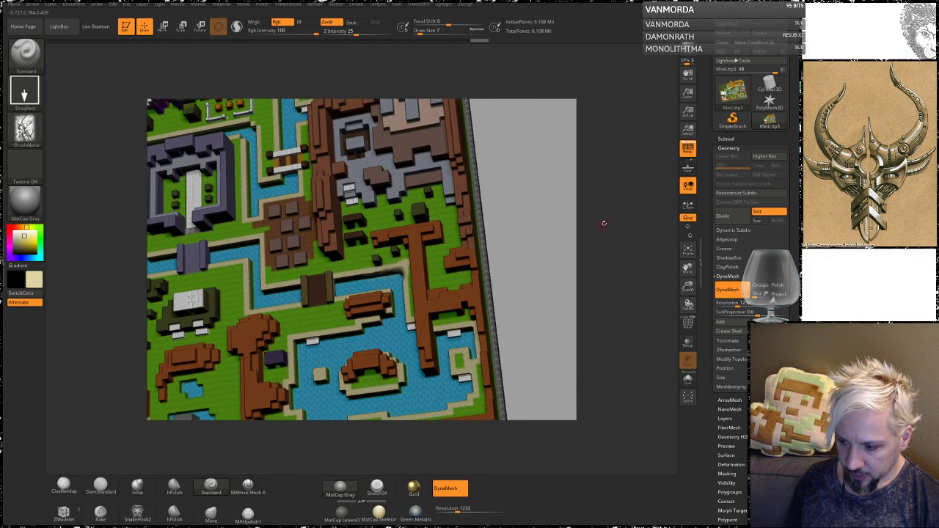
{"action": "left_click_drag", "start_coordinate": [72, 233], "coordinate": [316, 274]}
{"action": "left_click_drag", "start_coordinate": [370, 455], "coordinate": [379, 447]}
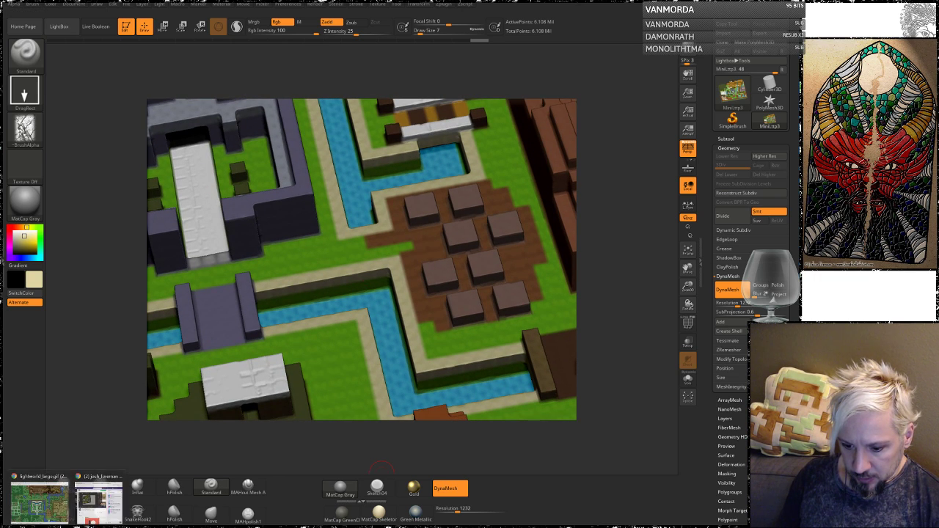
{"action": "left_click", "coordinate": [49, 501]}
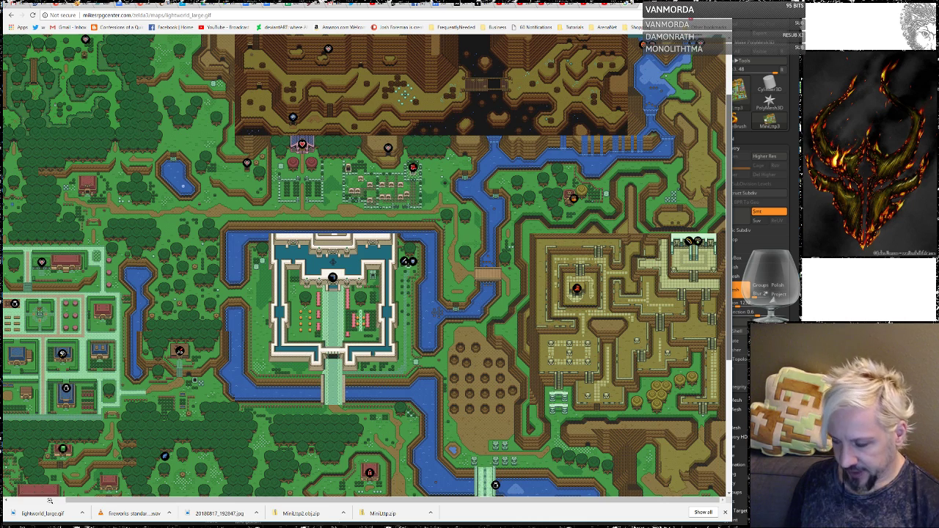
{"action": "scroll", "coordinate": [49, 501], "scroll_direction": "down", "scroll_amount": 1}
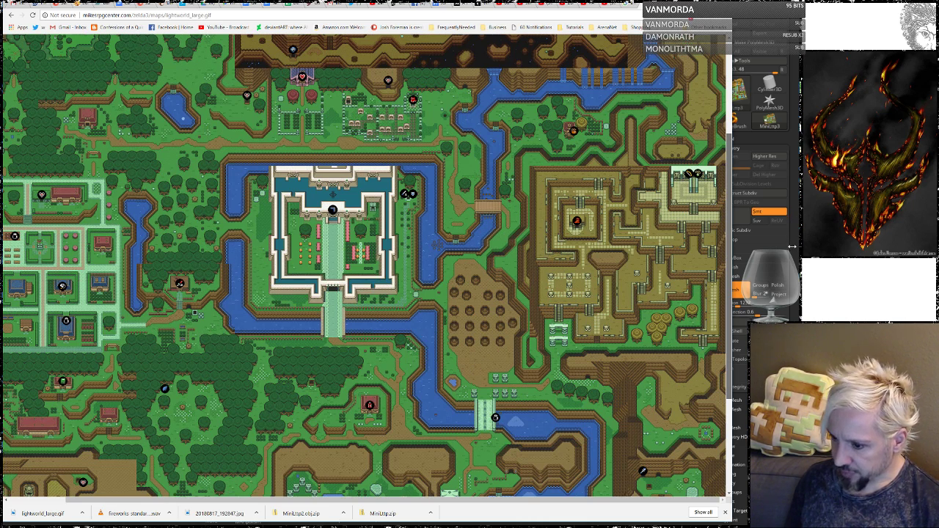
{"action": "scroll", "coordinate": [367, 265], "scroll_direction": "up", "scroll_amount": 1}
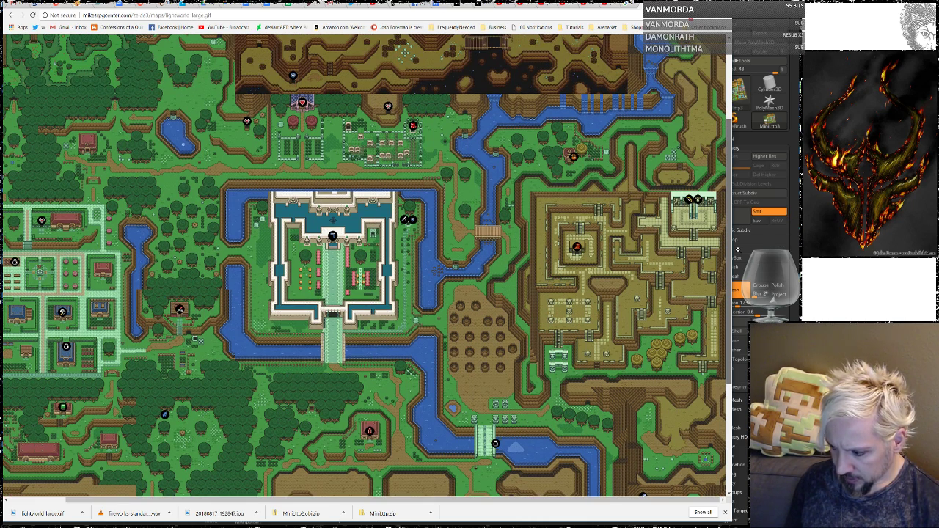
{"action": "scroll", "coordinate": [366, 265], "scroll_direction": "down", "scroll_amount": 3}
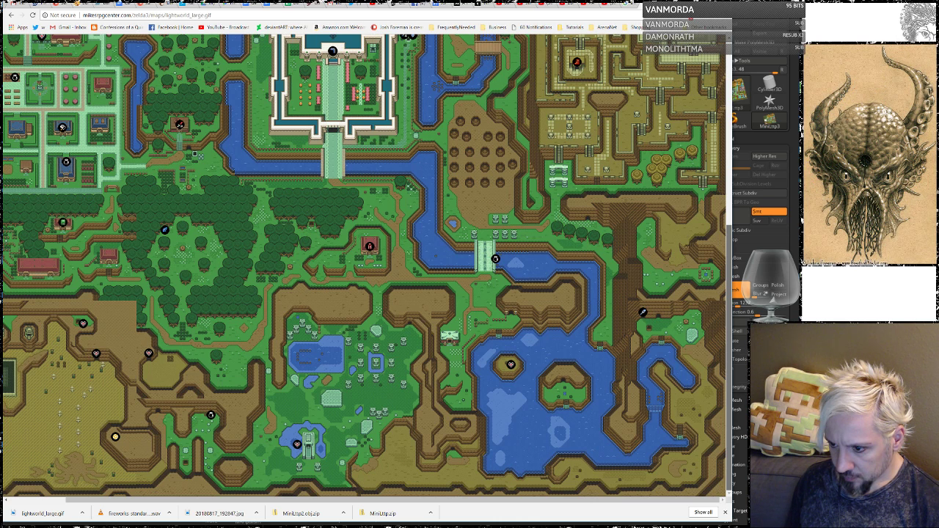
{"action": "key", "text": "alt+Tab"}
Set the paint colour to a medium reddish brown.
{"action": "left_click_drag", "start_coordinate": [127, 299], "coordinate": [51, 260]}
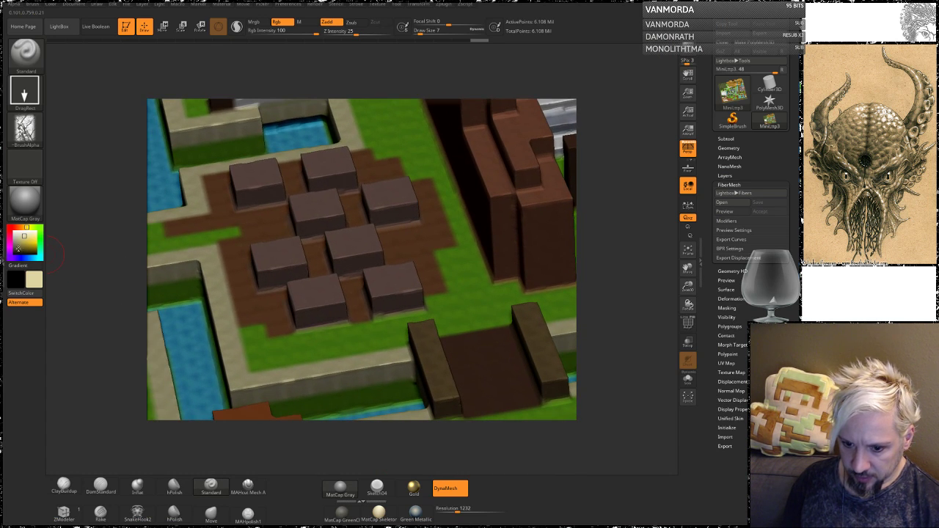
{"action": "left_click", "coordinate": [20, 244]}
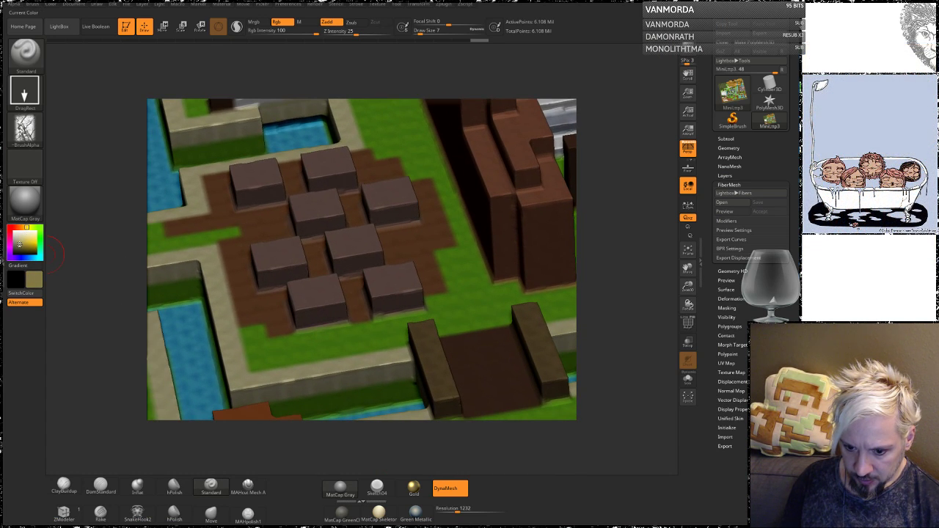
{"action": "left_click", "coordinate": [14, 246]}
{"action": "left_click_drag", "start_coordinate": [29, 249], "coordinate": [23, 246]}
{"action": "left_click", "coordinate": [23, 228]}
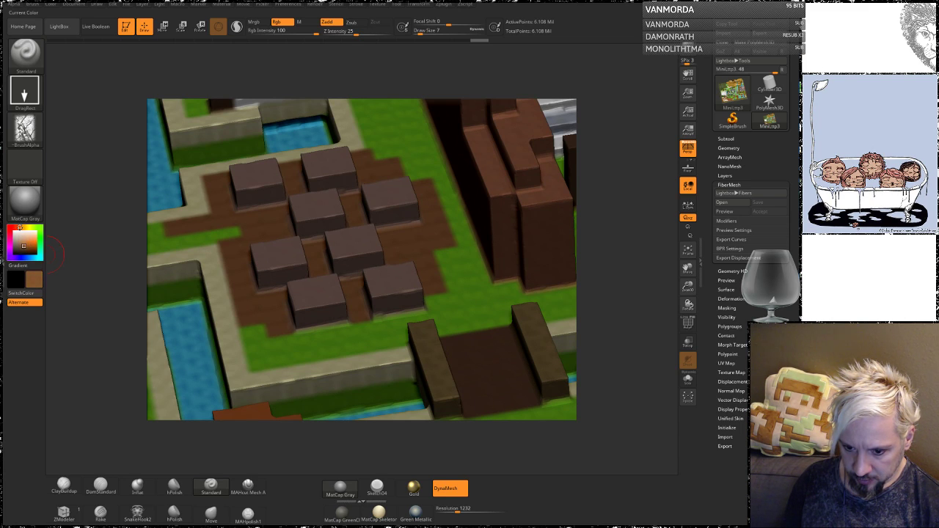
{"action": "left_click_drag", "start_coordinate": [620, 242], "coordinate": [638, 252]}
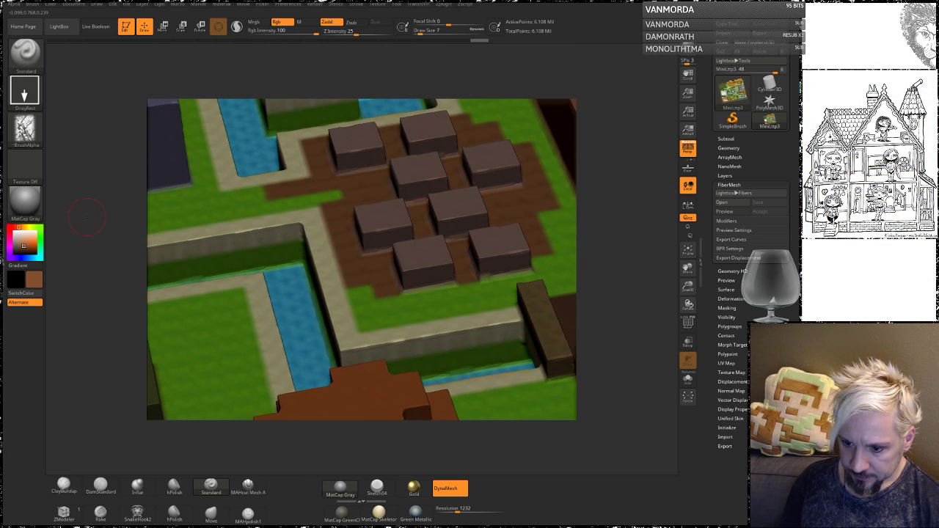
Stamp the rock alpha in brown along the moat wall beside the castle bridge and smooth the stamped area.
{"action": "left_click_drag", "start_coordinate": [87, 216], "coordinate": [250, 244], "text": "alt"}
{"action": "mouse_move", "coordinate": [340, 286]}
{"action": "left_mouse_down"}
{"action": "mouse_move", "coordinate": [363, 340]}
{"action": "mouse_move", "coordinate": [342, 287]}
{"action": "left_mouse_up"}
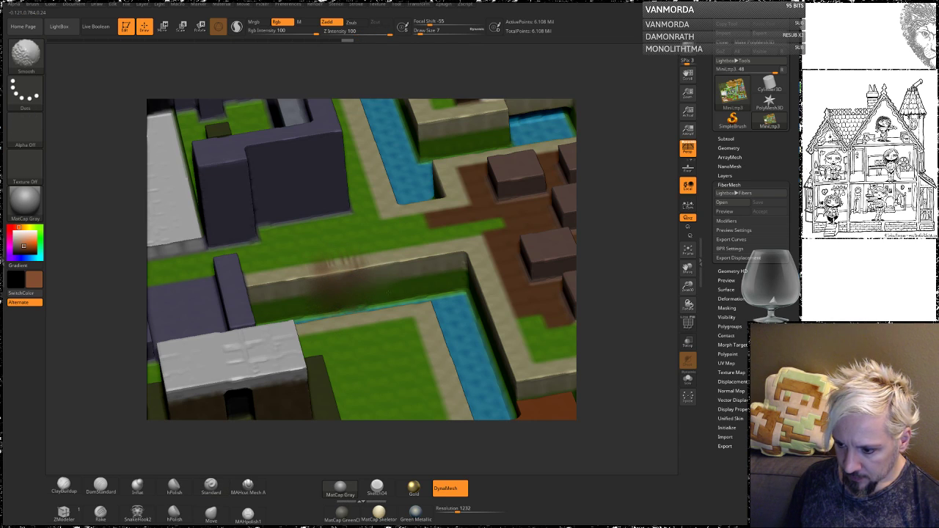
{"action": "mouse_move", "coordinate": [367, 278]}
{"action": "left_mouse_down"}
{"action": "mouse_move", "coordinate": [377, 303]}
{"action": "mouse_move", "coordinate": [357, 296]}
{"action": "left_mouse_up"}
{"action": "left_click_drag", "start_coordinate": [402, 272], "coordinate": [401, 319]}
{"action": "mouse_move", "coordinate": [618, 297]}
{"action": "left_mouse_down", "text": "alt"}
{"action": "mouse_move", "coordinate": [618, 229]}
{"action": "mouse_move", "coordinate": [616, 304]}
{"action": "left_mouse_up", "text": "alt"}
{"action": "left_click_drag", "start_coordinate": [412, 273], "coordinate": [382, 286], "text": "shift"}
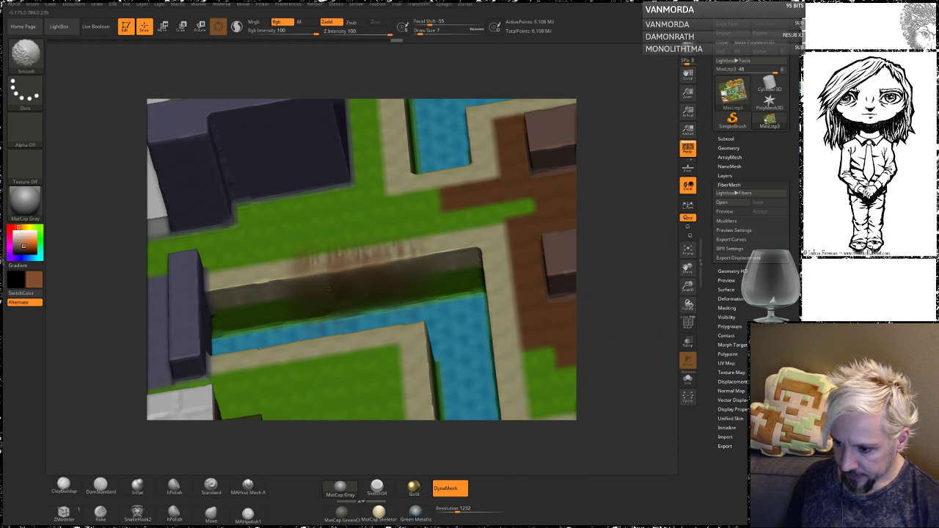
Try to DynaMesh the map at resolution 1888.
{"action": "left_click_drag", "start_coordinate": [632, 310], "coordinate": [633, 393], "text": "alt"}
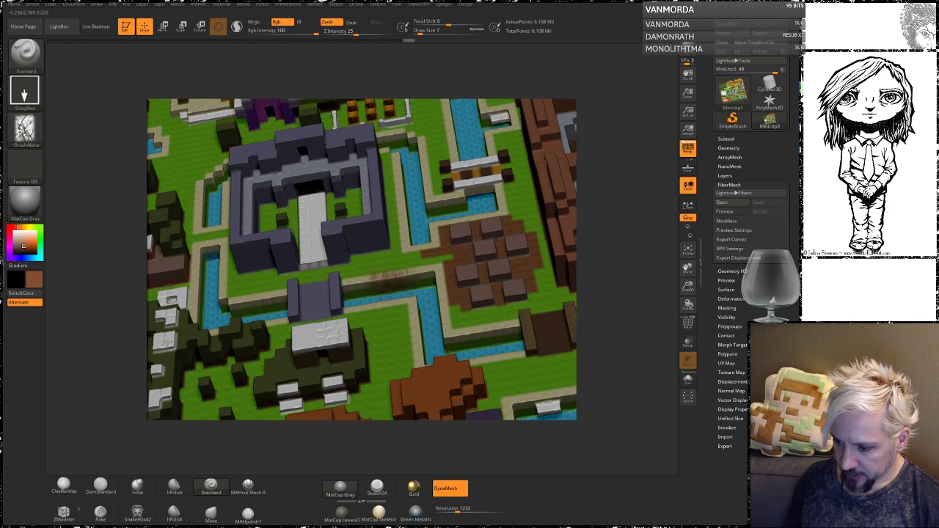
{"action": "left_click_drag", "start_coordinate": [641, 228], "coordinate": [638, 260]}
{"action": "left_click_drag", "start_coordinate": [459, 509], "coordinate": [468, 510]}
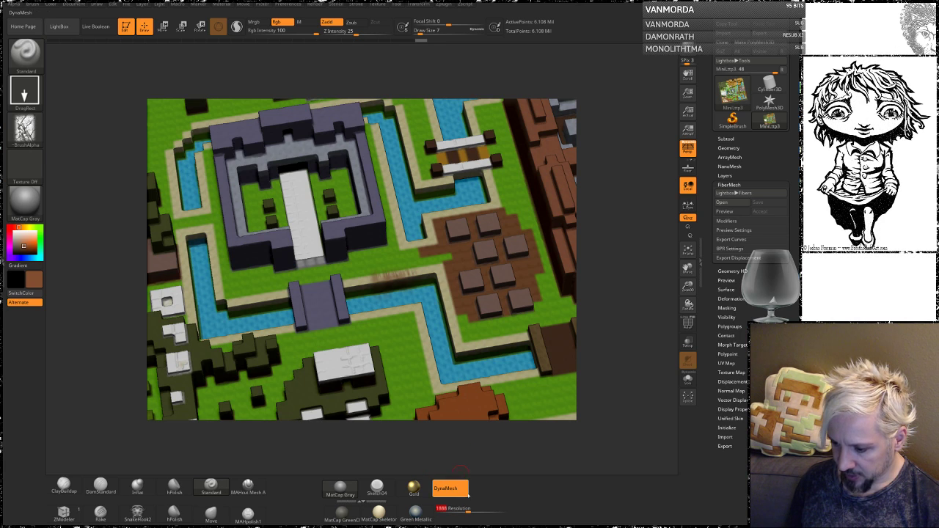
{"action": "left_click_drag", "start_coordinate": [615, 287], "coordinate": [545, 194], "text": "alt"}
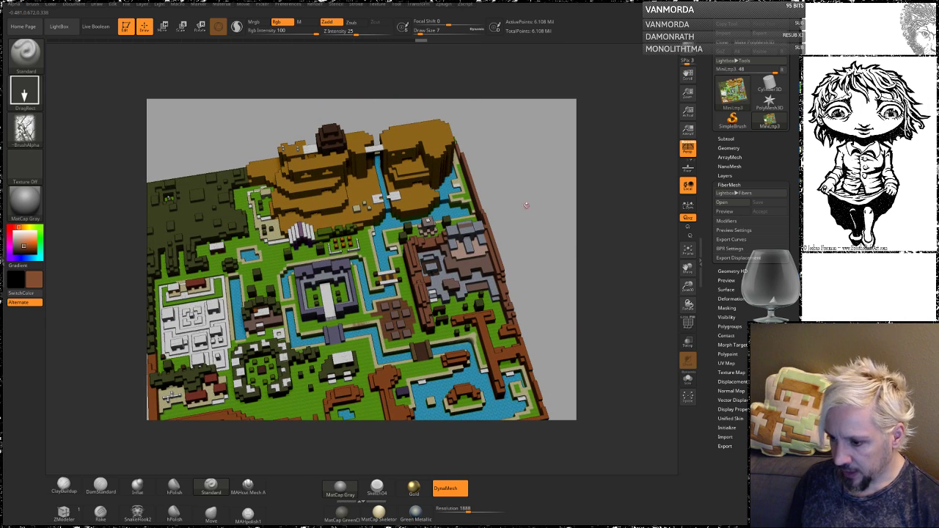
{"action": "key", "text": "ctrl"}
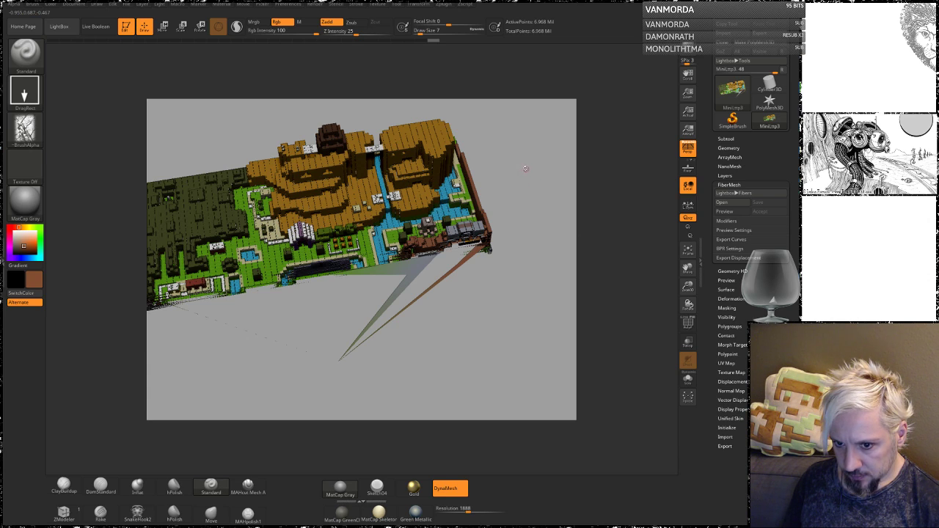
{"action": "mouse_move", "coordinate": [514, 167]}
{"action": "left_mouse_down"}
{"action": "mouse_move", "coordinate": [534, 223]}
{"action": "mouse_move", "coordinate": [526, 246]}
{"action": "mouse_move", "coordinate": [515, 144]}
{"action": "mouse_move", "coordinate": [519, 168]}
{"action": "left_mouse_up"}
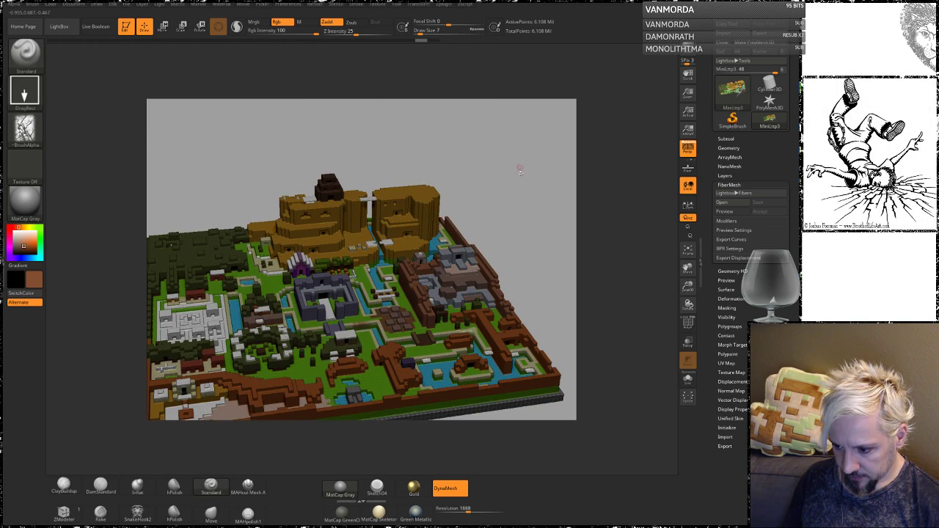
{"action": "left_click_drag", "start_coordinate": [539, 258], "coordinate": [529, 193], "text": "alt"}
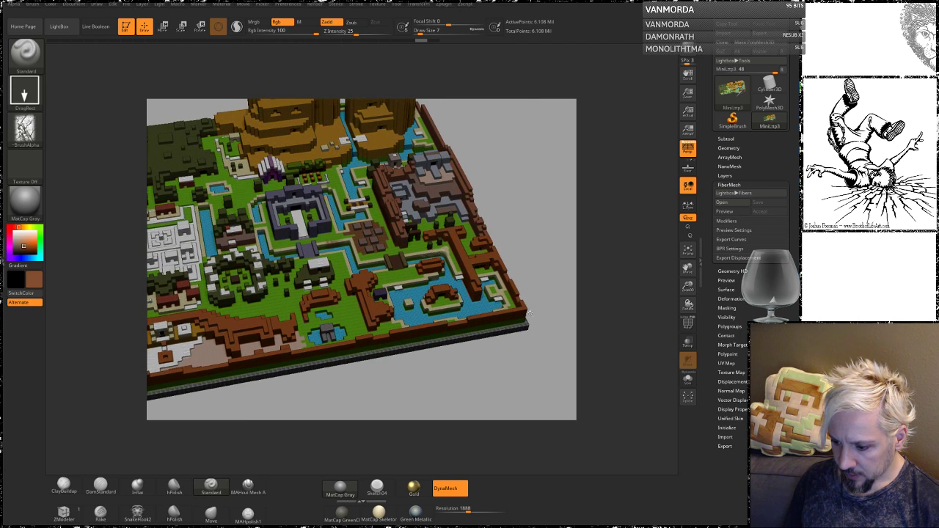
Try re-running DynaMesh on the map at resolution 1888 and revert to the previous mesh.
{"action": "left_click", "coordinate": [452, 489]}
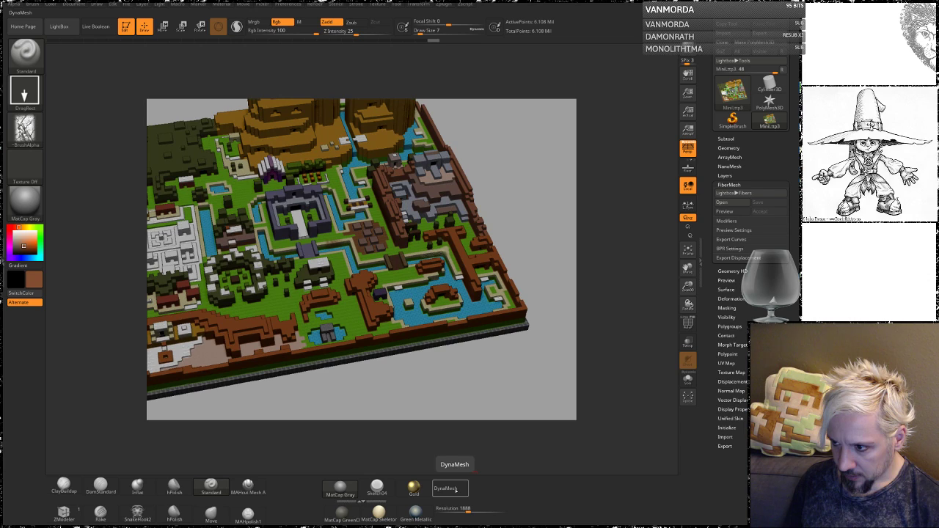
{"action": "left_click", "coordinate": [456, 491]}
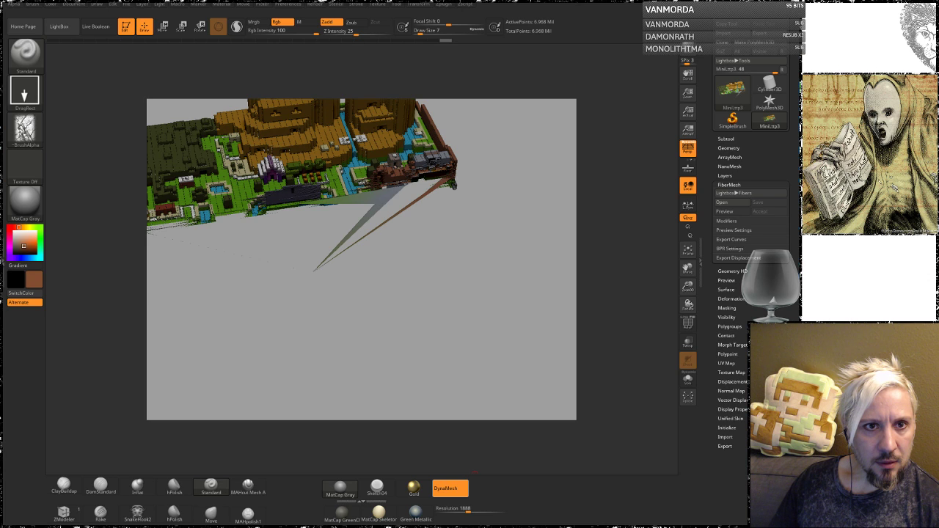
{"action": "left_click_drag", "start_coordinate": [3, 1], "coordinate": [355, 41]}
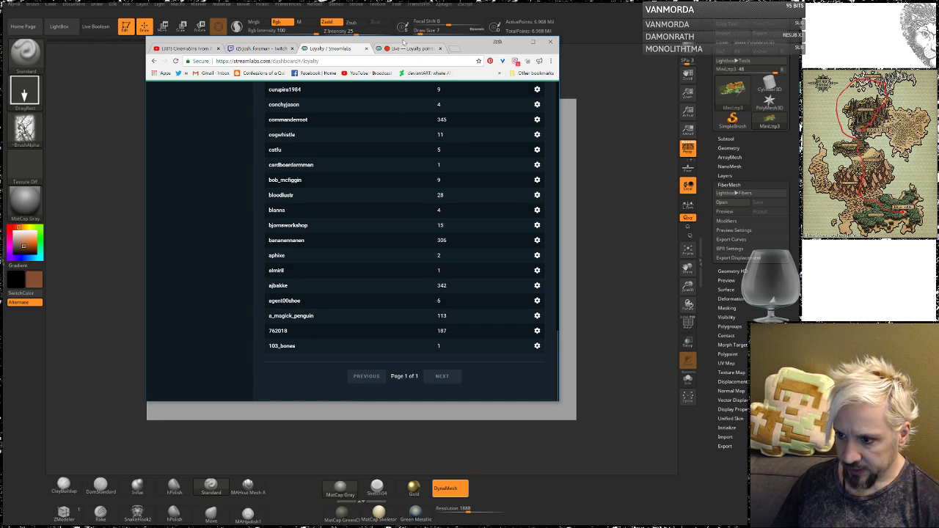
{"action": "left_click_drag", "start_coordinate": [405, 41], "coordinate": [0, 51]}
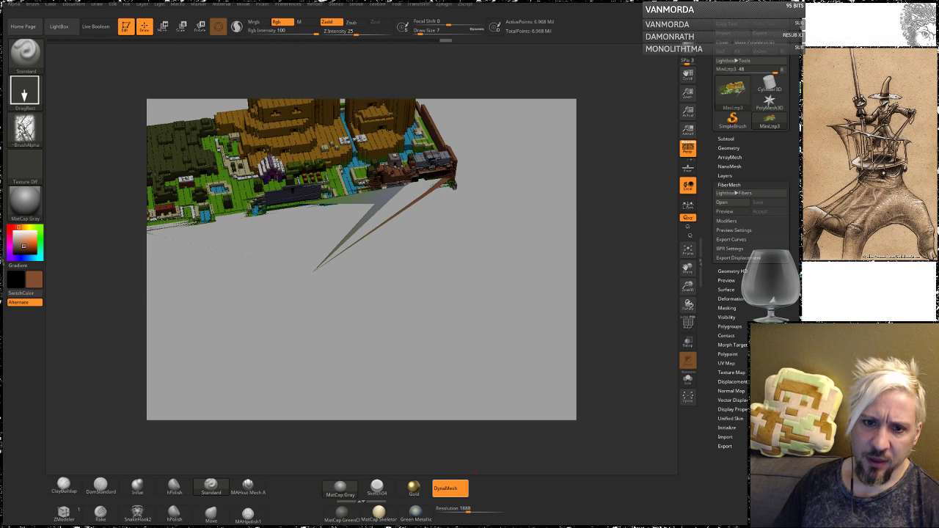
{"action": "key", "text": "ctrl+s"}
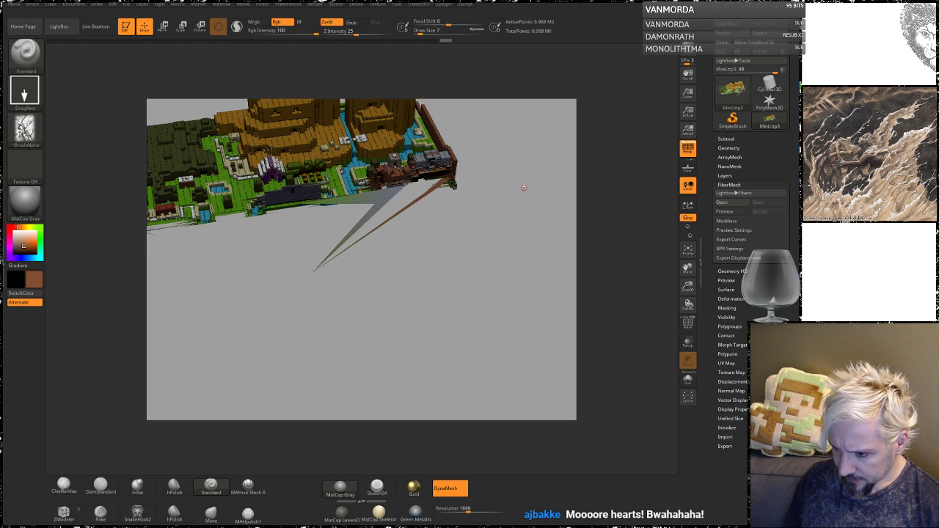
Examine the castle moat, the canals and the field of brown blocks up close.
{"action": "mouse_move", "coordinate": [513, 173]}
{"action": "left_mouse_down"}
{"action": "mouse_move", "coordinate": [503, 156]}
{"action": "mouse_move", "coordinate": [503, 194]}
{"action": "mouse_move", "coordinate": [551, 234]}
{"action": "mouse_move", "coordinate": [544, 228]}
{"action": "left_mouse_up"}
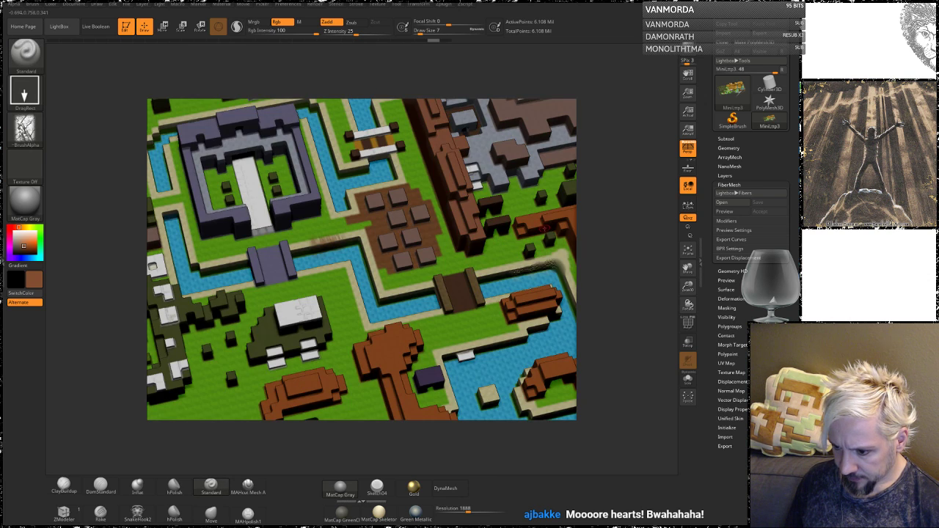
{"action": "left_click_drag", "start_coordinate": [605, 246], "coordinate": [587, 289]}
{"action": "left_click_drag", "start_coordinate": [124, 182], "coordinate": [399, 304]}
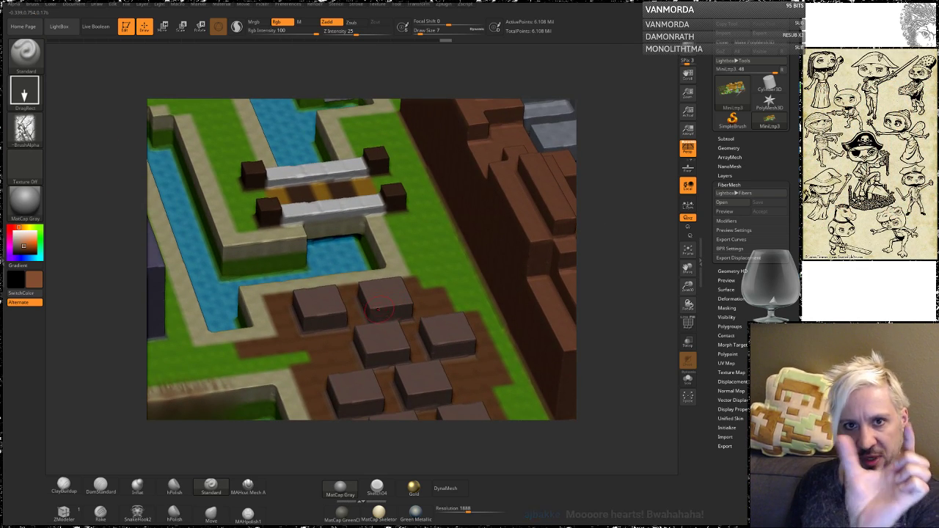
{"action": "left_click_drag", "start_coordinate": [83, 216], "coordinate": [184, 262]}
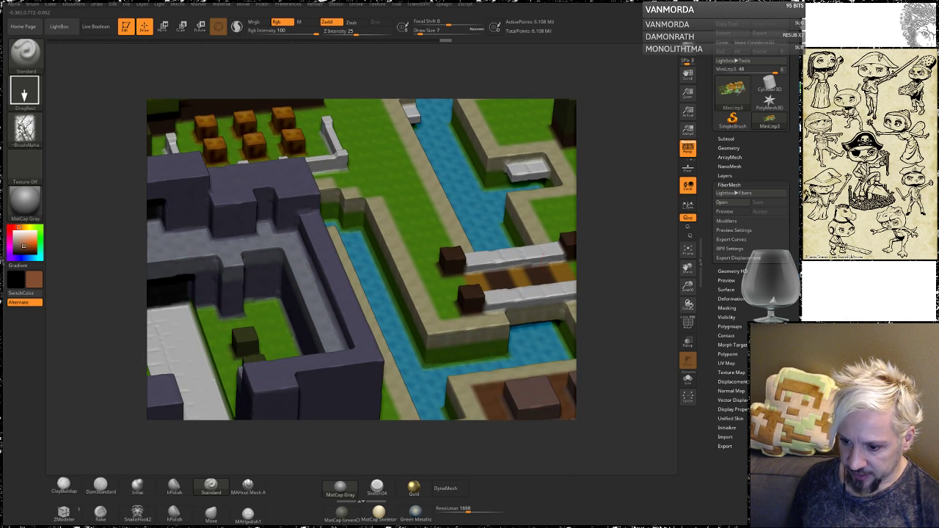
{"action": "left_click_drag", "start_coordinate": [616, 311], "coordinate": [605, 337]}
{"action": "left_click_drag", "start_coordinate": [579, 268], "coordinate": [496, 22], "text": "alt"}
{"action": "left_click_drag", "start_coordinate": [614, 283], "coordinate": [581, 283]}
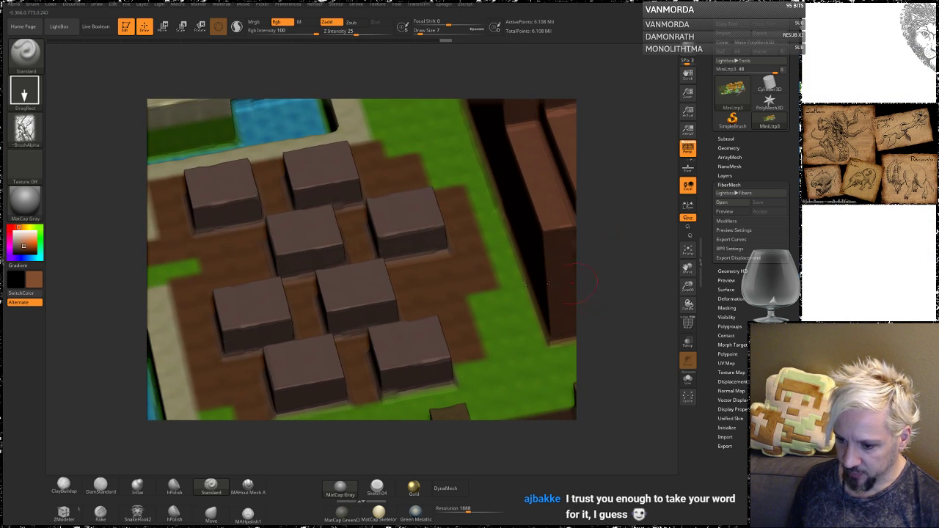
{"action": "left_click_drag", "start_coordinate": [89, 283], "coordinate": [299, 276]}
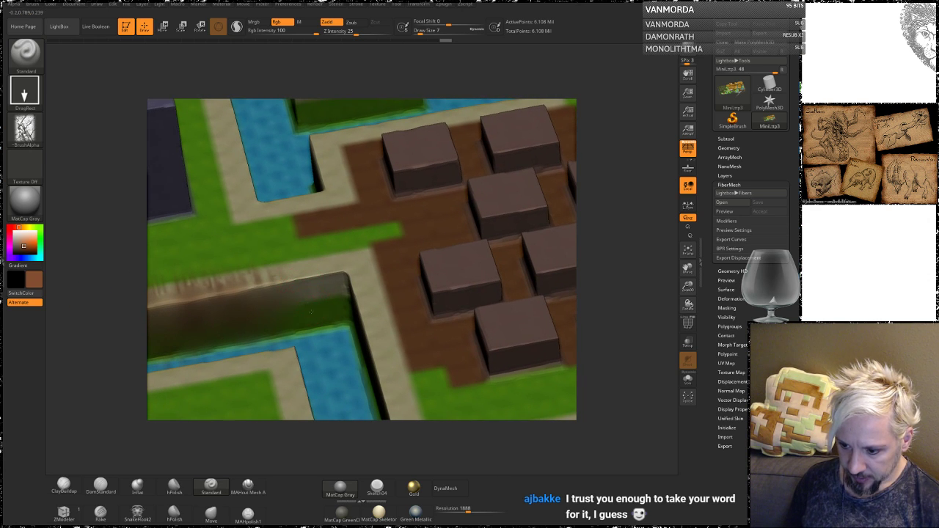
Smooth the moat wall and stamp the brown rock alpha along it from the castle bridge to the corner.
{"action": "key", "text": "shift"}
{"action": "mouse_move", "coordinate": [326, 278]}
{"action": "left_mouse_down", "text": "shift"}
{"action": "mouse_move", "coordinate": [298, 308]}
{"action": "mouse_move", "coordinate": [308, 275]}
{"action": "left_mouse_up", "text": "shift"}
{"action": "left_click_drag", "start_coordinate": [242, 316], "coordinate": [262, 279]}
{"action": "right_click_drag", "start_coordinate": [168, 319], "coordinate": [335, 281], "text": "alt"}
{"action": "left_click_drag", "start_coordinate": [333, 283], "coordinate": [362, 336]}
{"action": "key", "text": "shift"}
{"action": "mouse_move", "coordinate": [235, 308]}
{"action": "left_mouse_down", "text": "shift"}
{"action": "mouse_move", "coordinate": [253, 294]}
{"action": "mouse_move", "coordinate": [297, 322]}
{"action": "mouse_move", "coordinate": [260, 333]}
{"action": "mouse_move", "coordinate": [258, 296]}
{"action": "mouse_move", "coordinate": [282, 299]}
{"action": "mouse_move", "coordinate": [254, 336]}
{"action": "mouse_move", "coordinate": [266, 357]}
{"action": "left_mouse_up", "text": "shift"}
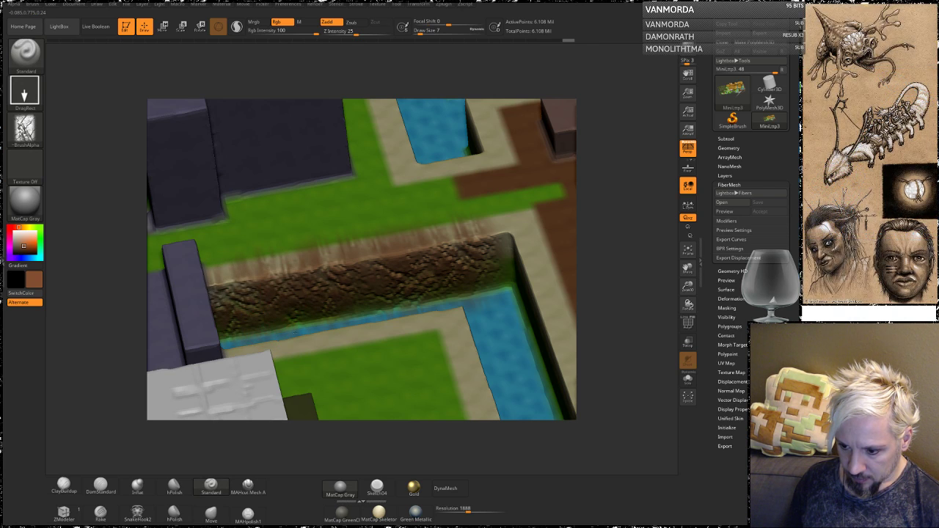
{"action": "left_click_drag", "start_coordinate": [500, 262], "coordinate": [527, 307]}
{"action": "mouse_move", "coordinate": [630, 203]}
{"action": "left_mouse_down"}
{"action": "mouse_move", "coordinate": [651, 179]}
{"action": "mouse_move", "coordinate": [636, 205]}
{"action": "left_mouse_up"}
Build up brown rock over the moat's corner beside the block field with the ClayBuildup brush.
{"action": "left_click", "coordinate": [64, 484]}
{"action": "mouse_move", "coordinate": [421, 277]}
{"action": "left_mouse_down"}
{"action": "mouse_move", "coordinate": [444, 253]}
{"action": "mouse_move", "coordinate": [429, 296]}
{"action": "mouse_move", "coordinate": [419, 288]}
{"action": "mouse_move", "coordinate": [449, 277]}
{"action": "left_mouse_up"}
{"action": "left_click_drag", "start_coordinate": [633, 227], "coordinate": [499, 183], "text": "alt"}
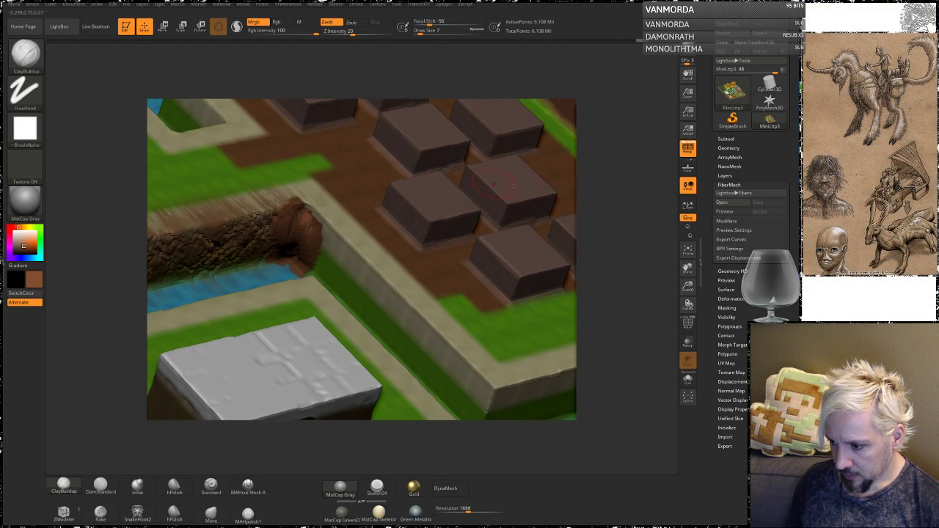
{"action": "mouse_move", "coordinate": [624, 217]}
{"action": "left_mouse_down"}
{"action": "mouse_move", "coordinate": [333, 232]}
{"action": "mouse_move", "coordinate": [329, 258]}
{"action": "mouse_move", "coordinate": [342, 246]}
{"action": "mouse_move", "coordinate": [319, 272]}
{"action": "mouse_move", "coordinate": [350, 287]}
{"action": "mouse_move", "coordinate": [366, 280]}
{"action": "left_mouse_up"}
{"action": "left_click_drag", "start_coordinate": [649, 249], "coordinate": [610, 193], "text": "alt"}
Extend the brown ClayBuildup strokes down the adjoining canal wall and around its next corner toward the wooden bridge.
{"action": "mouse_move", "coordinate": [318, 203]}
{"action": "left_mouse_down"}
{"action": "mouse_move", "coordinate": [350, 258]}
{"action": "mouse_move", "coordinate": [402, 300]}
{"action": "left_mouse_up"}
{"action": "mouse_move", "coordinate": [590, 264]}
{"action": "left_mouse_down"}
{"action": "mouse_move", "coordinate": [624, 248]}
{"action": "mouse_move", "coordinate": [621, 187]}
{"action": "left_mouse_up"}
{"action": "mouse_move", "coordinate": [391, 288]}
{"action": "left_mouse_down"}
{"action": "mouse_move", "coordinate": [411, 312]}
{"action": "mouse_move", "coordinate": [407, 336]}
{"action": "mouse_move", "coordinate": [432, 355]}
{"action": "left_mouse_up"}
{"action": "left_click_drag", "start_coordinate": [616, 297], "coordinate": [547, 308]}
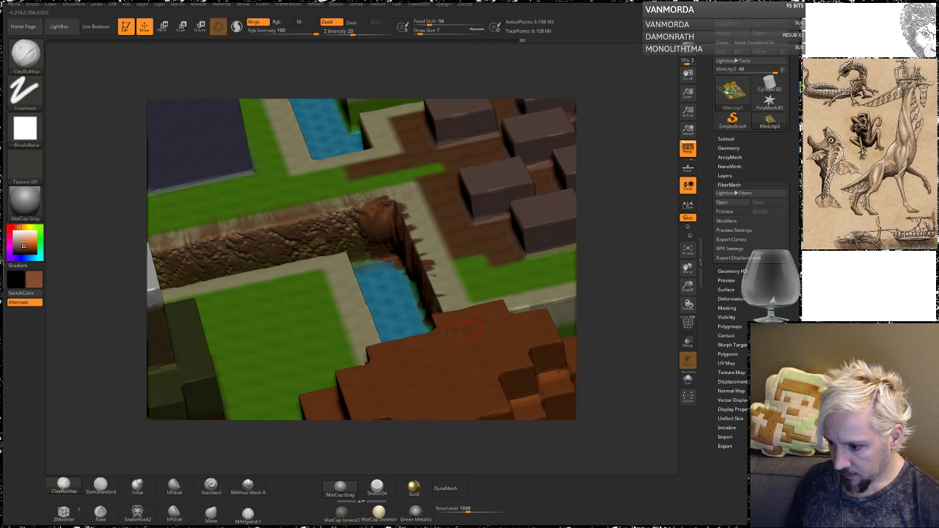
{"action": "left_click_drag", "start_coordinate": [594, 251], "coordinate": [574, 280]}
{"action": "mouse_move", "coordinate": [449, 334]}
{"action": "left_mouse_down"}
{"action": "mouse_move", "coordinate": [458, 341]}
{"action": "mouse_move", "coordinate": [578, 314]}
{"action": "left_mouse_up"}
{"action": "mouse_move", "coordinate": [597, 251]}
{"action": "left_mouse_down"}
{"action": "mouse_move", "coordinate": [628, 231]}
{"action": "mouse_move", "coordinate": [447, 359]}
{"action": "mouse_move", "coordinate": [268, 460]}
{"action": "left_mouse_up"}
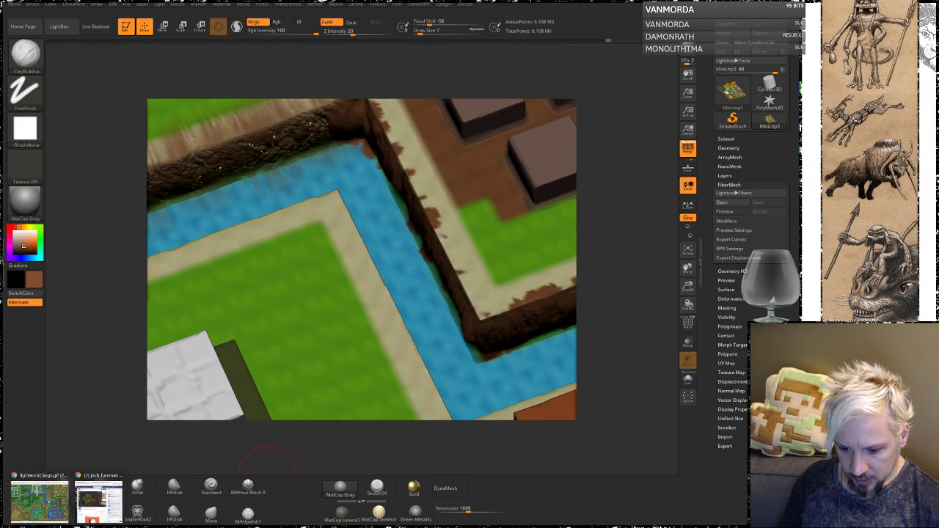
Check the canal shapes on the lightworld_large.gif map in the browser and return to ZBrush.
{"action": "left_click", "coordinate": [50, 506]}
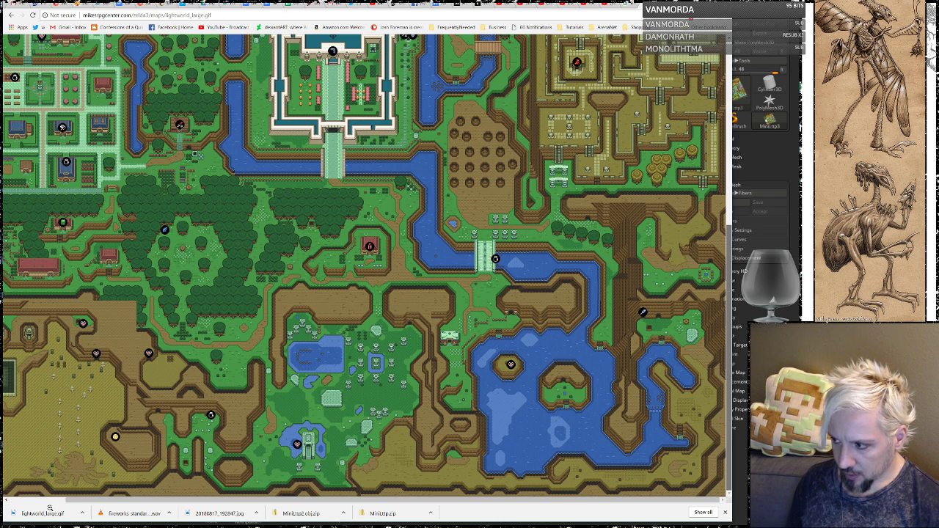
{"action": "left_click_drag", "start_coordinate": [728, 385], "coordinate": [731, 197]}
{"action": "left_click", "coordinate": [796, 197]}
Switch to the Move brush above the castle moat and set its draw size to 29.
{"action": "left_click_drag", "start_coordinate": [606, 178], "coordinate": [618, 319], "text": "alt"}
{"action": "mouse_move", "coordinate": [628, 261]}
{"action": "left_mouse_down"}
{"action": "mouse_move", "coordinate": [629, 281]}
{"action": "mouse_move", "coordinate": [626, 251]}
{"action": "mouse_move", "coordinate": [625, 306]}
{"action": "mouse_move", "coordinate": [609, 250]}
{"action": "mouse_move", "coordinate": [622, 310]}
{"action": "mouse_move", "coordinate": [629, 252]}
{"action": "mouse_move", "coordinate": [624, 288]}
{"action": "left_mouse_up"}
{"action": "left_click_drag", "start_coordinate": [620, 247], "coordinate": [591, 278], "text": "alt"}
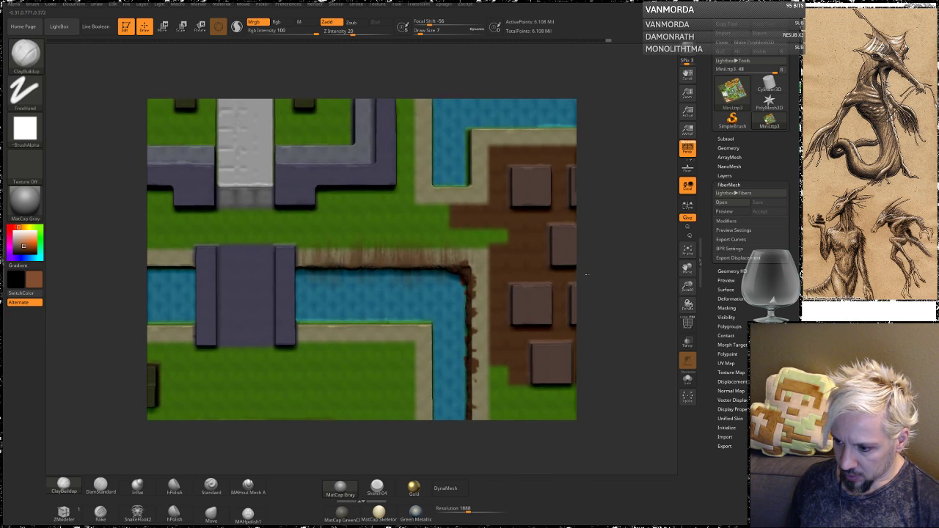
{"action": "left_click", "coordinate": [209, 512]}
{"action": "key", "text": "space"}
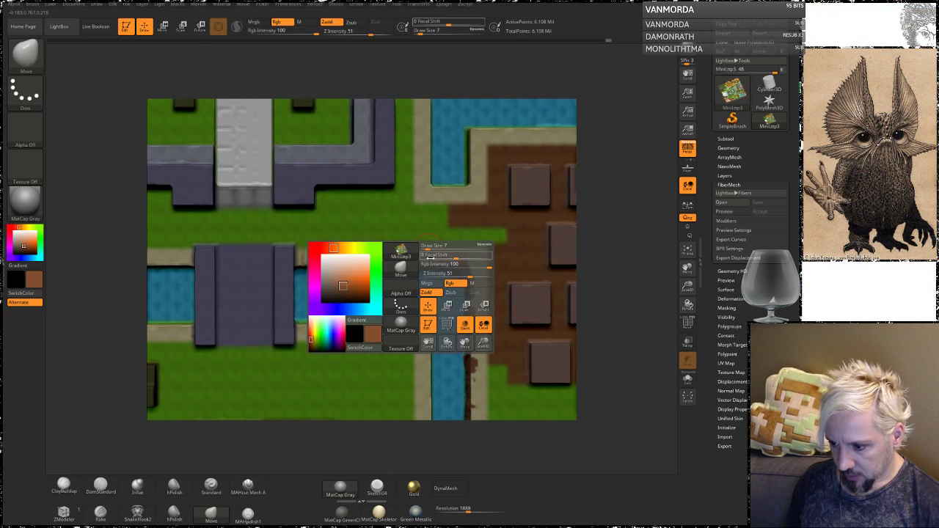
{"action": "left_click_drag", "start_coordinate": [428, 249], "coordinate": [446, 246]}
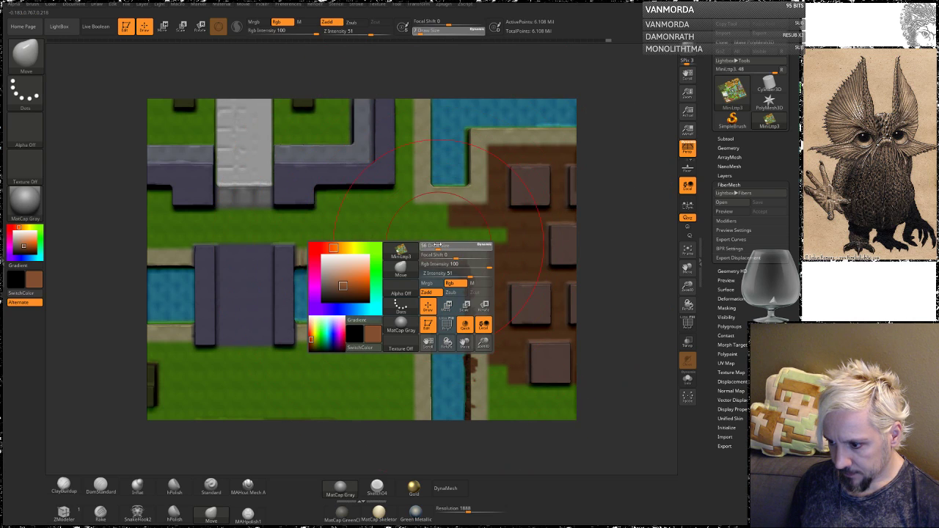
{"action": "left_click_drag", "start_coordinate": [434, 243], "coordinate": [433, 243]}
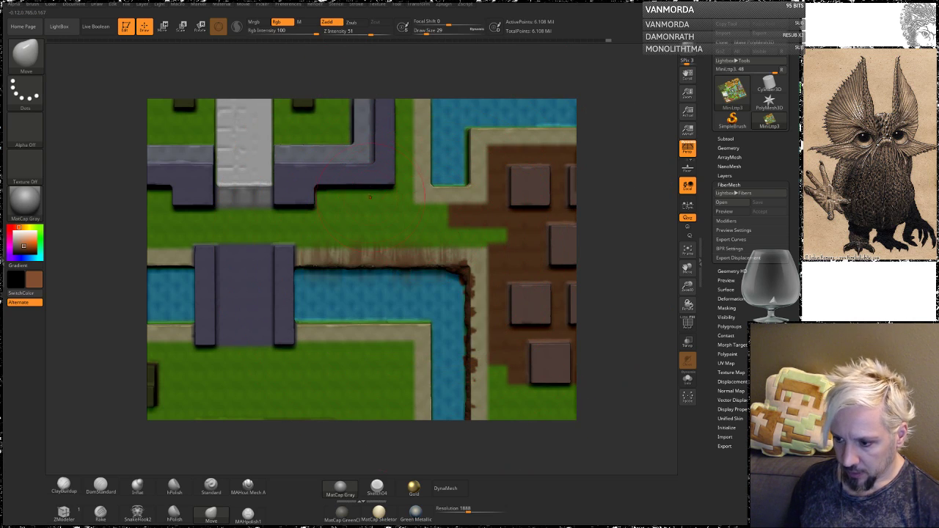
Paint a freehand mask over the castle and the brown block field, and clear it again.
{"action": "mouse_move", "coordinate": [402, 195]}
{"action": "left_mouse_down", "text": "ctrl"}
{"action": "mouse_move", "coordinate": [288, 108]}
{"action": "mouse_move", "coordinate": [256, 136]}
{"action": "mouse_move", "coordinate": [286, 178]}
{"action": "mouse_move", "coordinate": [323, 205]}
{"action": "mouse_move", "coordinate": [364, 112]}
{"action": "left_mouse_up", "text": "ctrl"}
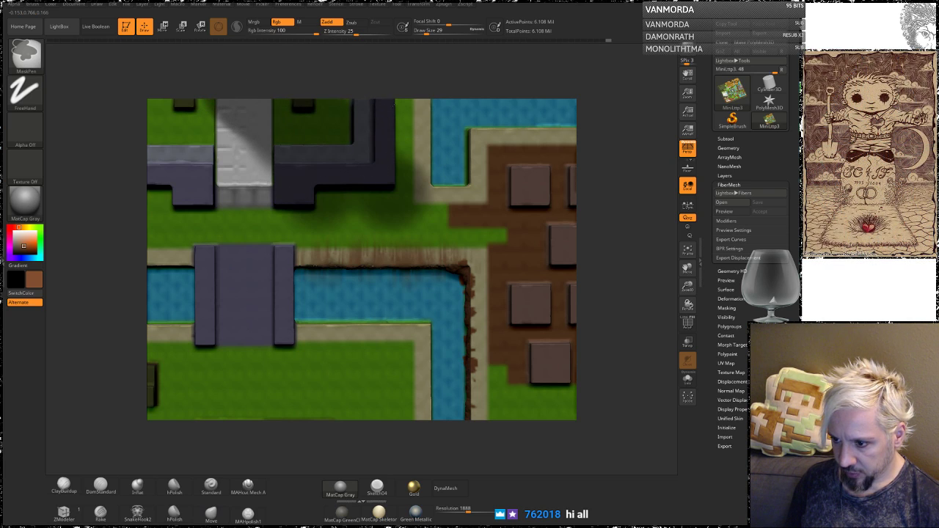
{"action": "mouse_move", "coordinate": [390, 151]}
{"action": "left_mouse_down", "text": "ctrl"}
{"action": "mouse_move", "coordinate": [361, 179]}
{"action": "mouse_move", "coordinate": [315, 181]}
{"action": "mouse_move", "coordinate": [333, 176]}
{"action": "left_mouse_up", "text": "ctrl"}
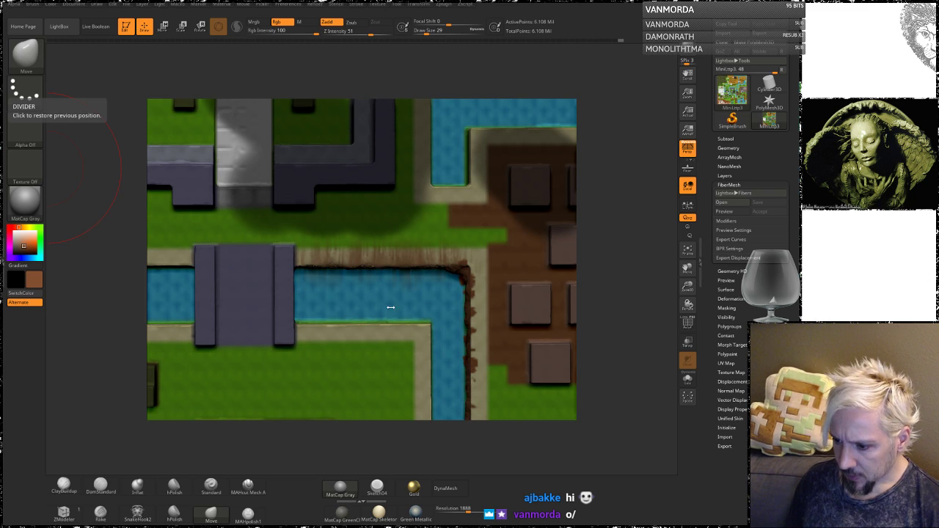
{"action": "mouse_move", "coordinate": [613, 311]}
{"action": "left_mouse_down"}
{"action": "mouse_move", "coordinate": [595, 205]}
{"action": "mouse_move", "coordinate": [626, 291]}
{"action": "mouse_move", "coordinate": [620, 314]}
{"action": "mouse_move", "coordinate": [556, 240]}
{"action": "left_mouse_up"}
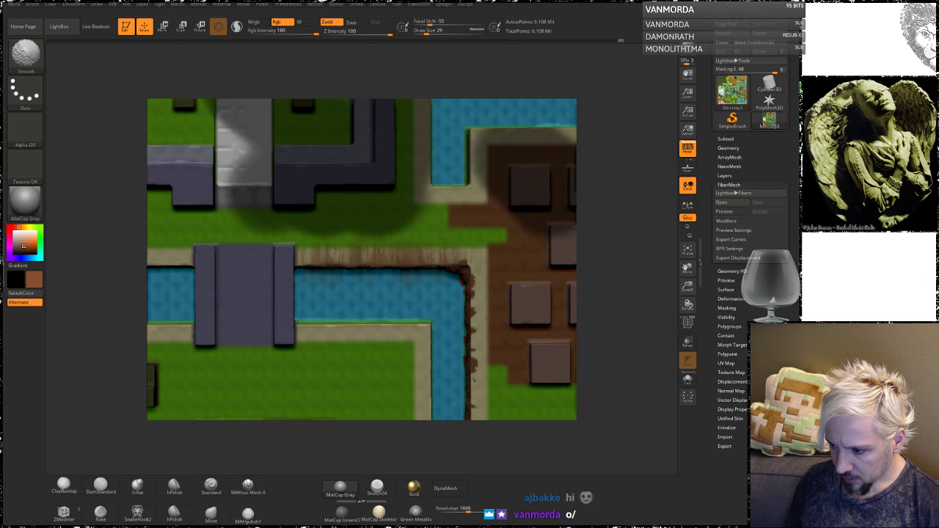
{"action": "left_click_drag", "start_coordinate": [610, 290], "coordinate": [462, 220], "text": "alt"}
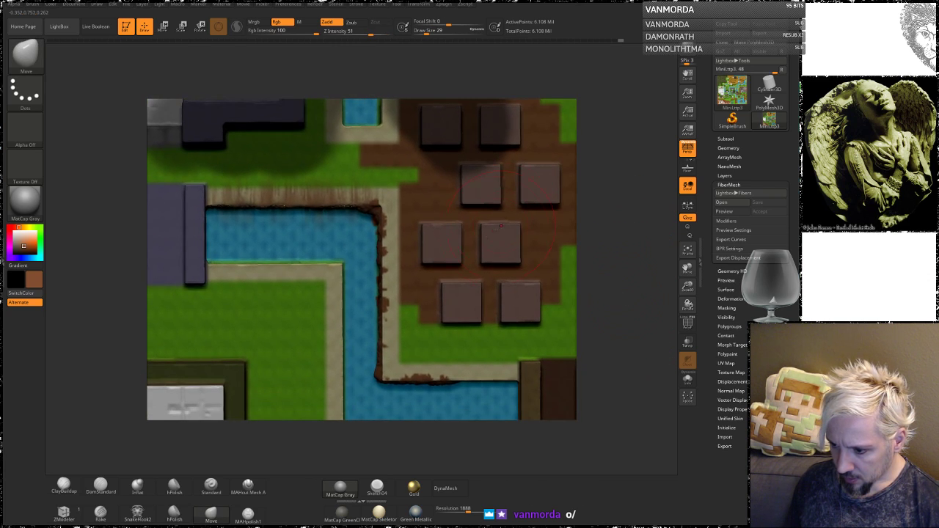
{"action": "left_click", "coordinate": [466, 237], "text": "ctrl"}
{"action": "mouse_move", "coordinate": [467, 236]}
{"action": "left_mouse_down", "text": "ctrl"}
{"action": "mouse_move", "coordinate": [426, 176]}
{"action": "mouse_move", "coordinate": [462, 323]}
{"action": "mouse_move", "coordinate": [511, 213]}
{"action": "mouse_move", "coordinate": [503, 177]}
{"action": "mouse_move", "coordinate": [490, 190]}
{"action": "left_mouse_up", "text": "ctrl"}
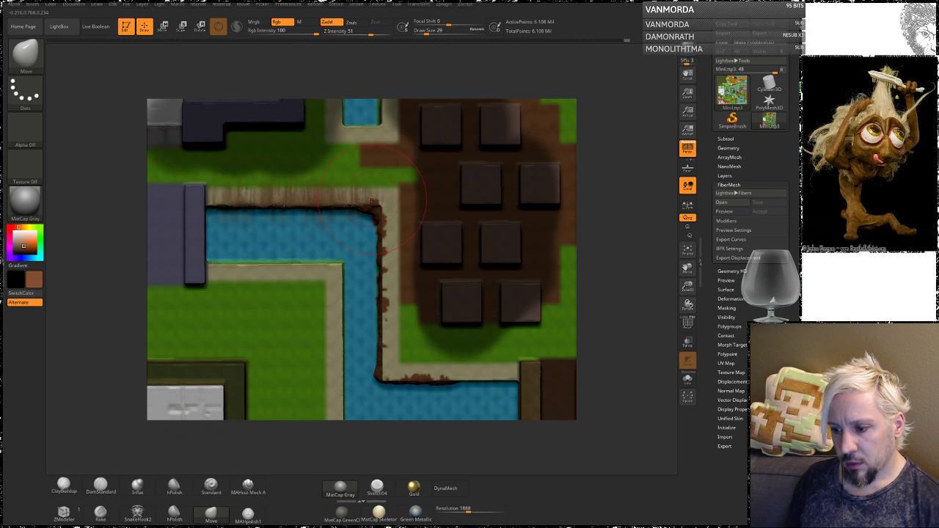
{"action": "left_click_drag", "start_coordinate": [639, 205], "coordinate": [632, 208], "text": "ctrl"}
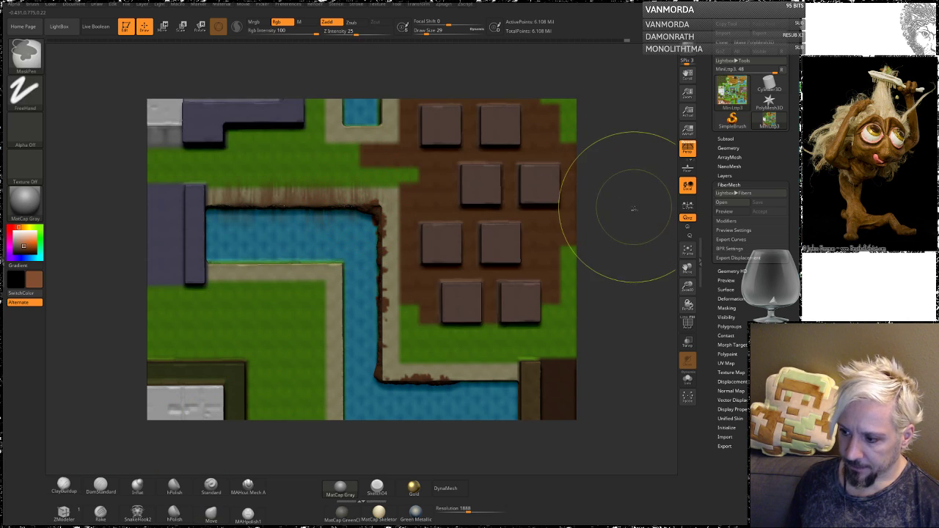
Mask the entire map from the top view with overlapping rectangular selections.
{"action": "mouse_move", "coordinate": [607, 171]}
{"action": "left_mouse_down", "text": "alt"}
{"action": "mouse_move", "coordinate": [601, 131]}
{"action": "mouse_move", "coordinate": [610, 124]}
{"action": "left_mouse_up", "text": "alt"}
{"action": "mouse_move", "coordinate": [635, 231]}
{"action": "left_mouse_down", "text": "alt"}
{"action": "mouse_move", "coordinate": [622, 256]}
{"action": "mouse_move", "coordinate": [579, 185]}
{"action": "left_mouse_up", "text": "alt"}
{"action": "left_click_drag", "start_coordinate": [492, 360], "coordinate": [236, 265], "text": "ctrl"}
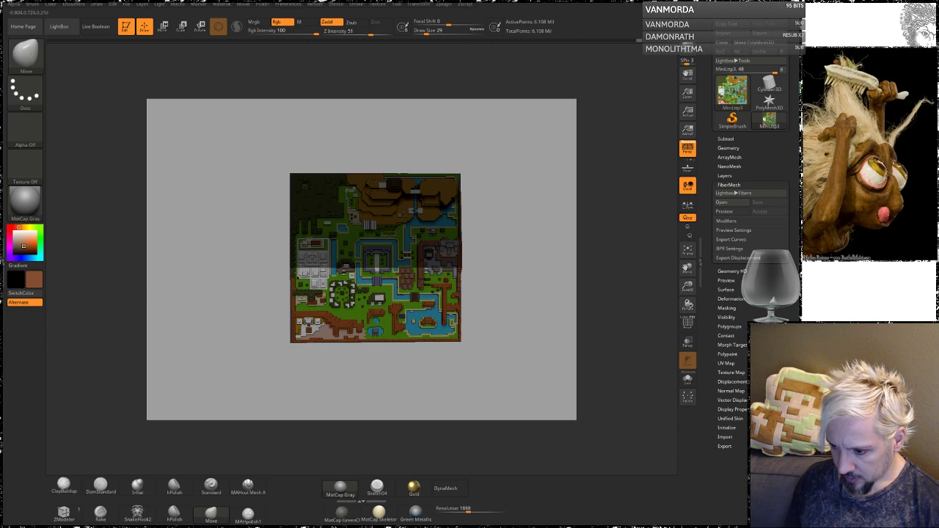
{"action": "key", "text": "ctrl"}
{"action": "mouse_move", "coordinate": [499, 148]}
{"action": "left_mouse_down", "text": "ctrl"}
{"action": "mouse_move", "coordinate": [405, 399]}
{"action": "mouse_move", "coordinate": [394, 391]}
{"action": "left_mouse_up", "text": "ctrl"}
{"action": "left_click_drag", "start_coordinate": [497, 128], "coordinate": [397, 409], "text": "ctrl"}
{"action": "left_click_drag", "start_coordinate": [229, 150], "coordinate": [389, 419], "text": "ctrl"}
{"action": "mouse_move", "coordinate": [496, 372]}
{"action": "left_mouse_down", "text": "ctrl"}
{"action": "mouse_move", "coordinate": [359, 342]}
{"action": "mouse_move", "coordinate": [305, 282]}
{"action": "left_mouse_up", "text": "ctrl"}
Turn off perspective for a side view of the whole map.
{"action": "mouse_move", "coordinate": [511, 314]}
{"action": "left_mouse_down"}
{"action": "mouse_move", "coordinate": [514, 260]}
{"action": "mouse_move", "coordinate": [520, 282]}
{"action": "left_mouse_up"}
{"action": "left_click_drag", "start_coordinate": [519, 282], "coordinate": [527, 419], "text": "alt"}
{"action": "left_click_drag", "start_coordinate": [565, 214], "coordinate": [568, 195]}
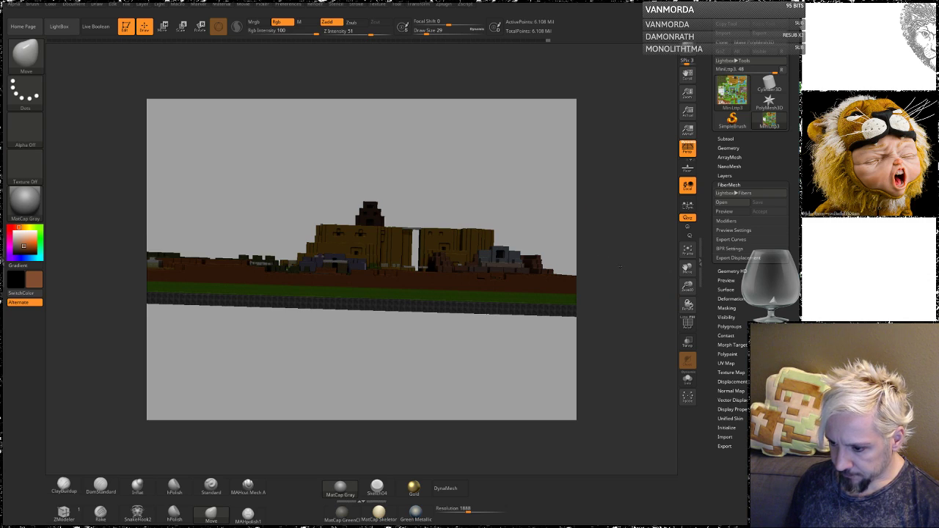
{"action": "left_click_drag", "start_coordinate": [537, 331], "coordinate": [518, 269], "text": "alt"}
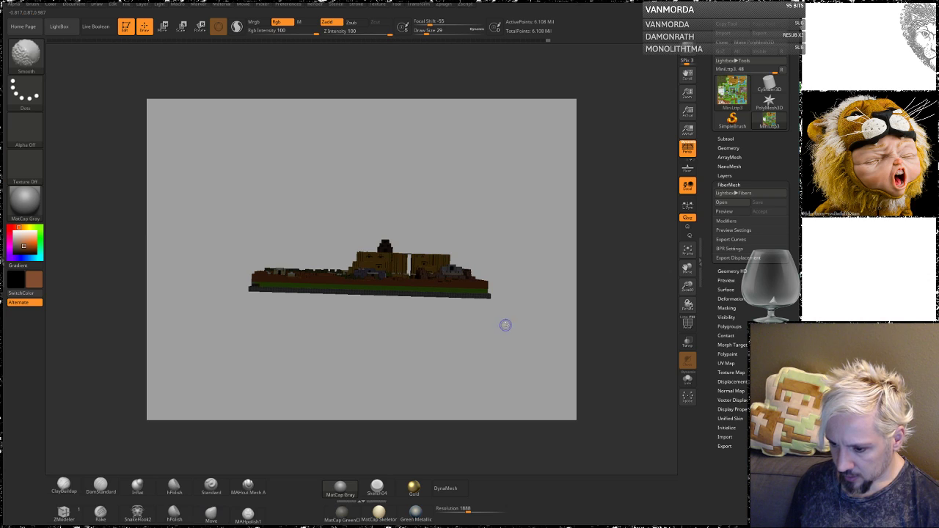
{"action": "left_click_drag", "start_coordinate": [507, 329], "coordinate": [534, 341]}
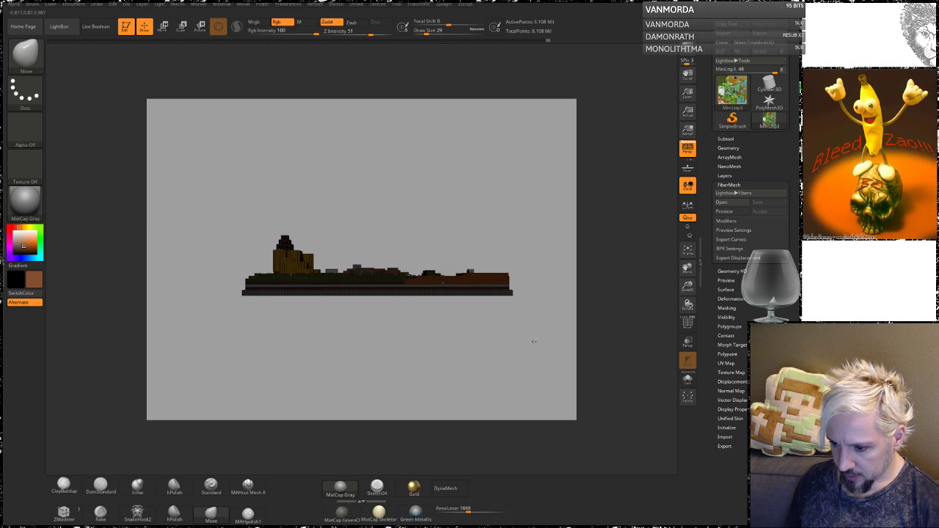
{"action": "left_click_drag", "start_coordinate": [465, 353], "coordinate": [399, 339]}
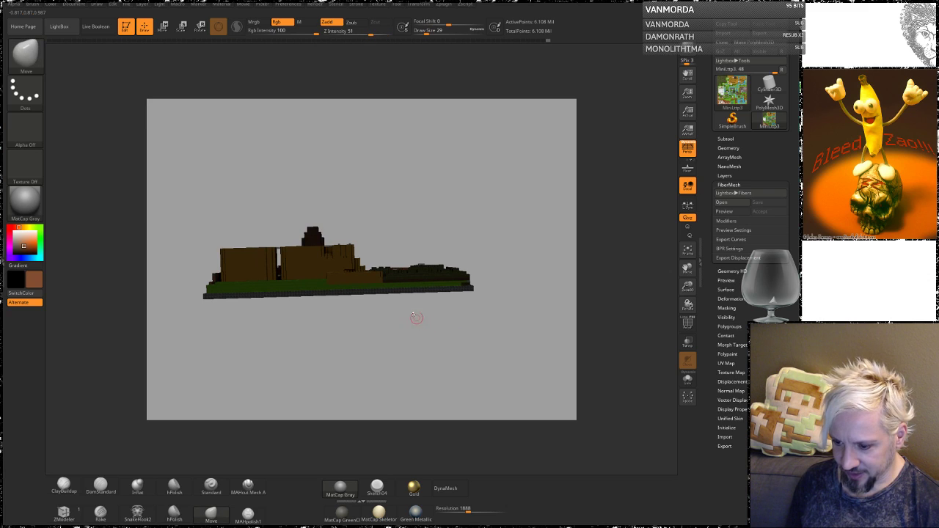
{"action": "left_click_drag", "start_coordinate": [383, 345], "coordinate": [421, 328]}
{"action": "left_click", "coordinate": [687, 147]}
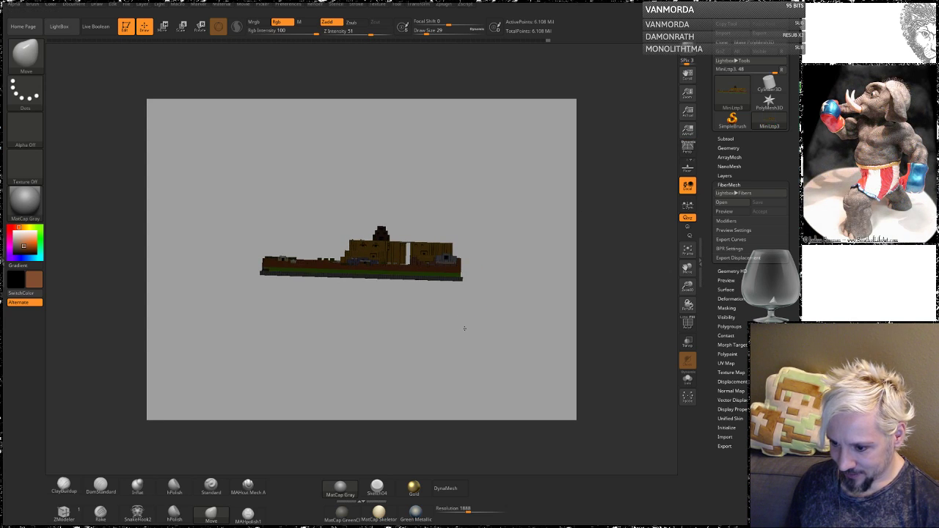
Clear the mask on the map and rotate the whole map slightly in side view with the transform gizmo.
{"action": "key", "text": "w"}
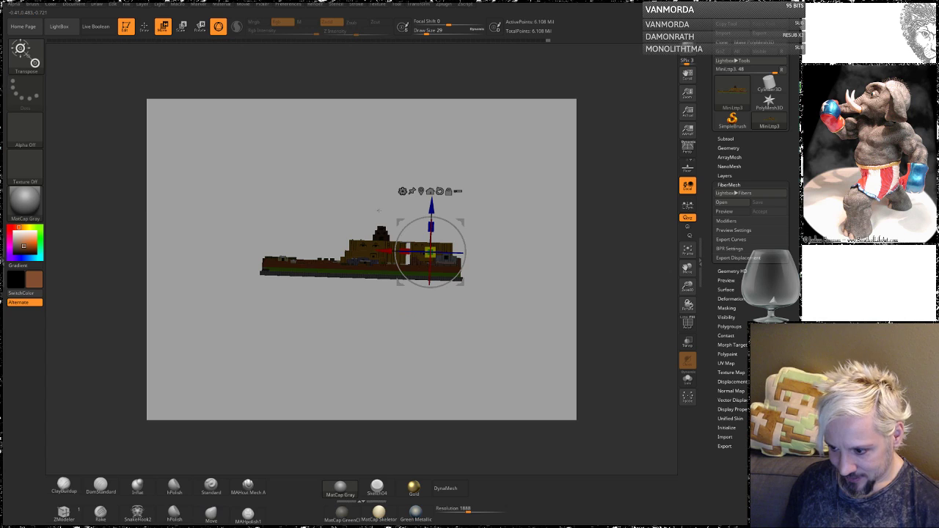
{"action": "left_click_drag", "start_coordinate": [420, 221], "coordinate": [415, 223]}
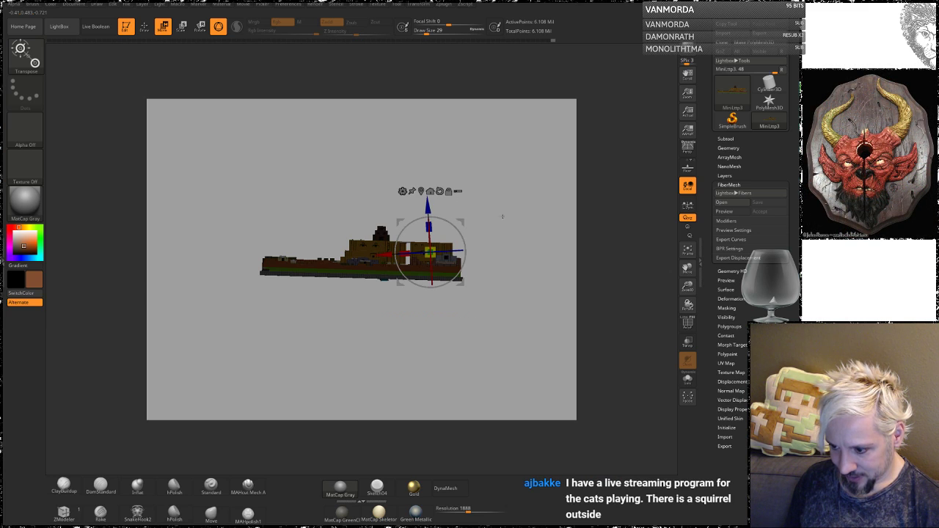
{"action": "mouse_move", "coordinate": [500, 216]}
{"action": "left_mouse_down"}
{"action": "mouse_move", "coordinate": [512, 250]}
{"action": "mouse_move", "coordinate": [508, 239]}
{"action": "mouse_move", "coordinate": [518, 239]}
{"action": "mouse_move", "coordinate": [516, 265]}
{"action": "left_mouse_up"}
{"action": "left_click", "coordinate": [509, 237], "text": "ctrl"}
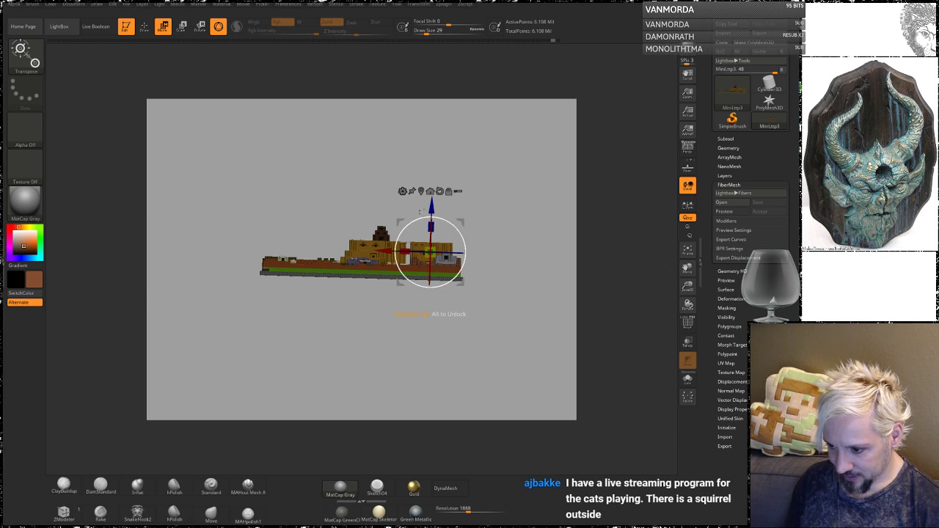
{"action": "key", "text": "ctrl"}
{"action": "left_click_drag", "start_coordinate": [465, 255], "coordinate": [465, 252]}
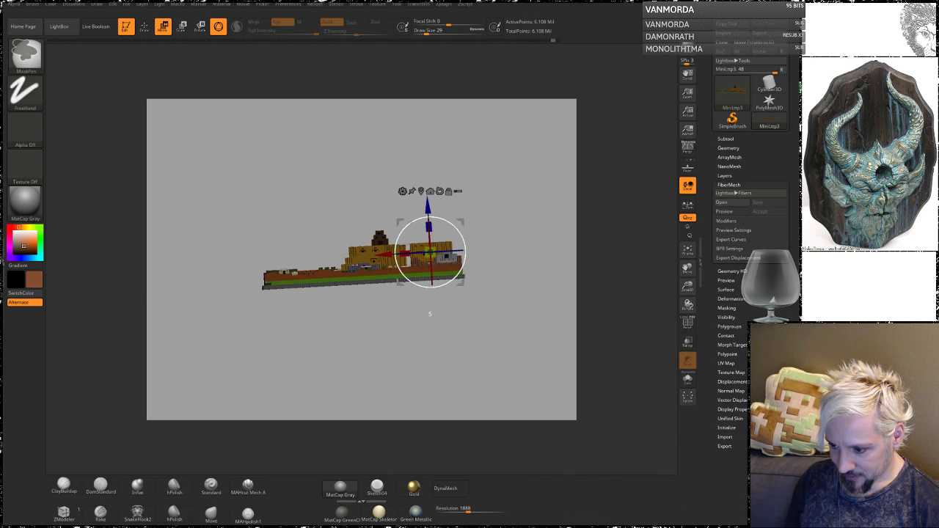
{"action": "left_click_drag", "start_coordinate": [430, 314], "coordinate": [429, 314]}
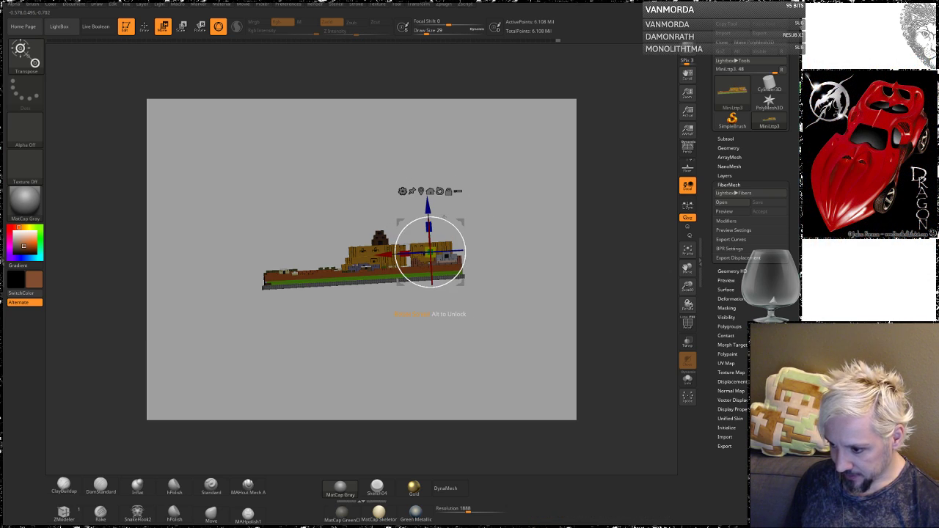
{"action": "left_click_drag", "start_coordinate": [415, 284], "coordinate": [411, 282]}
{"action": "left_click_drag", "start_coordinate": [448, 219], "coordinate": [449, 219]}
{"action": "left_click_drag", "start_coordinate": [487, 190], "coordinate": [516, 226]}
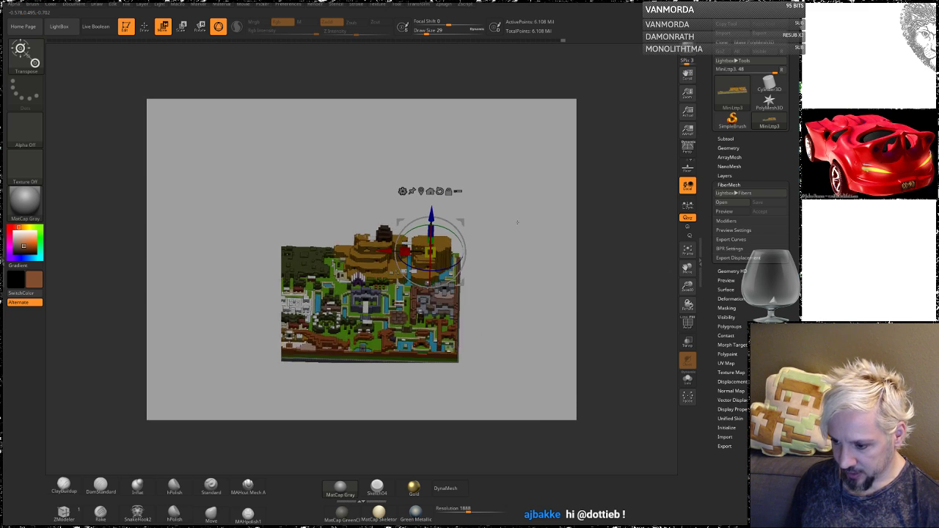
Try importing the MiniLttp2 OBJ from the 3DPrint project's MiniLttp2.obj folder into a PolyMesh3D tool, accepting the removal of unused vertices.
{"action": "left_click", "coordinate": [769, 100]}
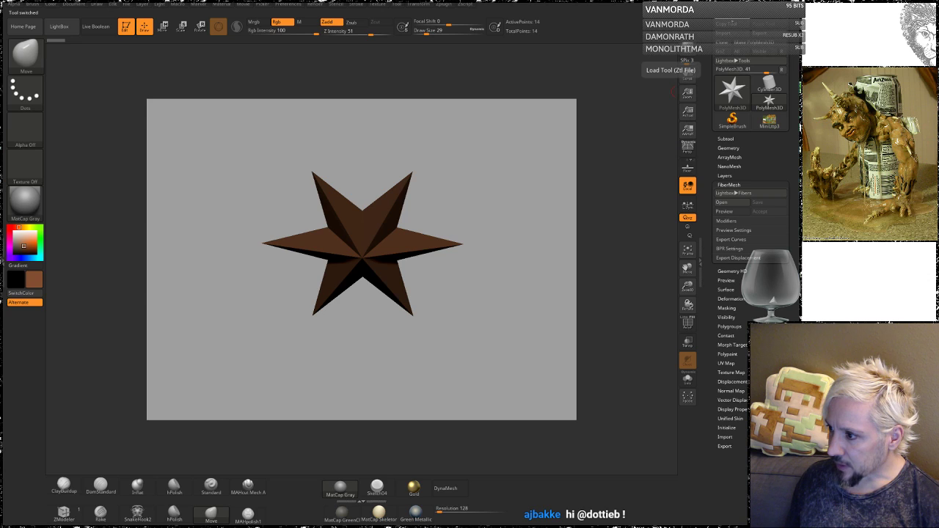
{"action": "left_click", "coordinate": [723, 34]}
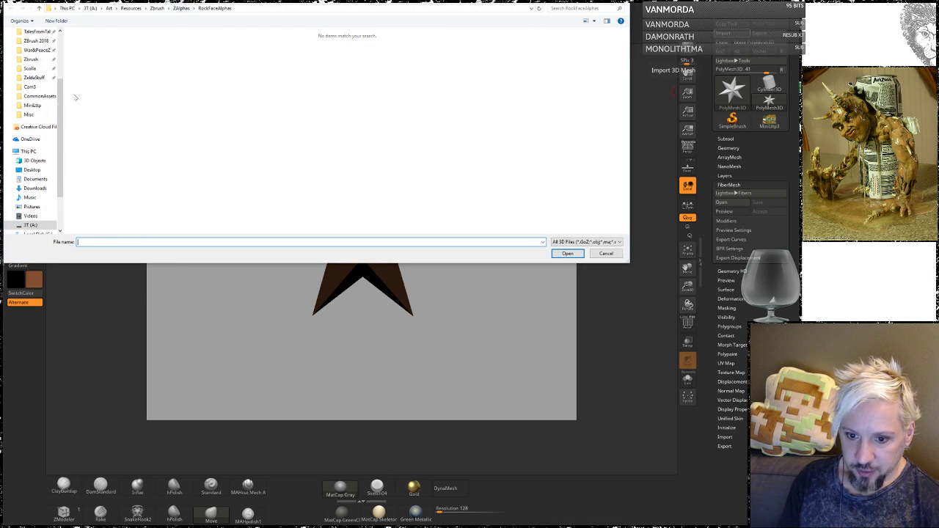
{"action": "left_click", "coordinate": [34, 77]}
{"action": "double_click", "coordinate": [94, 46]}
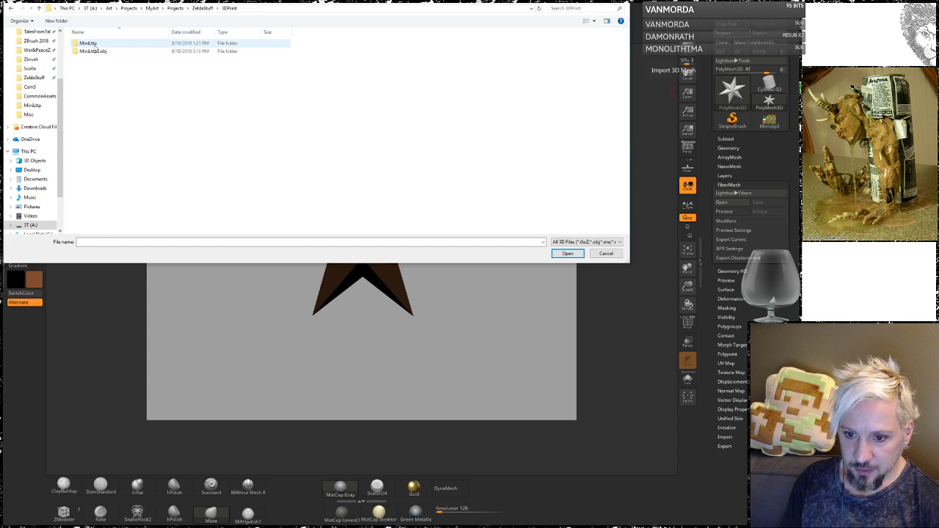
{"action": "double_click", "coordinate": [93, 51]}
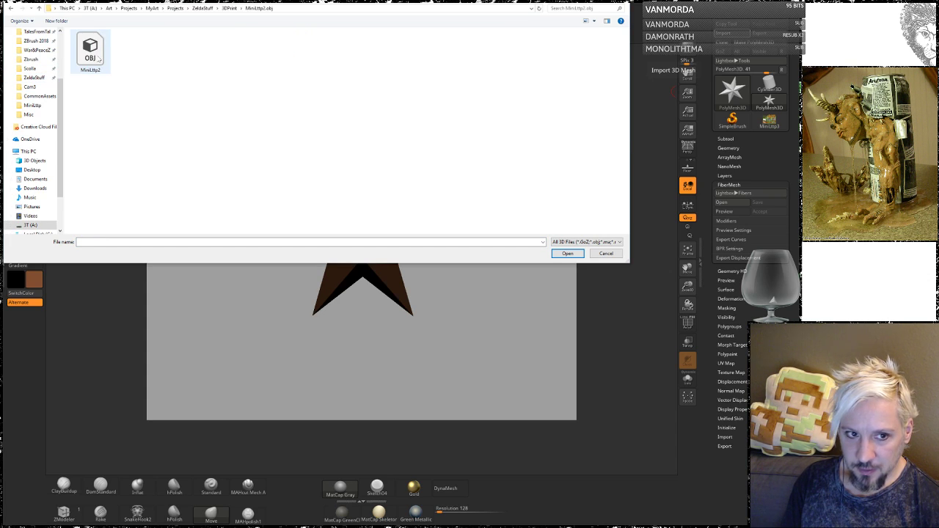
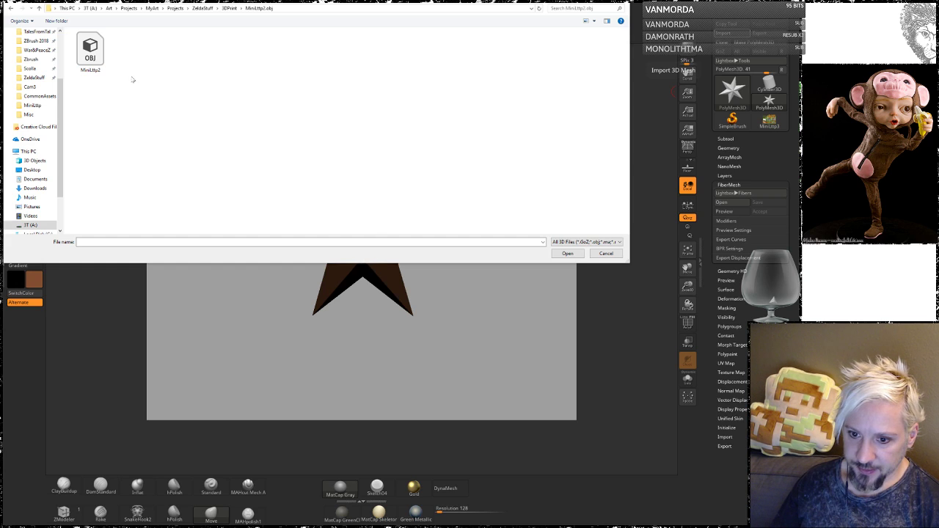
{"action": "left_click", "coordinate": [98, 50]}
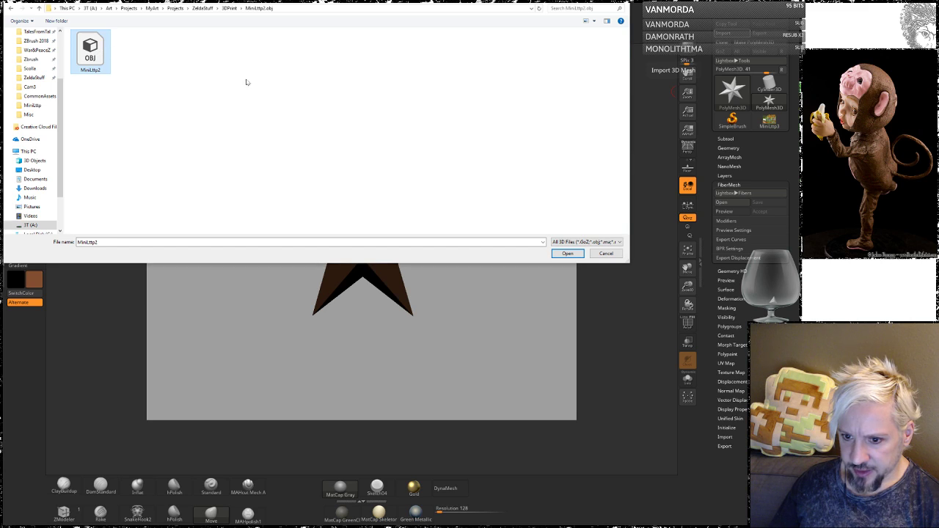
{"action": "left_click", "coordinate": [577, 252]}
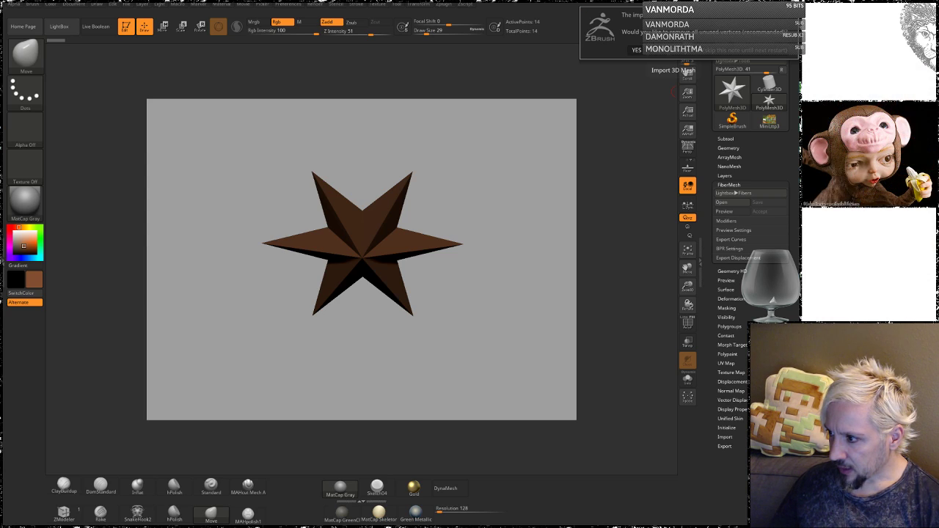
{"action": "left_click", "coordinate": [636, 50]}
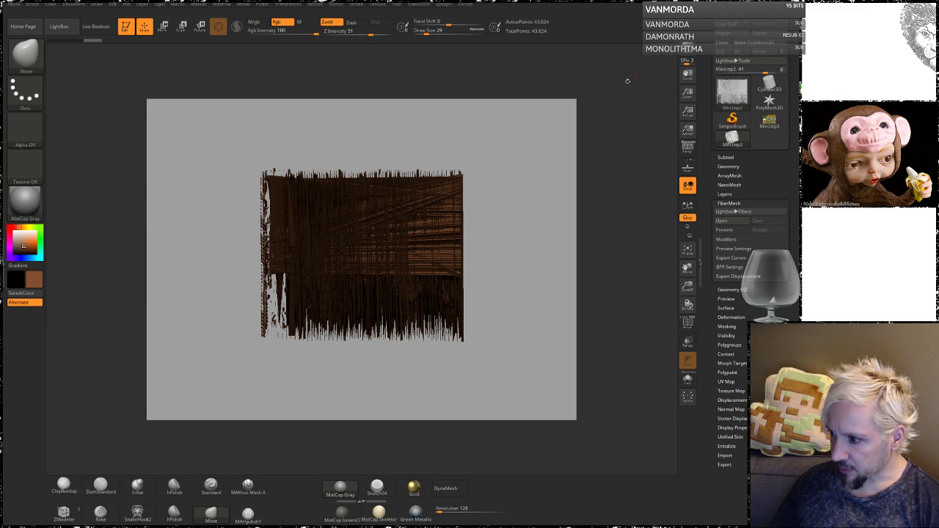
{"action": "left_click_drag", "start_coordinate": [491, 143], "coordinate": [502, 176]}
Import the MiniLttp2 OBJ from the 3DPrint project's MiniLttp folder into a PolyMesh3D tool and view it from above.
{"action": "left_click", "coordinate": [769, 101]}
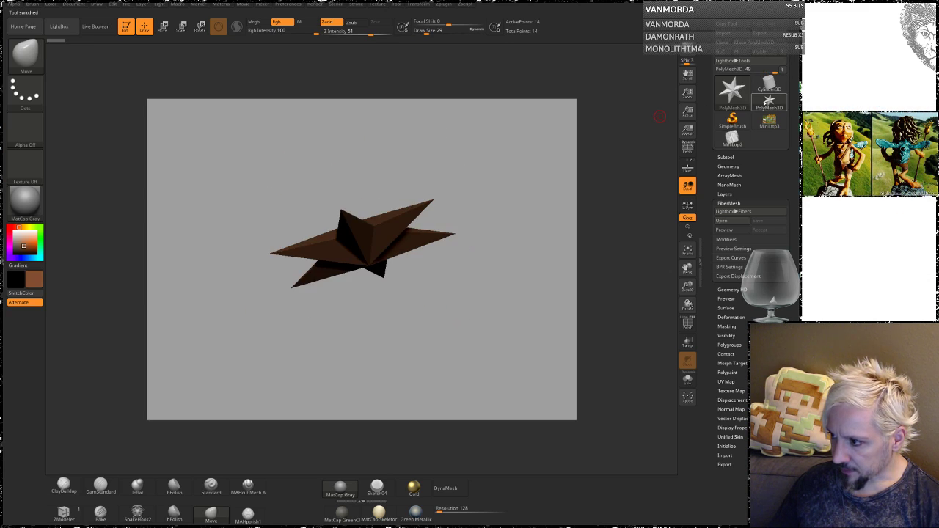
{"action": "left_click", "coordinate": [732, 35]}
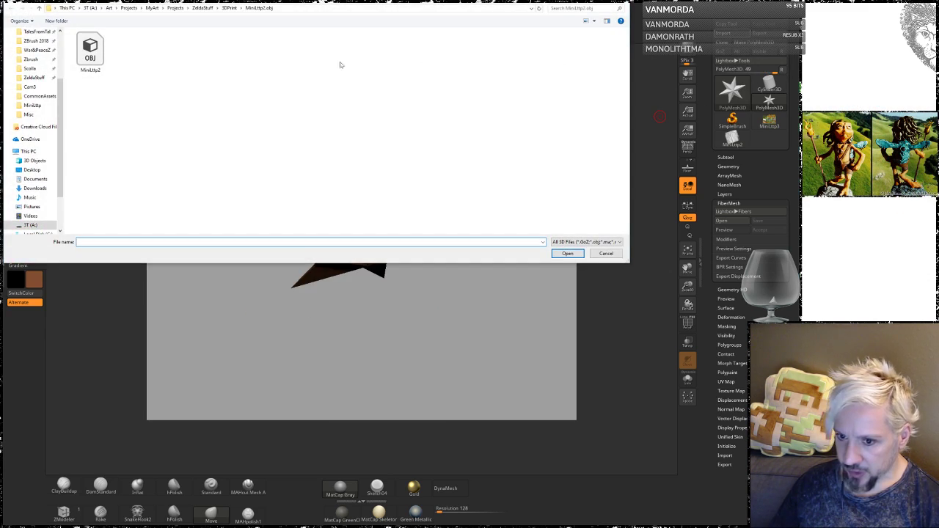
{"action": "left_click", "coordinate": [229, 8]}
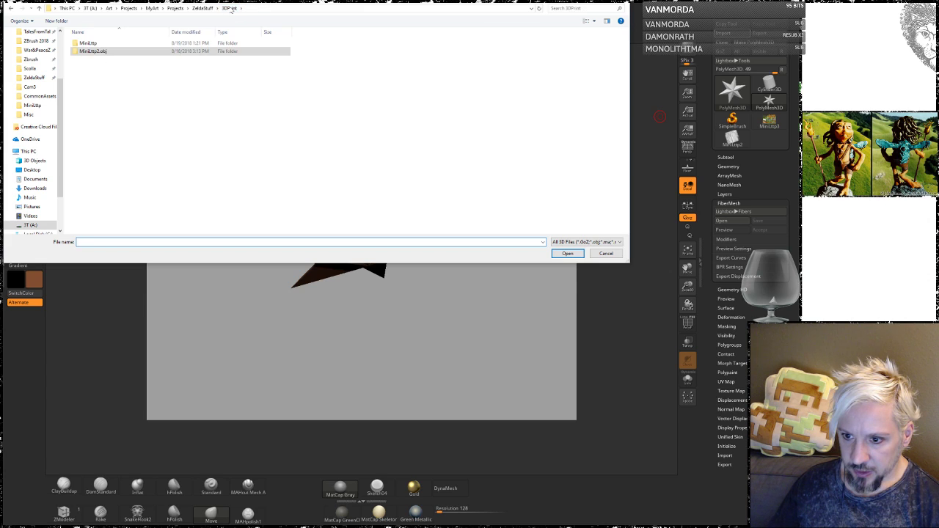
{"action": "double_click", "coordinate": [88, 44]}
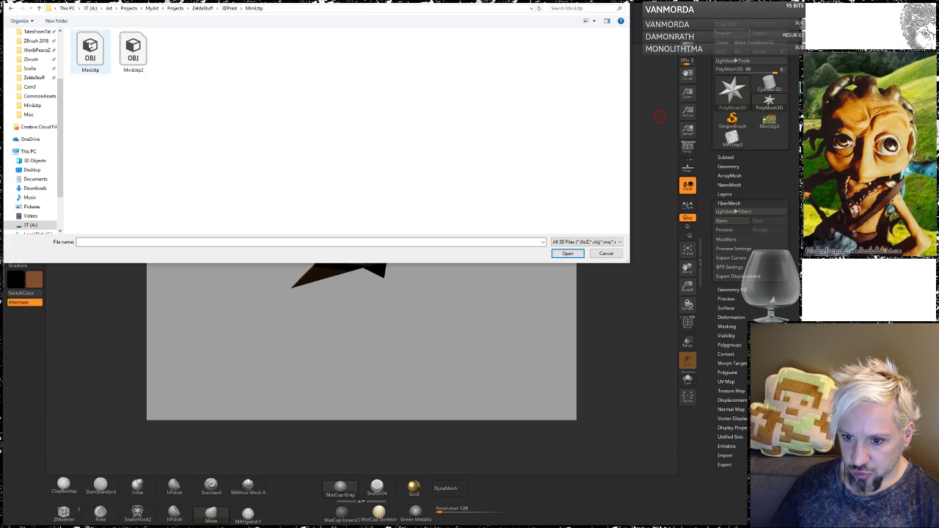
{"action": "left_click", "coordinate": [131, 50]}
{"action": "left_click", "coordinate": [567, 253]}
{"action": "left_click_drag", "start_coordinate": [502, 154], "coordinate": [512, 180]}
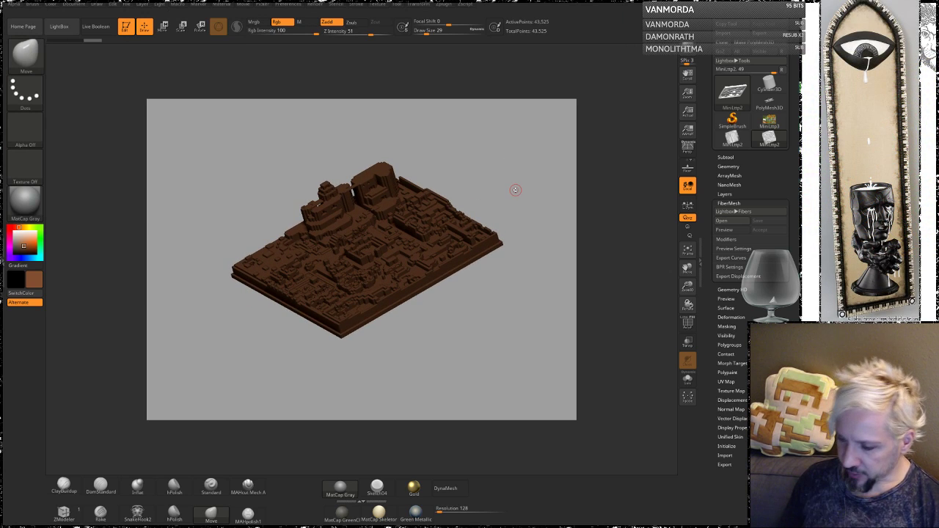
{"action": "left_click_drag", "start_coordinate": [528, 285], "coordinate": [515, 212]}
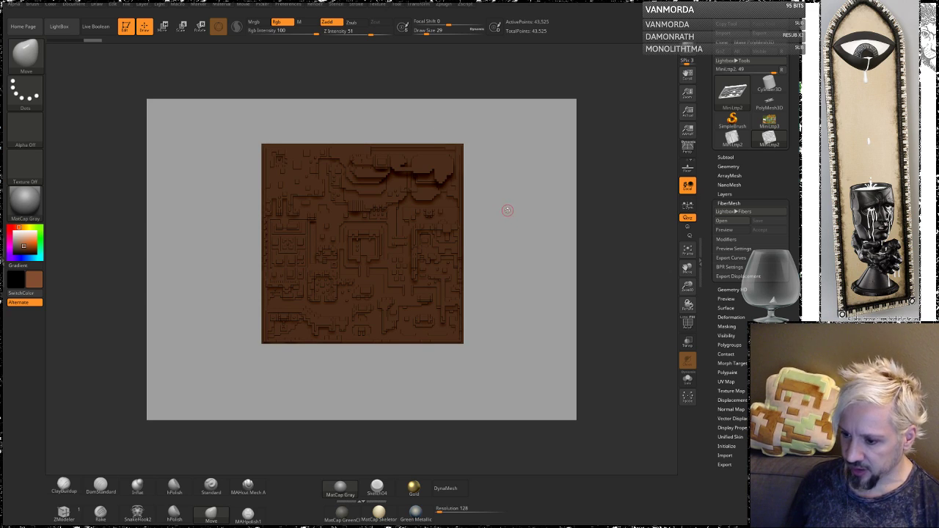
{"action": "left_click_drag", "start_coordinate": [499, 245], "coordinate": [525, 256]}
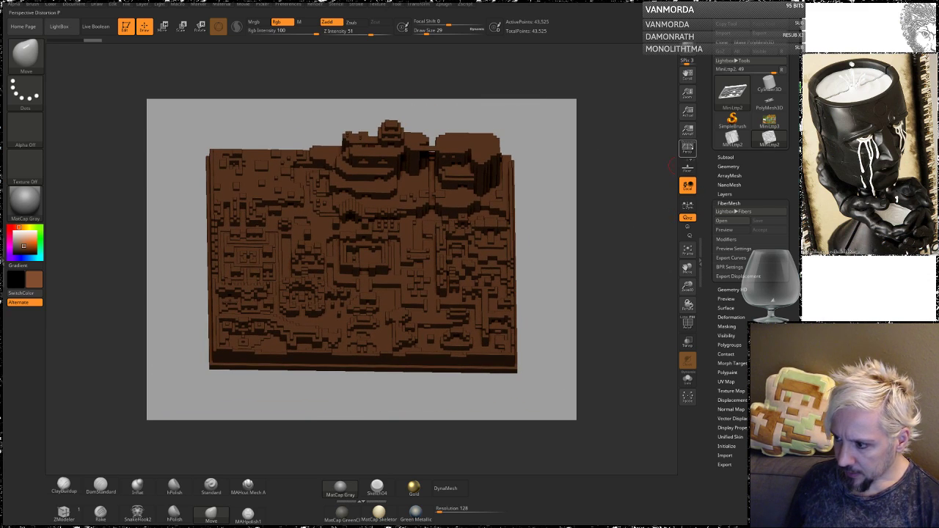
Turn on perspective and the polyframe display around the castle, and convert the imported map with Make PolyMesh3D.
{"action": "left_click", "coordinate": [687, 146]}
{"action": "left_click_drag", "start_coordinate": [562, 272], "coordinate": [564, 308]}
{"action": "left_click", "coordinate": [687, 324]}
{"action": "left_click_drag", "start_coordinate": [556, 243], "coordinate": [620, 285]}
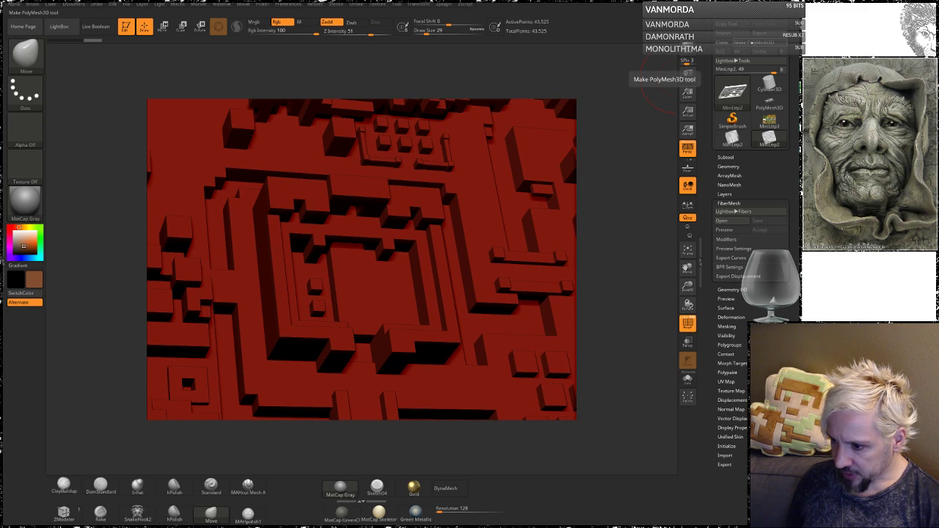
{"action": "left_click", "coordinate": [686, 76]}
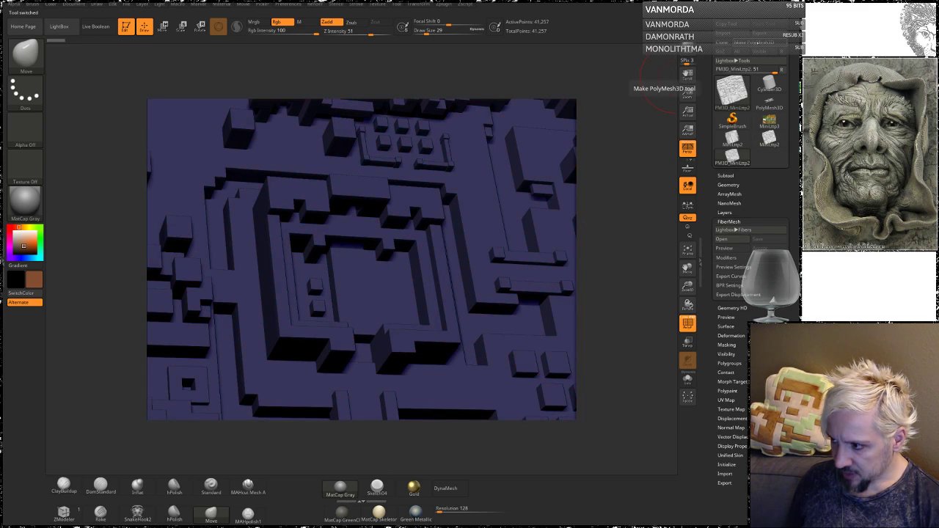
{"action": "left_click_drag", "start_coordinate": [618, 285], "coordinate": [664, 297]}
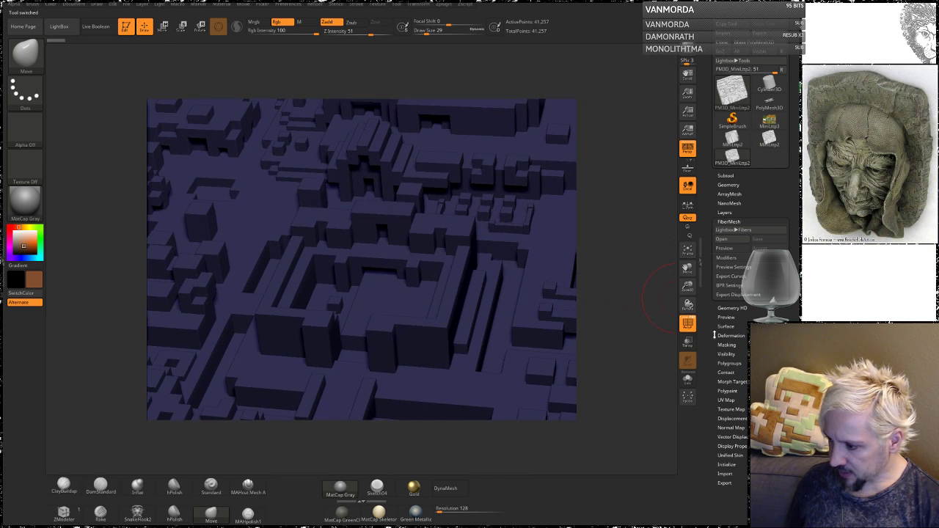
Try dividing the map mesh once and returning to subdivision level 1, and undo the subdivision.
{"action": "left_click", "coordinate": [727, 184]}
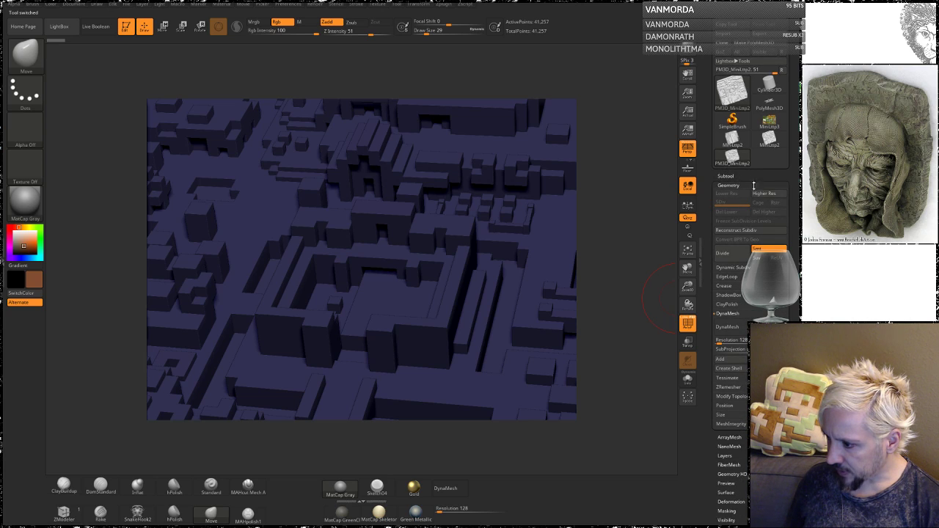
{"action": "left_click", "coordinate": [732, 254]}
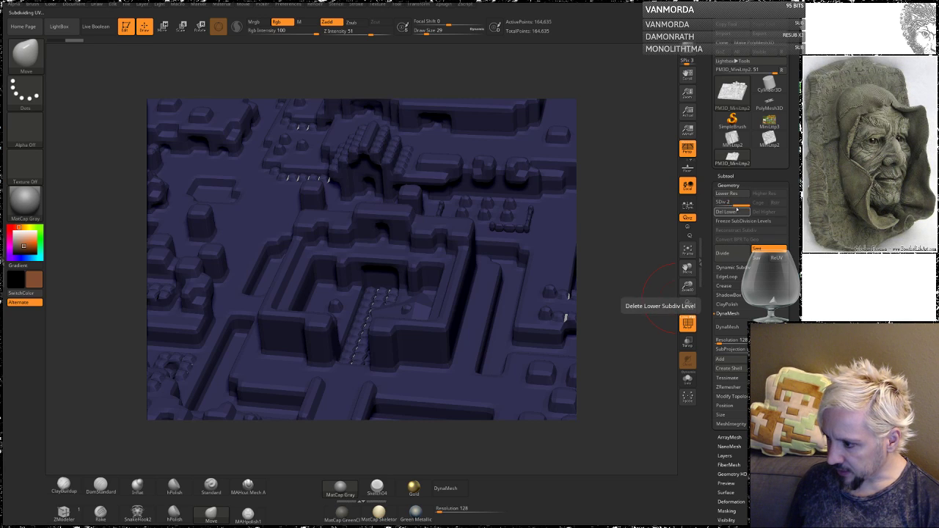
{"action": "left_click_drag", "start_coordinate": [735, 204], "coordinate": [726, 203]}
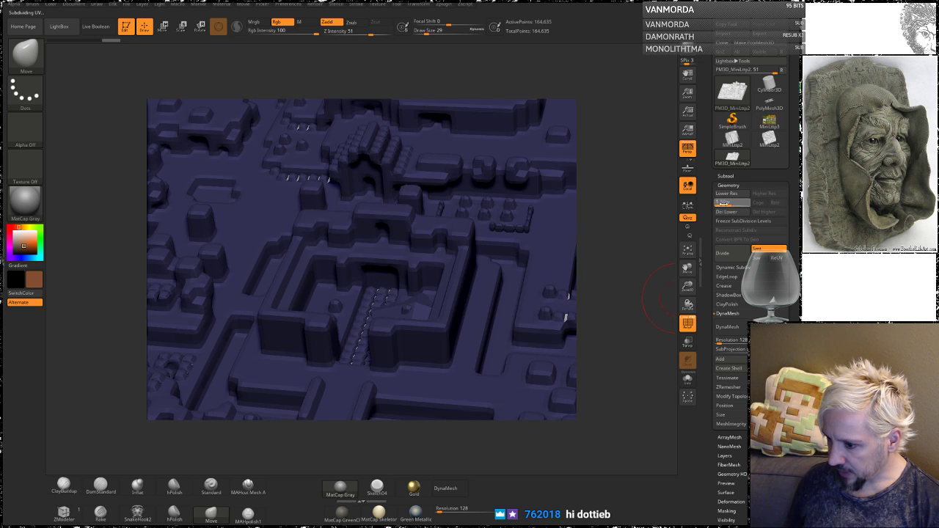
{"action": "key", "text": "d"}
{"action": "key", "text": "ctrl"}
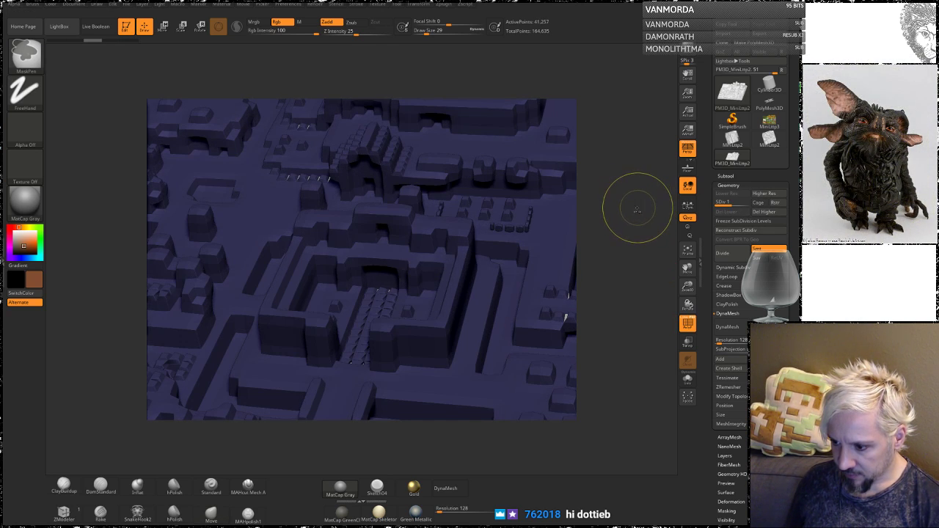
{"action": "key", "text": "shift+d"}
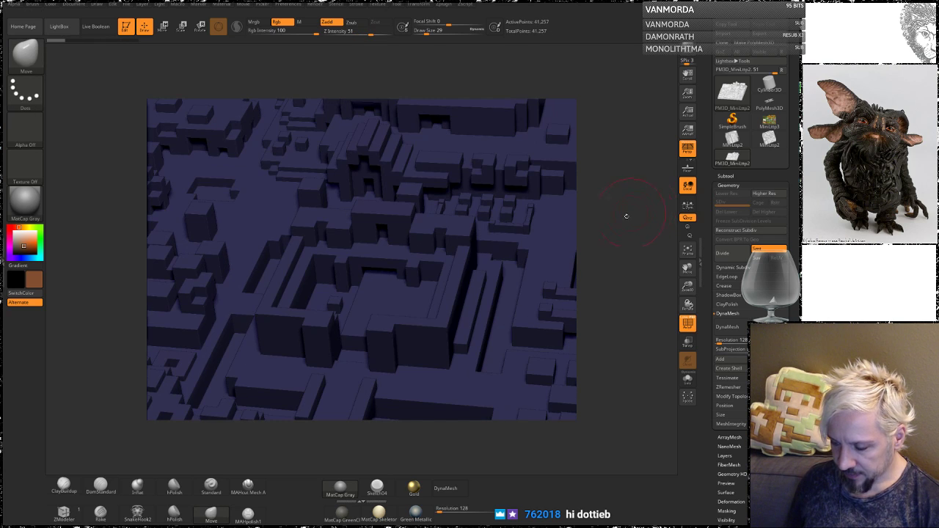
Turn off the polyframe display and bring the map's mountain corner and outer edge into view.
{"action": "left_click_drag", "start_coordinate": [613, 259], "coordinate": [660, 316]}
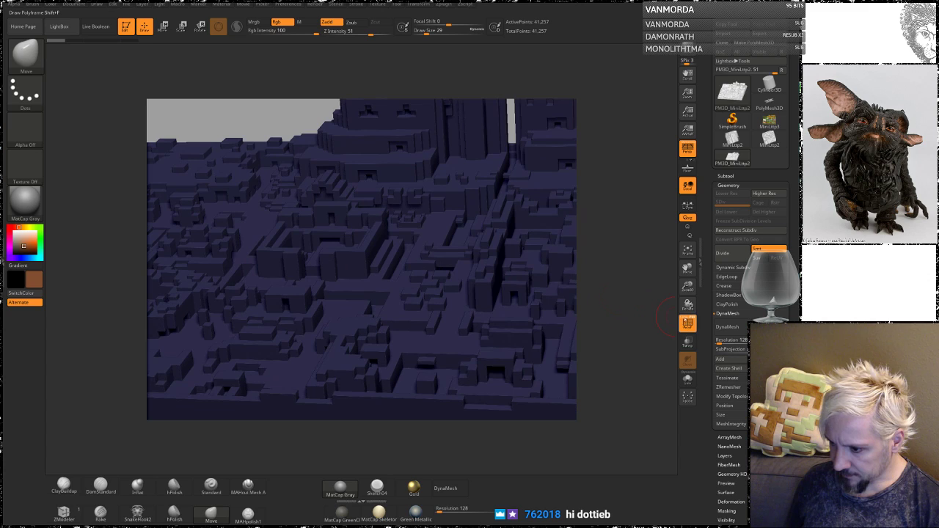
{"action": "left_click", "coordinate": [687, 323]}
{"action": "left_click_drag", "start_coordinate": [625, 289], "coordinate": [582, 91]}
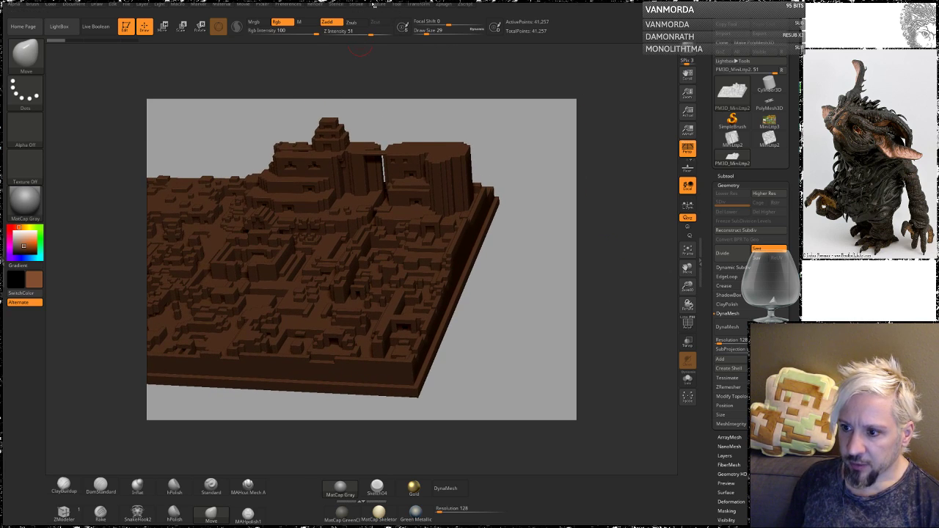
Import the MiniLttp-RGB image from the MiniLttp folder as a texture.
{"action": "left_click", "coordinate": [378, 4]}
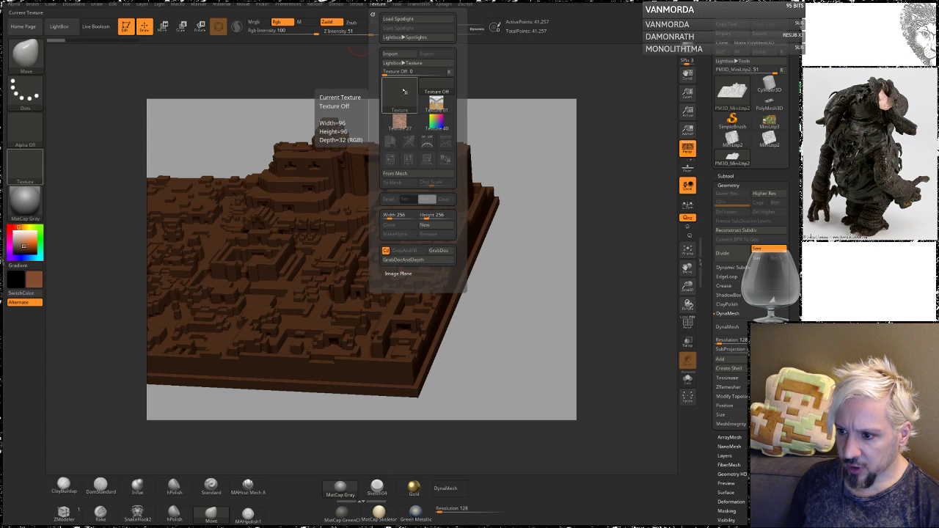
{"action": "left_click", "coordinate": [390, 54]}
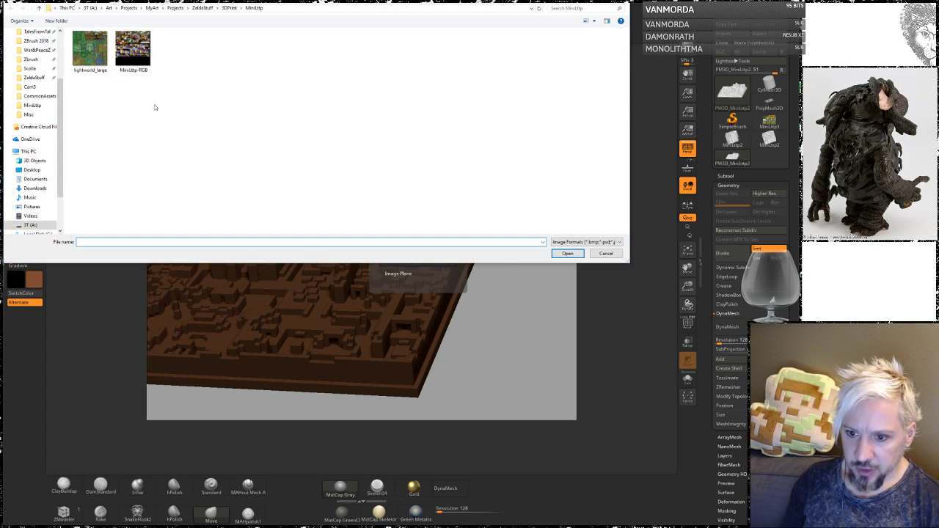
{"action": "left_click", "coordinate": [141, 48]}
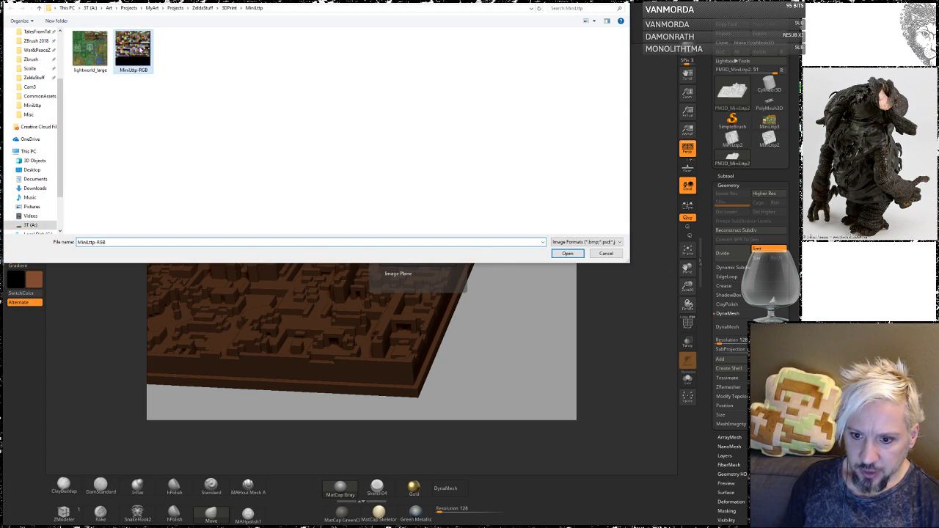
{"action": "left_click", "coordinate": [567, 253]}
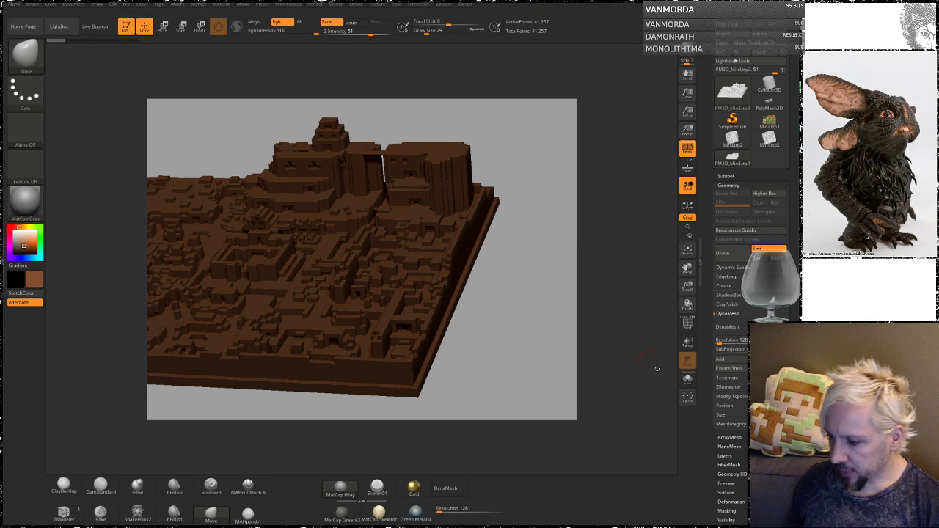
Assign the imported MiniLttp-RGB image as the map mesh's texture map.
{"action": "left_click_drag", "start_coordinate": [712, 412], "coordinate": [712, 168]}
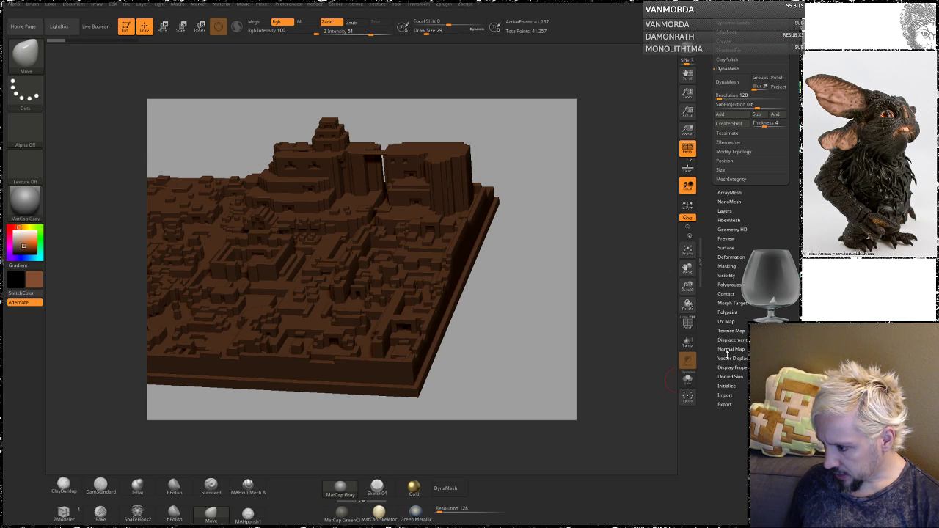
{"action": "left_click", "coordinate": [730, 330]}
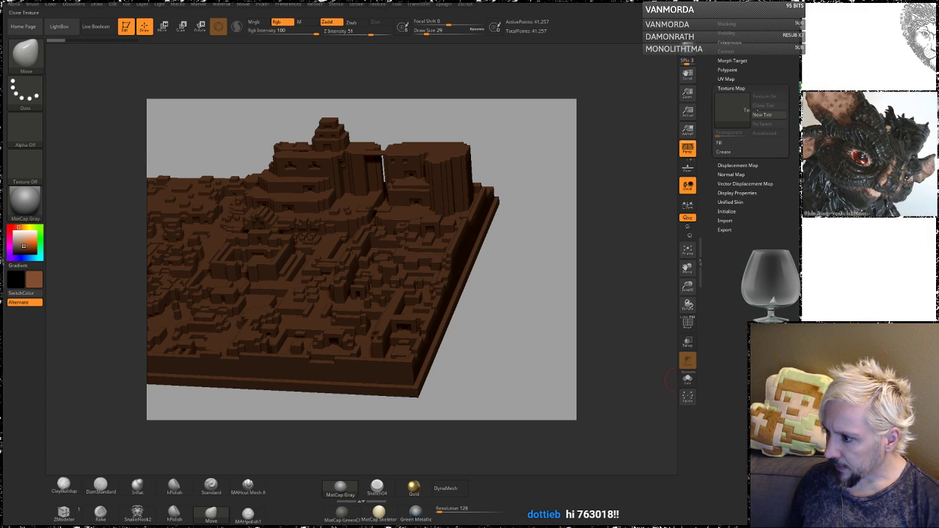
{"action": "left_click", "coordinate": [738, 109]}
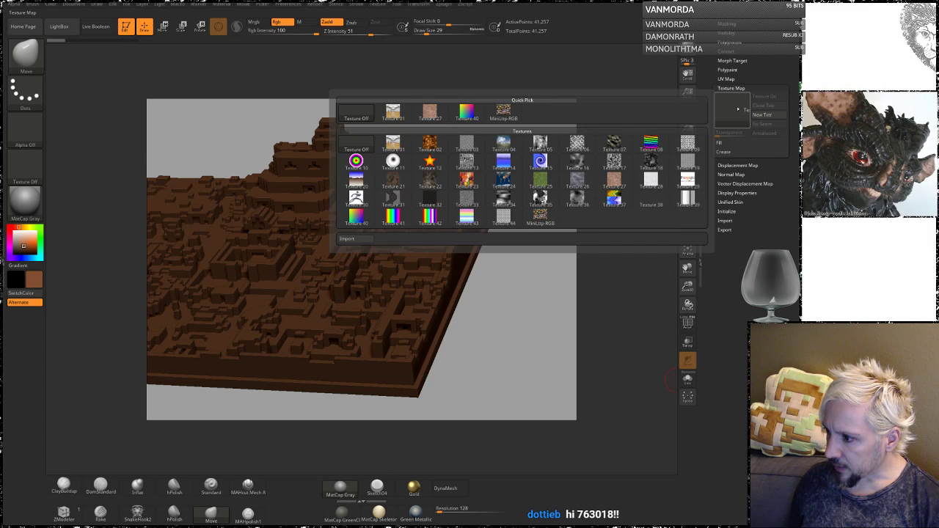
{"action": "left_click", "coordinate": [503, 111]}
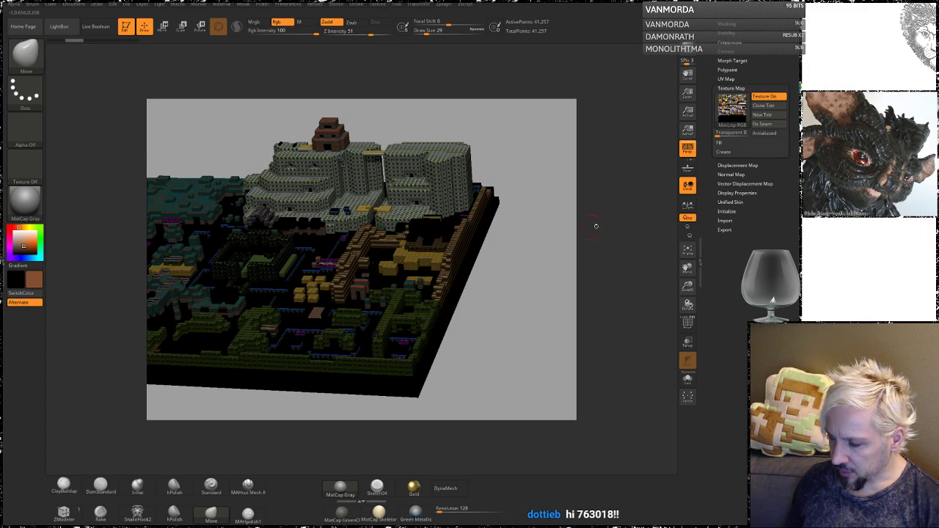
Flip the MiniLttp-RGB texture vertically and reassign it as the map mesh's texture map.
{"action": "left_click", "coordinate": [377, 5]}
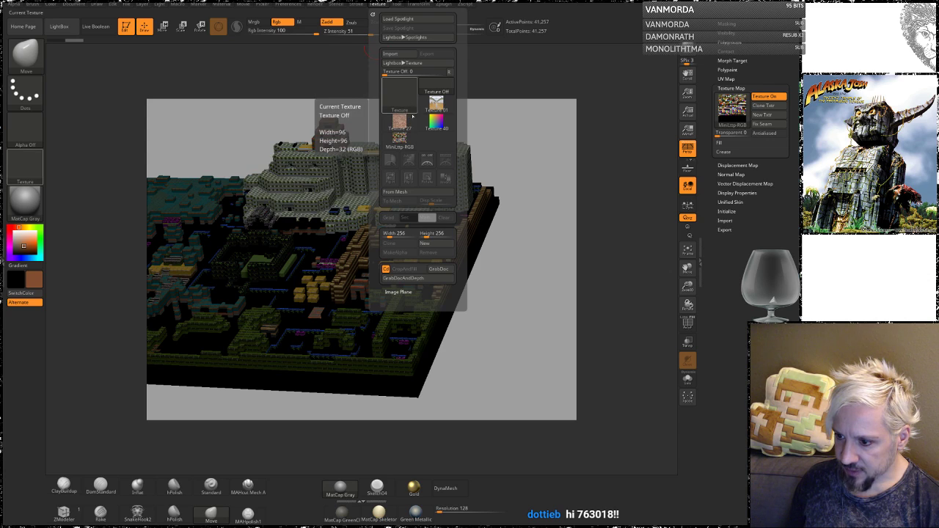
{"action": "left_click", "coordinate": [399, 139]}
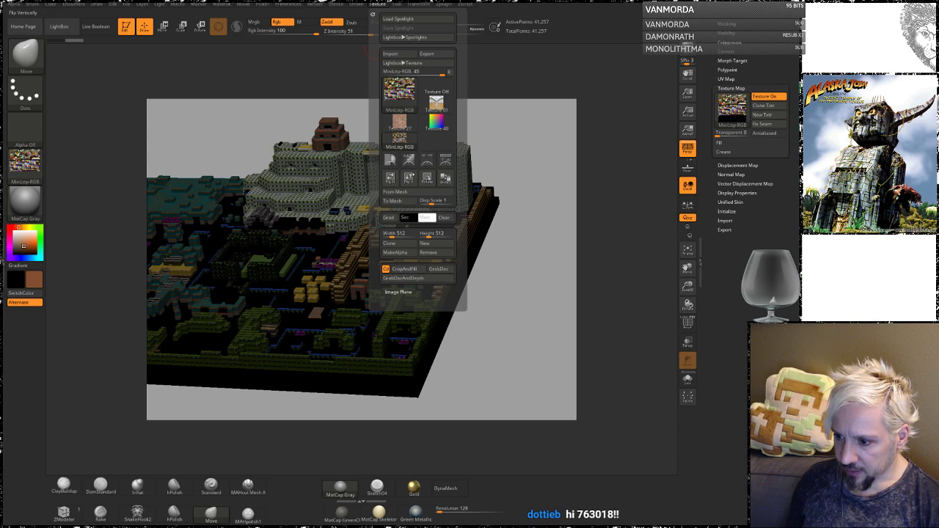
{"action": "left_click", "coordinate": [408, 177]}
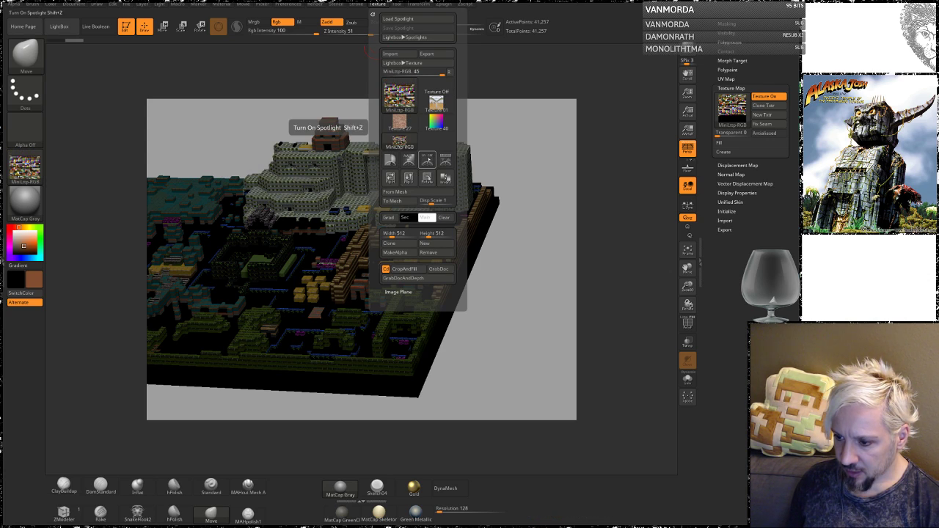
{"action": "left_click", "coordinate": [411, 178]}
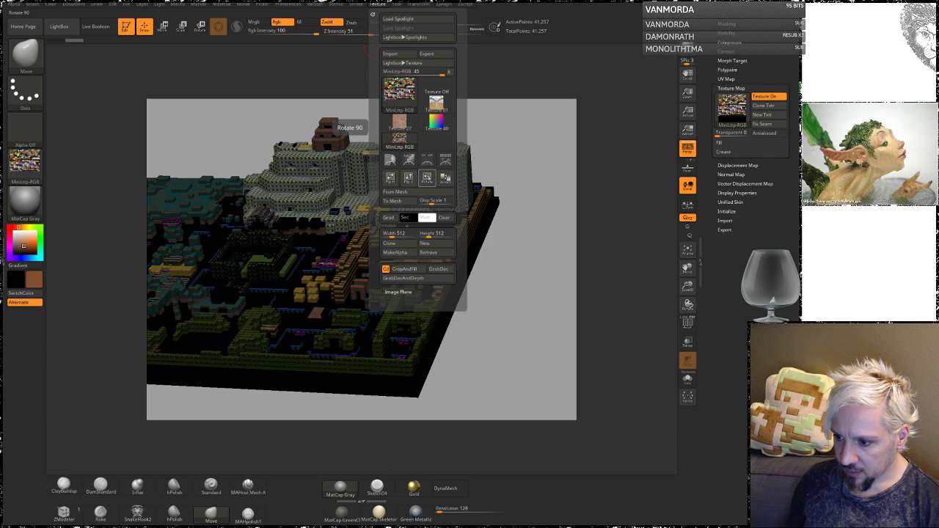
{"action": "left_click", "coordinate": [390, 179]}
{"action": "left_click", "coordinate": [391, 178]}
{"action": "left_click", "coordinate": [409, 178]}
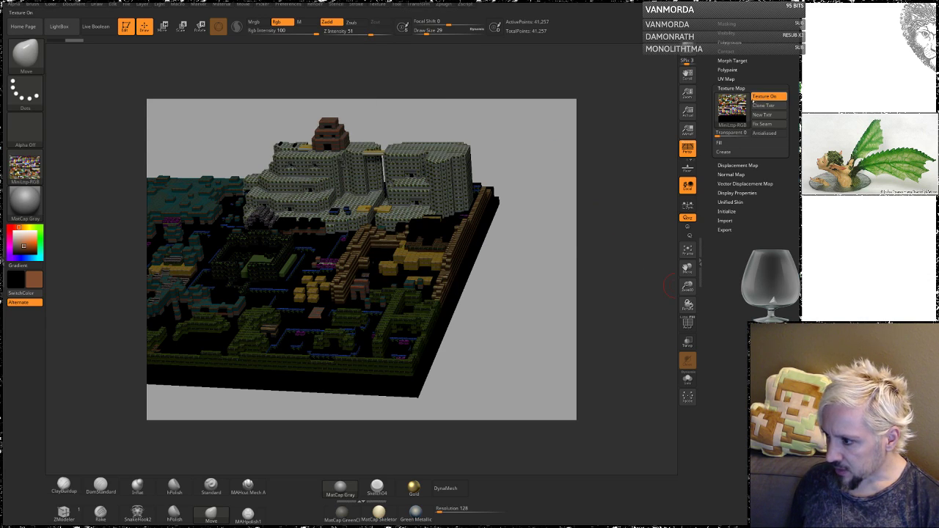
{"action": "left_click", "coordinate": [732, 107]}
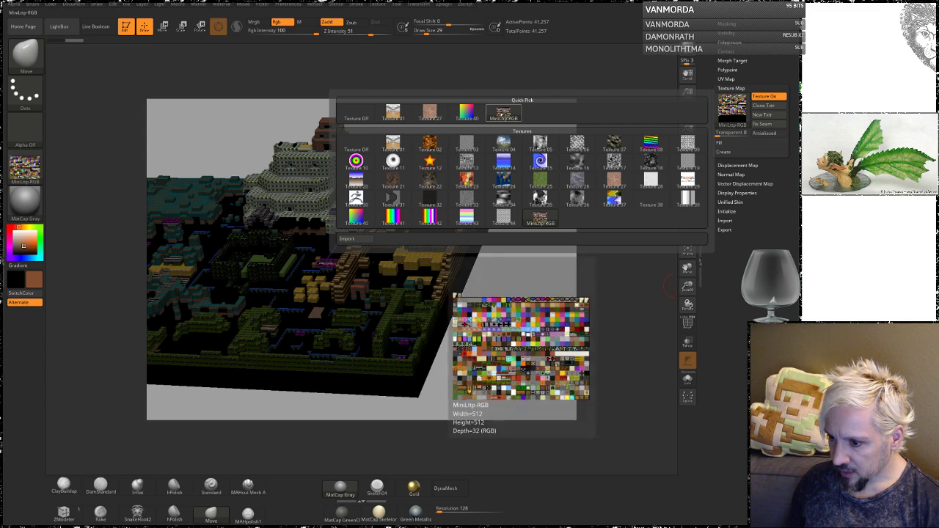
{"action": "left_click", "coordinate": [504, 112]}
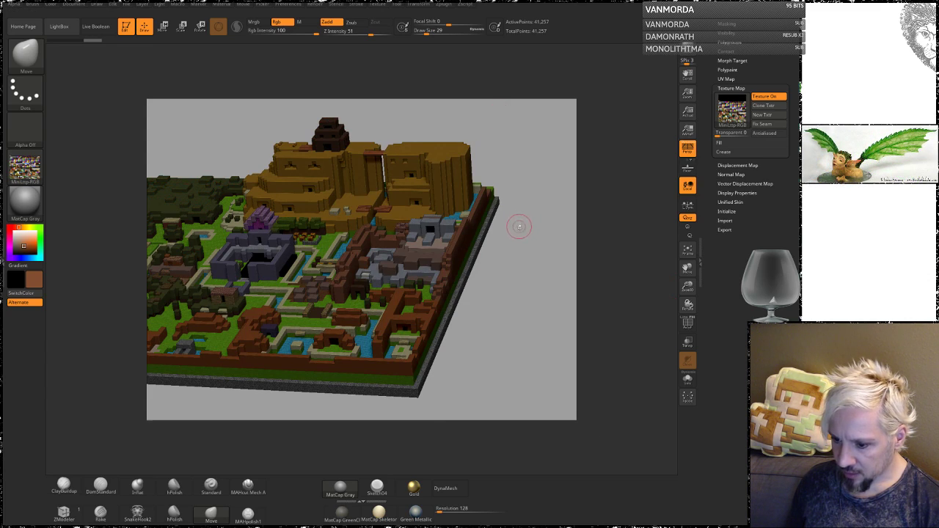
Divide the map mesh into polygroups by topology continuity with Auto Groups.
{"action": "left_click_drag", "start_coordinate": [530, 208], "coordinate": [606, 368]}
{"action": "left_click_drag", "start_coordinate": [623, 221], "coordinate": [492, 333]}
{"action": "left_click_drag", "start_coordinate": [643, 287], "coordinate": [635, 213]}
{"action": "left_click_drag", "start_coordinate": [633, 350], "coordinate": [587, 189], "text": "alt"}
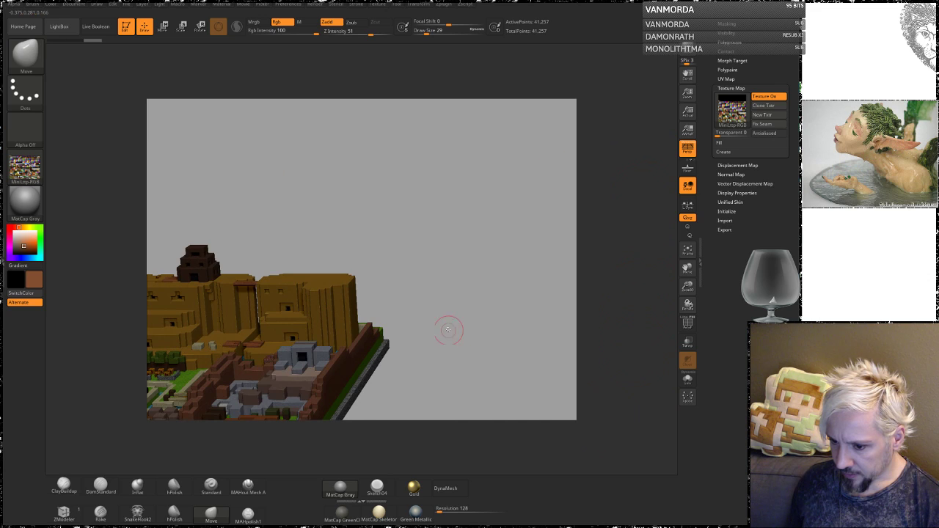
{"action": "left_click_drag", "start_coordinate": [455, 325], "coordinate": [599, 147]}
{"action": "left_click_drag", "start_coordinate": [550, 283], "coordinate": [261, 202]}
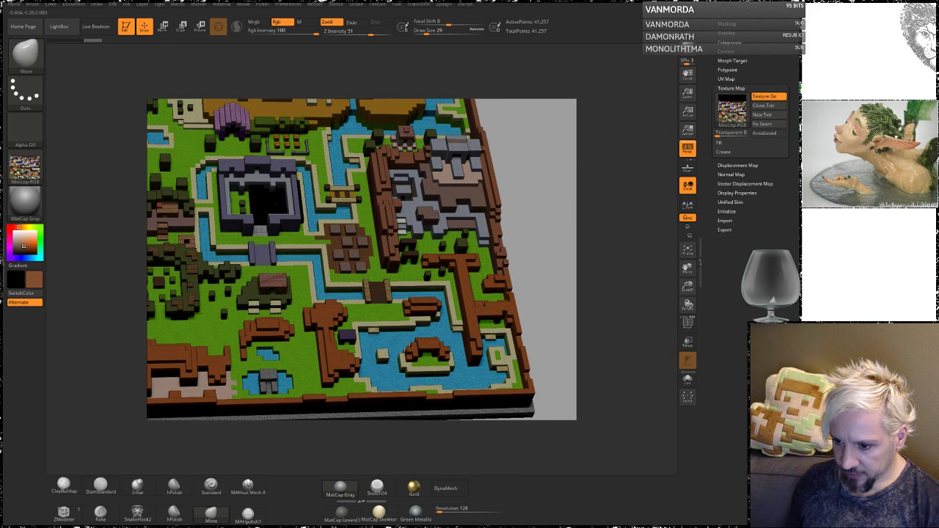
{"action": "key", "text": "ctrl+shift"}
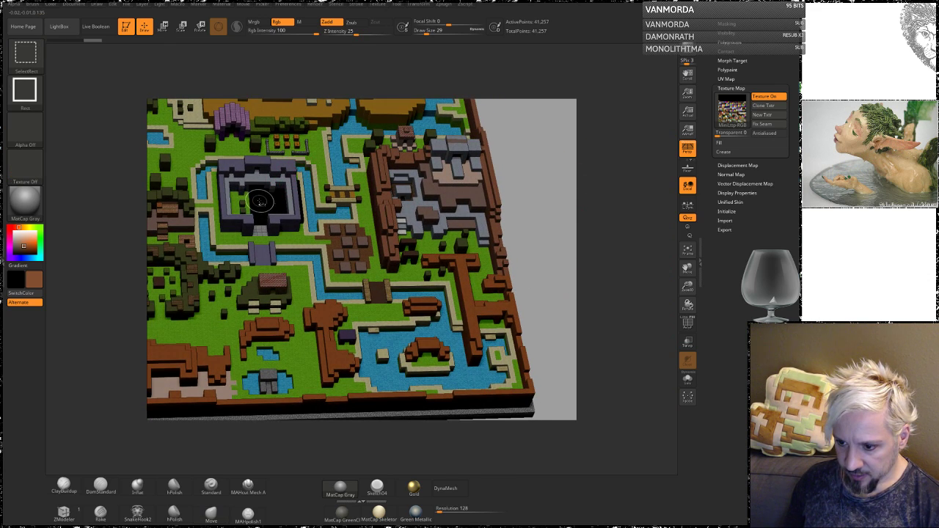
{"action": "left_click_drag", "start_coordinate": [265, 202], "coordinate": [276, 201]}
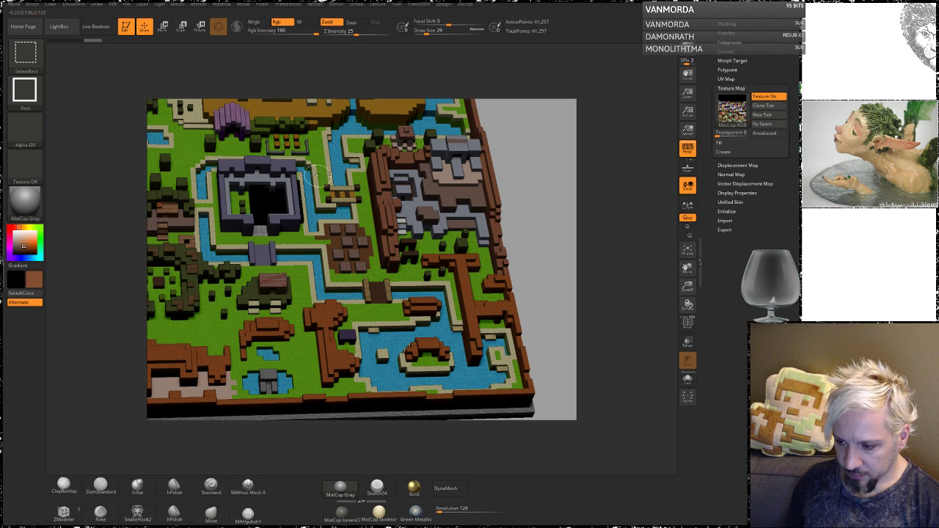
{"action": "left_click_drag", "start_coordinate": [760, 50], "coordinate": [752, 194]}
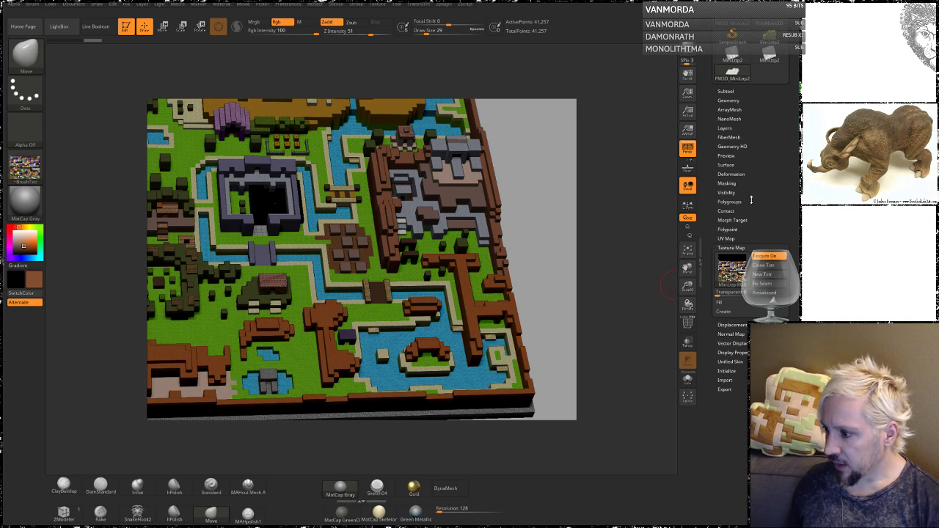
{"action": "left_click", "coordinate": [723, 202]}
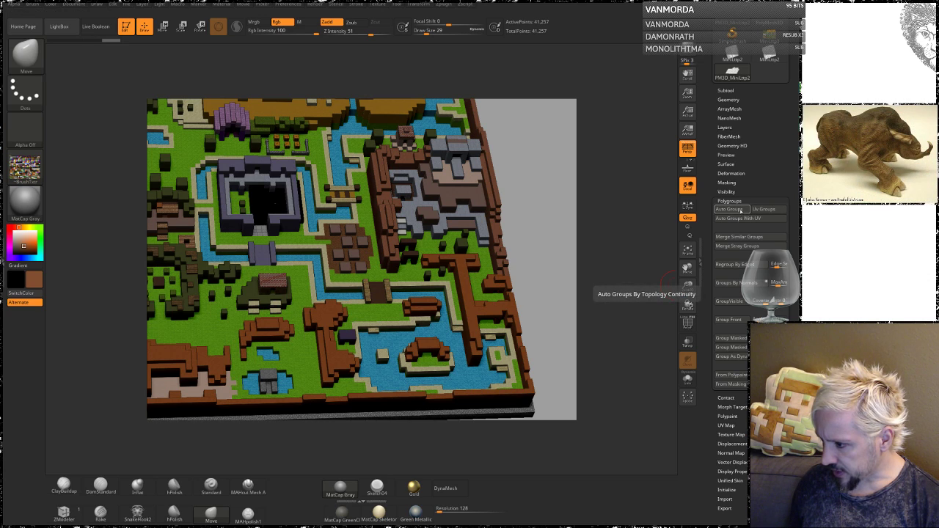
Isolate the black box in the castle courtyard by hiding all other polygroups of the map.
{"action": "key", "text": "ctrl+shift"}
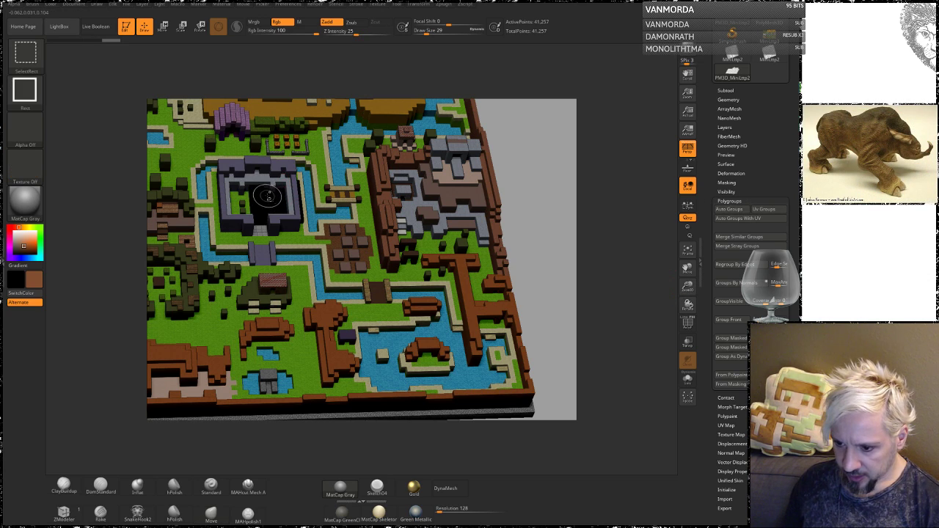
{"action": "left_click", "coordinate": [264, 201], "text": "ctrl+alt+shift"}
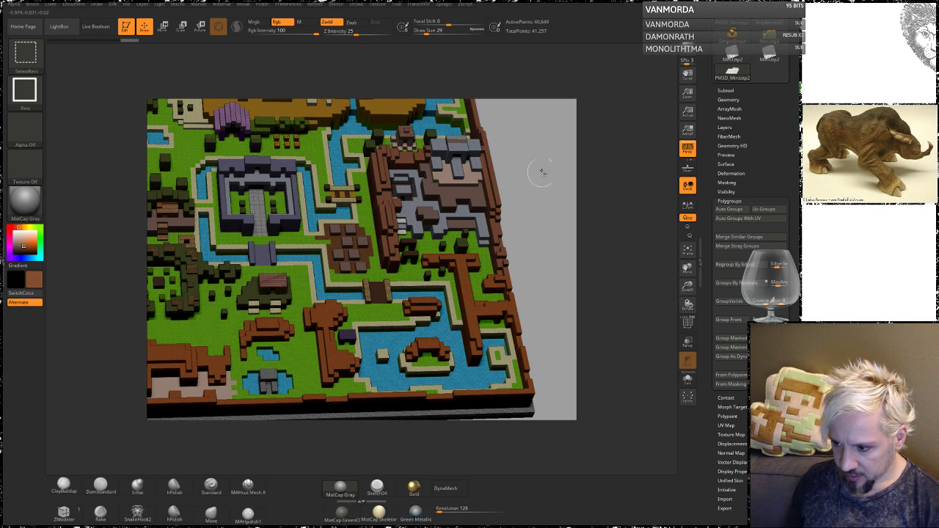
{"action": "left_click_drag", "start_coordinate": [544, 170], "coordinate": [541, 164], "text": "ctrl+shift"}
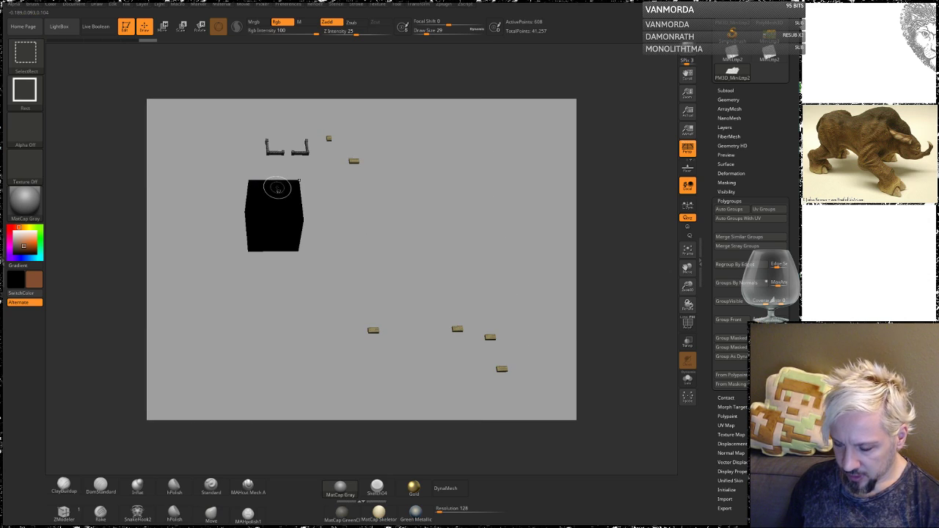
{"action": "left_click", "coordinate": [275, 190], "text": "ctrl+alt+shift"}
{"action": "left_click_drag", "start_coordinate": [482, 174], "coordinate": [507, 195], "text": "ctrl+shift"}
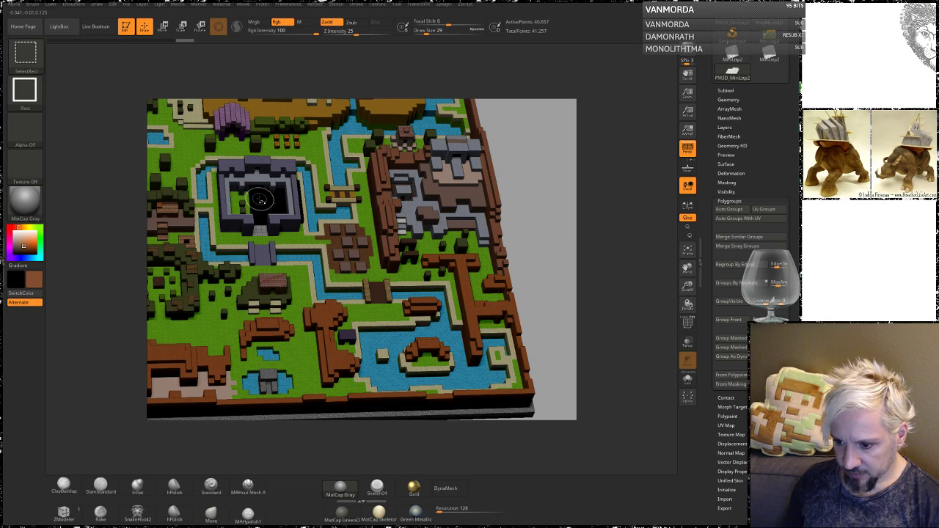
{"action": "left_click", "coordinate": [261, 199], "text": "ctrl+shift"}
{"action": "left_click", "coordinate": [261, 198], "text": "ctrl+shift"}
{"action": "left_click_drag", "start_coordinate": [308, 192], "coordinate": [654, 173]}
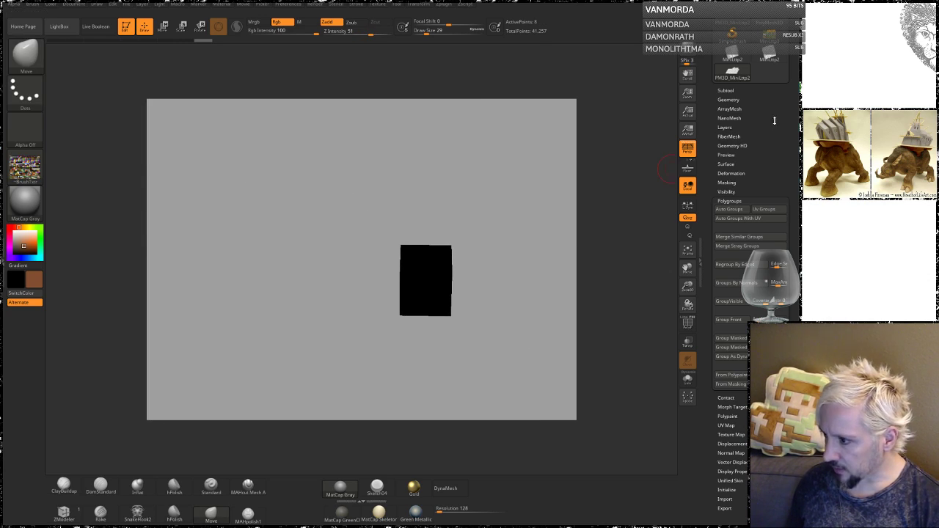
Split the hidden map geometry into its own subtool and delete the subtool containing the black box.
{"action": "left_click", "coordinate": [731, 91]}
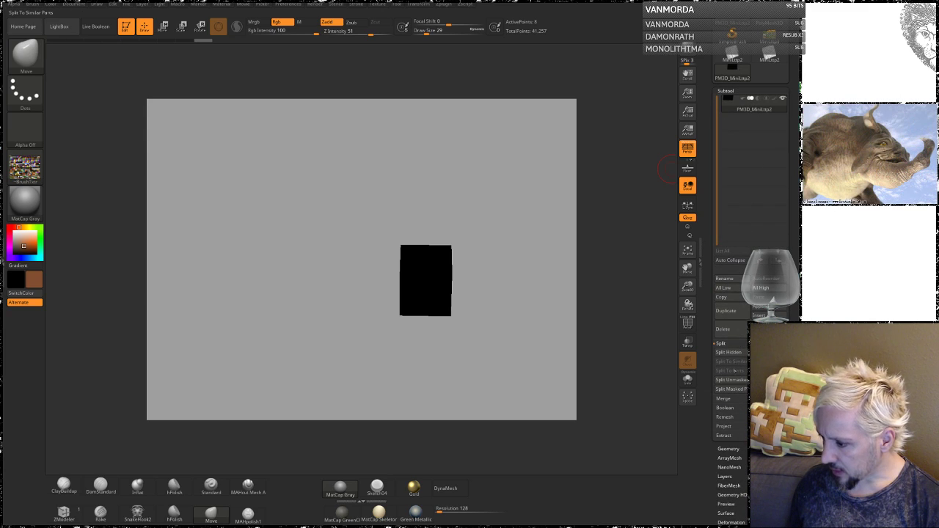
{"action": "left_click", "coordinate": [721, 352]}
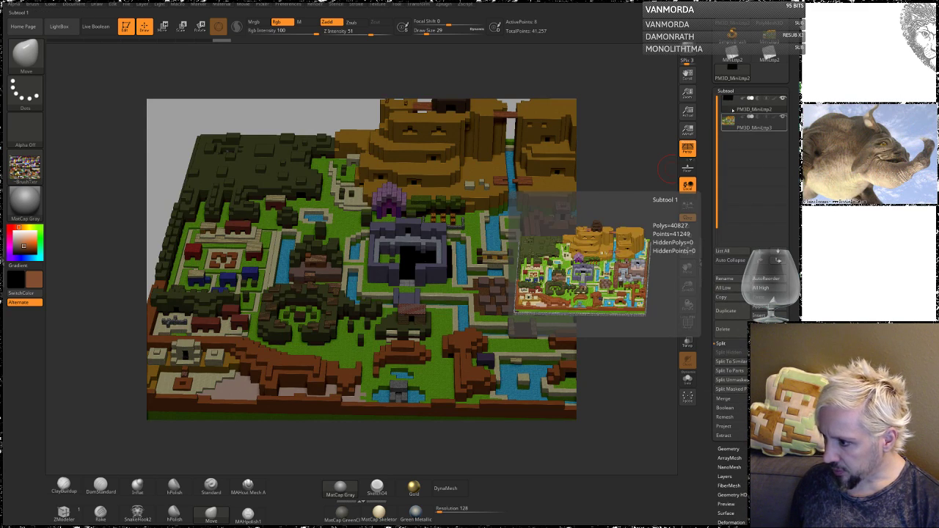
{"action": "left_click", "coordinate": [724, 328]}
{"action": "left_click", "coordinate": [660, 345]}
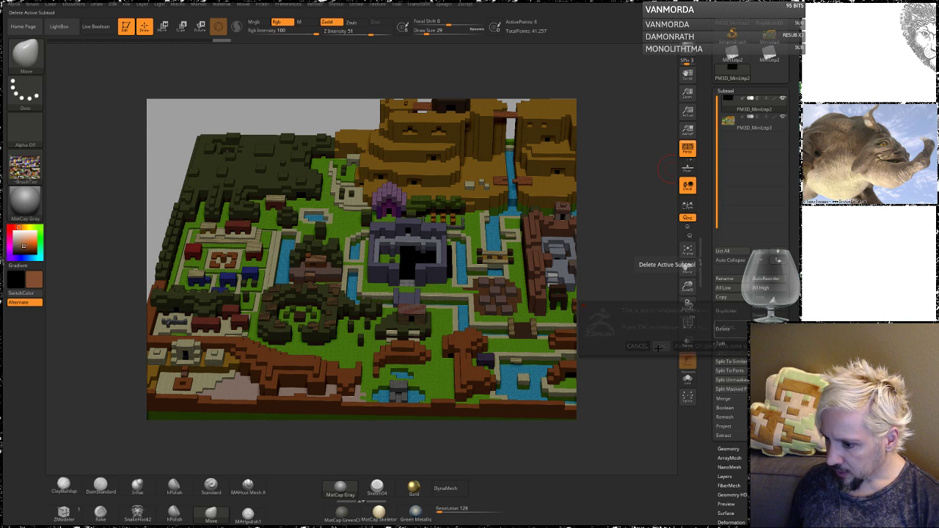
{"action": "left_click_drag", "start_coordinate": [568, 213], "coordinate": [564, 252]}
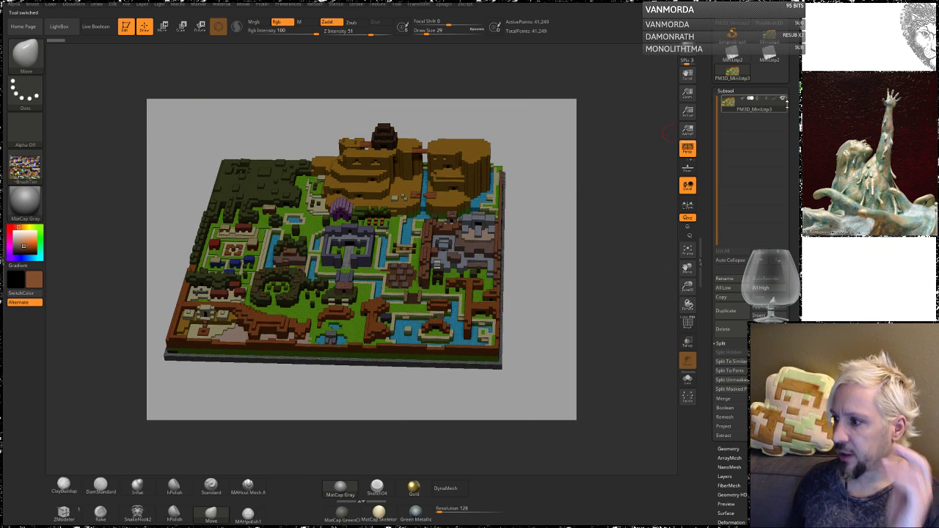
Save the cleaned, textured map as the tool MiniLttp2 in the MiniLttp folder, replacing the existing file.
{"action": "left_click_drag", "start_coordinate": [793, 117], "coordinate": [789, 180]}
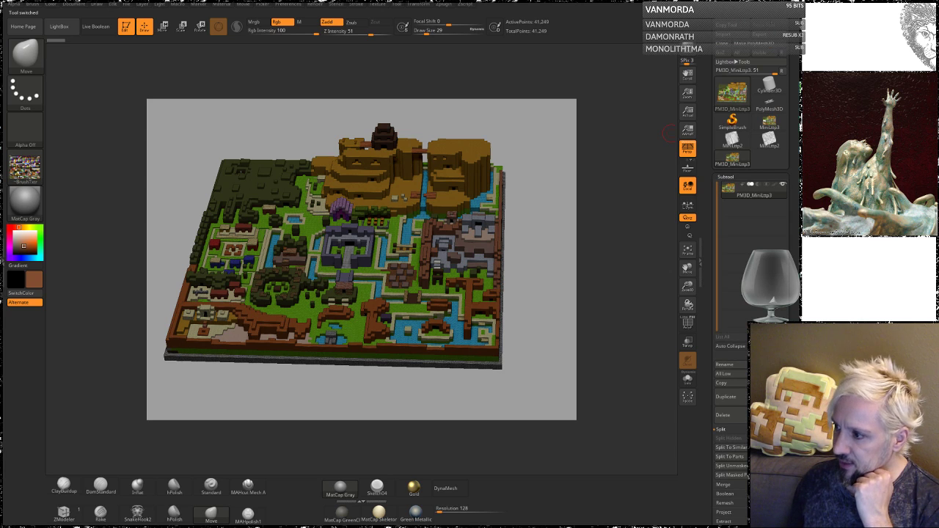
{"action": "left_click", "coordinate": [768, 20]}
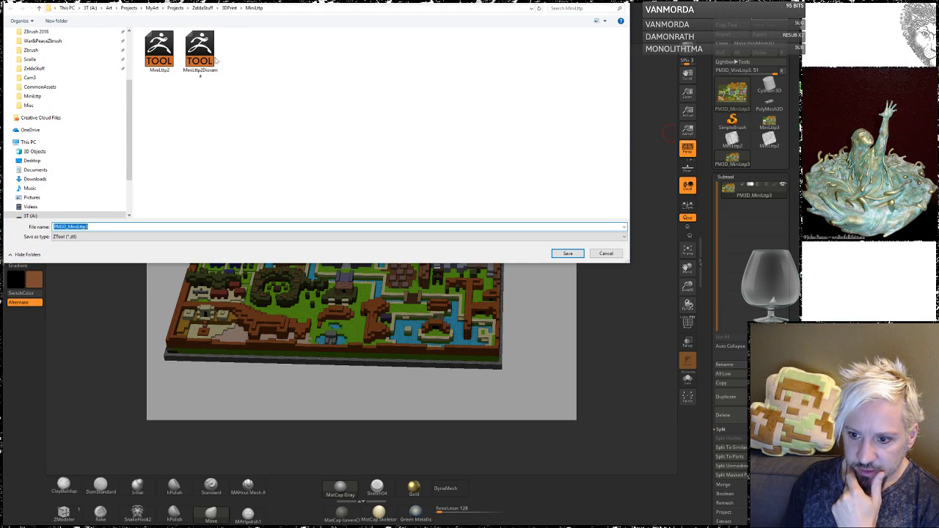
{"action": "left_click", "coordinate": [159, 51]}
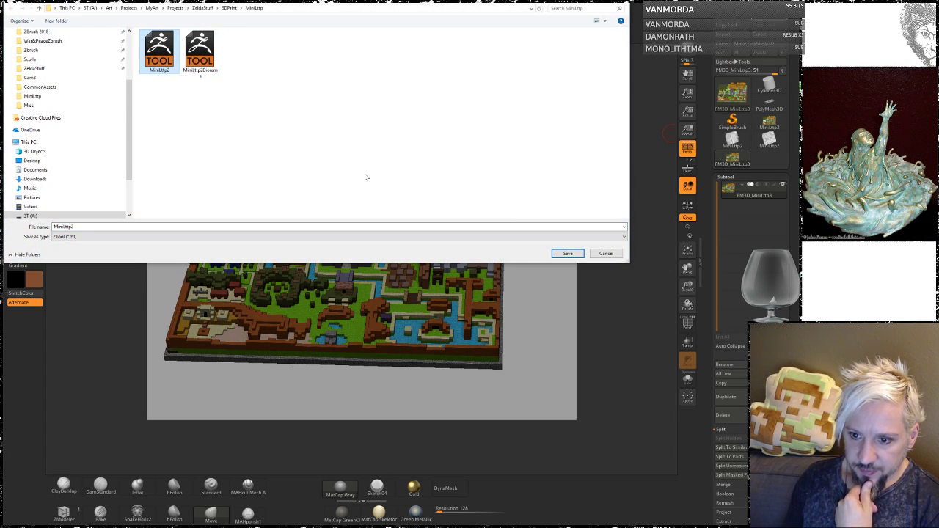
{"action": "left_click", "coordinate": [566, 253]}
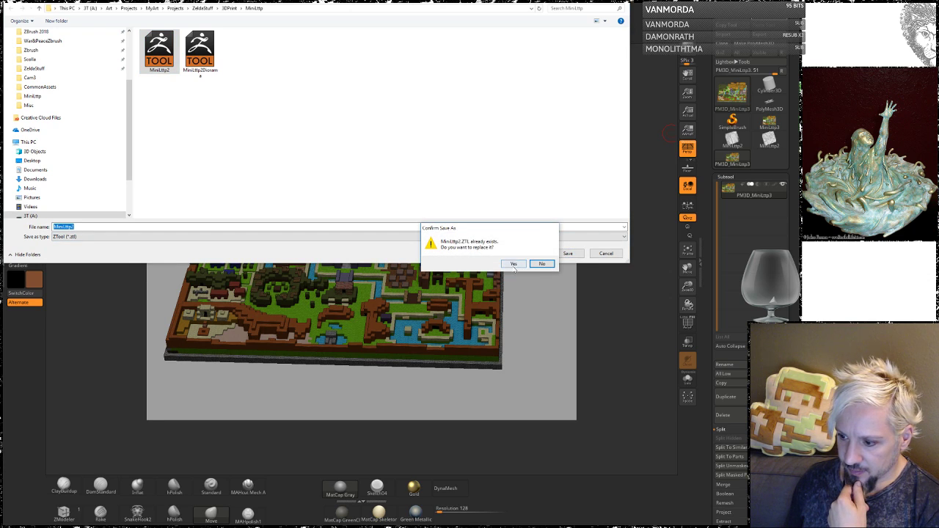
{"action": "left_click", "coordinate": [512, 264]}
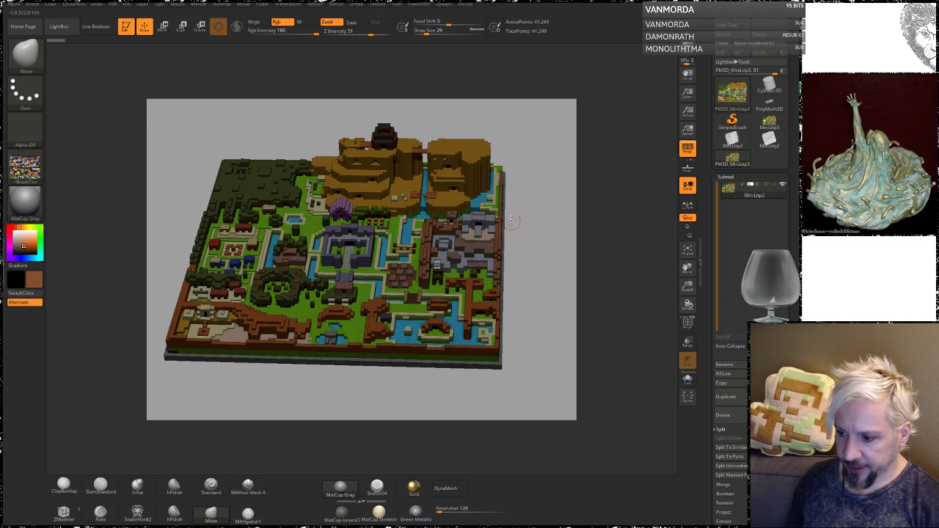
Examine the textured map up close around the bridges, castle courtyard, stone ruins and lake corner.
{"action": "left_click_drag", "start_coordinate": [538, 222], "coordinate": [597, 218]}
{"action": "left_click_drag", "start_coordinate": [612, 311], "coordinate": [606, 266]}
{"action": "left_click_drag", "start_coordinate": [616, 328], "coordinate": [608, 289]}
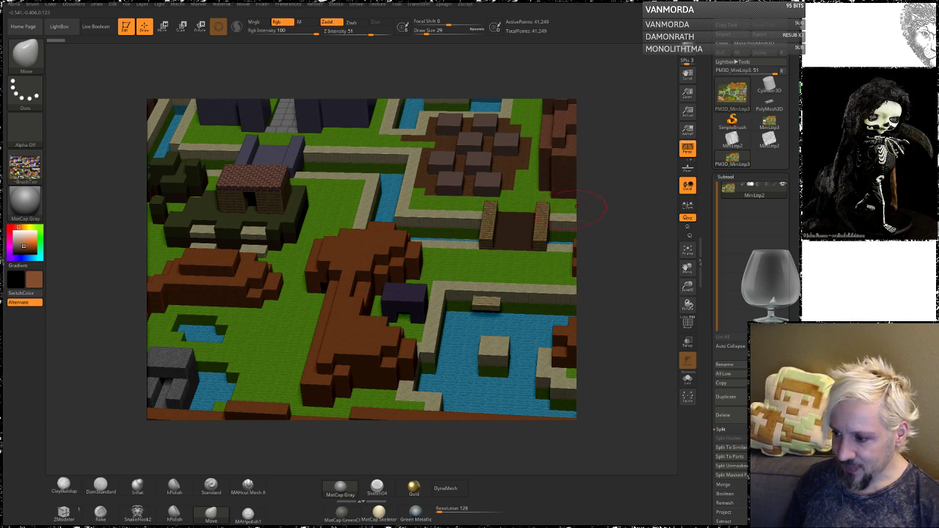
{"action": "left_click_drag", "start_coordinate": [605, 227], "coordinate": [589, 205]}
{"action": "left_click_drag", "start_coordinate": [572, 270], "coordinate": [670, 204]}
{"action": "left_click_drag", "start_coordinate": [108, 264], "coordinate": [161, 433]}
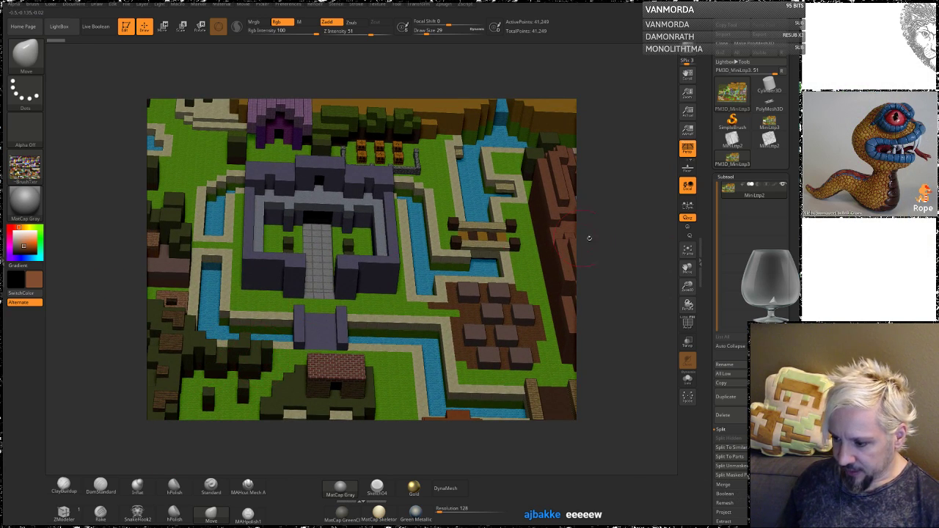
{"action": "left_click_drag", "start_coordinate": [581, 237], "coordinate": [531, 141]}
{"action": "left_click_drag", "start_coordinate": [588, 223], "coordinate": [598, 282]}
{"action": "left_click_drag", "start_coordinate": [616, 225], "coordinate": [467, 176]}
{"action": "left_click_drag", "start_coordinate": [600, 254], "coordinate": [522, 184], "text": "alt"}
{"action": "left_click_drag", "start_coordinate": [444, 191], "coordinate": [514, 294], "text": "alt"}
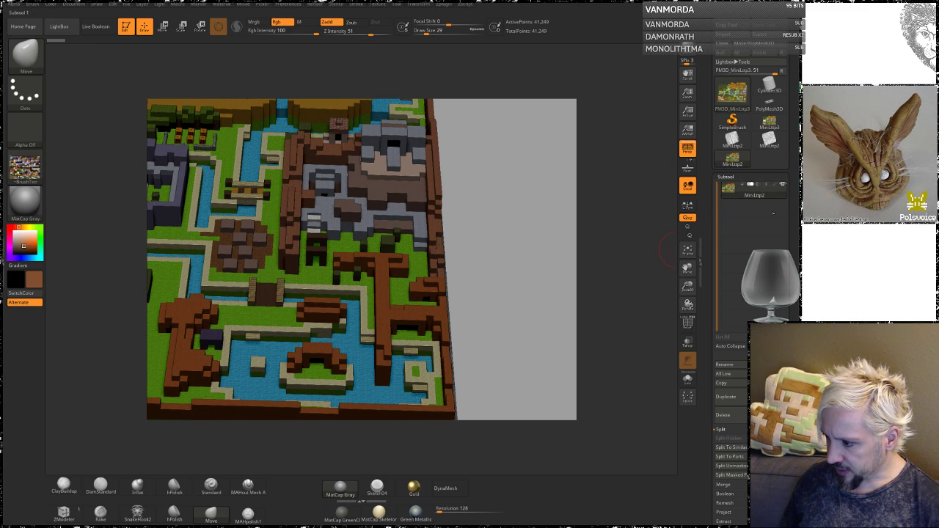
{"action": "left_click_drag", "start_coordinate": [794, 257], "coordinate": [780, 188]}
{"action": "left_click_drag", "start_coordinate": [721, 410], "coordinate": [721, 365]}
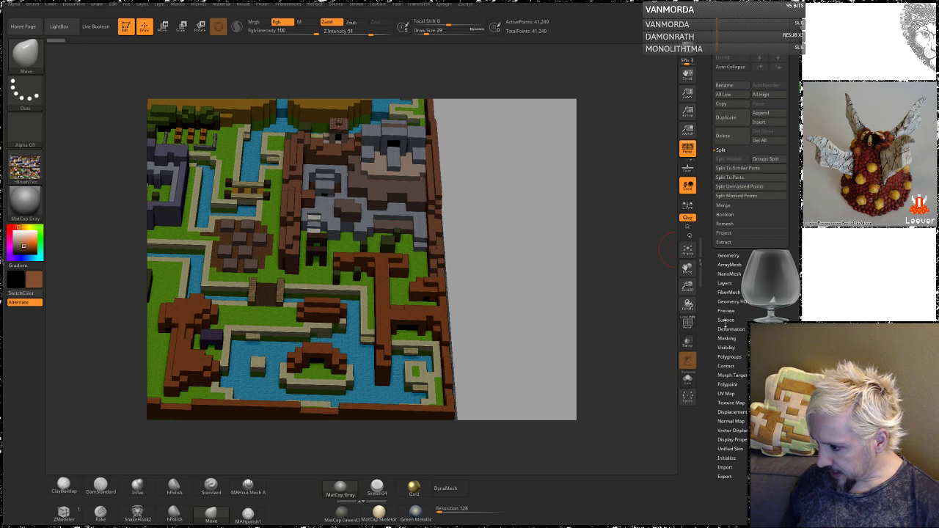
Try to create polypaint from the texture on the undivided map and check the colours around the castle and dirt field.
{"action": "left_click", "coordinate": [726, 385]}
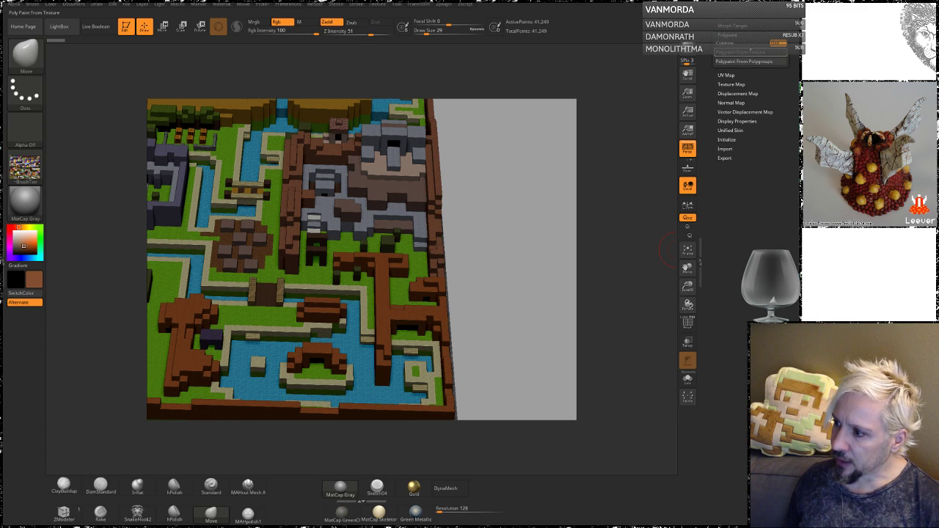
{"action": "left_click", "coordinate": [745, 53]}
{"action": "left_click_drag", "start_coordinate": [497, 208], "coordinate": [517, 267]}
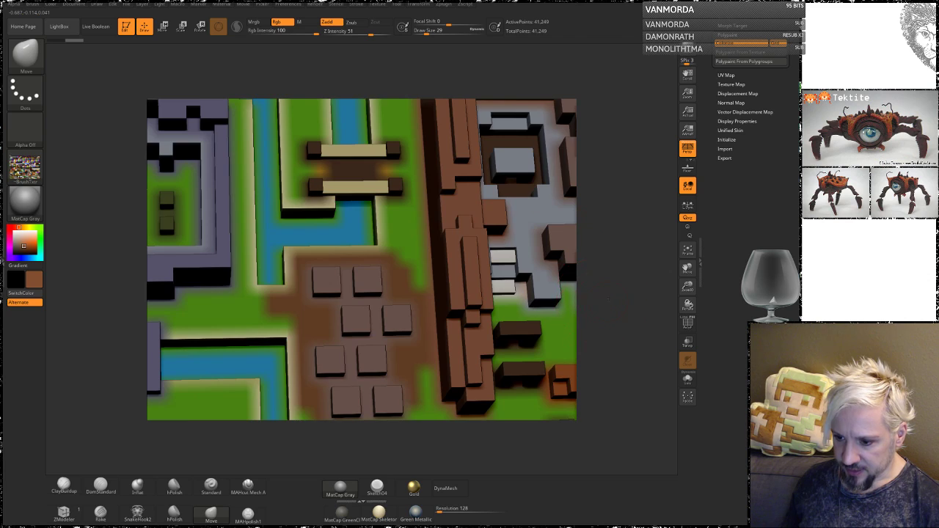
{"action": "left_click_drag", "start_coordinate": [617, 302], "coordinate": [588, 226], "text": "alt"}
{"action": "left_click_drag", "start_coordinate": [614, 276], "coordinate": [632, 345], "text": "alt"}
{"action": "left_click_drag", "start_coordinate": [590, 186], "coordinate": [605, 212]}
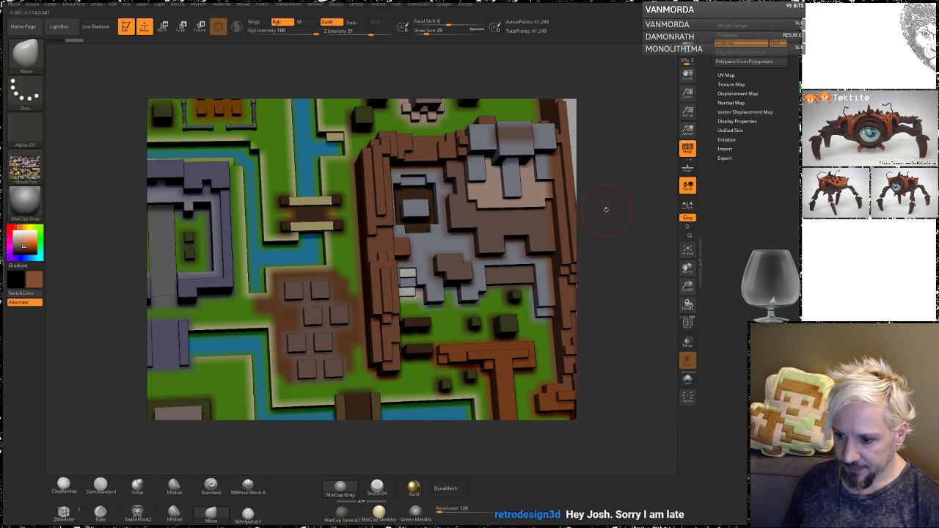
{"action": "left_click_drag", "start_coordinate": [634, 216], "coordinate": [633, 254]}
Divide the map mesh once to subdivision level 2 and show its polyframe to check the mesh around the castle and channels.
{"action": "scroll", "coordinate": [744, 105], "scroll_direction": "up", "scroll_amount": 5}
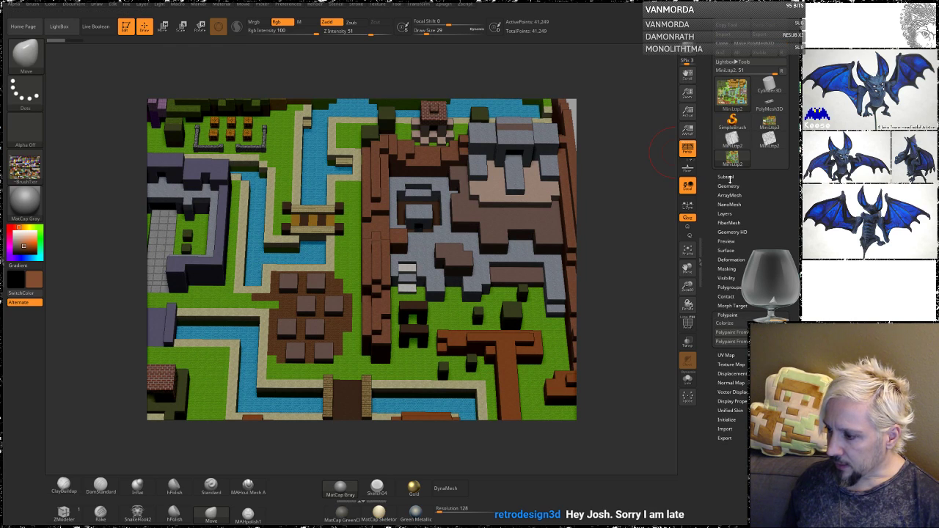
{"action": "left_click", "coordinate": [729, 186]}
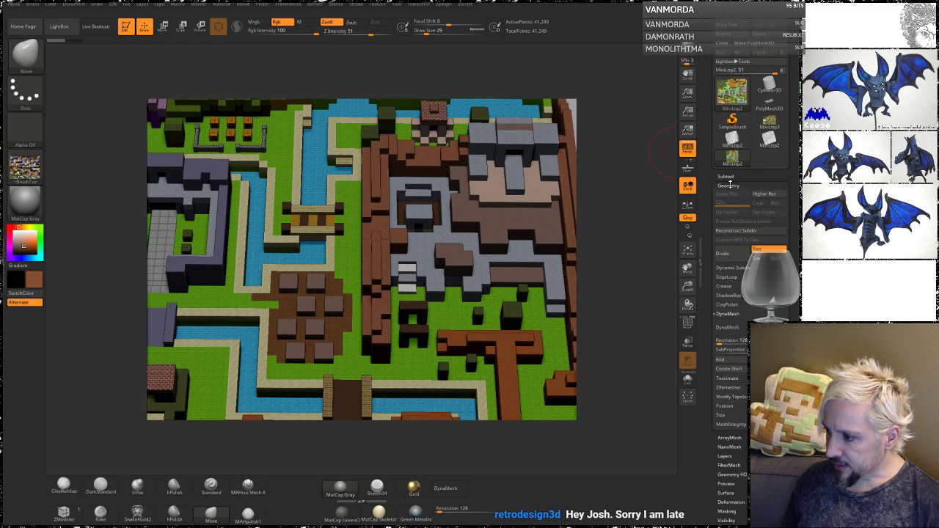
{"action": "scroll", "coordinate": [770, 184], "scroll_direction": "down", "scroll_amount": 3}
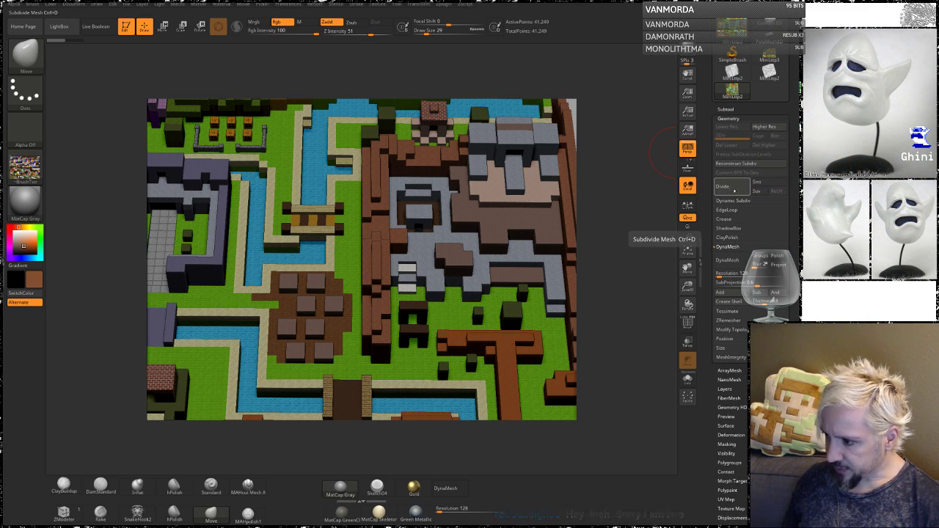
{"action": "left_click", "coordinate": [736, 188]}
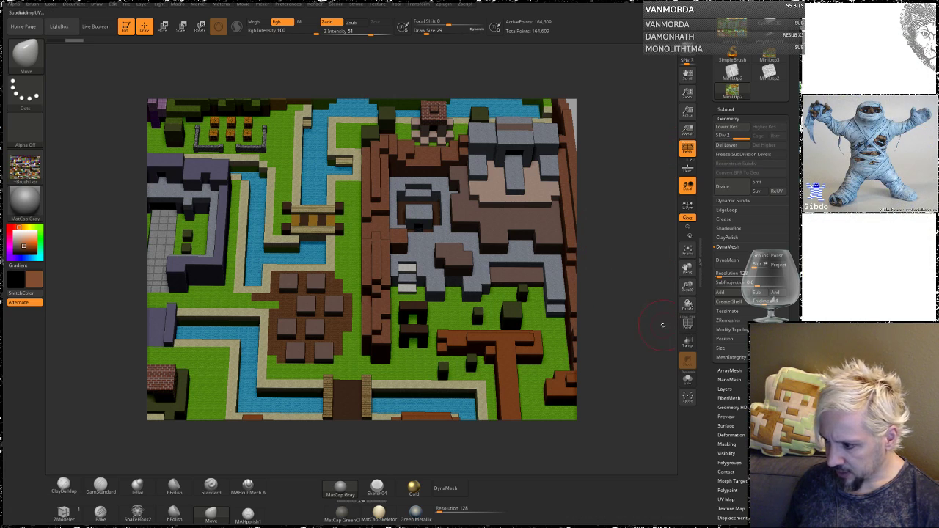
{"action": "left_click", "coordinate": [688, 327]}
{"action": "left_click_drag", "start_coordinate": [623, 301], "coordinate": [666, 337], "text": "alt"}
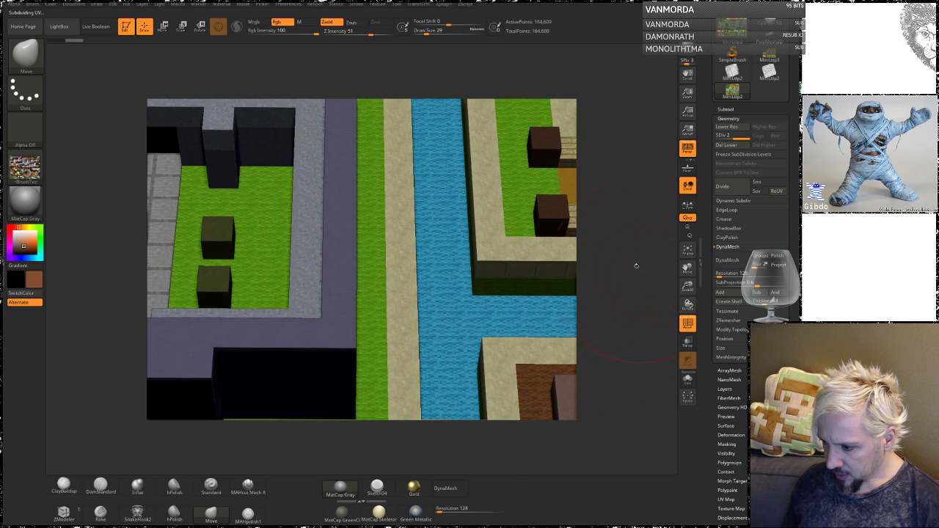
{"action": "left_click_drag", "start_coordinate": [638, 292], "coordinate": [664, 306]}
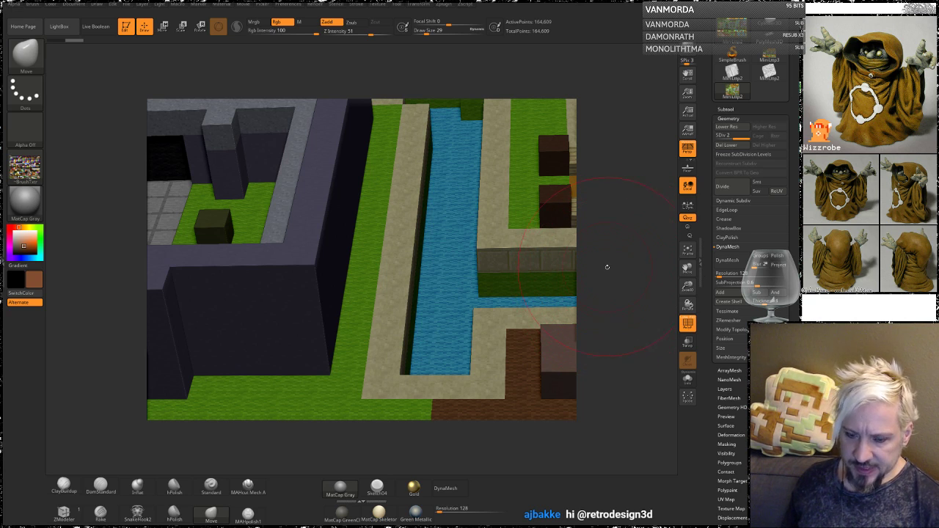
{"action": "left_click_drag", "start_coordinate": [633, 275], "coordinate": [598, 196], "text": "alt"}
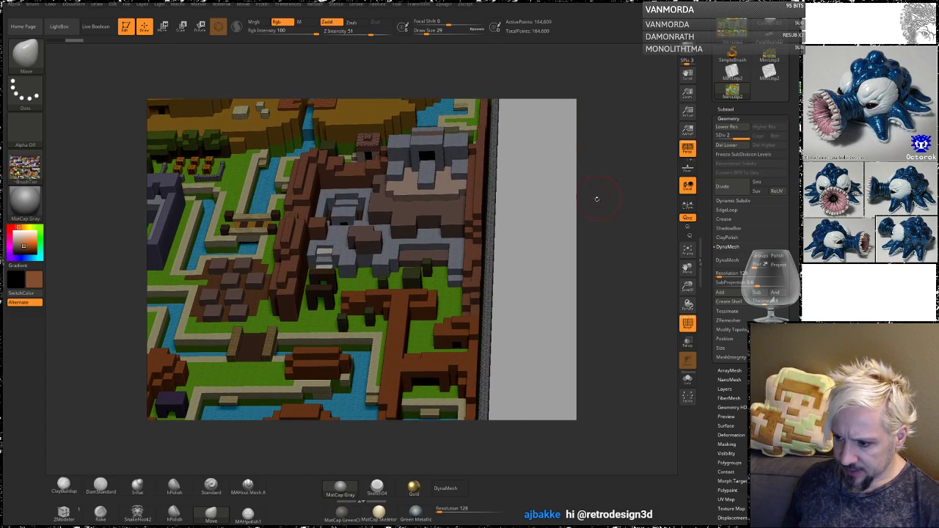
{"action": "mouse_move", "coordinate": [555, 260]}
{"action": "left_mouse_down"}
{"action": "mouse_move", "coordinate": [553, 241]}
{"action": "mouse_move", "coordinate": [568, 281]}
{"action": "mouse_move", "coordinate": [563, 255]}
{"action": "mouse_move", "coordinate": [585, 241]}
{"action": "mouse_move", "coordinate": [597, 330]}
{"action": "mouse_move", "coordinate": [586, 328]}
{"action": "left_mouse_up"}
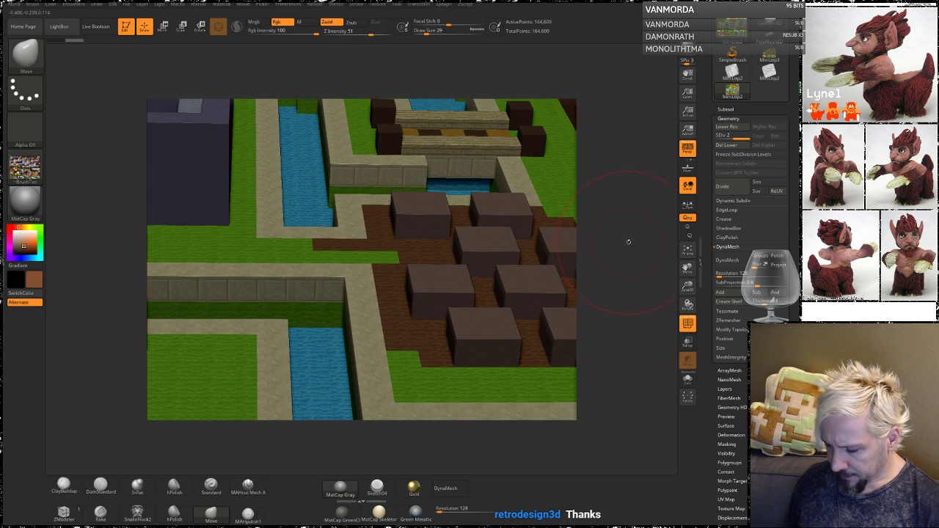
Divide the map mesh three more times to reach subdivision level 5.
{"action": "left_click", "coordinate": [731, 187]}
{"action": "left_click", "coordinate": [731, 188]}
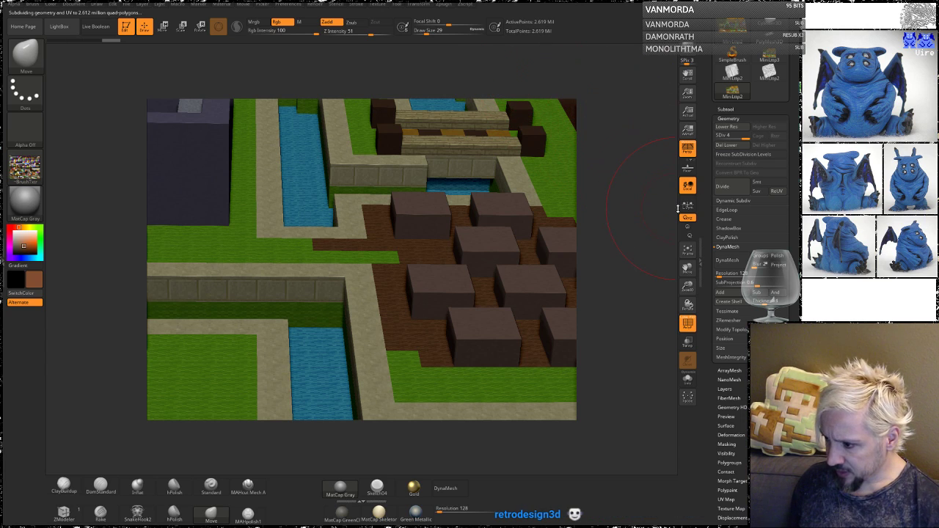
{"action": "left_click", "coordinate": [728, 188]}
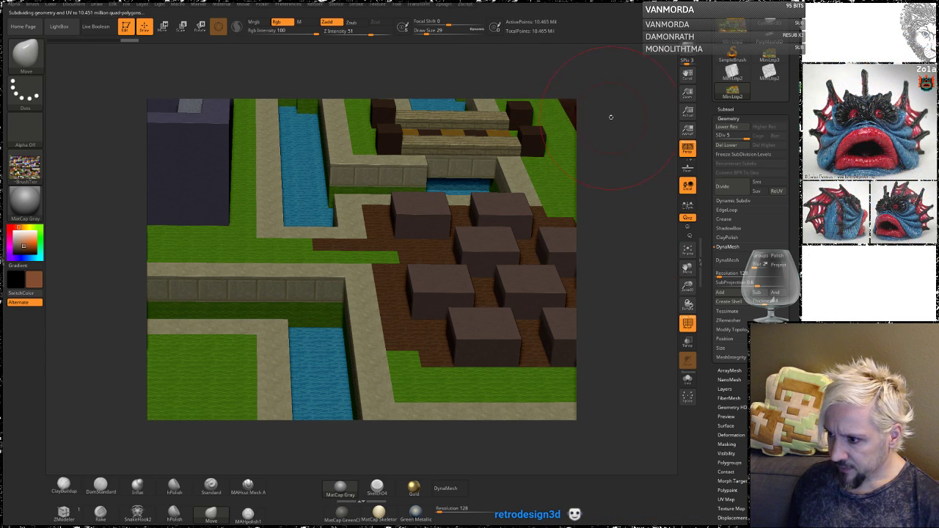
{"action": "left_click_drag", "start_coordinate": [623, 158], "coordinate": [642, 303]}
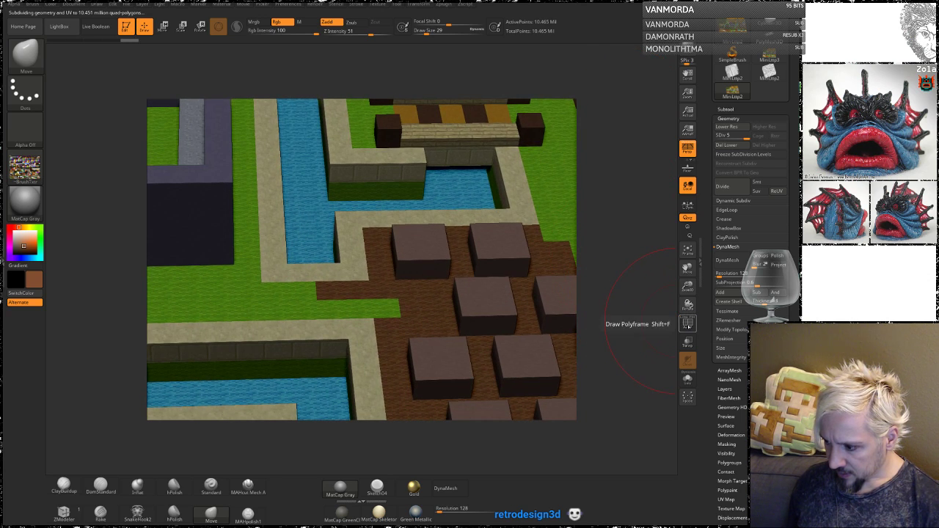
{"action": "mouse_move", "coordinate": [632, 281]}
{"action": "left_mouse_down", "text": "alt"}
{"action": "mouse_move", "coordinate": [608, 197]}
{"action": "mouse_move", "coordinate": [648, 231]}
{"action": "left_mouse_up", "text": "alt"}
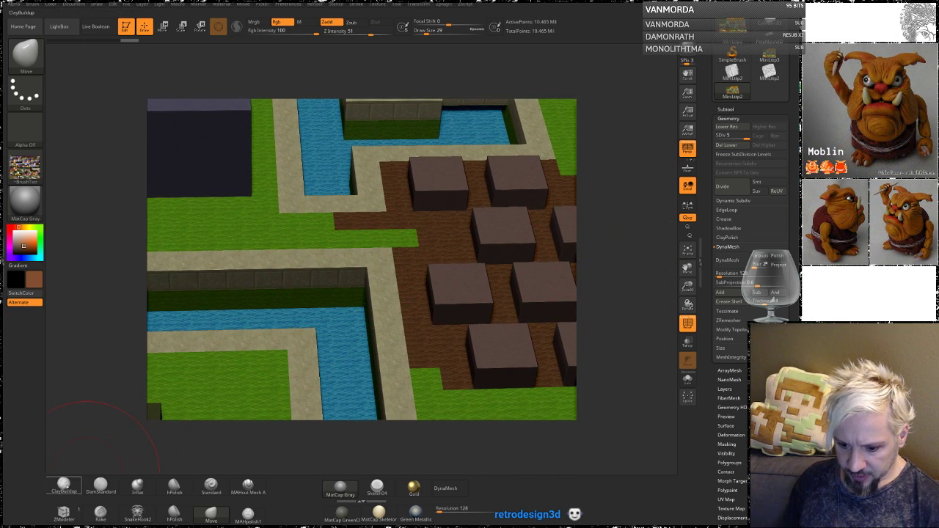
Try a ClayBuildup stroke along the stone edge of the water channel beside the dirt field and undo it.
{"action": "key", "text": "b"}
{"action": "key", "text": "c"}
{"action": "key", "text": "b"}
{"action": "key", "text": "space"}
{"action": "mouse_move", "coordinate": [381, 259]}
{"action": "left_mouse_down"}
{"action": "mouse_move", "coordinate": [317, 253]}
{"action": "mouse_move", "coordinate": [253, 265]}
{"action": "left_mouse_up"}
{"action": "mouse_move", "coordinate": [597, 225]}
{"action": "left_mouse_down"}
{"action": "mouse_move", "coordinate": [630, 247]}
{"action": "mouse_move", "coordinate": [603, 224]}
{"action": "mouse_move", "coordinate": [615, 223]}
{"action": "left_mouse_up"}
{"action": "key", "text": "ctrl+z"}
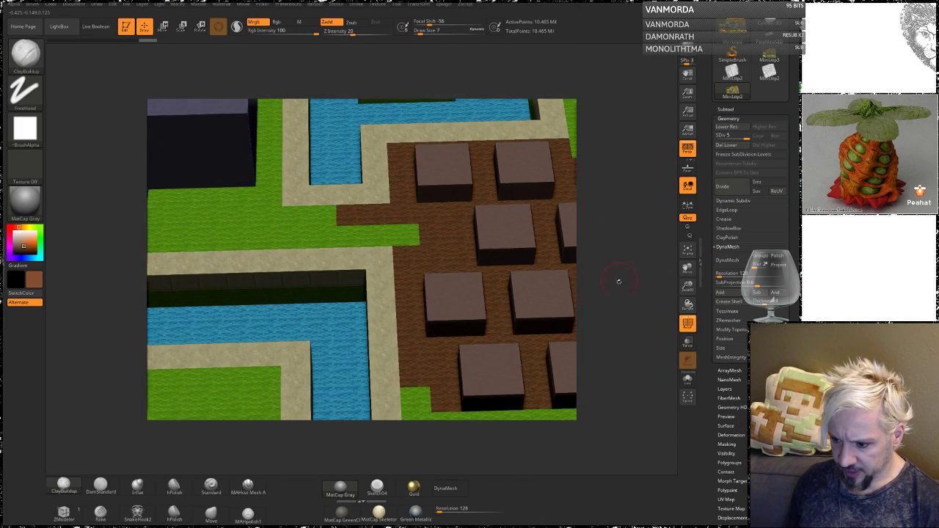
{"action": "key", "text": "ctrl+z"}
{"action": "key", "text": "ctrl+z"}
{"action": "key", "text": "ctrl+z"}
{"action": "key", "text": "ctrl+z"}
{"action": "key", "text": "ctrl+z"}
{"action": "key", "text": "ctrl+z"}
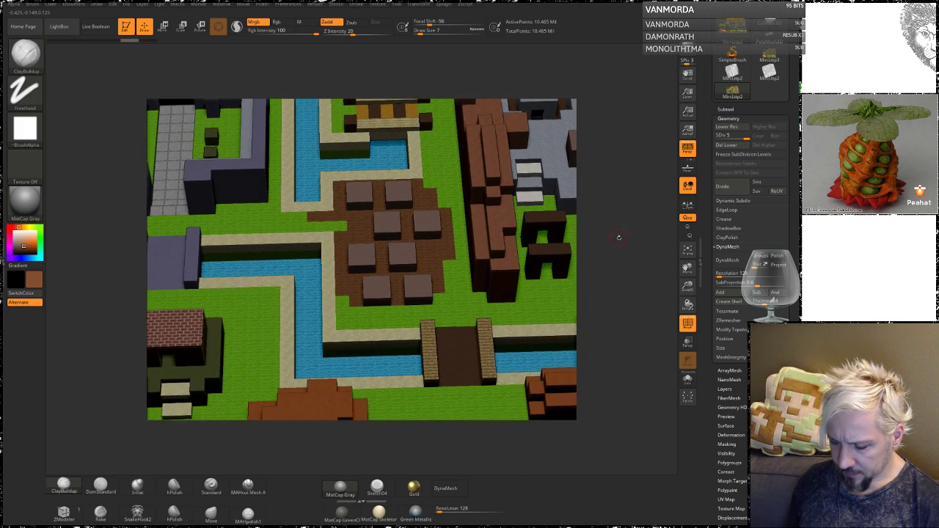
{"action": "key", "text": "ctrl+z"}
{"action": "key", "text": "ctrl+z"}
{"action": "key", "text": "ctrl+z"}
{"action": "key", "text": "ctrl+z"}
{"action": "key", "text": "ctrl+z"}
{"action": "key", "text": "ctrl+z"}
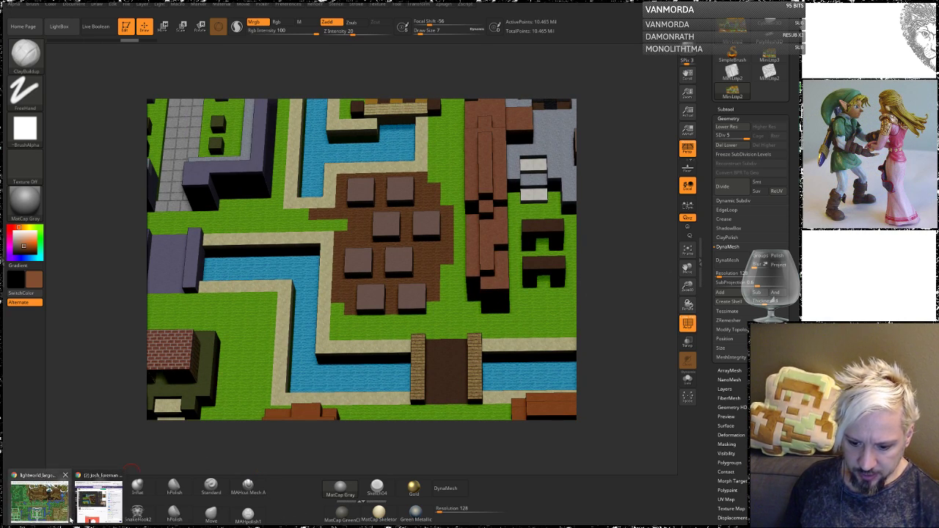
Switch to the browser and examine the light-world reference map around the castle, dirt field and eastern ruins, and return to the sculpt.
{"action": "left_click", "coordinate": [55, 500]}
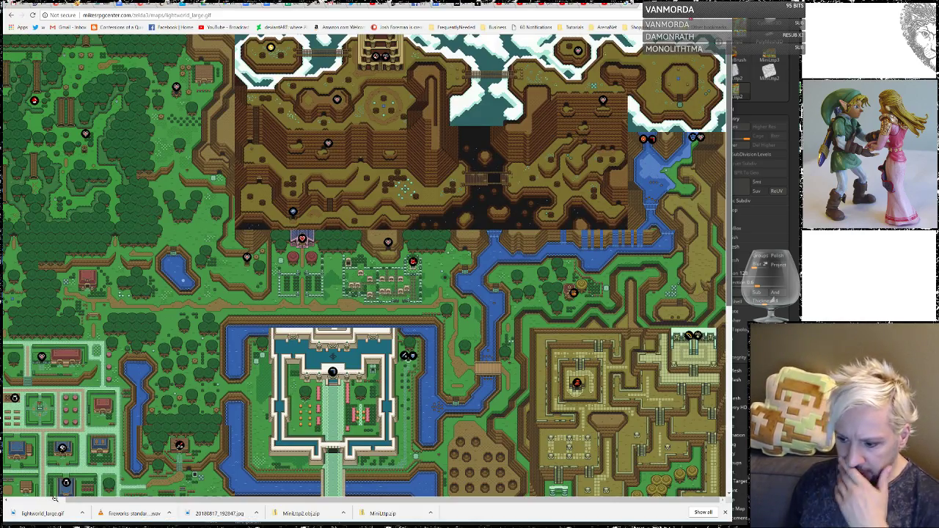
{"action": "scroll", "coordinate": [365, 265], "scroll_direction": "down", "scroll_amount": 3}
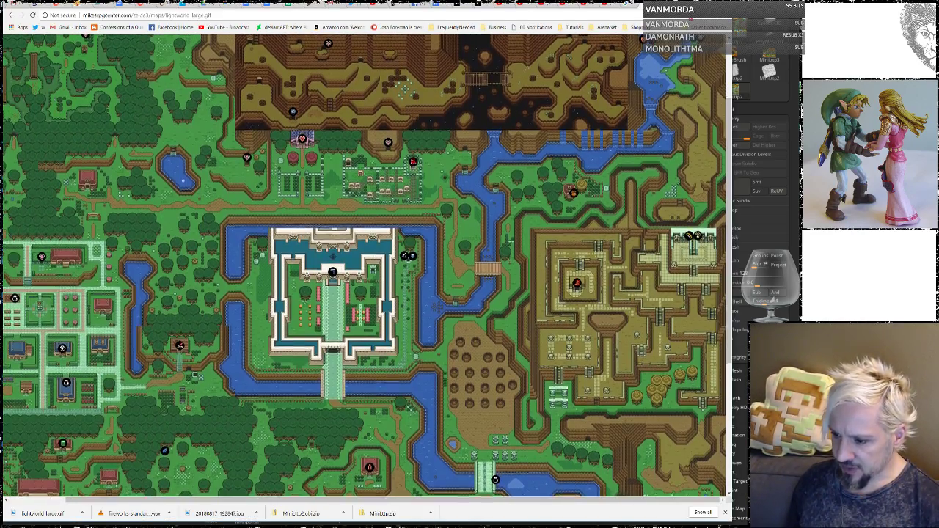
{"action": "scroll", "coordinate": [365, 266], "scroll_direction": "up", "scroll_amount": 1}
{"action": "scroll", "coordinate": [365, 266], "scroll_direction": "down", "scroll_amount": 2}
{"action": "scroll", "coordinate": [55, 498], "scroll_direction": "down", "scroll_amount": 1}
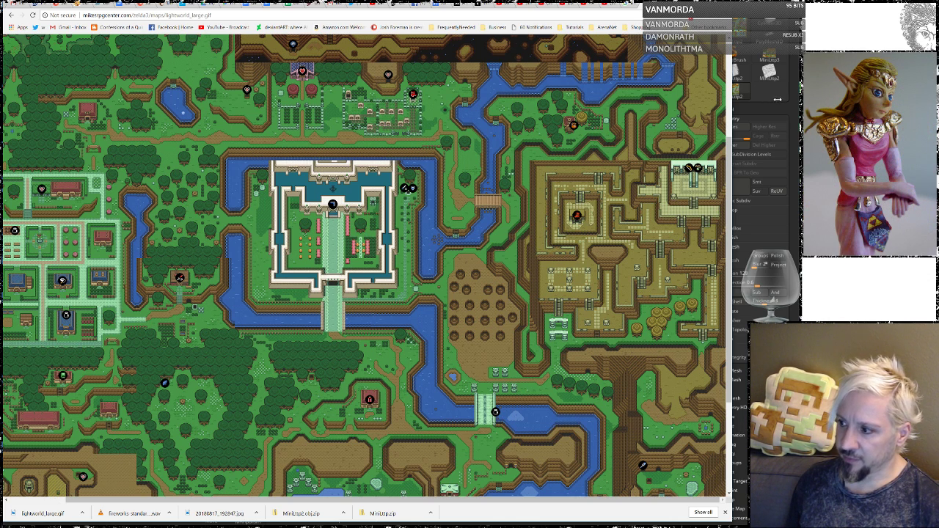
{"action": "left_click", "coordinate": [793, 89]}
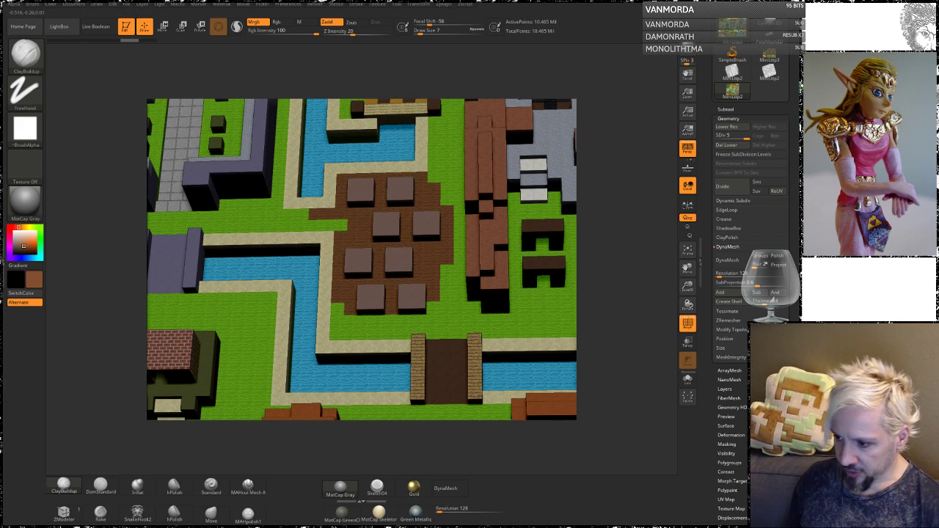
Examine the whole voxel map and the dirt field with its blocks beside the water channel.
{"action": "left_click_drag", "start_coordinate": [615, 210], "coordinate": [621, 198]}
{"action": "left_click_drag", "start_coordinate": [621, 257], "coordinate": [584, 129], "text": "alt"}
{"action": "left_click_drag", "start_coordinate": [511, 187], "coordinate": [569, 244], "text": "alt"}
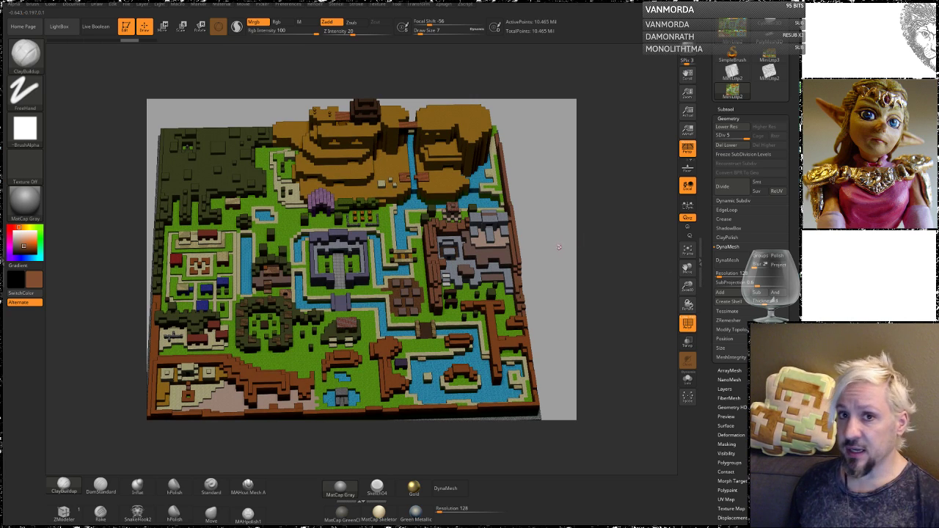
{"action": "left_click_drag", "start_coordinate": [557, 286], "coordinate": [601, 242]}
{"action": "left_click_drag", "start_coordinate": [602, 275], "coordinate": [572, 246], "text": "alt"}
{"action": "left_click_drag", "start_coordinate": [599, 296], "coordinate": [605, 266]}
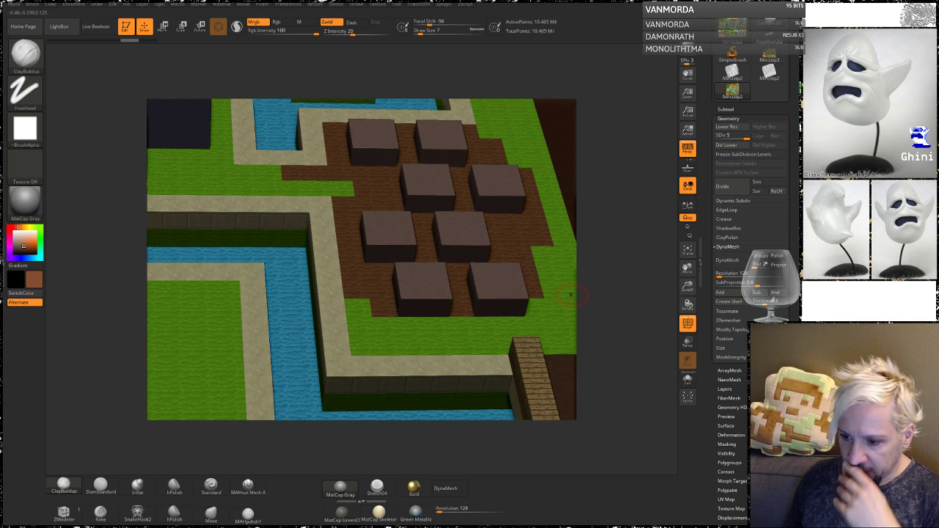
{"action": "mouse_move", "coordinate": [616, 238]}
{"action": "left_mouse_down"}
{"action": "mouse_move", "coordinate": [639, 223]}
{"action": "mouse_move", "coordinate": [624, 248]}
{"action": "mouse_move", "coordinate": [601, 256]}
{"action": "mouse_move", "coordinate": [622, 262]}
{"action": "mouse_move", "coordinate": [623, 284]}
{"action": "left_mouse_up"}
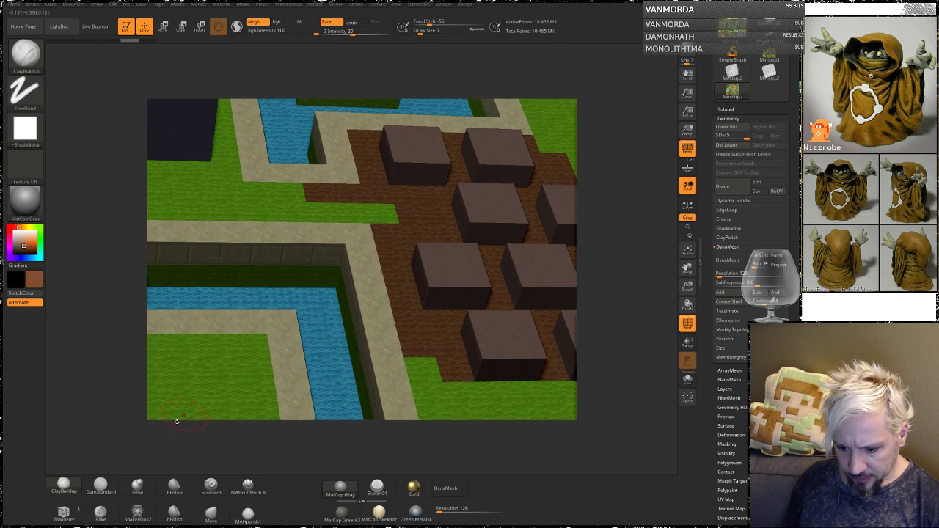
Try smoothing the channel's wall corner and stamping a rocky alpha onto the wall with the Standard brush in DragRect mode.
{"action": "left_click", "coordinate": [211, 485]}
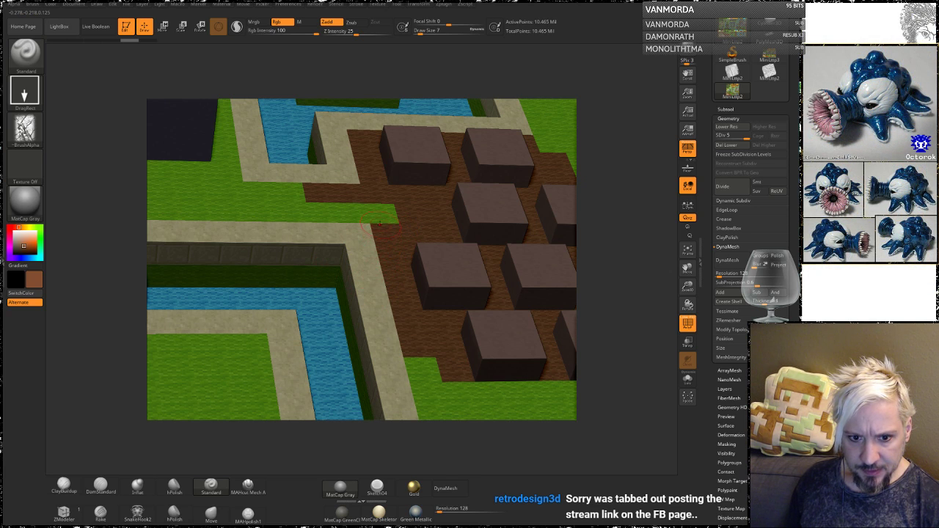
{"action": "left_click_drag", "start_coordinate": [109, 191], "coordinate": [141, 202], "text": "alt"}
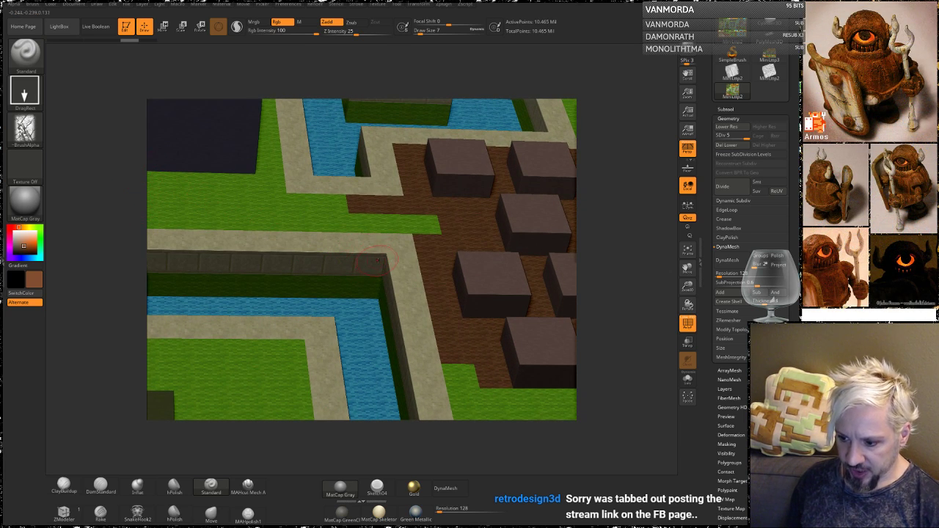
{"action": "key", "text": "shift"}
{"action": "left_click_drag", "start_coordinate": [350, 258], "coordinate": [320, 259], "text": "shift"}
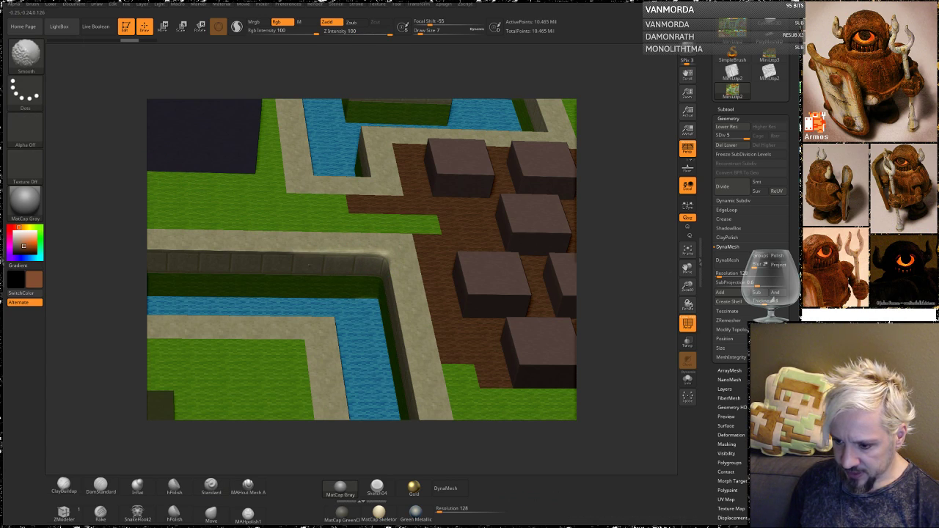
{"action": "left_click_drag", "start_coordinate": [335, 275], "coordinate": [369, 320]}
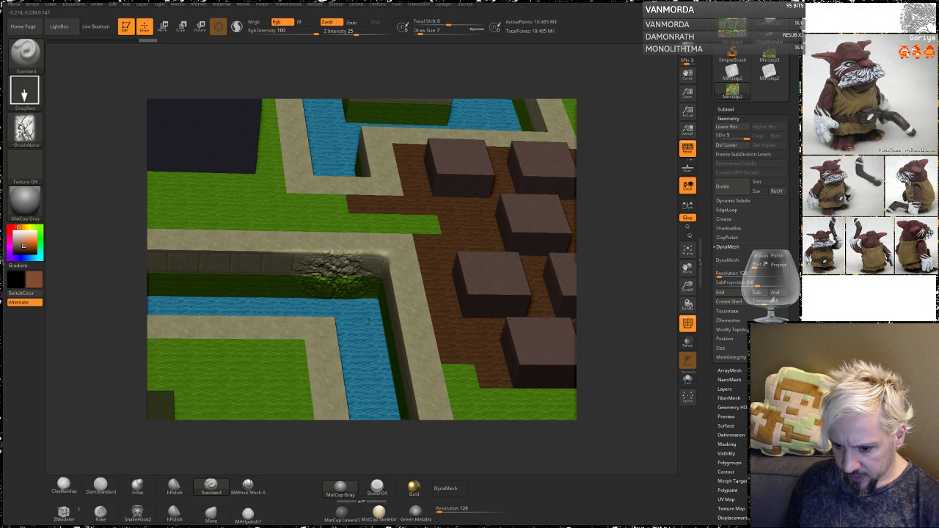
{"action": "key", "text": "ctrl+z"}
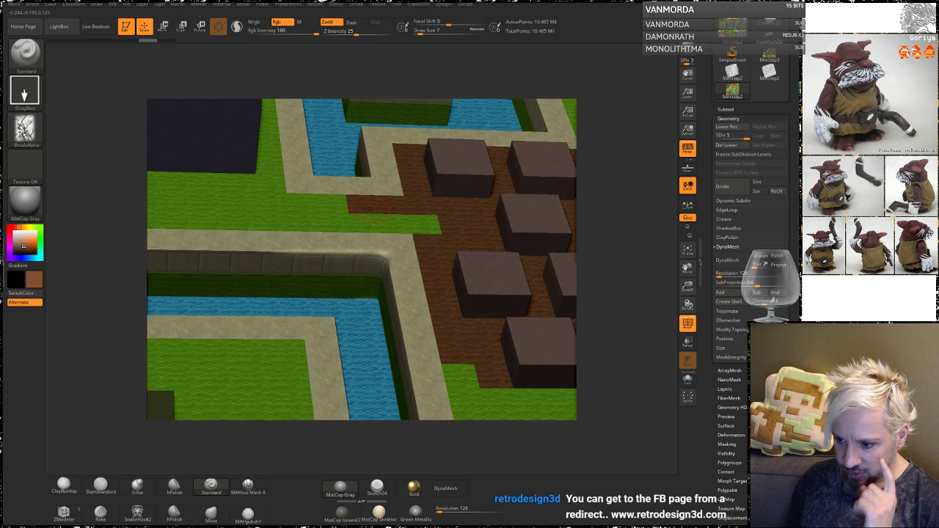
Undo the wall smoothing and the last mesh division, going back to subdivision level 4.
{"action": "left_click_drag", "start_coordinate": [614, 193], "coordinate": [610, 206]}
{"action": "key", "text": "ctrl+z"}
{"action": "key", "text": "ctrl+z"}
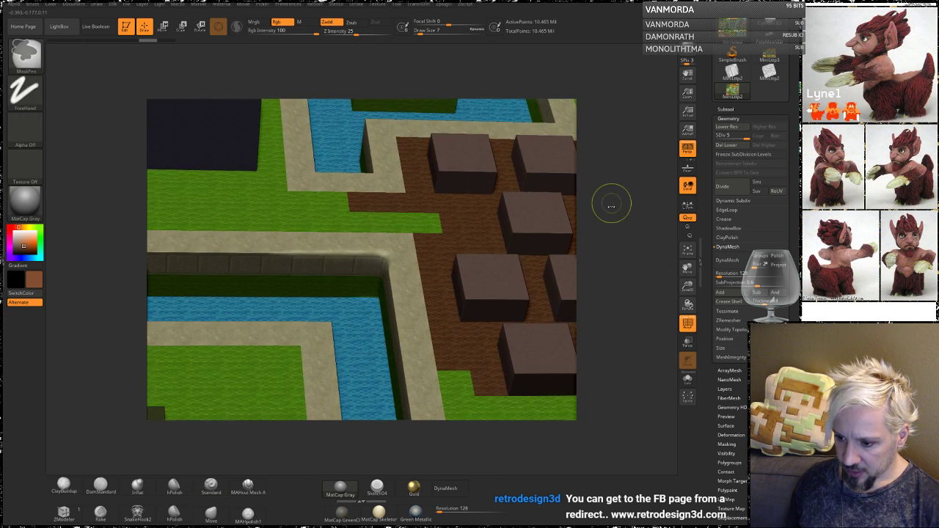
Turn on Colorize and create polypaint from the texture on the map at subdivision level 4.
{"action": "mouse_move", "coordinate": [616, 282]}
{"action": "left_mouse_down", "text": "alt"}
{"action": "mouse_move", "coordinate": [599, 210]}
{"action": "mouse_move", "coordinate": [587, 246]}
{"action": "left_mouse_up", "text": "alt"}
{"action": "scroll", "coordinate": [744, 365], "scroll_direction": "down", "scroll_amount": 3}
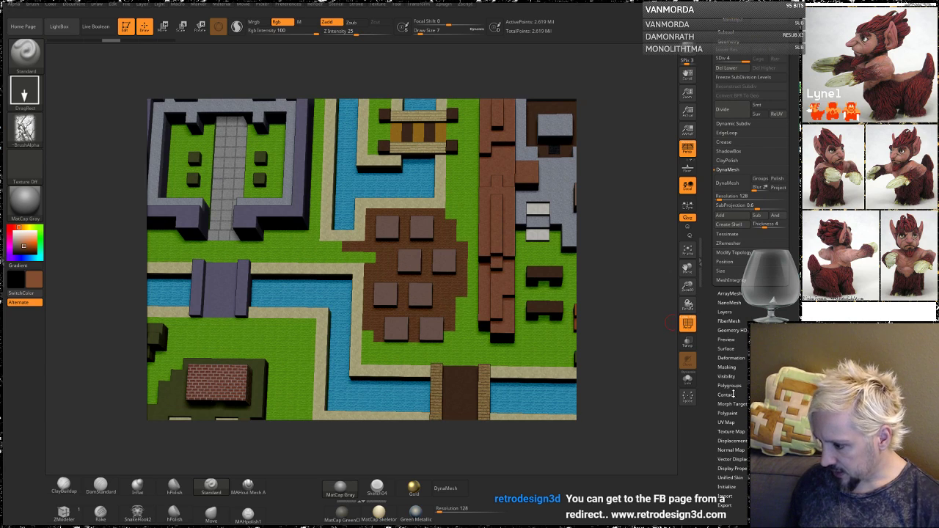
{"action": "left_click", "coordinate": [728, 412]}
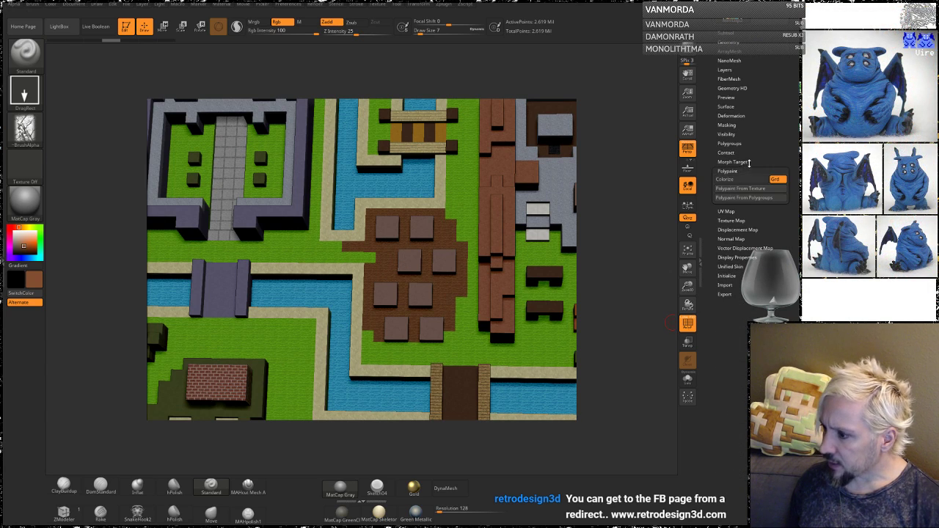
{"action": "left_click", "coordinate": [724, 179]}
{"action": "left_click", "coordinate": [733, 190]}
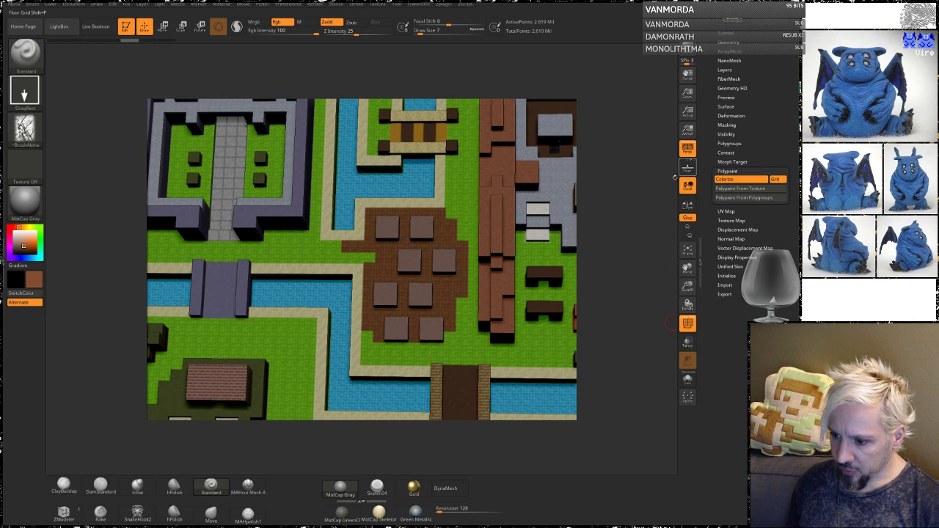
{"action": "left_click_drag", "start_coordinate": [636, 272], "coordinate": [628, 287]}
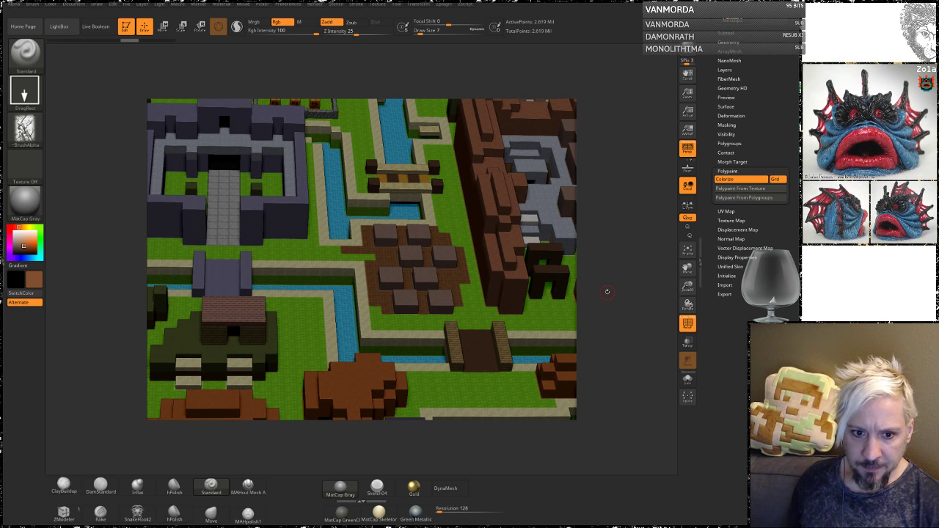
Check the light-world reference map in the browser, then return and stamp the rocky alpha onto the channel's upper wall near its corner.
{"action": "left_click_drag", "start_coordinate": [619, 281], "coordinate": [624, 325], "text": "alt"}
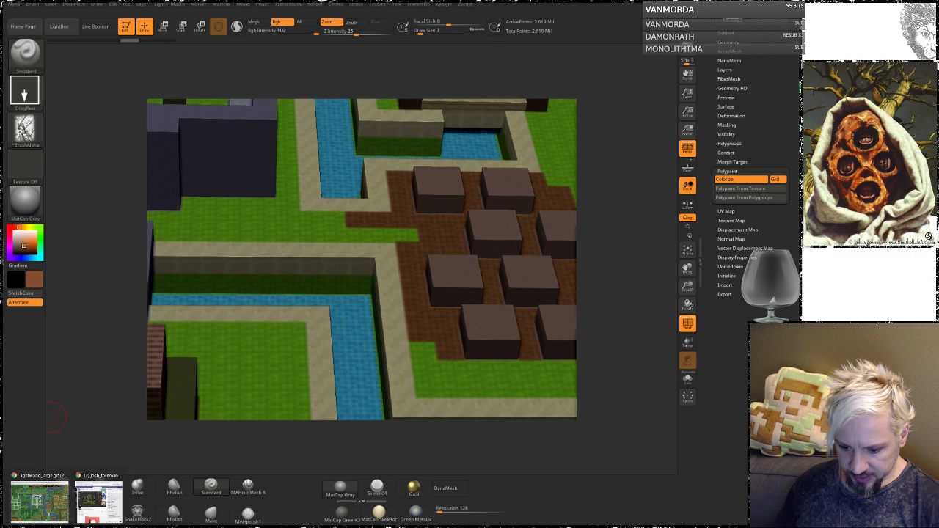
{"action": "left_click", "coordinate": [57, 503]}
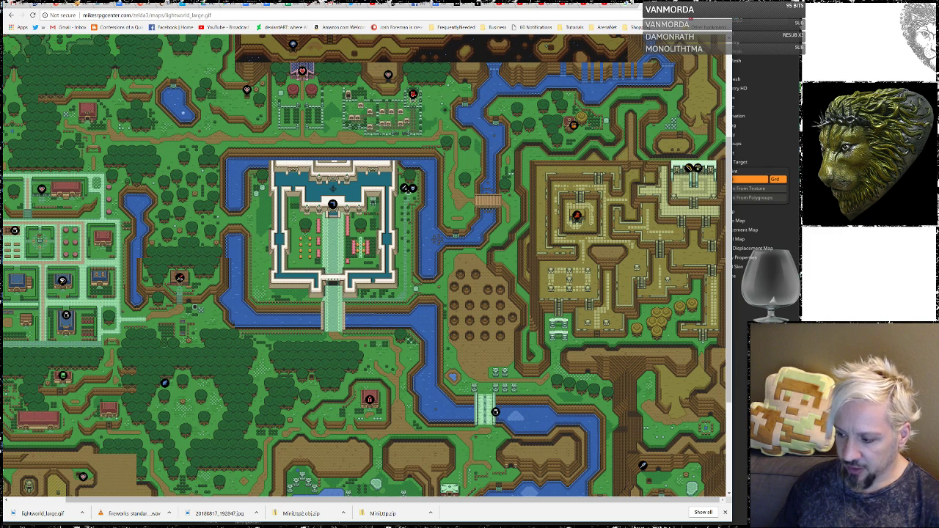
{"action": "key", "text": "alt+Tab"}
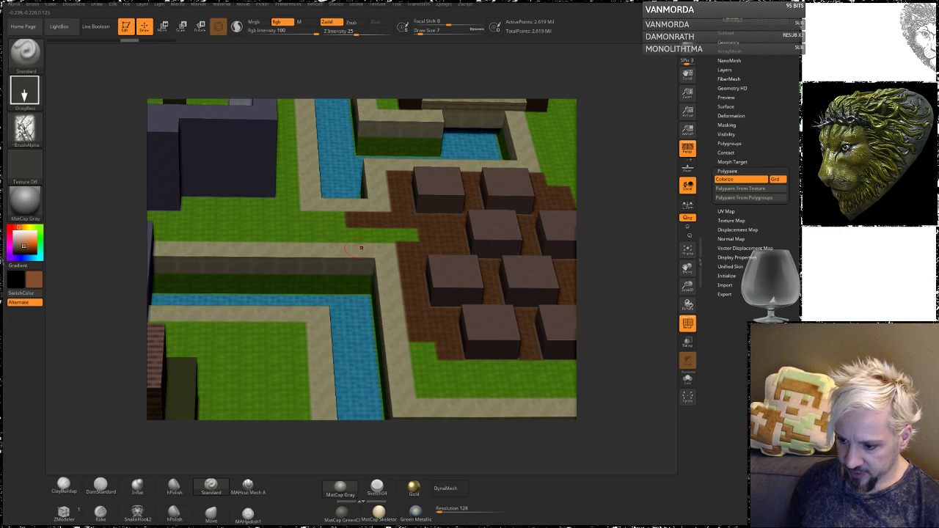
{"action": "mouse_move", "coordinate": [608, 210]}
{"action": "left_mouse_down"}
{"action": "mouse_move", "coordinate": [357, 253]}
{"action": "mouse_move", "coordinate": [363, 271]}
{"action": "mouse_move", "coordinate": [344, 264]}
{"action": "mouse_move", "coordinate": [364, 276]}
{"action": "mouse_move", "coordinate": [341, 257]}
{"action": "mouse_move", "coordinate": [355, 279]}
{"action": "mouse_move", "coordinate": [353, 306]}
{"action": "mouse_move", "coordinate": [350, 300]}
{"action": "left_mouse_up"}
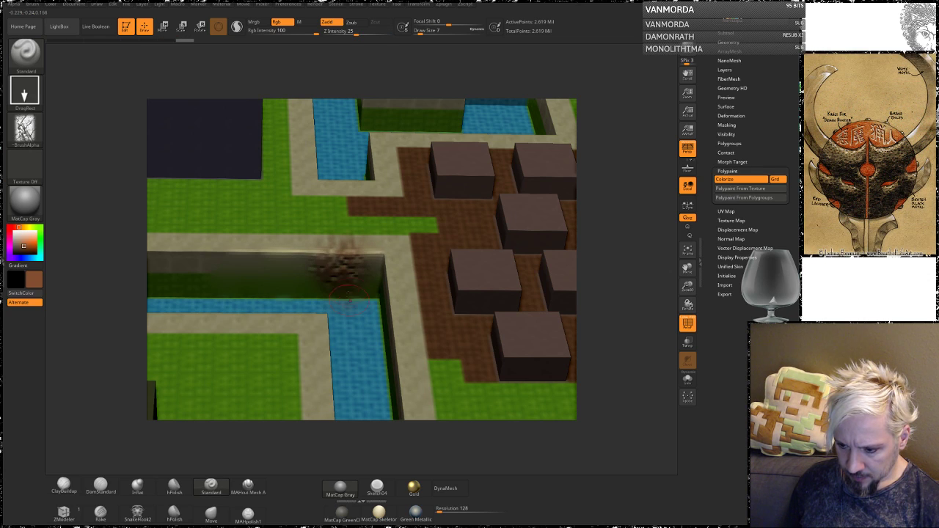
Build up rough clay along the channel's upper wall between the castle bridge and the corner using the ClayBuildup brush.
{"action": "left_click", "coordinate": [64, 486]}
{"action": "mouse_move", "coordinate": [321, 258]}
{"action": "left_mouse_down"}
{"action": "mouse_move", "coordinate": [351, 287]}
{"action": "mouse_move", "coordinate": [370, 278]}
{"action": "mouse_move", "coordinate": [373, 291]}
{"action": "left_mouse_up"}
{"action": "mouse_move", "coordinate": [311, 256]}
{"action": "left_mouse_down"}
{"action": "mouse_move", "coordinate": [257, 265]}
{"action": "mouse_move", "coordinate": [250, 290]}
{"action": "left_mouse_up"}
{"action": "mouse_move", "coordinate": [77, 228]}
{"action": "left_mouse_down", "text": "alt"}
{"action": "mouse_move", "coordinate": [165, 236]}
{"action": "mouse_move", "coordinate": [110, 253]}
{"action": "left_mouse_up", "text": "alt"}
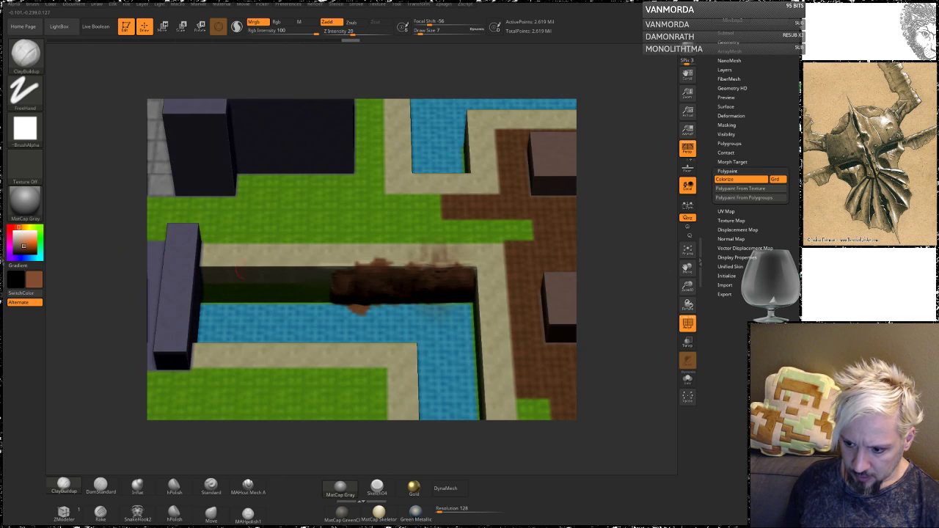
{"action": "left_click_drag", "start_coordinate": [331, 273], "coordinate": [314, 269]}
{"action": "mouse_move", "coordinate": [293, 282]}
{"action": "left_mouse_down"}
{"action": "mouse_move", "coordinate": [207, 282]}
{"action": "mouse_move", "coordinate": [289, 265]}
{"action": "mouse_move", "coordinate": [455, 277]}
{"action": "left_mouse_up"}
Extend the ClayBuildup strokes into the wall corner beside the dirt field and undo the last stroke.
{"action": "left_click_drag", "start_coordinate": [622, 230], "coordinate": [649, 209]}
{"action": "left_click_drag", "start_coordinate": [385, 219], "coordinate": [409, 196]}
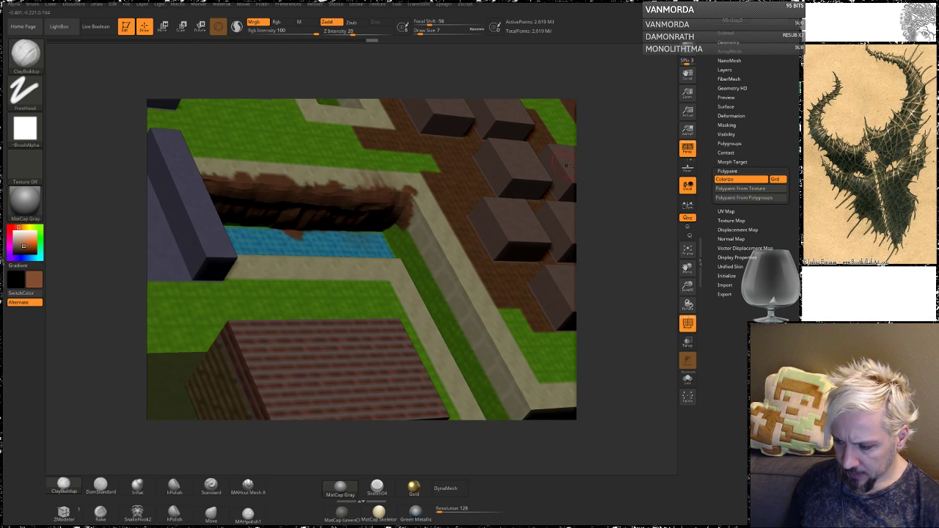
{"action": "right_click_drag", "start_coordinate": [560, 168], "coordinate": [565, 169]}
{"action": "mouse_move", "coordinate": [380, 205]}
{"action": "left_mouse_down"}
{"action": "mouse_move", "coordinate": [355, 198]}
{"action": "mouse_move", "coordinate": [366, 192]}
{"action": "mouse_move", "coordinate": [399, 206]}
{"action": "left_mouse_up"}
{"action": "mouse_move", "coordinate": [605, 196]}
{"action": "left_mouse_down"}
{"action": "mouse_move", "coordinate": [614, 166]}
{"action": "mouse_move", "coordinate": [618, 218]}
{"action": "left_mouse_up"}
{"action": "right_click_drag", "start_coordinate": [618, 217], "coordinate": [616, 220]}
{"action": "key", "text": "ctrl+z"}
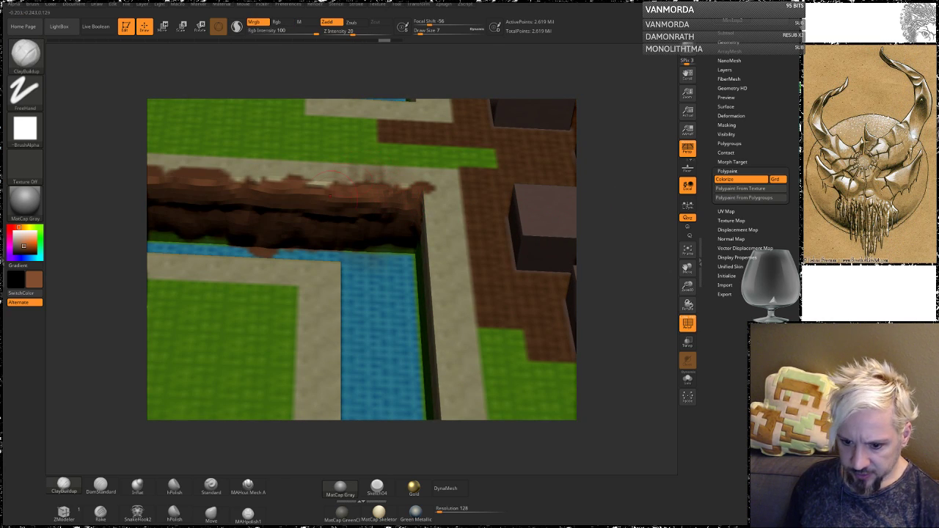
Choose brown as the main colour and build up the corner end of the channel wall with ClayBuildup.
{"action": "left_click", "coordinate": [17, 279]}
{"action": "left_click", "coordinate": [82, 308]}
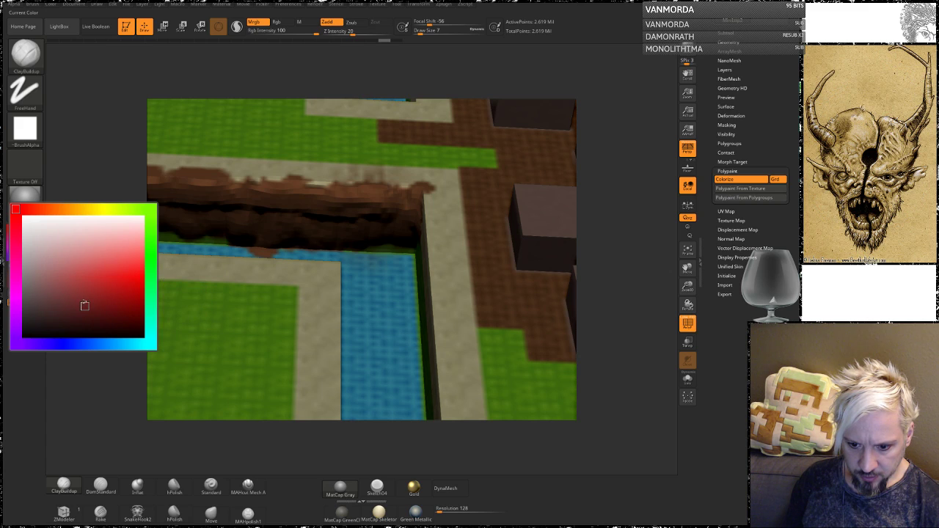
{"action": "left_click", "coordinate": [52, 209]}
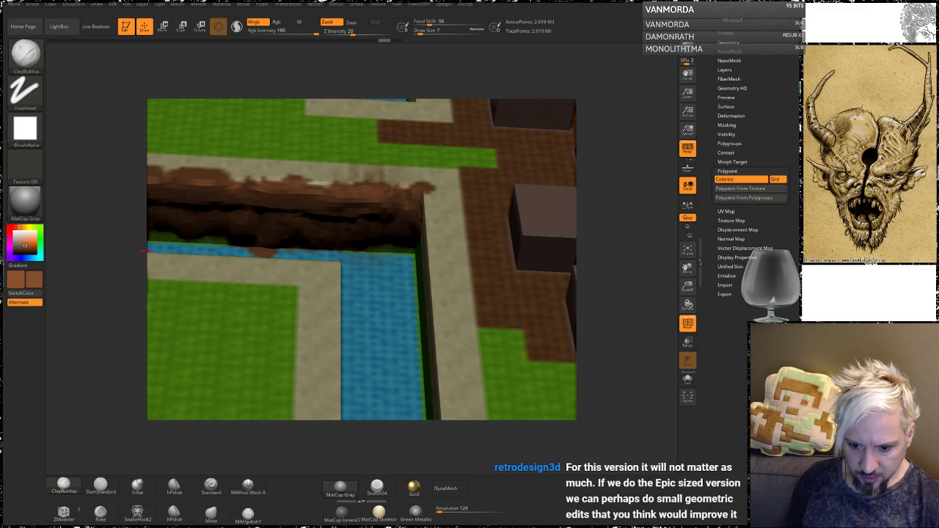
{"action": "mouse_move", "coordinate": [395, 217]}
{"action": "left_mouse_down"}
{"action": "mouse_move", "coordinate": [348, 192]}
{"action": "mouse_move", "coordinate": [397, 196]}
{"action": "mouse_move", "coordinate": [368, 180]}
{"action": "left_mouse_up"}
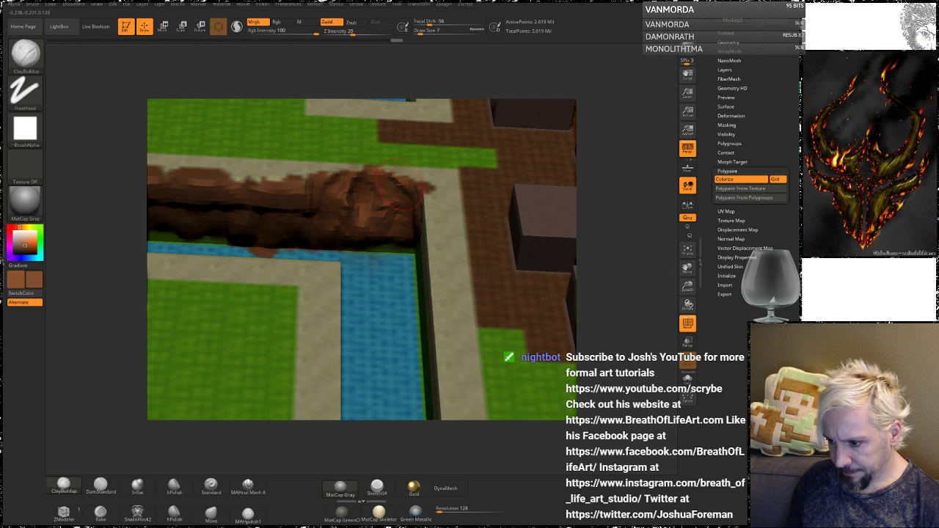
Smooth the brown clay at the wall corner and along the wall toward the castle bridge.
{"action": "mouse_move", "coordinate": [407, 191]}
{"action": "left_mouse_down"}
{"action": "mouse_move", "coordinate": [372, 176]}
{"action": "mouse_move", "coordinate": [312, 177]}
{"action": "mouse_move", "coordinate": [328, 169]}
{"action": "mouse_move", "coordinate": [413, 171]}
{"action": "mouse_move", "coordinate": [389, 233]}
{"action": "mouse_move", "coordinate": [327, 211]}
{"action": "mouse_move", "coordinate": [395, 196]}
{"action": "mouse_move", "coordinate": [350, 232]}
{"action": "mouse_move", "coordinate": [402, 233]}
{"action": "mouse_move", "coordinate": [322, 232]}
{"action": "mouse_move", "coordinate": [360, 239]}
{"action": "mouse_move", "coordinate": [326, 212]}
{"action": "mouse_move", "coordinate": [338, 199]}
{"action": "mouse_move", "coordinate": [389, 220]}
{"action": "mouse_move", "coordinate": [359, 217]}
{"action": "mouse_move", "coordinate": [408, 195]}
{"action": "left_mouse_up"}
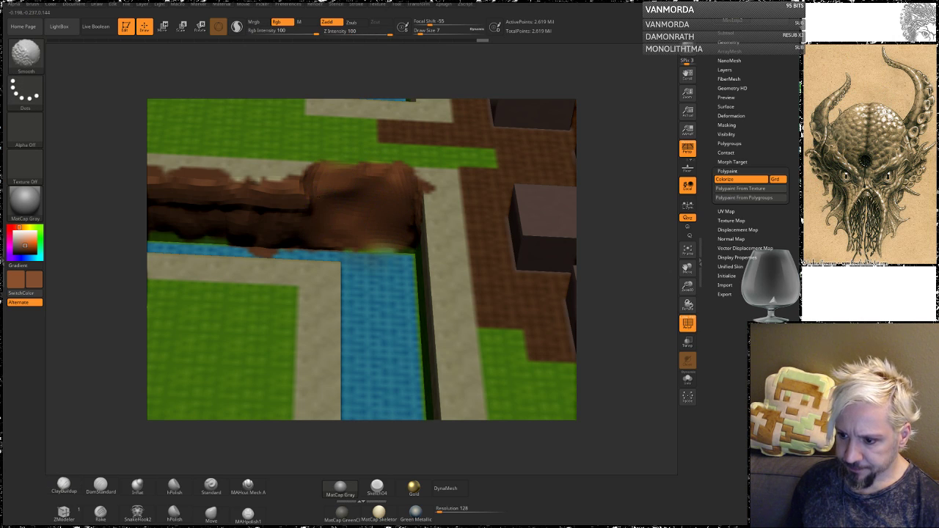
{"action": "mouse_move", "coordinate": [582, 183]}
{"action": "left_mouse_down", "text": "alt"}
{"action": "mouse_move", "coordinate": [591, 96]}
{"action": "mouse_move", "coordinate": [607, 163]}
{"action": "mouse_move", "coordinate": [567, 136]}
{"action": "left_mouse_up", "text": "alt"}
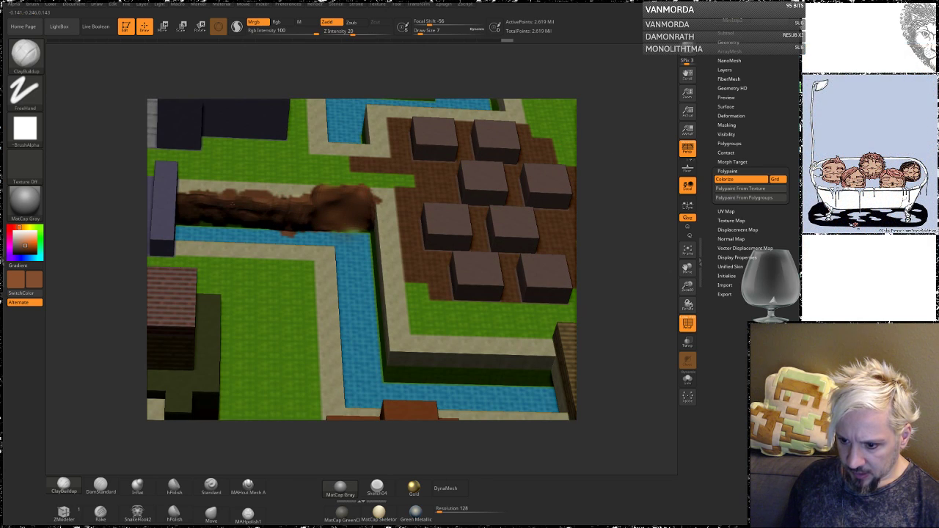
{"action": "key", "text": "shift"}
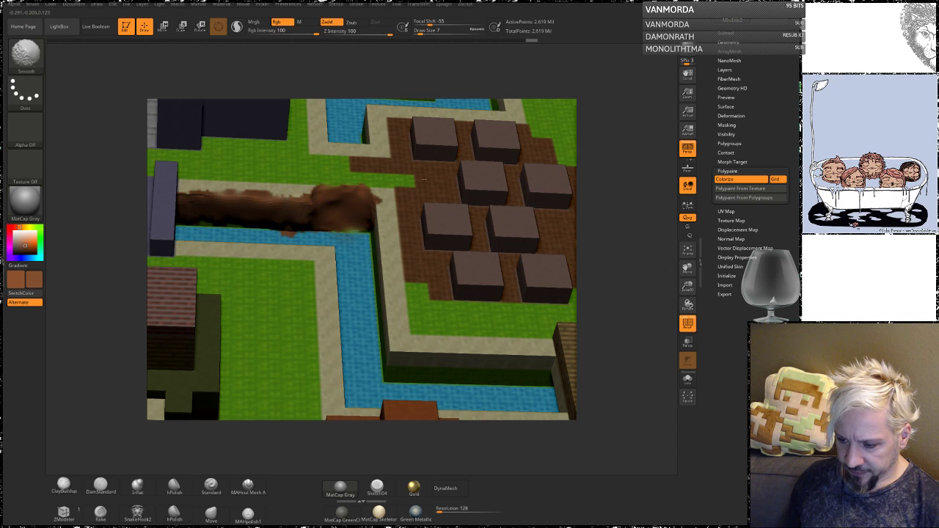
Build up brown clay along the channel wall beside the dirt field down to the next corner and smooth it.
{"action": "mouse_move", "coordinate": [614, 182]}
{"action": "left_mouse_down"}
{"action": "mouse_move", "coordinate": [622, 214]}
{"action": "mouse_move", "coordinate": [623, 180]}
{"action": "mouse_move", "coordinate": [625, 209]}
{"action": "mouse_move", "coordinate": [382, 219]}
{"action": "mouse_move", "coordinate": [364, 236]}
{"action": "mouse_move", "coordinate": [377, 315]}
{"action": "mouse_move", "coordinate": [408, 396]}
{"action": "left_mouse_up"}
{"action": "key", "text": "shift"}
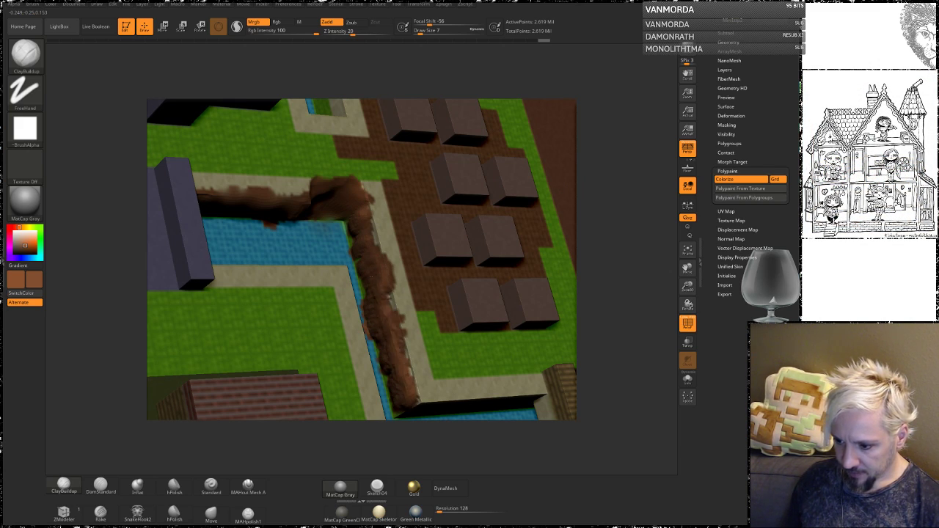
{"action": "left_click_drag", "start_coordinate": [353, 259], "coordinate": [380, 337]}
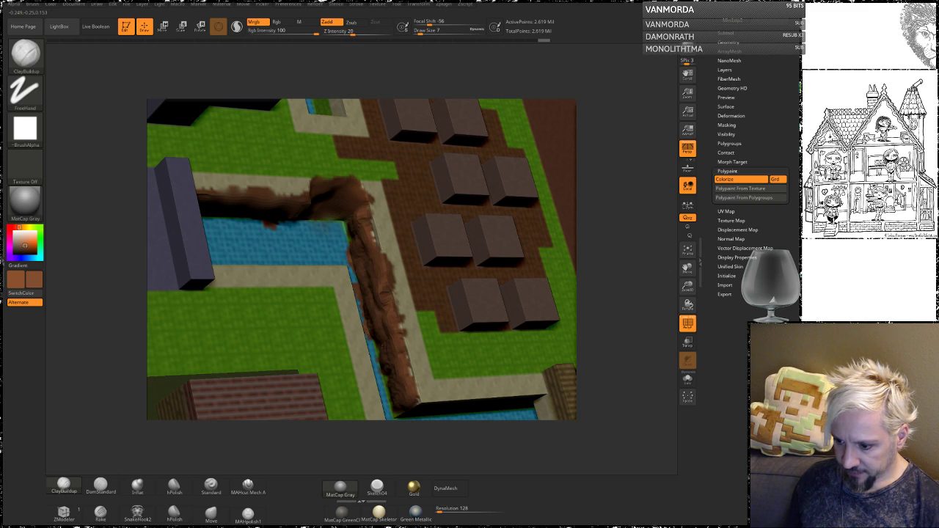
{"action": "key", "text": "shift"}
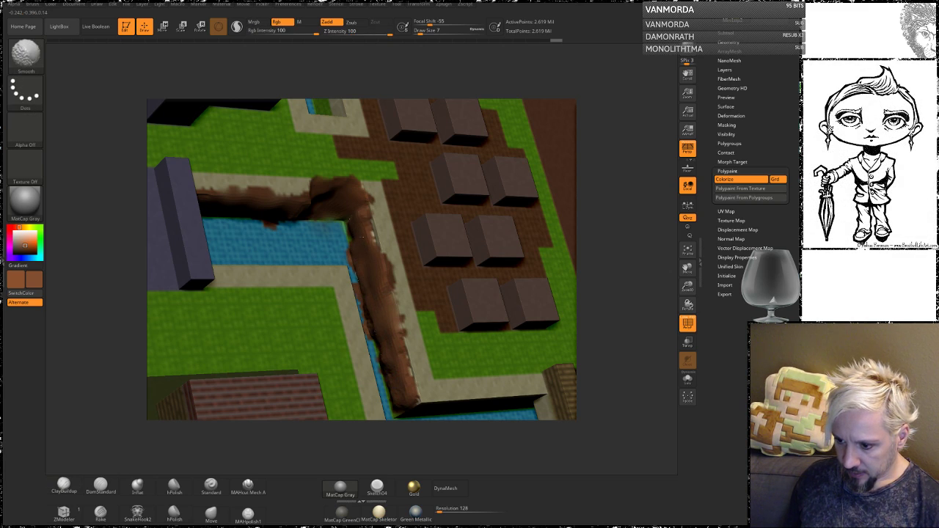
Stamp the rocky alpha across the upper clay wall from the corner to the castle bridge with the Standard brush in DragRect mode.
{"action": "left_click", "coordinate": [211, 484]}
{"action": "mouse_move", "coordinate": [618, 226]}
{"action": "left_mouse_down"}
{"action": "mouse_move", "coordinate": [622, 194]}
{"action": "mouse_move", "coordinate": [622, 212]}
{"action": "mouse_move", "coordinate": [581, 226]}
{"action": "left_mouse_up"}
{"action": "mouse_move", "coordinate": [393, 258]}
{"action": "left_mouse_down"}
{"action": "mouse_move", "coordinate": [410, 280]}
{"action": "mouse_move", "coordinate": [415, 269]}
{"action": "left_mouse_up"}
{"action": "left_click_drag", "start_coordinate": [298, 236], "coordinate": [332, 271]}
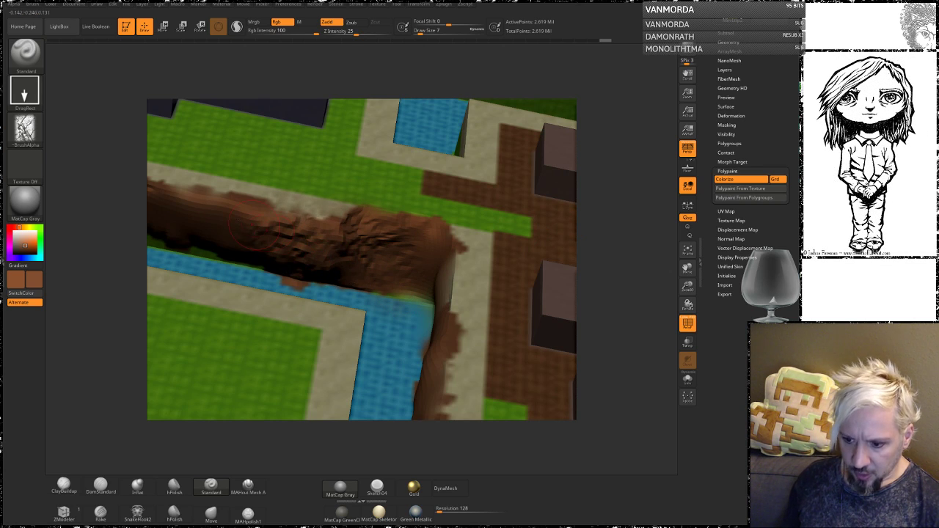
{"action": "mouse_move", "coordinate": [221, 232]}
{"action": "left_mouse_down"}
{"action": "mouse_move", "coordinate": [212, 223]}
{"action": "mouse_move", "coordinate": [231, 220]}
{"action": "left_mouse_up"}
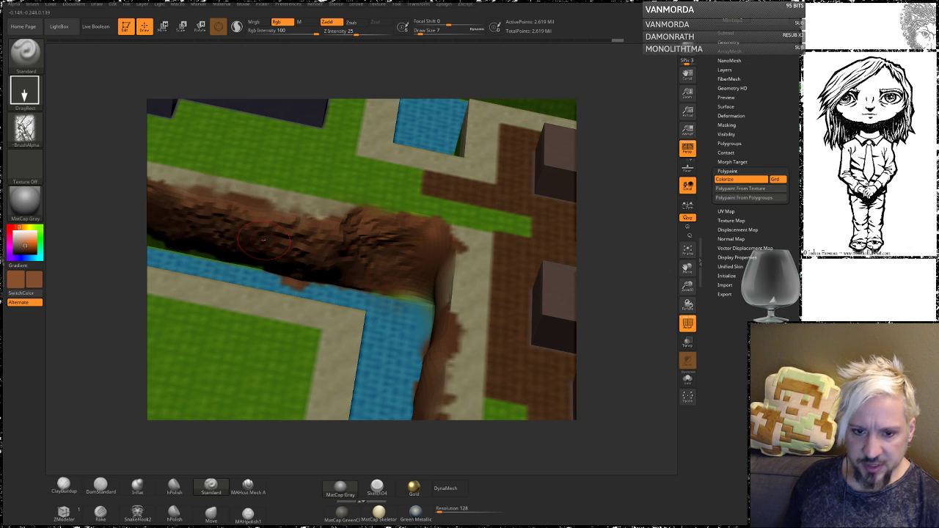
{"action": "left_click_drag", "start_coordinate": [600, 174], "coordinate": [689, 205], "text": "alt"}
{"action": "left_click_drag", "start_coordinate": [243, 285], "coordinate": [261, 292]}
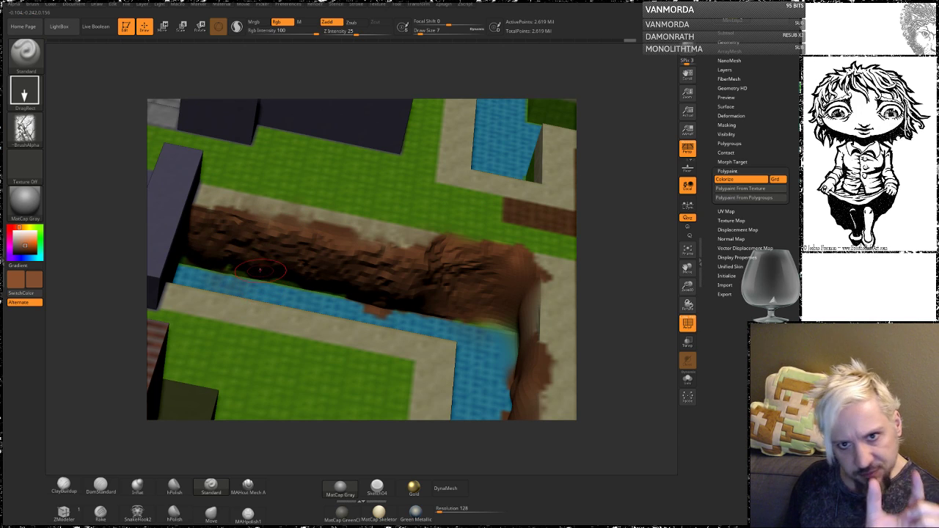
Stamp the rocky alpha down the clay wall beside the dirt field to its lower corner with the Standard brush.
{"action": "left_click_drag", "start_coordinate": [615, 252], "coordinate": [462, 140], "text": "alt"}
{"action": "left_click_drag", "start_coordinate": [638, 192], "coordinate": [660, 224]}
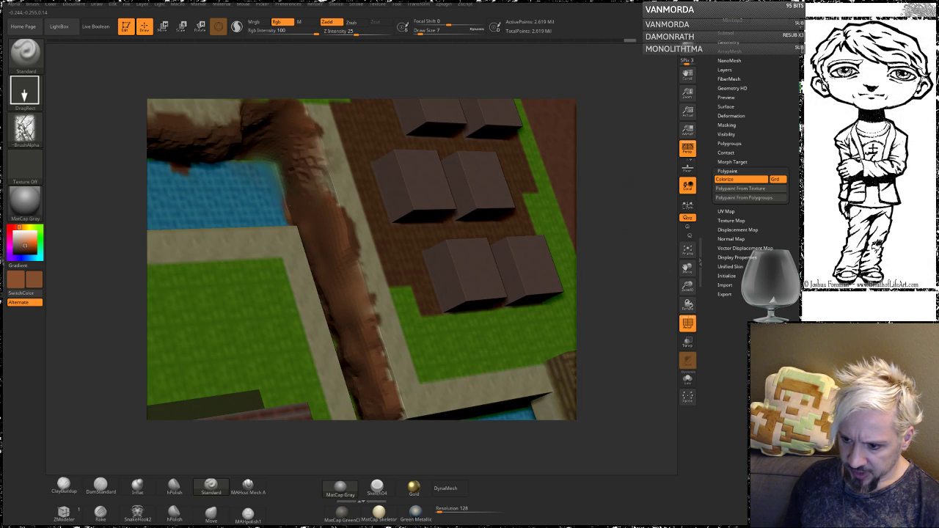
{"action": "left_click_drag", "start_coordinate": [327, 152], "coordinate": [286, 217]}
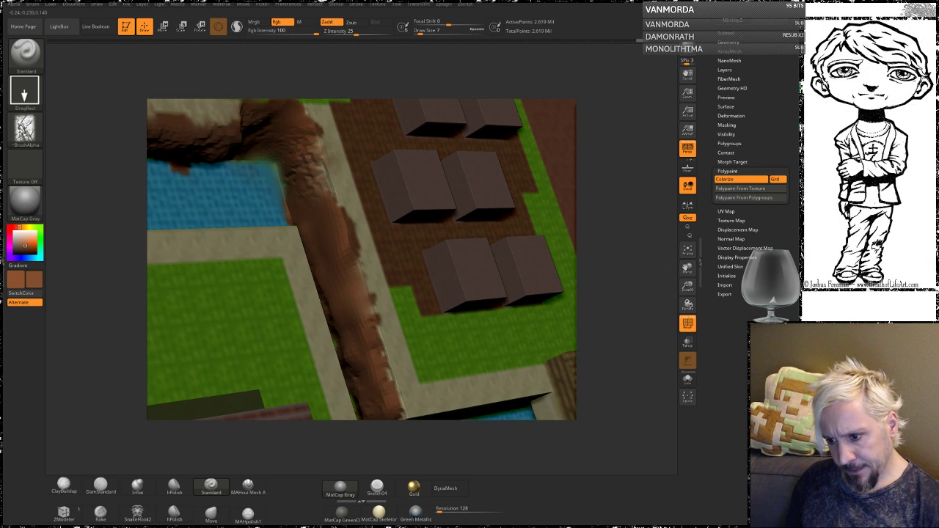
{"action": "left_click_drag", "start_coordinate": [604, 245], "coordinate": [569, 158]}
{"action": "left_click_drag", "start_coordinate": [262, 225], "coordinate": [260, 219]}
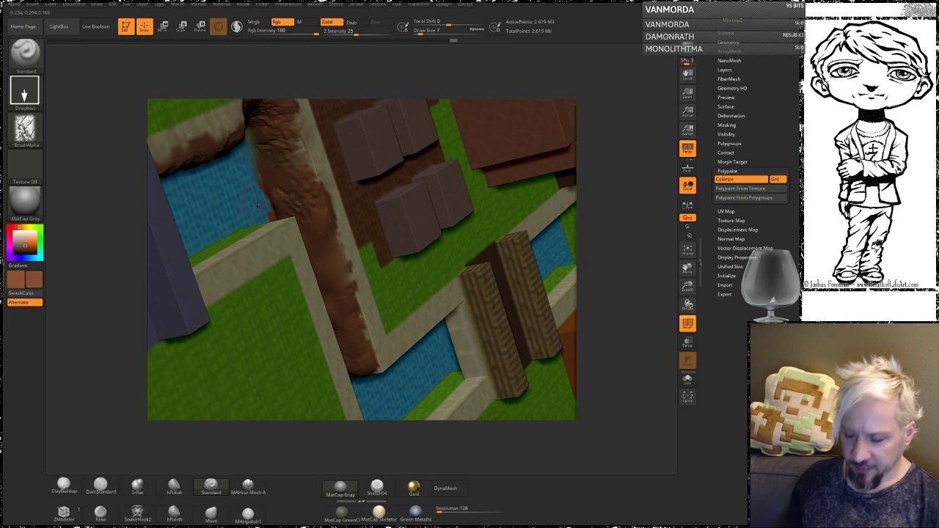
{"action": "left_click_drag", "start_coordinate": [628, 237], "coordinate": [591, 209]}
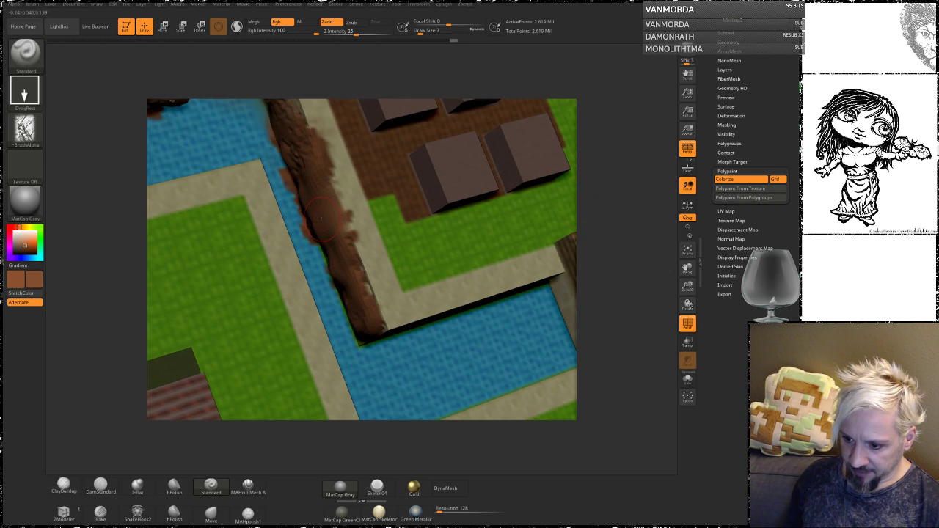
{"action": "left_click_drag", "start_coordinate": [326, 206], "coordinate": [345, 231]}
{"action": "mouse_move", "coordinate": [626, 282]}
{"action": "left_mouse_down"}
{"action": "mouse_move", "coordinate": [367, 241]}
{"action": "mouse_move", "coordinate": [388, 256]}
{"action": "left_mouse_up"}
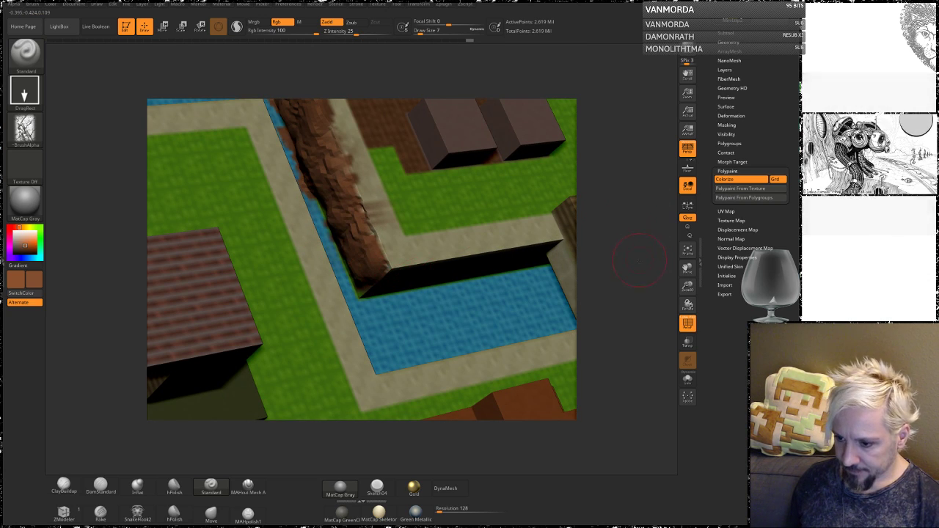
{"action": "left_click_drag", "start_coordinate": [640, 260], "coordinate": [612, 257]}
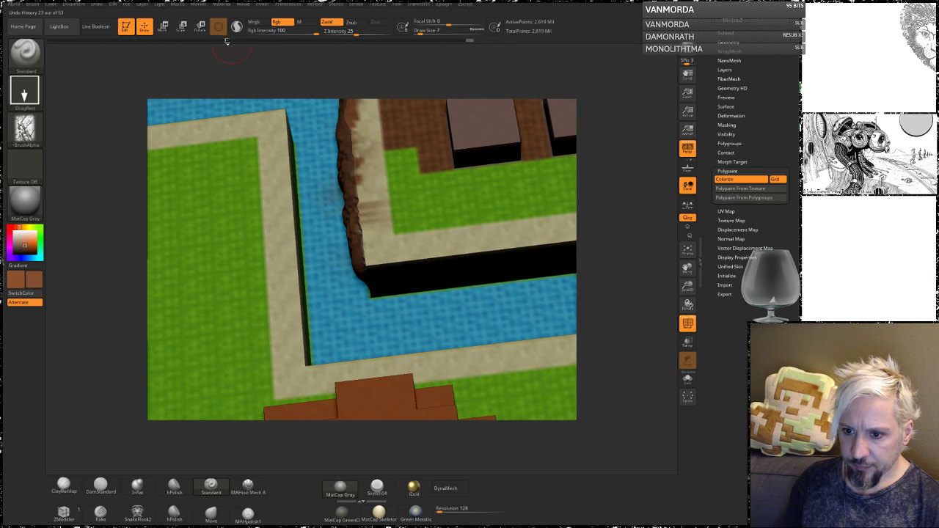
Check the reference map in the browser, then round the channel wall's lower corner below the dirt field with ClayBuildup and Smooth.
{"action": "left_click", "coordinate": [64, 485]}
{"action": "left_click_drag", "start_coordinate": [616, 273], "coordinate": [612, 234]}
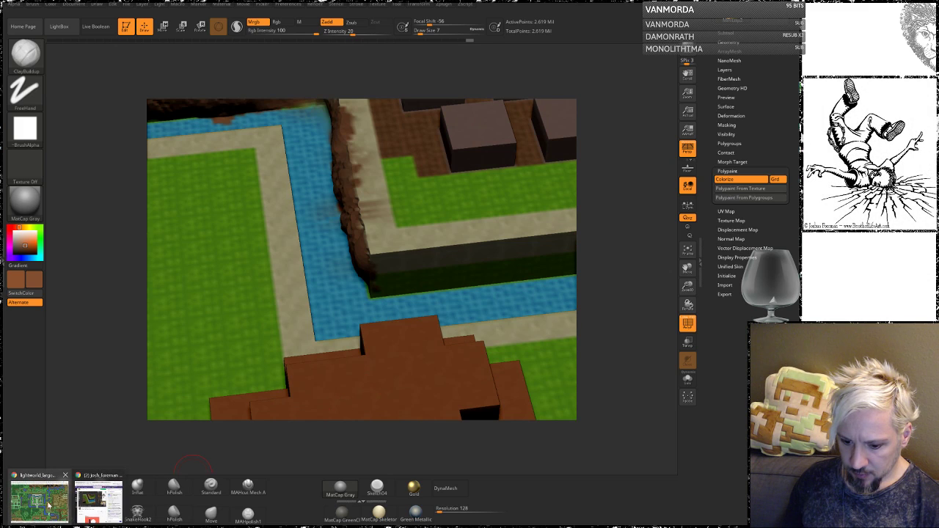
{"action": "left_click", "coordinate": [50, 503]}
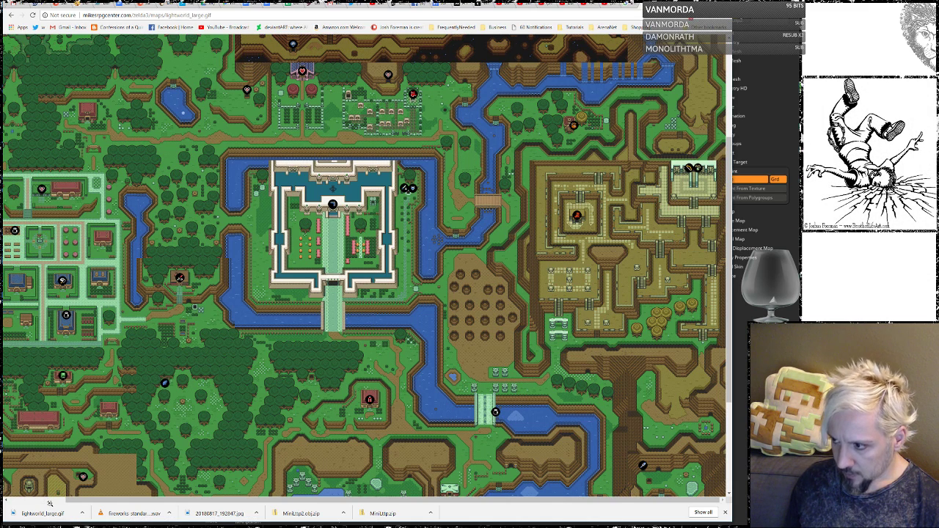
{"action": "key", "text": "alt+Tab"}
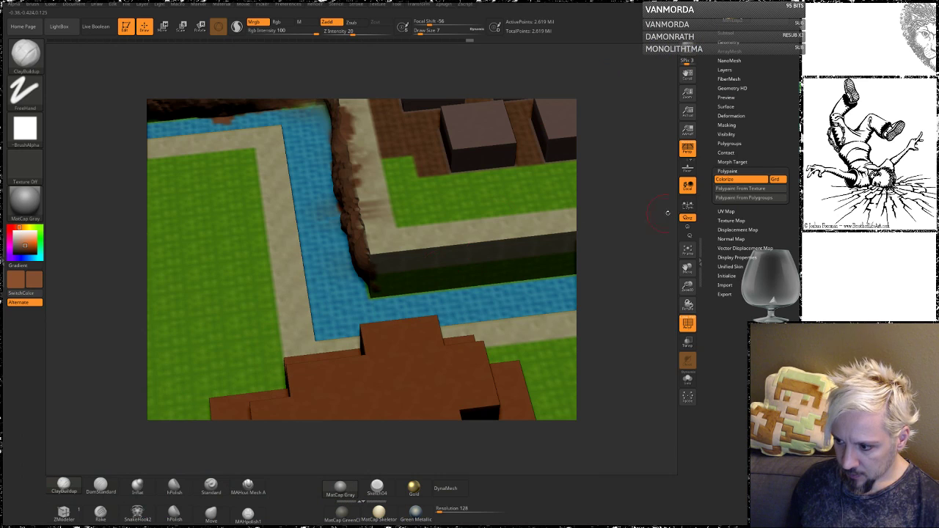
{"action": "left_click_drag", "start_coordinate": [659, 212], "coordinate": [669, 216]}
{"action": "mouse_move", "coordinate": [393, 253]}
{"action": "left_mouse_down"}
{"action": "mouse_move", "coordinate": [377, 271]}
{"action": "mouse_move", "coordinate": [377, 252]}
{"action": "mouse_move", "coordinate": [400, 258]}
{"action": "mouse_move", "coordinate": [374, 239]}
{"action": "mouse_move", "coordinate": [405, 257]}
{"action": "mouse_move", "coordinate": [370, 242]}
{"action": "mouse_move", "coordinate": [421, 251]}
{"action": "mouse_move", "coordinate": [378, 266]}
{"action": "mouse_move", "coordinate": [381, 294]}
{"action": "mouse_move", "coordinate": [363, 276]}
{"action": "left_mouse_up"}
{"action": "mouse_move", "coordinate": [363, 276]}
{"action": "left_mouse_down"}
{"action": "mouse_move", "coordinate": [415, 272]}
{"action": "mouse_move", "coordinate": [388, 268]}
{"action": "mouse_move", "coordinate": [409, 254]}
{"action": "mouse_move", "coordinate": [386, 274]}
{"action": "mouse_move", "coordinate": [389, 233]}
{"action": "mouse_move", "coordinate": [376, 258]}
{"action": "left_mouse_up"}
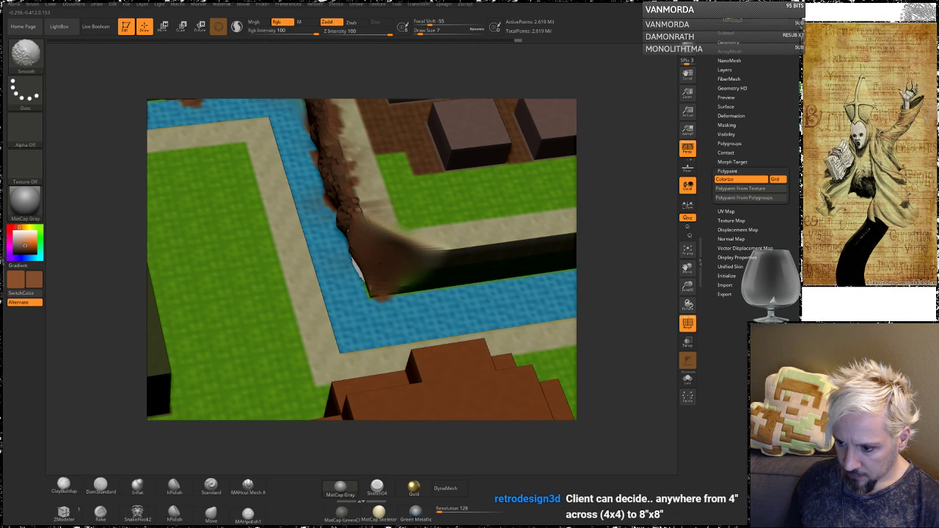
{"action": "mouse_move", "coordinate": [622, 186]}
{"action": "left_mouse_down"}
{"action": "mouse_move", "coordinate": [650, 176]}
{"action": "mouse_move", "coordinate": [614, 179]}
{"action": "left_mouse_up"}
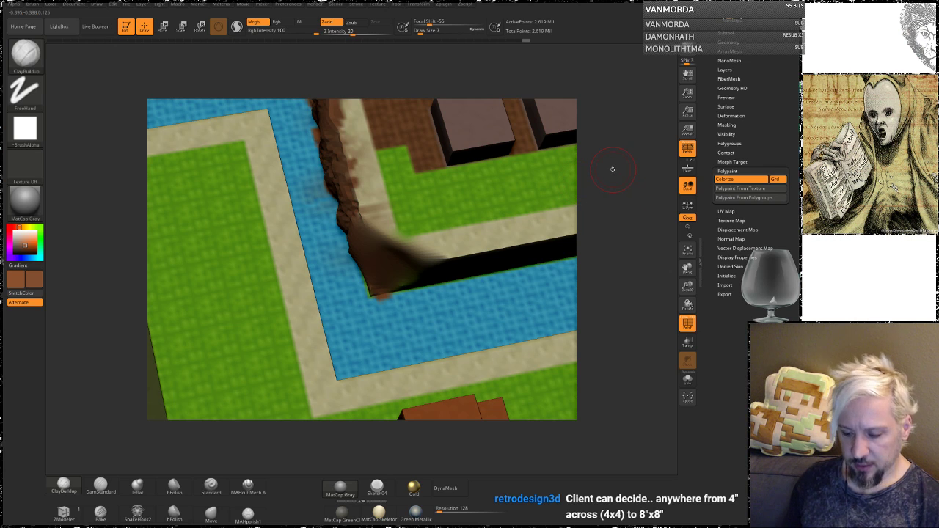
Set the ClayBuildup Draw Size to 14 and Focal Shift to -91, and build up brown clay along the opposite bank of the channel.
{"action": "left_click_drag", "start_coordinate": [628, 259], "coordinate": [488, 35], "text": "alt"}
{"action": "left_click_drag", "start_coordinate": [629, 288], "coordinate": [616, 258]}
{"action": "left_click_drag", "start_coordinate": [599, 291], "coordinate": [580, 261], "text": "alt"}
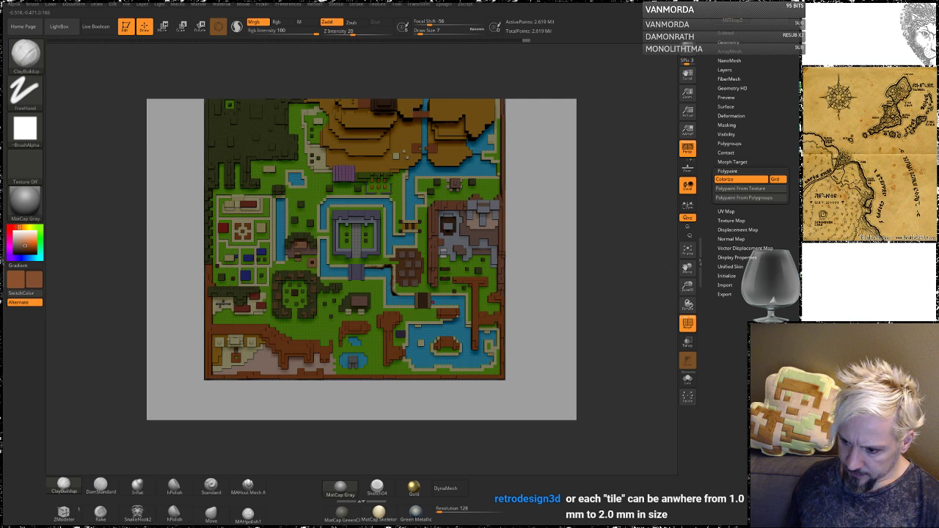
{"action": "mouse_move", "coordinate": [550, 266]}
{"action": "left_mouse_down", "text": "alt"}
{"action": "mouse_move", "coordinate": [533, 230]}
{"action": "mouse_move", "coordinate": [619, 253]}
{"action": "mouse_move", "coordinate": [617, 297]}
{"action": "mouse_move", "coordinate": [603, 298]}
{"action": "left_mouse_up", "text": "alt"}
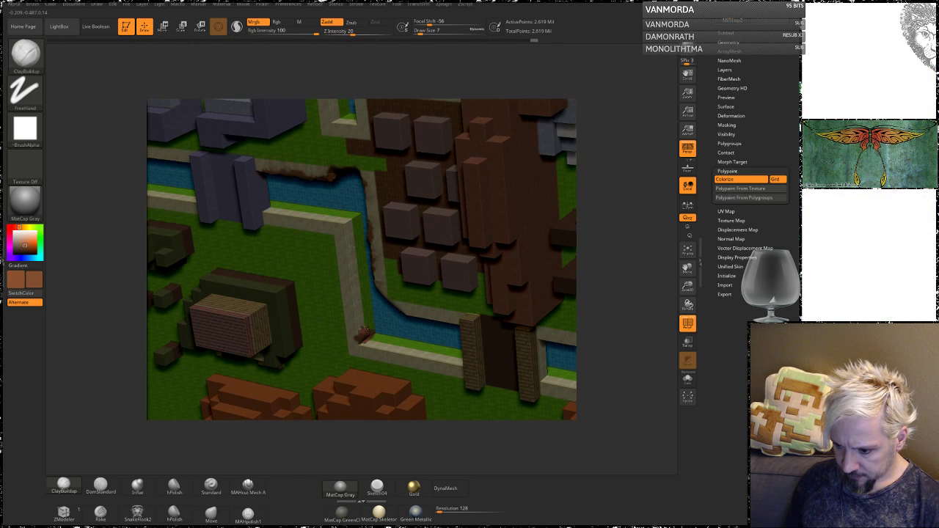
{"action": "mouse_move", "coordinate": [608, 315]}
{"action": "left_mouse_down"}
{"action": "mouse_move", "coordinate": [608, 272]}
{"action": "mouse_move", "coordinate": [606, 319]}
{"action": "left_mouse_up"}
{"action": "key", "text": "space"}
{"action": "mouse_move", "coordinate": [361, 311]}
{"action": "left_mouse_down"}
{"action": "mouse_move", "coordinate": [366, 278]}
{"action": "mouse_move", "coordinate": [352, 220]}
{"action": "left_mouse_up"}
{"action": "key", "text": "space"}
{"action": "mouse_move", "coordinate": [336, 137]}
{"action": "left_mouse_down"}
{"action": "mouse_move", "coordinate": [354, 232]}
{"action": "mouse_move", "coordinate": [332, 209]}
{"action": "mouse_move", "coordinate": [337, 231]}
{"action": "left_mouse_up"}
{"action": "left_click_drag", "start_coordinate": [353, 320], "coordinate": [369, 291]}
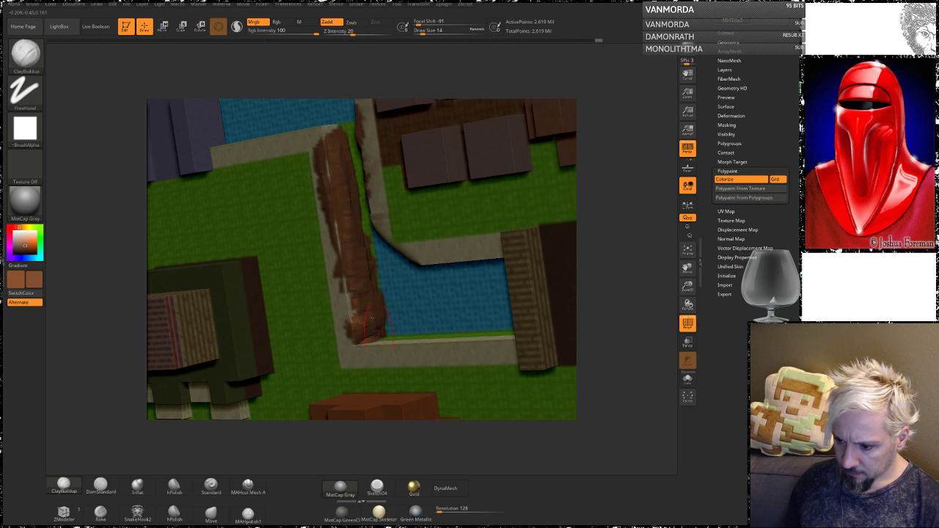
Add more brown ClayBuildup strokes to the upper corner and inner edge of the opposite channel bank.
{"action": "left_click_drag", "start_coordinate": [622, 200], "coordinate": [598, 167]}
{"action": "mouse_move", "coordinate": [351, 133]}
{"action": "left_mouse_down"}
{"action": "mouse_move", "coordinate": [361, 242]}
{"action": "mouse_move", "coordinate": [349, 176]}
{"action": "left_mouse_up"}
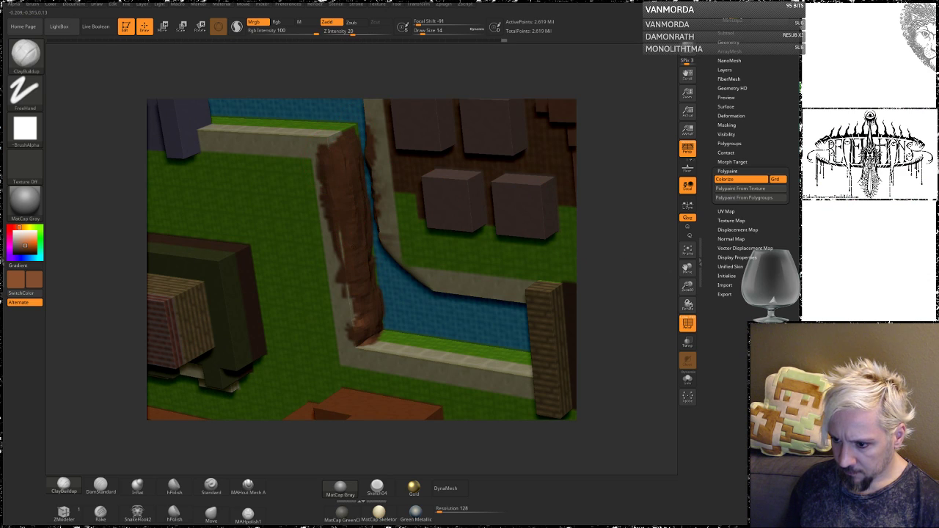
{"action": "left_click_drag", "start_coordinate": [592, 308], "coordinate": [589, 226]}
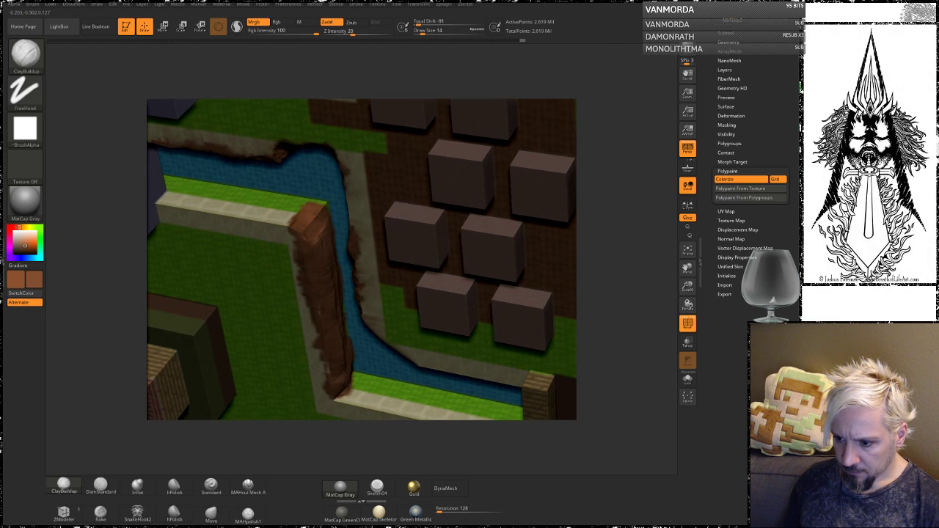
Add brown clay to the upper corner of the opposite channel bank and smooth it into the stone edge.
{"action": "left_click_drag", "start_coordinate": [313, 208], "coordinate": [290, 234]}
{"action": "mouse_move", "coordinate": [597, 194]}
{"action": "left_mouse_down"}
{"action": "mouse_move", "coordinate": [593, 165]}
{"action": "mouse_move", "coordinate": [596, 187]}
{"action": "left_mouse_up"}
{"action": "left_click_drag", "start_coordinate": [300, 212], "coordinate": [297, 228], "text": "shift"}
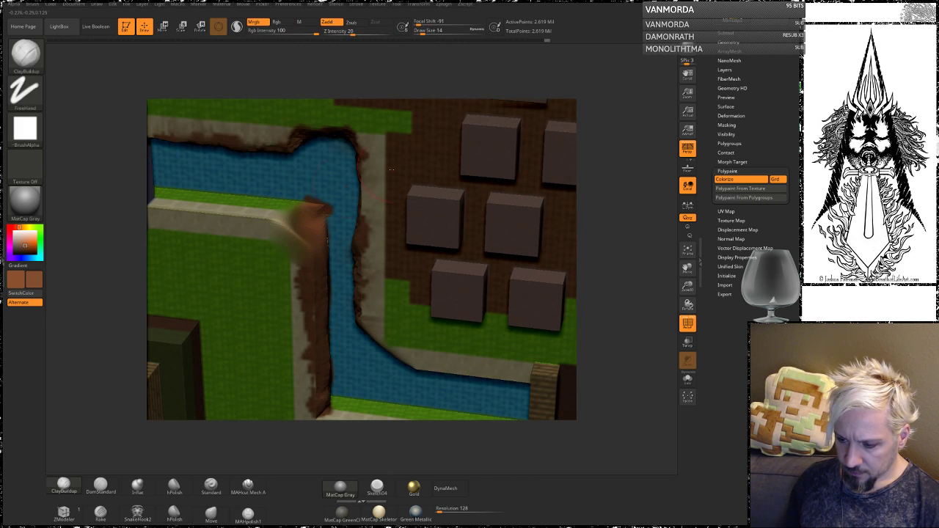
Build up brown ClayBuildup strokes along the bank stretch from the rounded corner toward the grey bridge, and smooth the top edge.
{"action": "left_click_drag", "start_coordinate": [585, 147], "coordinate": [588, 182]}
{"action": "mouse_move", "coordinate": [285, 215]}
{"action": "left_mouse_down"}
{"action": "mouse_move", "coordinate": [177, 189]}
{"action": "mouse_move", "coordinate": [292, 207]}
{"action": "mouse_move", "coordinate": [231, 189]}
{"action": "mouse_move", "coordinate": [184, 195]}
{"action": "left_mouse_up"}
{"action": "left_click_drag", "start_coordinate": [286, 195], "coordinate": [295, 192]}
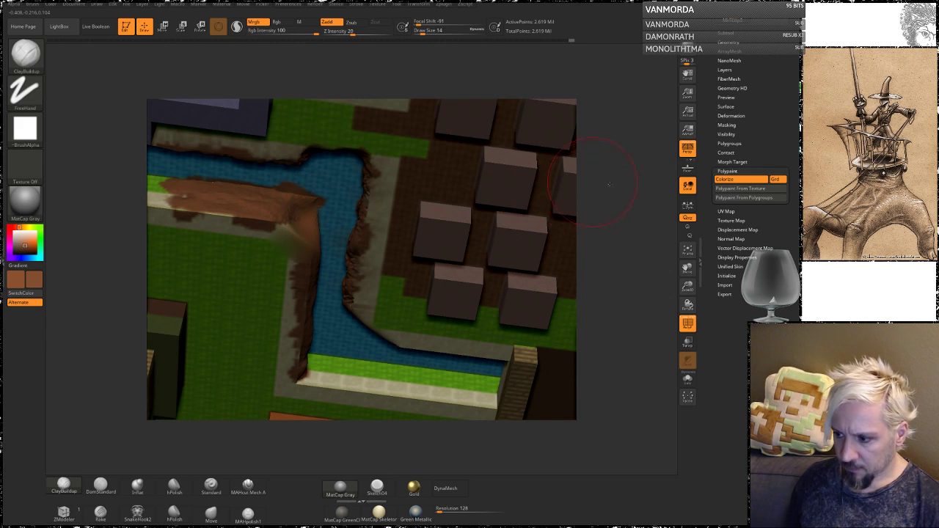
{"action": "left_click_drag", "start_coordinate": [587, 181], "coordinate": [596, 150]}
{"action": "mouse_move", "coordinate": [213, 190]}
{"action": "left_mouse_down"}
{"action": "mouse_move", "coordinate": [179, 184]}
{"action": "mouse_move", "coordinate": [198, 204]}
{"action": "left_mouse_up"}
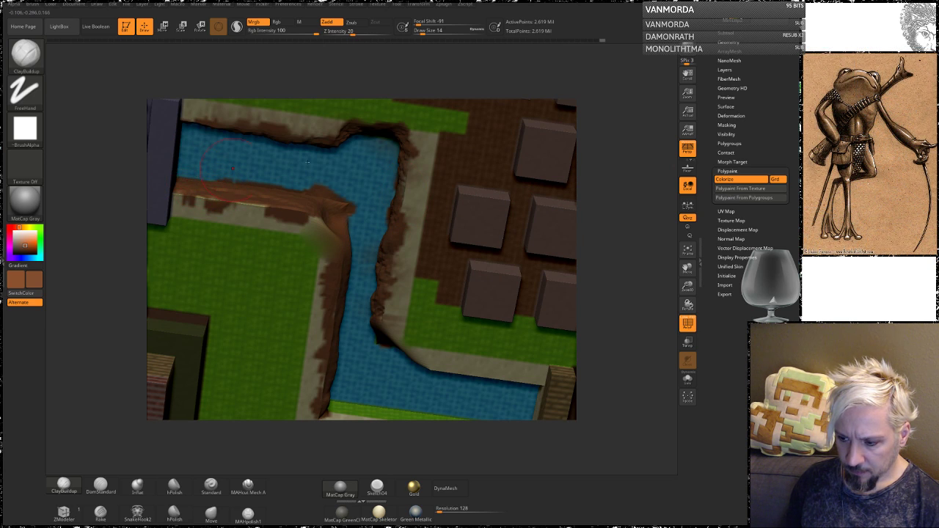
{"action": "mouse_move", "coordinate": [623, 222]}
{"action": "left_mouse_down"}
{"action": "mouse_move", "coordinate": [625, 167]}
{"action": "mouse_move", "coordinate": [627, 218]}
{"action": "mouse_move", "coordinate": [628, 200]}
{"action": "left_mouse_up"}
{"action": "left_click_drag", "start_coordinate": [297, 213], "coordinate": [189, 189], "text": "shift"}
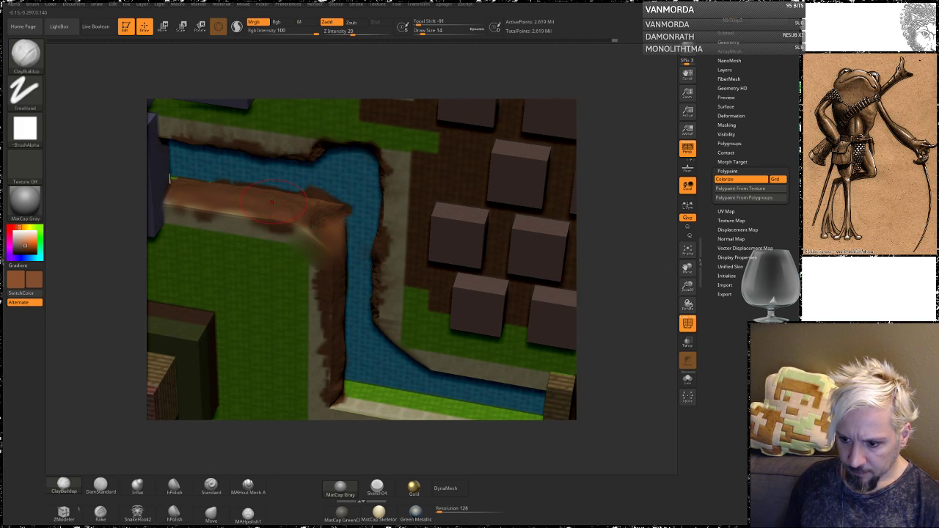
Set the Draw Size to 5 and add finer ClayBuildup strokes along the smoothed bank between the bridge and the corner.
{"action": "key", "text": "space"}
{"action": "left_click_drag", "start_coordinate": [248, 197], "coordinate": [237, 197]}
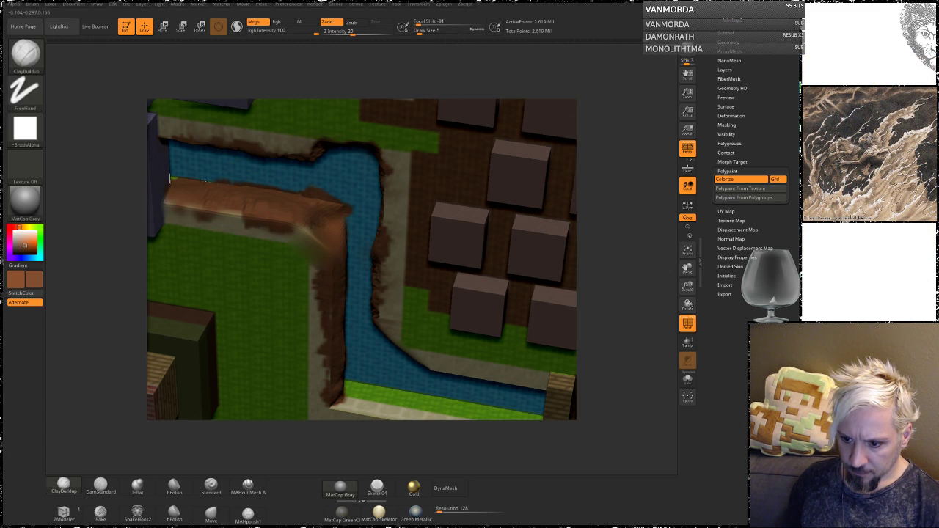
{"action": "mouse_move", "coordinate": [237, 198]}
{"action": "left_mouse_down"}
{"action": "mouse_move", "coordinate": [228, 212]}
{"action": "mouse_move", "coordinate": [256, 215]}
{"action": "left_mouse_up"}
{"action": "left_click_drag", "start_coordinate": [614, 221], "coordinate": [595, 216]}
{"action": "left_click_drag", "start_coordinate": [256, 200], "coordinate": [296, 198]}
{"action": "mouse_move", "coordinate": [587, 182]}
{"action": "left_mouse_down", "text": "alt"}
{"action": "mouse_move", "coordinate": [615, 214]}
{"action": "mouse_move", "coordinate": [617, 181]}
{"action": "mouse_move", "coordinate": [613, 224]}
{"action": "left_mouse_up", "text": "alt"}
{"action": "left_click_drag", "start_coordinate": [308, 234], "coordinate": [339, 226]}
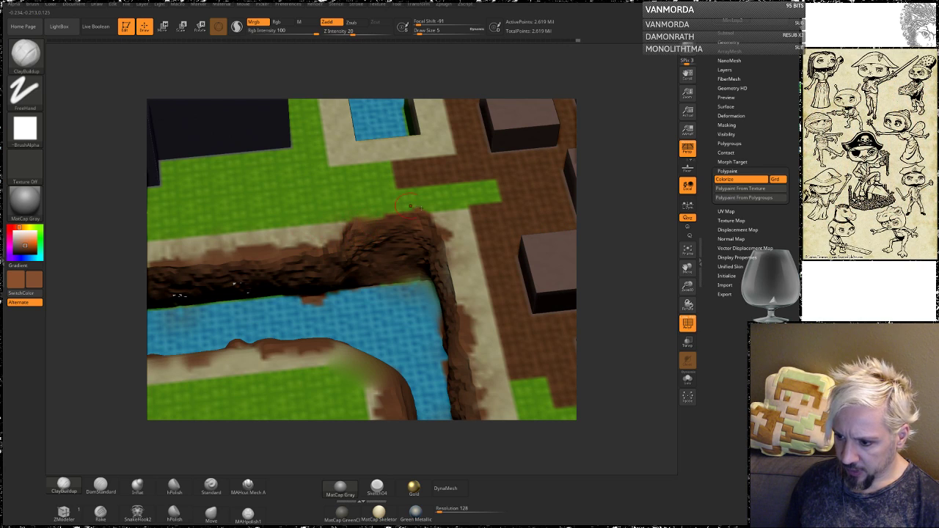
Smooth the wall beside the dirt field and cover its lower corner with fine brown ClayBuildup strokes.
{"action": "left_click_drag", "start_coordinate": [615, 219], "coordinate": [601, 214]}
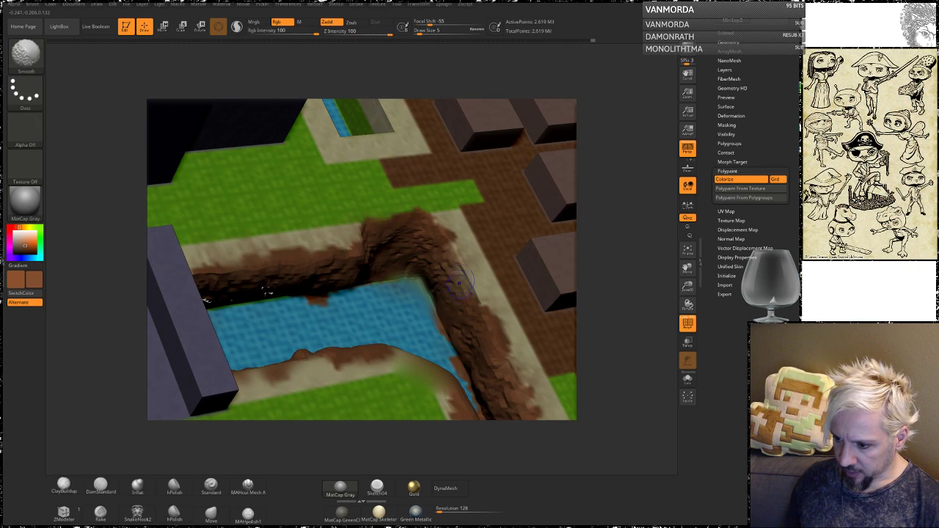
{"action": "mouse_move", "coordinate": [475, 299]}
{"action": "left_mouse_down"}
{"action": "mouse_move", "coordinate": [452, 248]}
{"action": "mouse_move", "coordinate": [484, 302]}
{"action": "left_mouse_up"}
{"action": "mouse_move", "coordinate": [636, 254]}
{"action": "left_mouse_down"}
{"action": "mouse_move", "coordinate": [623, 245]}
{"action": "mouse_move", "coordinate": [624, 311]}
{"action": "mouse_move", "coordinate": [610, 223]}
{"action": "left_mouse_up"}
{"action": "mouse_move", "coordinate": [484, 272]}
{"action": "left_mouse_down"}
{"action": "mouse_move", "coordinate": [474, 248]}
{"action": "mouse_move", "coordinate": [483, 283]}
{"action": "left_mouse_up"}
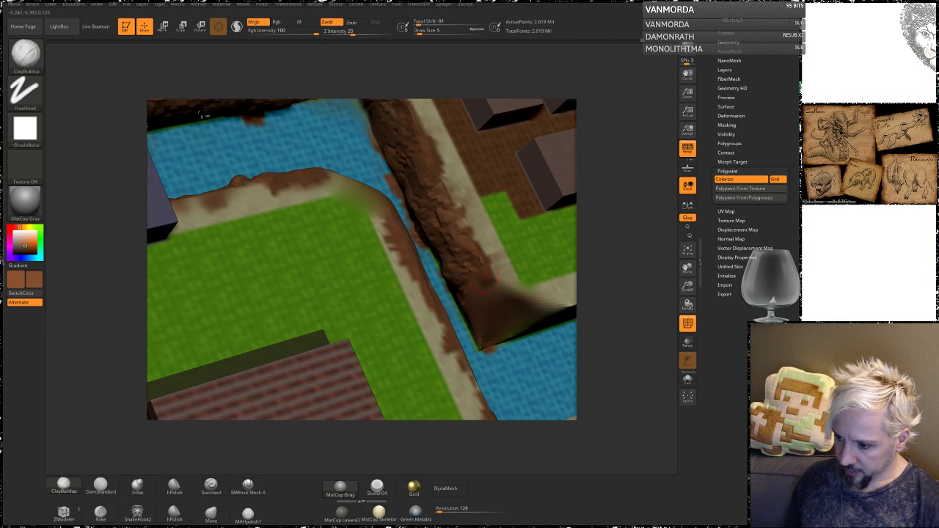
{"action": "mouse_move", "coordinate": [622, 289]}
{"action": "left_mouse_down", "text": "alt"}
{"action": "mouse_move", "coordinate": [619, 247]}
{"action": "mouse_move", "coordinate": [605, 233]}
{"action": "left_mouse_up", "text": "alt"}
{"action": "mouse_move", "coordinate": [465, 235]}
{"action": "left_mouse_down"}
{"action": "mouse_move", "coordinate": [538, 258]}
{"action": "mouse_move", "coordinate": [517, 264]}
{"action": "mouse_move", "coordinate": [544, 268]}
{"action": "mouse_move", "coordinate": [499, 299]}
{"action": "left_mouse_up"}
{"action": "left_click_drag", "start_coordinate": [507, 300], "coordinate": [530, 283]}
{"action": "mouse_move", "coordinate": [629, 280]}
{"action": "left_mouse_down"}
{"action": "mouse_move", "coordinate": [633, 238]}
{"action": "mouse_move", "coordinate": [622, 245]}
{"action": "left_mouse_up"}
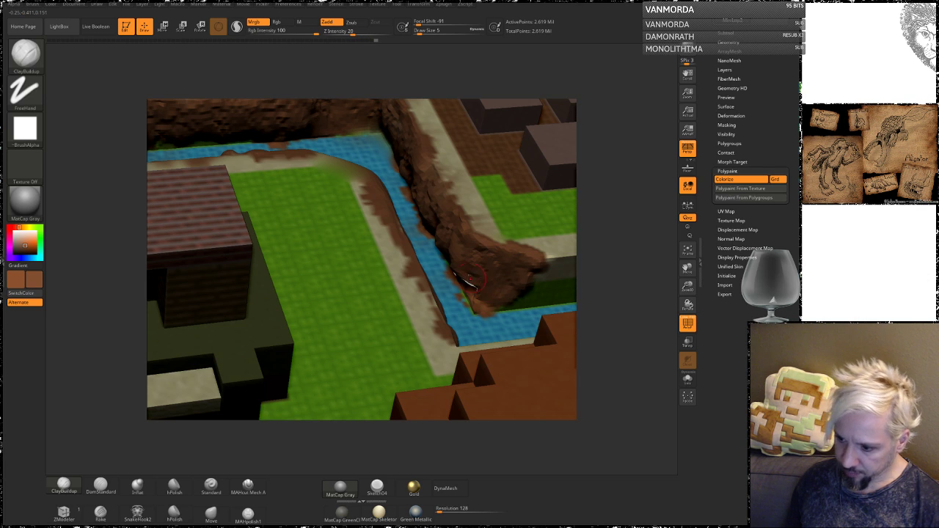
Stamp the rocky alpha over the lower clay corner of the dirt-field wall with the Standard brush.
{"action": "left_click", "coordinate": [211, 484]}
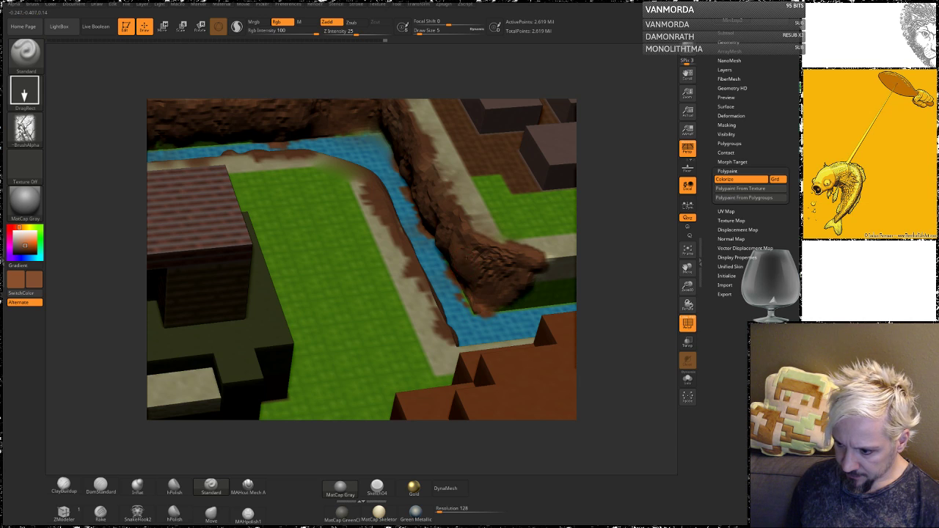
{"action": "mouse_move", "coordinate": [605, 203]}
{"action": "left_mouse_down"}
{"action": "mouse_move", "coordinate": [620, 223]}
{"action": "mouse_move", "coordinate": [605, 260]}
{"action": "left_mouse_up"}
{"action": "left_click_drag", "start_coordinate": [623, 203], "coordinate": [587, 179]}
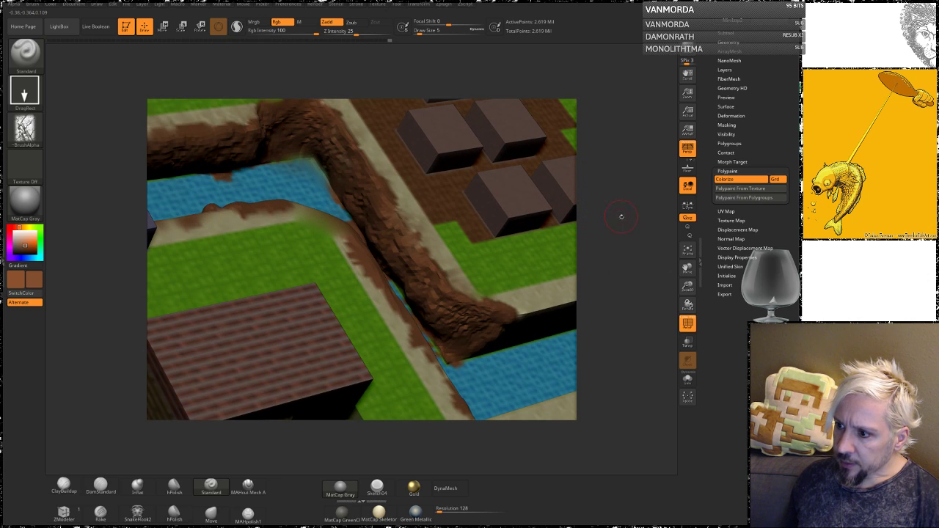
{"action": "left_click_drag", "start_coordinate": [627, 242], "coordinate": [621, 191], "text": "alt"}
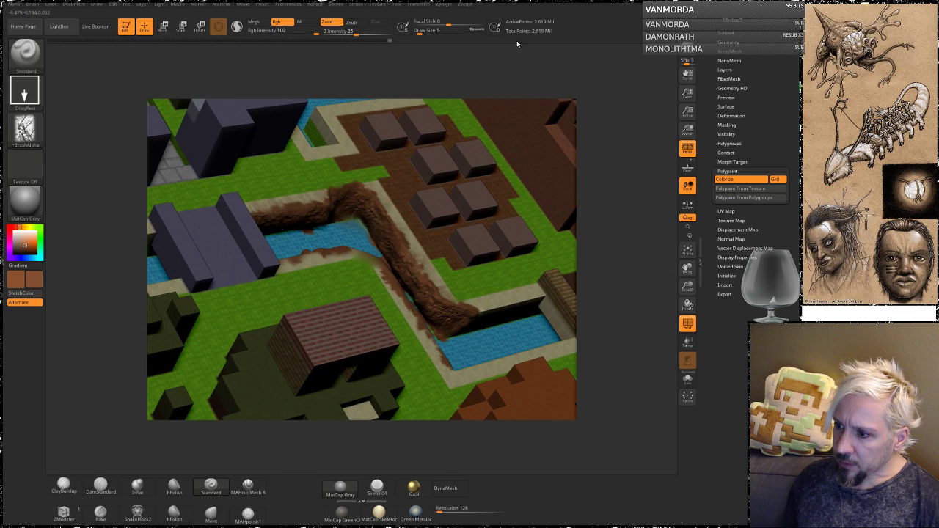
Try subdividing the map mesh to level 5 with Smt enabled, inspect the buildings, and undo the subdivision.
{"action": "left_click_drag", "start_coordinate": [766, 107], "coordinate": [766, 121]}
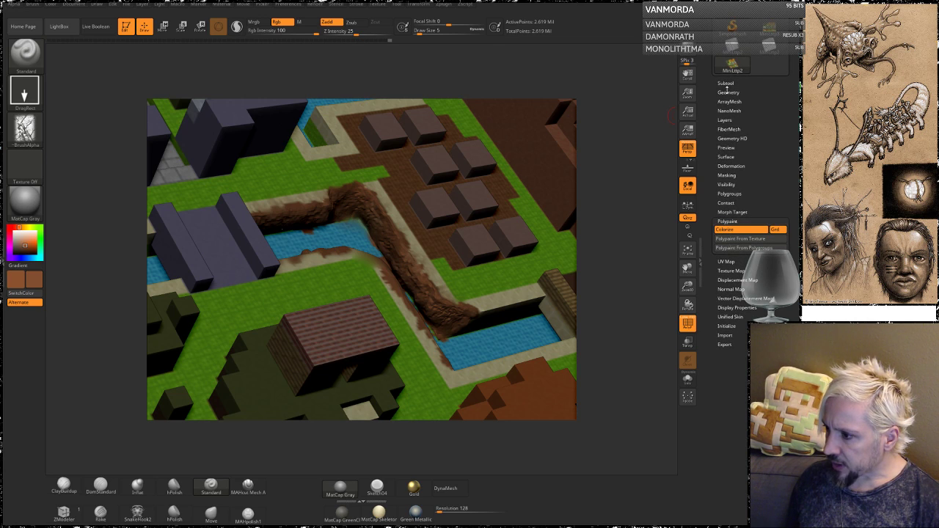
{"action": "left_click", "coordinate": [728, 92]}
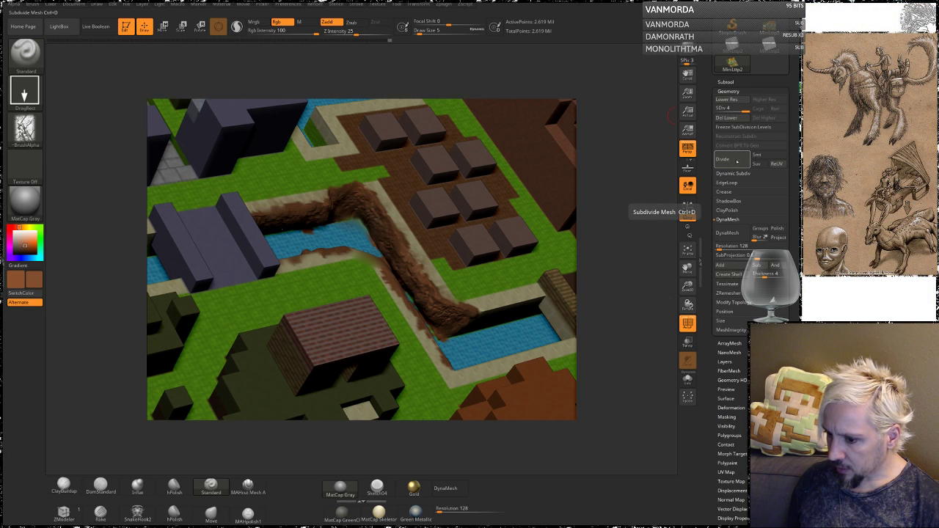
{"action": "left_click", "coordinate": [770, 155]}
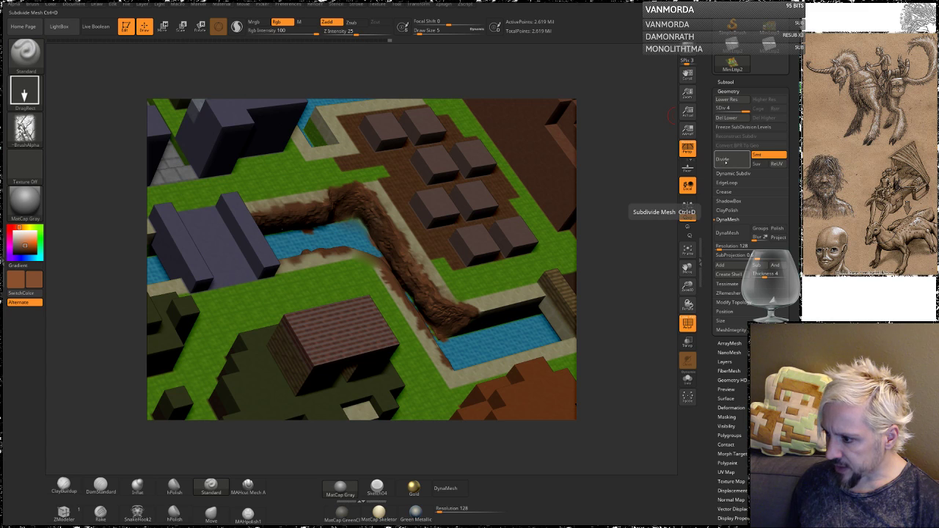
{"action": "left_click", "coordinate": [730, 160]}
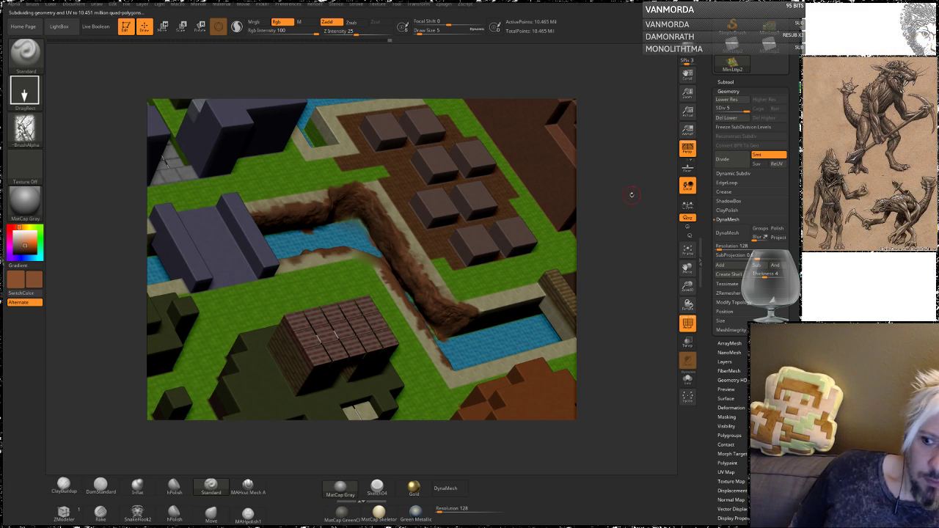
{"action": "key", "text": "ctrl+s"}
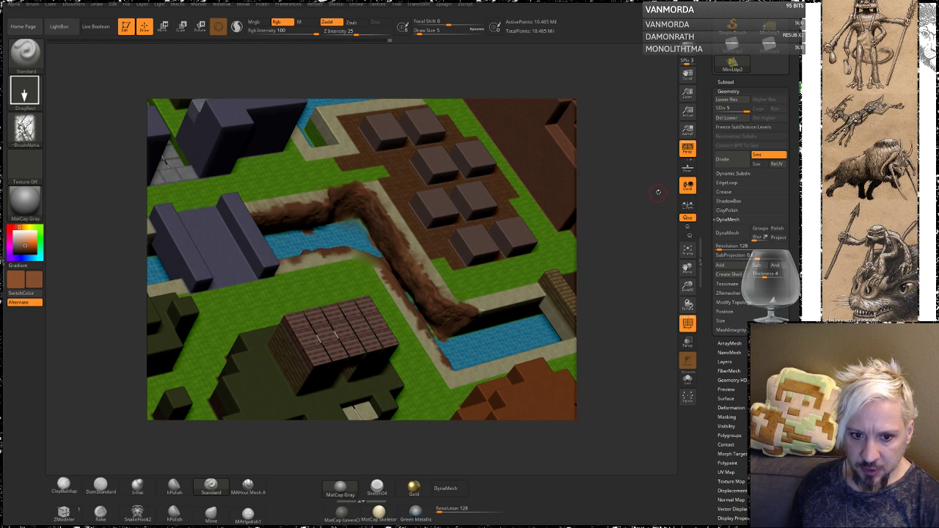
{"action": "left_click_drag", "start_coordinate": [628, 261], "coordinate": [635, 295]}
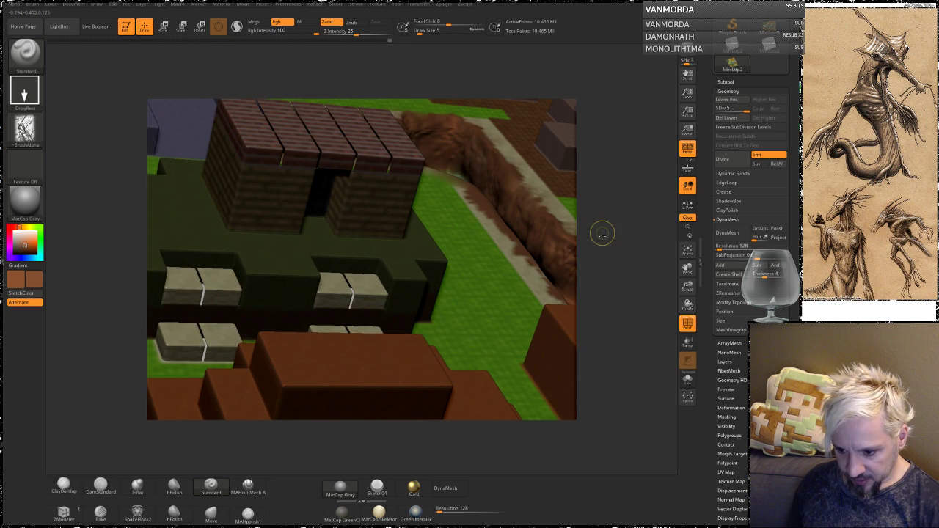
{"action": "key", "text": "ctrl"}
{"action": "key", "text": "shift+d"}
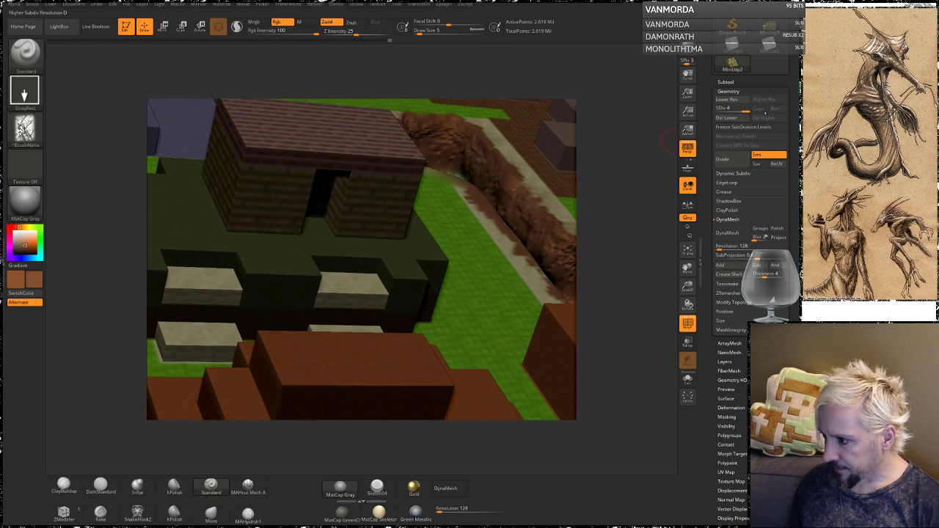
Disable Smt, subdivide the map mesh to level 5, and bring the lower channel stretch beside the wooden bridge into view.
{"action": "left_click", "coordinate": [762, 155]}
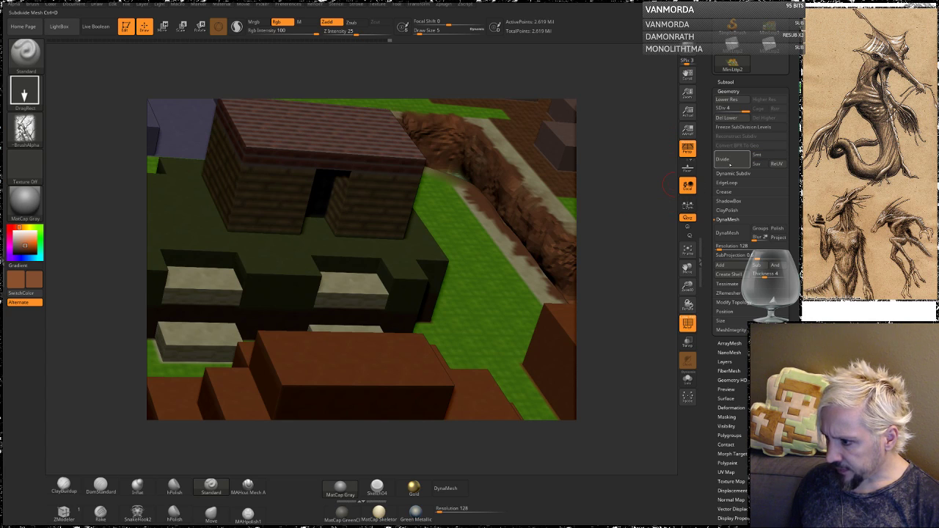
{"action": "left_click", "coordinate": [735, 161]}
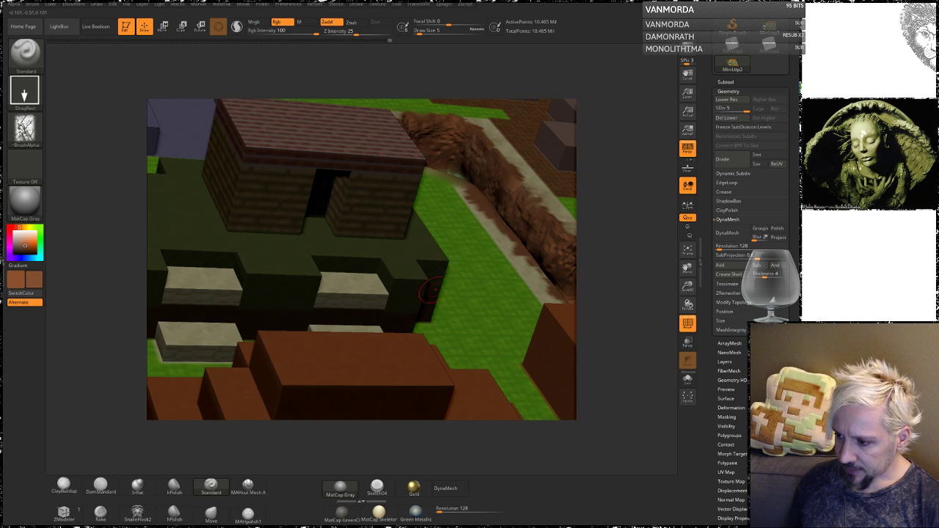
{"action": "left_click_drag", "start_coordinate": [609, 197], "coordinate": [440, 260], "text": "alt"}
{"action": "left_click_drag", "start_coordinate": [619, 217], "coordinate": [548, 165]}
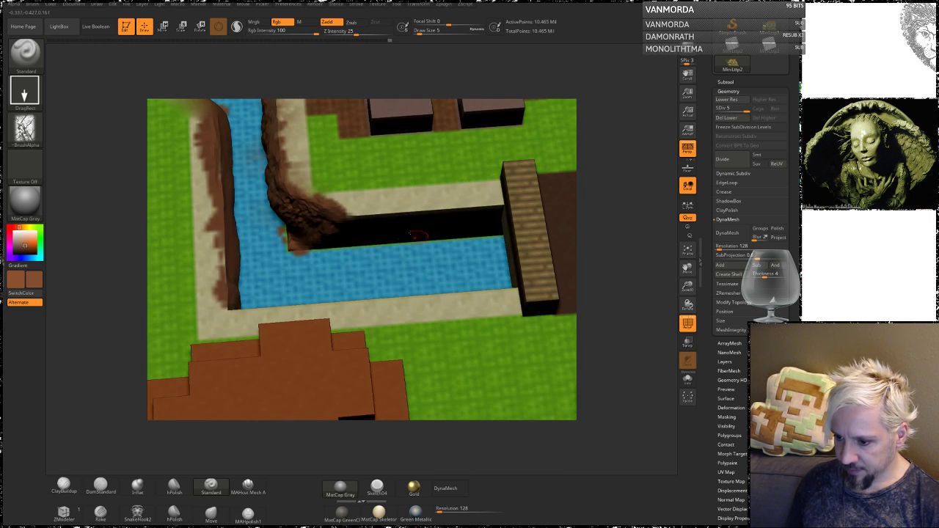
Stamp the rock texture in brown along the bare river wall between the inner corner and the wooden bridge with the Standard brush.
{"action": "left_click_drag", "start_coordinate": [603, 245], "coordinate": [605, 219]}
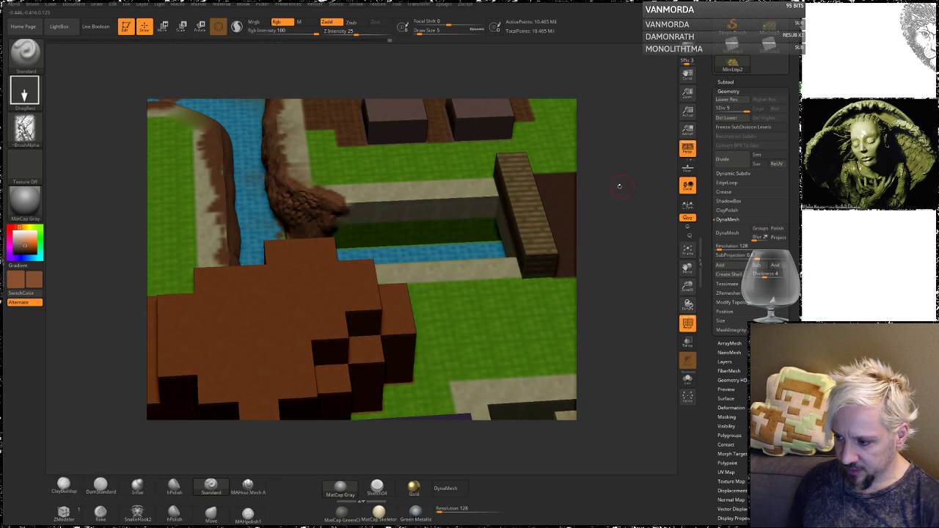
{"action": "left_click_drag", "start_coordinate": [621, 186], "coordinate": [619, 174]}
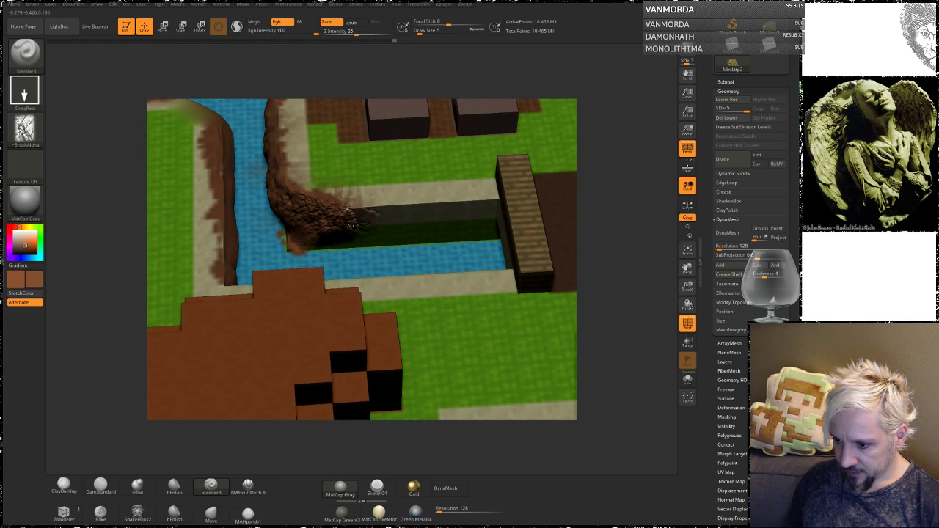
{"action": "left_click_drag", "start_coordinate": [382, 229], "coordinate": [498, 227]}
Build up brown rock ledges on the river wall between the corner and the wooden bridge with the ClayBuildup brush.
{"action": "mouse_move", "coordinate": [606, 184]}
{"action": "left_mouse_down"}
{"action": "mouse_move", "coordinate": [616, 190]}
{"action": "mouse_move", "coordinate": [600, 192]}
{"action": "left_mouse_up"}
{"action": "left_click", "coordinate": [64, 486]}
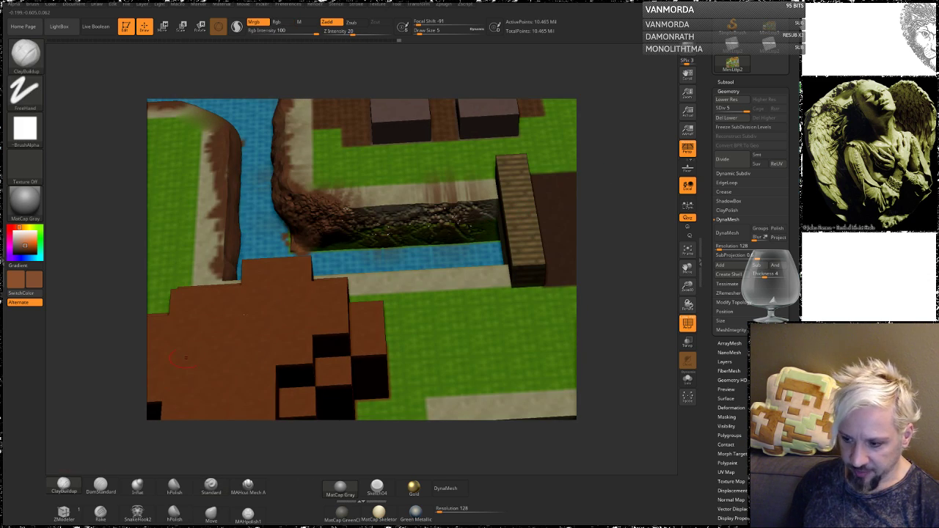
{"action": "mouse_move", "coordinate": [343, 222]}
{"action": "left_mouse_down"}
{"action": "mouse_move", "coordinate": [478, 211]}
{"action": "mouse_move", "coordinate": [366, 233]}
{"action": "mouse_move", "coordinate": [462, 218]}
{"action": "mouse_move", "coordinate": [352, 245]}
{"action": "mouse_move", "coordinate": [438, 243]}
{"action": "mouse_move", "coordinate": [484, 235]}
{"action": "mouse_move", "coordinate": [485, 207]}
{"action": "left_mouse_up"}
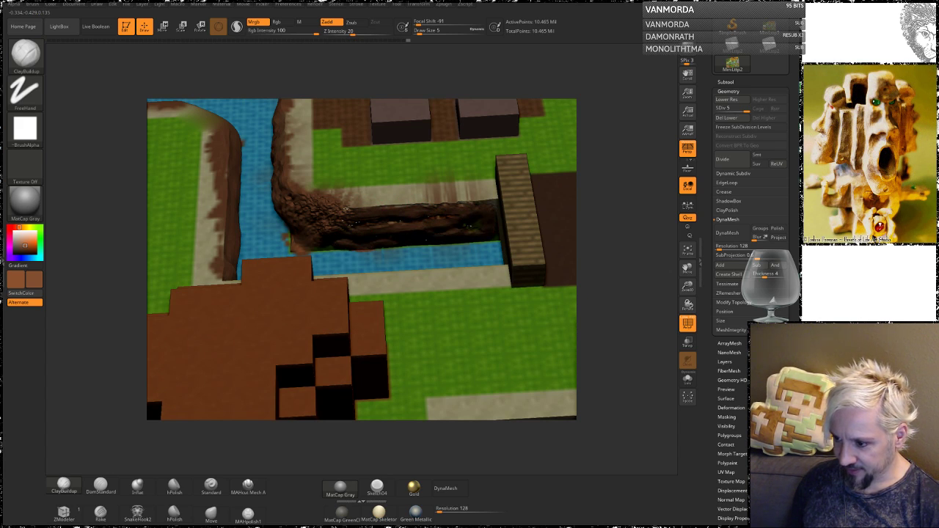
{"action": "left_click_drag", "start_coordinate": [366, 220], "coordinate": [345, 224]}
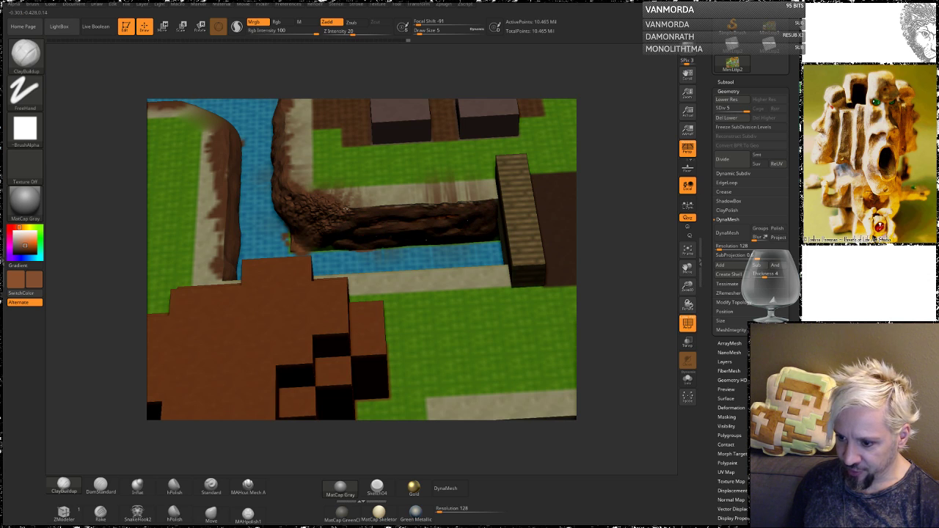
Stamp the rock texture along the cliff face of the river's west bank with the Standard brush.
{"action": "right_click_drag", "start_coordinate": [412, 198], "coordinate": [485, 202]}
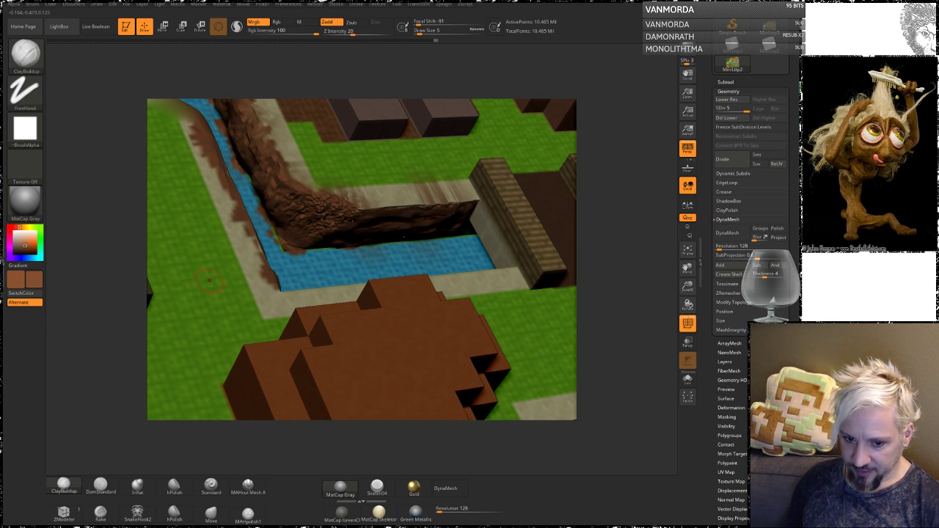
{"action": "right_click_drag", "start_coordinate": [111, 188], "coordinate": [134, 205]}
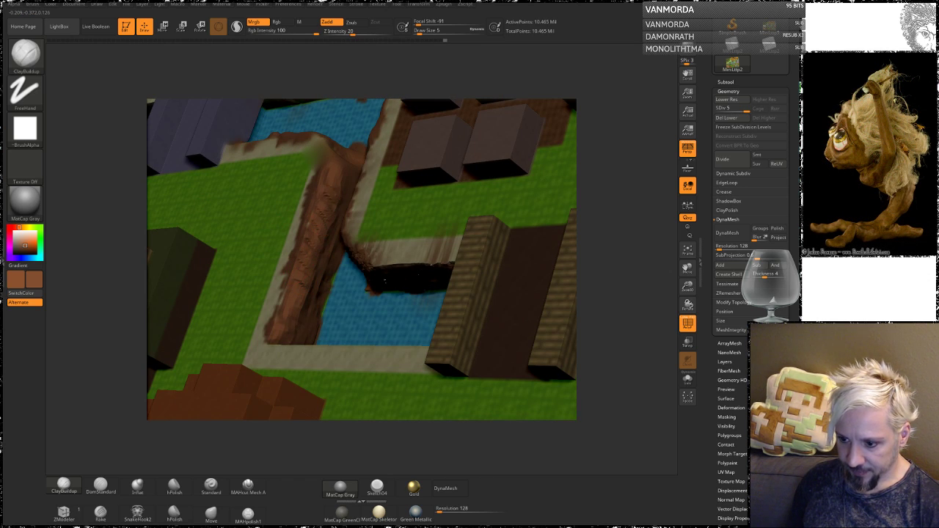
{"action": "left_click_drag", "start_coordinate": [90, 257], "coordinate": [73, 293]}
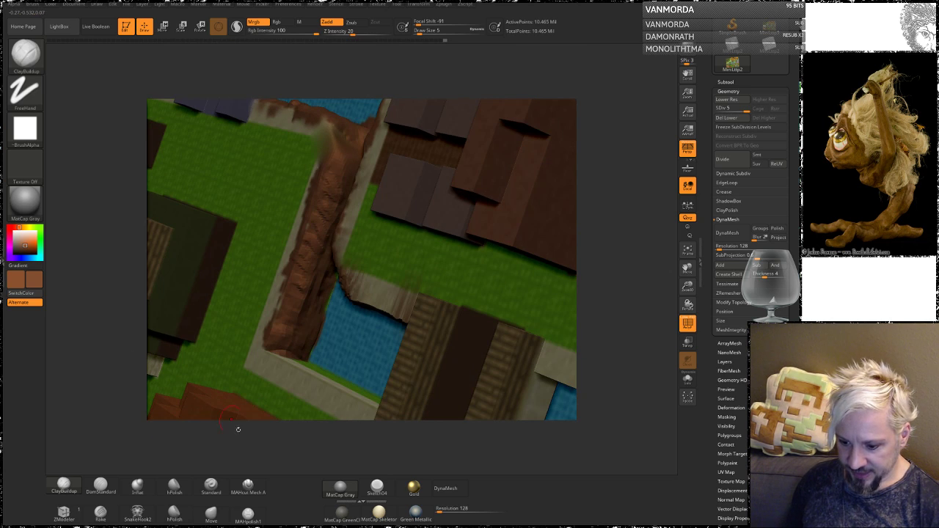
{"action": "left_click", "coordinate": [211, 485]}
{"action": "mouse_move", "coordinate": [300, 306]}
{"action": "left_mouse_down"}
{"action": "mouse_move", "coordinate": [318, 320]}
{"action": "mouse_move", "coordinate": [312, 245]}
{"action": "left_mouse_up"}
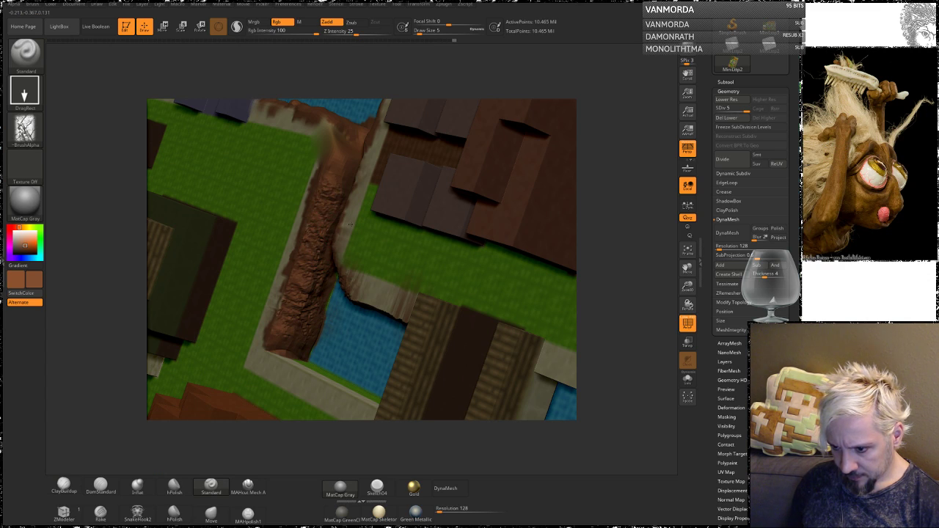
{"action": "left_click_drag", "start_coordinate": [111, 249], "coordinate": [354, 178]}
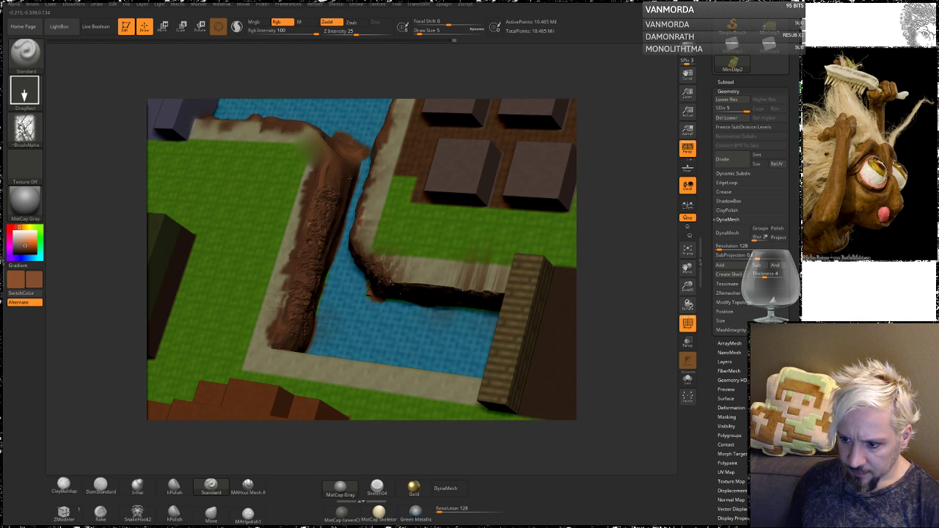
Sample the grass green as both secondary and main colour, testing the rock stamp on the west lawn and undoing each test.
{"action": "left_click_drag", "start_coordinate": [121, 268], "coordinate": [89, 259], "text": "shift"}
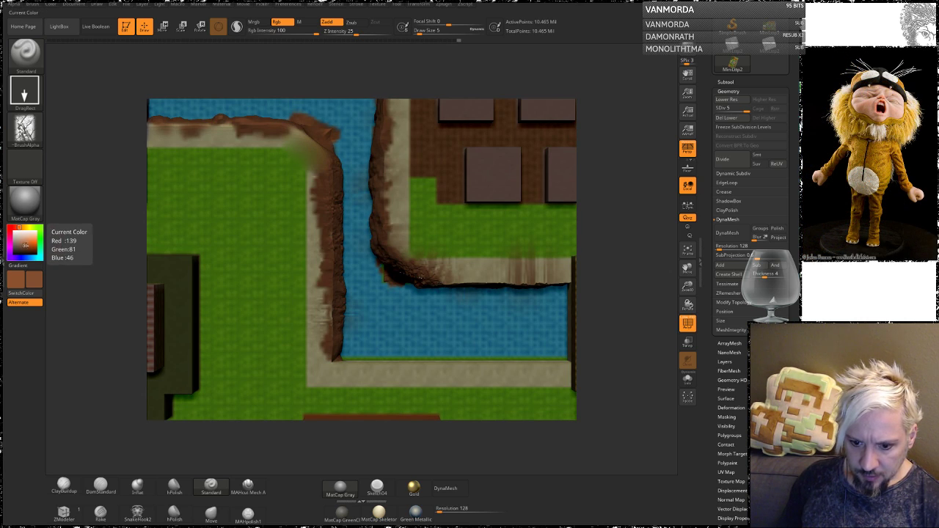
{"action": "left_click_drag", "start_coordinate": [26, 246], "coordinate": [190, 176]}
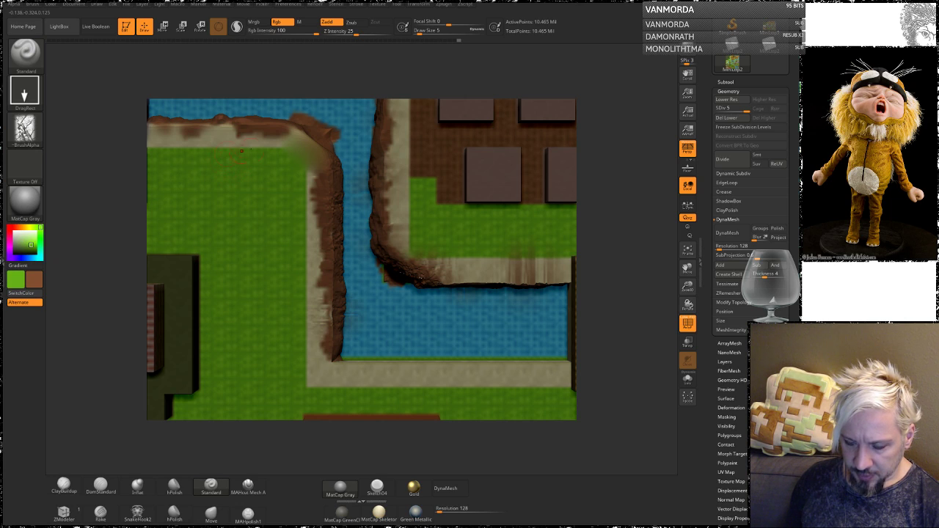
{"action": "left_click_drag", "start_coordinate": [285, 191], "coordinate": [290, 251]}
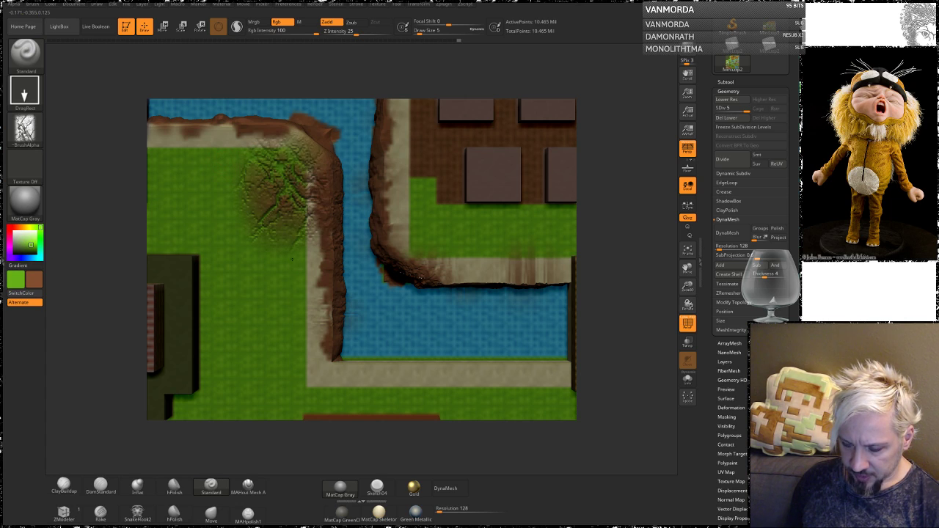
{"action": "key", "text": "ctrl+z"}
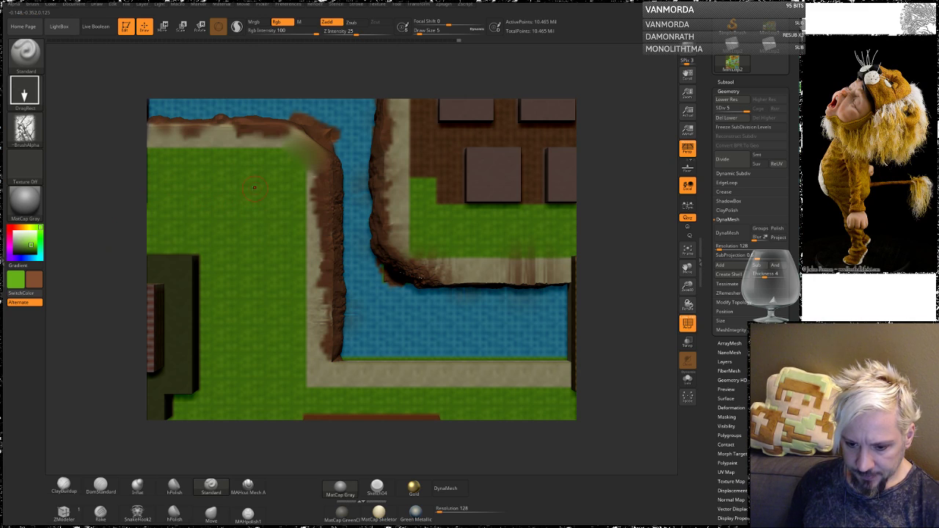
{"action": "mouse_move", "coordinate": [34, 252]}
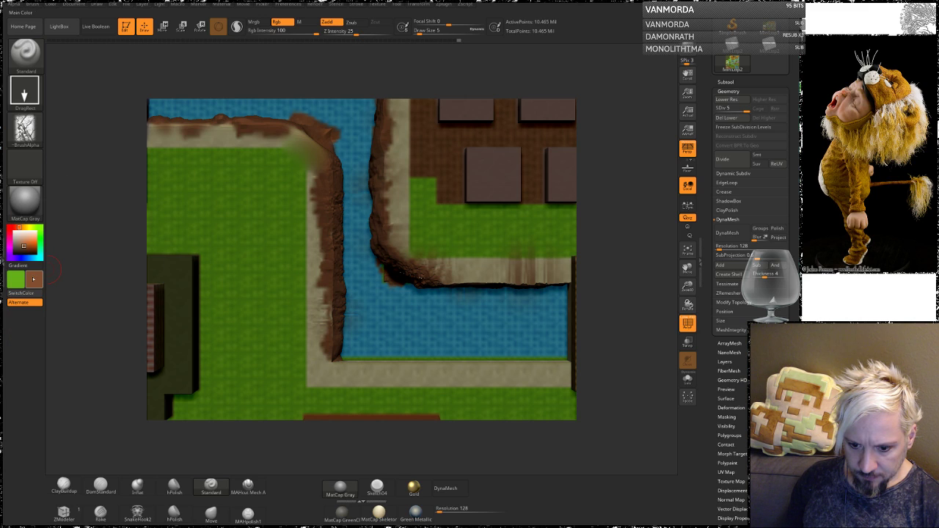
{"action": "left_click_drag", "start_coordinate": [60, 264], "coordinate": [206, 198]}
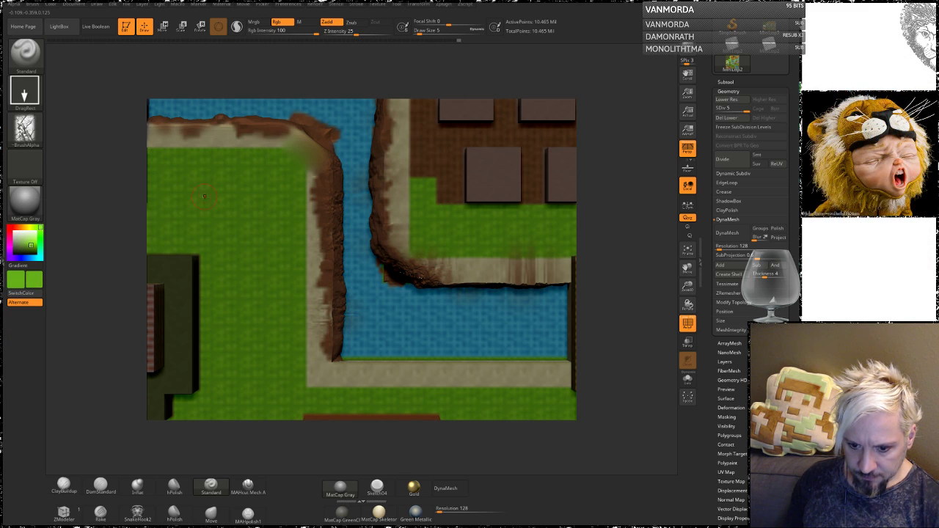
{"action": "left_click_drag", "start_coordinate": [264, 196], "coordinate": [260, 248]}
{"action": "key", "text": "ctrl+z"}
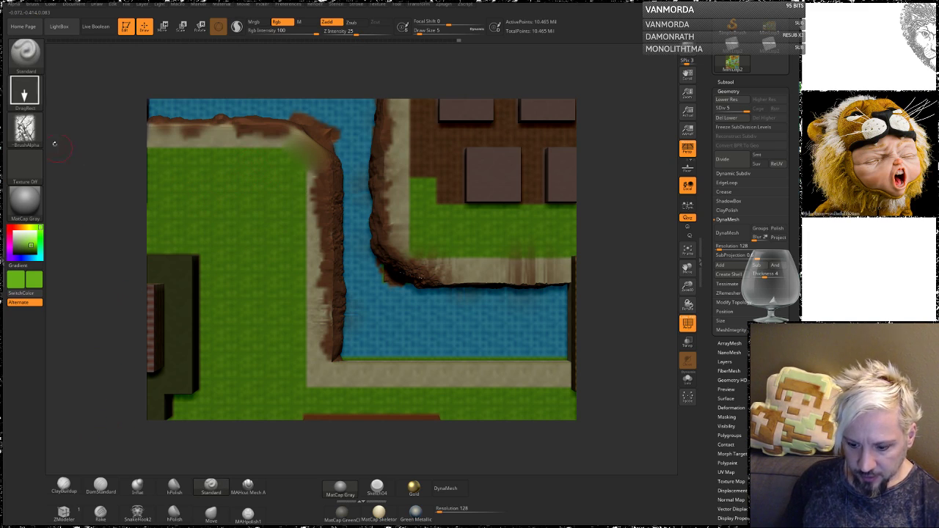
Switch the brush alpha to Alpha 07 and try it as dragged stamps on the west lawn, undoing each attempt.
{"action": "left_click", "coordinate": [25, 130]}
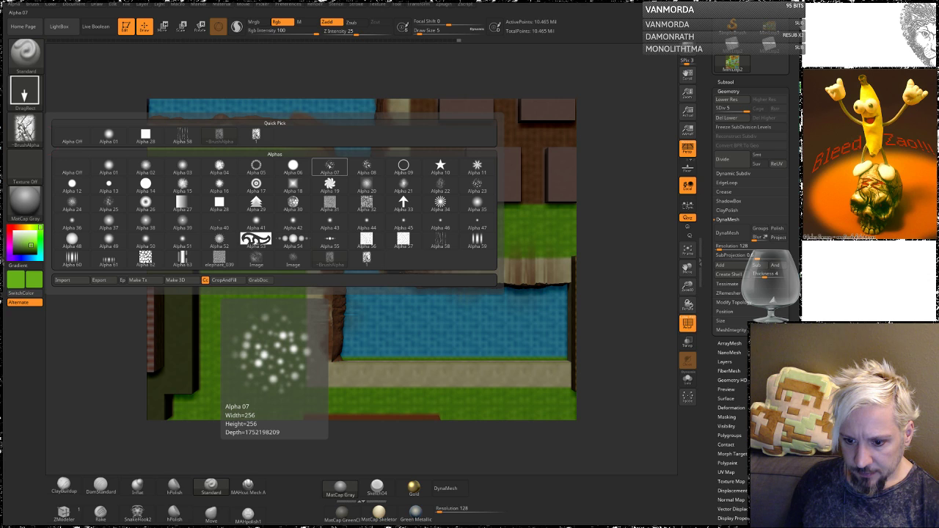
{"action": "left_click", "coordinate": [329, 167]}
{"action": "left_click_drag", "start_coordinate": [265, 206], "coordinate": [283, 248]}
{"action": "key", "text": "ctrl+z"}
{"action": "mouse_move", "coordinate": [627, 237]}
{"action": "left_mouse_down"}
{"action": "mouse_move", "coordinate": [635, 237]}
{"action": "mouse_move", "coordinate": [632, 184]}
{"action": "left_mouse_up"}
{"action": "mouse_move", "coordinate": [261, 211]}
{"action": "left_mouse_down"}
{"action": "mouse_move", "coordinate": [270, 247]}
{"action": "mouse_move", "coordinate": [264, 217]}
{"action": "left_mouse_up"}
{"action": "key", "text": "ctrl+z"}
Set the stroke type to Spray and cover the lawn west of the river with bumpy green grass texture, up to the purple bridge.
{"action": "left_click", "coordinate": [24, 89]}
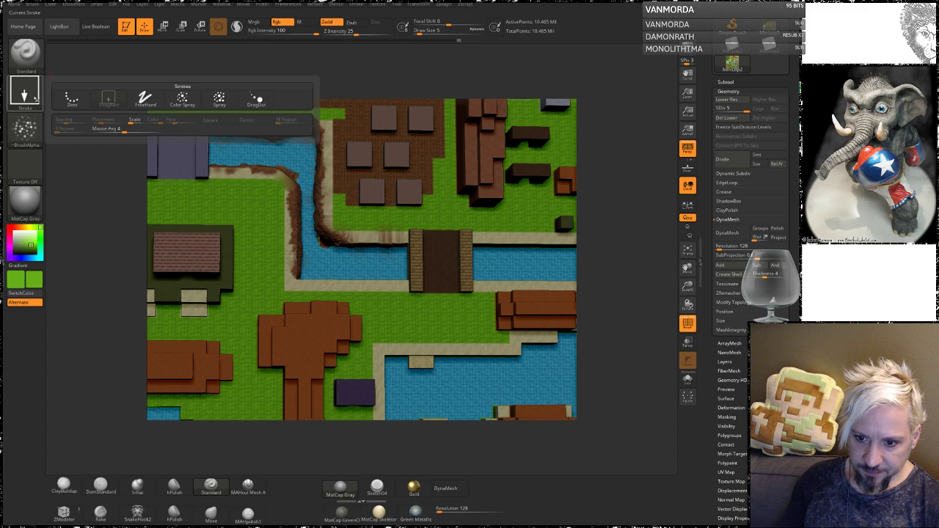
{"action": "left_click", "coordinate": [218, 98]}
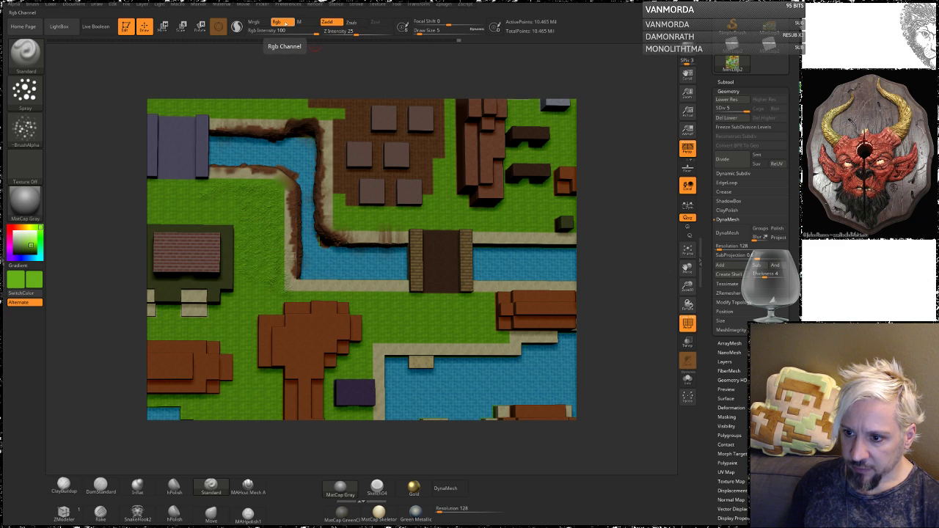
{"action": "left_click_drag", "start_coordinate": [117, 278], "coordinate": [164, 382], "text": "alt"}
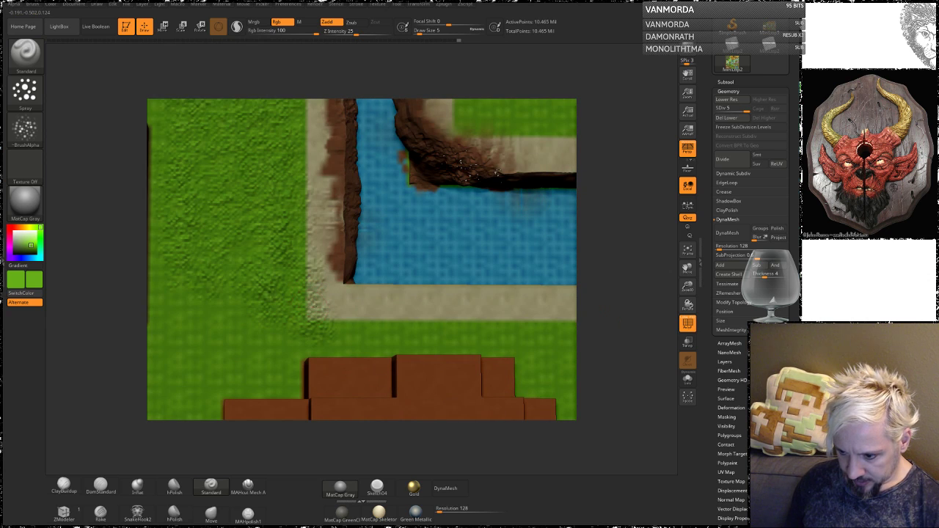
{"action": "mouse_move", "coordinate": [325, 308]}
{"action": "left_mouse_down"}
{"action": "mouse_move", "coordinate": [337, 308]}
{"action": "mouse_move", "coordinate": [320, 300]}
{"action": "mouse_move", "coordinate": [309, 316]}
{"action": "left_mouse_up"}
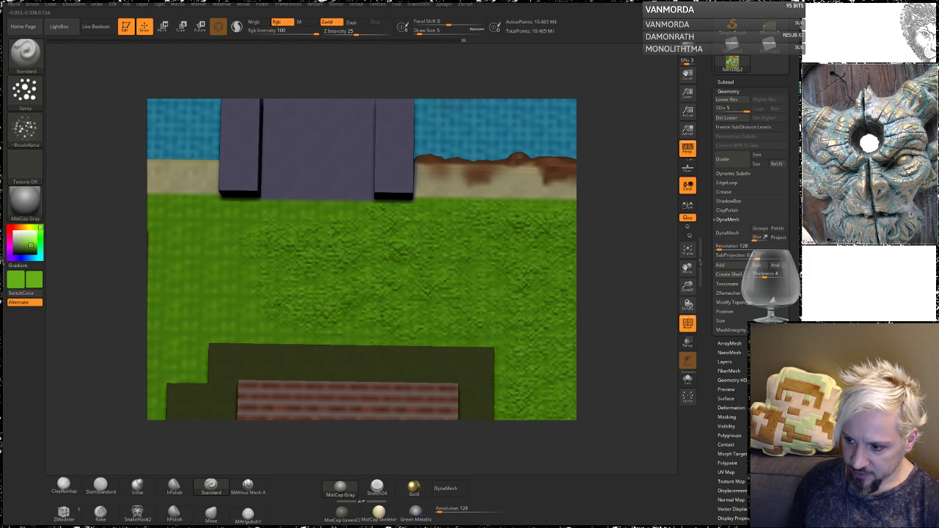
{"action": "left_click_drag", "start_coordinate": [627, 181], "coordinate": [494, 215], "text": "alt"}
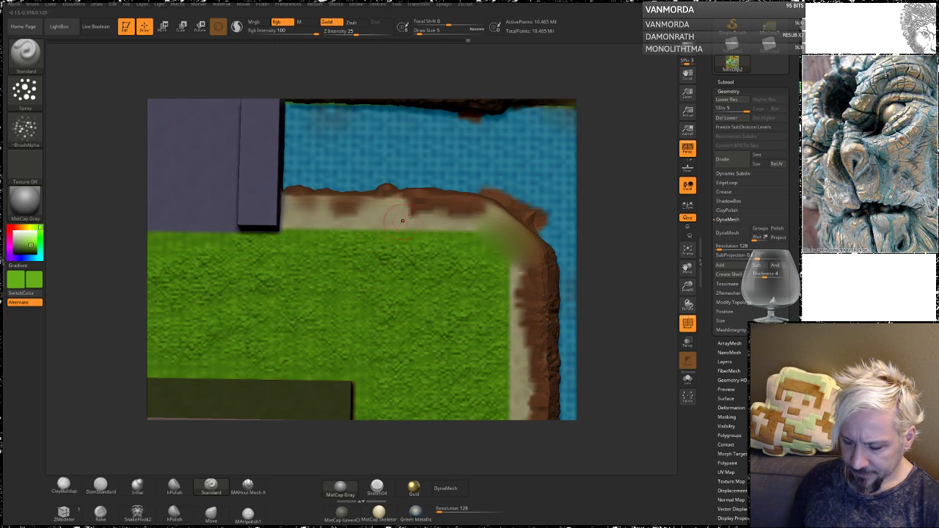
Spray the bumpy green texture over the grass strip east of the river, below the square blocks.
{"action": "left_click_drag", "start_coordinate": [620, 187], "coordinate": [587, 182]}
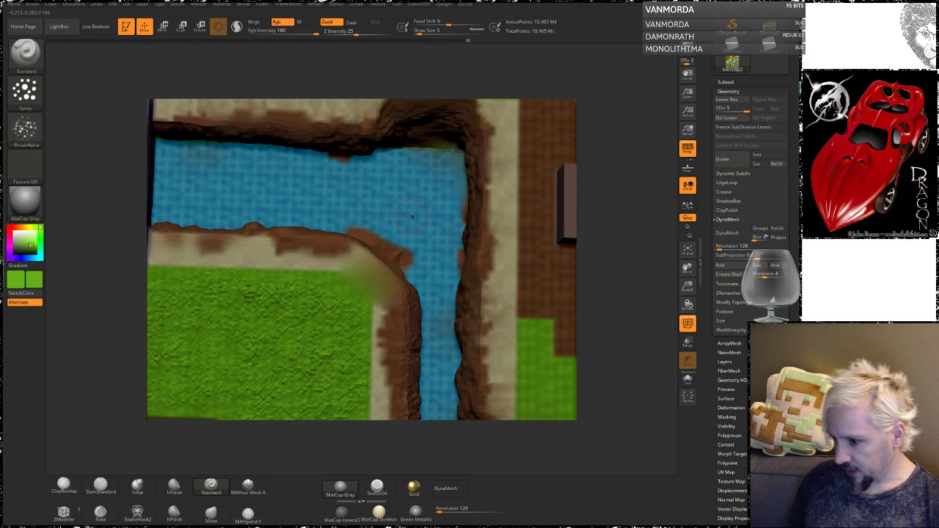
{"action": "left_click_drag", "start_coordinate": [633, 162], "coordinate": [550, 249]}
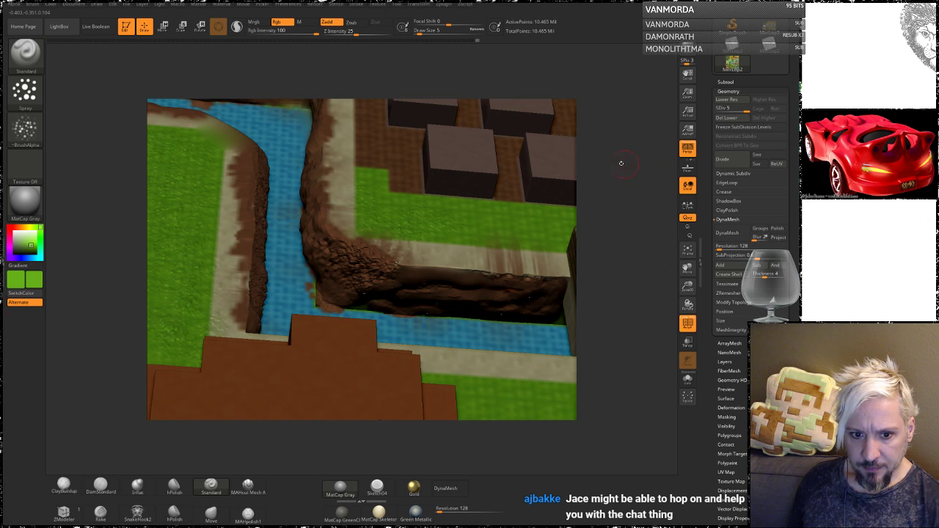
{"action": "left_click_drag", "start_coordinate": [638, 100], "coordinate": [587, 207]}
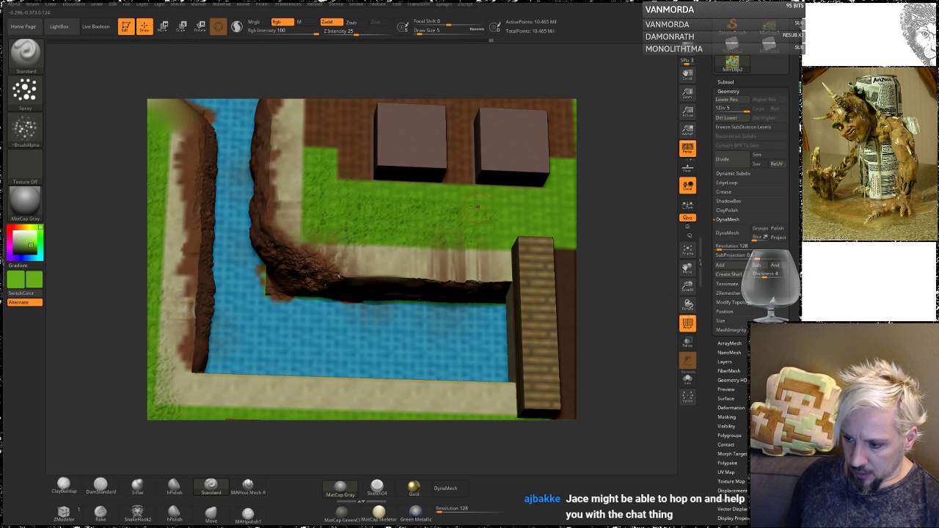
Sample the sandy beige as both brush colours and spray a grainy texture along the sand path on the river's west bank.
{"action": "left_click_drag", "start_coordinate": [110, 139], "coordinate": [239, 290], "text": "alt"}
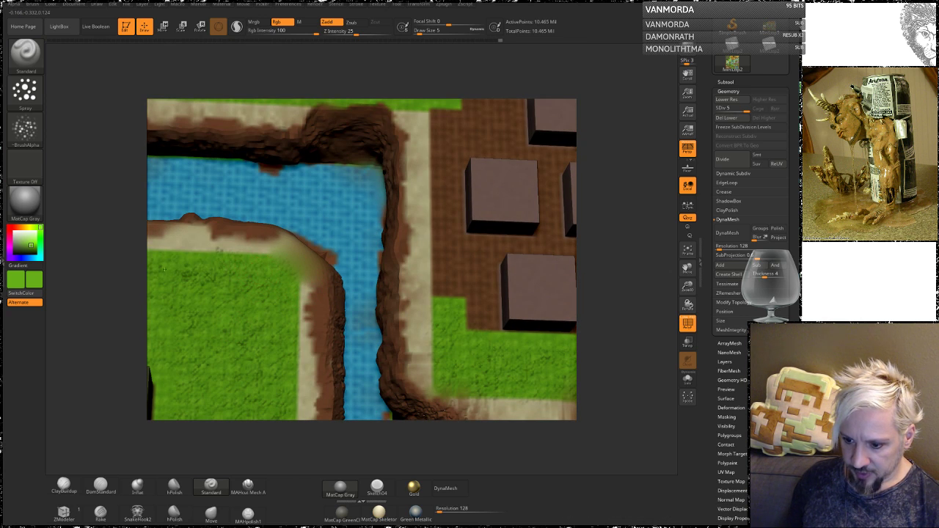
{"action": "mouse_move", "coordinate": [106, 230]}
{"action": "left_mouse_down"}
{"action": "mouse_move", "coordinate": [108, 245]}
{"action": "mouse_move", "coordinate": [109, 215]}
{"action": "mouse_move", "coordinate": [116, 225]}
{"action": "left_mouse_up"}
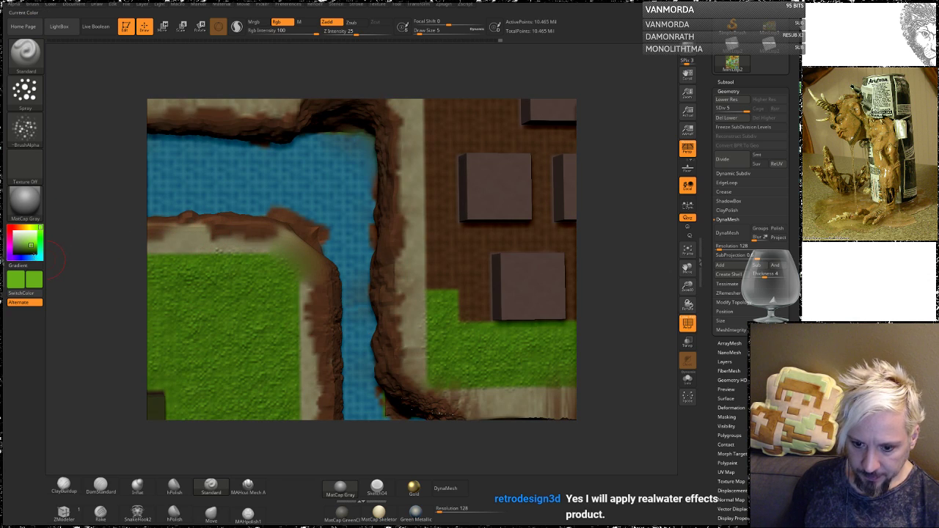
{"action": "left_click_drag", "start_coordinate": [30, 245], "coordinate": [175, 244]}
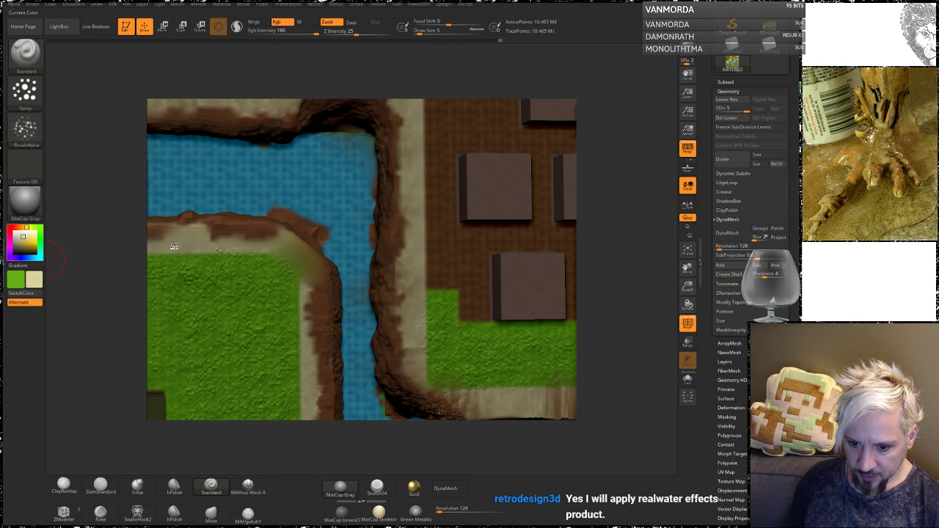
{"action": "left_click_drag", "start_coordinate": [16, 279], "coordinate": [172, 253]}
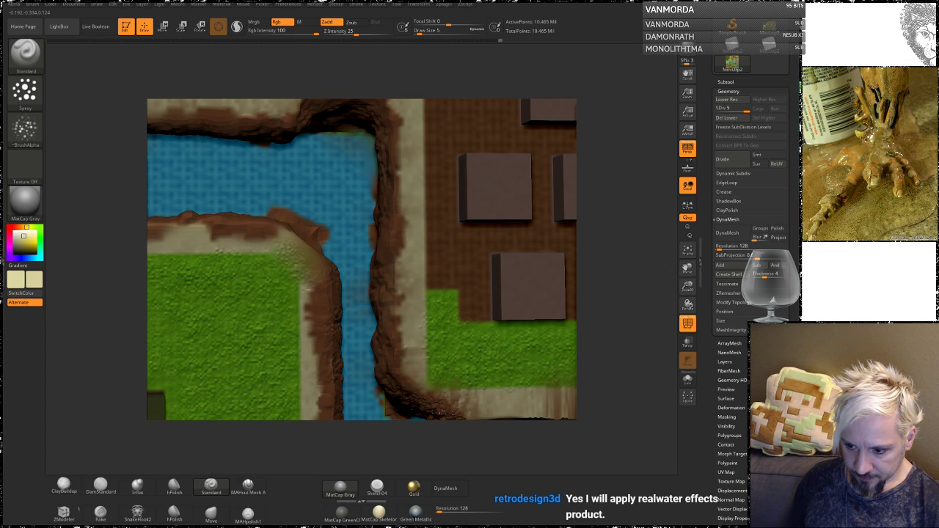
{"action": "mouse_move", "coordinate": [311, 290]}
{"action": "left_mouse_down"}
{"action": "mouse_move", "coordinate": [308, 352]}
{"action": "mouse_move", "coordinate": [311, 298]}
{"action": "mouse_move", "coordinate": [315, 350]}
{"action": "left_mouse_up"}
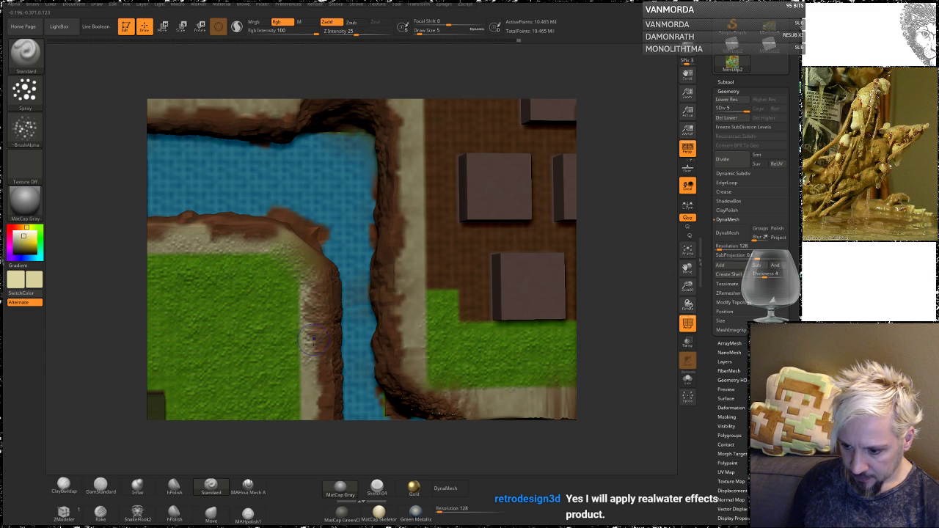
{"action": "key", "text": "shift"}
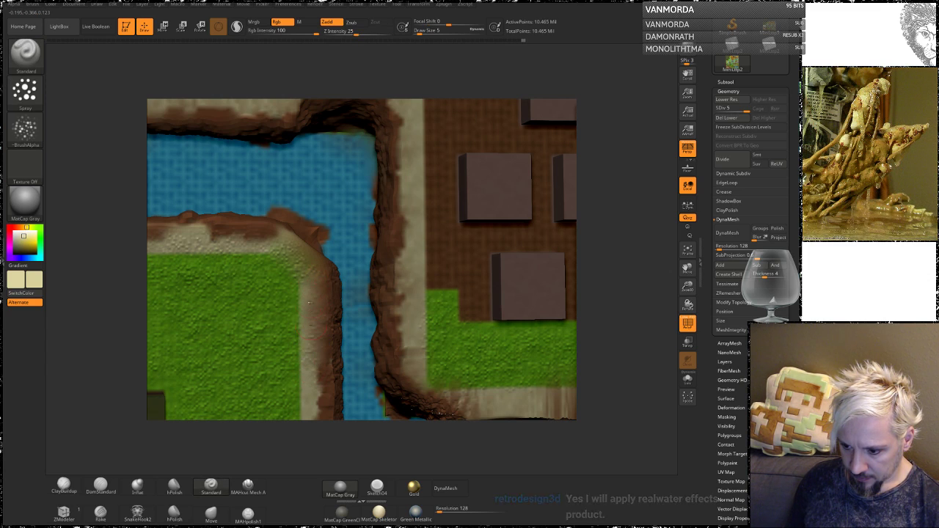
{"action": "left_click_drag", "start_coordinate": [603, 292], "coordinate": [610, 194], "text": "alt"}
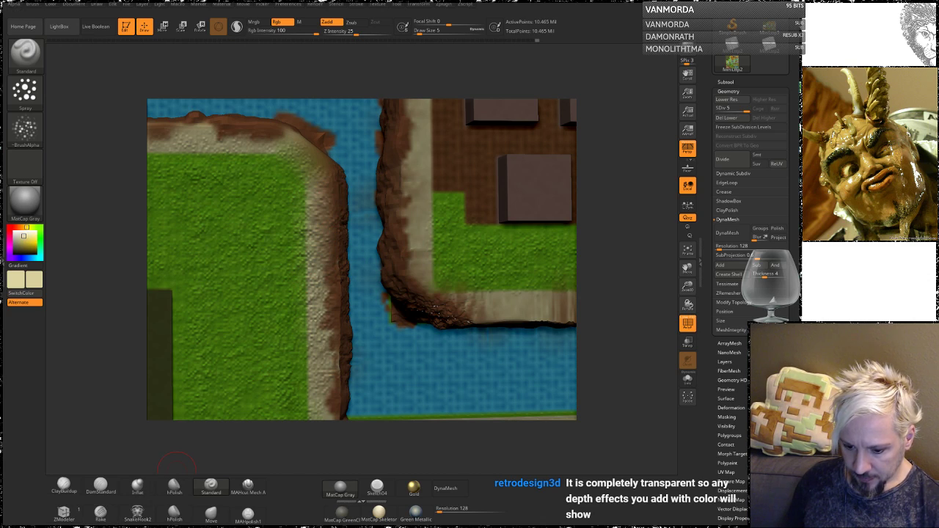
Check the riverbanks on the lightworld_large.gif reference map in the browser, and return to ZBrush.
{"action": "left_click", "coordinate": [58, 503]}
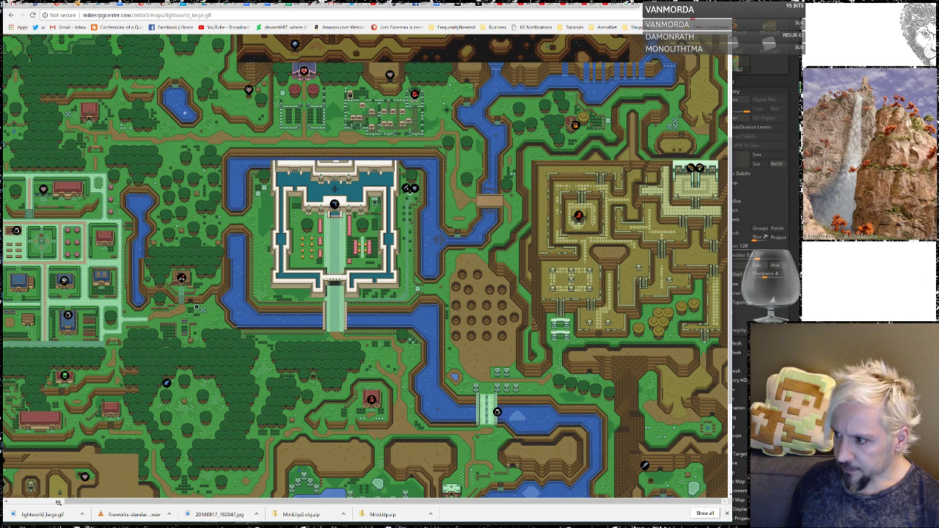
{"action": "key", "text": "alt+Tab"}
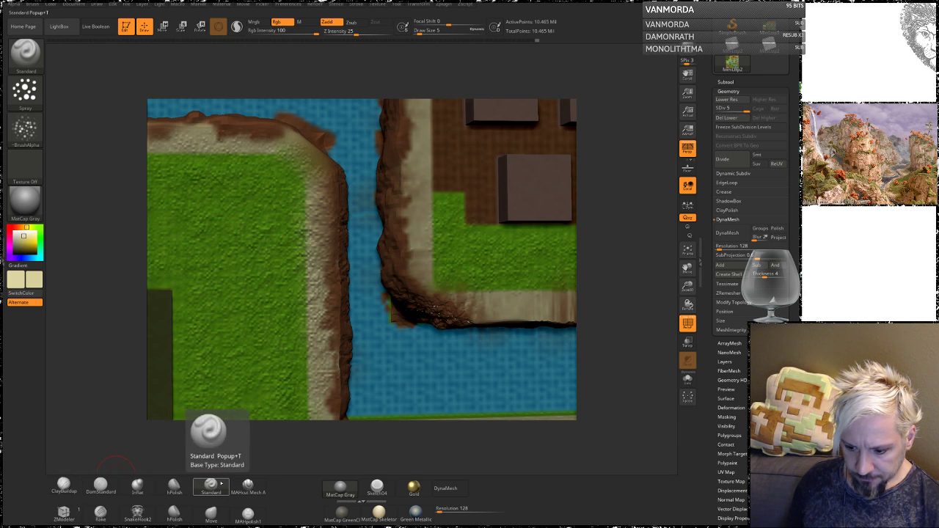
{"action": "left_click", "coordinate": [174, 488]}
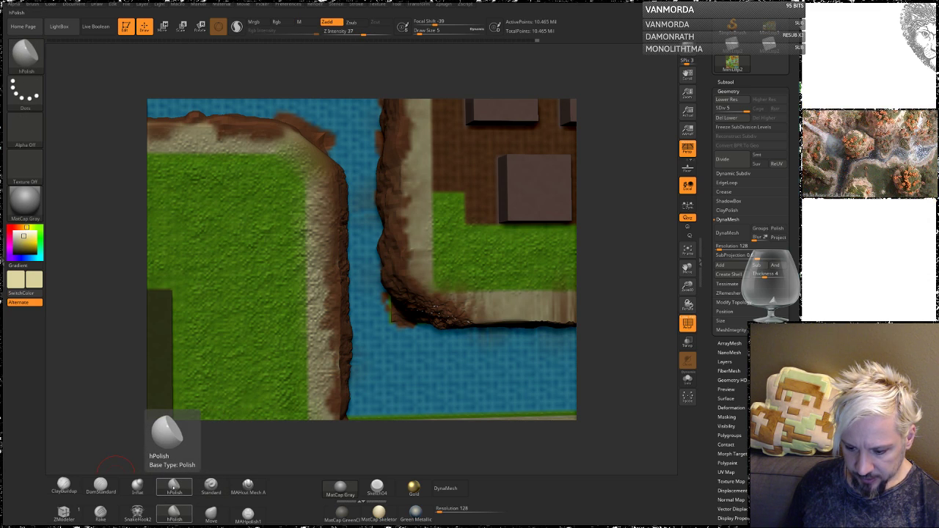
{"action": "key", "text": "b"}
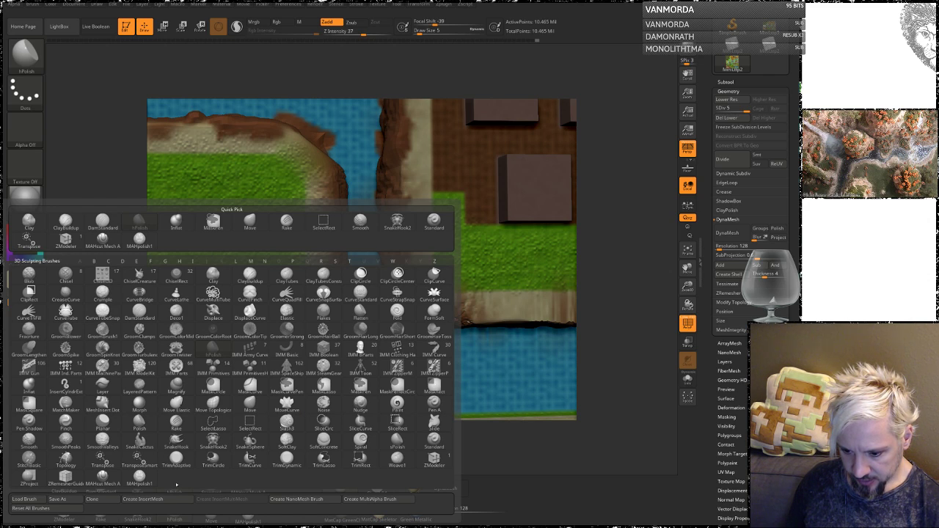
{"action": "key", "text": "s"}
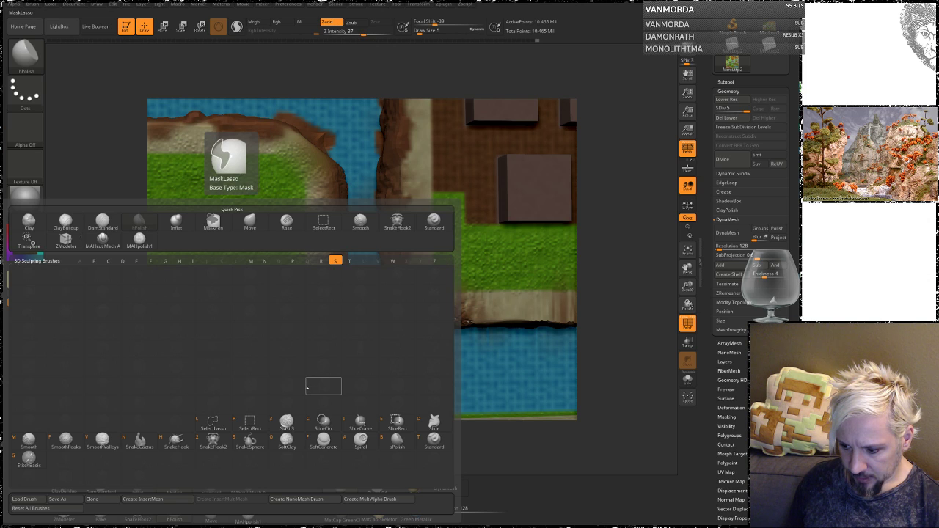
{"action": "left_click", "coordinate": [433, 438]}
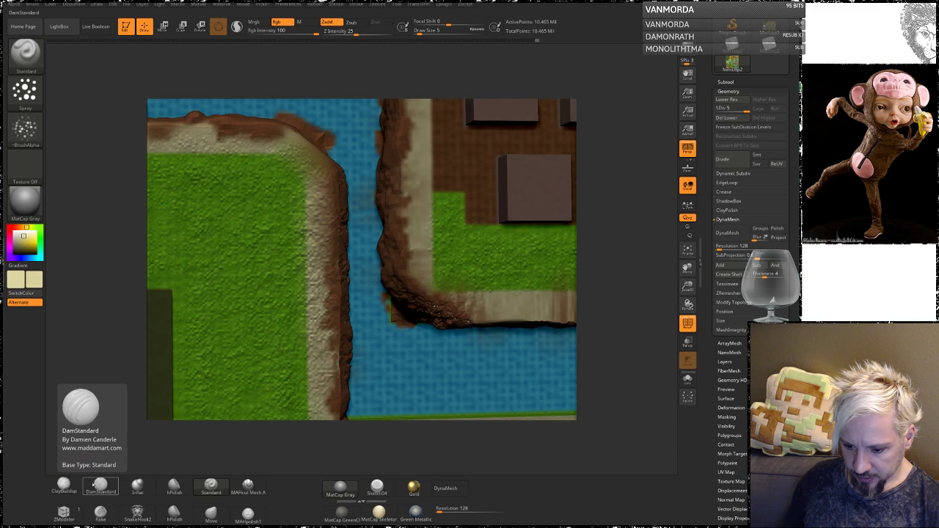
Switch to ClayBuildup, sample the lawn's green, and smooth the grainy sand path on the west bank into the grass.
{"action": "left_click", "coordinate": [63, 485]}
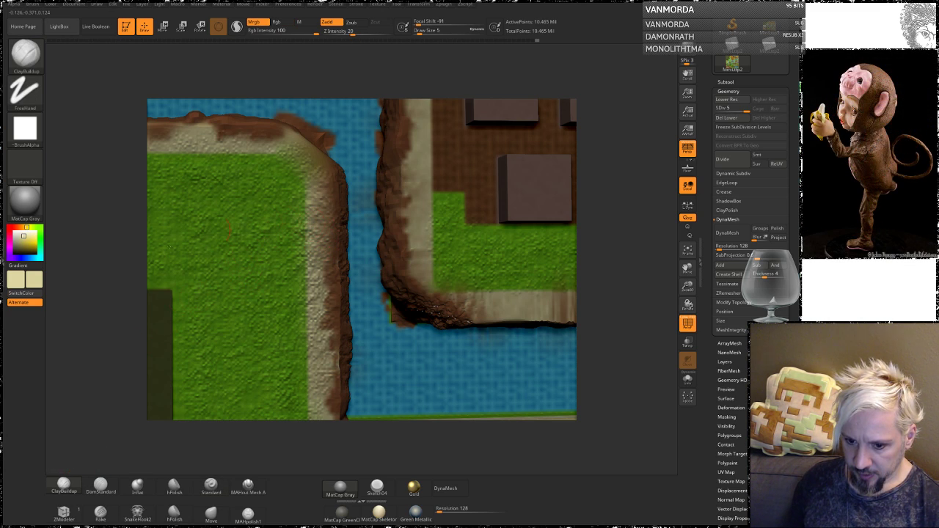
{"action": "mouse_move", "coordinate": [29, 236]}
{"action": "left_mouse_down"}
{"action": "mouse_move", "coordinate": [245, 230]}
{"action": "mouse_move", "coordinate": [261, 252]}
{"action": "mouse_move", "coordinate": [256, 243]}
{"action": "left_mouse_up"}
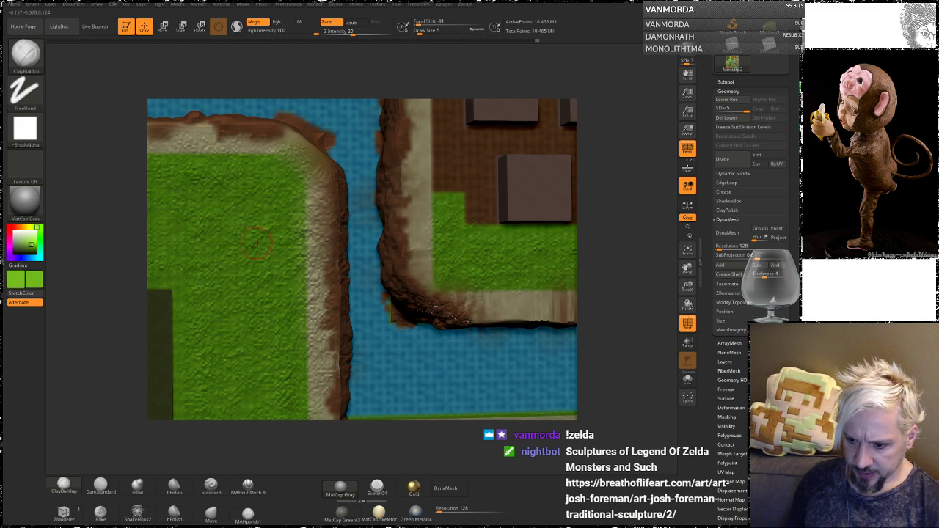
{"action": "left_click_drag", "start_coordinate": [307, 202], "coordinate": [312, 285], "text": "shift"}
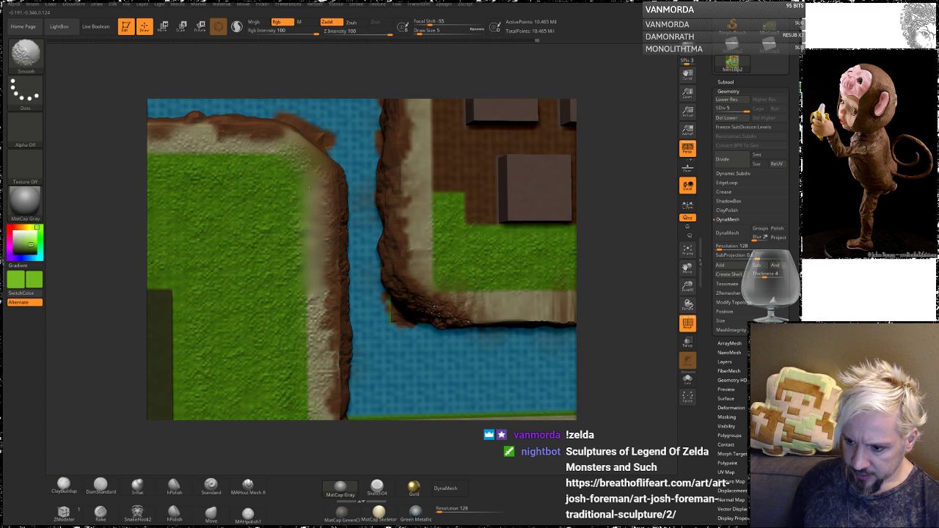
{"action": "left_click_drag", "start_coordinate": [312, 290], "coordinate": [324, 337], "text": "shift"}
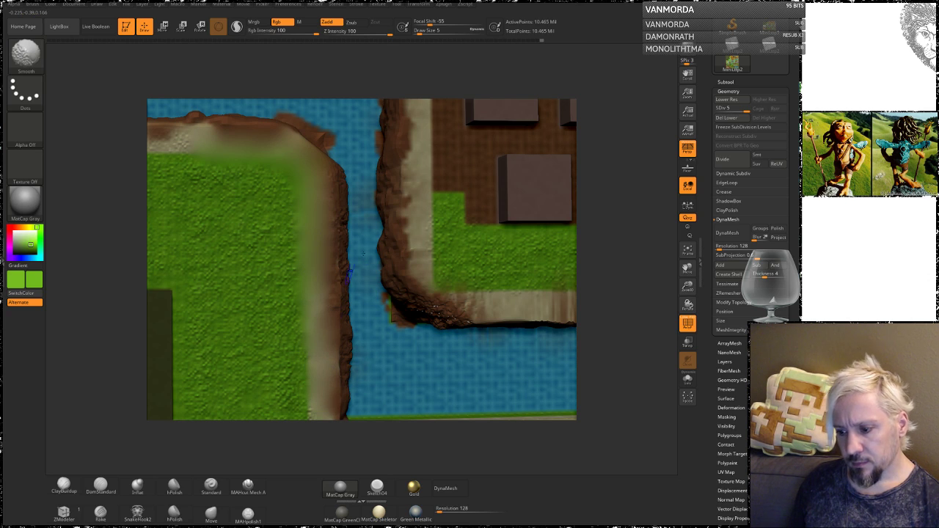
Set ClayBuildup to Rgb colour mode and sample the river's blue as both brush colours.
{"action": "left_click_drag", "start_coordinate": [638, 248], "coordinate": [605, 248]}
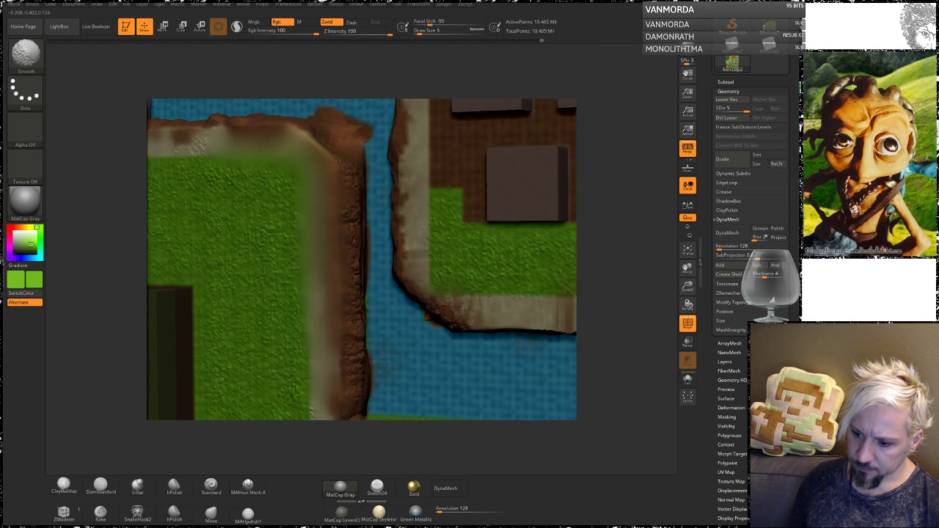
{"action": "key", "text": "shift"}
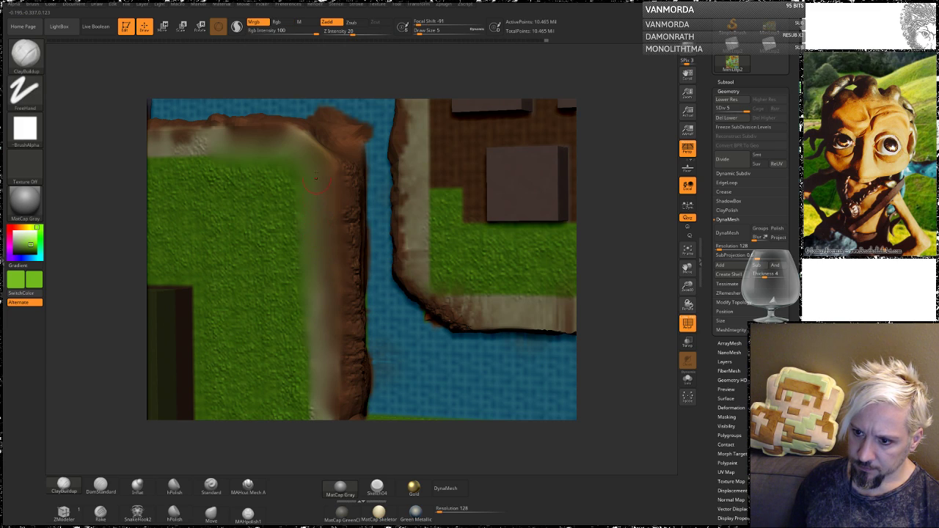
{"action": "left_click", "coordinate": [276, 22]}
{"action": "key", "text": "shift"}
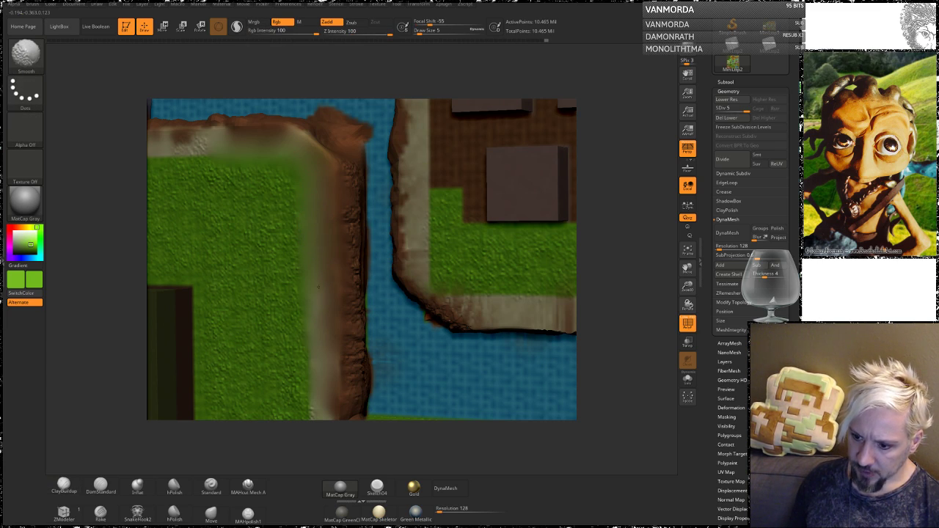
{"action": "key", "text": "shift"}
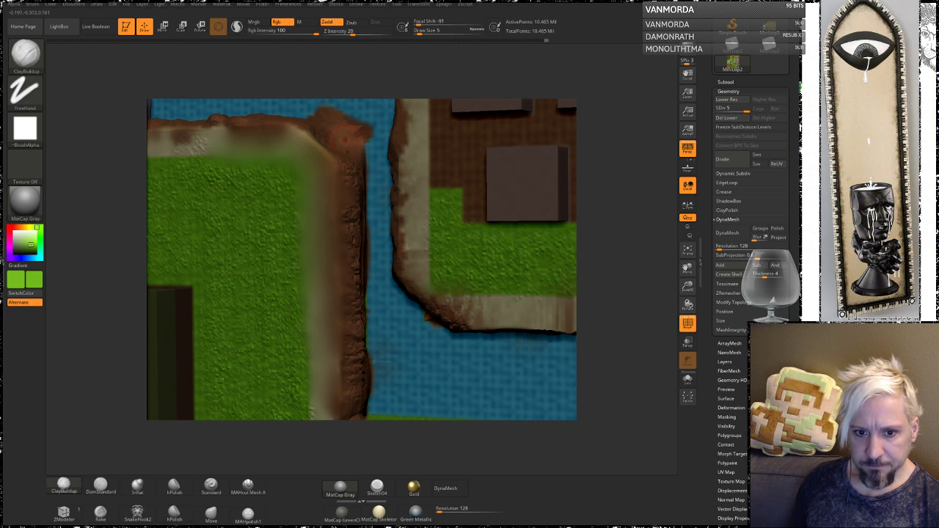
{"action": "left_click_drag", "start_coordinate": [633, 201], "coordinate": [620, 192]}
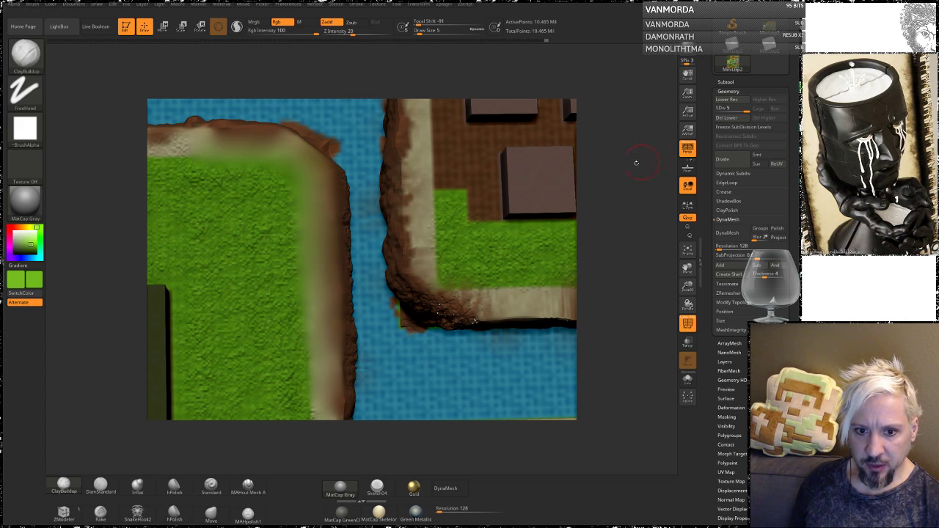
{"action": "mouse_move", "coordinate": [587, 50]}
{"action": "left_mouse_down", "text": "alt"}
{"action": "mouse_move", "coordinate": [605, 191]}
{"action": "mouse_move", "coordinate": [640, 197]}
{"action": "mouse_move", "coordinate": [615, 219]}
{"action": "mouse_move", "coordinate": [614, 209]}
{"action": "mouse_move", "coordinate": [693, 196]}
{"action": "left_mouse_up", "text": "alt"}
{"action": "left_click_drag", "start_coordinate": [139, 254], "coordinate": [108, 252]}
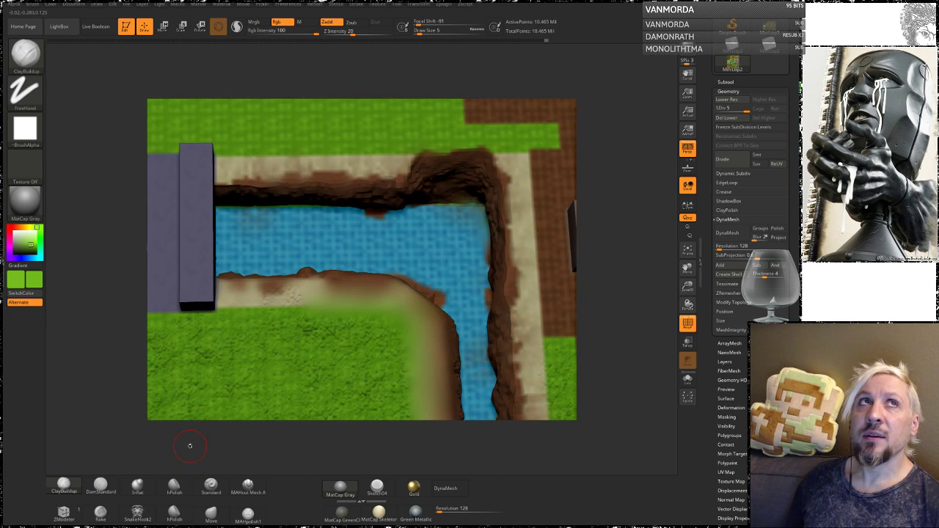
{"action": "left_click_drag", "start_coordinate": [614, 287], "coordinate": [517, 255]}
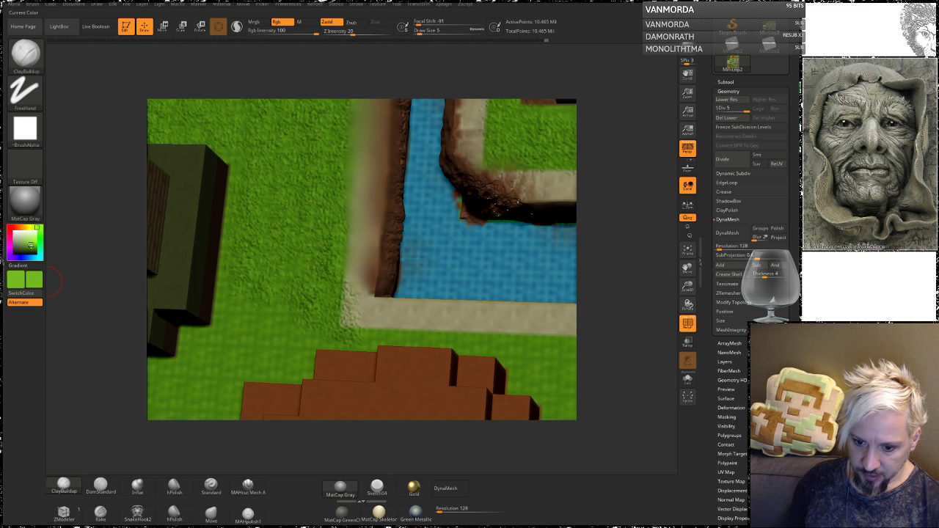
{"action": "mouse_move", "coordinate": [30, 245]}
{"action": "left_mouse_down"}
{"action": "mouse_move", "coordinate": [379, 264]}
{"action": "mouse_move", "coordinate": [416, 245]}
{"action": "mouse_move", "coordinate": [425, 224]}
{"action": "left_mouse_up"}
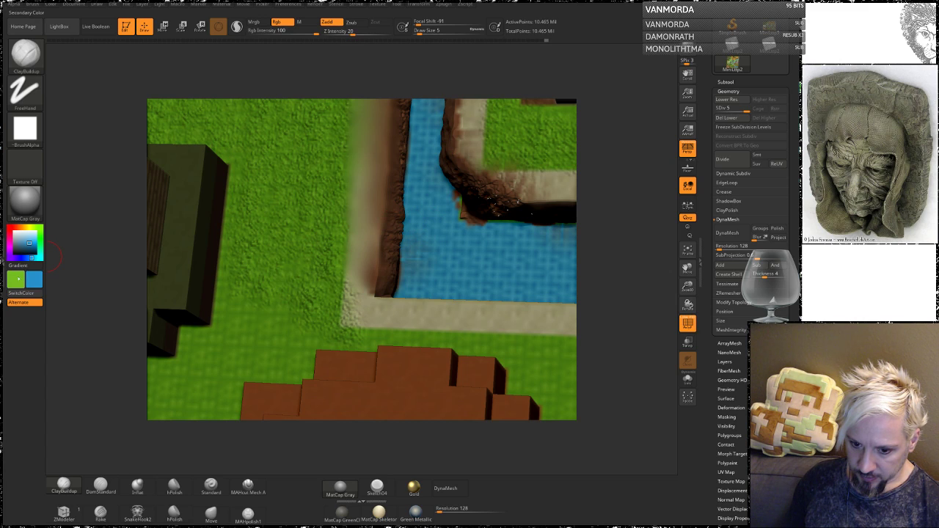
{"action": "left_click_drag", "start_coordinate": [16, 278], "coordinate": [448, 243]}
{"action": "left_click_drag", "start_coordinate": [618, 208], "coordinate": [632, 225]}
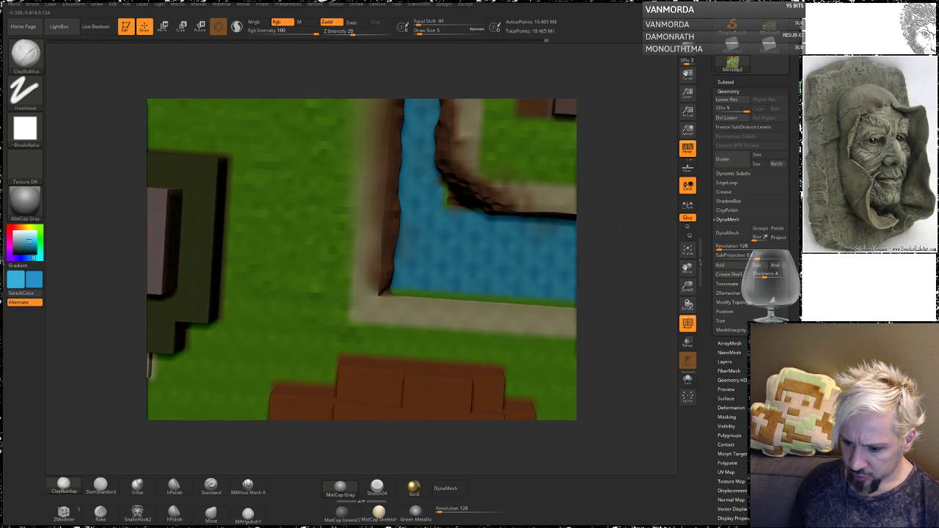
Set Draw Size to 9 and sculpt light blue ridges across the river's wide lower stretch.
{"action": "key", "text": "space"}
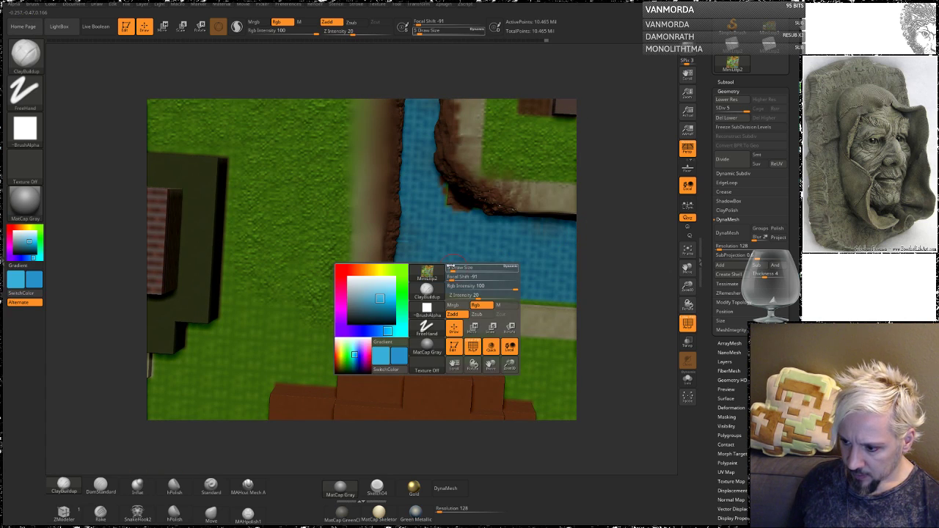
{"action": "left_click_drag", "start_coordinate": [451, 269], "coordinate": [454, 270]}
{"action": "left_click_drag", "start_coordinate": [446, 237], "coordinate": [446, 279]}
{"action": "key", "text": "ctrl+z"}
{"action": "mouse_move", "coordinate": [450, 228]}
{"action": "left_mouse_down"}
{"action": "mouse_move", "coordinate": [447, 281]}
{"action": "mouse_move", "coordinate": [468, 252]}
{"action": "mouse_move", "coordinate": [465, 284]}
{"action": "left_mouse_up"}
{"action": "left_click_drag", "start_coordinate": [486, 231], "coordinate": [483, 285]}
{"action": "mouse_move", "coordinate": [501, 233]}
{"action": "left_mouse_down"}
{"action": "mouse_move", "coordinate": [518, 282]}
{"action": "mouse_move", "coordinate": [536, 287]}
{"action": "left_mouse_up"}
{"action": "mouse_move", "coordinate": [545, 231]}
{"action": "left_mouse_down"}
{"action": "mouse_move", "coordinate": [549, 284]}
{"action": "mouse_move", "coordinate": [560, 258]}
{"action": "mouse_move", "coordinate": [437, 260]}
{"action": "mouse_move", "coordinate": [448, 291]}
{"action": "left_mouse_up"}
{"action": "mouse_move", "coordinate": [472, 244]}
{"action": "left_mouse_down"}
{"action": "mouse_move", "coordinate": [469, 293]}
{"action": "mouse_move", "coordinate": [490, 295]}
{"action": "left_mouse_up"}
{"action": "left_click_drag", "start_coordinate": [513, 246], "coordinate": [508, 289]}
Sculpt light blue ripples up the narrow river channel and smooth the water in the wide lower stretch.
{"action": "mouse_move", "coordinate": [317, 232]}
{"action": "left_mouse_down"}
{"action": "mouse_move", "coordinate": [300, 279]}
{"action": "mouse_move", "coordinate": [286, 263]}
{"action": "left_mouse_up"}
{"action": "left_click_drag", "start_coordinate": [313, 213], "coordinate": [283, 245]}
{"action": "mouse_move", "coordinate": [306, 187]}
{"action": "left_mouse_down"}
{"action": "mouse_move", "coordinate": [286, 220]}
{"action": "mouse_move", "coordinate": [286, 198]}
{"action": "left_mouse_up"}
{"action": "left_click_drag", "start_coordinate": [624, 201], "coordinate": [627, 345]}
{"action": "left_click_drag", "start_coordinate": [282, 279], "coordinate": [291, 108]}
{"action": "mouse_move", "coordinate": [616, 180]}
{"action": "left_mouse_down", "text": "alt"}
{"action": "mouse_move", "coordinate": [618, 227]}
{"action": "mouse_move", "coordinate": [608, 170]}
{"action": "mouse_move", "coordinate": [619, 238]}
{"action": "mouse_move", "coordinate": [600, 132]}
{"action": "mouse_move", "coordinate": [579, 85]}
{"action": "left_mouse_up", "text": "alt"}
{"action": "left_click_drag", "start_coordinate": [425, 304], "coordinate": [296, 296], "text": "shift"}
{"action": "left_click_drag", "start_coordinate": [476, 290], "coordinate": [359, 308], "text": "shift"}
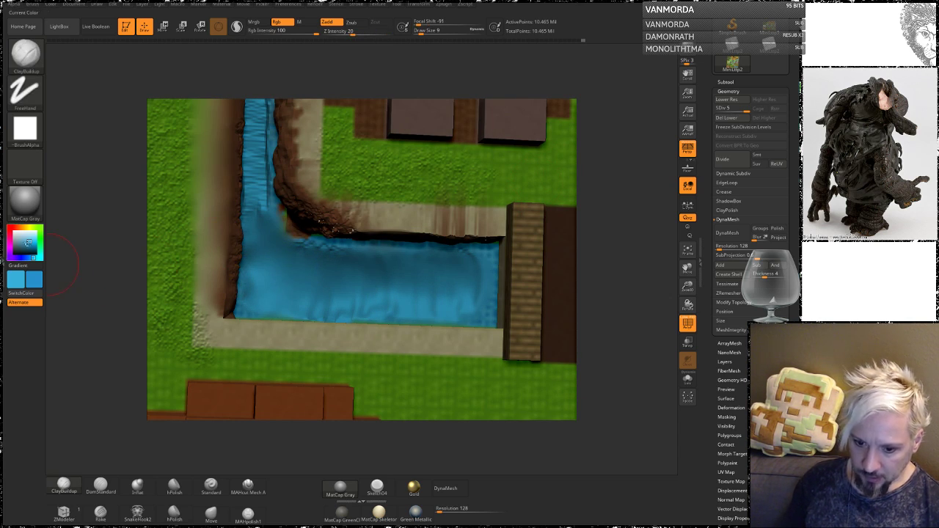
Choose a darker blue, paint it along the middle of the lower river stretch, and smooth it into the water.
{"action": "left_click", "coordinate": [25, 248]}
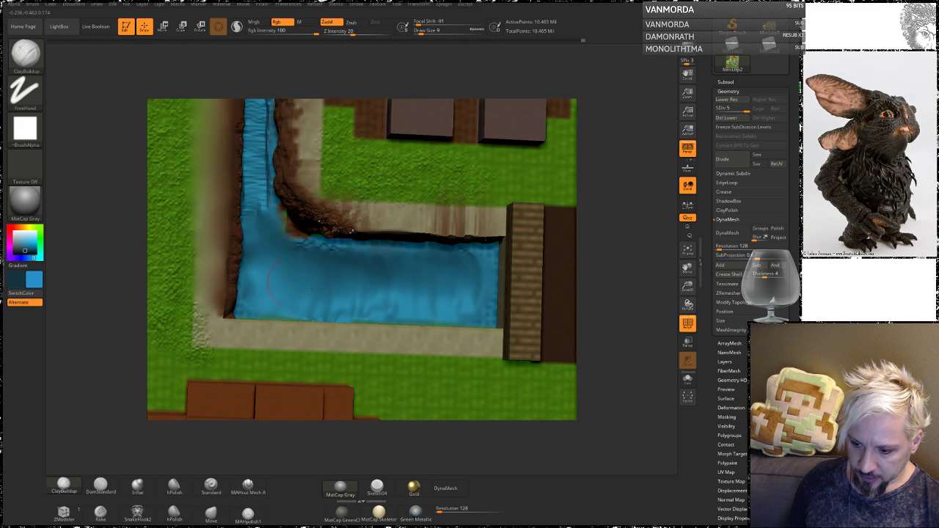
{"action": "mouse_move", "coordinate": [426, 277]}
{"action": "left_mouse_down"}
{"action": "mouse_move", "coordinate": [324, 295]}
{"action": "mouse_move", "coordinate": [288, 280]}
{"action": "mouse_move", "coordinate": [262, 220]}
{"action": "mouse_move", "coordinate": [299, 286]}
{"action": "mouse_move", "coordinate": [437, 286]}
{"action": "mouse_move", "coordinate": [457, 295]}
{"action": "mouse_move", "coordinate": [330, 286]}
{"action": "left_mouse_up"}
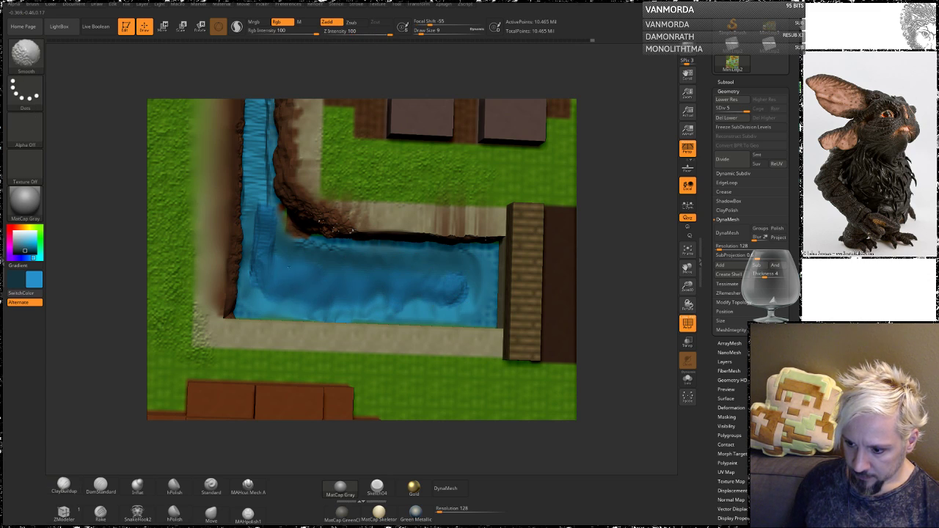
{"action": "mouse_move", "coordinate": [256, 224]}
{"action": "left_mouse_down", "text": "shift"}
{"action": "mouse_move", "coordinate": [315, 292]}
{"action": "mouse_move", "coordinate": [455, 292]}
{"action": "mouse_move", "coordinate": [386, 280]}
{"action": "left_mouse_up", "text": "shift"}
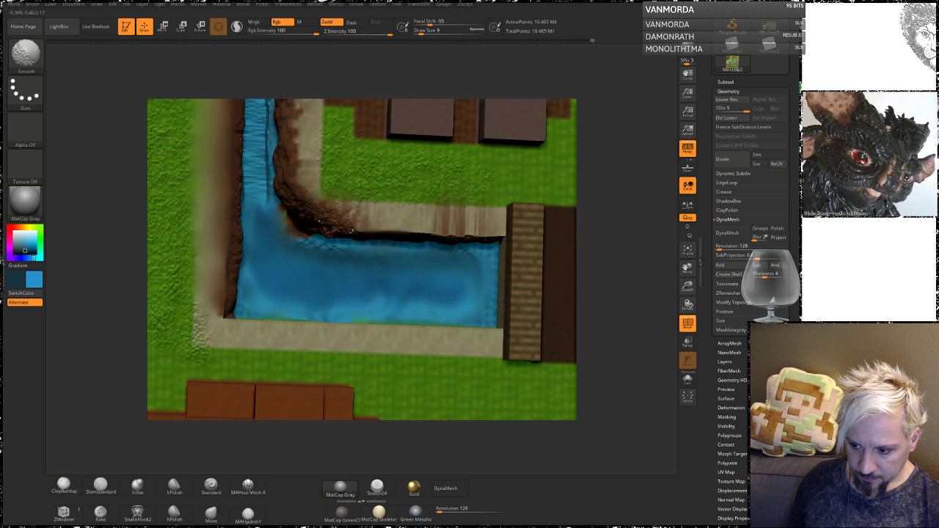
{"action": "key", "text": "shift"}
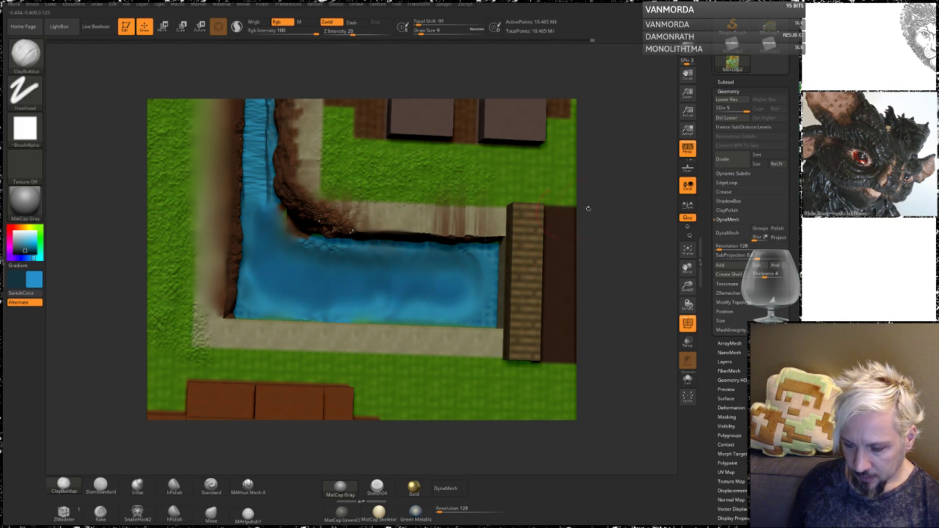
Choose a less saturated dark blue, paint a deep-water band between river bend and wooden bridge, and smooth its edges.
{"action": "left_click_drag", "start_coordinate": [632, 255], "coordinate": [625, 229]}
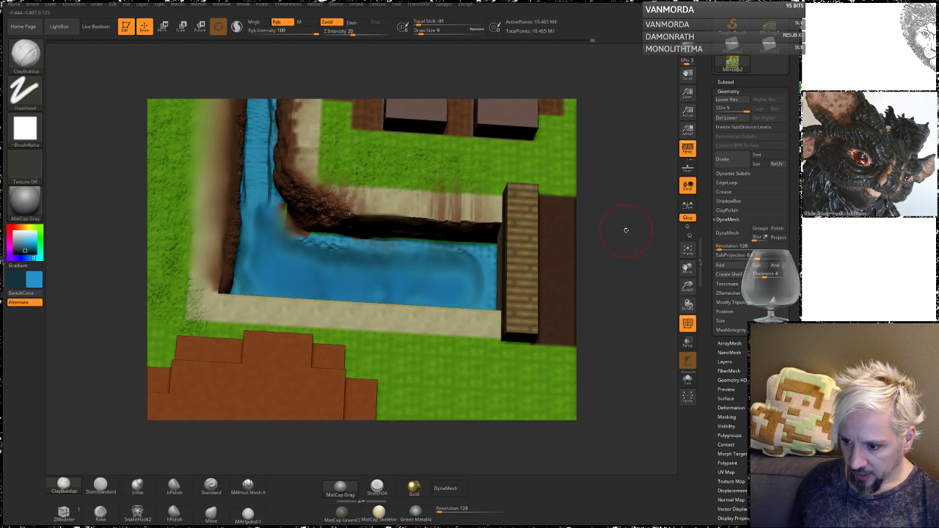
{"action": "left_click_drag", "start_coordinate": [631, 264], "coordinate": [624, 246], "text": "alt"}
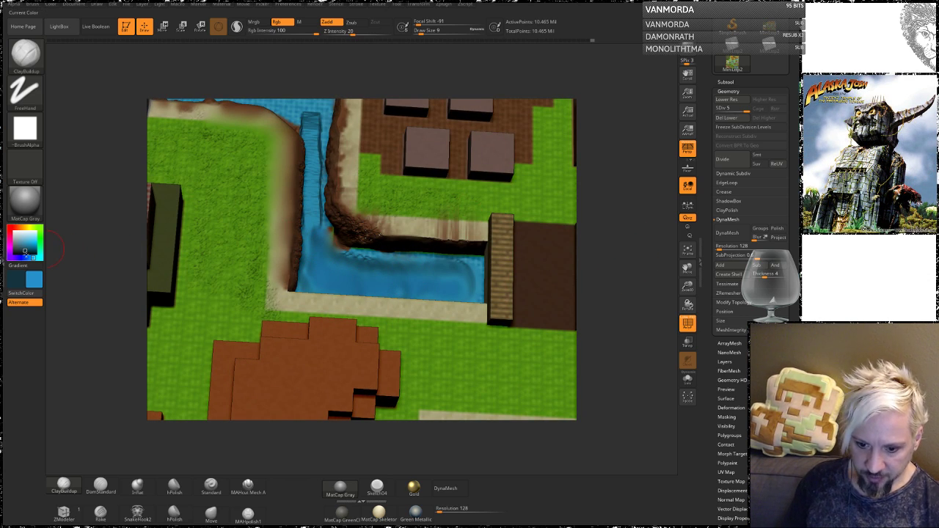
{"action": "left_click_drag", "start_coordinate": [24, 251], "coordinate": [19, 252]}
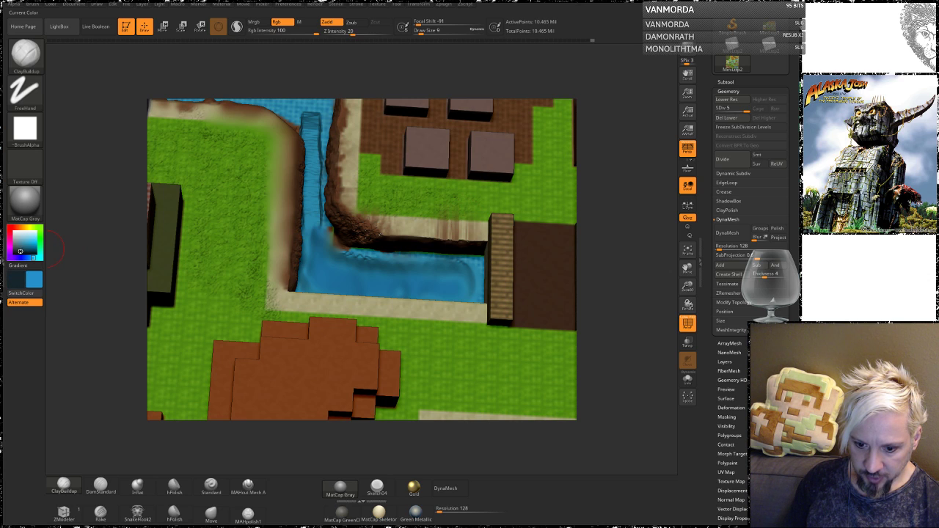
{"action": "left_click_drag", "start_coordinate": [339, 279], "coordinate": [451, 285]}
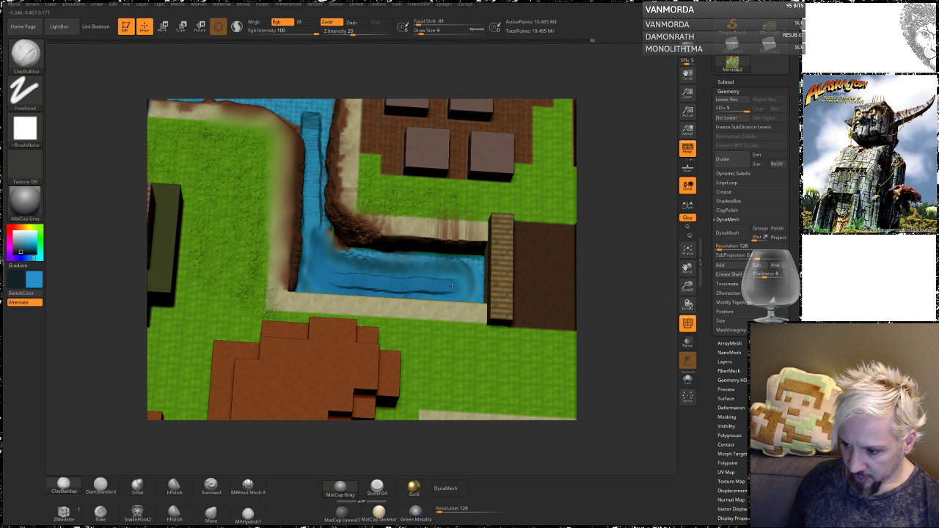
{"action": "left_click_drag", "start_coordinate": [611, 243], "coordinate": [624, 305]}
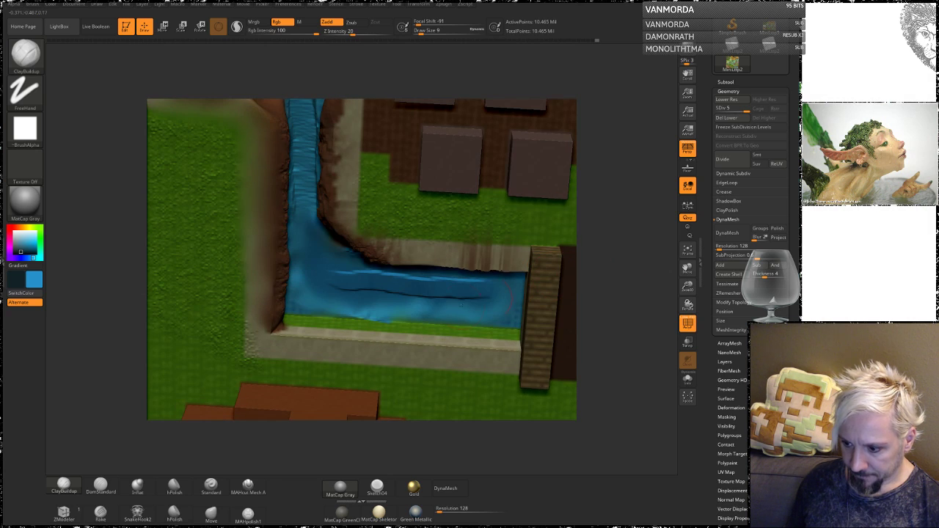
{"action": "mouse_move", "coordinate": [486, 297]}
{"action": "left_mouse_down"}
{"action": "mouse_move", "coordinate": [419, 301]}
{"action": "mouse_move", "coordinate": [329, 280]}
{"action": "mouse_move", "coordinate": [337, 299]}
{"action": "mouse_move", "coordinate": [477, 308]}
{"action": "mouse_move", "coordinate": [493, 294]}
{"action": "mouse_move", "coordinate": [458, 308]}
{"action": "mouse_move", "coordinate": [396, 308]}
{"action": "mouse_move", "coordinate": [330, 282]}
{"action": "mouse_move", "coordinate": [449, 279]}
{"action": "mouse_move", "coordinate": [423, 310]}
{"action": "mouse_move", "coordinate": [334, 293]}
{"action": "left_mouse_up"}
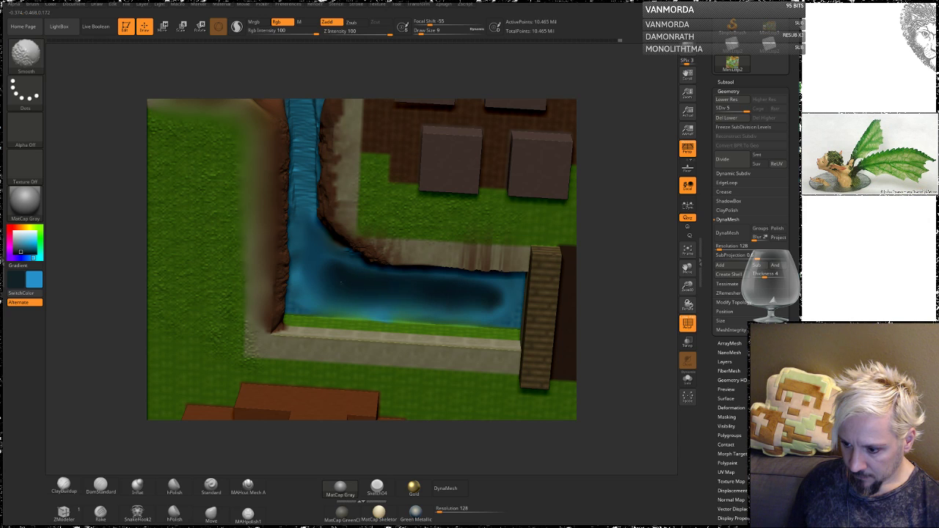
Mask the map model by ambient occlusion.
{"action": "mouse_move", "coordinate": [596, 233]}
{"action": "left_mouse_down"}
{"action": "mouse_move", "coordinate": [633, 207]}
{"action": "mouse_move", "coordinate": [620, 270]}
{"action": "mouse_move", "coordinate": [629, 190]}
{"action": "mouse_move", "coordinate": [599, 174]}
{"action": "mouse_move", "coordinate": [157, 289]}
{"action": "left_mouse_up"}
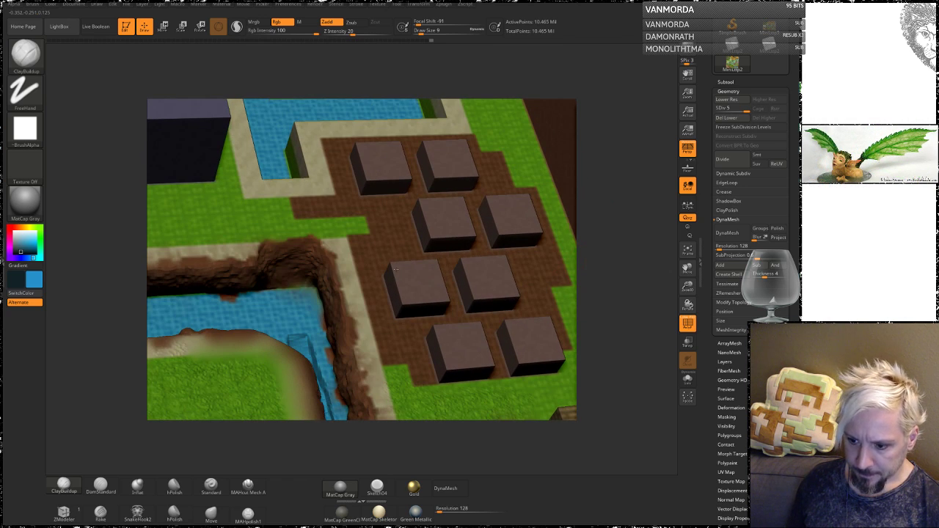
{"action": "left_click_drag", "start_coordinate": [96, 262], "coordinate": [196, 242]}
{"action": "left_click_drag", "start_coordinate": [607, 262], "coordinate": [460, 262]}
{"action": "left_click_drag", "start_coordinate": [94, 258], "coordinate": [86, 251]}
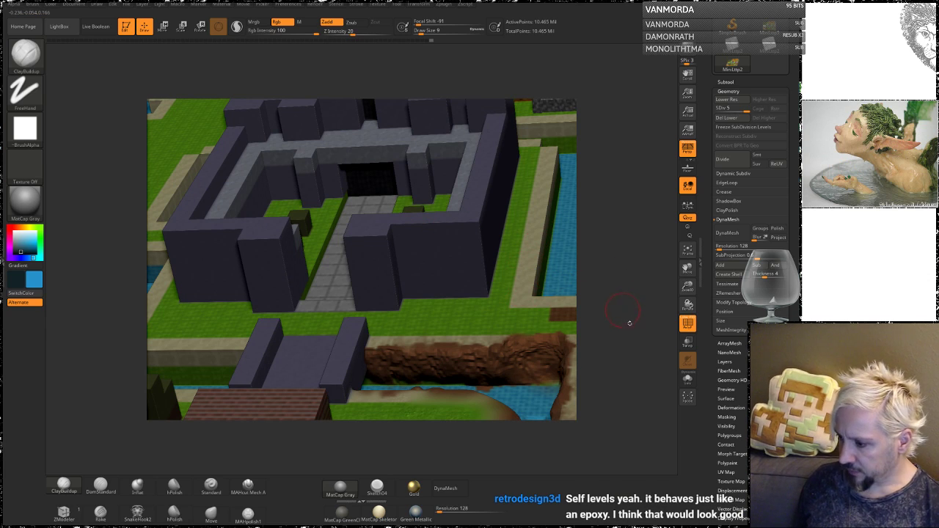
{"action": "left_click_drag", "start_coordinate": [770, 418], "coordinate": [770, 340]}
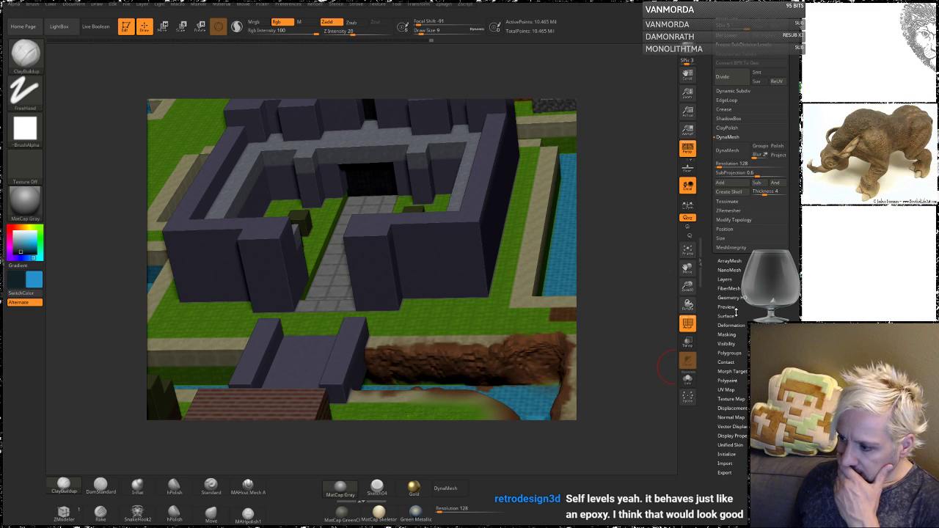
{"action": "left_click", "coordinate": [726, 334]}
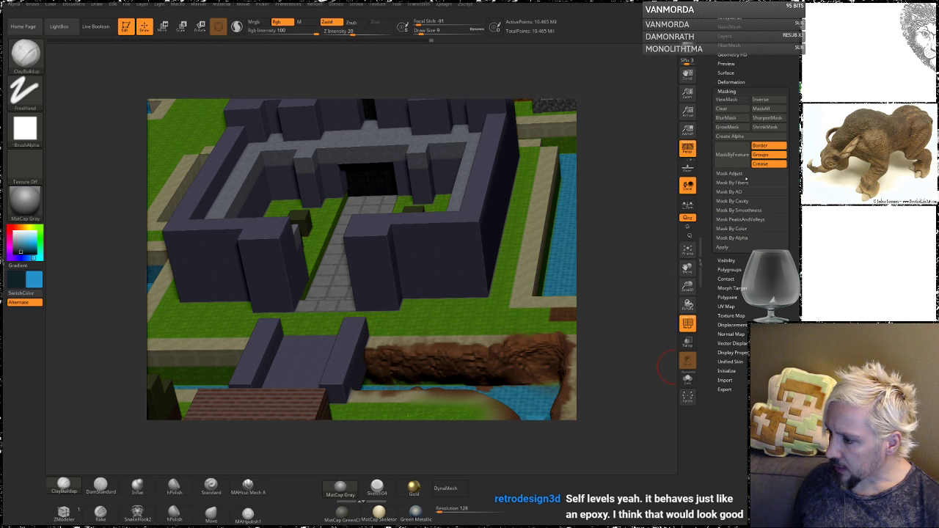
{"action": "left_click", "coordinate": [731, 191]}
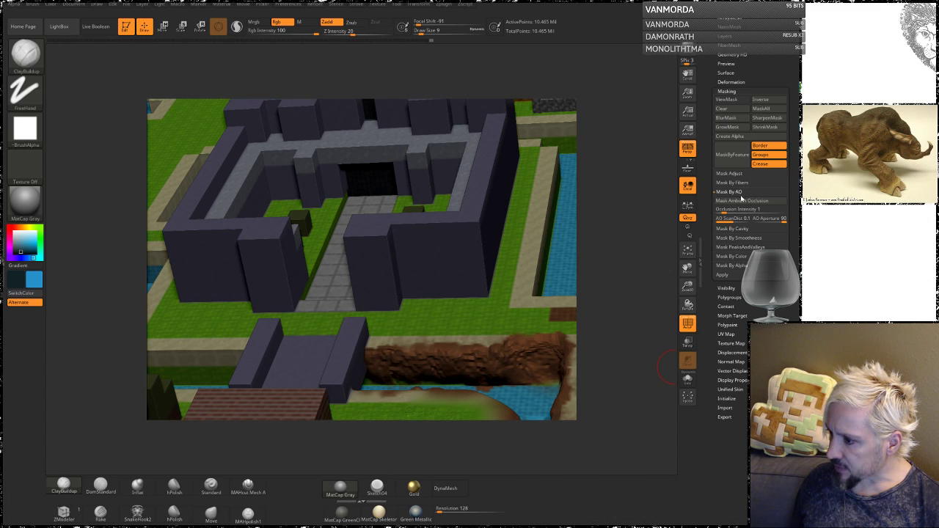
{"action": "left_click", "coordinate": [740, 200]}
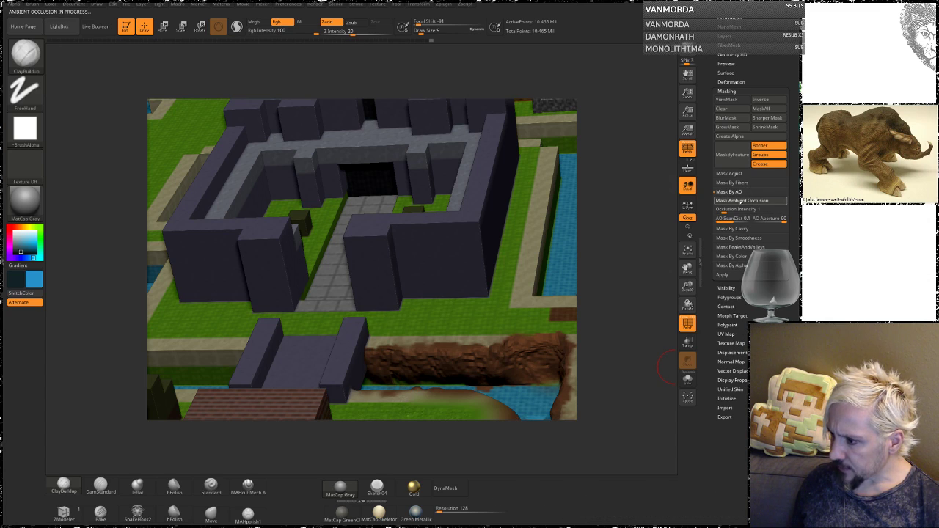
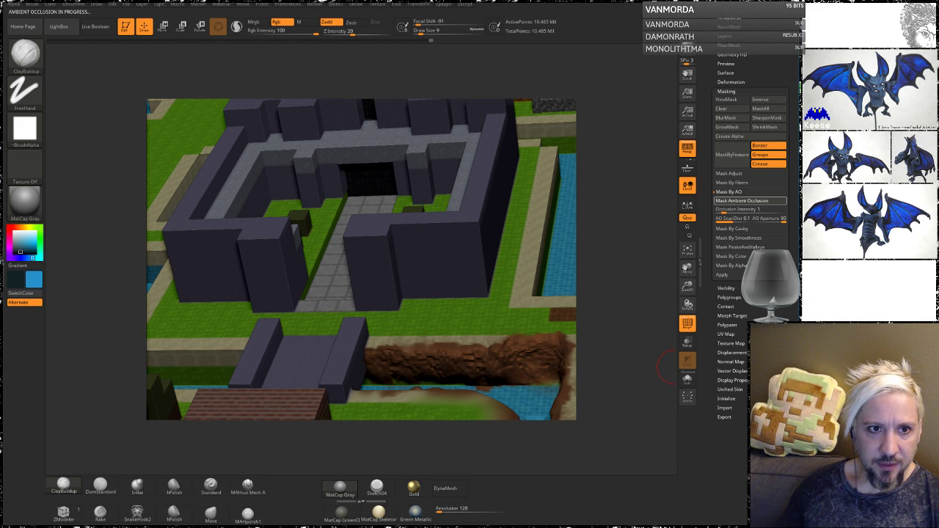
Bring up the Twitch channel page in the browser, check the Streamlabs extension's options on the video player, and return to ZBrush.
{"action": "left_click_drag", "start_coordinate": [0, 0], "coordinate": [544, 1]}
{"action": "left_click_drag", "start_coordinate": [411, 6], "coordinate": [343, 33]}
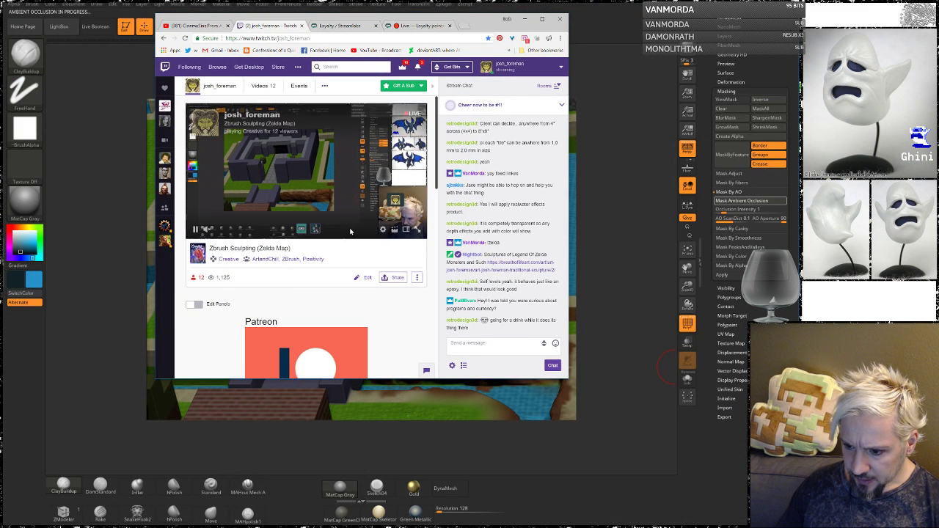
{"action": "left_click", "coordinate": [301, 230]}
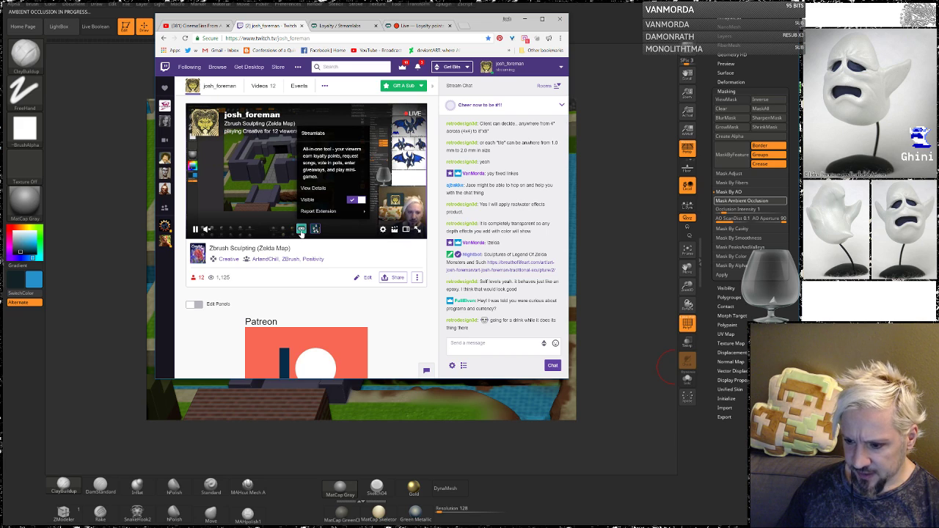
{"action": "left_click", "coordinate": [356, 200]}
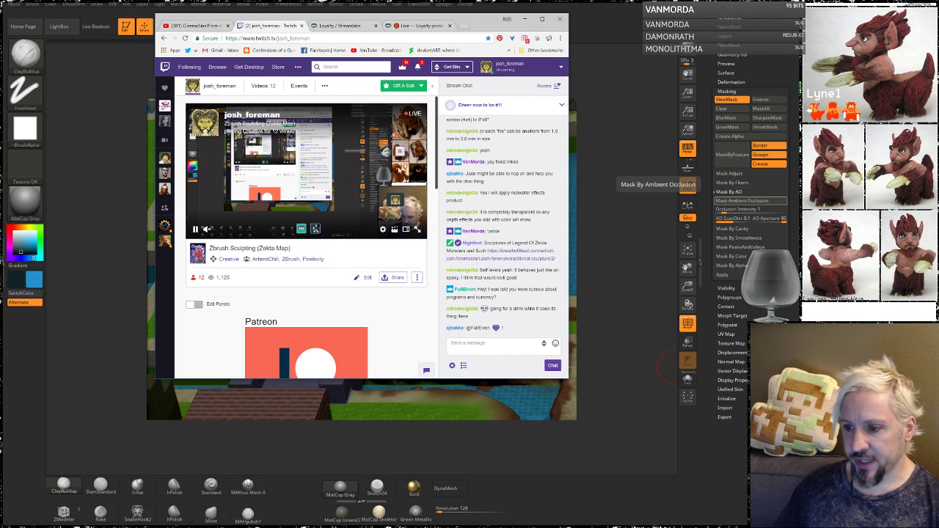
{"action": "left_click_drag", "start_coordinate": [477, 23], "coordinate": [0, 25]}
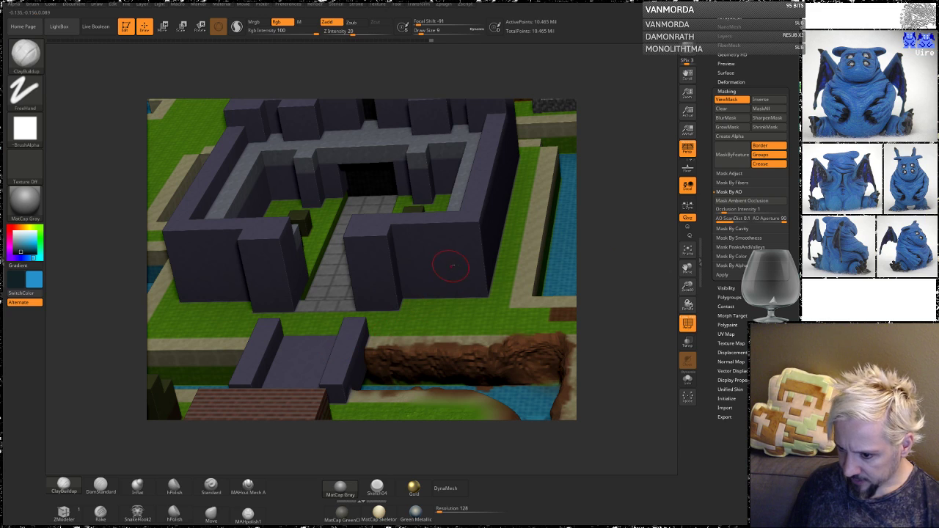
Turn off Zadd so the brush only applies colour, and choose black as the paint colour.
{"action": "left_click_drag", "start_coordinate": [605, 224], "coordinate": [646, 264]}
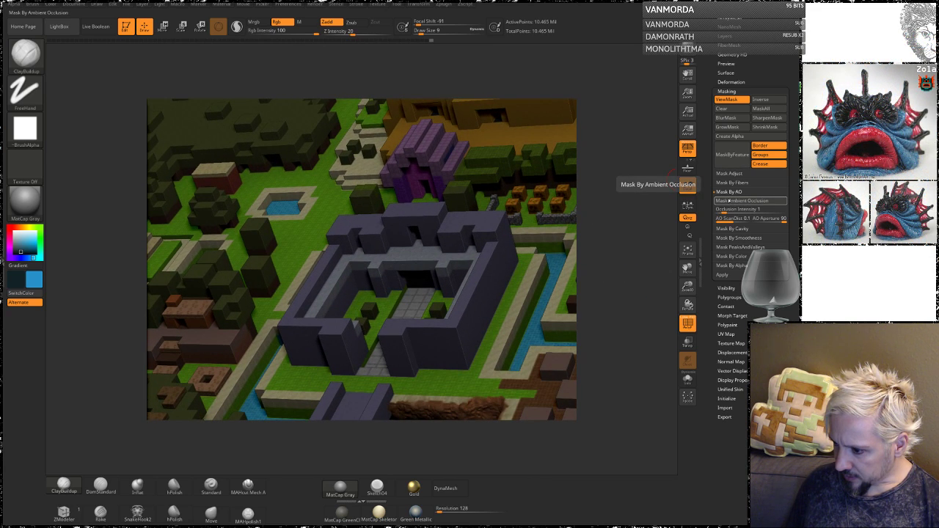
{"action": "left_click_drag", "start_coordinate": [636, 334], "coordinate": [400, 250], "text": "alt"}
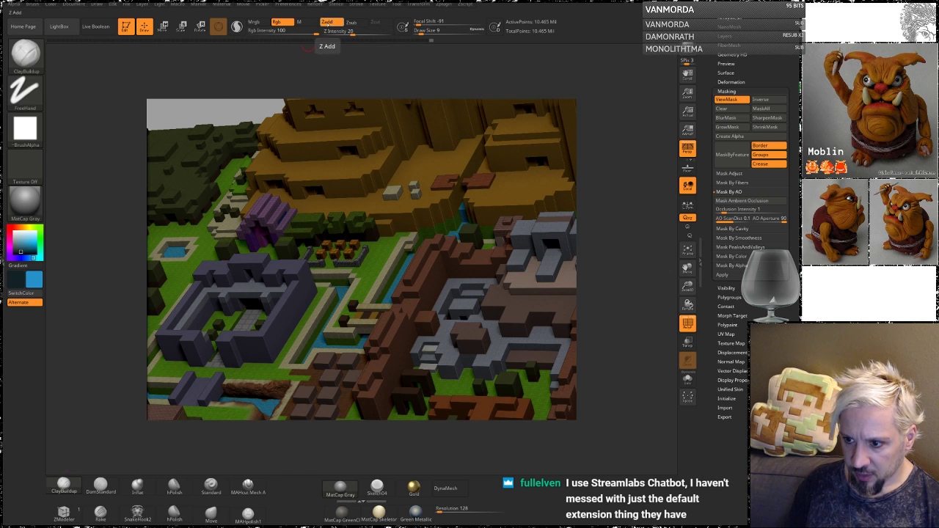
{"action": "left_click", "coordinate": [331, 23]}
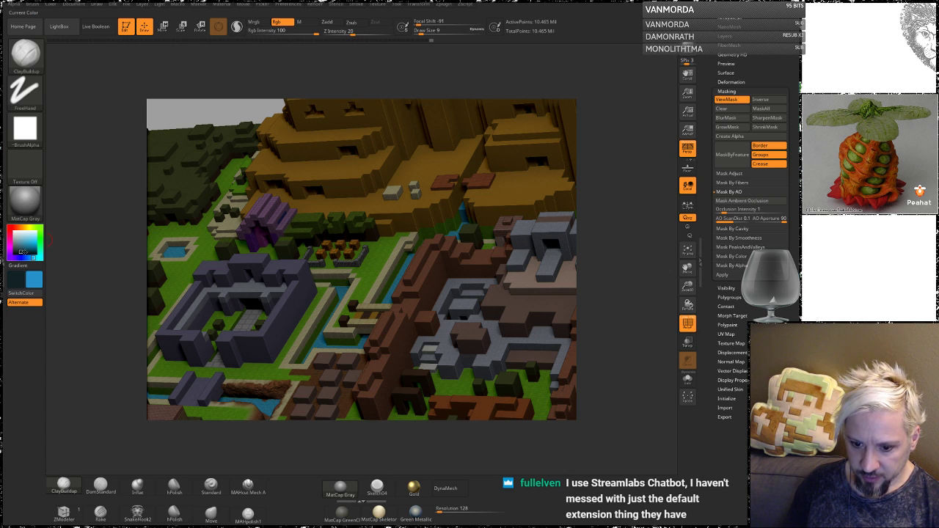
{"action": "left_click_drag", "start_coordinate": [17, 252], "coordinate": [8, 256]}
Set the draw size to 80 and try painting over the golden mountain and the area around the purple structure.
{"action": "key", "text": "space"}
{"action": "left_click", "coordinate": [356, 209]}
{"action": "mouse_move", "coordinate": [393, 223]}
{"action": "left_mouse_down"}
{"action": "mouse_move", "coordinate": [422, 190]}
{"action": "mouse_move", "coordinate": [363, 209]}
{"action": "mouse_move", "coordinate": [367, 162]}
{"action": "mouse_move", "coordinate": [408, 135]}
{"action": "mouse_move", "coordinate": [466, 151]}
{"action": "mouse_move", "coordinate": [451, 175]}
{"action": "mouse_move", "coordinate": [413, 169]}
{"action": "left_mouse_up"}
{"action": "left_click_drag", "start_coordinate": [344, 180], "coordinate": [337, 185]}
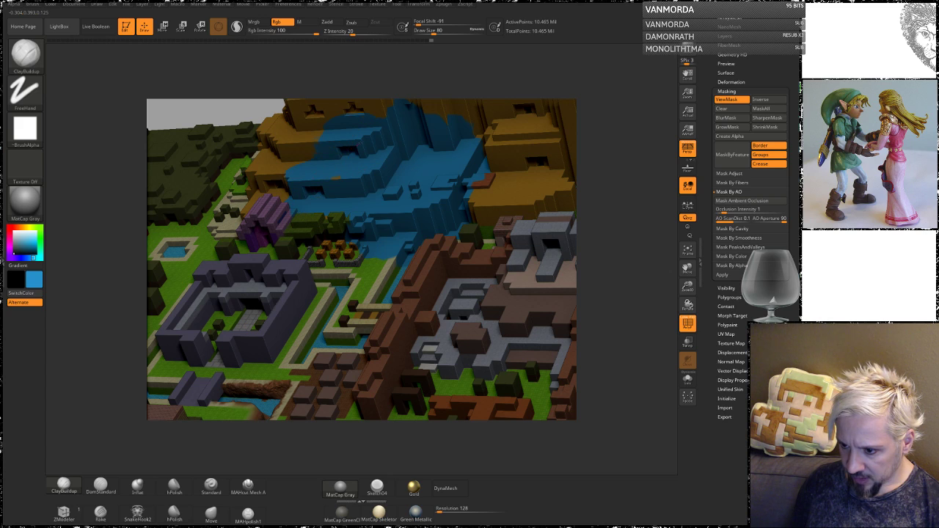
{"action": "mouse_move", "coordinate": [339, 220]}
{"action": "left_mouse_down"}
{"action": "mouse_move", "coordinate": [344, 283]}
{"action": "mouse_move", "coordinate": [306, 223]}
{"action": "left_mouse_up"}
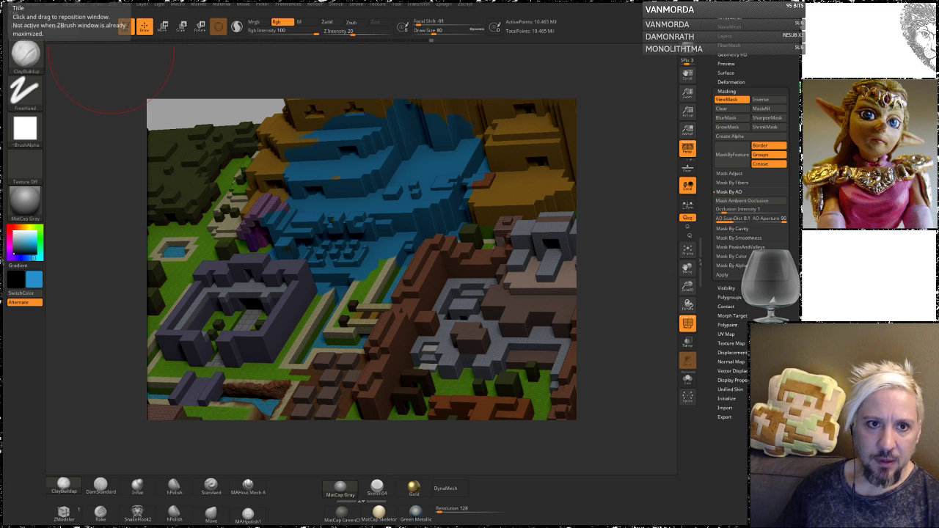
Switch to the Streamlabs loyalty page in the browser and read its blog post on loyalty points, games, music, polls and giveaways.
{"action": "key", "text": "alt+Tab"}
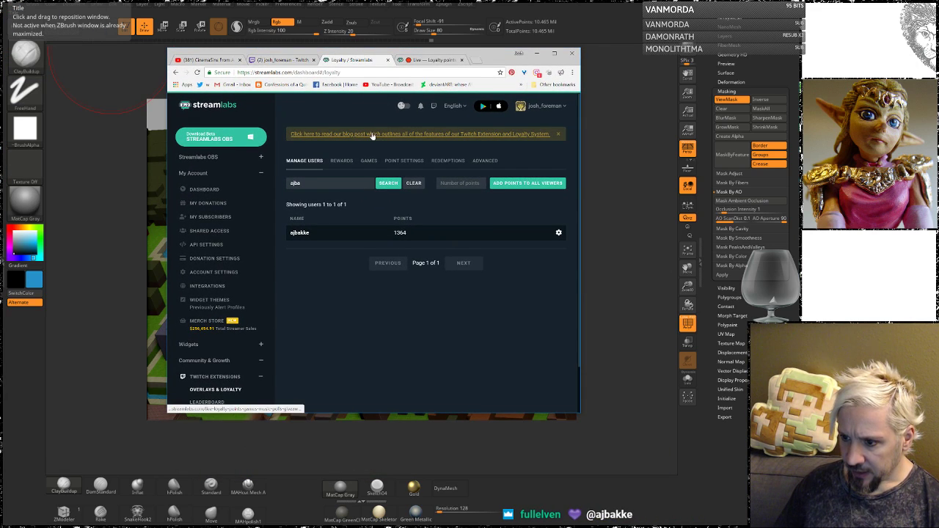
{"action": "left_click", "coordinate": [373, 135]}
{"action": "scroll", "coordinate": [374, 242], "scroll_direction": "up", "scroll_amount": 2}
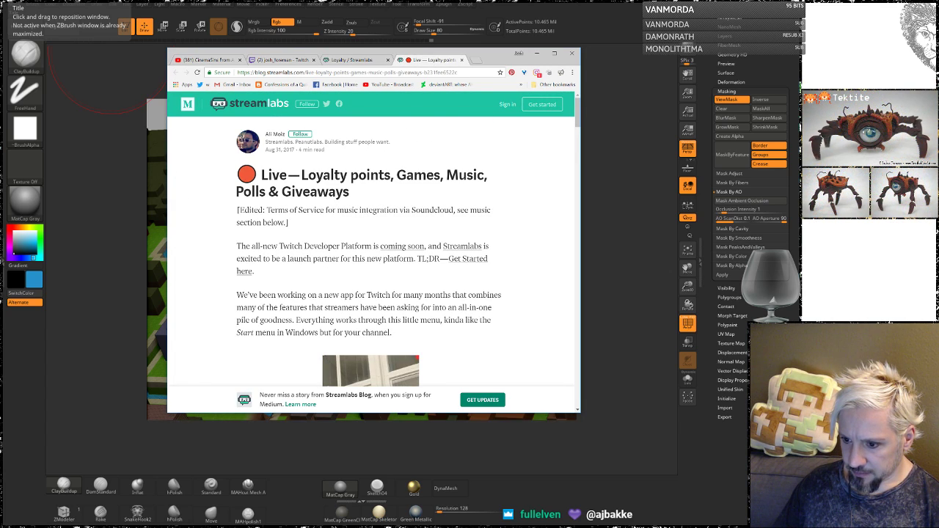
{"action": "scroll", "coordinate": [349, 237], "scroll_direction": "down", "scroll_amount": 1}
{"action": "scroll", "coordinate": [389, 232], "scroll_direction": "down", "scroll_amount": 2}
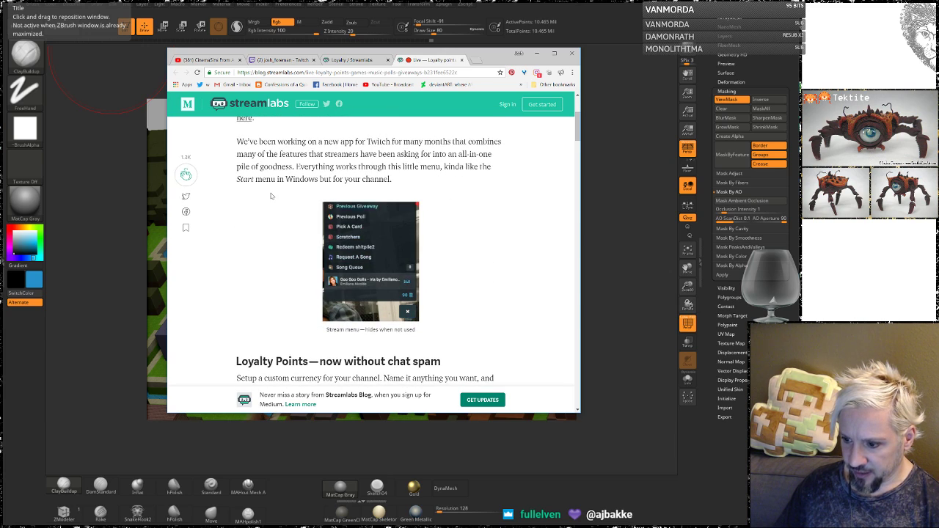
{"action": "scroll", "coordinate": [271, 198], "scroll_direction": "down", "scroll_amount": 3}
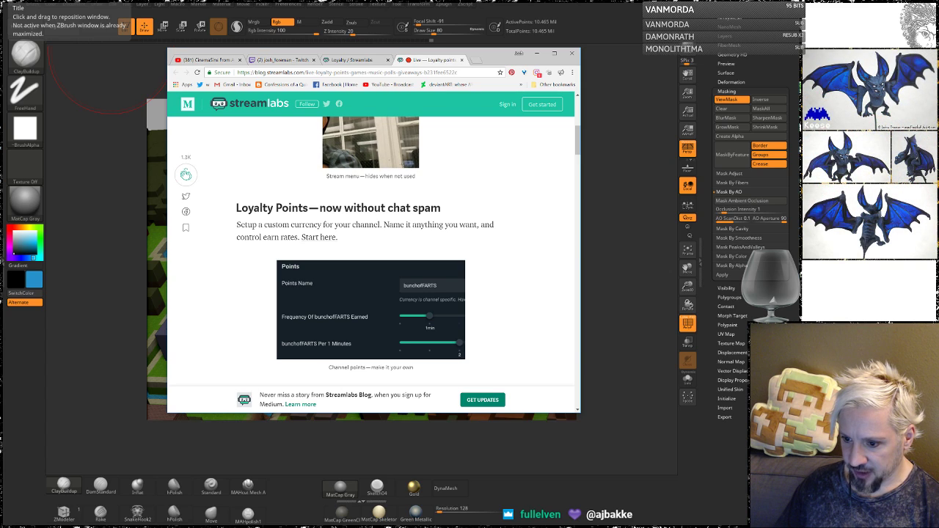
{"action": "scroll", "coordinate": [251, 207], "scroll_direction": "down", "scroll_amount": 1}
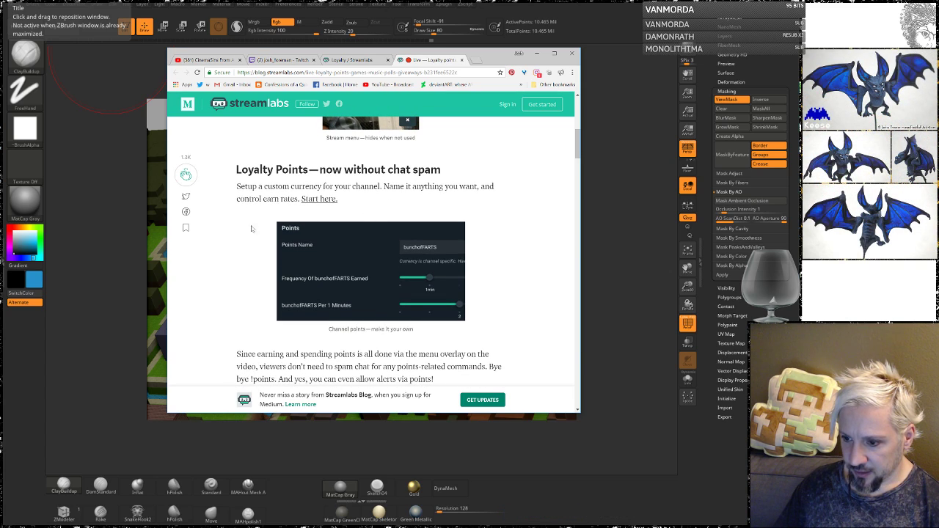
{"action": "scroll", "coordinate": [230, 239], "scroll_direction": "down", "scroll_amount": 2}
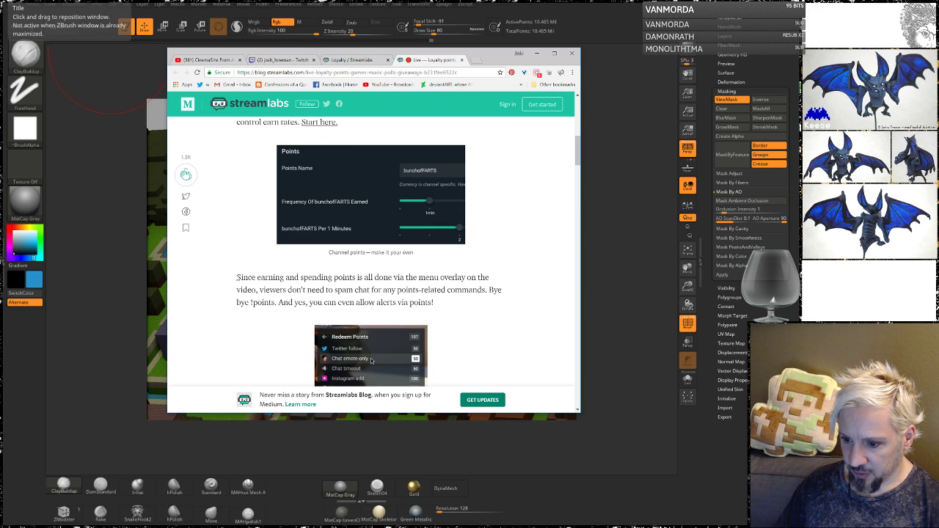
{"action": "scroll", "coordinate": [236, 276], "scroll_direction": "down", "scroll_amount": 2}
{"action": "scroll", "coordinate": [371, 284], "scroll_direction": "down", "scroll_amount": 5}
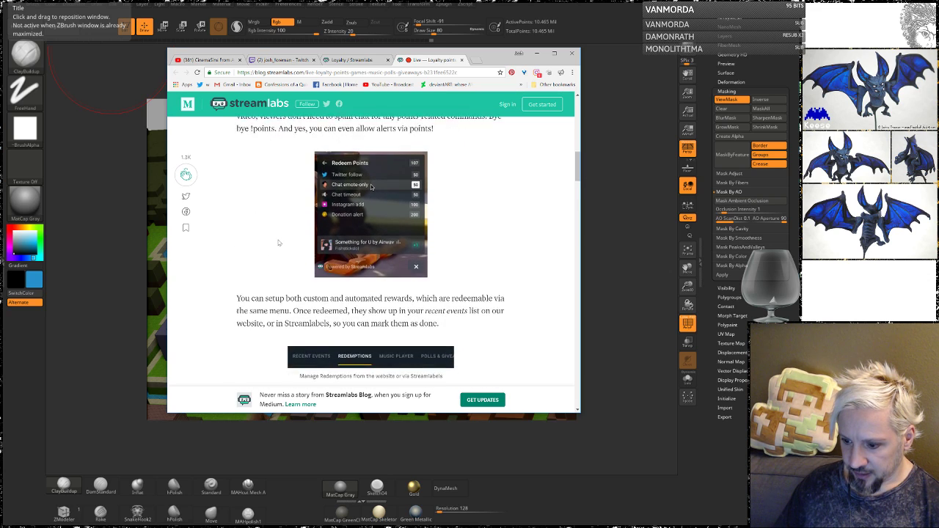
{"action": "scroll", "coordinate": [371, 284], "scroll_direction": "down", "scroll_amount": 7}
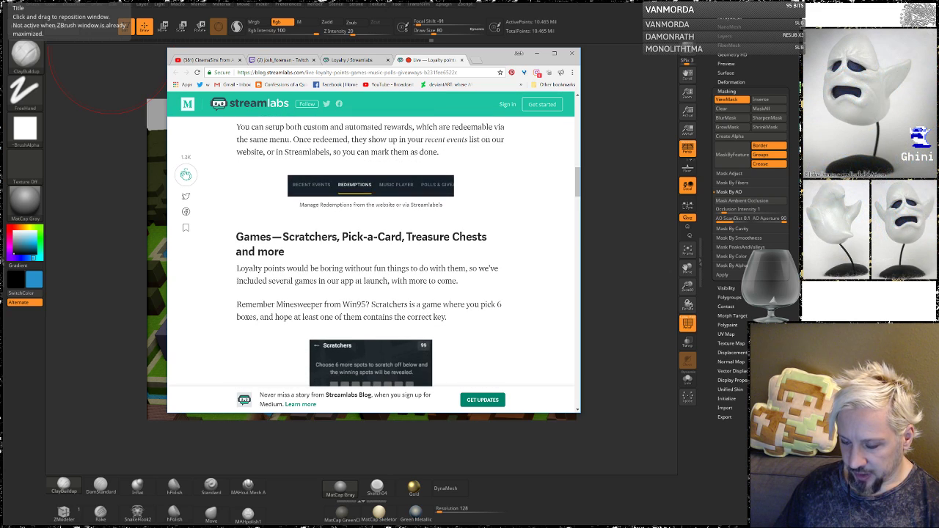
{"action": "scroll", "coordinate": [250, 239], "scroll_direction": "down", "scroll_amount": 11}
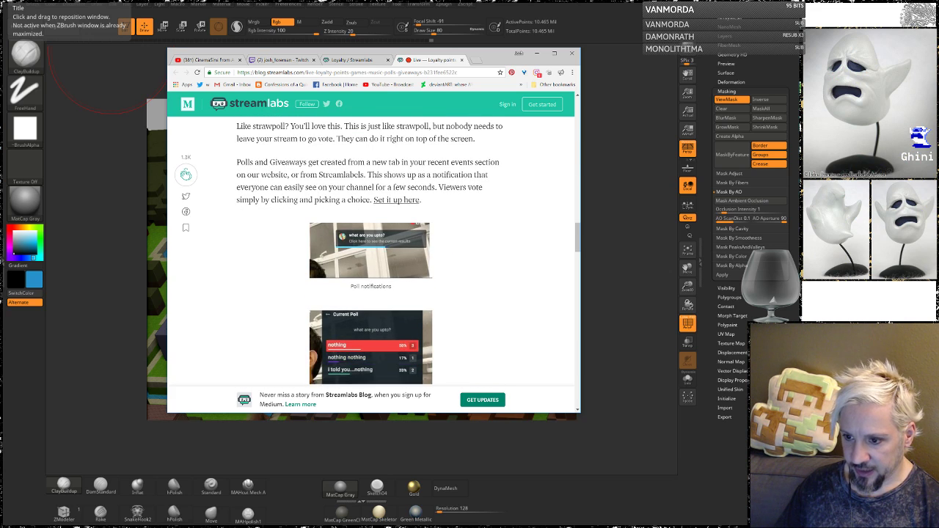
{"action": "scroll", "coordinate": [274, 187], "scroll_direction": "down", "scroll_amount": 11}
{"action": "scroll", "coordinate": [275, 186], "scroll_direction": "down", "scroll_amount": 12}
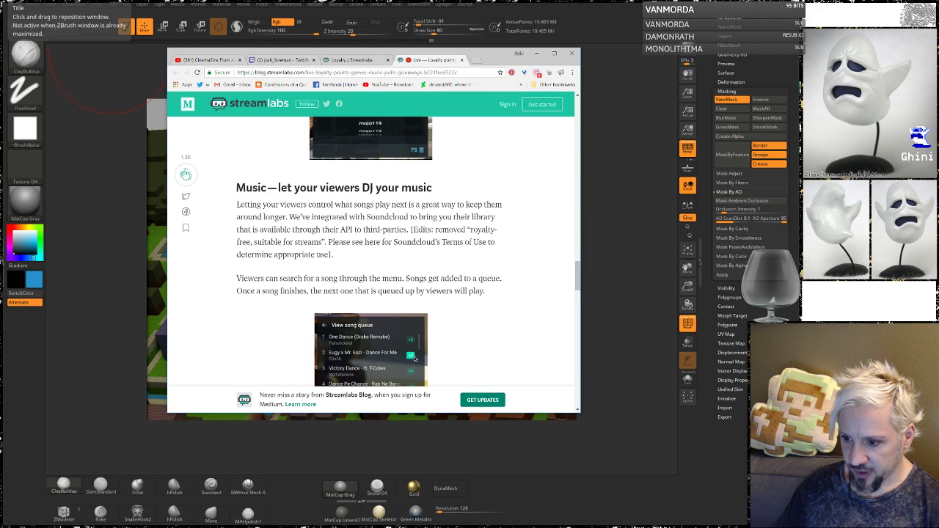
{"action": "scroll", "coordinate": [273, 185], "scroll_direction": "down", "scroll_amount": 7}
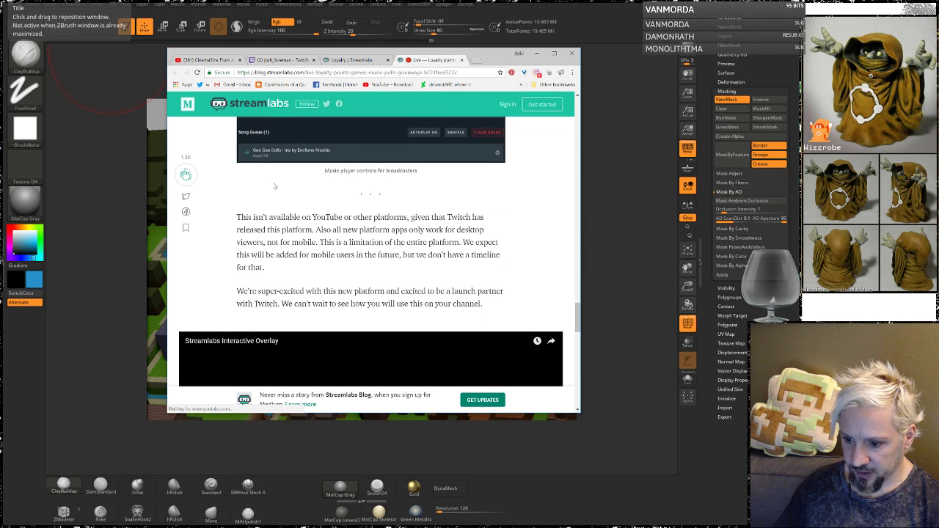
{"action": "scroll", "coordinate": [274, 186], "scroll_direction": "down", "scroll_amount": 11}
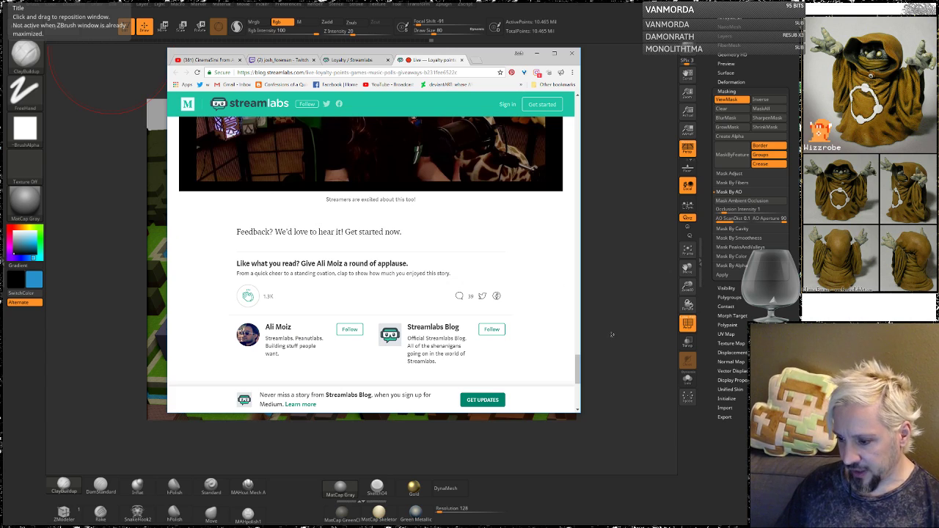
{"action": "left_click_drag", "start_coordinate": [577, 370], "coordinate": [576, 110]}
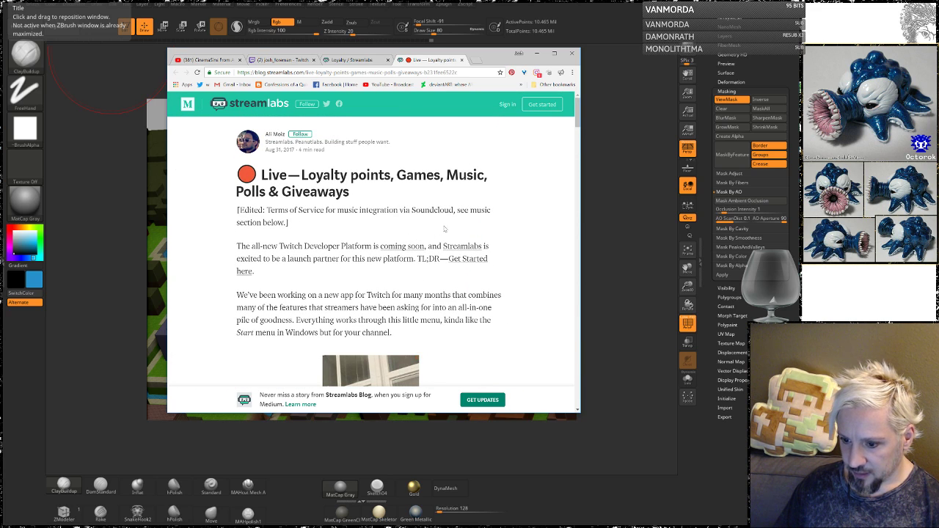
Follow the post's Loyalty Points start link and open the Streamlabs extension's configuration on Twitch.
{"action": "scroll", "coordinate": [464, 217], "scroll_direction": "down", "scroll_amount": 5}
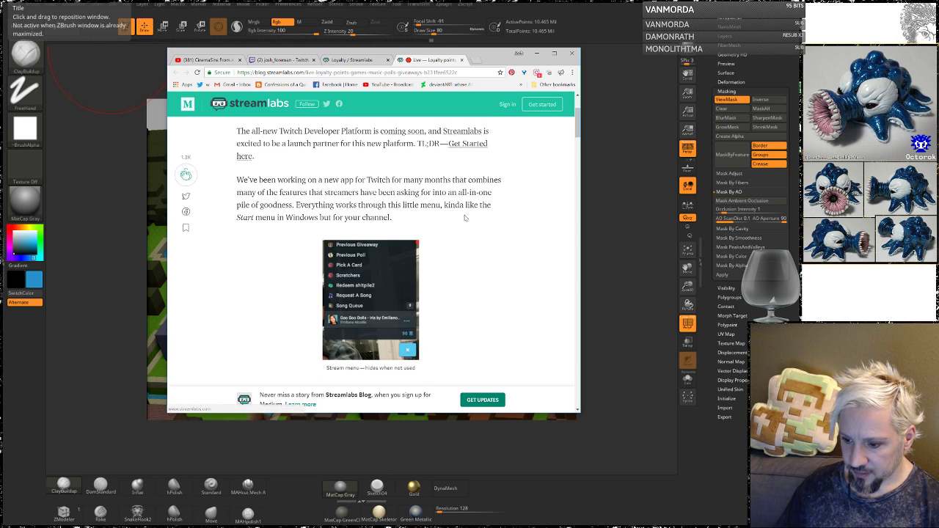
{"action": "scroll", "coordinate": [464, 218], "scroll_direction": "down", "scroll_amount": 1}
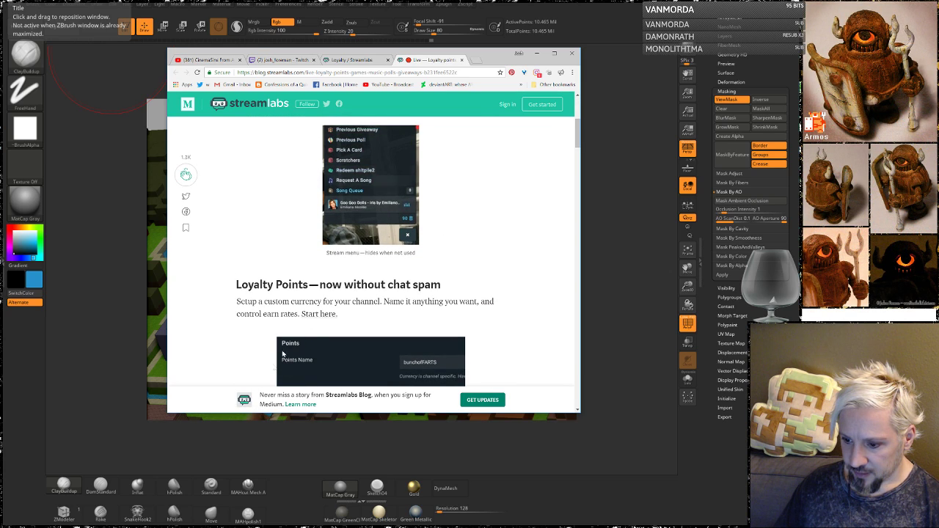
{"action": "left_click", "coordinate": [324, 315]}
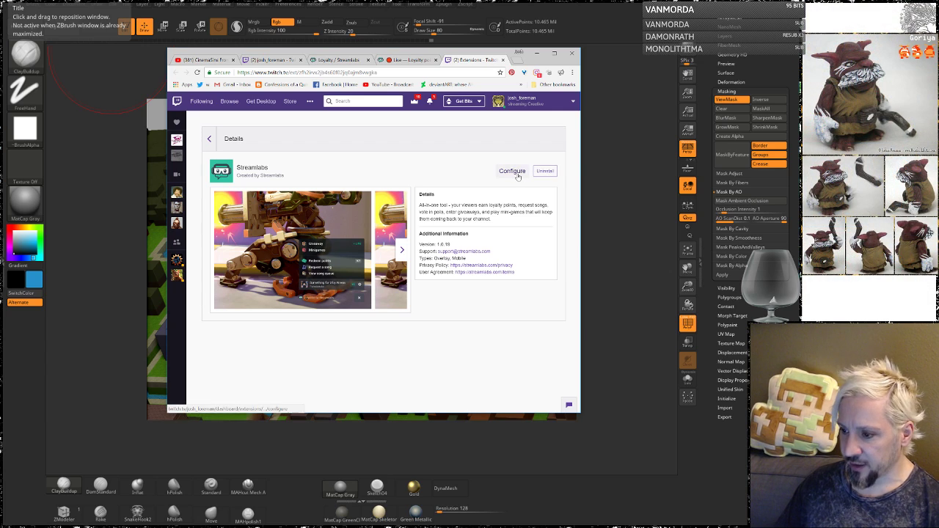
{"action": "left_click", "coordinate": [512, 171]}
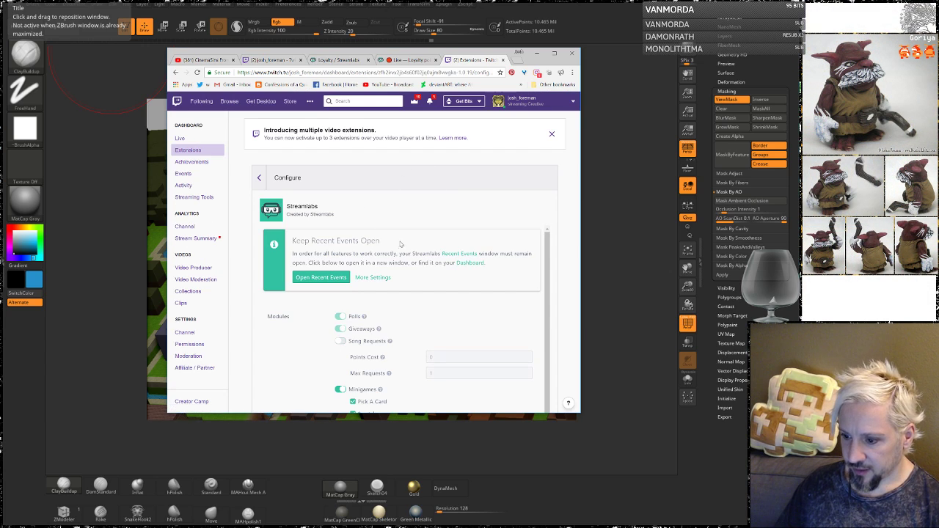
Review the Streamlabs extension's module, icon and colour settings, check the Twitch channel page's chat, and return to ZBrush.
{"action": "scroll", "coordinate": [403, 239], "scroll_direction": "down", "scroll_amount": 1}
{"action": "scroll", "coordinate": [404, 237], "scroll_direction": "down", "scroll_amount": 3}
{"action": "scroll", "coordinate": [308, 271], "scroll_direction": "up", "scroll_amount": 3}
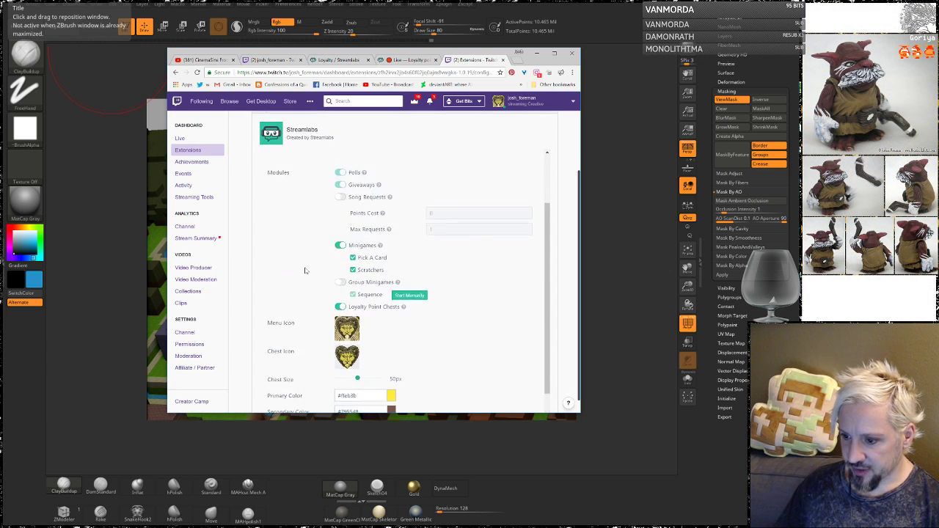
{"action": "scroll", "coordinate": [408, 192], "scroll_direction": "up", "scroll_amount": 1}
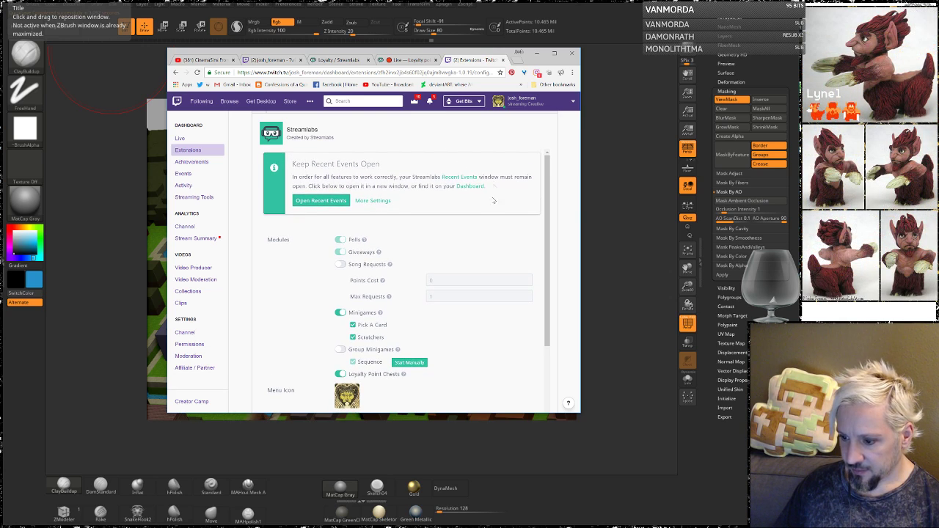
{"action": "scroll", "coordinate": [448, 241], "scroll_direction": "down", "scroll_amount": 2}
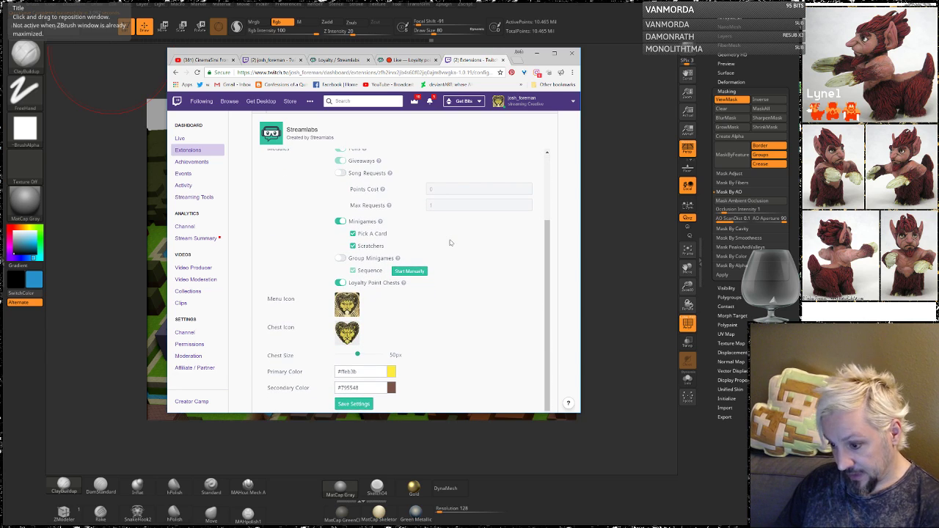
{"action": "scroll", "coordinate": [443, 240], "scroll_direction": "down", "scroll_amount": 1}
{"action": "scroll", "coordinate": [466, 236], "scroll_direction": "up", "scroll_amount": 3}
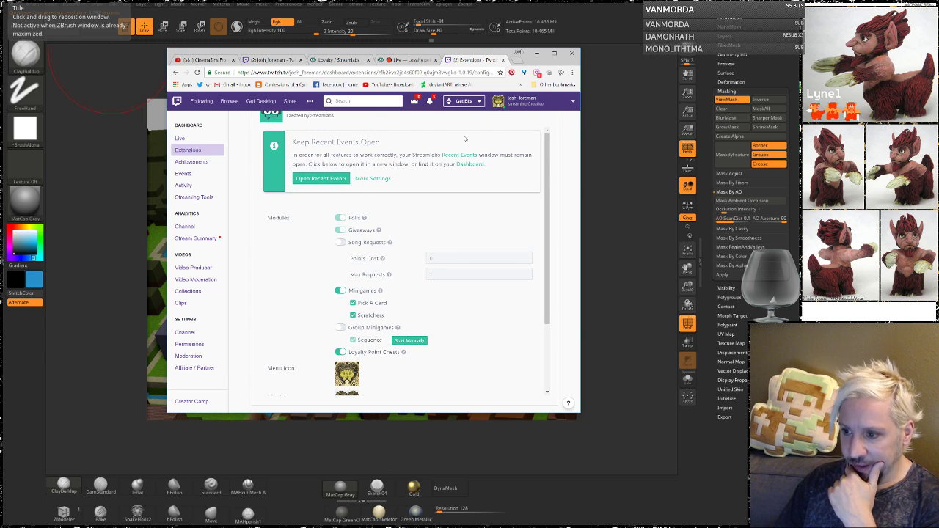
{"action": "left_click", "coordinate": [271, 60]}
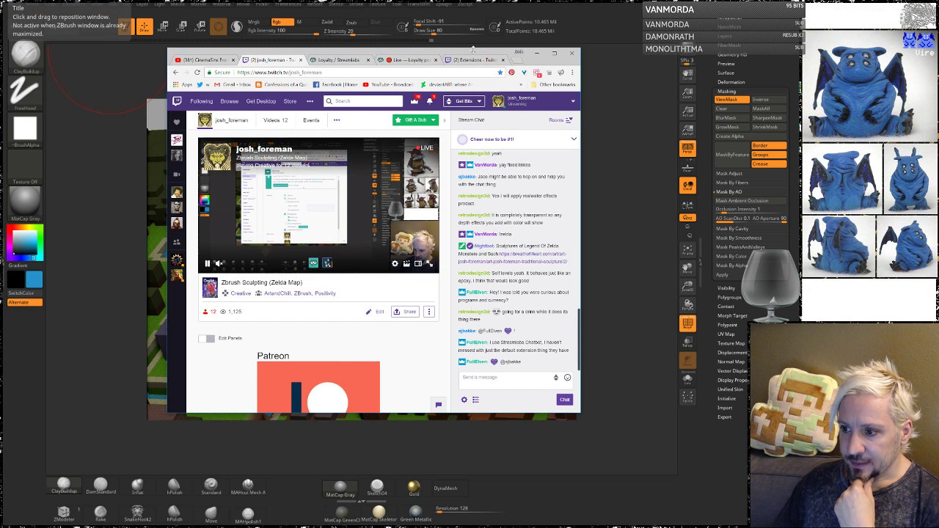
{"action": "left_click_drag", "start_coordinate": [477, 55], "coordinate": [0, 0]}
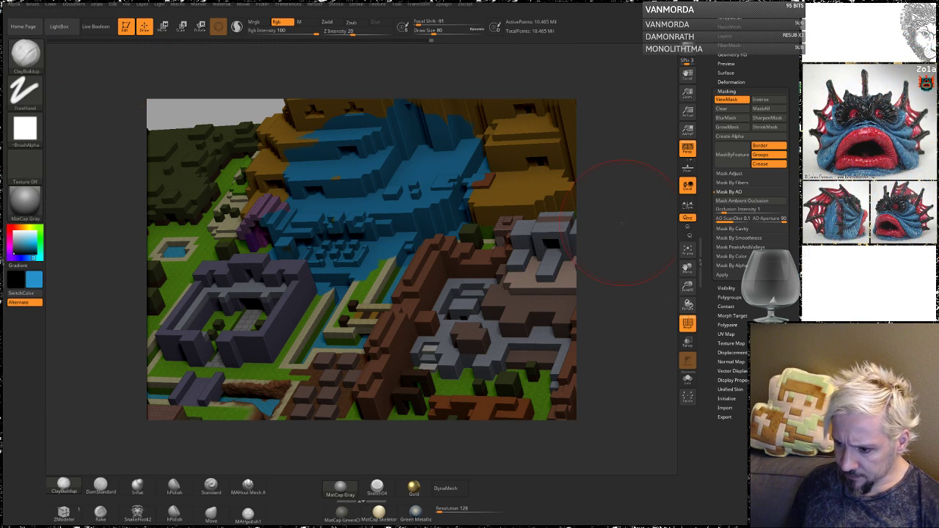
Undo the blue strokes on the golden mountain and mask the map model by cavity.
{"action": "left_click_drag", "start_coordinate": [592, 220], "coordinate": [610, 239]}
{"action": "key", "text": "ctrl"}
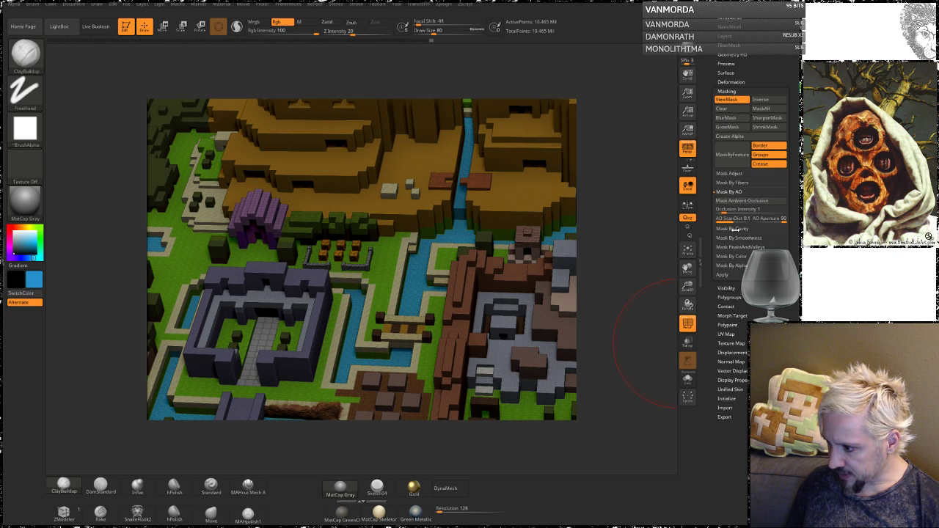
{"action": "left_click", "coordinate": [730, 228]}
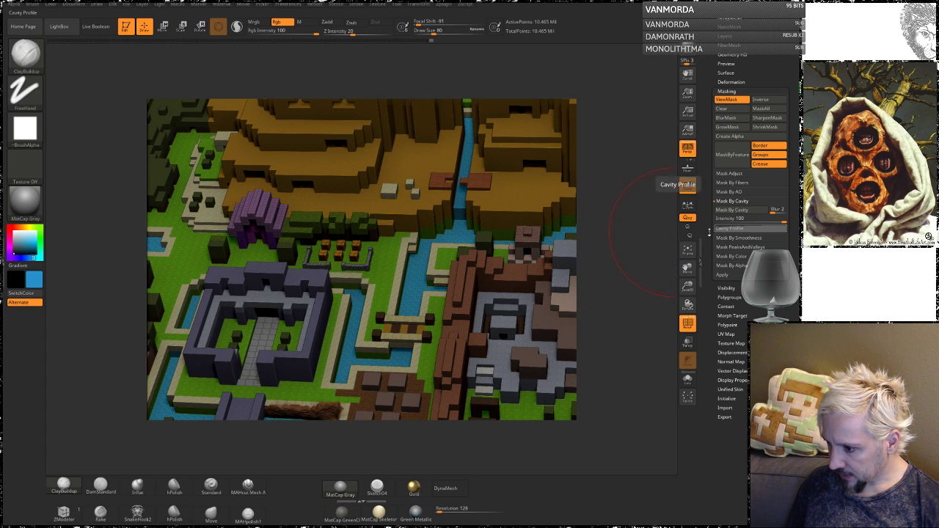
{"action": "mouse_move", "coordinate": [407, 220]}
{"action": "left_mouse_down"}
{"action": "mouse_move", "coordinate": [385, 191]}
{"action": "mouse_move", "coordinate": [345, 173]}
{"action": "mouse_move", "coordinate": [389, 152]}
{"action": "left_mouse_up"}
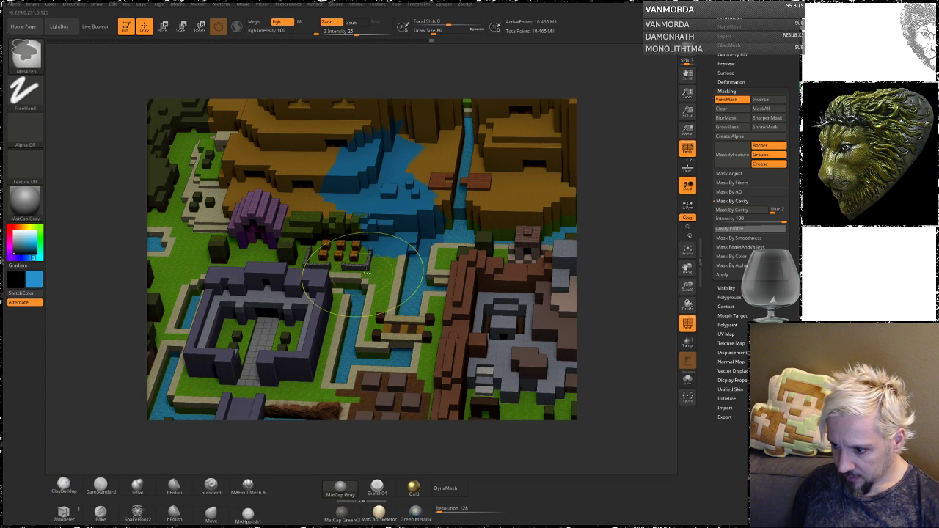
{"action": "key", "text": "ctrl+z"}
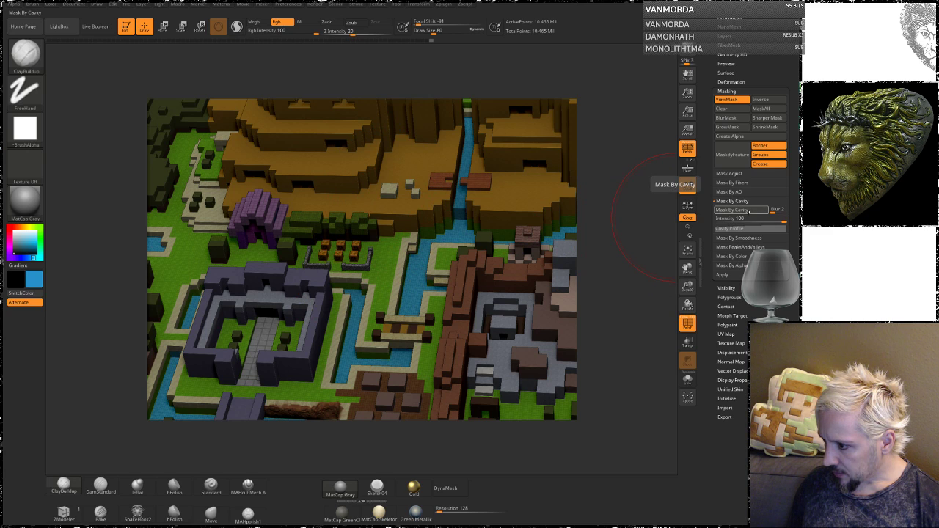
{"action": "left_click", "coordinate": [747, 212]}
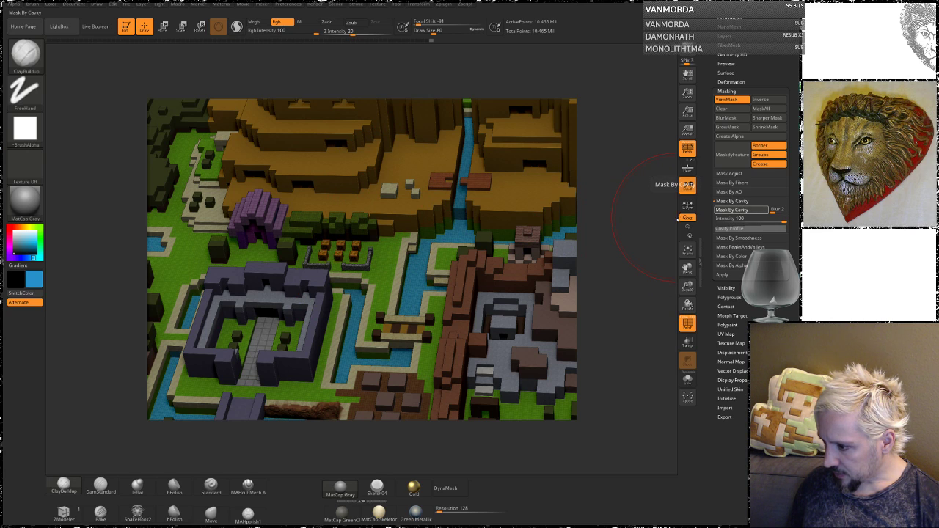
Try painting blue over the golden mountain terraces and grey blocks with the cavity mask applied.
{"action": "mouse_move", "coordinate": [440, 195]}
{"action": "left_mouse_down"}
{"action": "mouse_move", "coordinate": [404, 220]}
{"action": "mouse_move", "coordinate": [403, 242]}
{"action": "mouse_move", "coordinate": [396, 157]}
{"action": "mouse_move", "coordinate": [410, 185]}
{"action": "left_mouse_up"}
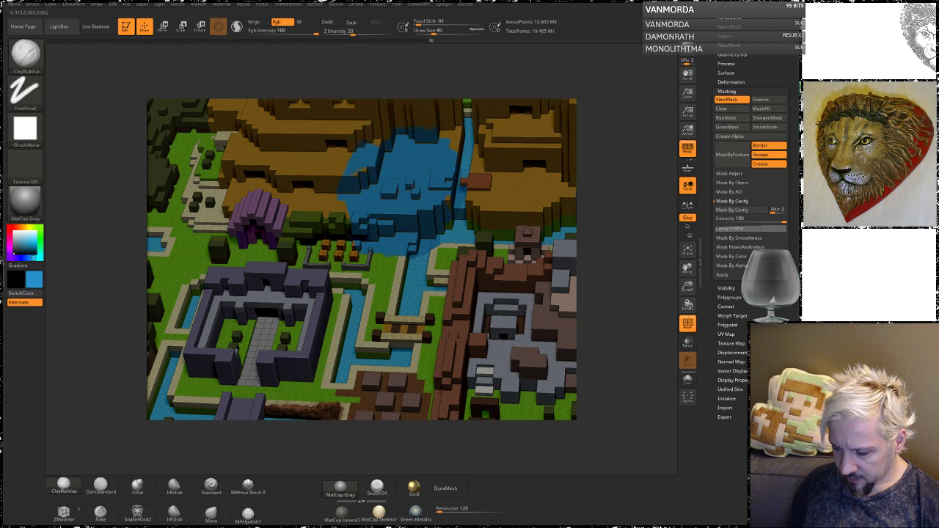
{"action": "mouse_move", "coordinate": [344, 139]}
{"action": "left_mouse_down"}
{"action": "mouse_move", "coordinate": [308, 198]}
{"action": "mouse_move", "coordinate": [345, 234]}
{"action": "mouse_move", "coordinate": [405, 169]}
{"action": "left_mouse_up"}
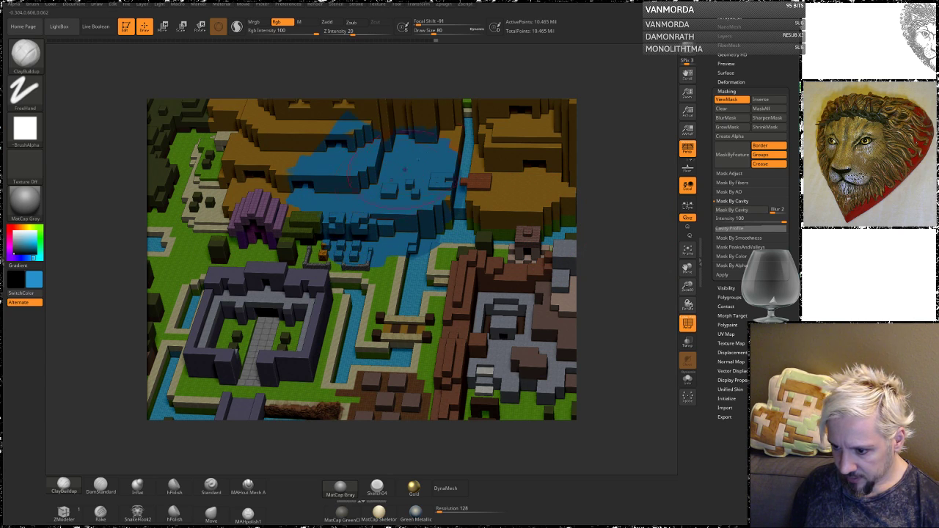
{"action": "mouse_move", "coordinate": [626, 248]}
{"action": "left_mouse_down", "text": "alt"}
{"action": "mouse_move", "coordinate": [625, 220]}
{"action": "mouse_move", "coordinate": [616, 266]}
{"action": "left_mouse_up", "text": "alt"}
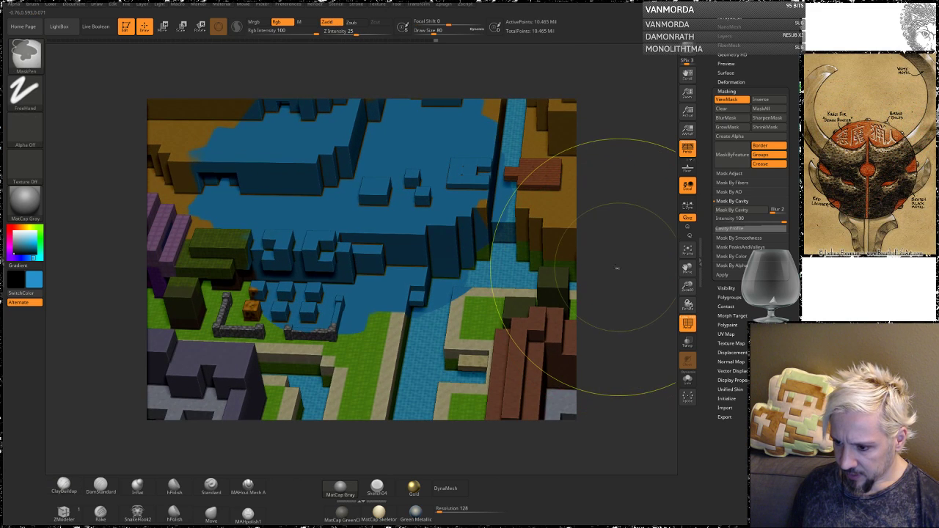
{"action": "key", "text": "ctrl+z"}
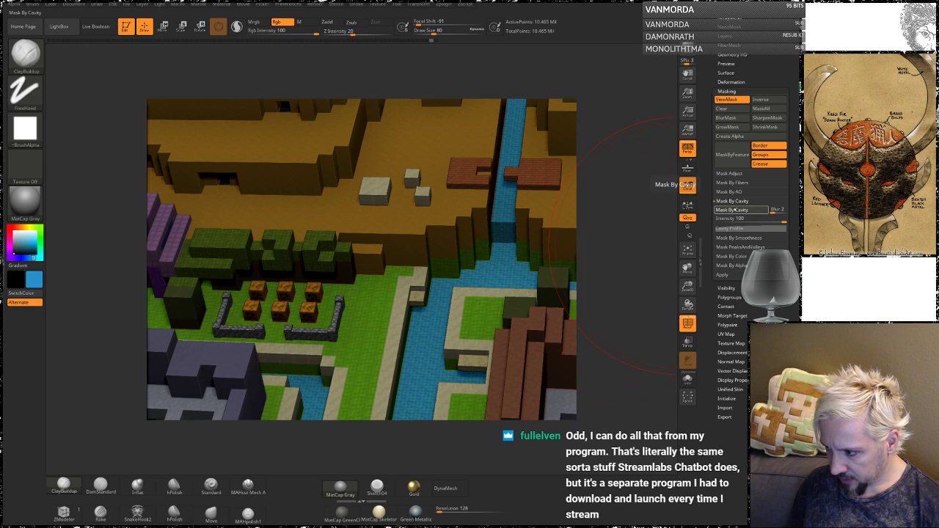
Toggle the mask display to compare the map with and without the cavity mask shading.
{"action": "mouse_move", "coordinate": [608, 214]}
{"action": "left_mouse_down", "text": "alt"}
{"action": "mouse_move", "coordinate": [639, 250]}
{"action": "mouse_move", "coordinate": [630, 245]}
{"action": "left_mouse_up", "text": "alt"}
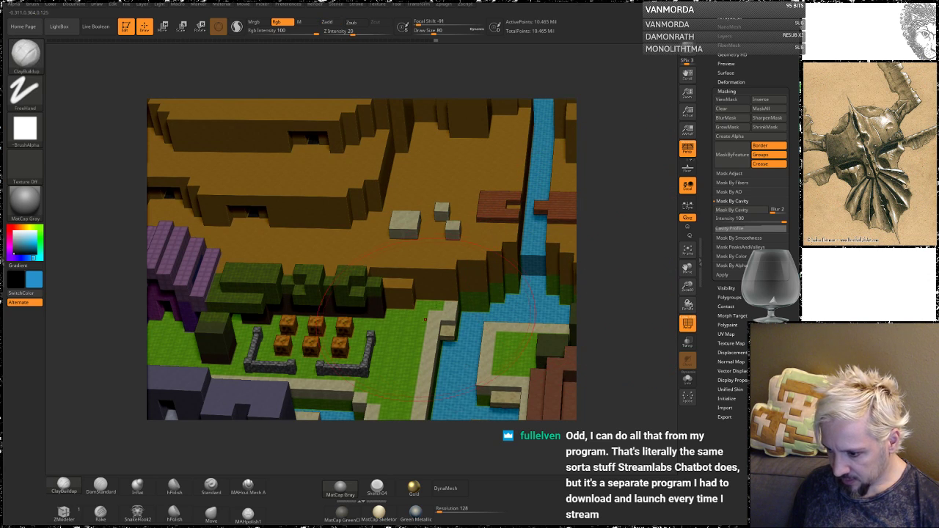
{"action": "left_click_drag", "start_coordinate": [639, 280], "coordinate": [560, 292], "text": "alt"}
{"action": "key", "text": "ctrl+h"}
{"action": "key", "text": "ctrl"}
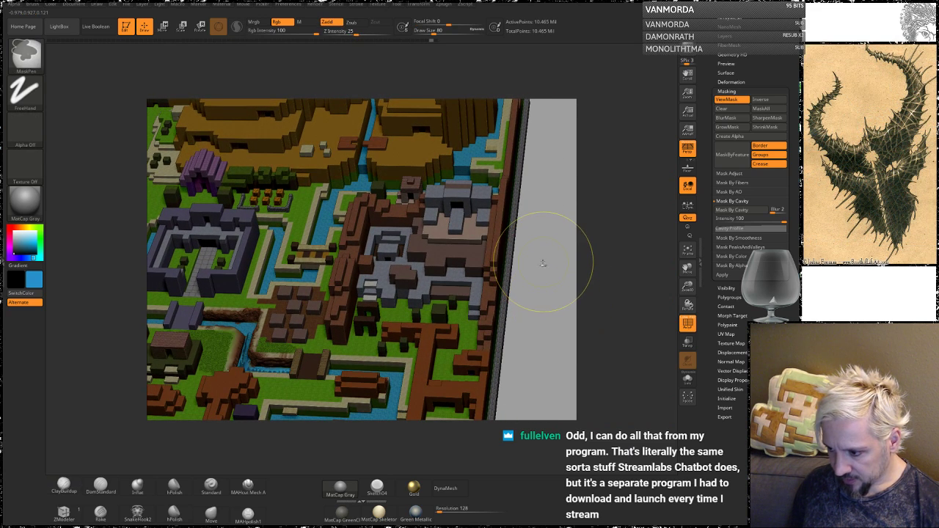
{"action": "key", "text": "ctrl+h"}
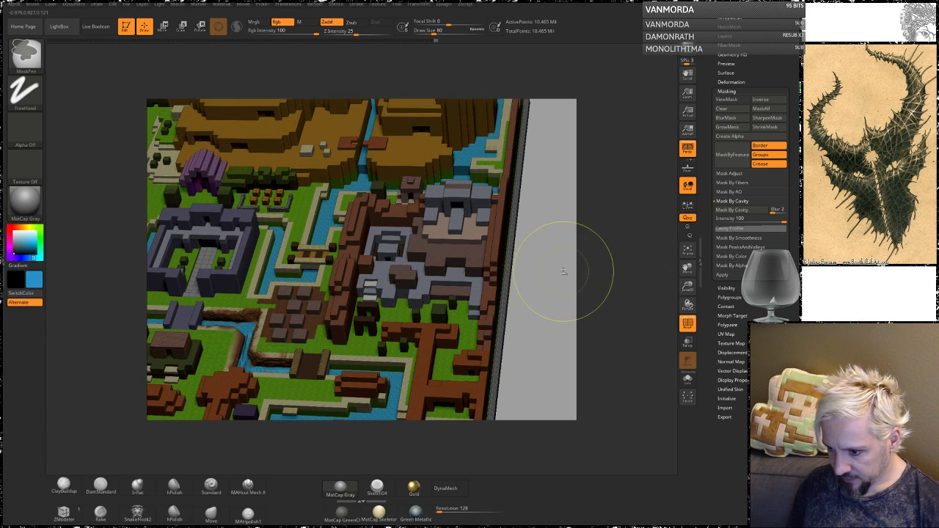
Set the paint colour to black and try painting the golden mountain's lower terrace beside the river.
{"action": "left_click", "coordinate": [28, 259]}
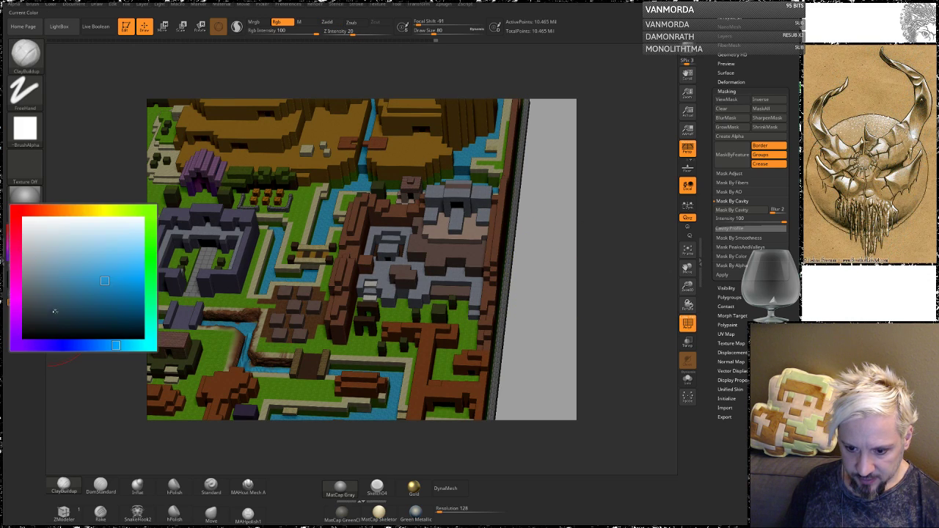
{"action": "mouse_move", "coordinate": [377, 170]}
{"action": "left_mouse_down"}
{"action": "mouse_move", "coordinate": [290, 187]}
{"action": "mouse_move", "coordinate": [319, 159]}
{"action": "left_mouse_up"}
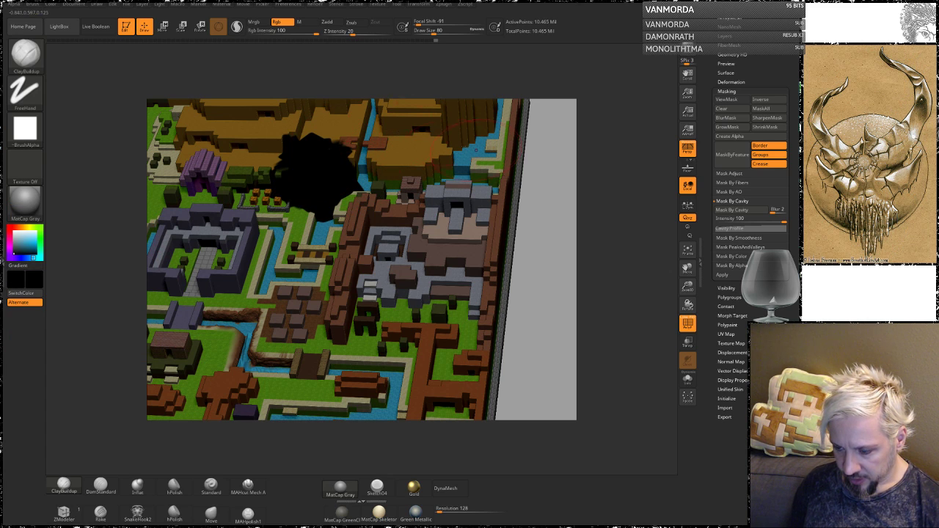
{"action": "left_click_drag", "start_coordinate": [609, 248], "coordinate": [597, 286]}
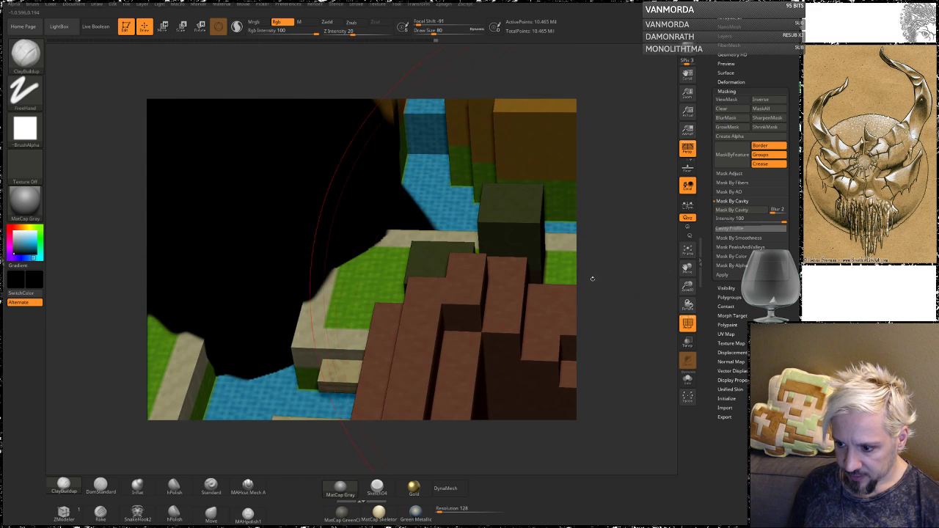
{"action": "left_click_drag", "start_coordinate": [581, 246], "coordinate": [675, 196], "text": "alt"}
{"action": "left_click_drag", "start_coordinate": [67, 261], "coordinate": [193, 362], "text": "alt"}
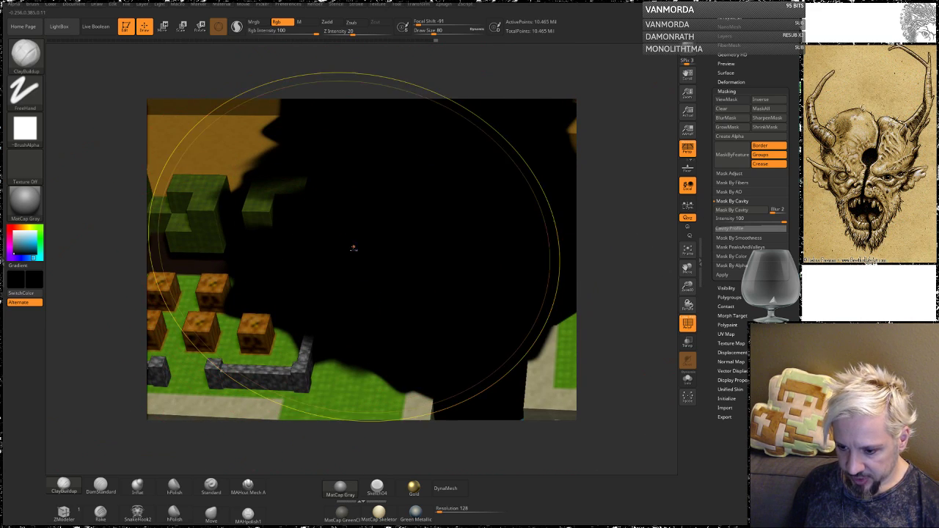
{"action": "key", "text": "ctrl+z"}
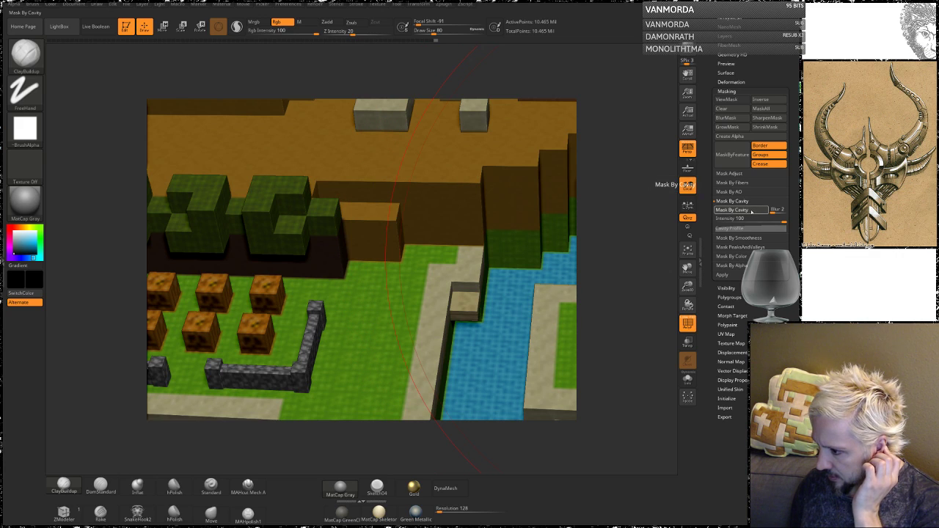
Turn the mask display back on and try painting black over the golden cliff steps beside the river.
{"action": "key", "text": "ctrl+h"}
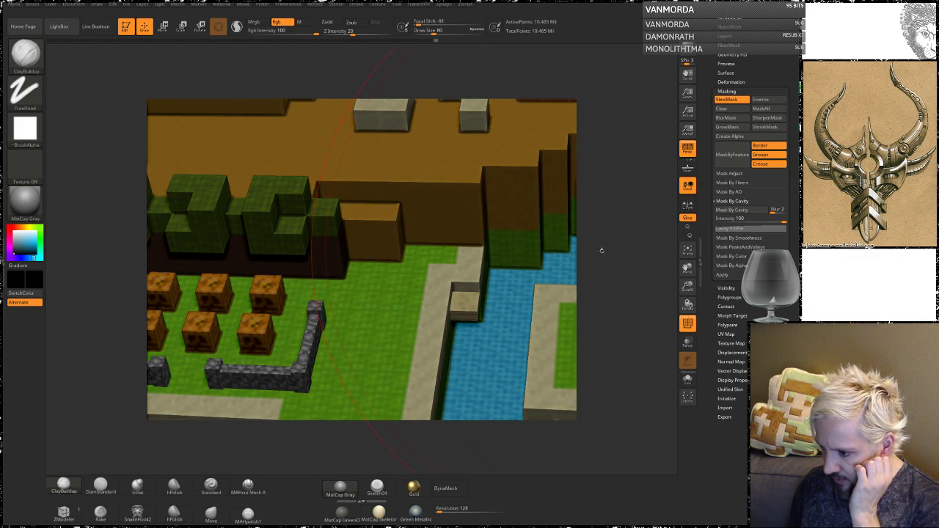
{"action": "left_click_drag", "start_coordinate": [605, 261], "coordinate": [565, 262]}
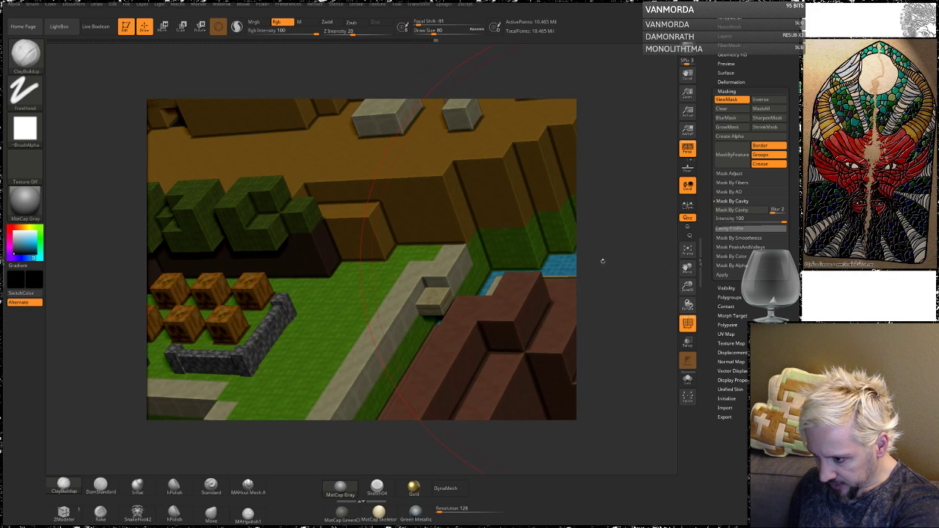
{"action": "left_click_drag", "start_coordinate": [453, 209], "coordinate": [428, 203]}
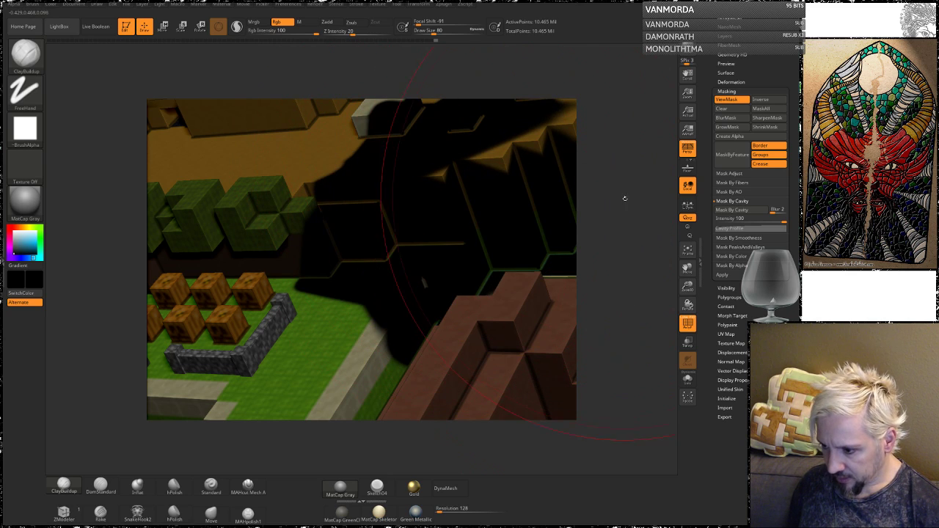
{"action": "left_click_drag", "start_coordinate": [624, 208], "coordinate": [622, 208], "text": "ctrl"}
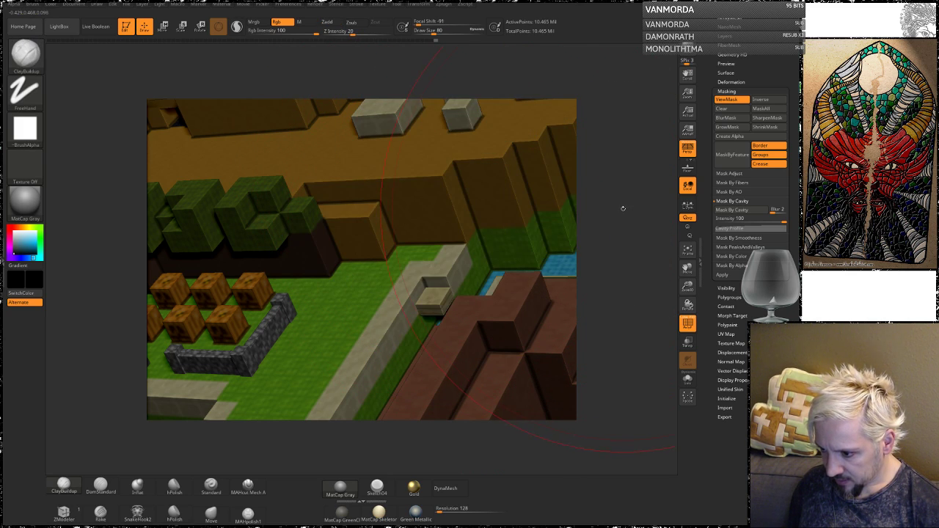
Invert the cavity mask and try painting black over the grey blocks and surrounding cliff steps.
{"action": "left_click_drag", "start_coordinate": [631, 272], "coordinate": [620, 168], "text": "alt"}
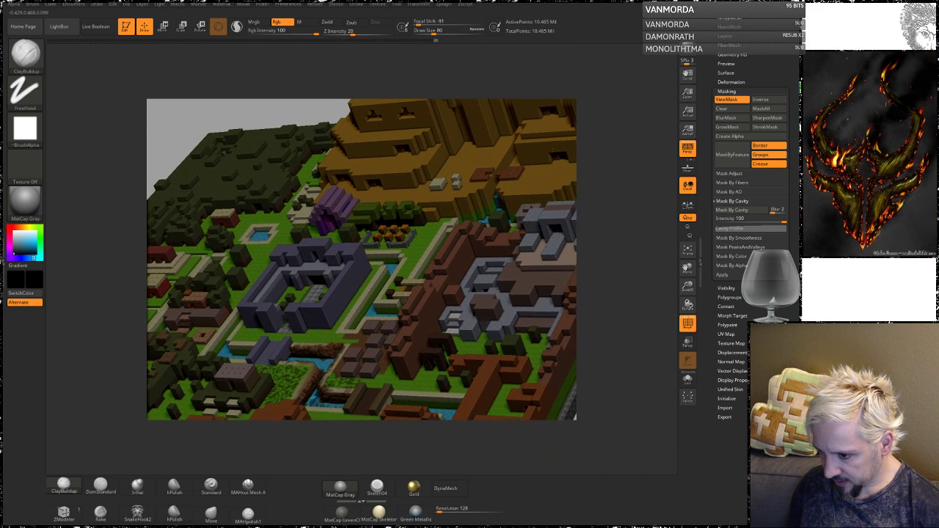
{"action": "left_click", "coordinate": [237, 112], "text": "ctrl"}
{"action": "left_click_drag", "start_coordinate": [622, 209], "coordinate": [613, 257]}
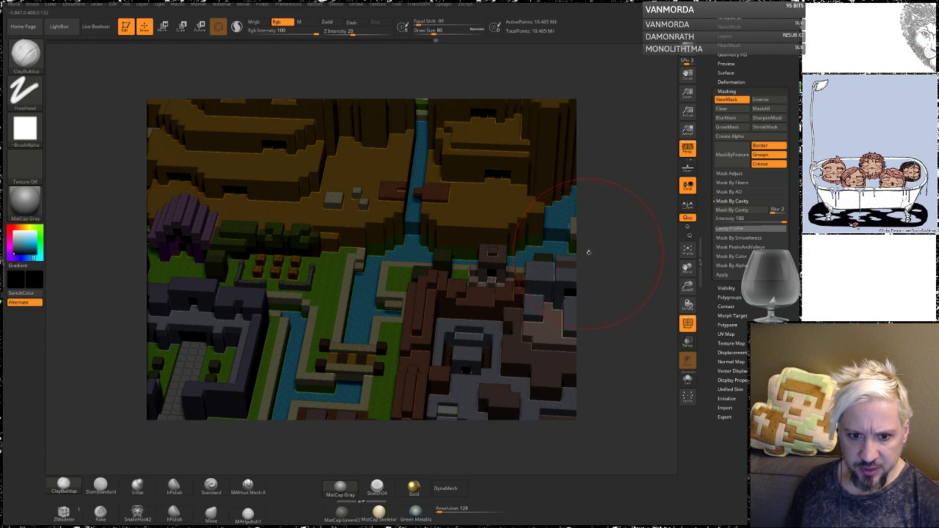
{"action": "left_click_drag", "start_coordinate": [619, 255], "coordinate": [633, 327]}
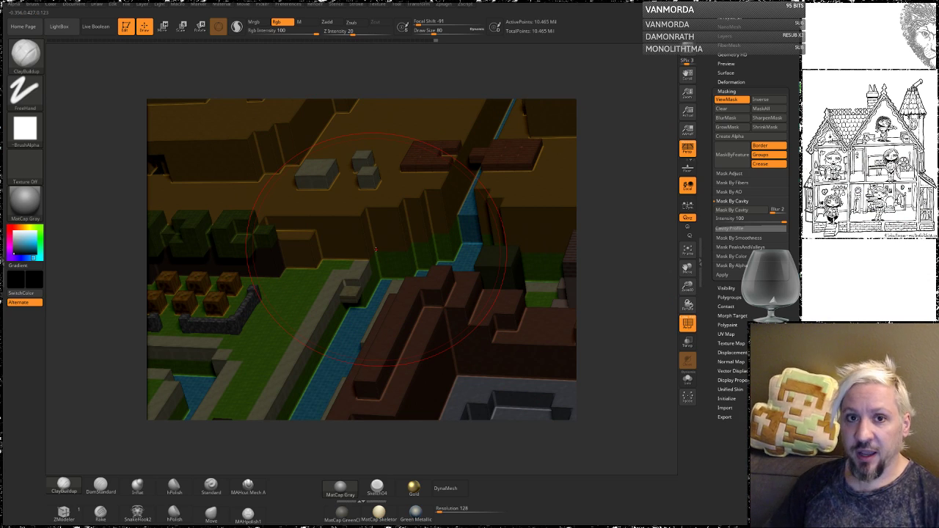
{"action": "mouse_move", "coordinate": [349, 261]}
{"action": "left_mouse_down"}
{"action": "mouse_move", "coordinate": [341, 236]}
{"action": "mouse_move", "coordinate": [396, 179]}
{"action": "mouse_move", "coordinate": [360, 236]}
{"action": "left_mouse_up"}
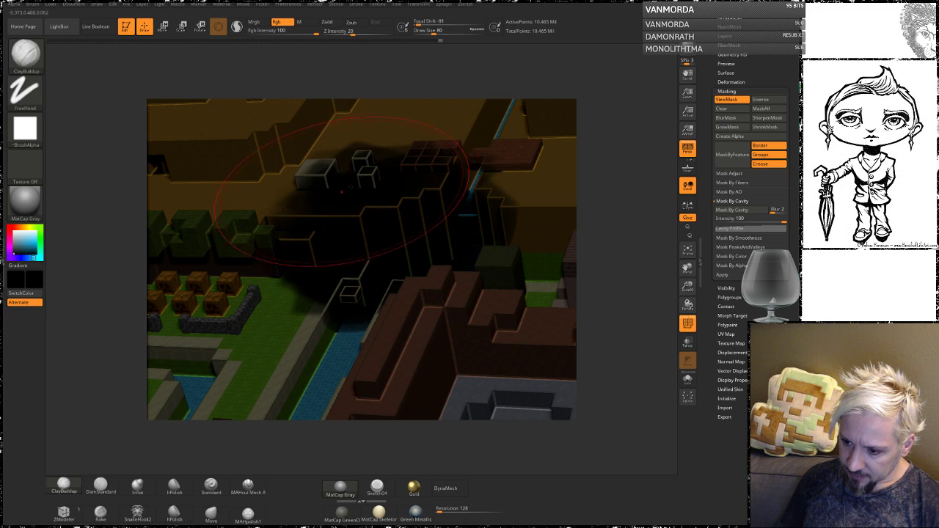
{"action": "key", "text": "ctrl+z"}
Try painting black on the golden mountain's lower terrace with the mask inverted back.
{"action": "right_click_drag", "start_coordinate": [107, 248], "coordinate": [188, 127], "text": "ctrl"}
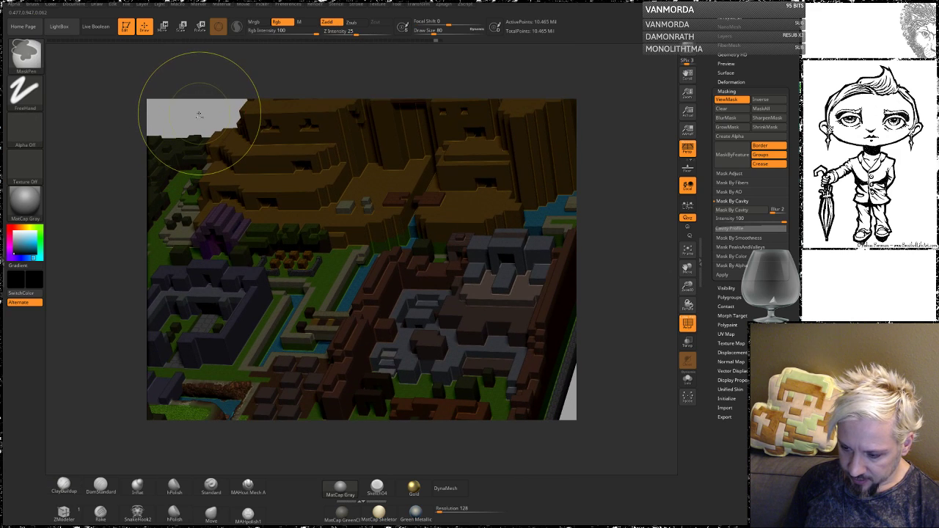
{"action": "left_click", "coordinate": [194, 116], "text": "ctrl"}
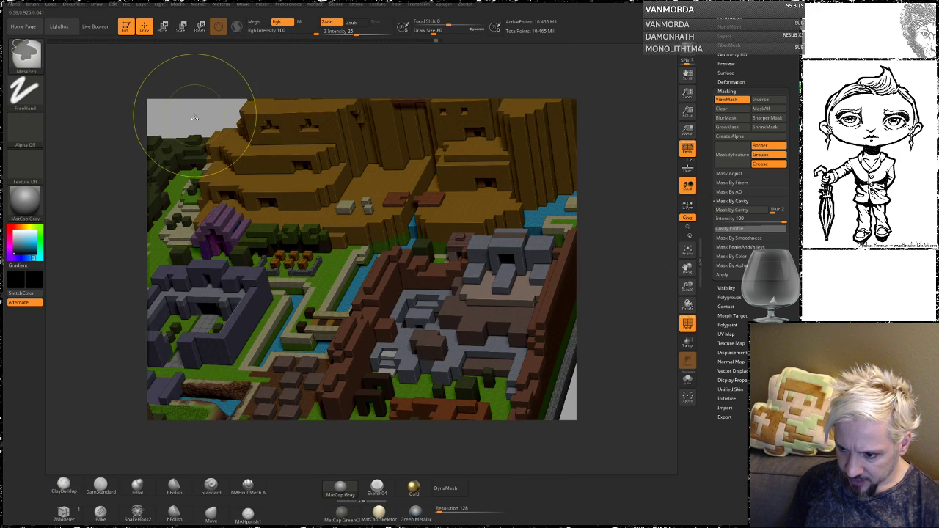
{"action": "left_click_drag", "start_coordinate": [330, 195], "coordinate": [324, 212]}
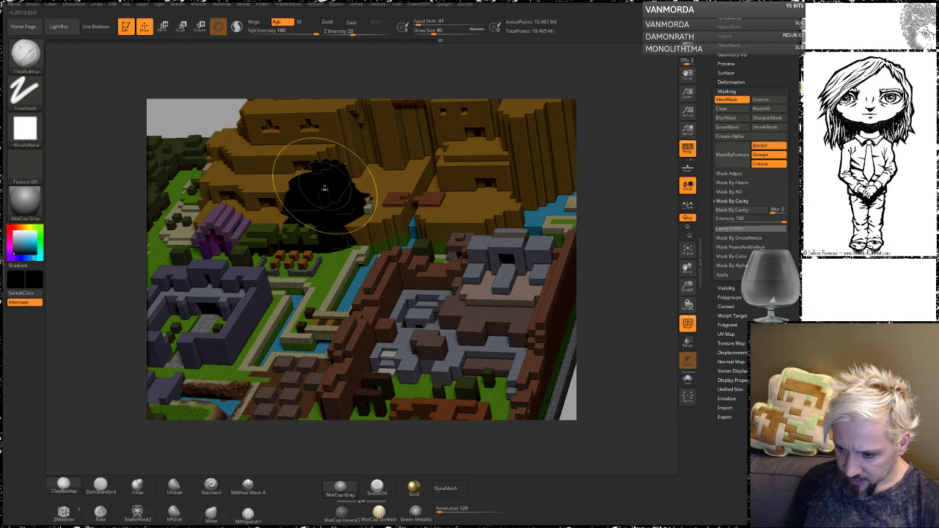
{"action": "key", "text": "ctrl+z"}
{"action": "left_click", "coordinate": [192, 121], "text": "ctrl"}
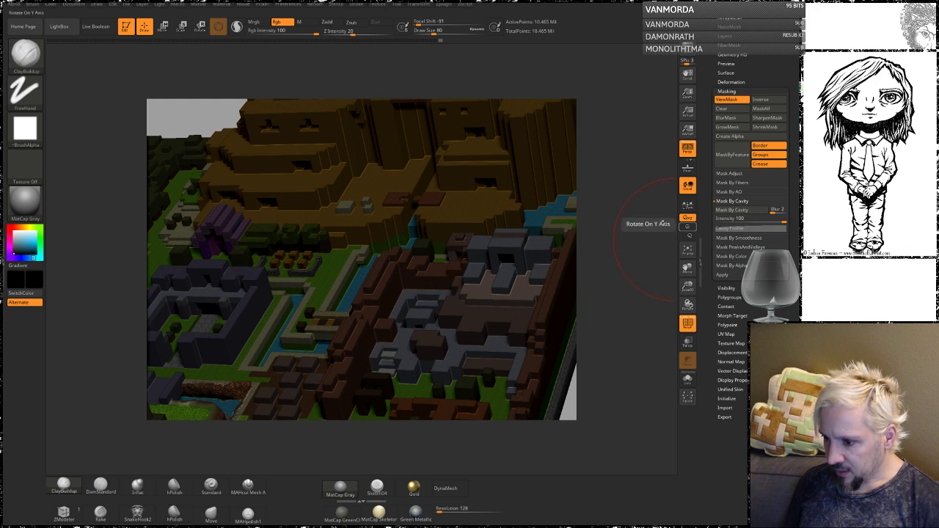
Try painting black around the grey blocks and the cliff edge below them with draw size 11.
{"action": "left_click_drag", "start_coordinate": [620, 240], "coordinate": [638, 388], "text": "alt"}
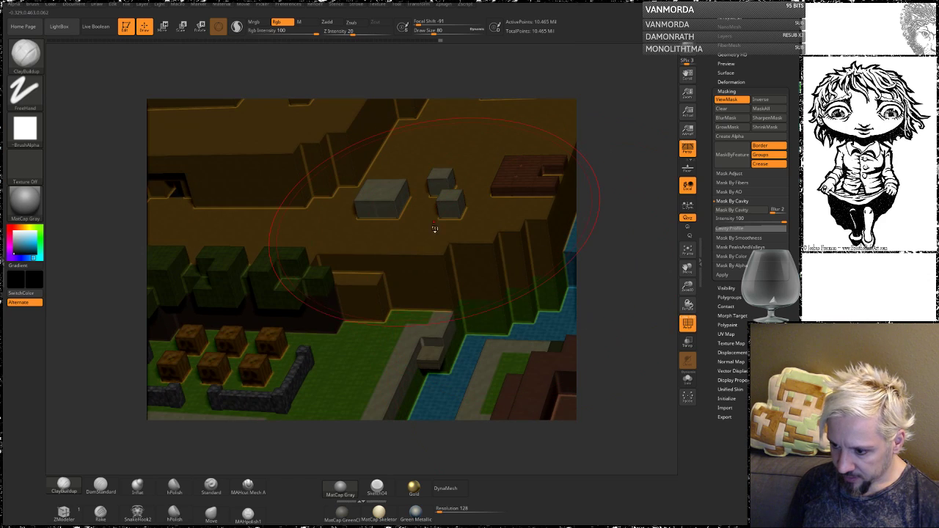
{"action": "key", "text": "space"}
{"action": "mouse_move", "coordinate": [434, 222]}
{"action": "left_mouse_down"}
{"action": "mouse_move", "coordinate": [420, 221]}
{"action": "mouse_move", "coordinate": [460, 211]}
{"action": "mouse_move", "coordinate": [442, 219]}
{"action": "mouse_move", "coordinate": [456, 194]}
{"action": "mouse_move", "coordinate": [449, 200]}
{"action": "mouse_move", "coordinate": [440, 180]}
{"action": "mouse_move", "coordinate": [445, 194]}
{"action": "mouse_move", "coordinate": [363, 214]}
{"action": "mouse_move", "coordinate": [352, 187]}
{"action": "left_mouse_up"}
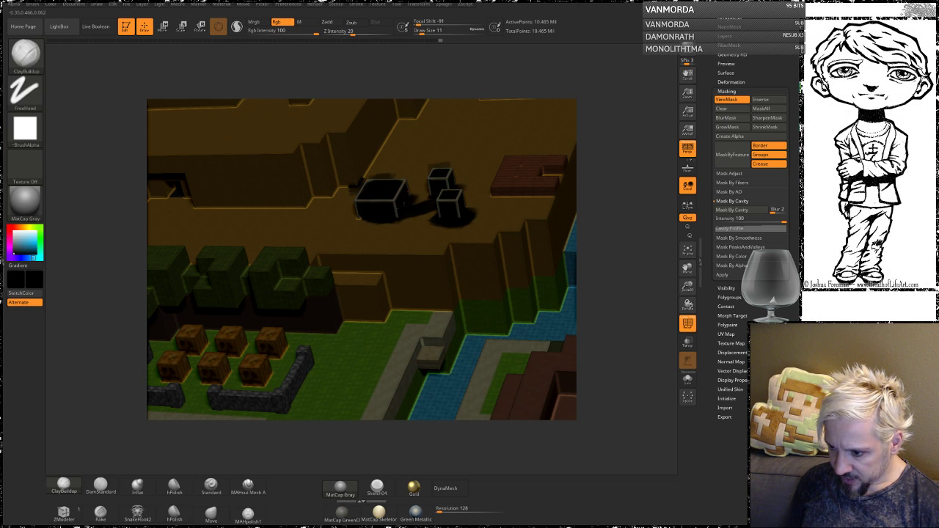
{"action": "mouse_move", "coordinate": [370, 223]}
{"action": "left_mouse_down", "text": "ctrl"}
{"action": "mouse_move", "coordinate": [371, 293]}
{"action": "mouse_move", "coordinate": [356, 273]}
{"action": "mouse_move", "coordinate": [323, 283]}
{"action": "mouse_move", "coordinate": [363, 315]}
{"action": "mouse_move", "coordinate": [404, 264]}
{"action": "mouse_move", "coordinate": [390, 249]}
{"action": "mouse_move", "coordinate": [454, 319]}
{"action": "mouse_move", "coordinate": [463, 274]}
{"action": "left_mouse_up", "text": "ctrl"}
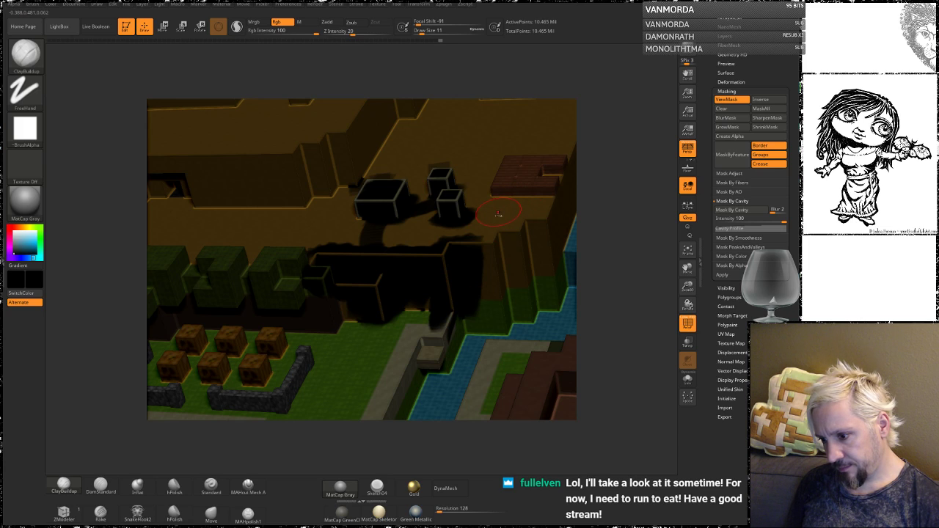
{"action": "key", "text": "ctrl+shift+a"}
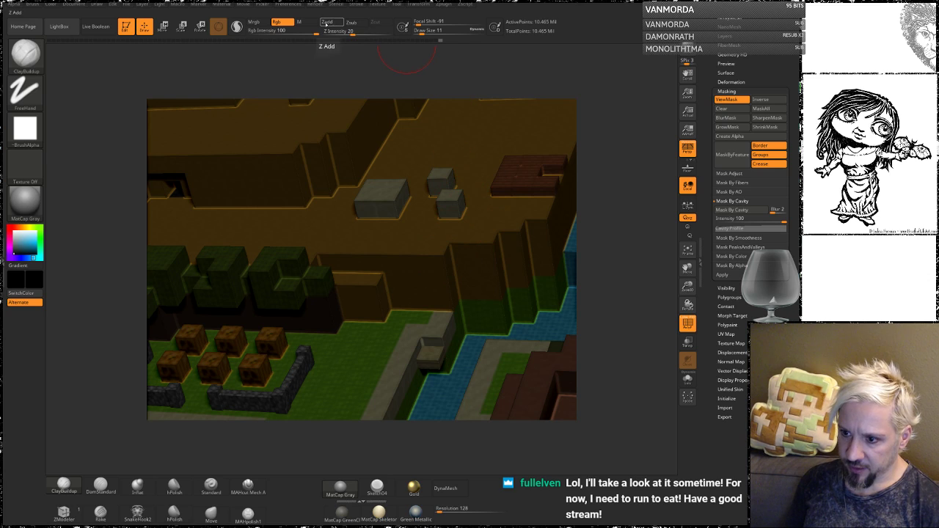
Set the Rgb Intensity to 5 and draw size to 120, and lightly paint black around the grey blocks and cliffs.
{"action": "left_click", "coordinate": [295, 34]}
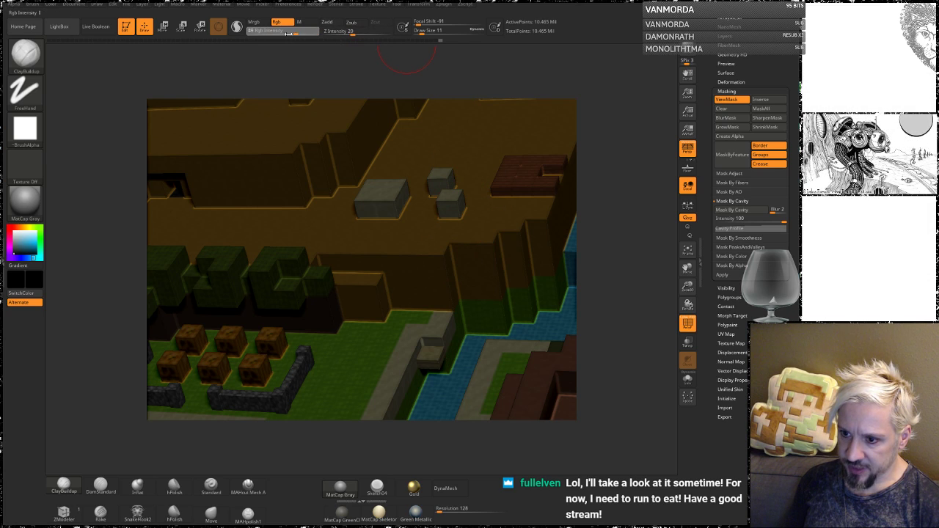
{"action": "key", "text": "space"}
{"action": "left_click_drag", "start_coordinate": [414, 231], "coordinate": [430, 232]}
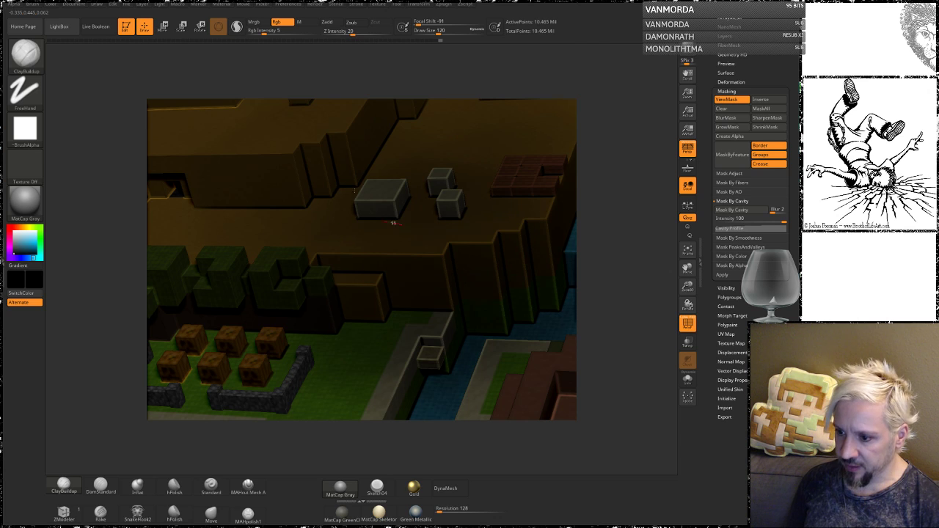
Display the cavity profile, invert the cavity mask and try painting black around the grey blocks with draw size 39.
{"action": "mouse_move", "coordinate": [613, 178]}
{"action": "left_mouse_down"}
{"action": "mouse_move", "coordinate": [624, 267]}
{"action": "mouse_move", "coordinate": [614, 272]}
{"action": "mouse_move", "coordinate": [616, 210]}
{"action": "mouse_move", "coordinate": [634, 218]}
{"action": "mouse_move", "coordinate": [628, 231]}
{"action": "mouse_move", "coordinate": [628, 220]}
{"action": "left_mouse_up"}
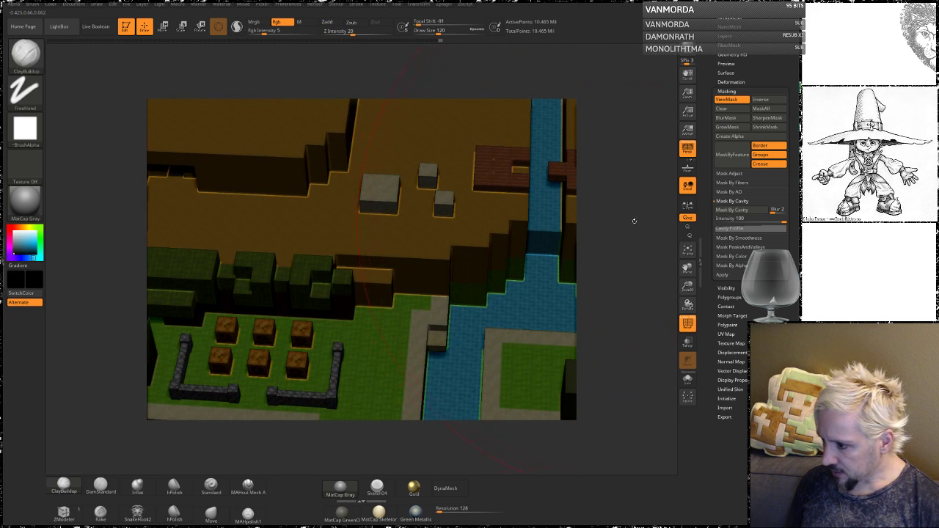
{"action": "left_click", "coordinate": [730, 228]}
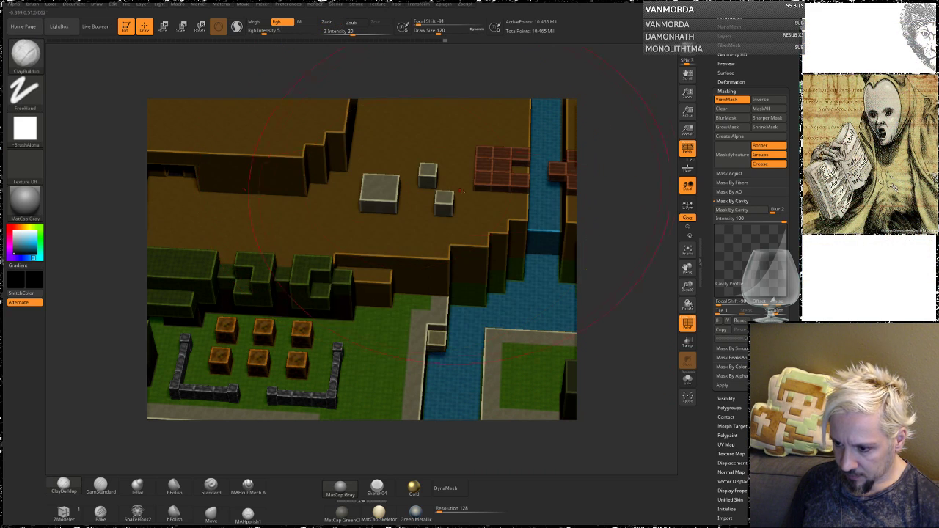
{"action": "left_click_drag", "start_coordinate": [110, 294], "coordinate": [110, 146], "text": "alt"}
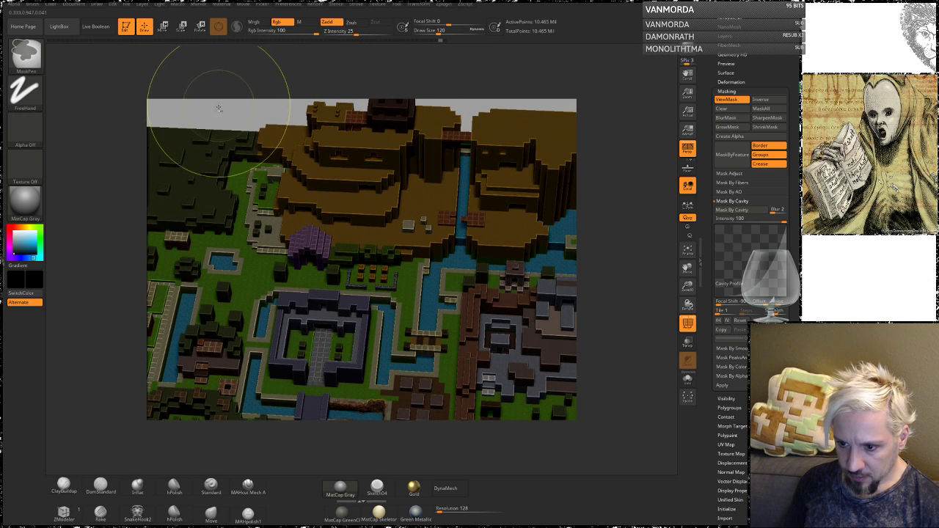
{"action": "left_click_drag", "start_coordinate": [218, 107], "coordinate": [211, 99], "text": "ctrl"}
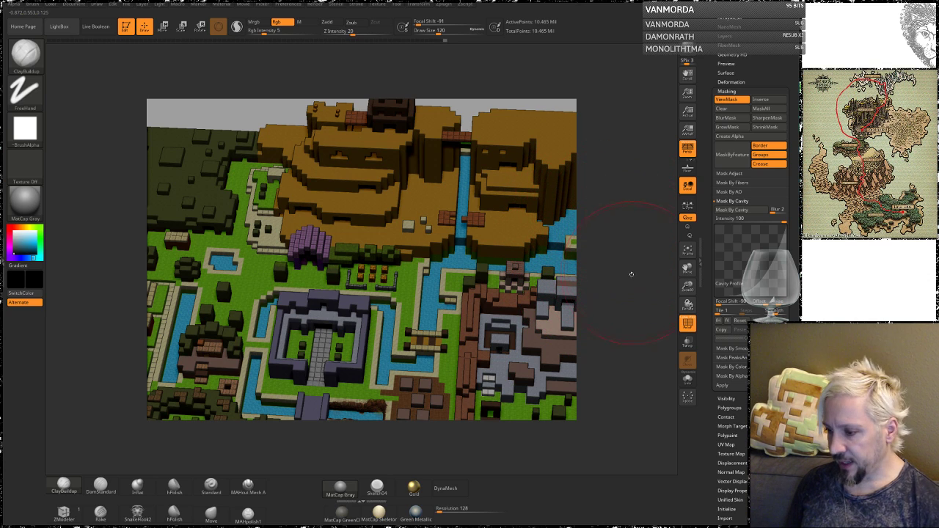
{"action": "mouse_move", "coordinate": [610, 285]}
{"action": "left_mouse_down", "text": "alt"}
{"action": "mouse_move", "coordinate": [434, 226]}
{"action": "mouse_move", "coordinate": [374, 234]}
{"action": "mouse_move", "coordinate": [367, 202]}
{"action": "mouse_move", "coordinate": [454, 184]}
{"action": "mouse_move", "coordinate": [393, 158]}
{"action": "mouse_move", "coordinate": [359, 245]}
{"action": "mouse_move", "coordinate": [410, 242]}
{"action": "mouse_move", "coordinate": [381, 319]}
{"action": "mouse_move", "coordinate": [352, 333]}
{"action": "mouse_move", "coordinate": [363, 337]}
{"action": "left_mouse_up", "text": "alt"}
{"action": "key", "text": "space"}
{"action": "key", "text": "ctrl+z"}
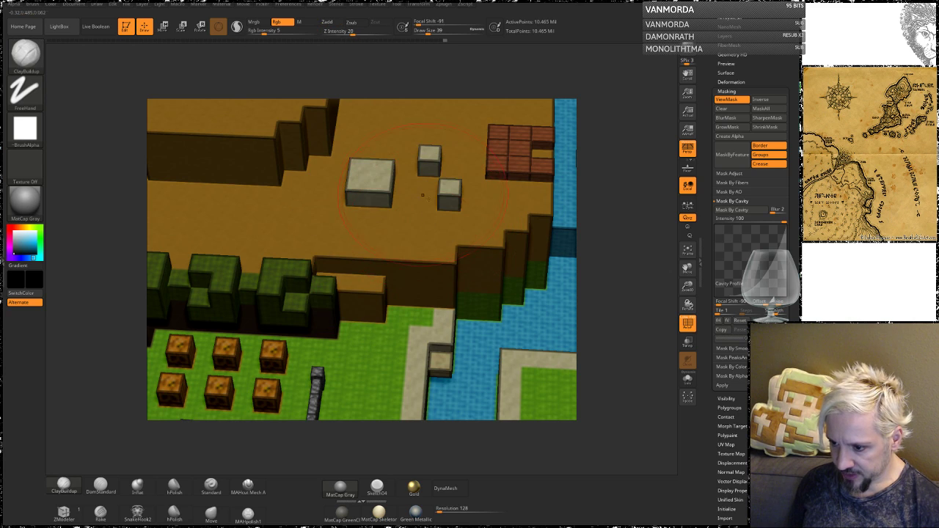
Mask the model by peaks and valleys and try painting black across the grey blocks and cliff steps.
{"action": "mouse_move", "coordinate": [584, 250]}
{"action": "left_mouse_down", "text": "alt"}
{"action": "mouse_move", "coordinate": [559, 240]}
{"action": "mouse_move", "coordinate": [608, 230]}
{"action": "left_mouse_up", "text": "alt"}
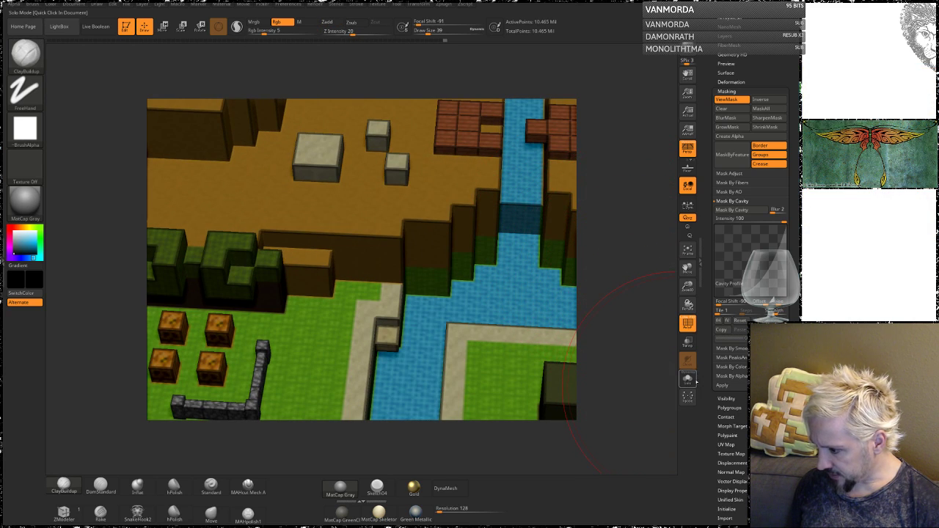
{"action": "left_click", "coordinate": [736, 358]}
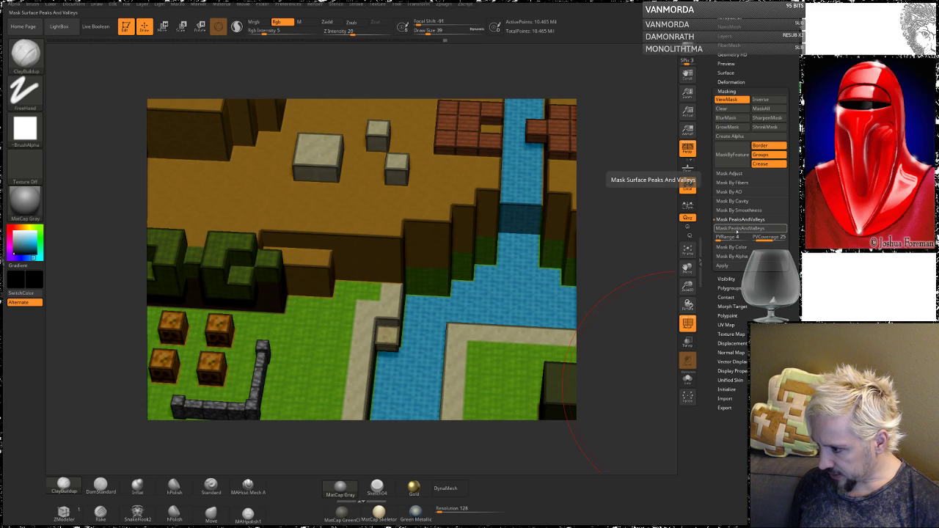
{"action": "left_click", "coordinate": [739, 228]}
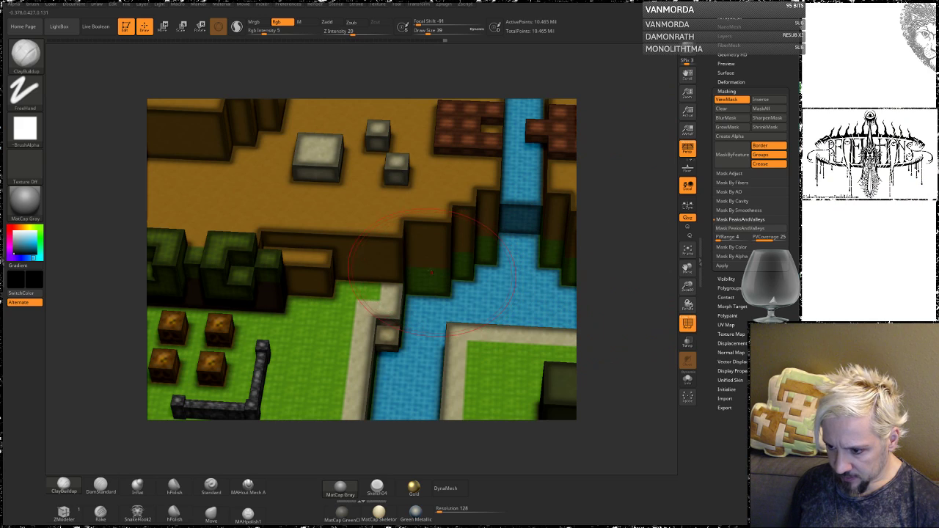
{"action": "mouse_move", "coordinate": [399, 224]}
{"action": "left_mouse_down"}
{"action": "mouse_move", "coordinate": [356, 168]}
{"action": "mouse_move", "coordinate": [418, 220]}
{"action": "mouse_move", "coordinate": [377, 167]}
{"action": "mouse_move", "coordinate": [433, 169]}
{"action": "mouse_move", "coordinate": [356, 140]}
{"action": "mouse_move", "coordinate": [447, 169]}
{"action": "mouse_move", "coordinate": [378, 154]}
{"action": "left_mouse_up"}
{"action": "key", "text": "ctrl+z"}
Invert the peaks and valleys mask and try painting black around the small grey blocks and the cliff edge.
{"action": "mouse_move", "coordinate": [629, 272]}
{"action": "left_mouse_down", "text": "alt"}
{"action": "mouse_move", "coordinate": [498, 315]}
{"action": "mouse_move", "coordinate": [318, 89]}
{"action": "left_mouse_up", "text": "alt"}
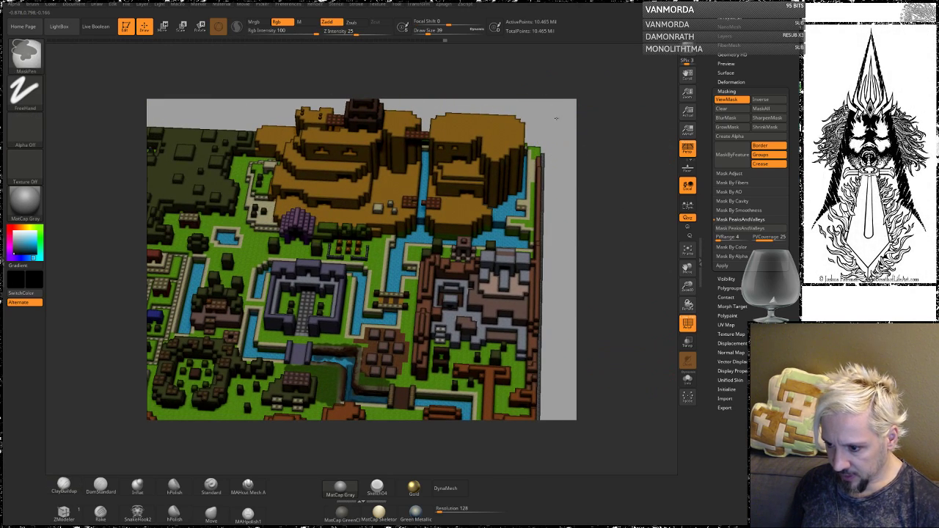
{"action": "left_click", "coordinate": [564, 135], "text": "ctrl"}
{"action": "left_click_drag", "start_coordinate": [569, 223], "coordinate": [569, 316]}
{"action": "mouse_move", "coordinate": [352, 249]}
{"action": "left_mouse_down"}
{"action": "mouse_move", "coordinate": [418, 235]}
{"action": "mouse_move", "coordinate": [341, 183]}
{"action": "mouse_move", "coordinate": [400, 180]}
{"action": "mouse_move", "coordinate": [374, 155]}
{"action": "mouse_move", "coordinate": [398, 170]}
{"action": "left_mouse_up"}
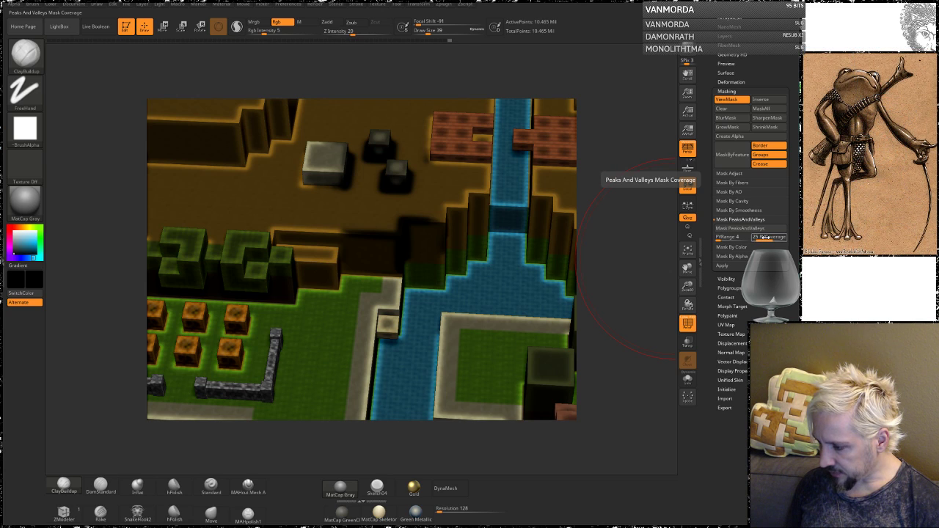
Check the peaks and valleys coverage setting and read the help for the cavity profile.
{"action": "left_click", "coordinate": [765, 237]}
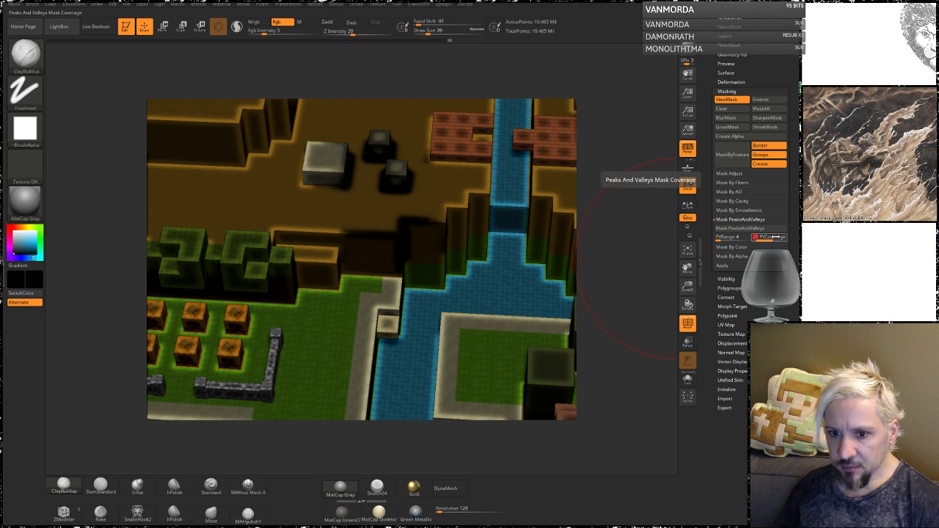
{"action": "key", "text": "ctrl"}
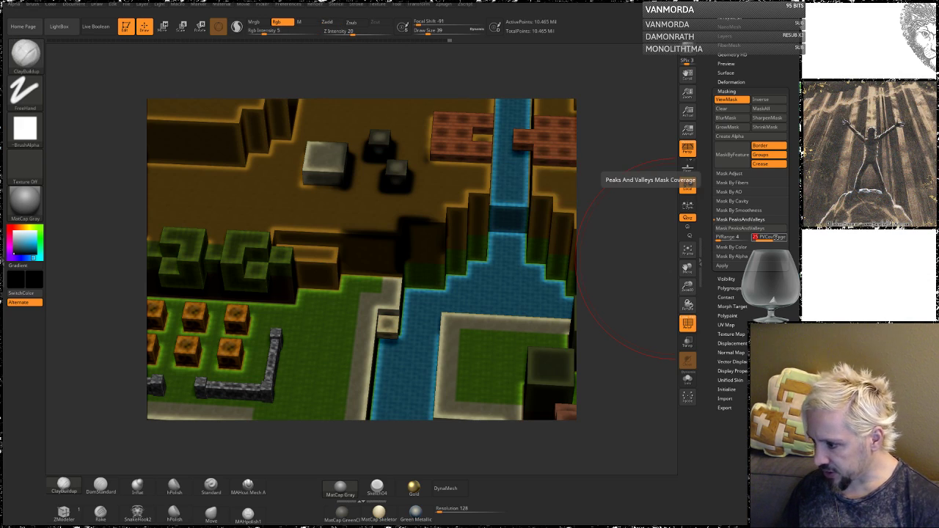
{"action": "key", "text": "ctrl"}
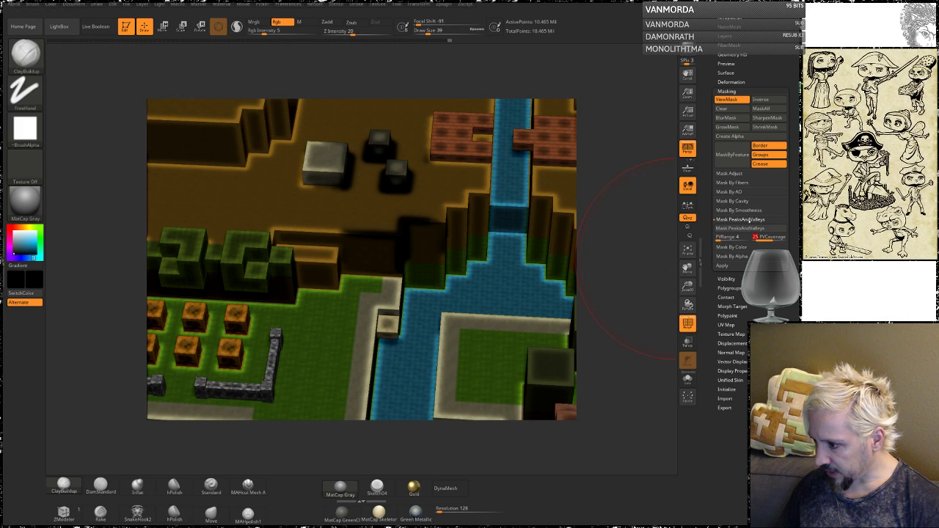
{"action": "left_click", "coordinate": [742, 201]}
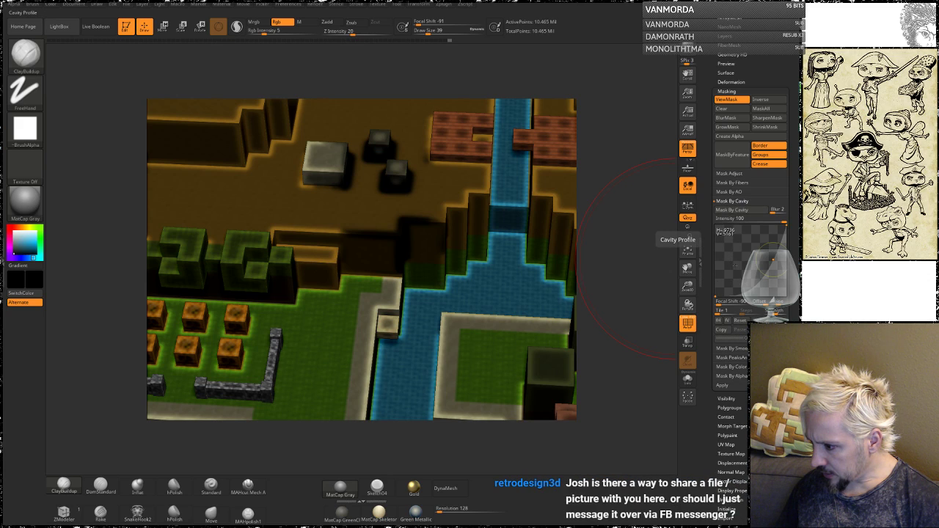
{"action": "key", "text": "ctrl"}
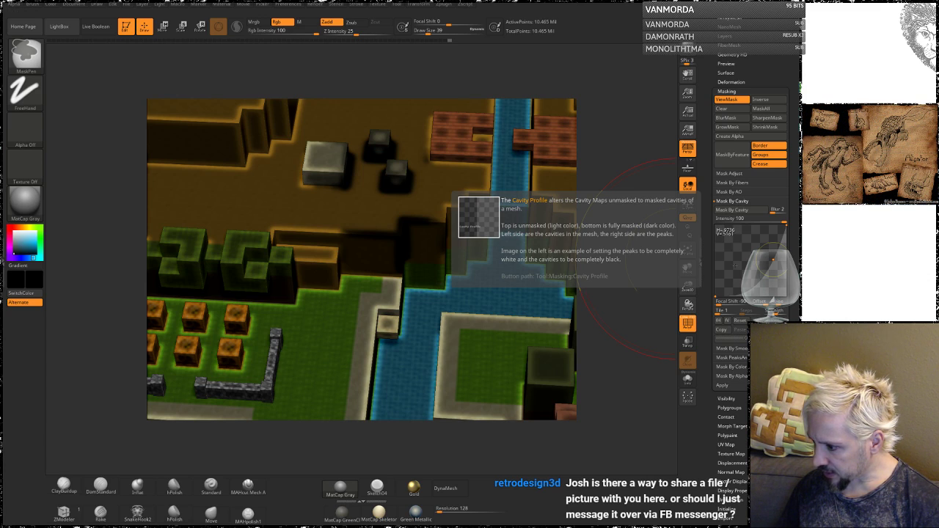
{"action": "key", "text": "ctrl"}
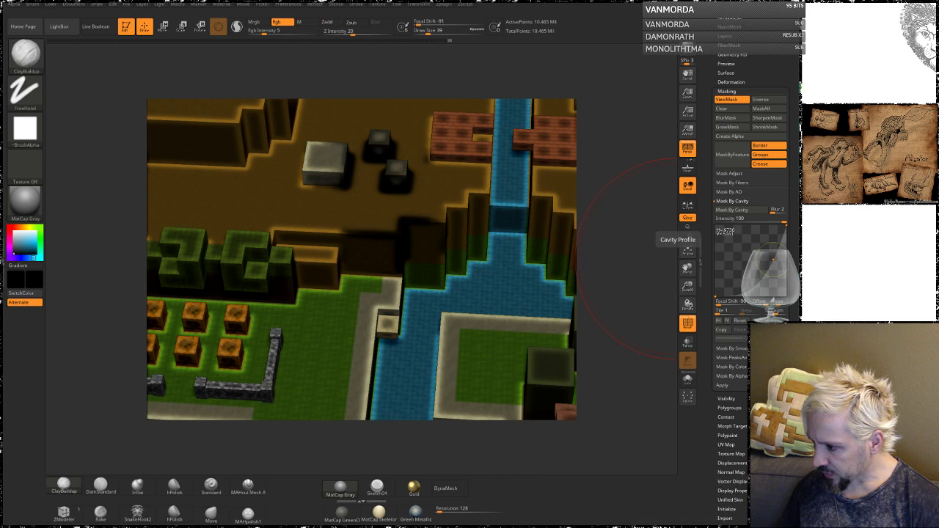
Undo the black strokes around the grey blocks, mask the model by cavity and try another light stroke.
{"action": "left_click", "coordinate": [731, 210]}
{"action": "key", "text": "space"}
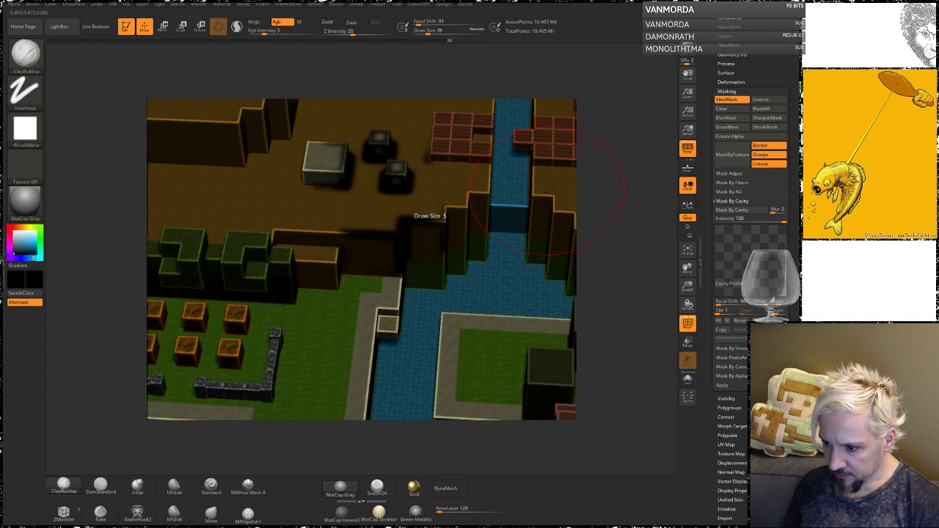
{"action": "key", "text": "ctrl+z"}
{"action": "key", "text": "ctrl+z"}
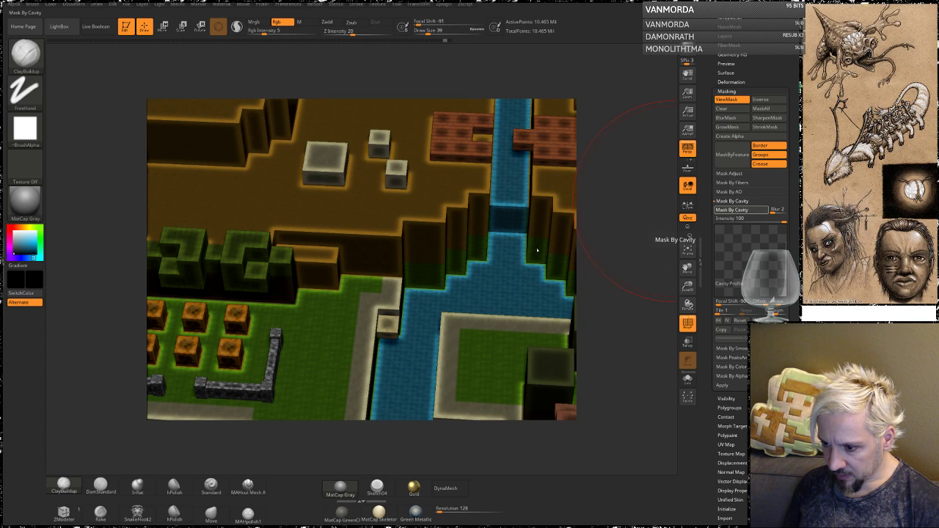
{"action": "key", "text": "ctrl+shift+a"}
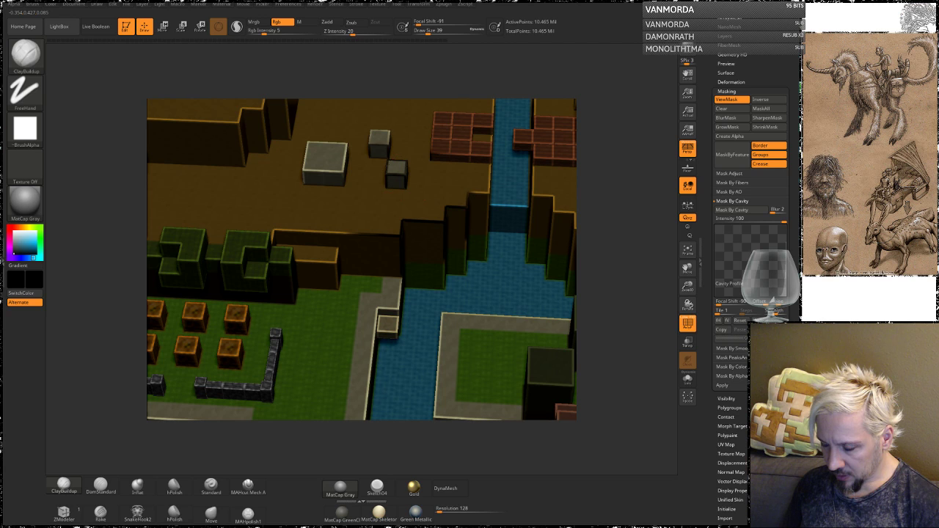
{"action": "key", "text": "ctrl+z"}
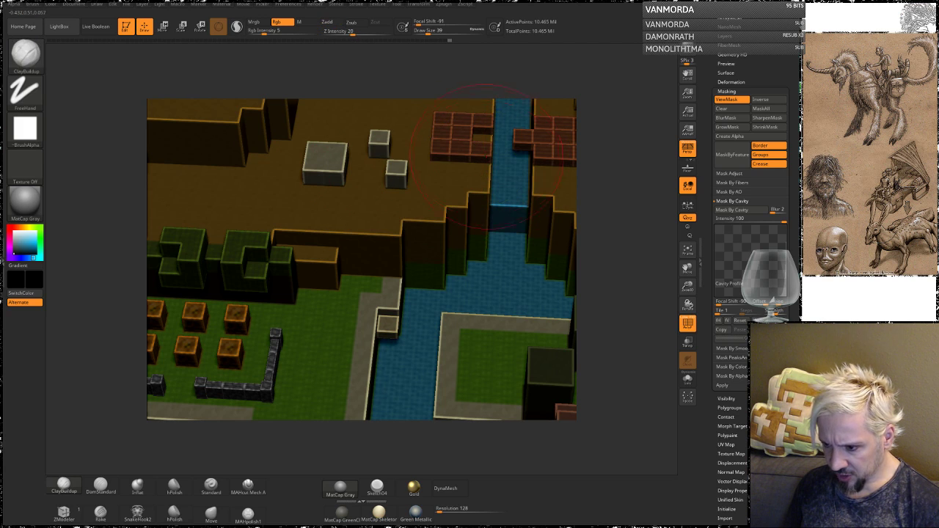
Invert the cavity mask and try painting solid black over the grey blocks, cliff steps and riverbank.
{"action": "mouse_move", "coordinate": [623, 238]}
{"action": "left_mouse_down", "text": "alt"}
{"action": "mouse_move", "coordinate": [621, 158]}
{"action": "mouse_move", "coordinate": [606, 110]}
{"action": "left_mouse_up", "text": "alt"}
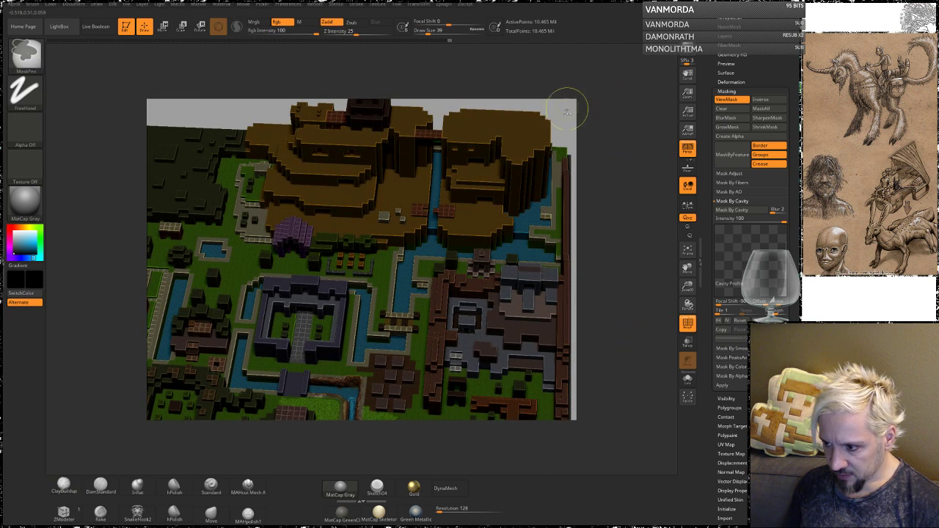
{"action": "left_click", "coordinate": [567, 116], "text": "ctrl"}
{"action": "mouse_move", "coordinate": [594, 135]}
{"action": "left_mouse_down", "text": "alt"}
{"action": "mouse_move", "coordinate": [602, 102]}
{"action": "mouse_move", "coordinate": [616, 242]}
{"action": "mouse_move", "coordinate": [615, 232]}
{"action": "left_mouse_up", "text": "alt"}
{"action": "mouse_move", "coordinate": [402, 219]}
{"action": "left_mouse_down"}
{"action": "mouse_move", "coordinate": [417, 224]}
{"action": "mouse_move", "coordinate": [434, 255]}
{"action": "mouse_move", "coordinate": [405, 191]}
{"action": "mouse_move", "coordinate": [377, 165]}
{"action": "mouse_move", "coordinate": [400, 151]}
{"action": "mouse_move", "coordinate": [330, 194]}
{"action": "mouse_move", "coordinate": [358, 156]}
{"action": "mouse_move", "coordinate": [436, 151]}
{"action": "mouse_move", "coordinate": [469, 183]}
{"action": "mouse_move", "coordinate": [469, 242]}
{"action": "mouse_move", "coordinate": [411, 267]}
{"action": "mouse_move", "coordinate": [420, 238]}
{"action": "left_mouse_up"}
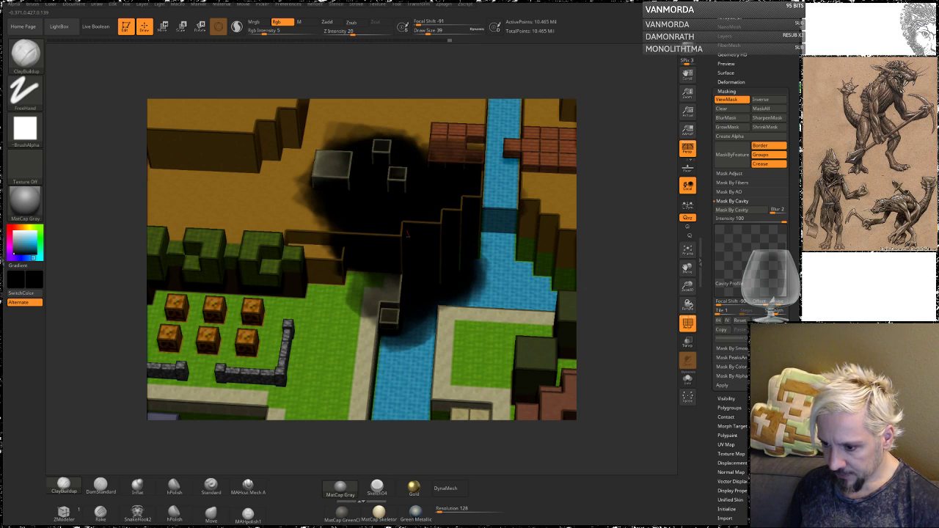
{"action": "key", "text": "ctrl+z"}
Paint a thin black line down the inner corner of the cliff above the river with draw size 2.
{"action": "mouse_move", "coordinate": [613, 270]}
{"action": "left_mouse_down"}
{"action": "mouse_move", "coordinate": [586, 220]}
{"action": "mouse_move", "coordinate": [592, 202]}
{"action": "mouse_move", "coordinate": [613, 308]}
{"action": "left_mouse_up"}
{"action": "key", "text": "space"}
{"action": "left_click_drag", "start_coordinate": [346, 212], "coordinate": [336, 213]}
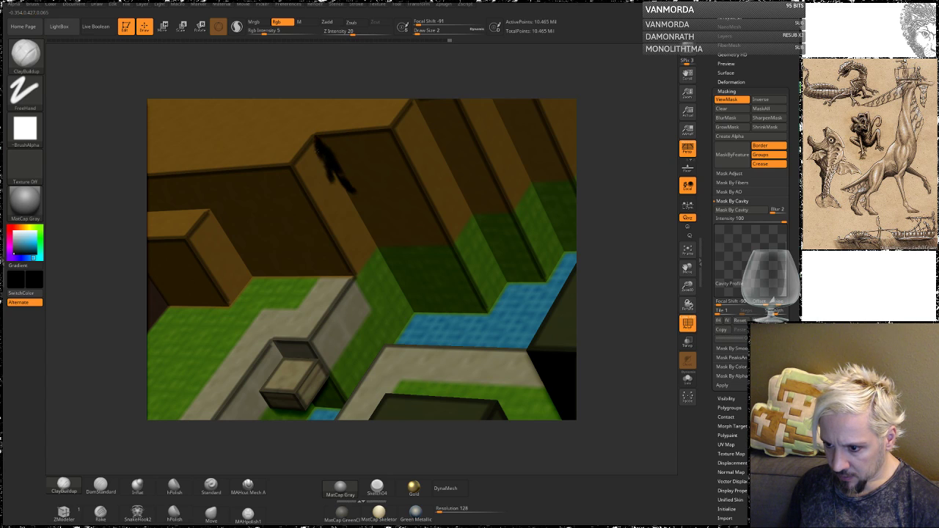
{"action": "mouse_move", "coordinate": [318, 147]}
{"action": "left_mouse_down", "text": "ctrl"}
{"action": "mouse_move", "coordinate": [343, 213]}
{"action": "mouse_move", "coordinate": [349, 205]}
{"action": "mouse_move", "coordinate": [387, 250]}
{"action": "left_mouse_up", "text": "ctrl"}
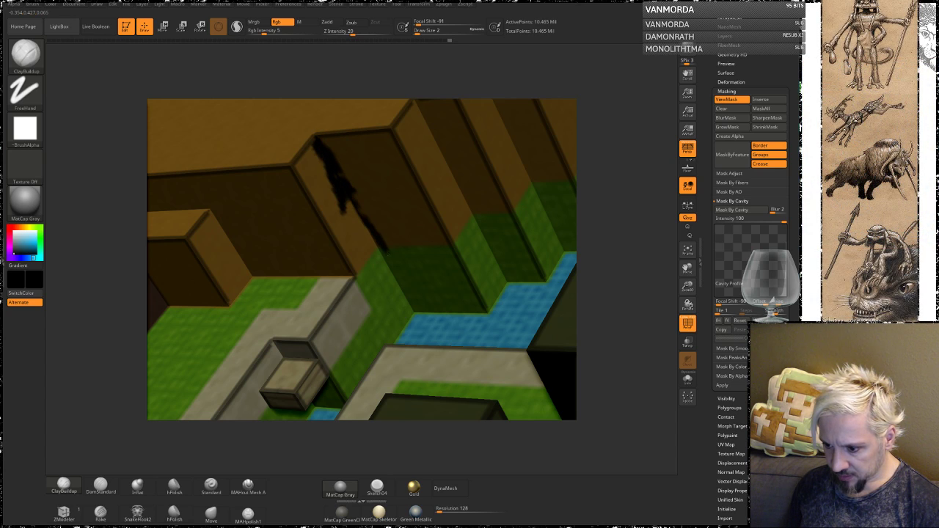
Hide the mask display, reshape the cavity profile curve and mask the model by cavity with it.
{"action": "left_click_drag", "start_coordinate": [636, 286], "coordinate": [618, 153], "text": "alt"}
{"action": "mouse_move", "coordinate": [622, 224]}
{"action": "left_mouse_down"}
{"action": "mouse_move", "coordinate": [636, 247]}
{"action": "mouse_move", "coordinate": [639, 226]}
{"action": "left_mouse_up"}
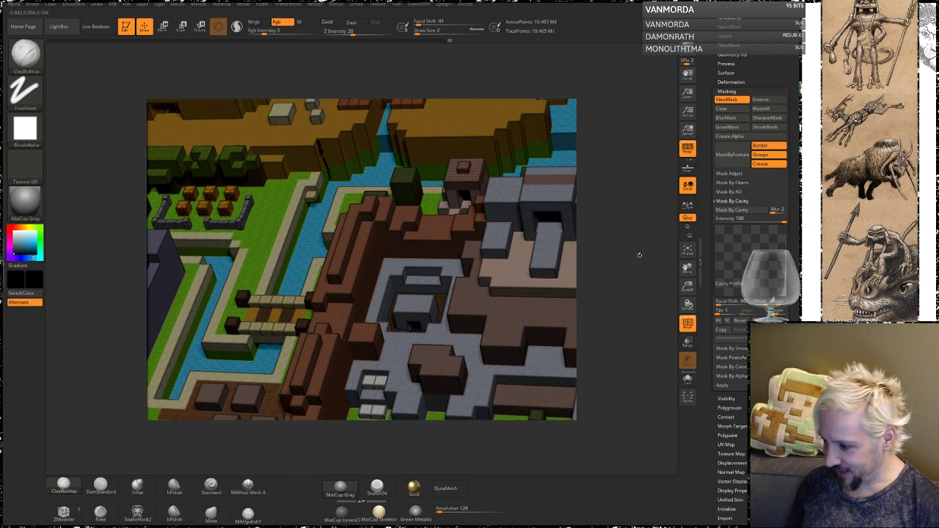
{"action": "key", "text": "ctrl"}
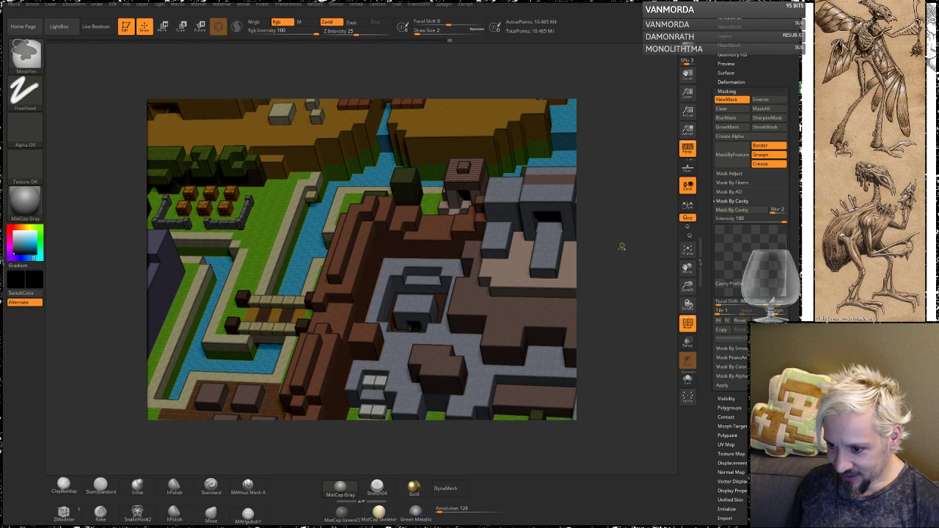
{"action": "key", "text": "ctrl+h"}
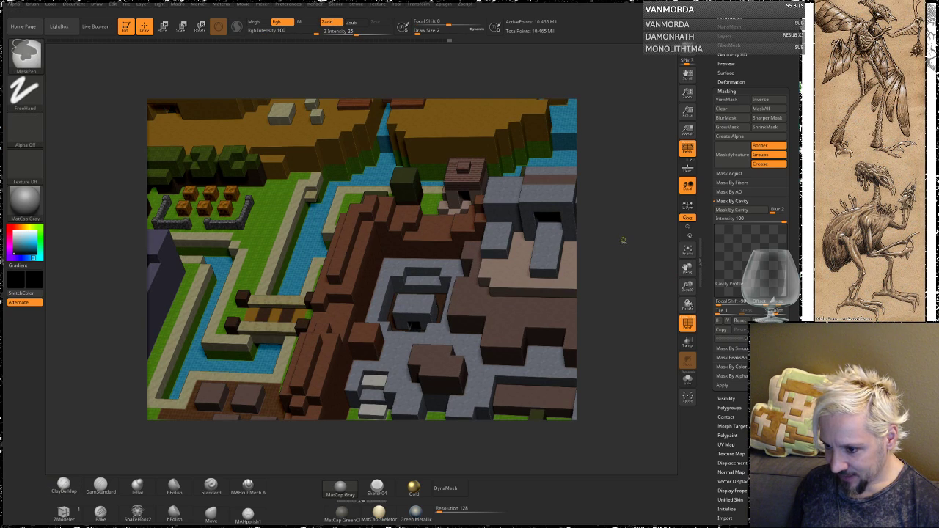
{"action": "left_click_drag", "start_coordinate": [783, 282], "coordinate": [726, 229]}
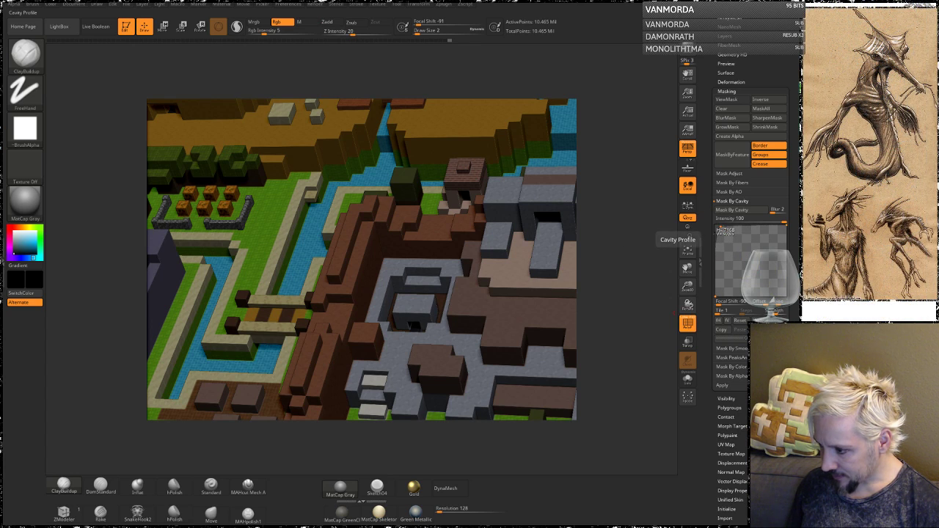
{"action": "left_click", "coordinate": [746, 213]}
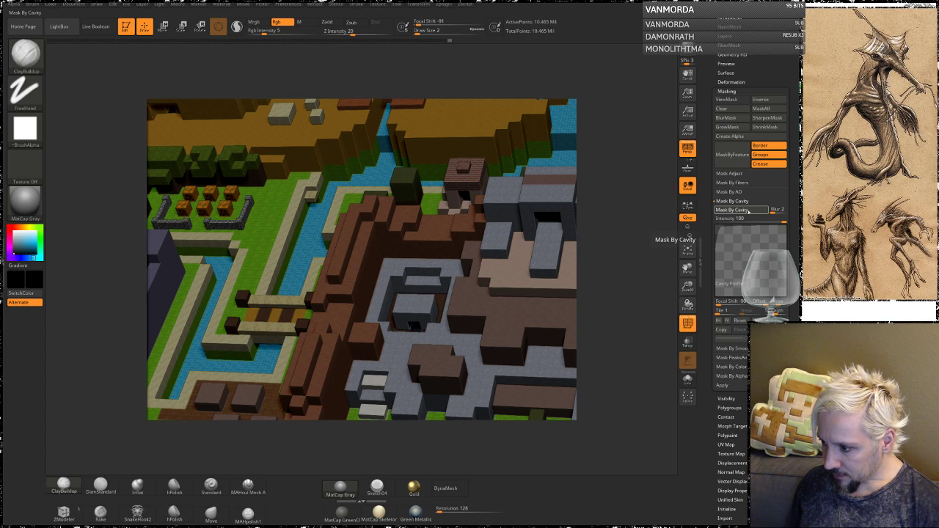
Invert the cavity mask and paint black into the crevices of the cliff steps by the river with draw size 23.
{"action": "mouse_move", "coordinate": [635, 253]}
{"action": "left_mouse_down", "text": "alt"}
{"action": "mouse_move", "coordinate": [629, 194]}
{"action": "mouse_move", "coordinate": [627, 315]}
{"action": "mouse_move", "coordinate": [627, 209]}
{"action": "mouse_move", "coordinate": [609, 163]}
{"action": "left_mouse_up", "text": "alt"}
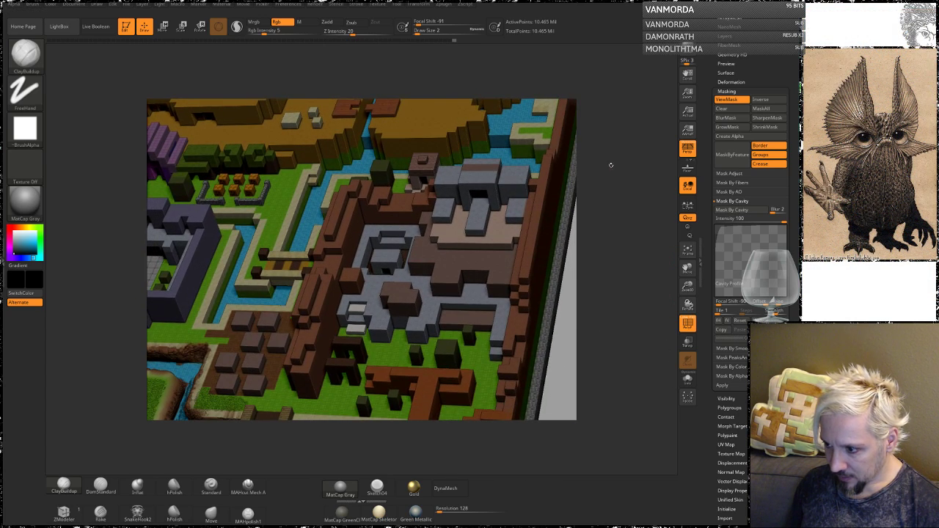
{"action": "left_click", "coordinate": [566, 324], "text": "ctrl"}
{"action": "mouse_move", "coordinate": [595, 281]}
{"action": "left_mouse_down", "text": "alt"}
{"action": "mouse_move", "coordinate": [585, 254]}
{"action": "mouse_move", "coordinate": [589, 359]}
{"action": "left_mouse_up", "text": "alt"}
{"action": "key", "text": "space"}
{"action": "left_click", "coordinate": [334, 166]}
{"action": "mouse_move", "coordinate": [321, 146]}
{"action": "left_mouse_down"}
{"action": "mouse_move", "coordinate": [336, 184]}
{"action": "mouse_move", "coordinate": [394, 235]}
{"action": "mouse_move", "coordinate": [427, 206]}
{"action": "mouse_move", "coordinate": [383, 140]}
{"action": "left_mouse_up"}
{"action": "left_click_drag", "start_coordinate": [459, 199], "coordinate": [445, 186], "text": "ctrl"}
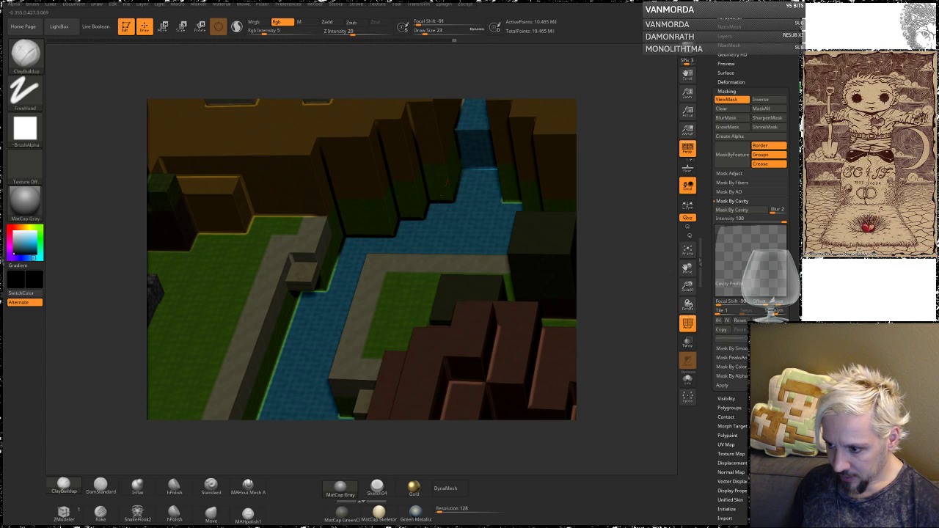
{"action": "left_click_drag", "start_coordinate": [326, 215], "coordinate": [184, 233]}
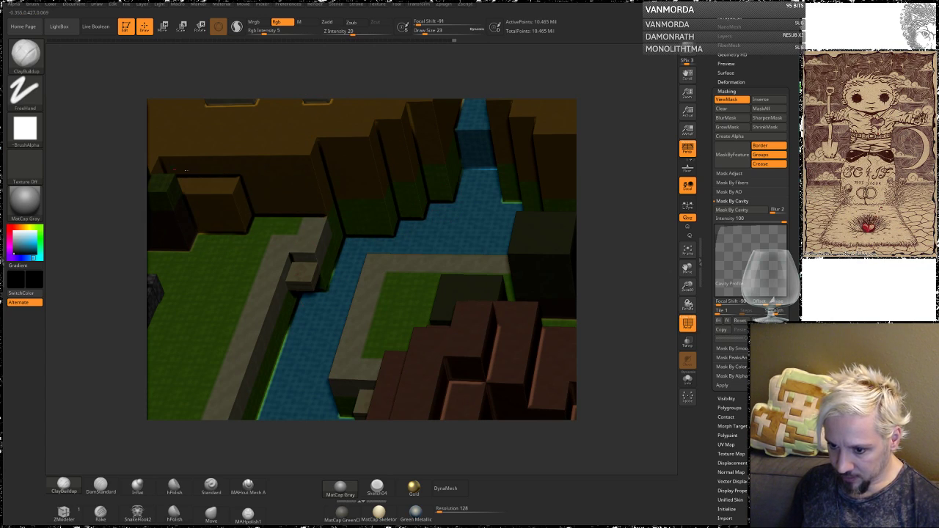
Paint black through the cavity mask along the rocky riverbank beside the brown blocks and grass.
{"action": "mouse_move", "coordinate": [634, 240]}
{"action": "left_mouse_down", "text": "alt"}
{"action": "mouse_move", "coordinate": [293, 135]}
{"action": "mouse_move", "coordinate": [322, 126]}
{"action": "mouse_move", "coordinate": [302, 218]}
{"action": "left_mouse_up", "text": "alt"}
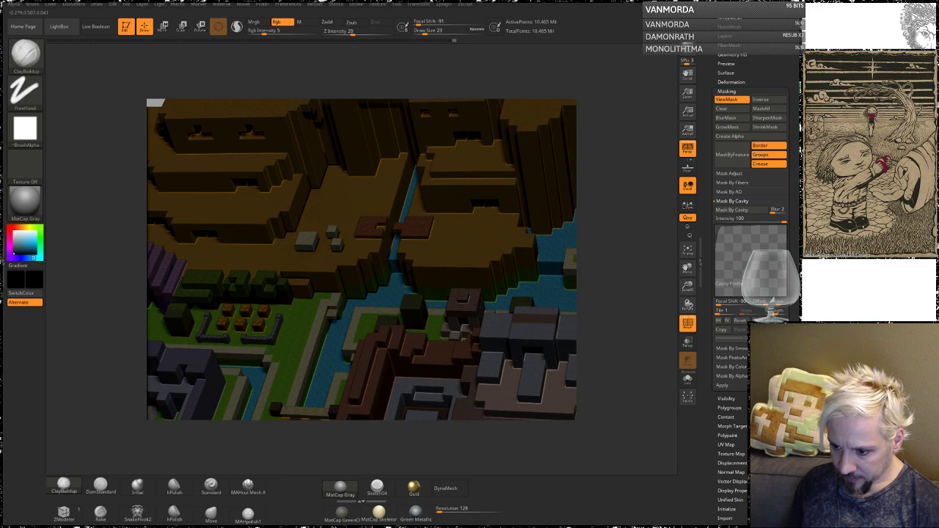
{"action": "left_click_drag", "start_coordinate": [485, 462], "coordinate": [496, 232], "text": "alt"}
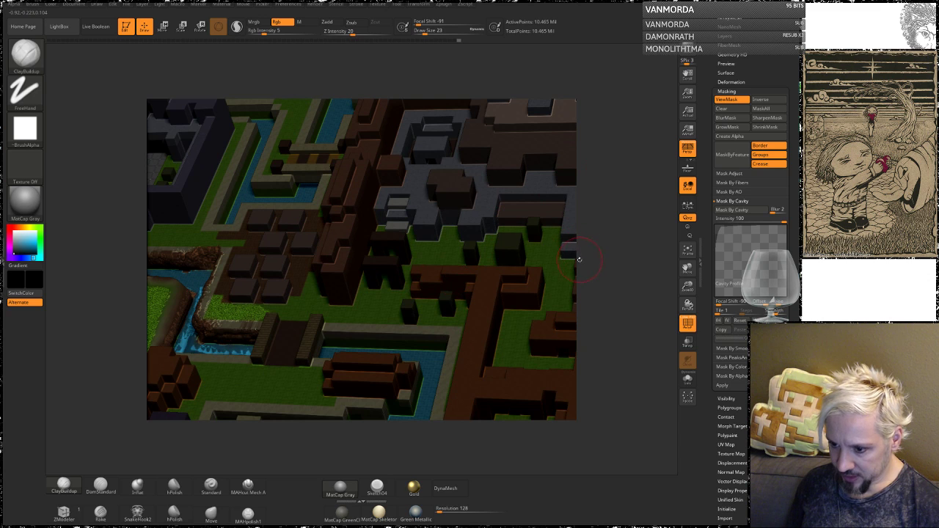
{"action": "left_click_drag", "start_coordinate": [612, 287], "coordinate": [610, 110]}
{"action": "mouse_move", "coordinate": [374, 238]}
{"action": "left_mouse_down"}
{"action": "mouse_move", "coordinate": [392, 233]}
{"action": "mouse_move", "coordinate": [253, 239]}
{"action": "mouse_move", "coordinate": [451, 268]}
{"action": "mouse_move", "coordinate": [514, 374]}
{"action": "mouse_move", "coordinate": [542, 396]}
{"action": "mouse_move", "coordinate": [565, 381]}
{"action": "mouse_move", "coordinate": [453, 249]}
{"action": "left_mouse_up"}
{"action": "mouse_move", "coordinate": [616, 282]}
{"action": "left_mouse_down"}
{"action": "mouse_move", "coordinate": [591, 289]}
{"action": "mouse_move", "coordinate": [565, 250]}
{"action": "mouse_move", "coordinate": [569, 308]}
{"action": "mouse_move", "coordinate": [591, 315]}
{"action": "left_mouse_up"}
{"action": "left_click_drag", "start_coordinate": [374, 326], "coordinate": [307, 186]}
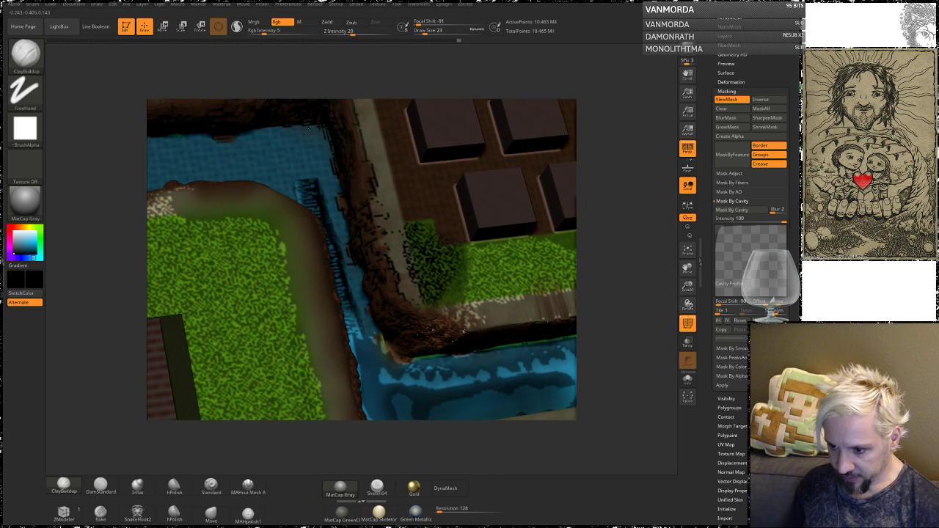
Hide the mask display, set the draw size to 4 and turn off Zadd for the Smooth brush.
{"action": "left_click_drag", "start_coordinate": [96, 203], "coordinate": [260, 198]}
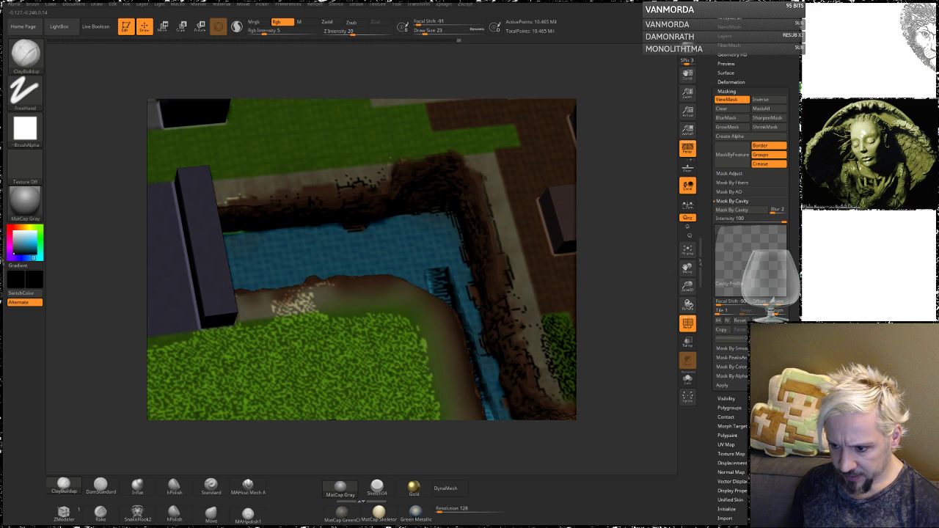
{"action": "key", "text": "ctrl+h"}
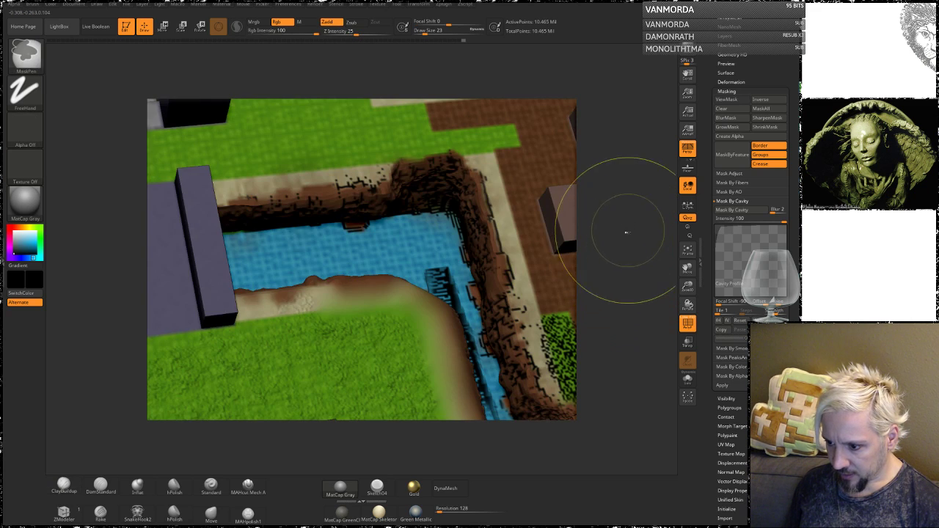
{"action": "mouse_move", "coordinate": [627, 241]}
{"action": "left_mouse_down"}
{"action": "mouse_move", "coordinate": [617, 242]}
{"action": "mouse_move", "coordinate": [629, 233]}
{"action": "mouse_move", "coordinate": [627, 289]}
{"action": "left_mouse_up"}
{"action": "left_click_drag", "start_coordinate": [631, 197], "coordinate": [586, 275], "text": "alt"}
{"action": "key", "text": "space"}
{"action": "left_click_drag", "start_coordinate": [454, 210], "coordinate": [445, 208]}
{"action": "left_click_drag", "start_coordinate": [618, 203], "coordinate": [641, 209]}
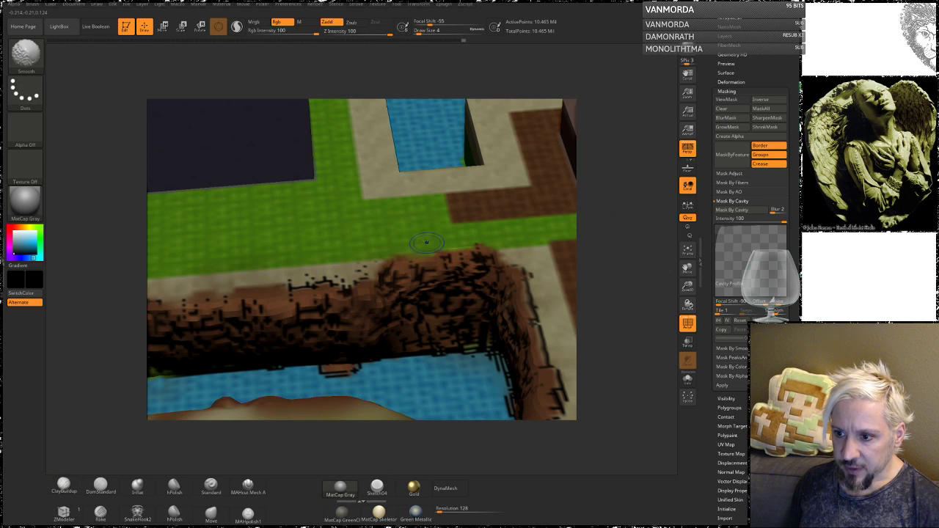
{"action": "left_click", "coordinate": [330, 23]}
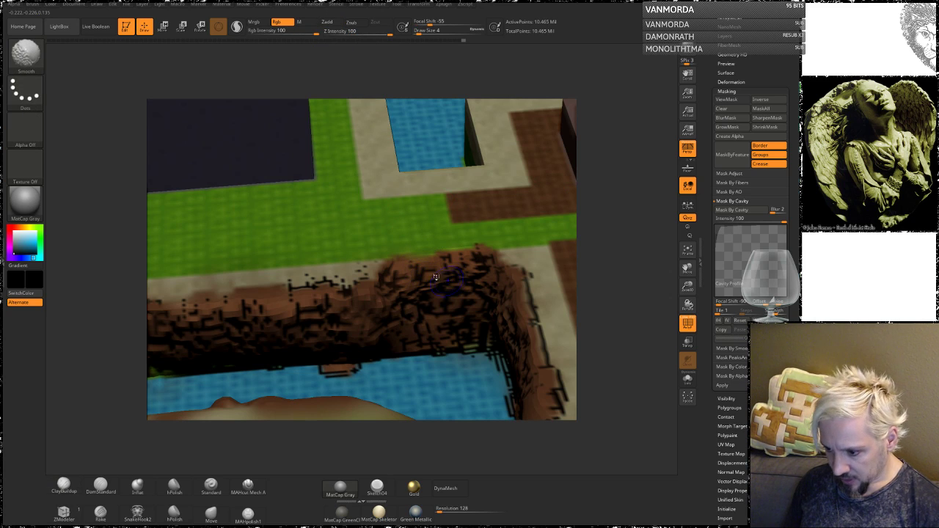
Blend the black crevice paint with the Smooth brush across the cliff corner, its upper sandy edge and the wall beside the brown ground.
{"action": "left_click_drag", "start_coordinate": [442, 308], "coordinate": [439, 327], "text": "shift"}
{"action": "mouse_move", "coordinate": [382, 288]}
{"action": "left_mouse_down", "text": "shift"}
{"action": "mouse_move", "coordinate": [332, 282]}
{"action": "mouse_move", "coordinate": [296, 293]}
{"action": "left_mouse_up", "text": "shift"}
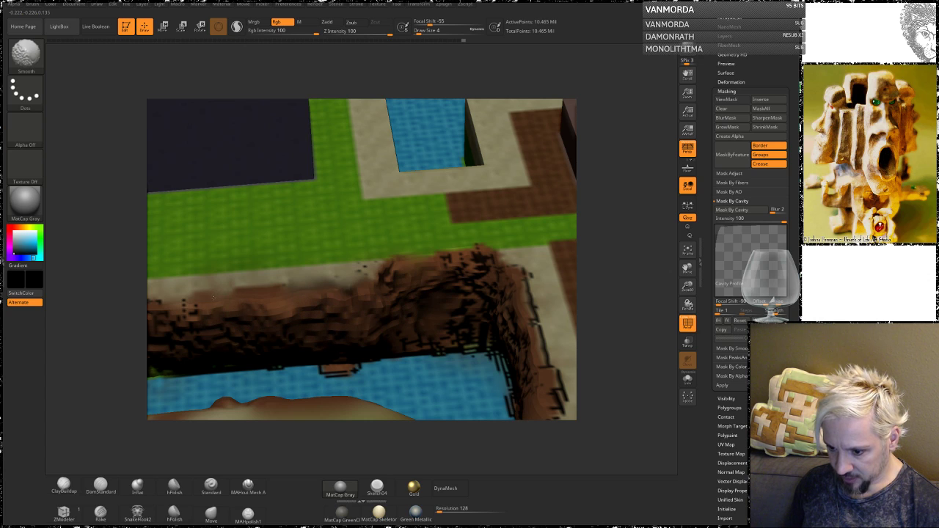
{"action": "mouse_move", "coordinate": [453, 272]}
{"action": "left_mouse_down", "text": "shift"}
{"action": "mouse_move", "coordinate": [484, 264]}
{"action": "mouse_move", "coordinate": [534, 315]}
{"action": "mouse_move", "coordinate": [547, 363]}
{"action": "left_mouse_up", "text": "shift"}
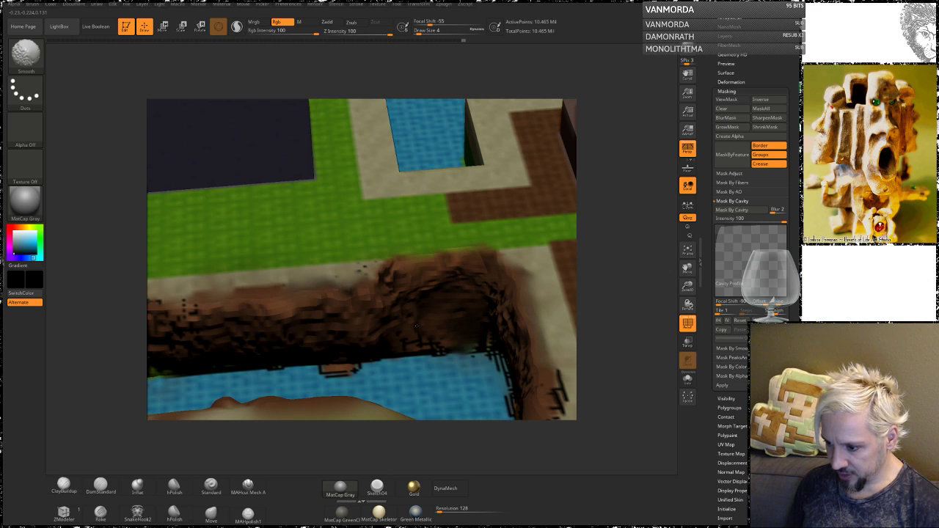
{"action": "left_click_drag", "start_coordinate": [620, 310], "coordinate": [531, 182], "text": "alt"}
{"action": "key", "text": "shift"}
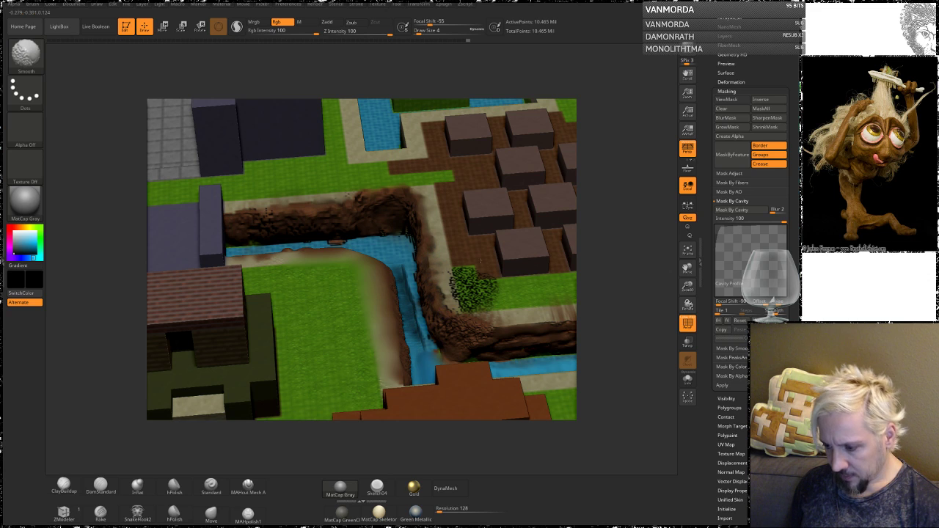
Smooth the black paint along the cliff wall beside the river bend, the waterline and the dark grass patch near the brown blocks.
{"action": "left_click_drag", "start_coordinate": [587, 231], "coordinate": [603, 337]}
{"action": "key", "text": "shift"}
{"action": "mouse_move", "coordinate": [608, 189]}
{"action": "left_mouse_down"}
{"action": "mouse_move", "coordinate": [595, 235]}
{"action": "mouse_move", "coordinate": [597, 220]}
{"action": "mouse_move", "coordinate": [499, 213]}
{"action": "mouse_move", "coordinate": [378, 235]}
{"action": "left_mouse_up"}
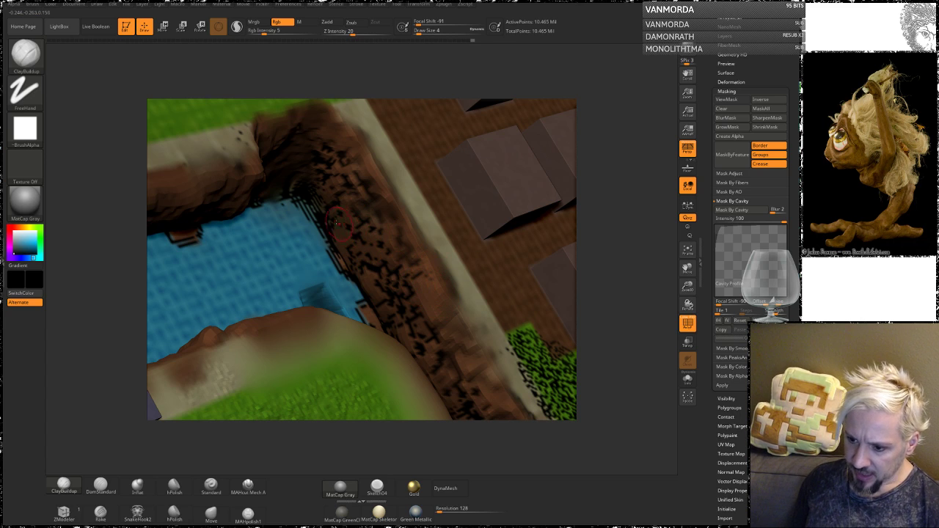
{"action": "key", "text": "shift"}
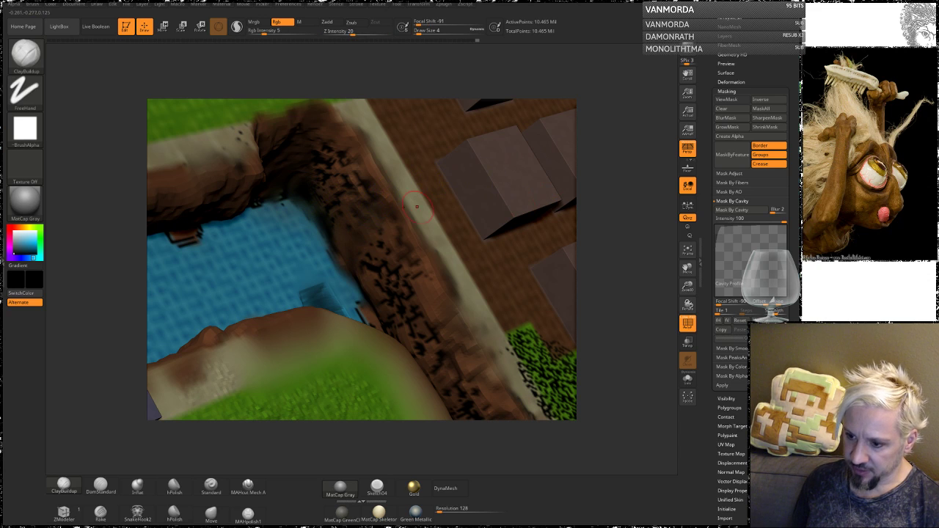
{"action": "mouse_move", "coordinate": [601, 286]}
{"action": "left_mouse_down", "text": "alt"}
{"action": "mouse_move", "coordinate": [600, 250]}
{"action": "mouse_move", "coordinate": [597, 314]}
{"action": "mouse_move", "coordinate": [591, 273]}
{"action": "mouse_move", "coordinate": [571, 286]}
{"action": "mouse_move", "coordinate": [585, 280]}
{"action": "mouse_move", "coordinate": [586, 253]}
{"action": "mouse_move", "coordinate": [587, 312]}
{"action": "left_mouse_up", "text": "alt"}
{"action": "key", "text": "shift"}
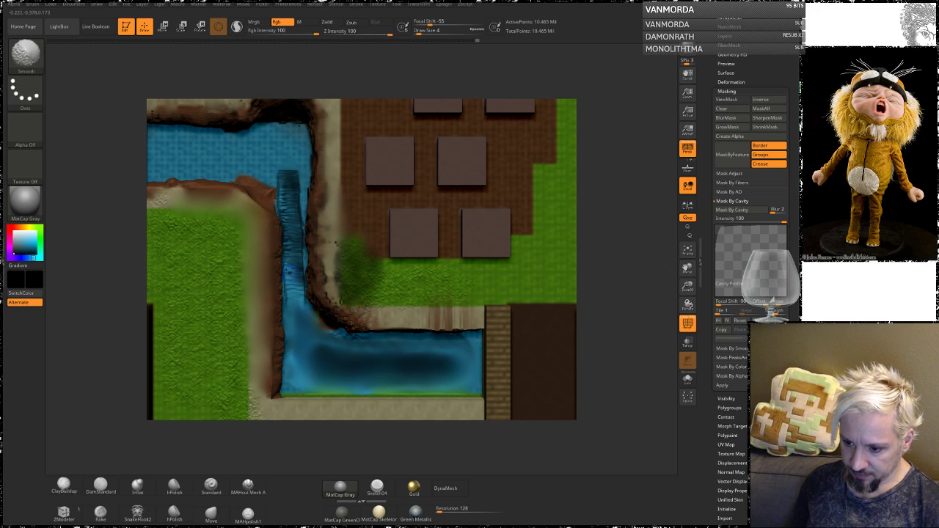
{"action": "mouse_move", "coordinate": [113, 274]}
{"action": "left_mouse_down"}
{"action": "mouse_move", "coordinate": [95, 255]}
{"action": "mouse_move", "coordinate": [120, 255]}
{"action": "mouse_move", "coordinate": [109, 223]}
{"action": "mouse_move", "coordinate": [125, 226]}
{"action": "mouse_move", "coordinate": [116, 212]}
{"action": "mouse_move", "coordinate": [113, 238]}
{"action": "mouse_move", "coordinate": [123, 244]}
{"action": "mouse_move", "coordinate": [148, 189]}
{"action": "left_mouse_up"}
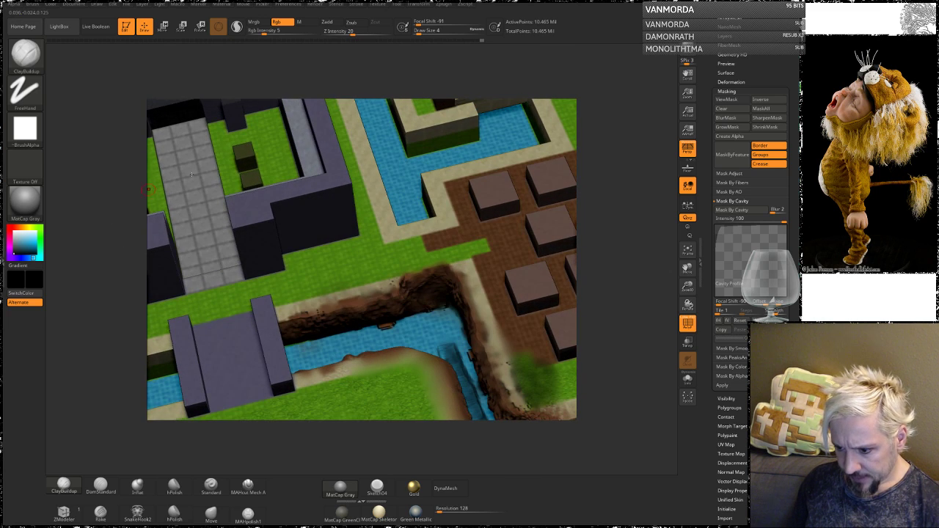
{"action": "key", "text": "shift"}
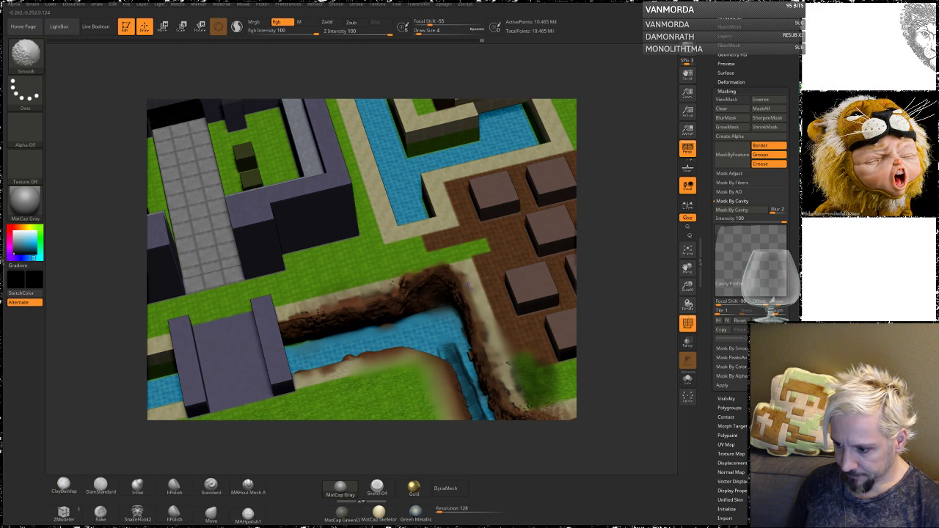
Select the Standard brush and start importing an alpha, browsing the Stone subfolder of Resources\Zbrush\ZAlphas.
{"action": "left_click_drag", "start_coordinate": [624, 302], "coordinate": [115, 257], "text": "alt"}
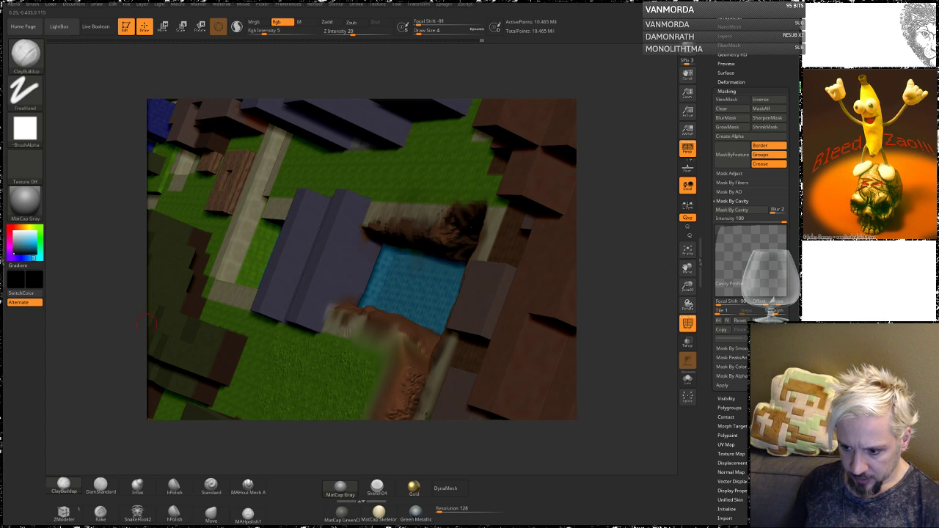
{"action": "left_click", "coordinate": [211, 484]}
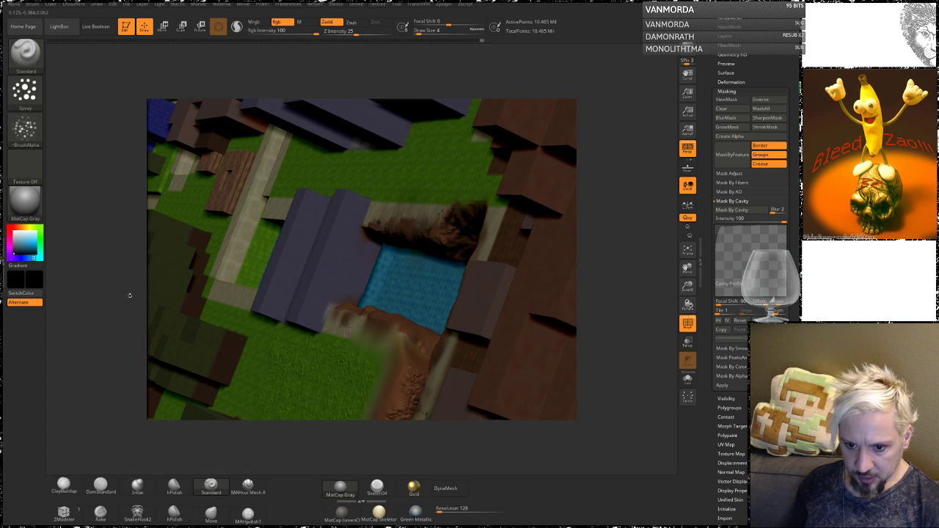
{"action": "left_click", "coordinate": [25, 140]}
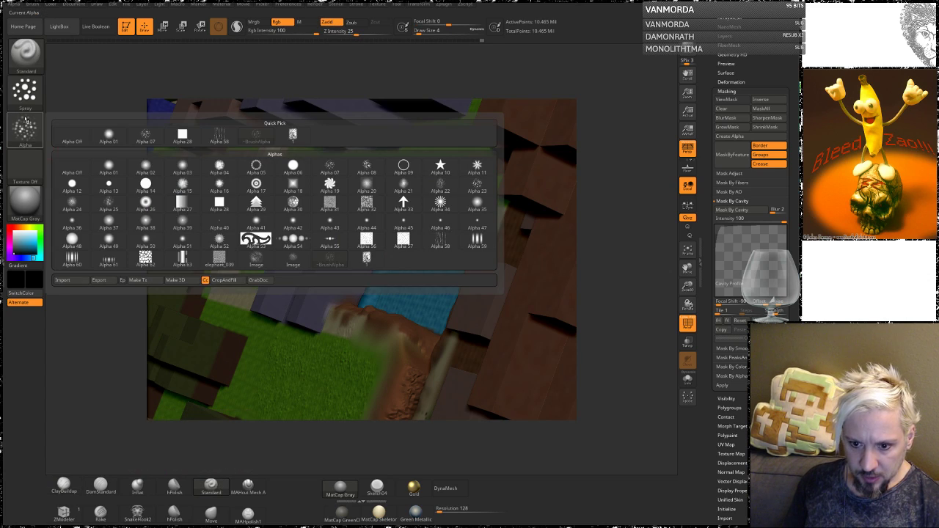
{"action": "left_click", "coordinate": [63, 280]}
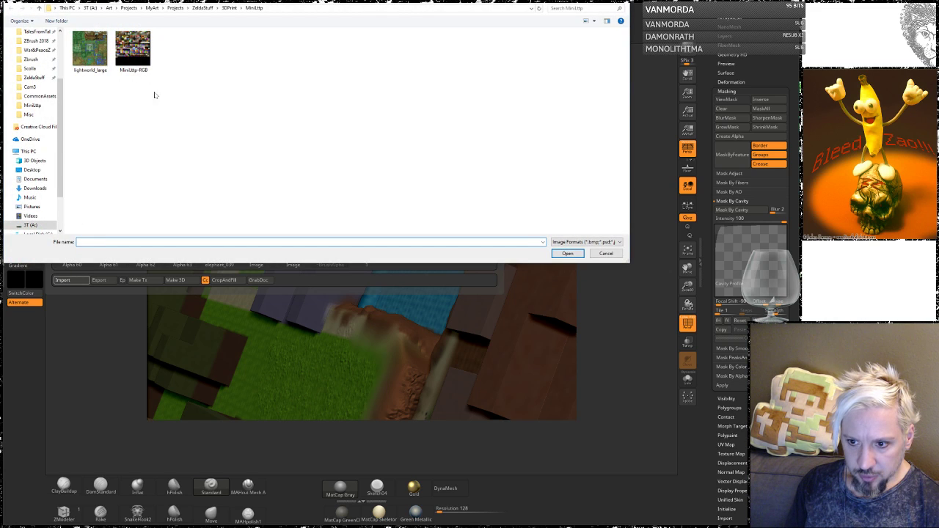
{"action": "left_click", "coordinate": [32, 60]}
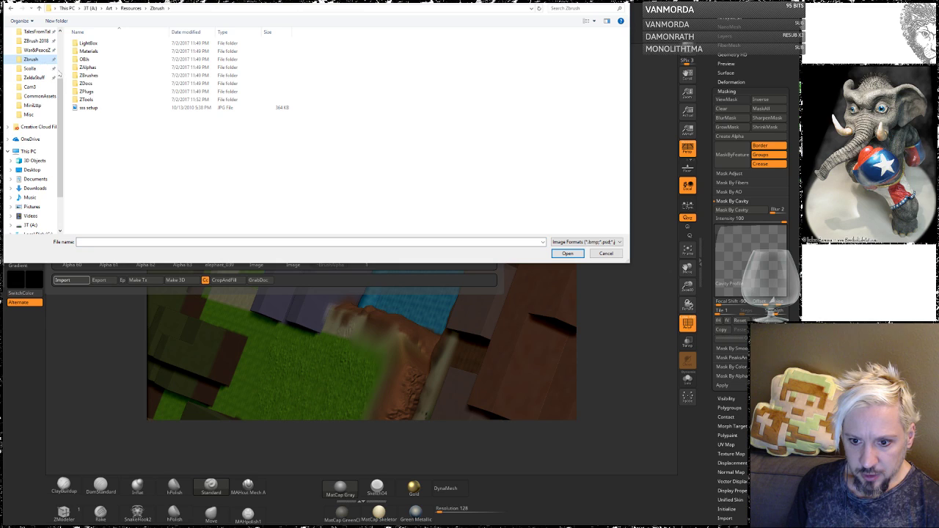
{"action": "double_click", "coordinate": [96, 68]}
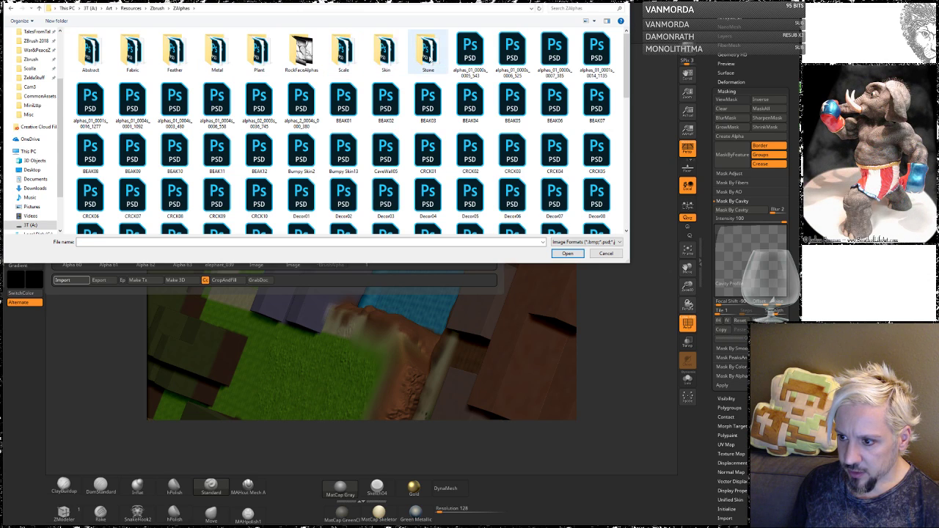
{"action": "left_click", "coordinate": [426, 56]}
{"action": "double_click", "coordinate": [429, 55]}
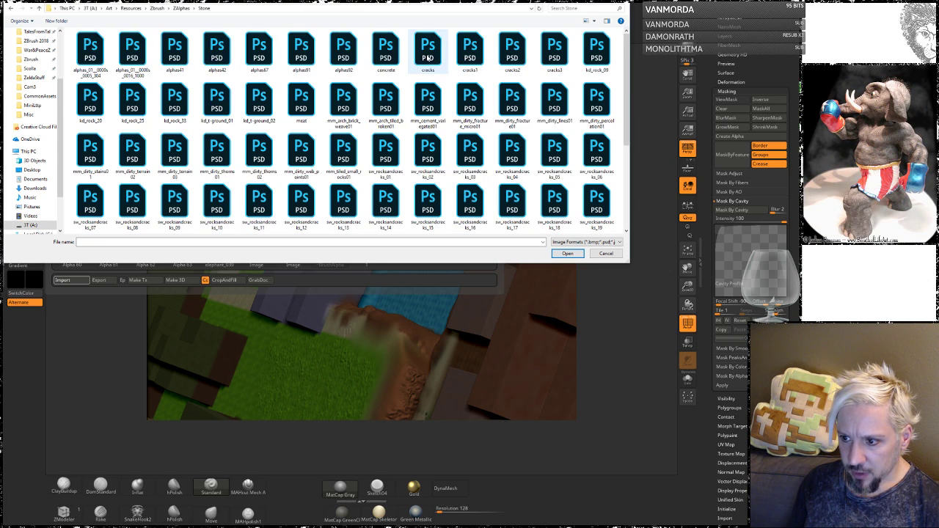
{"action": "left_click_drag", "start_coordinate": [625, 82], "coordinate": [627, 152]}
{"action": "scroll", "coordinate": [597, 143], "scroll_direction": "up", "scroll_amount": 3}
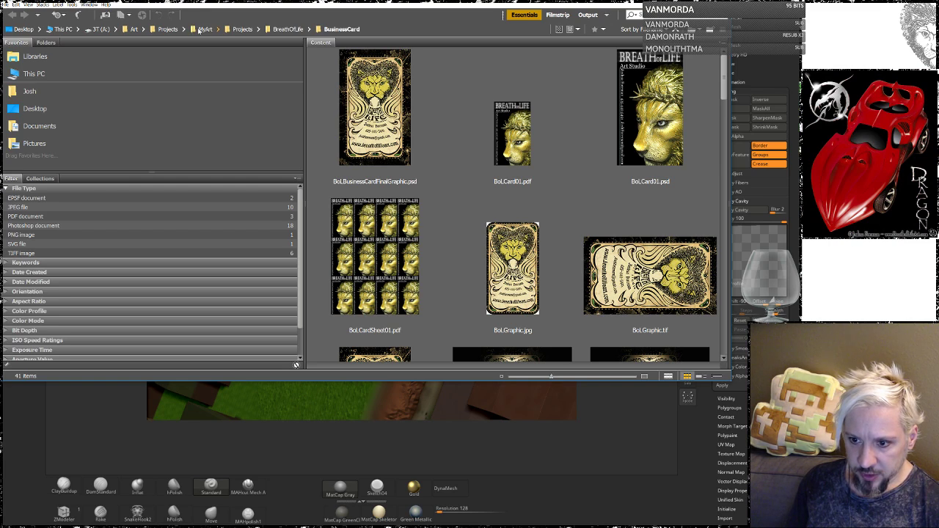
Switch to Adobe Bridge and open the Art > Resources > Zbrush > ZAlphas folder.
{"action": "left_click", "coordinate": [243, 29]}
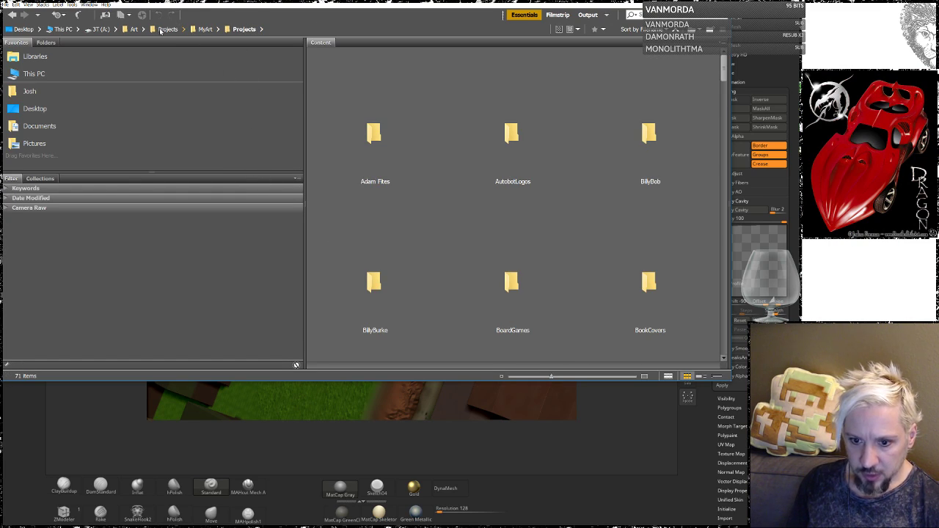
{"action": "left_click", "coordinate": [134, 29]}
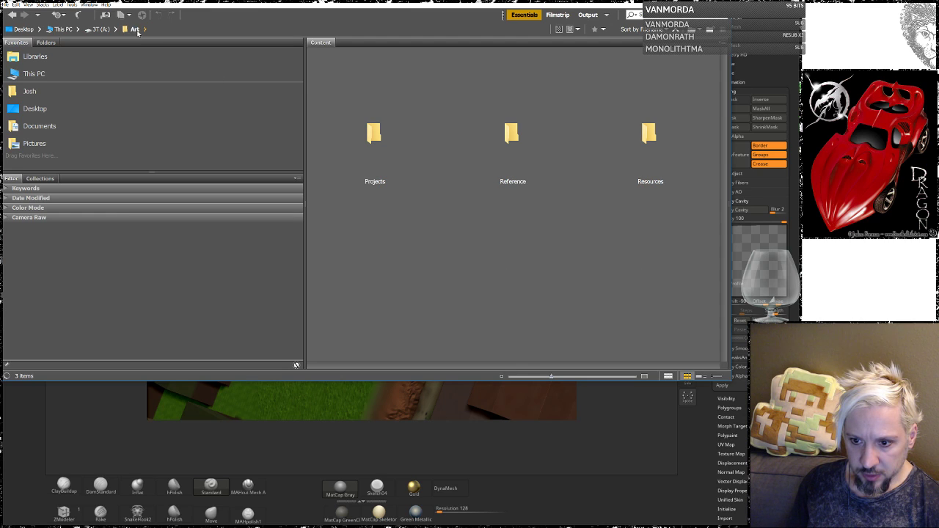
{"action": "double_click", "coordinate": [649, 134]}
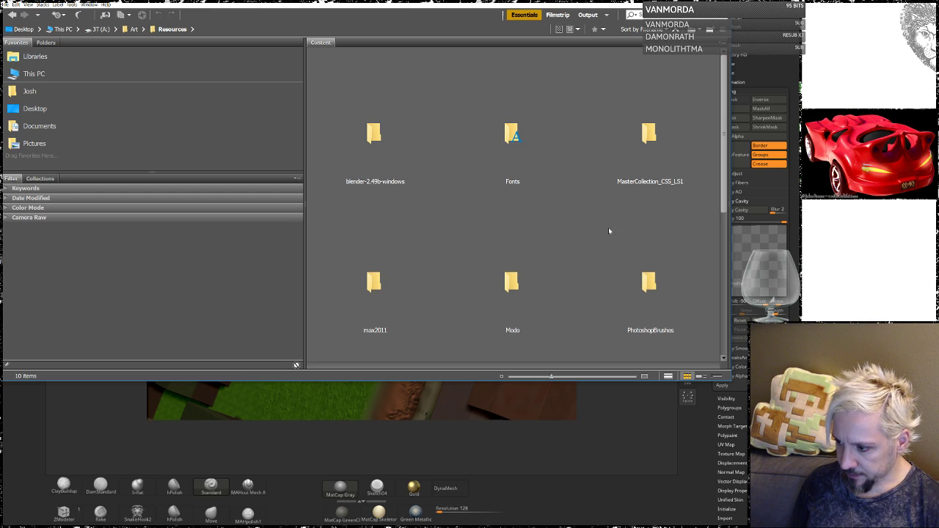
{"action": "left_click_drag", "start_coordinate": [723, 151], "coordinate": [725, 292]}
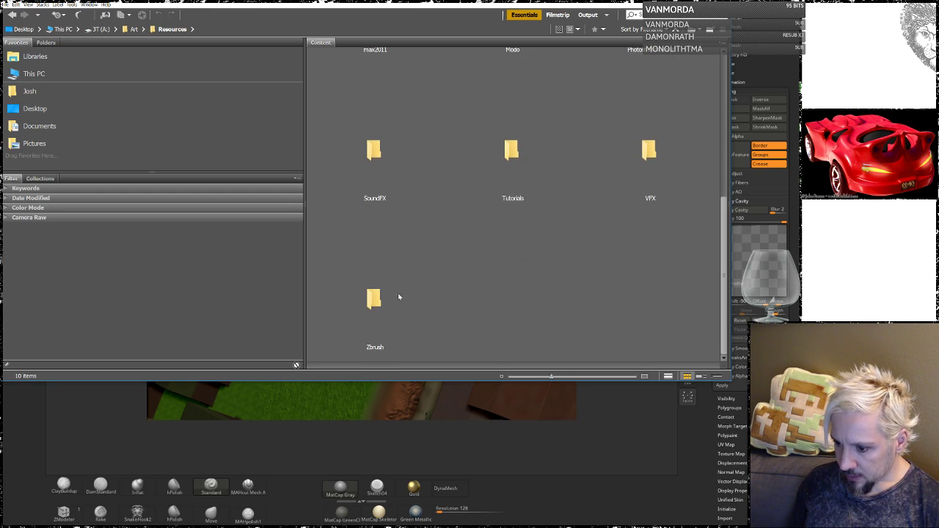
{"action": "double_click", "coordinate": [373, 298]}
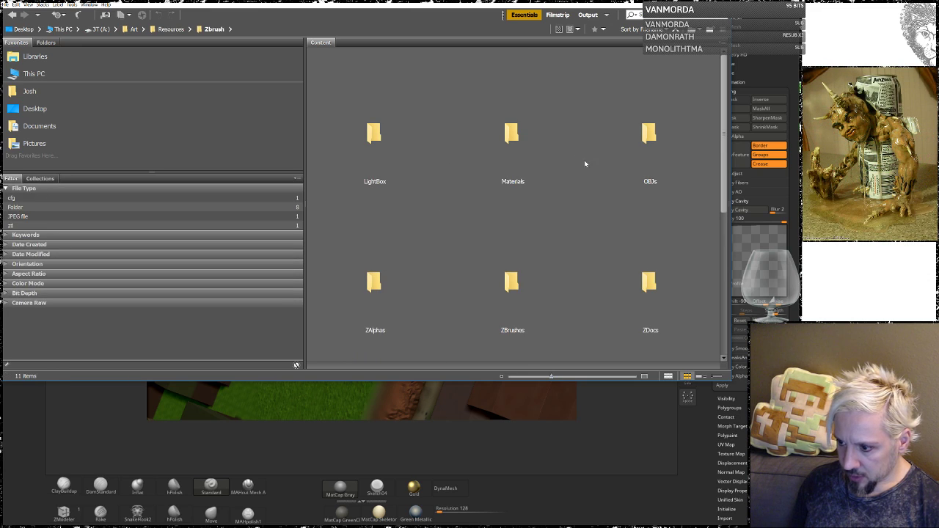
{"action": "left_click", "coordinate": [374, 283]}
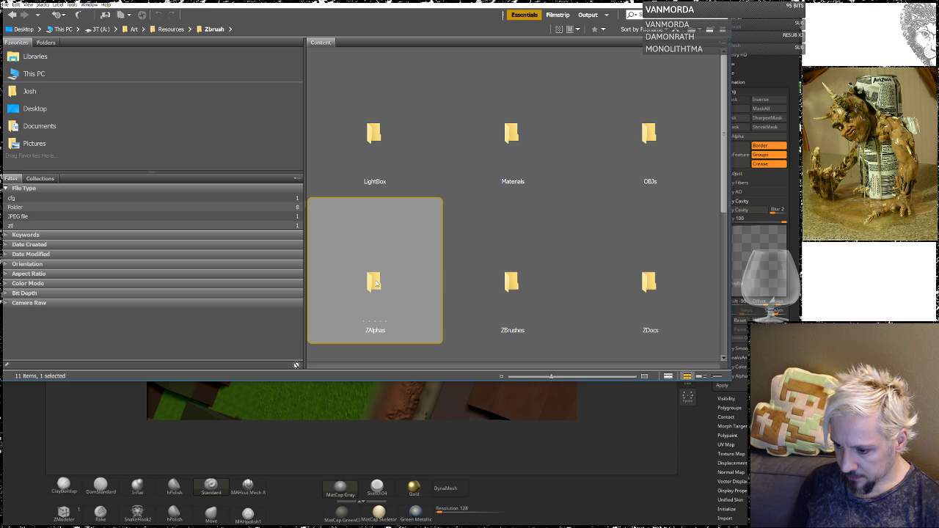
{"action": "double_click", "coordinate": [374, 282]}
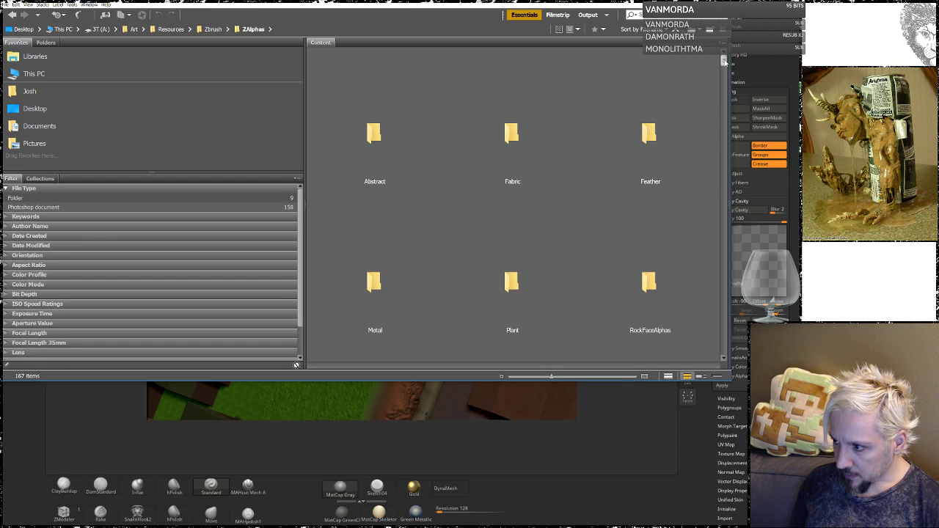
Look through the ZAlphas thumbnails for a suitable stone or crack texture alpha.
{"action": "mouse_move", "coordinate": [724, 62]}
{"action": "left_mouse_down"}
{"action": "mouse_move", "coordinate": [724, 111]}
{"action": "mouse_move", "coordinate": [721, 79]}
{"action": "left_mouse_up"}
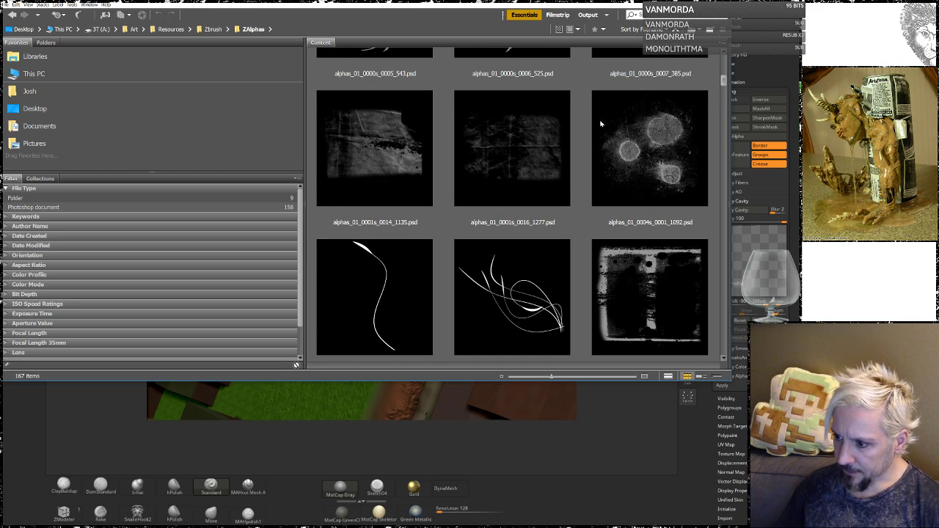
{"action": "scroll", "coordinate": [597, 122], "scroll_direction": "down", "scroll_amount": 8}
{"action": "scroll", "coordinate": [598, 124], "scroll_direction": "down", "scroll_amount": 8}
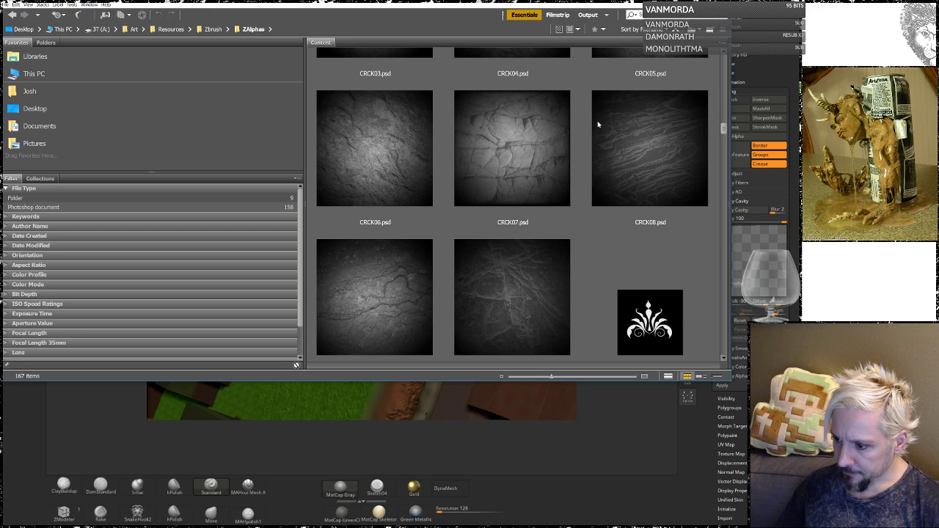
{"action": "scroll", "coordinate": [598, 124], "scroll_direction": "down", "scroll_amount": 8}
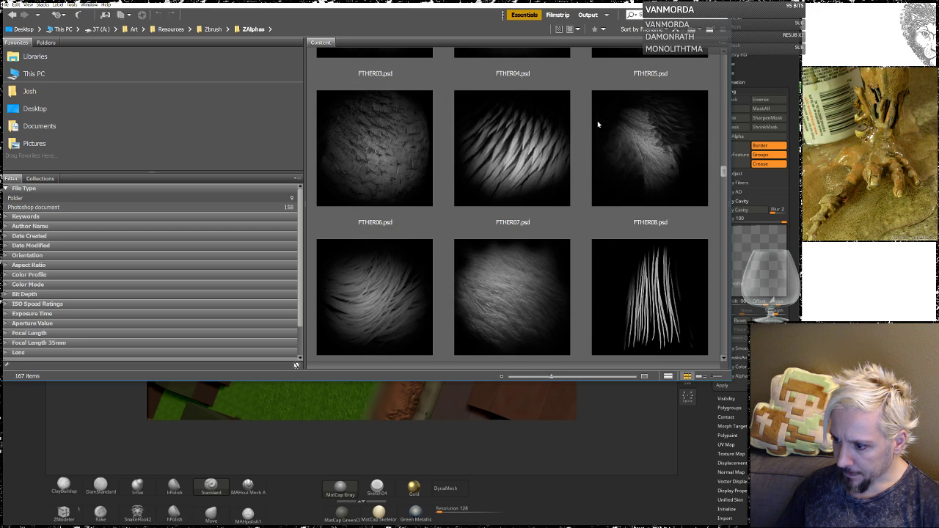
{"action": "scroll", "coordinate": [597, 124], "scroll_direction": "down", "scroll_amount": 6}
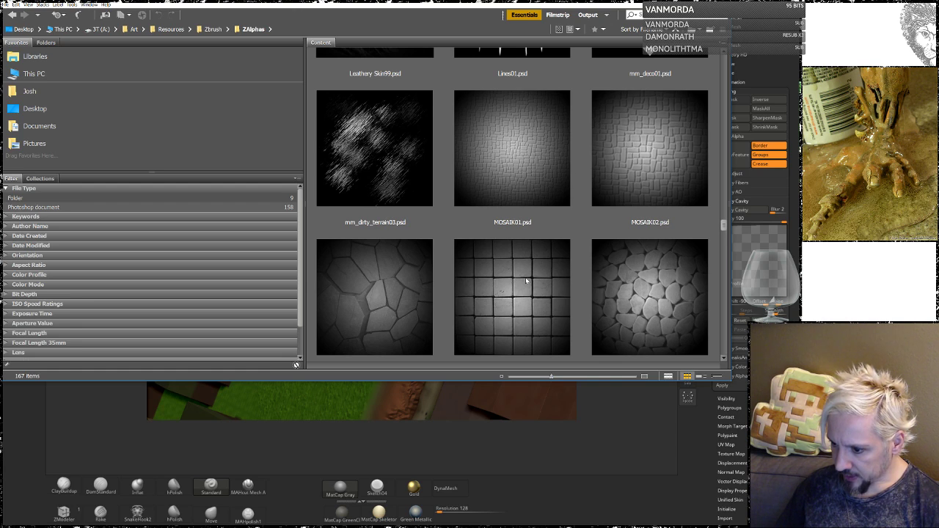
{"action": "scroll", "coordinate": [526, 280], "scroll_direction": "down", "scroll_amount": 2}
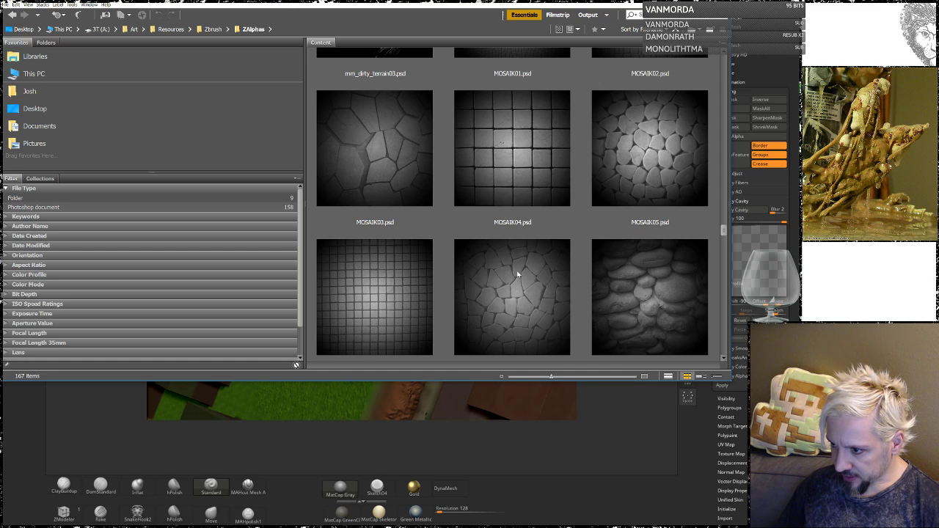
{"action": "scroll", "coordinate": [517, 274], "scroll_direction": "down", "scroll_amount": 2}
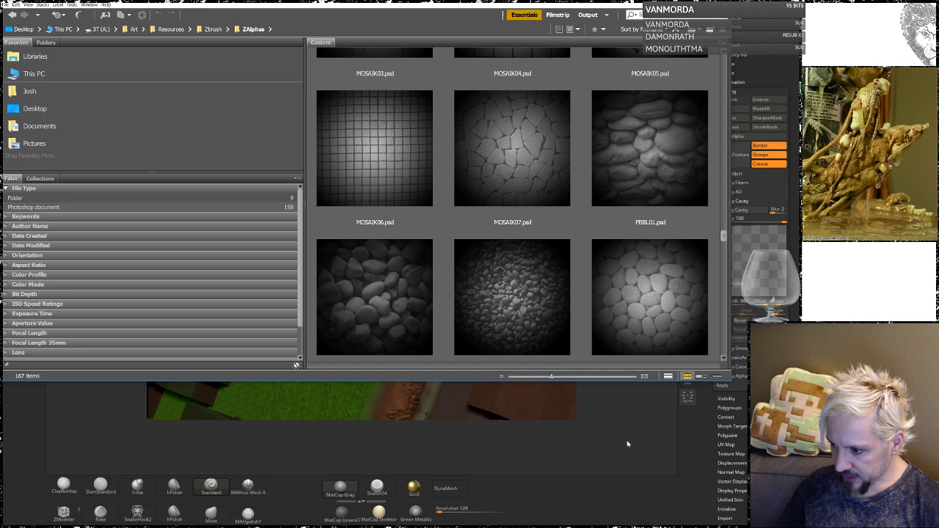
Return to ZBrush and import MOSAIK07.psd from the ZAlphas folder as the brush alpha.
{"action": "left_click", "coordinate": [547, 460]}
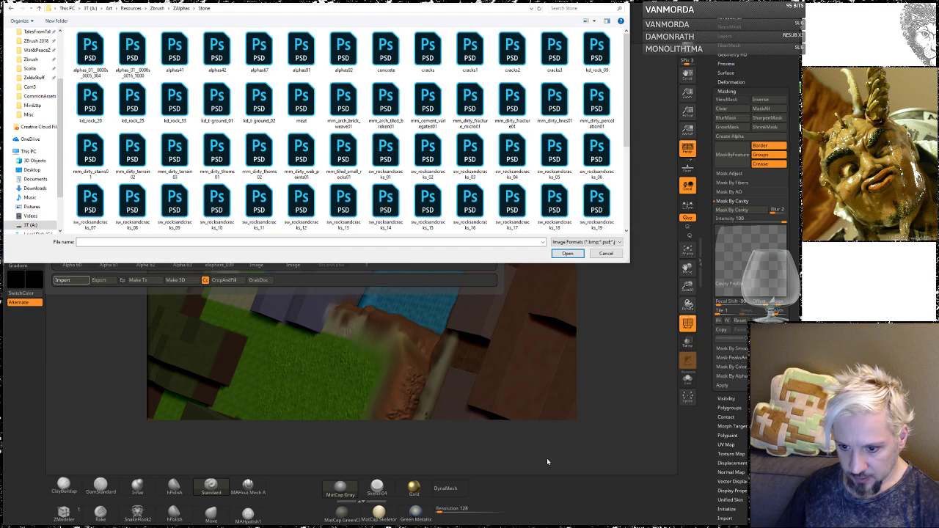
{"action": "left_click", "coordinate": [181, 8]}
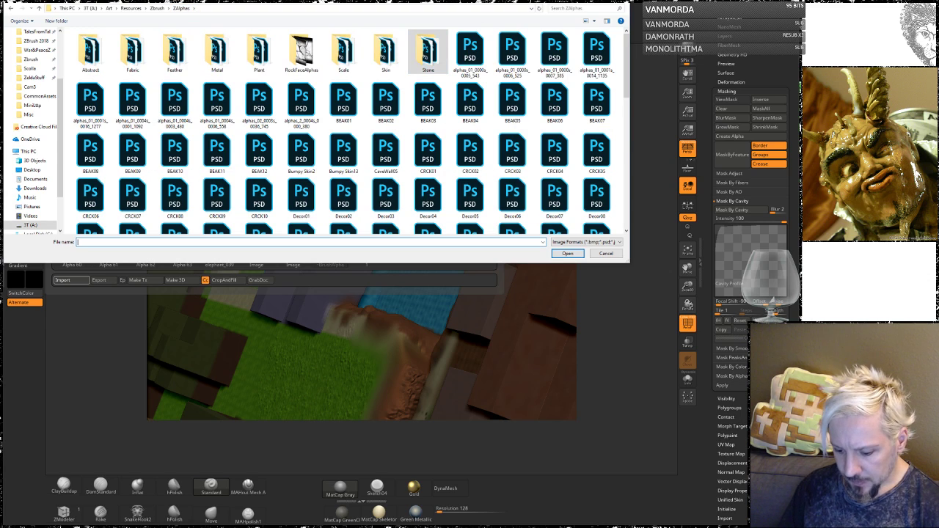
{"action": "type", "text": "mos"}
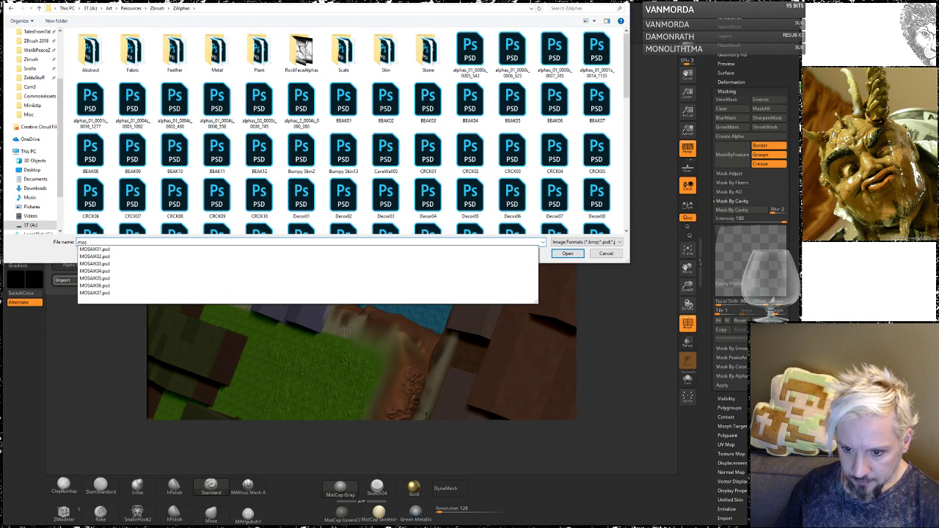
{"action": "left_click", "coordinate": [96, 293]}
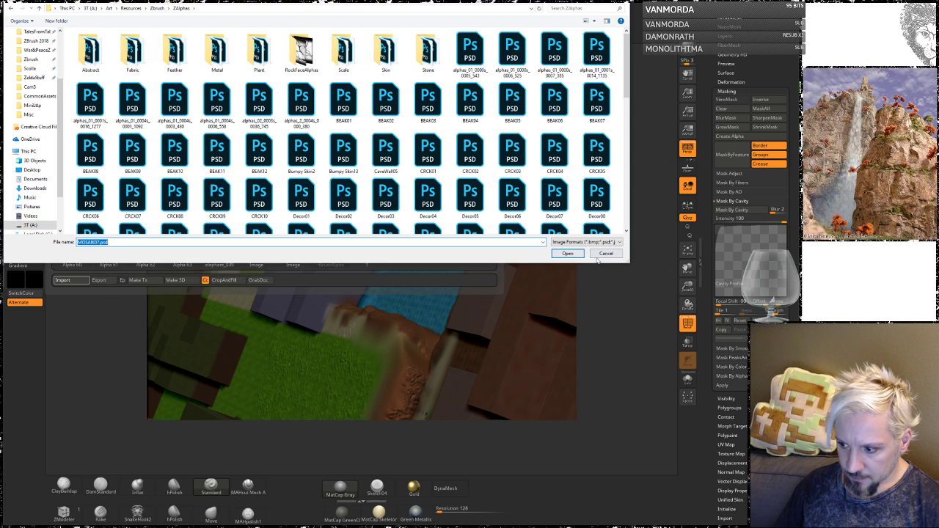
{"action": "left_click", "coordinate": [574, 254]}
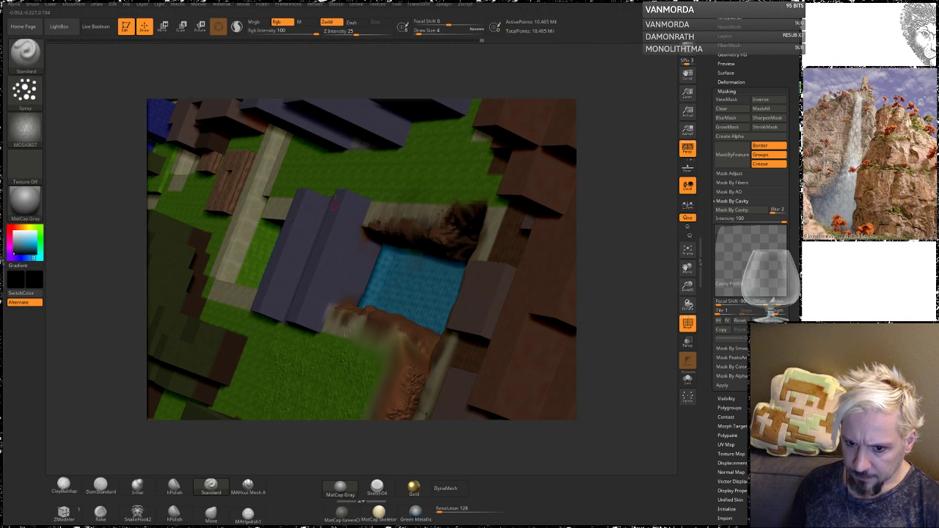
Turn off the Standard brush's Rgb channel and try sculpting strokes with the mosaic alpha on the purple block across the river.
{"action": "left_click_drag", "start_coordinate": [343, 248], "coordinate": [325, 311]}
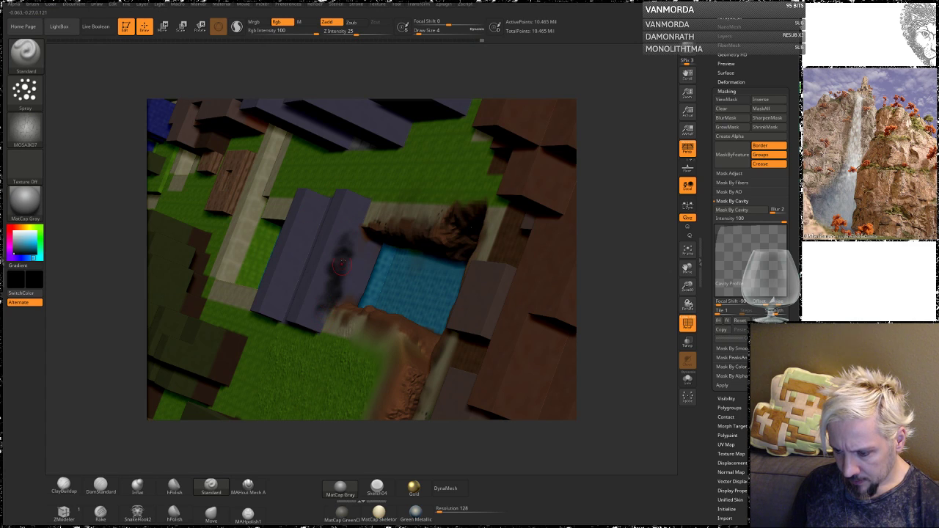
{"action": "key", "text": "ctrl+z"}
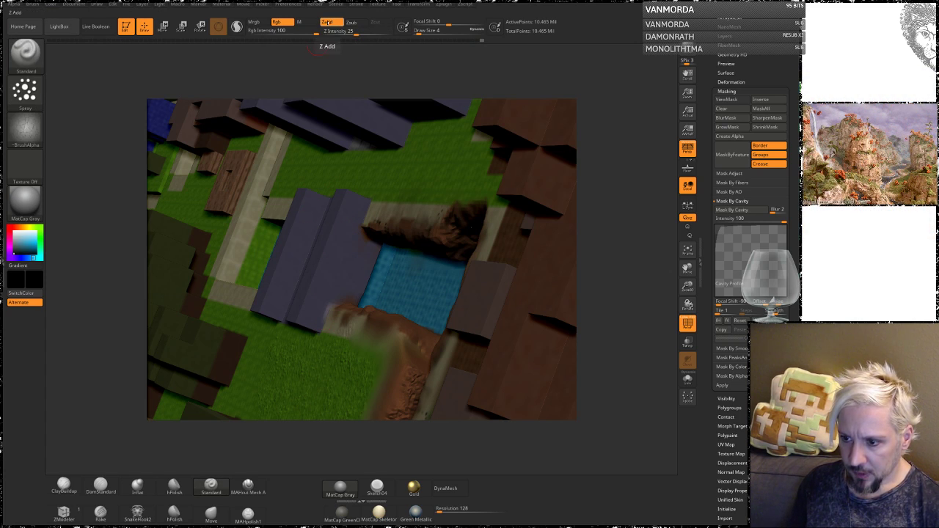
{"action": "left_click", "coordinate": [288, 23]}
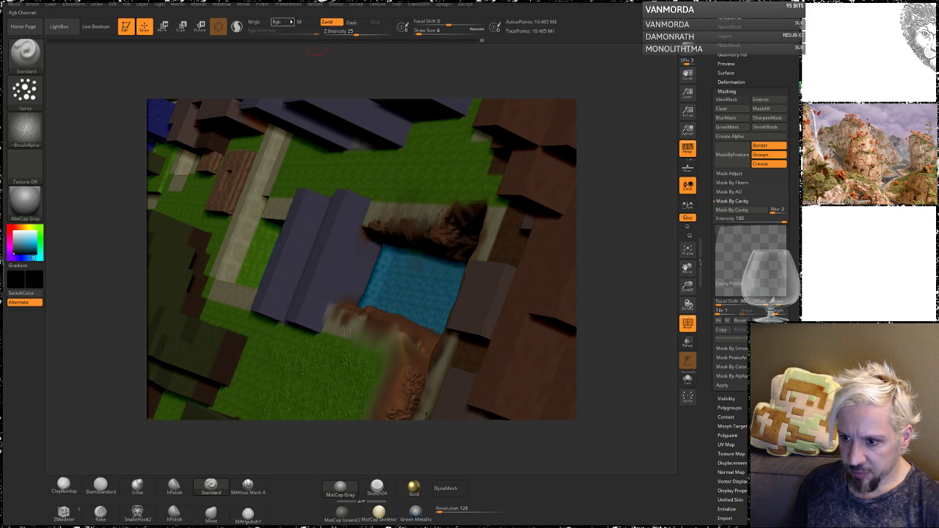
{"action": "left_click_drag", "start_coordinate": [110, 227], "coordinate": [137, 323]}
{"action": "left_click_drag", "start_coordinate": [342, 203], "coordinate": [294, 368]}
{"action": "key", "text": "ctrl+z"}
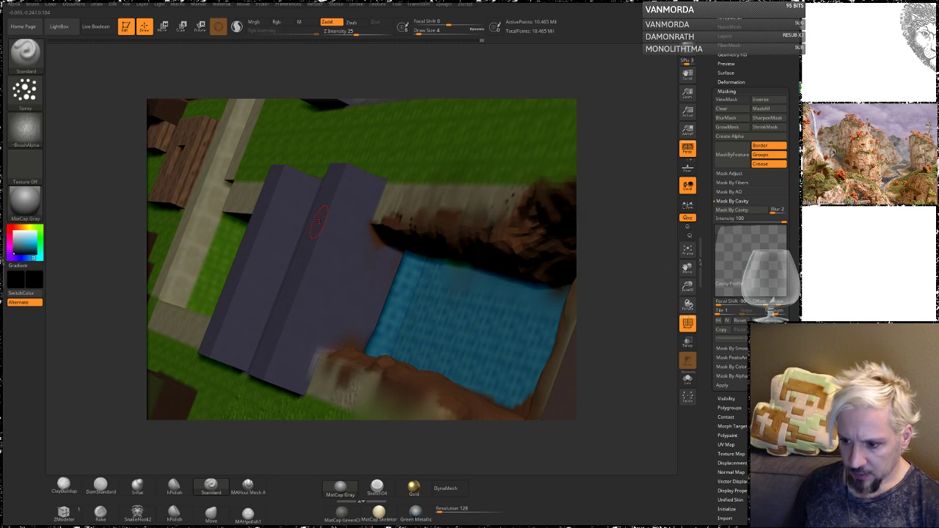
Switch to the browser to examine the light-world map and the photo of the printed map models, and return to ZBrush.
{"action": "mouse_move", "coordinate": [25, 131]}
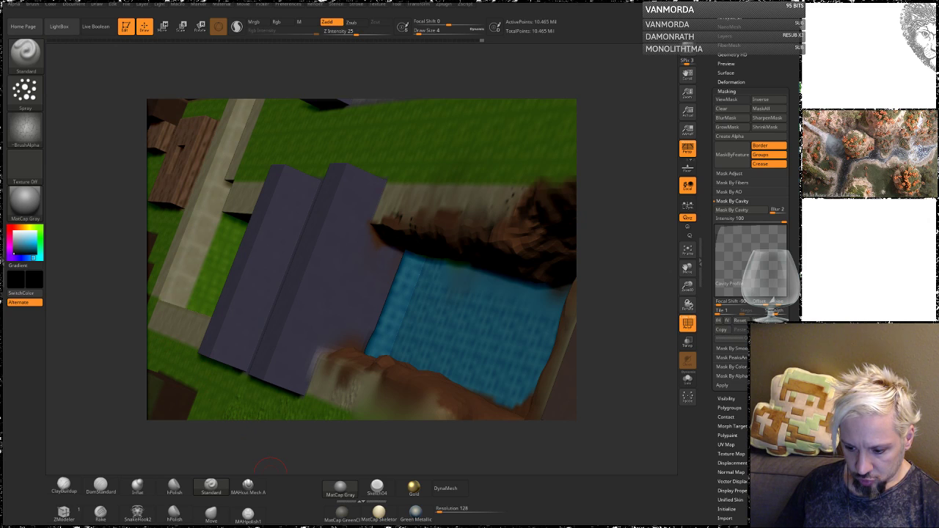
{"action": "mouse_move", "coordinate": [277, 527]}
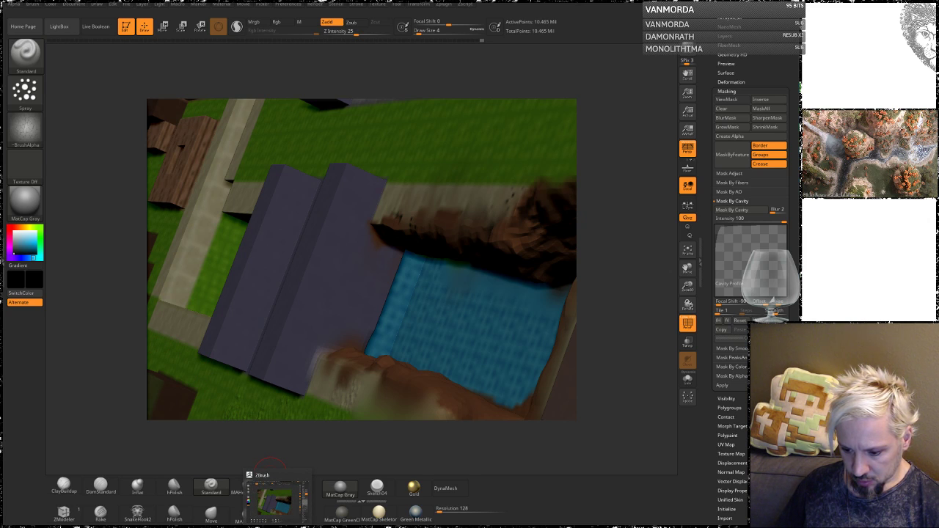
{"action": "mouse_move", "coordinate": [67, 527]}
{"action": "left_click", "coordinate": [40, 506]}
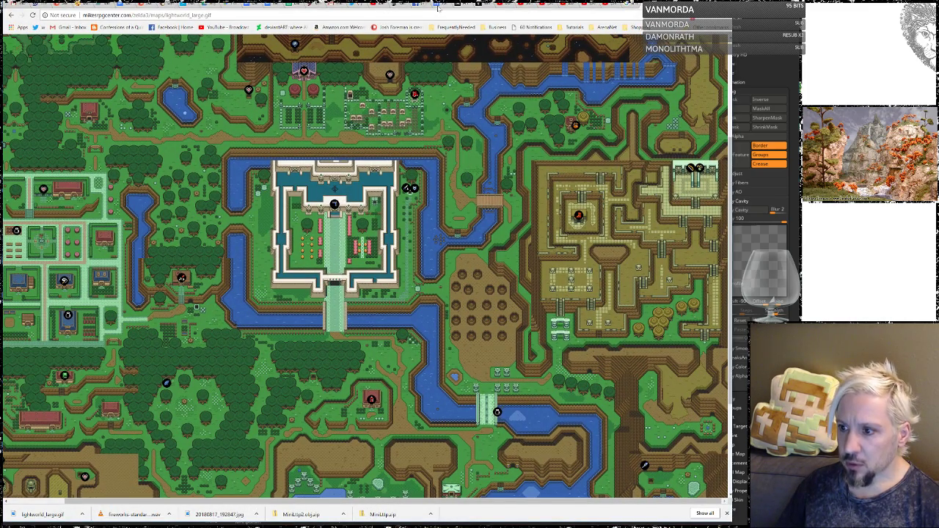
{"action": "left_click_drag", "start_coordinate": [415, 6], "coordinate": [0, 22]}
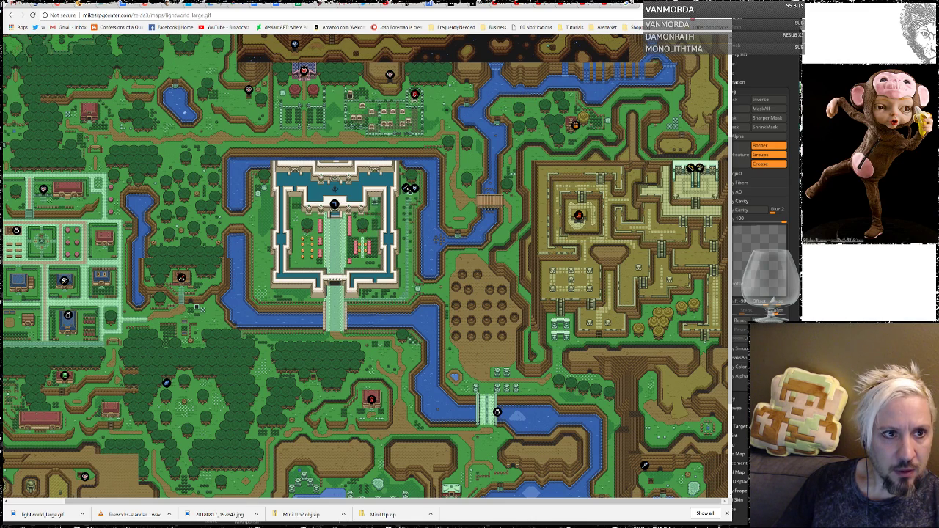
{"action": "left_click_drag", "start_coordinate": [275, 525], "coordinate": [157, 48]}
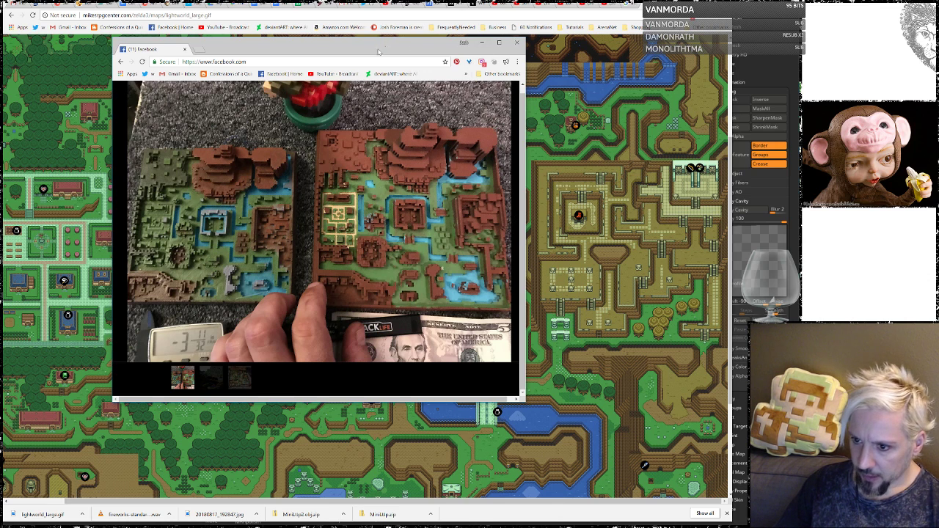
{"action": "left_click_drag", "start_coordinate": [369, 49], "coordinate": [0, 81]}
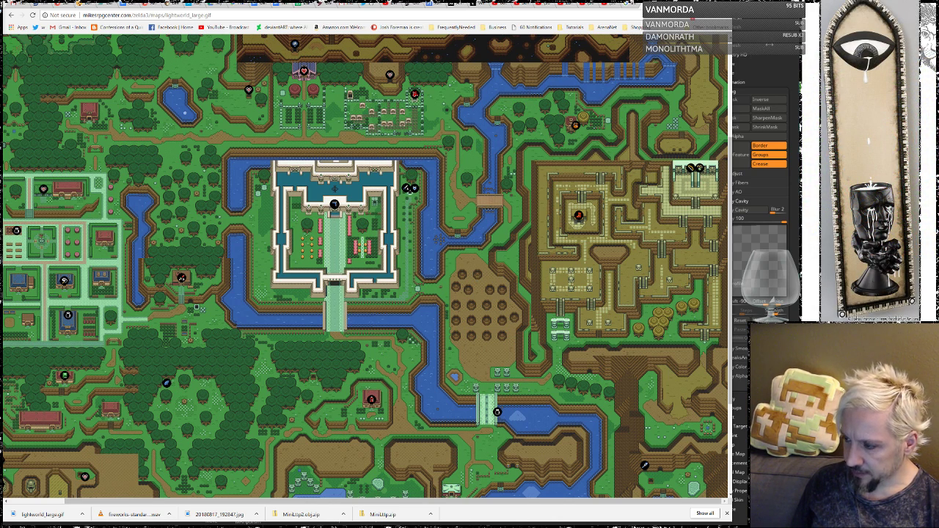
{"action": "key", "text": "alt+Tab"}
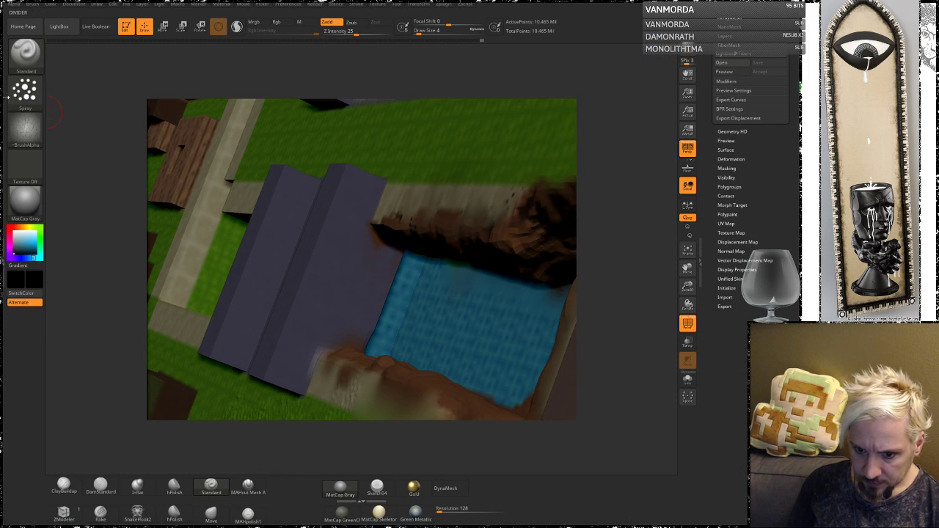
Switch the stroke to DragRect, set Z Intensity to 43 and try stamping the mosaic alpha on the purple block.
{"action": "left_click", "coordinate": [24, 91]}
{"action": "left_click", "coordinate": [108, 97]}
{"action": "mouse_move", "coordinate": [337, 283]}
{"action": "left_mouse_down"}
{"action": "mouse_move", "coordinate": [326, 280]}
{"action": "mouse_move", "coordinate": [316, 298]}
{"action": "mouse_move", "coordinate": [345, 316]}
{"action": "mouse_move", "coordinate": [381, 290]}
{"action": "mouse_move", "coordinate": [398, 236]}
{"action": "left_mouse_up"}
{"action": "key", "text": "ctrl+z"}
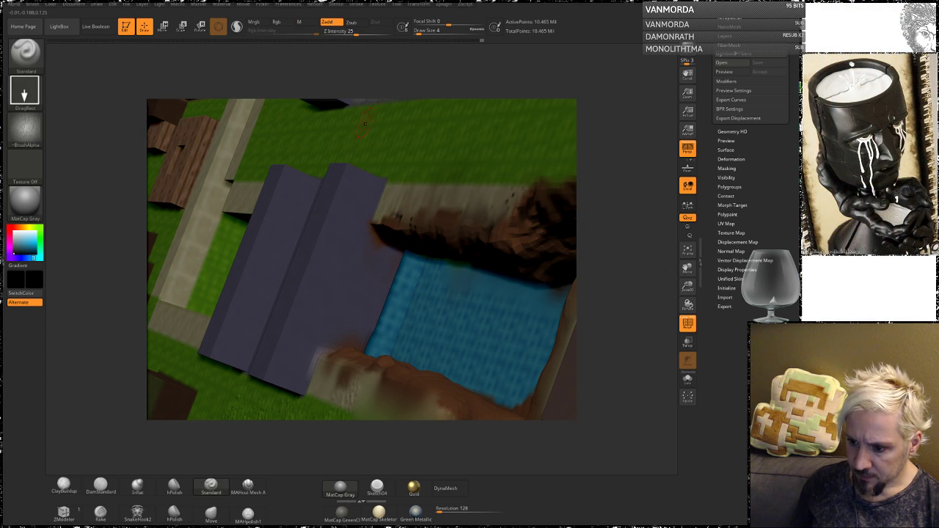
{"action": "left_click_drag", "start_coordinate": [356, 33], "coordinate": [363, 33]}
{"action": "left_click_drag", "start_coordinate": [333, 270], "coordinate": [428, 304]}
Turn on BackfaceMask for the Standard brush and stamp the mosaic alpha over the wide face of the purple block beside the water.
{"action": "mouse_move", "coordinate": [617, 159]}
{"action": "left_mouse_down"}
{"action": "mouse_move", "coordinate": [633, 154]}
{"action": "mouse_move", "coordinate": [617, 198]}
{"action": "mouse_move", "coordinate": [606, 163]}
{"action": "left_mouse_up"}
{"action": "left_click_drag", "start_coordinate": [624, 227], "coordinate": [624, 253]}
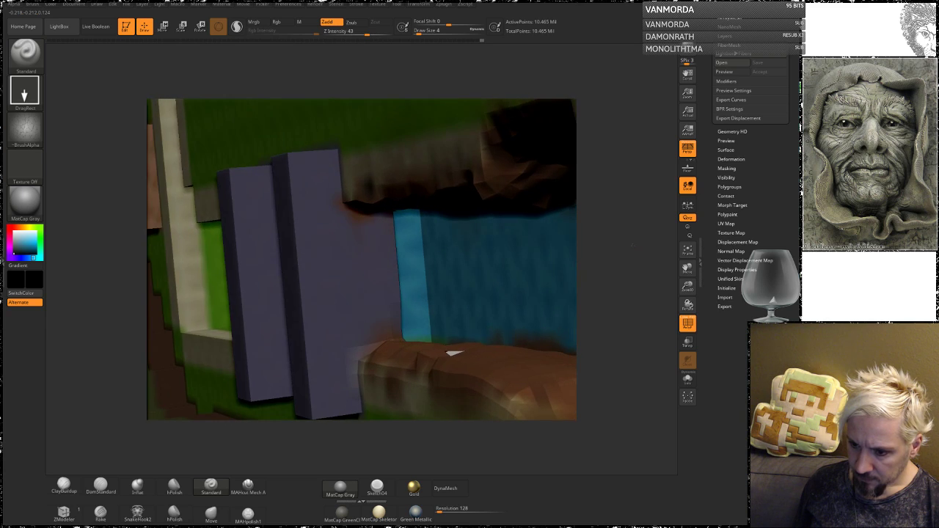
{"action": "left_click_drag", "start_coordinate": [395, 382], "coordinate": [396, 397]}
{"action": "left_click", "coordinate": [32, 5]}
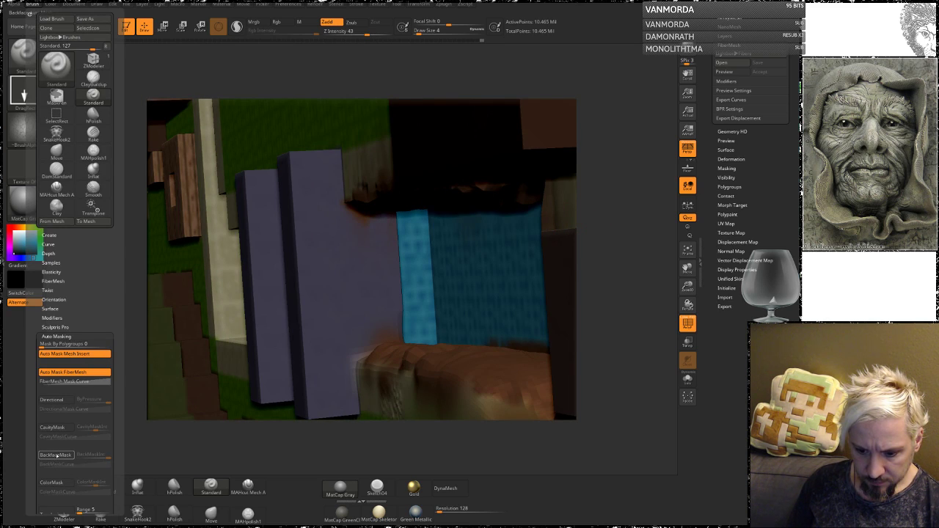
{"action": "left_click_drag", "start_coordinate": [338, 272], "coordinate": [436, 302]}
{"action": "left_click_drag", "start_coordinate": [316, 176], "coordinate": [339, 207]}
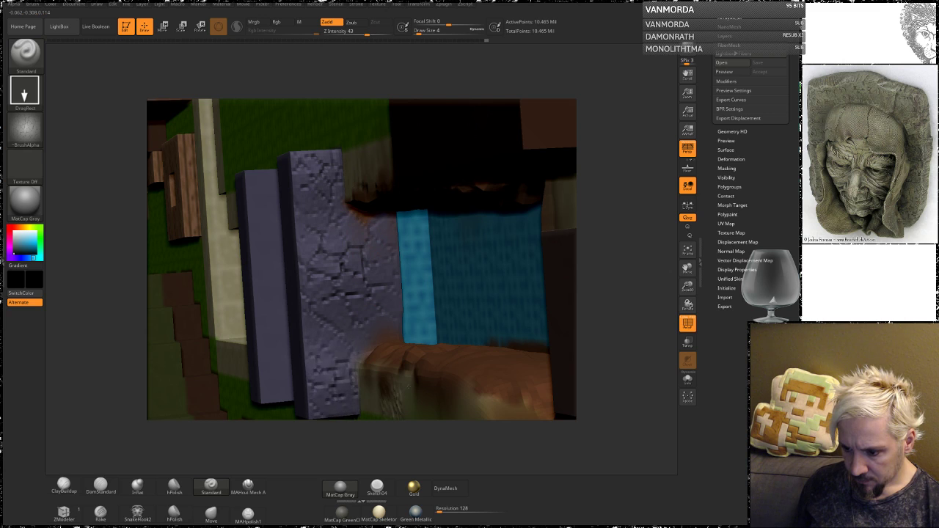
Stamp the mosaic alpha along the opposite side wall of the purple block's raised ridge.
{"action": "left_click_drag", "start_coordinate": [632, 223], "coordinate": [603, 213]}
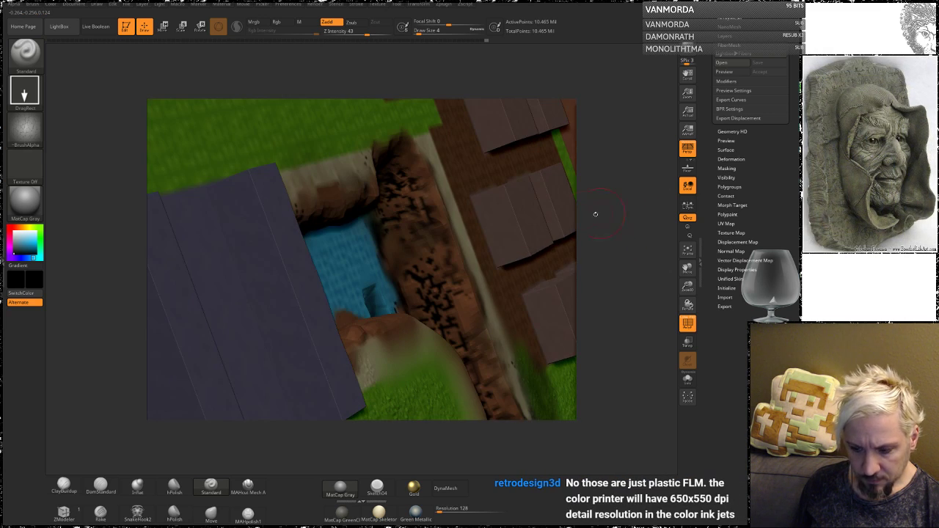
{"action": "mouse_move", "coordinate": [25, 131]}
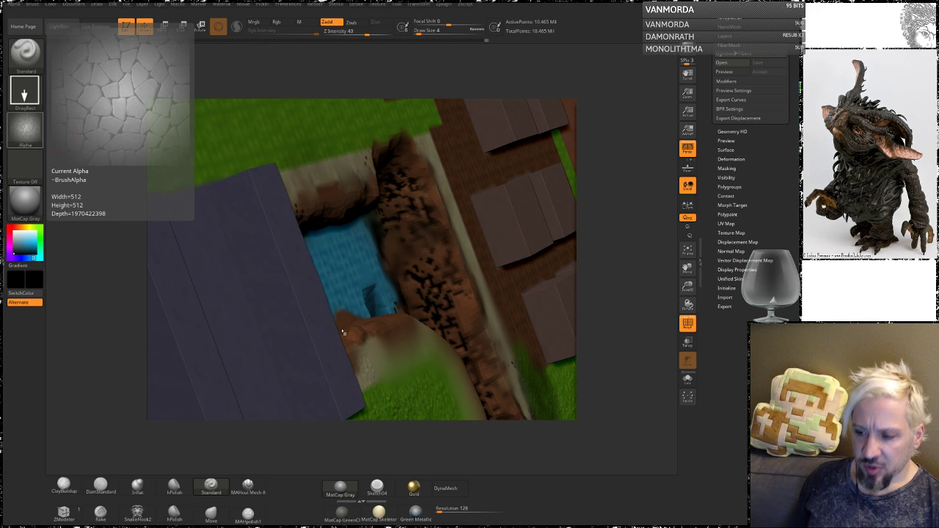
{"action": "mouse_move", "coordinate": [636, 224]}
{"action": "left_mouse_down"}
{"action": "mouse_move", "coordinate": [634, 176]}
{"action": "mouse_move", "coordinate": [633, 213]}
{"action": "mouse_move", "coordinate": [624, 212]}
{"action": "left_mouse_up"}
{"action": "mouse_move", "coordinate": [233, 210]}
{"action": "left_mouse_down"}
{"action": "mouse_move", "coordinate": [235, 257]}
{"action": "mouse_move", "coordinate": [285, 330]}
{"action": "mouse_move", "coordinate": [297, 406]}
{"action": "left_mouse_up"}
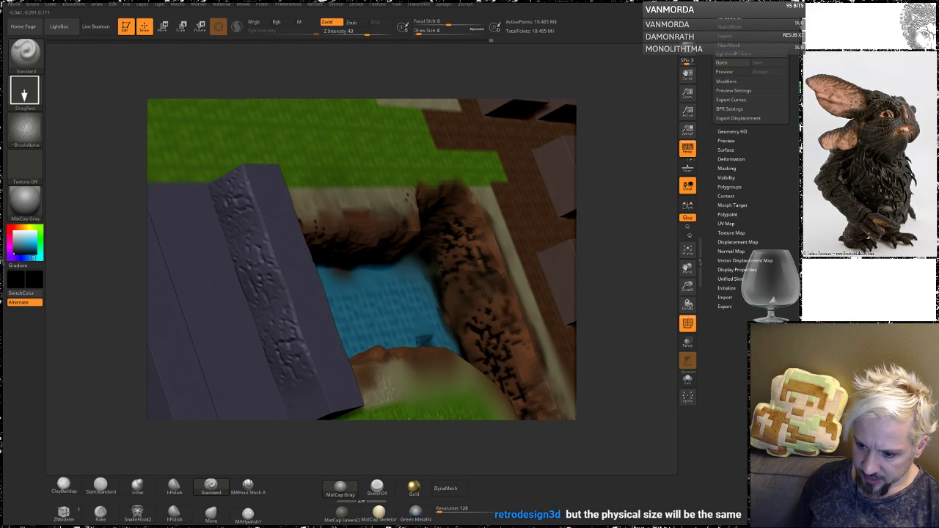
Stamp smaller mosaic stone patches along the top of the purple ridge, from the grass edge up to its far end.
{"action": "mouse_move", "coordinate": [615, 283]}
{"action": "left_mouse_down"}
{"action": "mouse_move", "coordinate": [305, 315]}
{"action": "mouse_move", "coordinate": [327, 304]}
{"action": "left_mouse_up"}
{"action": "mouse_move", "coordinate": [563, 234]}
{"action": "left_mouse_down"}
{"action": "mouse_move", "coordinate": [359, 312]}
{"action": "mouse_move", "coordinate": [354, 290]}
{"action": "left_mouse_up"}
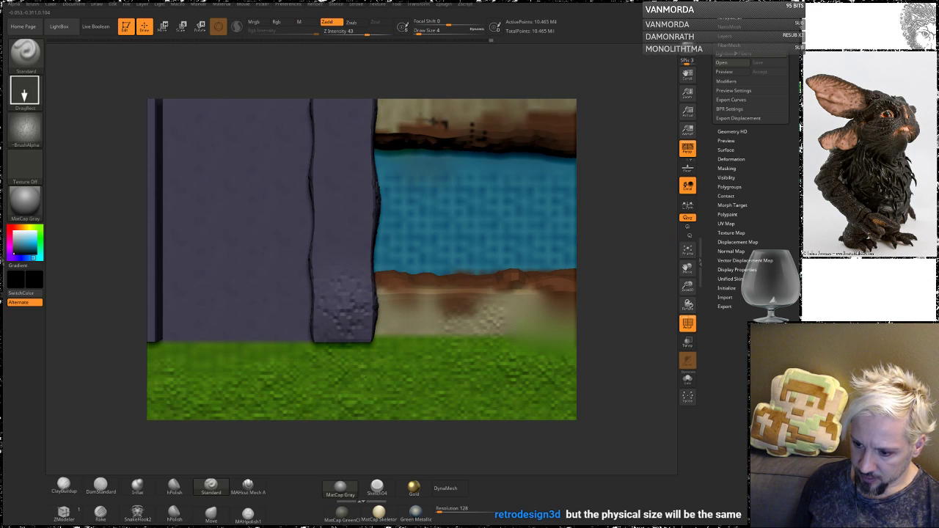
{"action": "left_click_drag", "start_coordinate": [342, 218], "coordinate": [346, 184]}
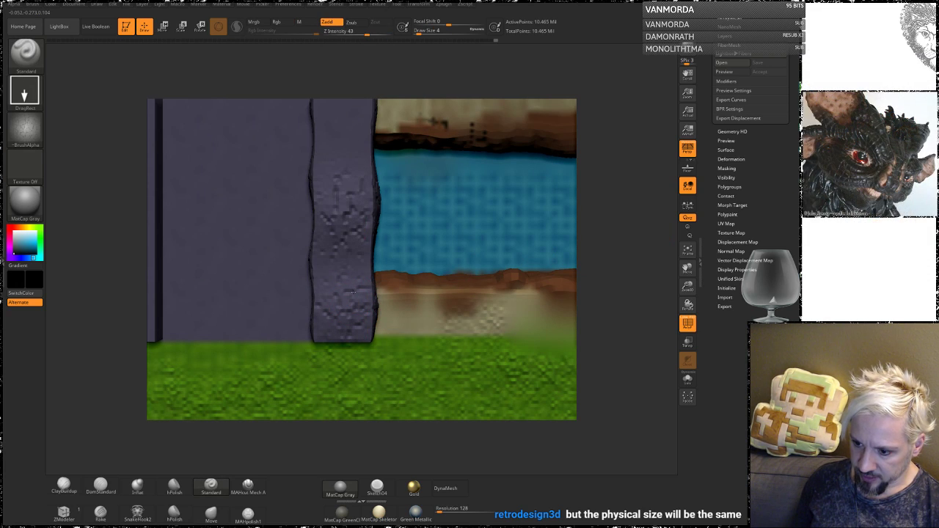
{"action": "left_click_drag", "start_coordinate": [626, 152], "coordinate": [621, 225], "text": "alt"}
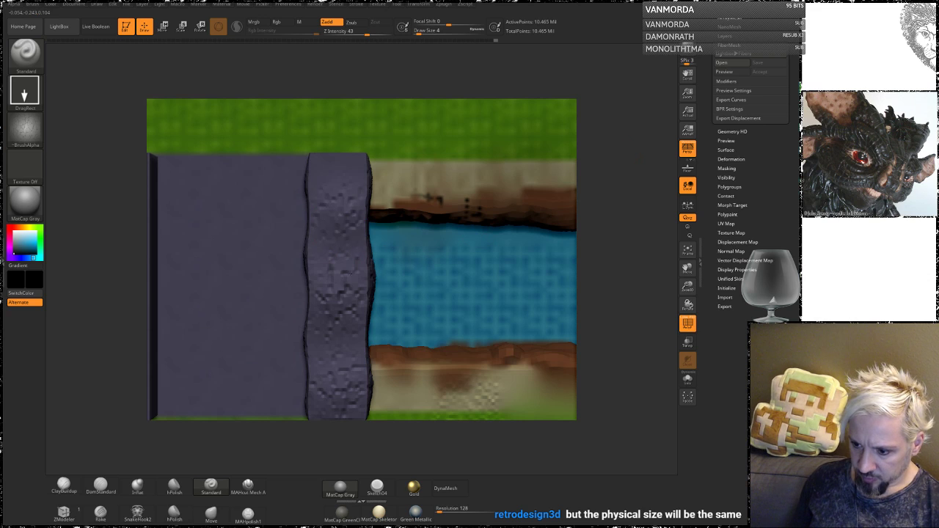
{"action": "left_click_drag", "start_coordinate": [353, 281], "coordinate": [349, 275]}
Select Alpha 25 and stamp large rounded stone shapes on the smooth purple face beside the textured ridge.
{"action": "left_click_drag", "start_coordinate": [634, 195], "coordinate": [599, 186]}
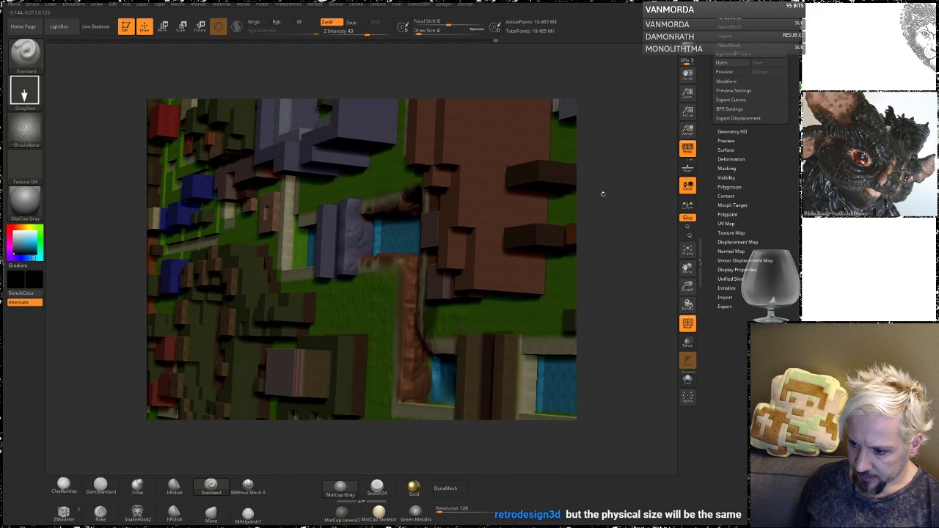
{"action": "left_click_drag", "start_coordinate": [618, 262], "coordinate": [605, 243]}
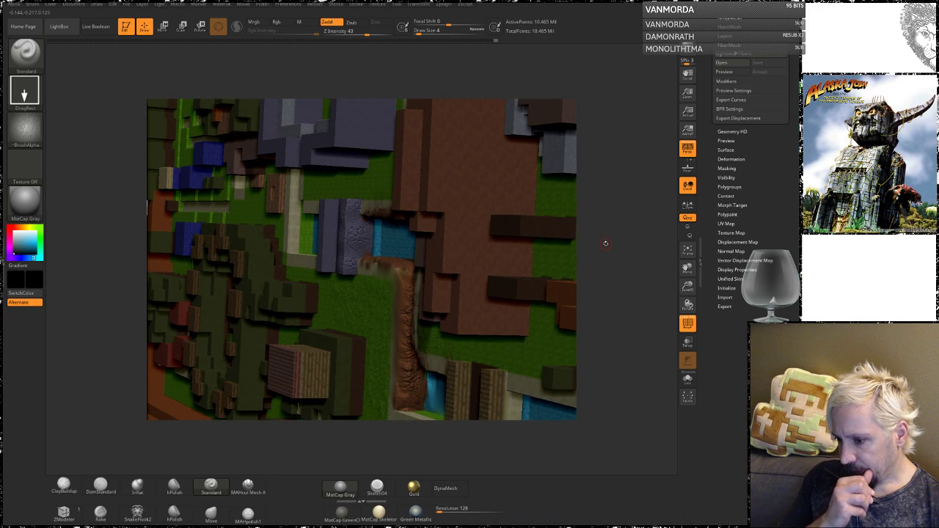
{"action": "left_click_drag", "start_coordinate": [625, 229], "coordinate": [647, 245]}
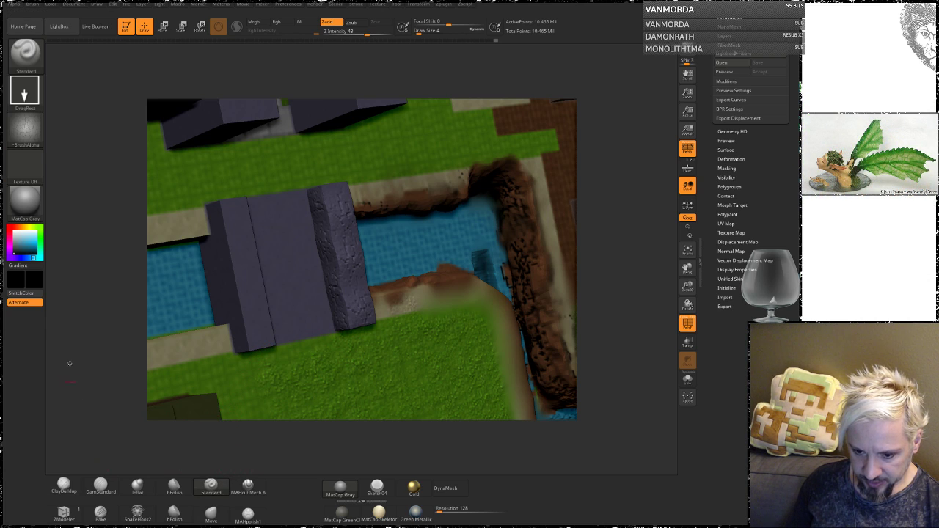
{"action": "left_click", "coordinate": [25, 128]}
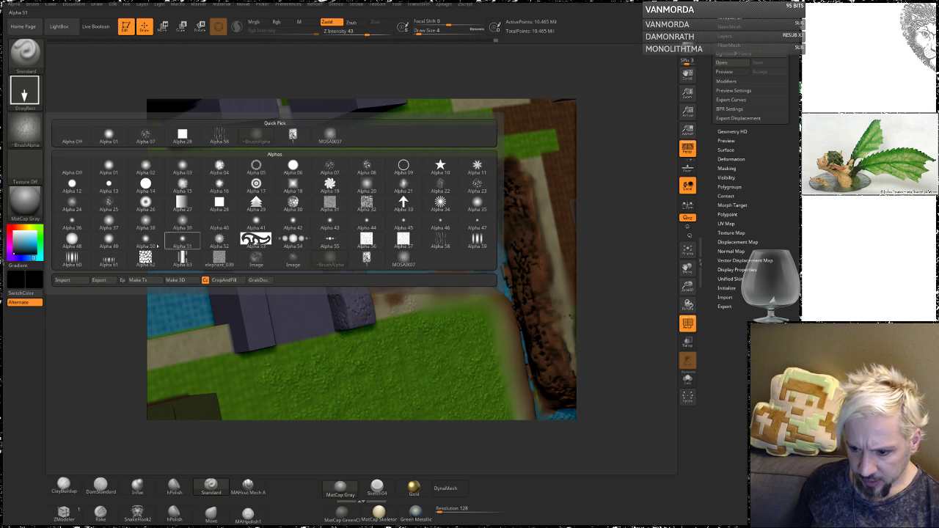
{"action": "mouse_move", "coordinate": [221, 255]}
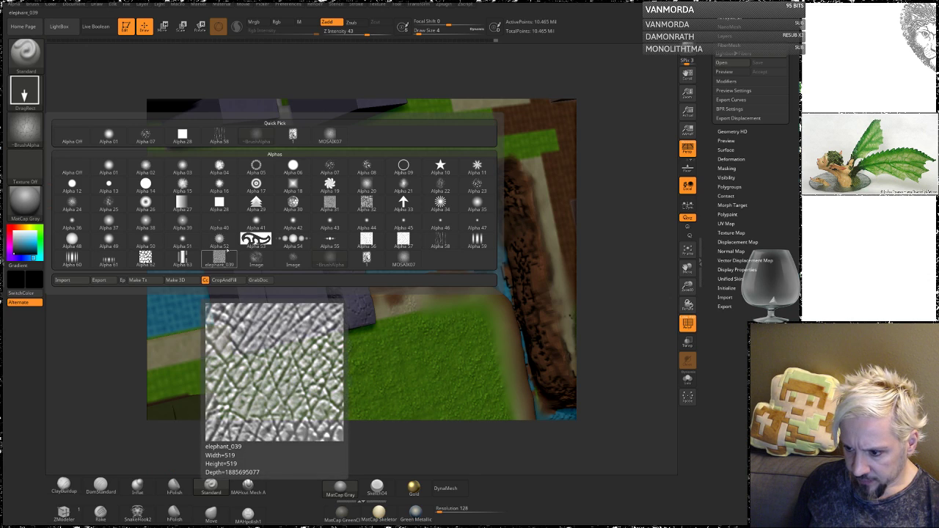
{"action": "mouse_move", "coordinate": [330, 204]}
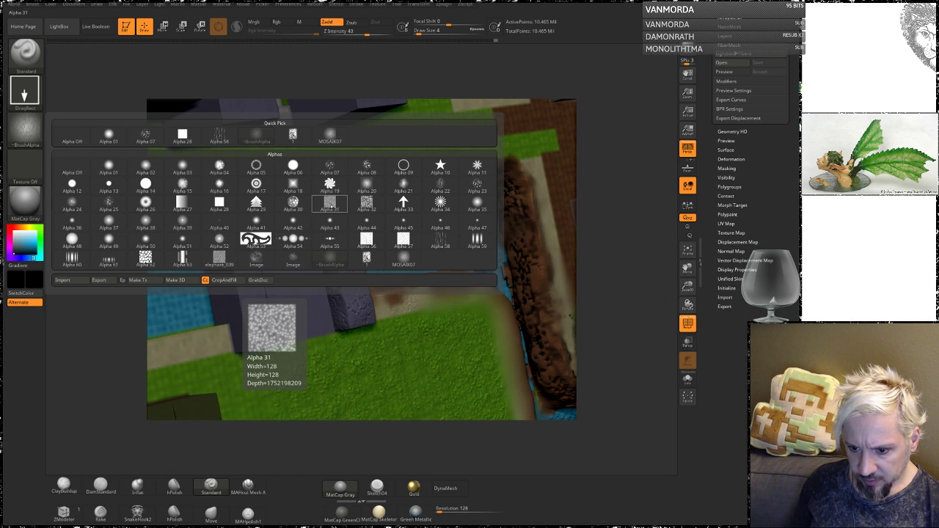
{"action": "left_click", "coordinate": [109, 199]}
{"action": "left_click_drag", "start_coordinate": [98, 248], "coordinate": [444, 255]}
{"action": "left_click_drag", "start_coordinate": [538, 220], "coordinate": [421, 240]}
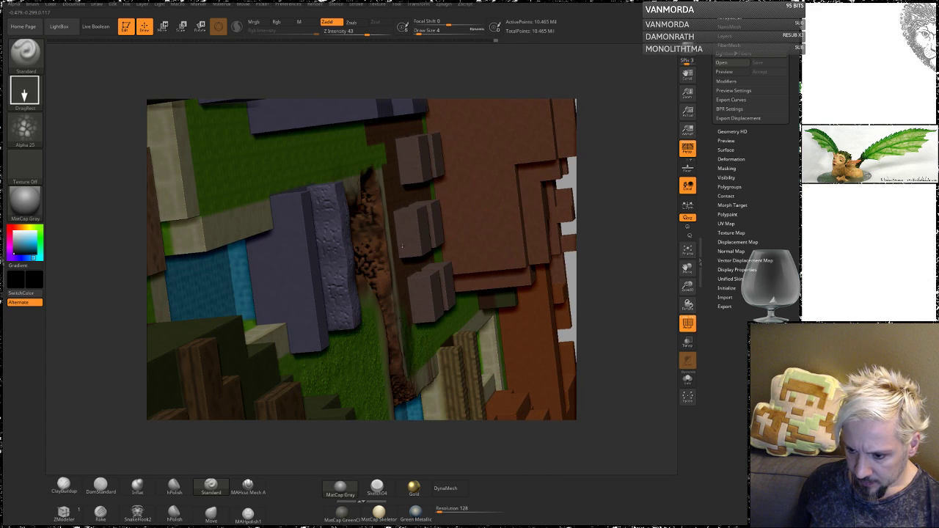
{"action": "left_click_drag", "start_coordinate": [288, 260], "coordinate": [290, 315]}
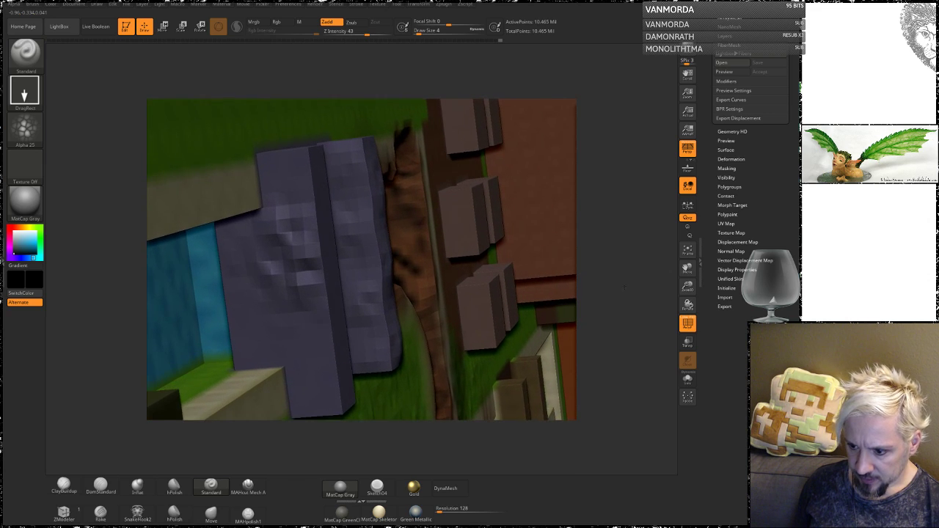
Flatten the raised stones on the wide purple face with the hPolish brush at draw size 16.
{"action": "left_click", "coordinate": [173, 488]}
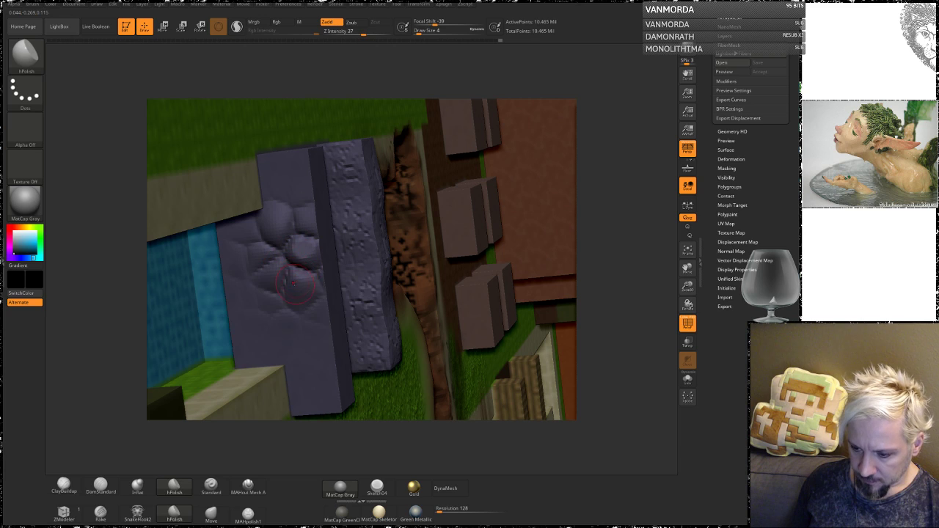
{"action": "key", "text": "space"}
{"action": "left_click", "coordinate": [296, 286]}
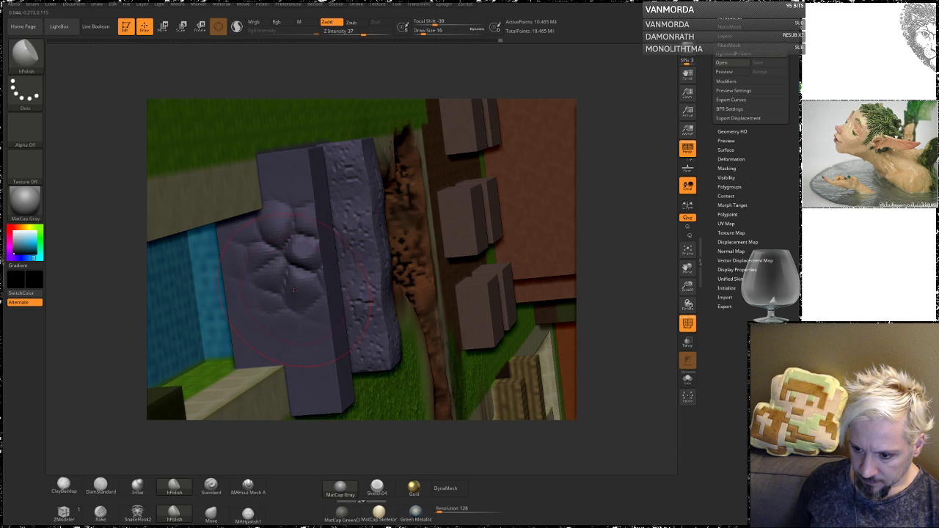
{"action": "left_click_drag", "start_coordinate": [293, 291], "coordinate": [279, 220]}
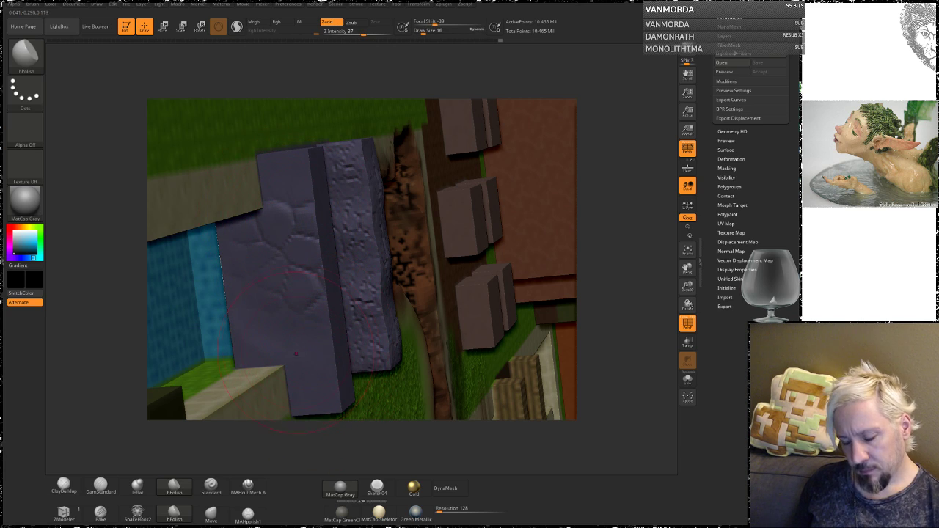
Stamp rounded stone shapes with the Standard brush over the remaining smooth areas at both ends and the water edge of the purple face.
{"action": "left_click", "coordinate": [63, 486]}
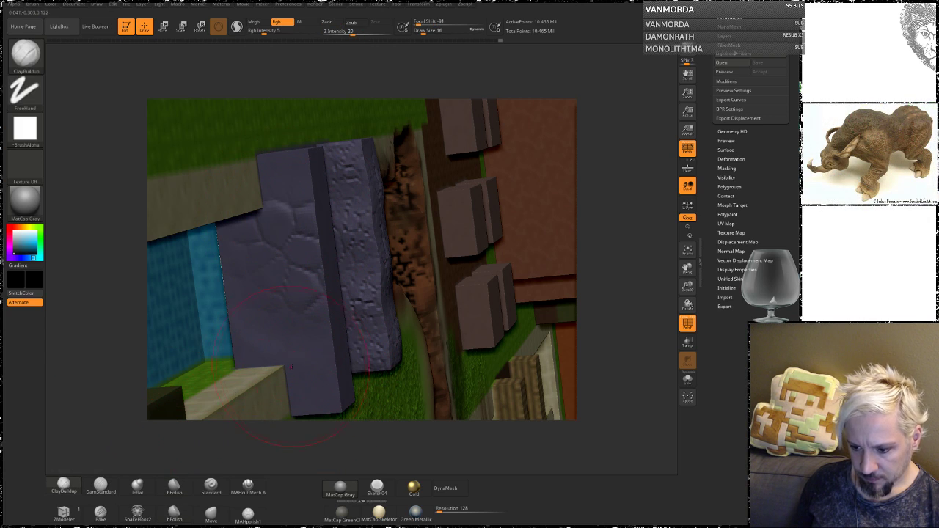
{"action": "left_click", "coordinate": [211, 485]}
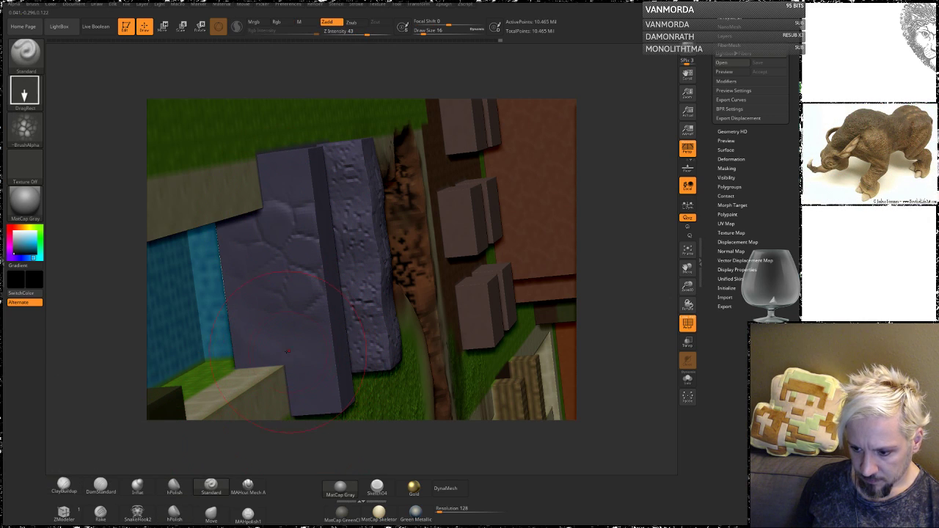
{"action": "left_click_drag", "start_coordinate": [262, 338], "coordinate": [334, 421]}
{"action": "left_click_drag", "start_coordinate": [286, 182], "coordinate": [309, 243]}
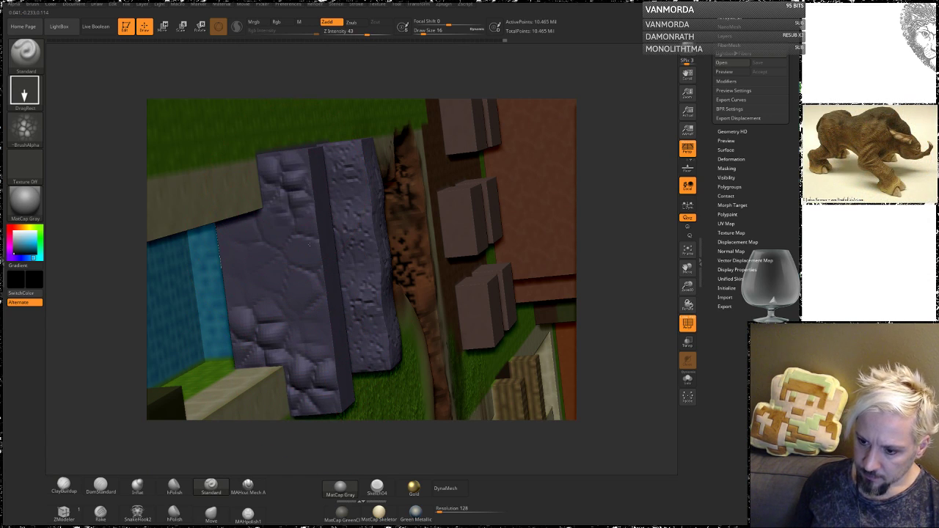
{"action": "left_click_drag", "start_coordinate": [235, 233], "coordinate": [253, 268]}
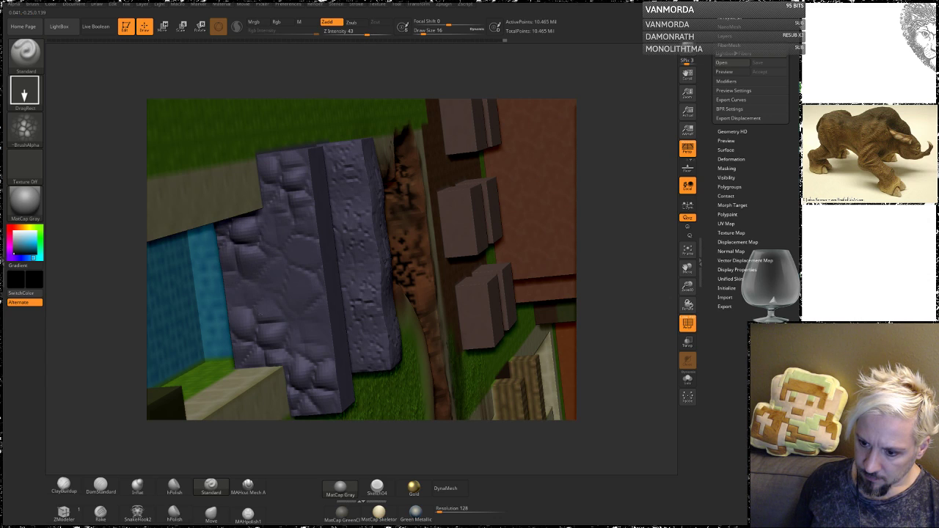
Polish the newly stamped stones at the lower end of the purple face with hPolish, reducing the draw size to 5.
{"action": "left_click", "coordinate": [174, 485]}
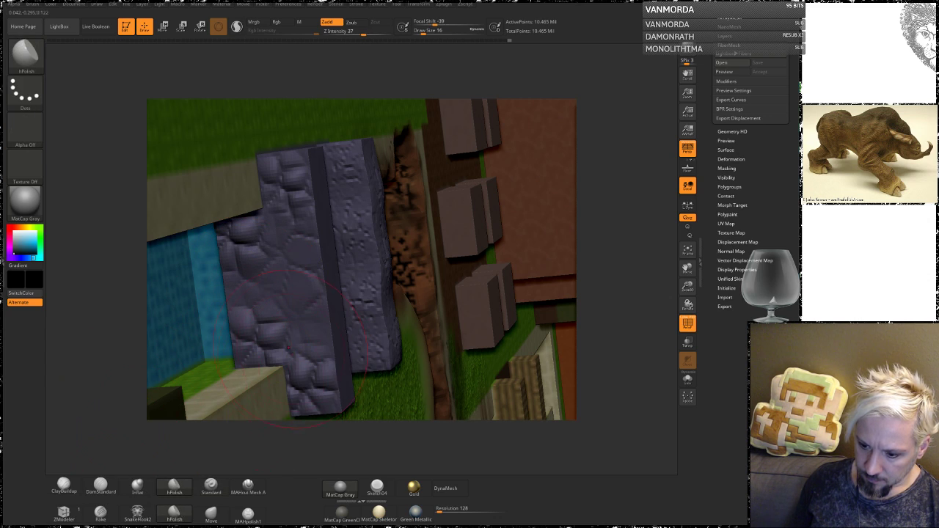
{"action": "key", "text": "space"}
{"action": "mouse_move", "coordinate": [286, 347]}
{"action": "left_mouse_down"}
{"action": "mouse_move", "coordinate": [246, 316]}
{"action": "mouse_move", "coordinate": [266, 338]}
{"action": "left_mouse_up"}
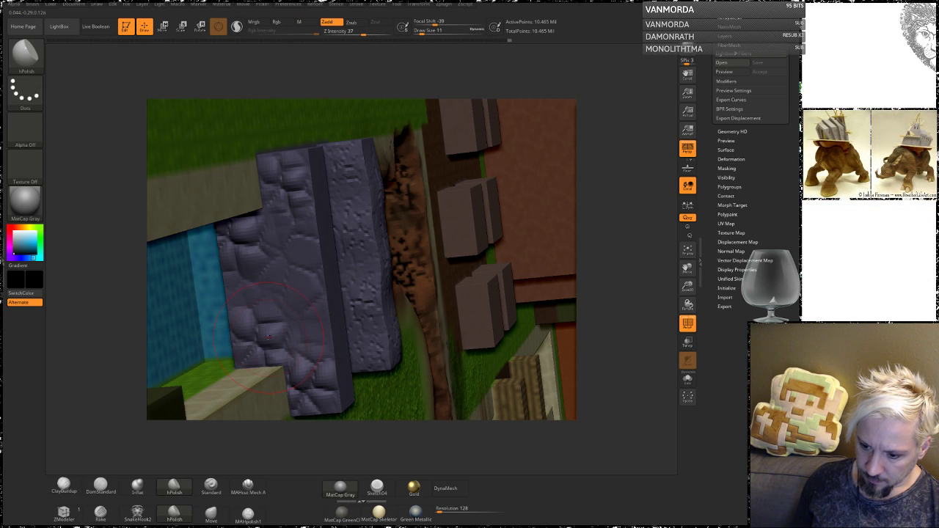
{"action": "key", "text": "space"}
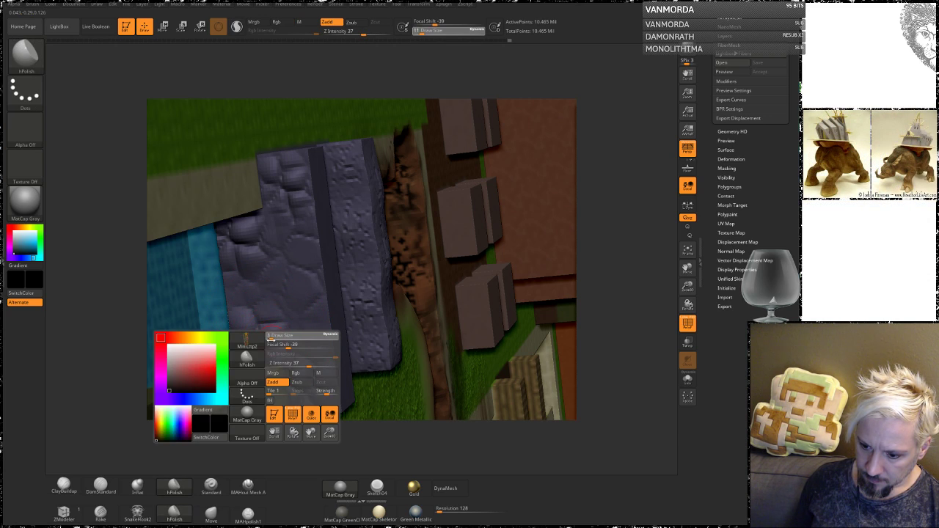
{"action": "left_click_drag", "start_coordinate": [269, 339], "coordinate": [267, 339]}
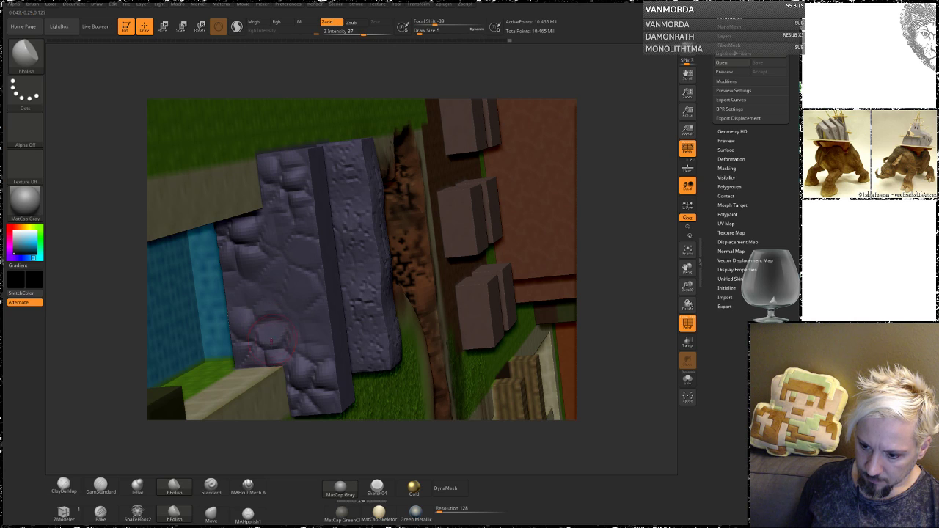
{"action": "left_click_drag", "start_coordinate": [302, 371], "coordinate": [323, 391]}
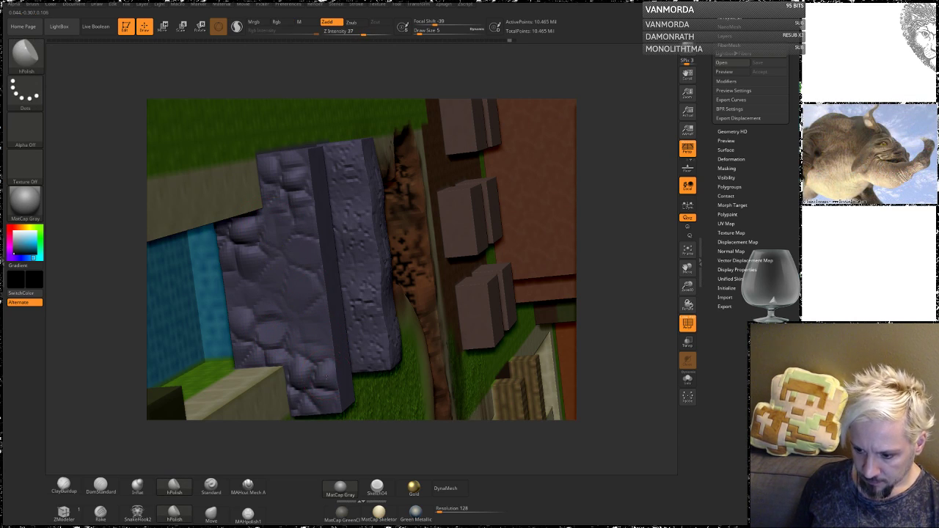
Switch to the TrimDynamic brush and flatten the bulging stones on the rest of the purple face.
{"action": "key", "text": "b"}
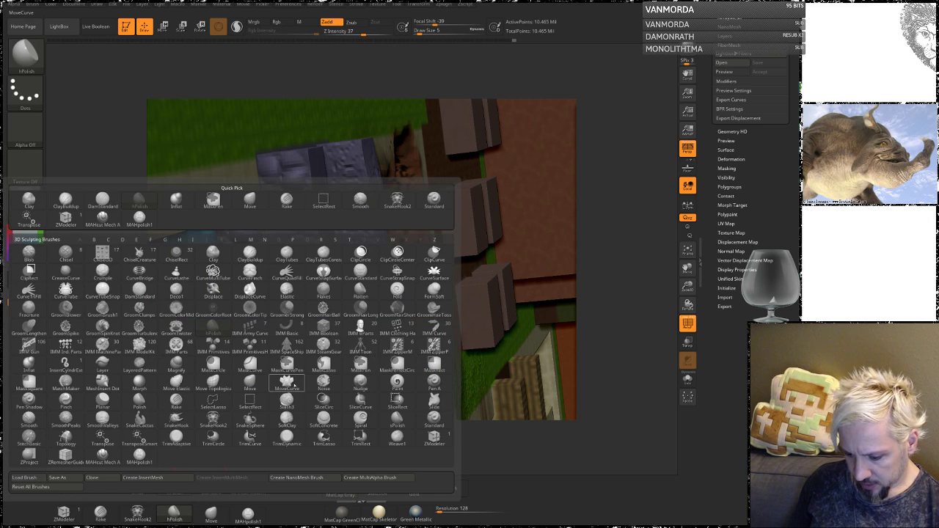
{"action": "key", "text": "t"}
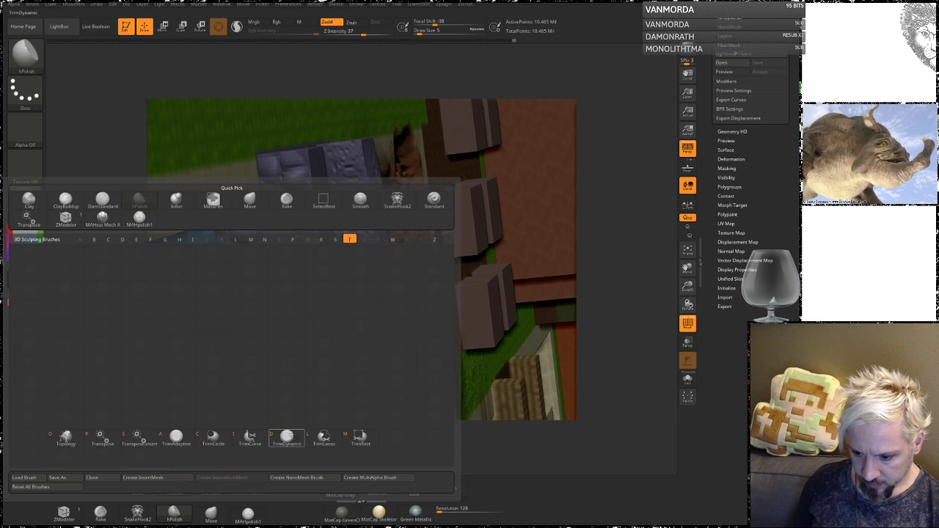
{"action": "left_click", "coordinate": [286, 436]}
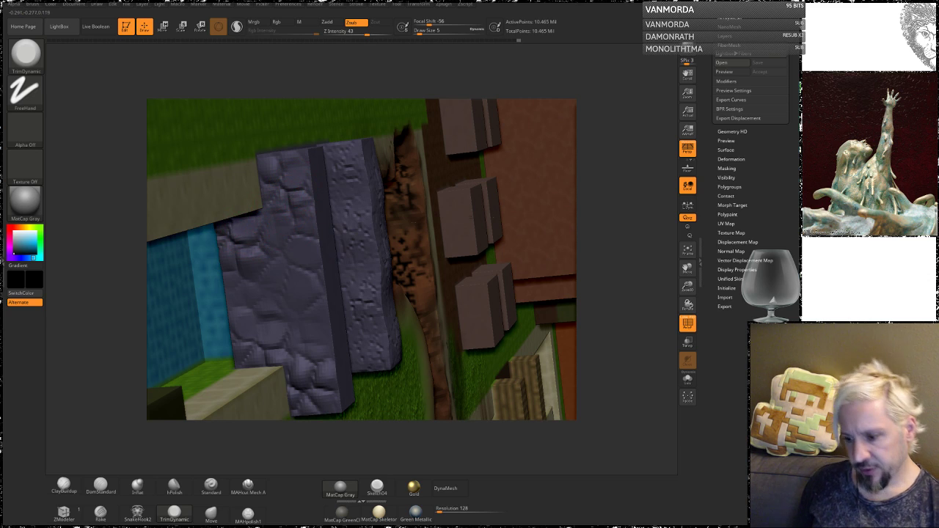
Stamp rounded stone shapes with the Standard brush along the whole top of the smooth bridge wall.
{"action": "left_click_drag", "start_coordinate": [620, 270], "coordinate": [605, 256]}
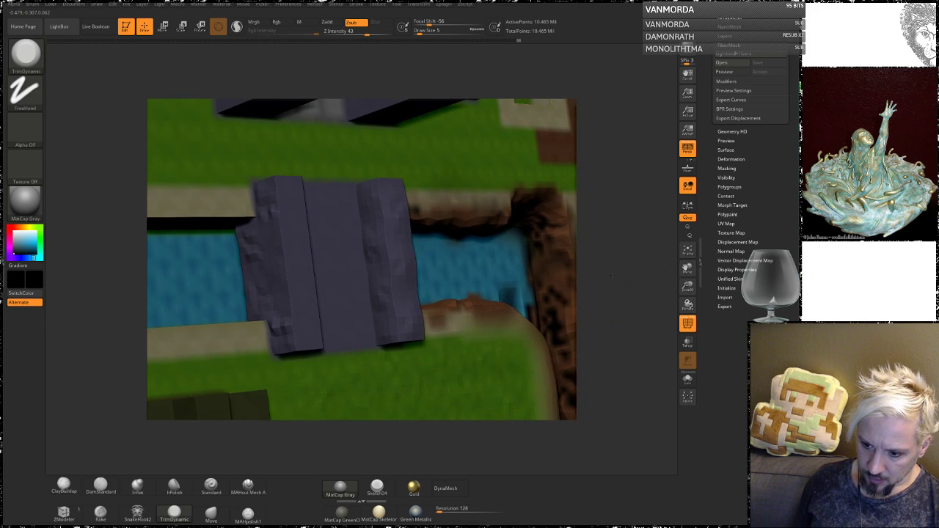
{"action": "left_click", "coordinate": [210, 485]}
{"action": "mouse_move", "coordinate": [89, 332]}
{"action": "left_mouse_down", "text": "shift"}
{"action": "mouse_move", "coordinate": [96, 237]}
{"action": "mouse_move", "coordinate": [134, 236]}
{"action": "mouse_move", "coordinate": [136, 256]}
{"action": "left_mouse_up", "text": "shift"}
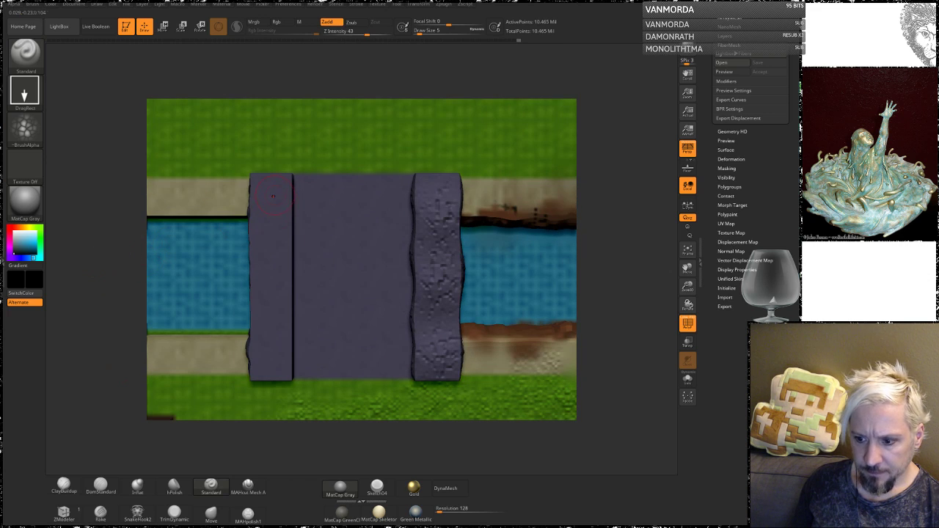
{"action": "left_click_drag", "start_coordinate": [273, 197], "coordinate": [287, 243]}
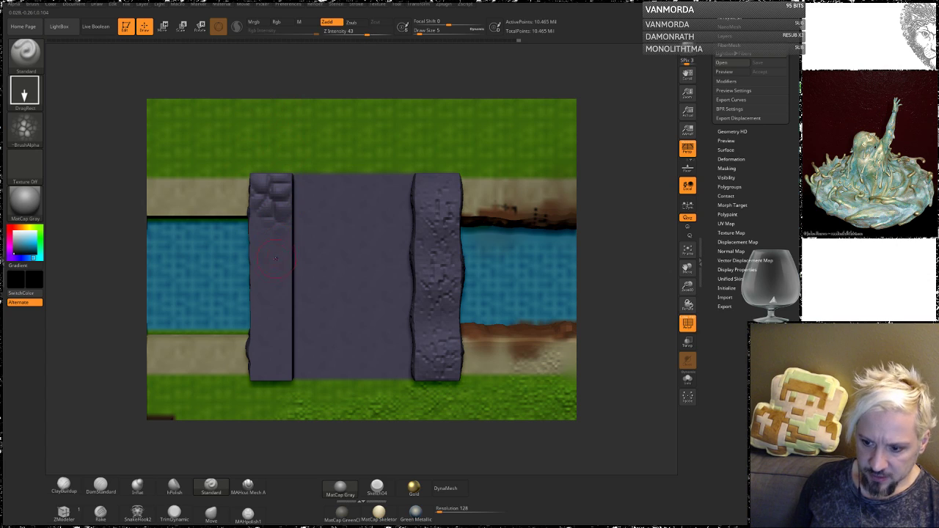
{"action": "mouse_move", "coordinate": [268, 251]}
{"action": "left_mouse_down"}
{"action": "mouse_move", "coordinate": [276, 331]}
{"action": "mouse_move", "coordinate": [302, 397]}
{"action": "left_mouse_up"}
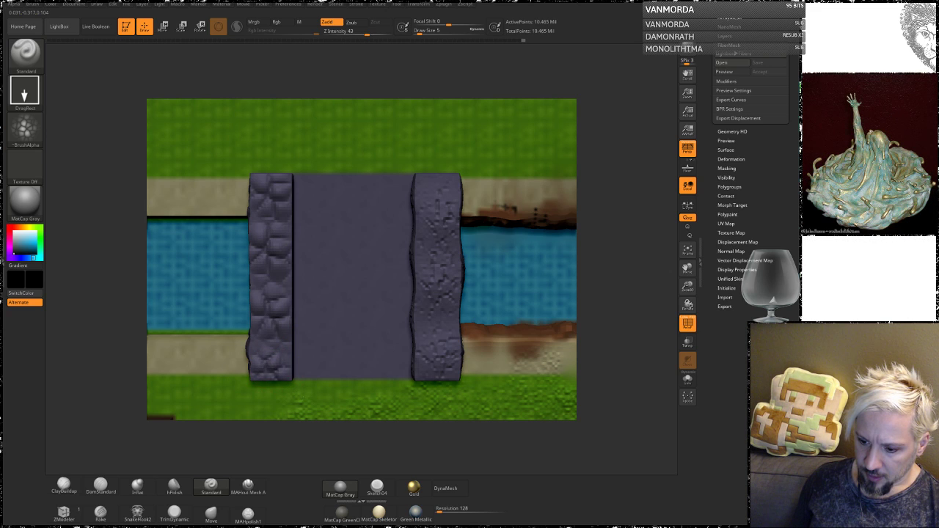
Stamp the rounded stone shapes down the inner side and the end face of the same bridge wall.
{"action": "left_click_drag", "start_coordinate": [120, 294], "coordinate": [107, 298]}
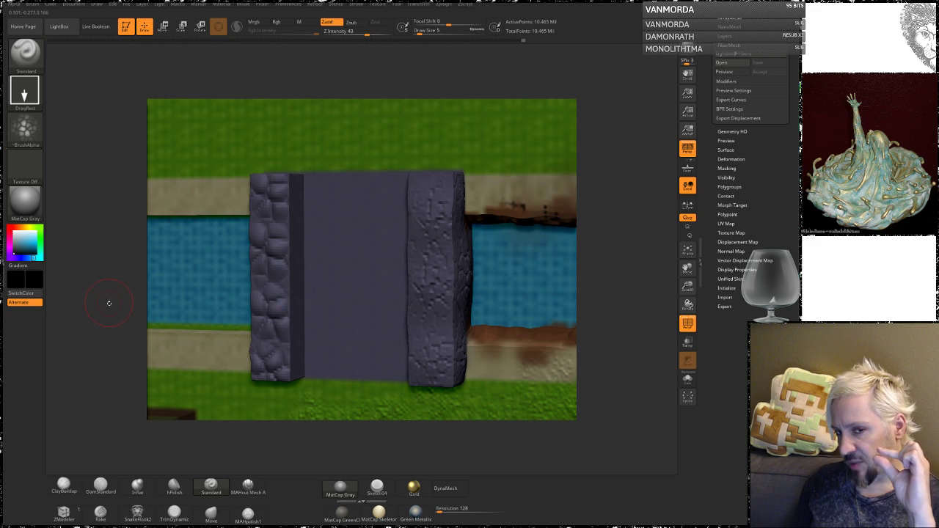
{"action": "left_click_drag", "start_coordinate": [123, 287], "coordinate": [110, 297]}
{"action": "mouse_move", "coordinate": [305, 217]}
{"action": "left_mouse_down"}
{"action": "mouse_move", "coordinate": [307, 248]}
{"action": "mouse_move", "coordinate": [321, 270]}
{"action": "mouse_move", "coordinate": [300, 287]}
{"action": "mouse_move", "coordinate": [326, 323]}
{"action": "mouse_move", "coordinate": [317, 370]}
{"action": "left_mouse_up"}
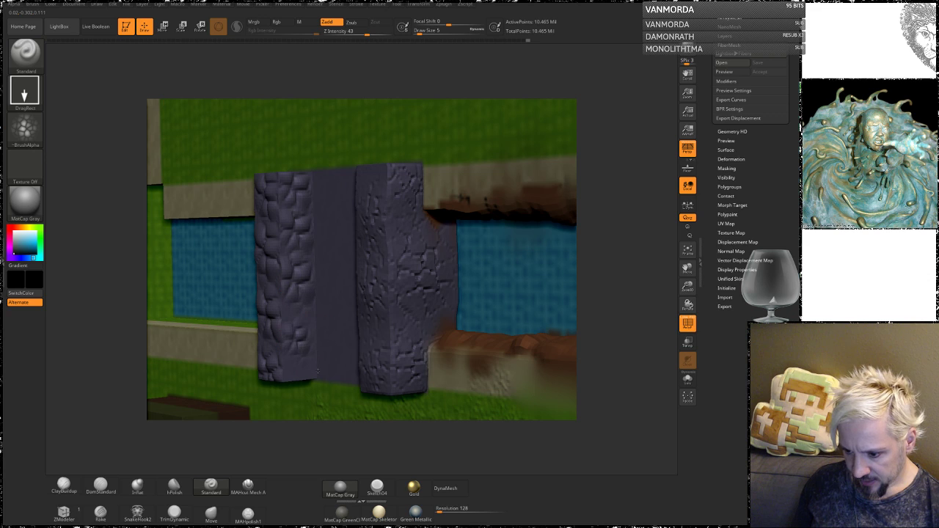
{"action": "left_click_drag", "start_coordinate": [636, 288], "coordinate": [532, 220]}
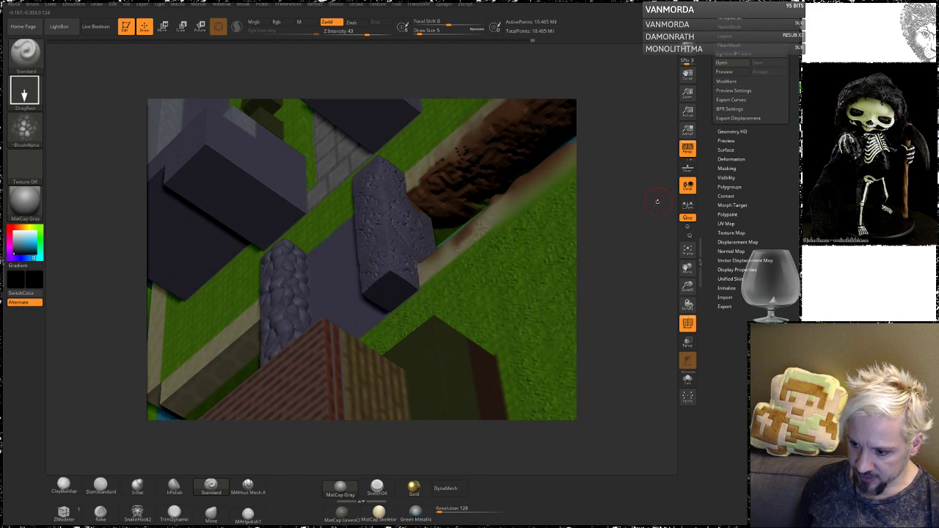
{"action": "left_click_drag", "start_coordinate": [658, 200], "coordinate": [665, 233]}
{"action": "left_click_drag", "start_coordinate": [293, 379], "coordinate": [315, 407]}
Flatten the stones on the inner side of the bridge wall with the hPolish brush at draw size 5.
{"action": "left_click_drag", "start_coordinate": [601, 230], "coordinate": [513, 323]}
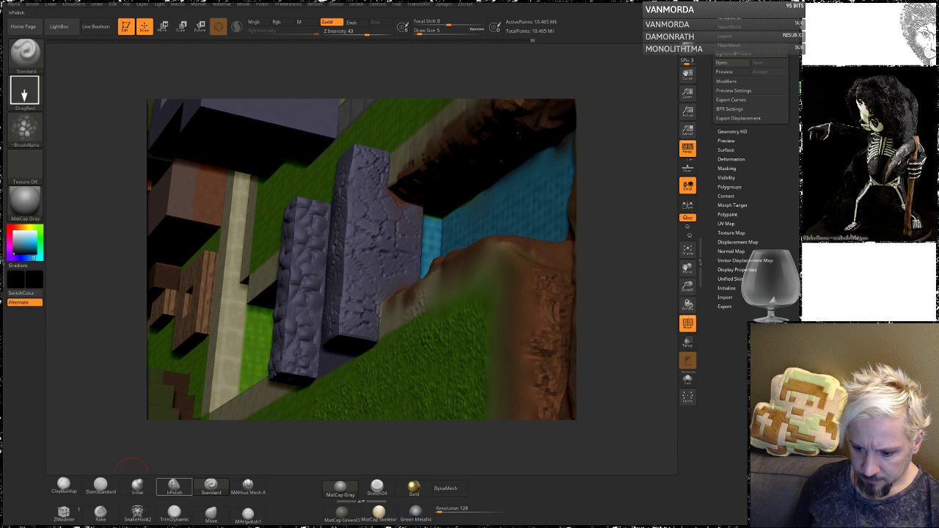
{"action": "left_click", "coordinate": [173, 487]}
{"action": "key", "text": "space"}
{"action": "left_click", "coordinate": [308, 290]}
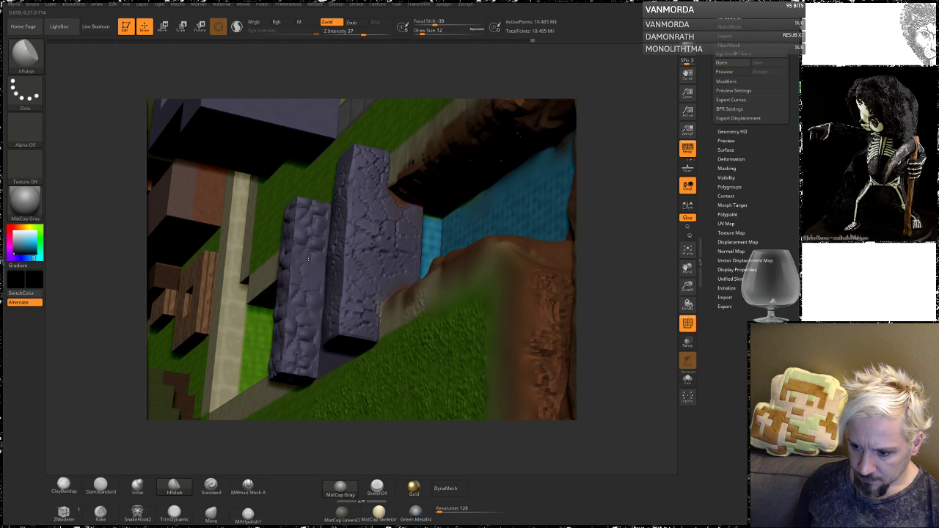
{"action": "key", "text": "ctrl"}
{"action": "key", "text": "ctrl+z"}
{"action": "key", "text": "space"}
{"action": "left_click_drag", "start_coordinate": [312, 253], "coordinate": [307, 253]}
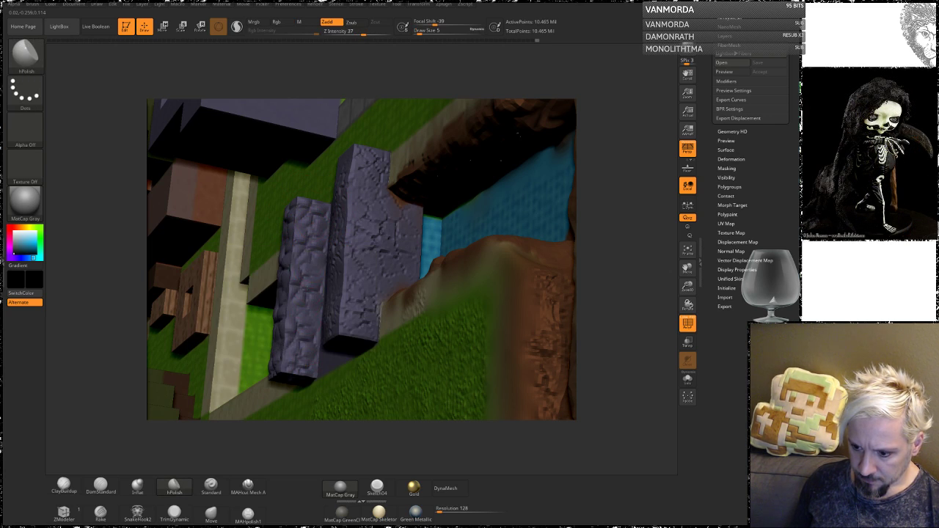
View the bridge from straight above and import MOSAIK05.psd as the Standard brush's alpha.
{"action": "left_click_drag", "start_coordinate": [506, 82], "coordinate": [599, 198]}
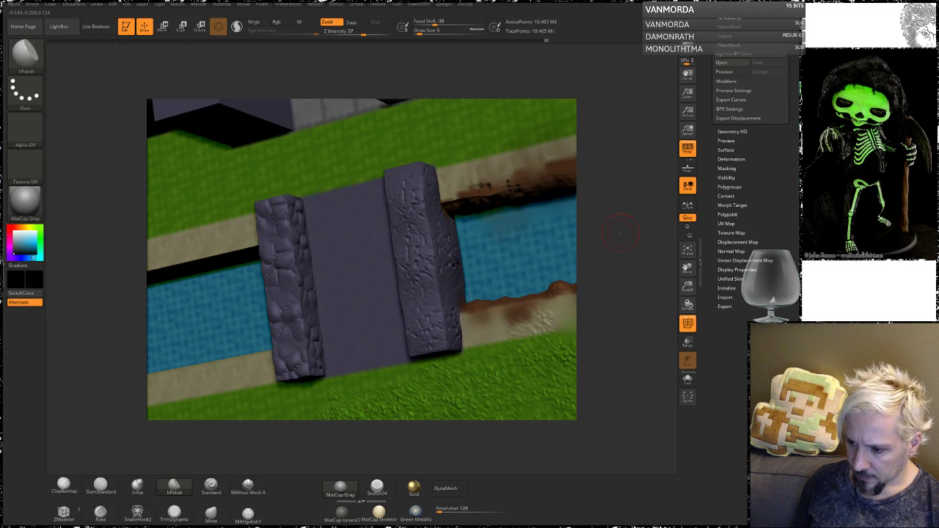
{"action": "left_click_drag", "start_coordinate": [613, 290], "coordinate": [624, 272]}
{"action": "left_click_drag", "start_coordinate": [616, 313], "coordinate": [602, 221]}
{"action": "left_click_drag", "start_coordinate": [624, 276], "coordinate": [618, 274], "text": "shift"}
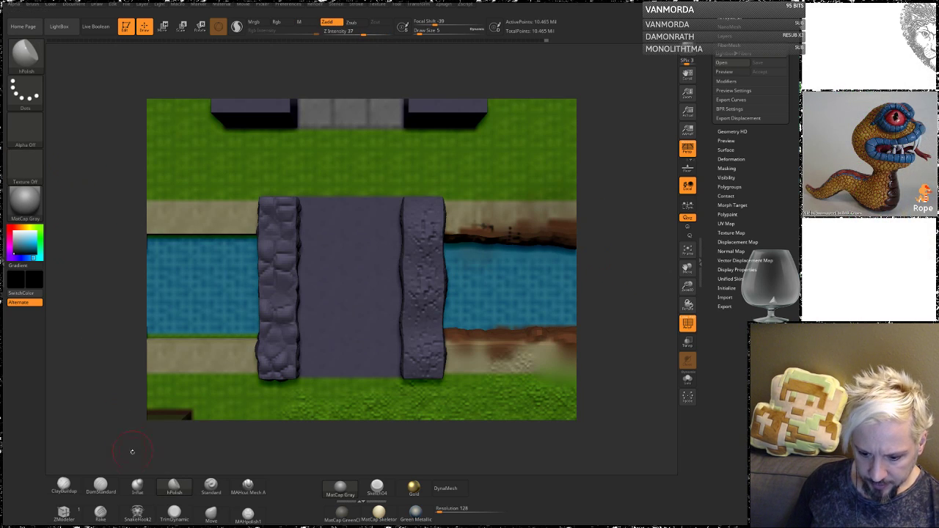
{"action": "left_click", "coordinate": [208, 487]}
{"action": "left_click", "coordinate": [26, 128]}
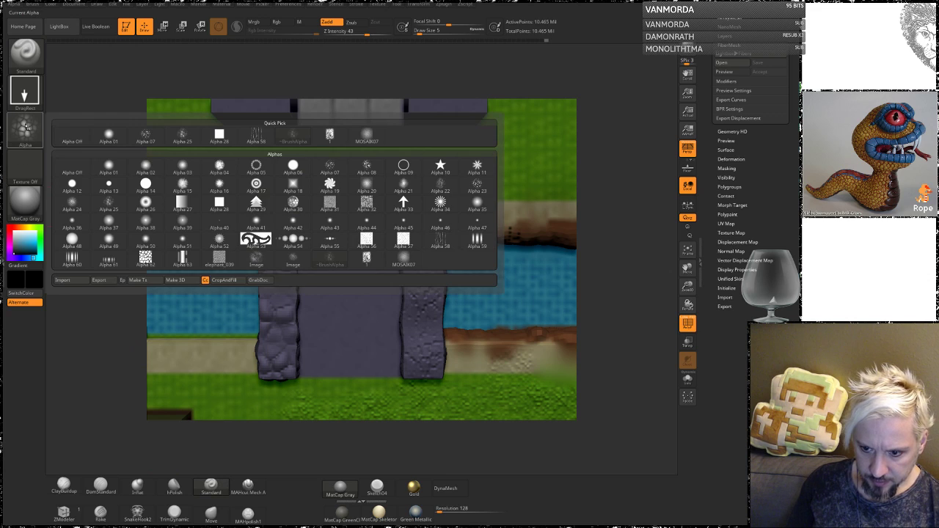
{"action": "left_click", "coordinate": [63, 280]}
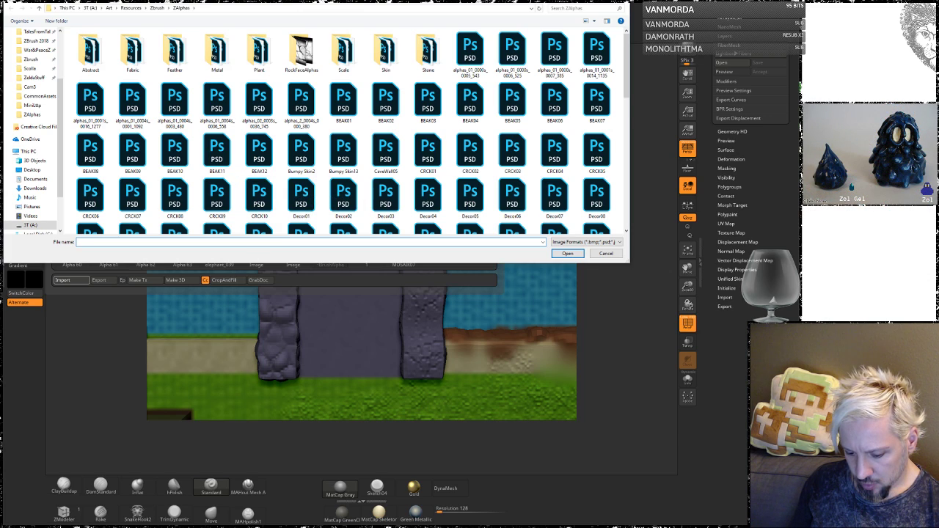
{"action": "type", "text": "mo"}
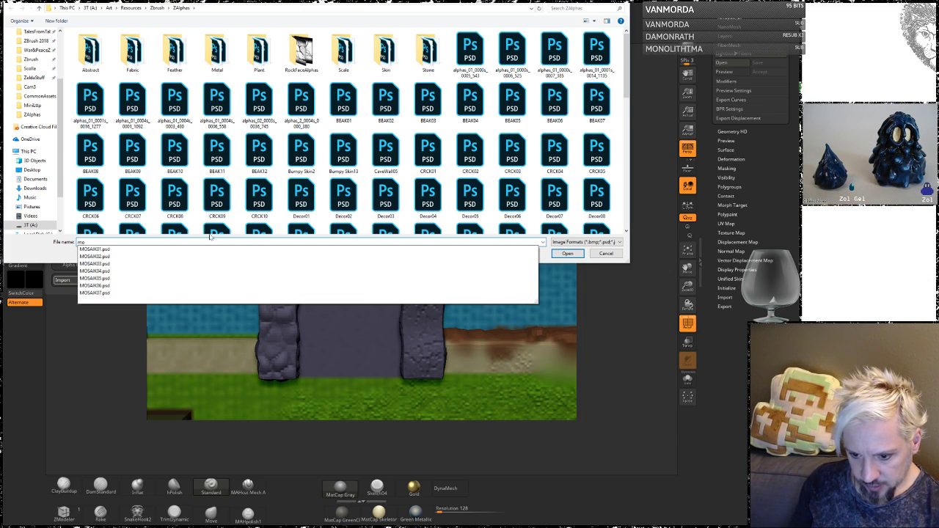
{"action": "left_click", "coordinate": [96, 279]}
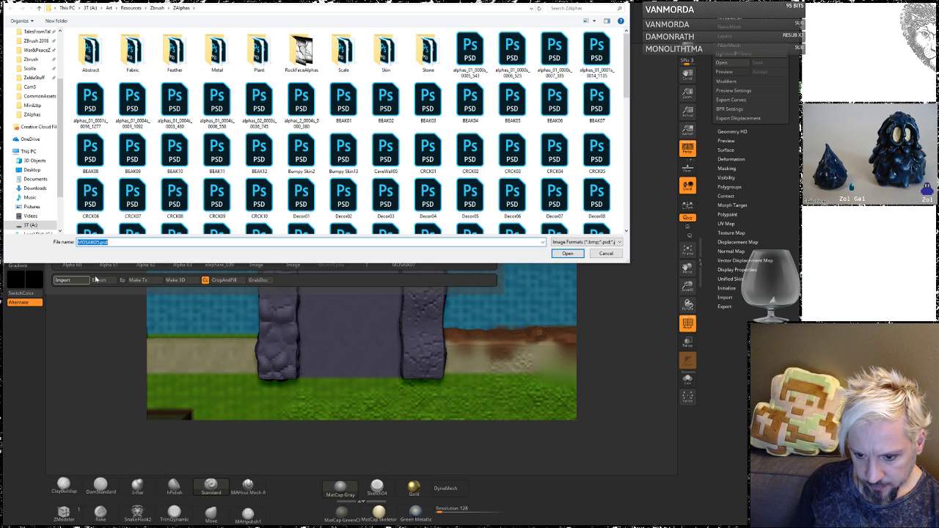
{"action": "key", "text": "Return"}
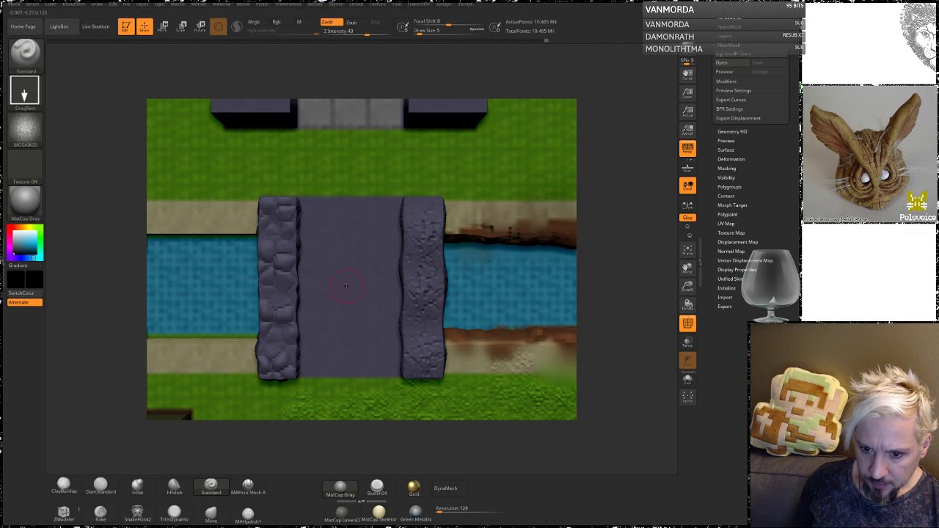
Try stamping the MOSAIK05 alpha on the flat bridge deck between the two walls, and undo the stamp.
{"action": "left_click_drag", "start_coordinate": [323, 269], "coordinate": [335, 341]}
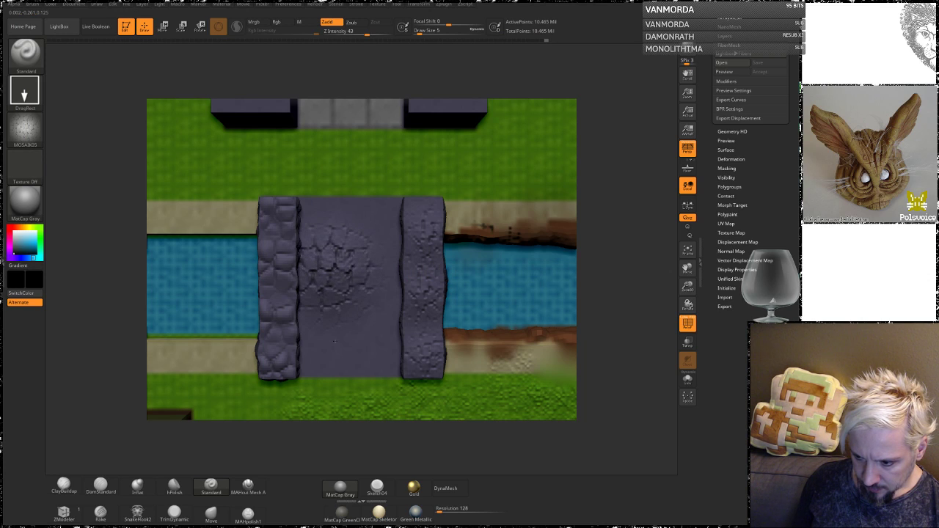
{"action": "key", "text": "ctrl+z"}
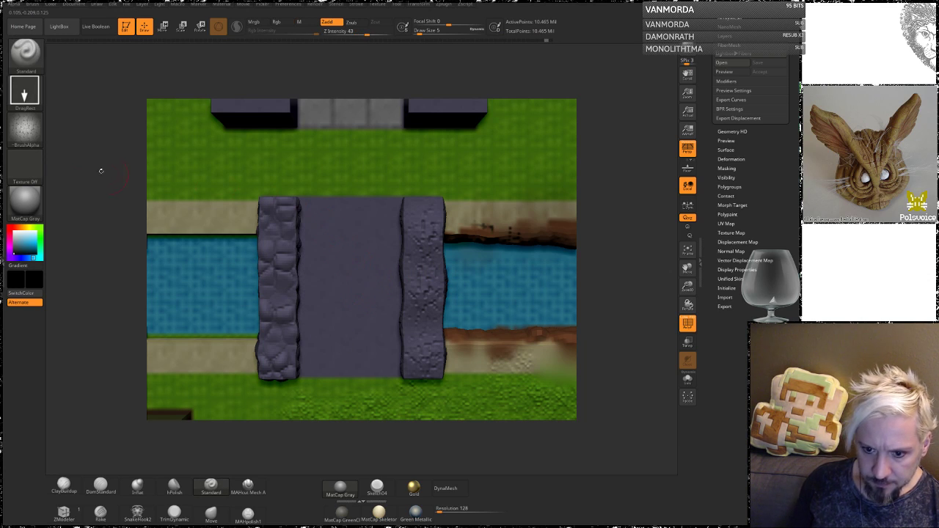
{"action": "mouse_move", "coordinate": [28, 137]}
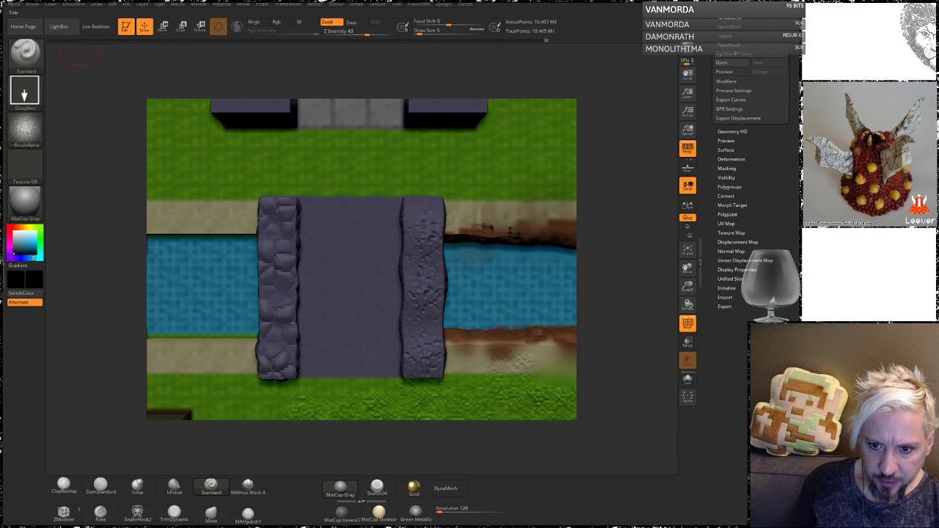
{"action": "left_click", "coordinate": [34, 5]}
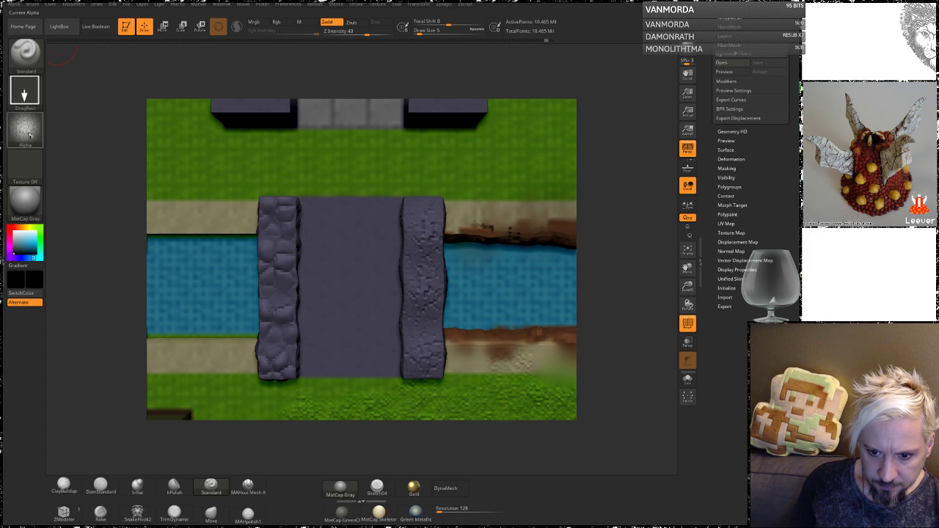
{"action": "mouse_move", "coordinate": [31, 139]}
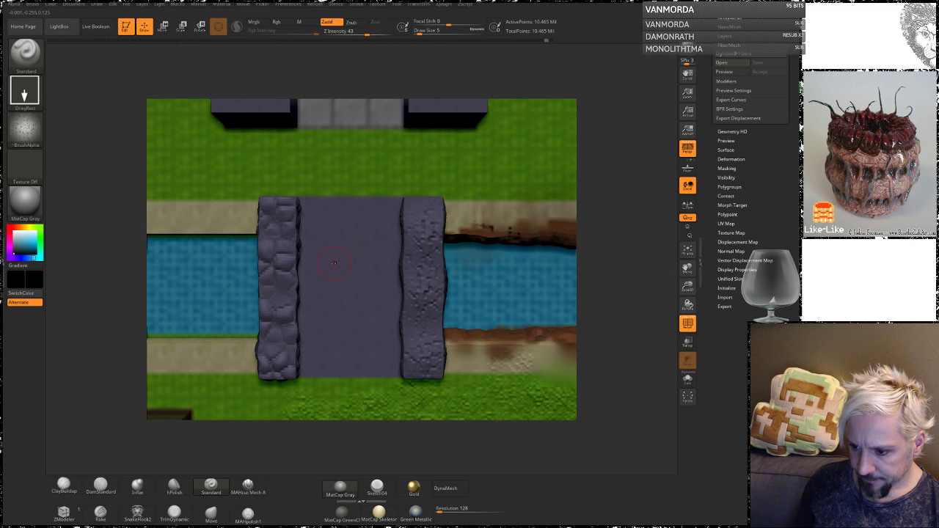
{"action": "left_click_drag", "start_coordinate": [330, 276], "coordinate": [342, 330]}
{"action": "key", "text": "ctrl+z"}
{"action": "left_click_drag", "start_coordinate": [355, 294], "coordinate": [378, 444]}
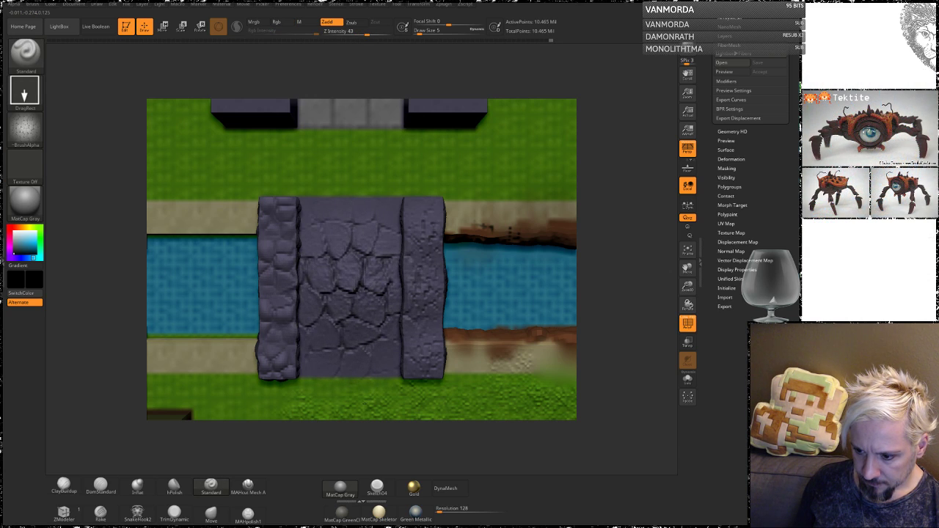
{"action": "key", "text": "ctrl+z"}
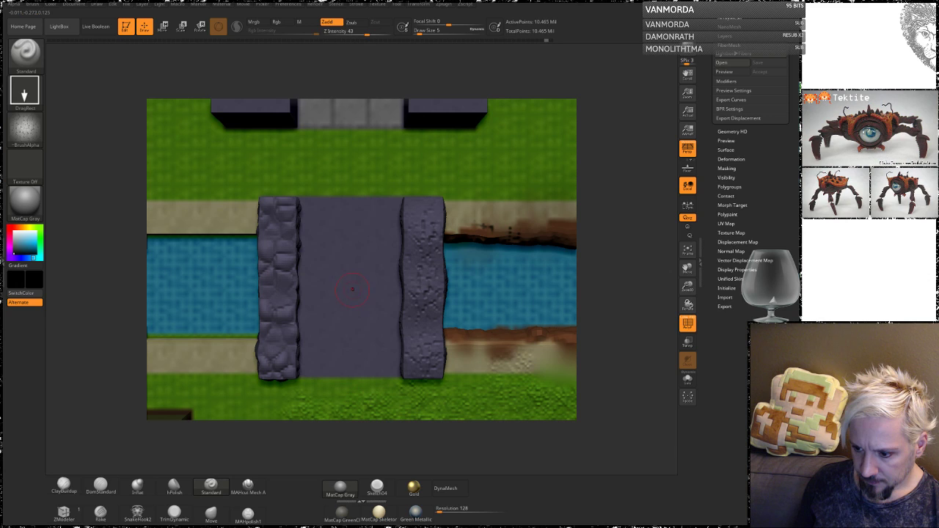
Stamp the MOSAIK05 stone pattern over the whole bridge deck between the two walls.
{"action": "left_click_drag", "start_coordinate": [349, 288], "coordinate": [389, 402]}
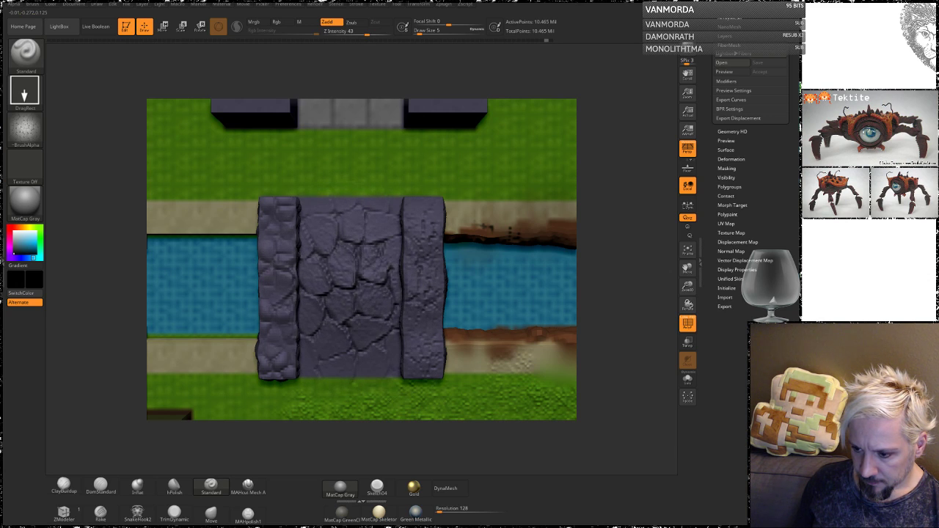
{"action": "left_click_drag", "start_coordinate": [641, 324], "coordinate": [623, 219]}
{"action": "left_click_drag", "start_coordinate": [623, 261], "coordinate": [630, 289]}
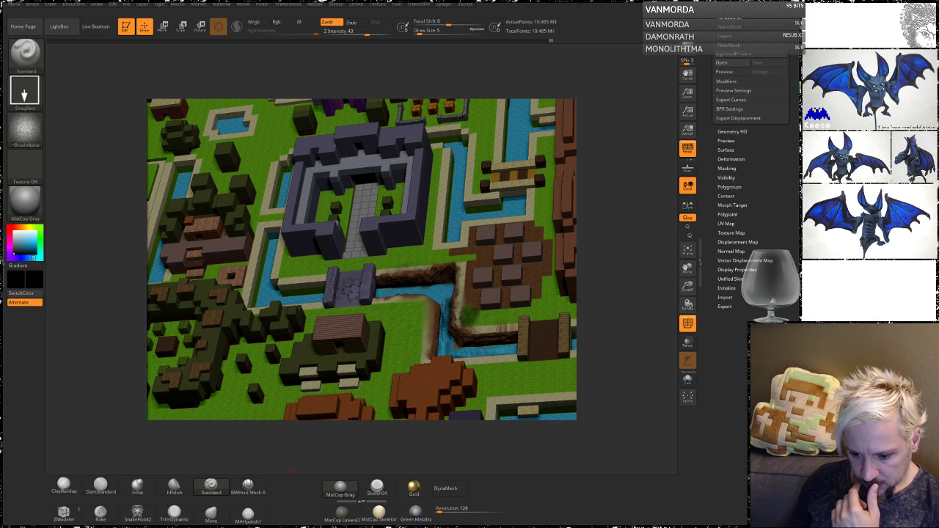
Switch to the web browser to examine the lightworld_large.gif map around the castle bridge, and return to ZBrush.
{"action": "left_click", "coordinate": [48, 501]}
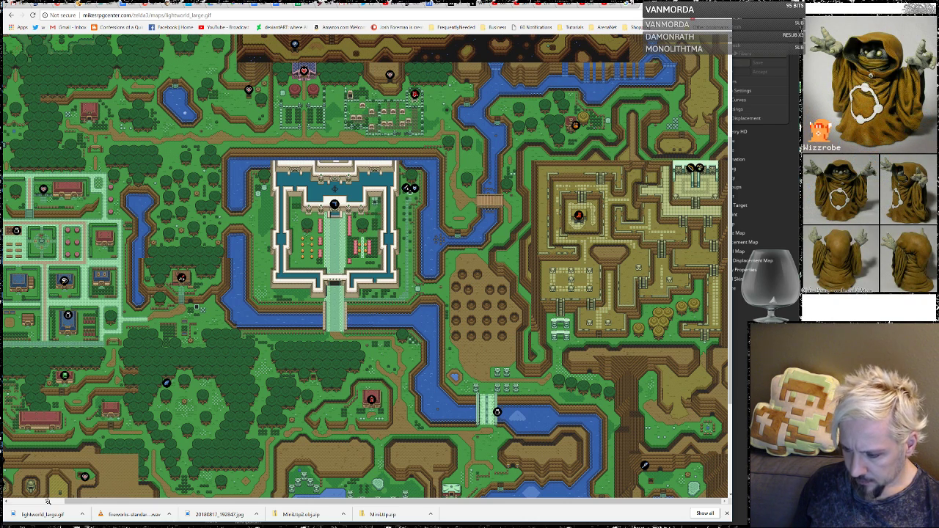
{"action": "left_click", "coordinate": [772, 190]}
{"action": "mouse_move", "coordinate": [730, 369]}
{"action": "left_mouse_down"}
{"action": "mouse_move", "coordinate": [741, 402]}
{"action": "mouse_move", "coordinate": [727, 355]}
{"action": "left_mouse_up"}
{"action": "mouse_move", "coordinate": [616, 255]}
{"action": "left_mouse_down"}
{"action": "mouse_move", "coordinate": [624, 331]}
{"action": "mouse_move", "coordinate": [619, 273]}
{"action": "mouse_move", "coordinate": [611, 274]}
{"action": "left_mouse_up"}
Set up the ClayBuildup brush with Zadd enabled and sample a brown from the riverbank as the paint colour.
{"action": "left_click", "coordinate": [64, 486]}
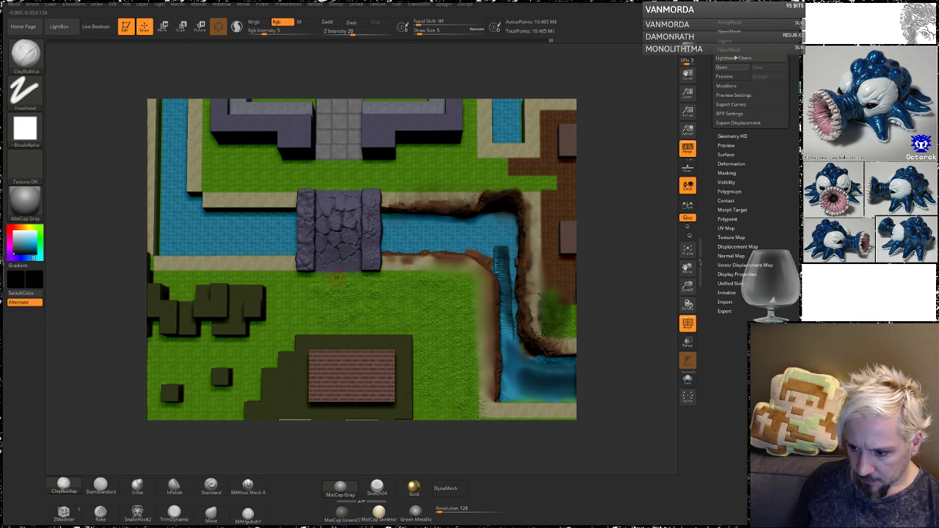
{"action": "left_click", "coordinate": [327, 21]}
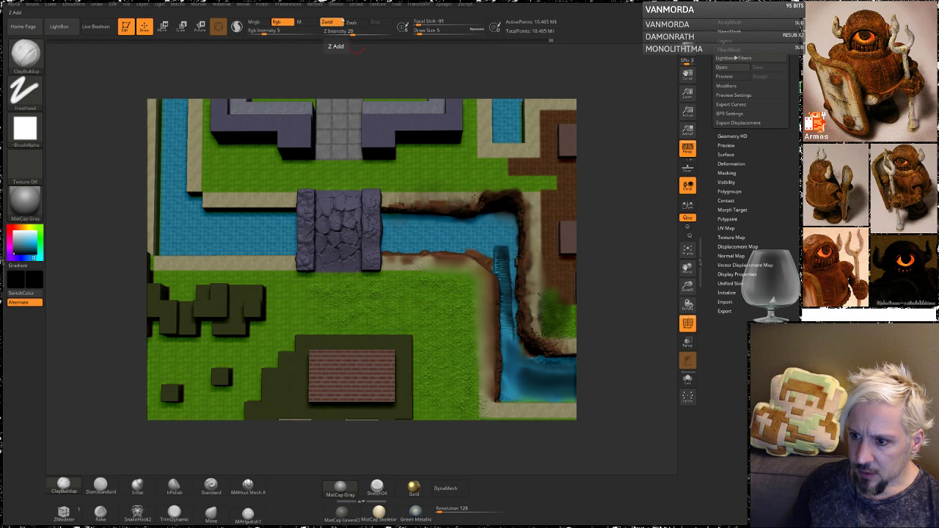
{"action": "mouse_move", "coordinate": [335, 277]}
{"action": "left_mouse_down", "text": "ctrl"}
{"action": "mouse_move", "coordinate": [336, 304]}
{"action": "mouse_move", "coordinate": [384, 318]}
{"action": "mouse_move", "coordinate": [437, 317]}
{"action": "left_mouse_up", "text": "ctrl"}
{"action": "key", "text": "ctrl+z"}
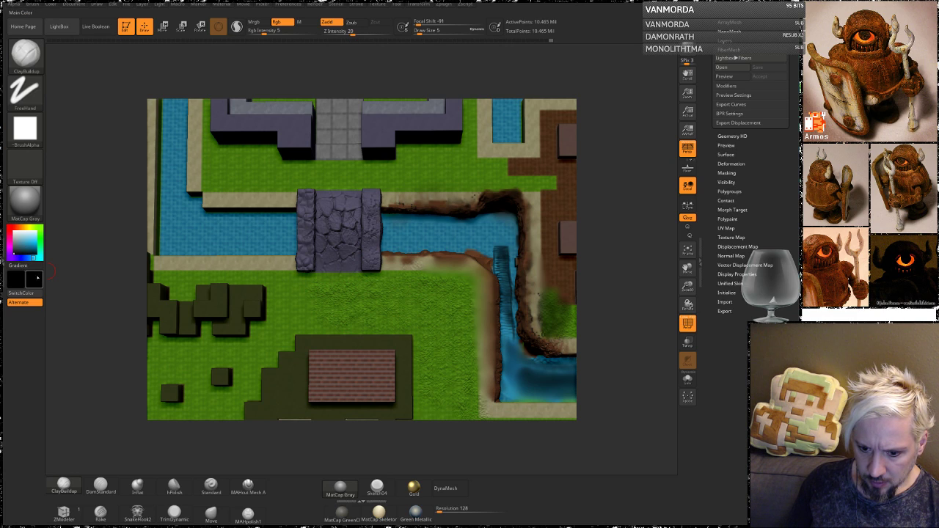
{"action": "left_click_drag", "start_coordinate": [51, 272], "coordinate": [482, 260]}
{"action": "mouse_move", "coordinate": [333, 275]}
{"action": "left_mouse_down"}
{"action": "mouse_move", "coordinate": [342, 307]}
{"action": "mouse_move", "coordinate": [394, 305]}
{"action": "left_mouse_up"}
{"action": "key", "text": "ctrl+z"}
{"action": "mouse_move", "coordinate": [16, 278]}
{"action": "left_mouse_down"}
{"action": "mouse_move", "coordinate": [103, 290]}
{"action": "mouse_move", "coordinate": [443, 258]}
{"action": "mouse_move", "coordinate": [482, 263]}
{"action": "left_mouse_up"}
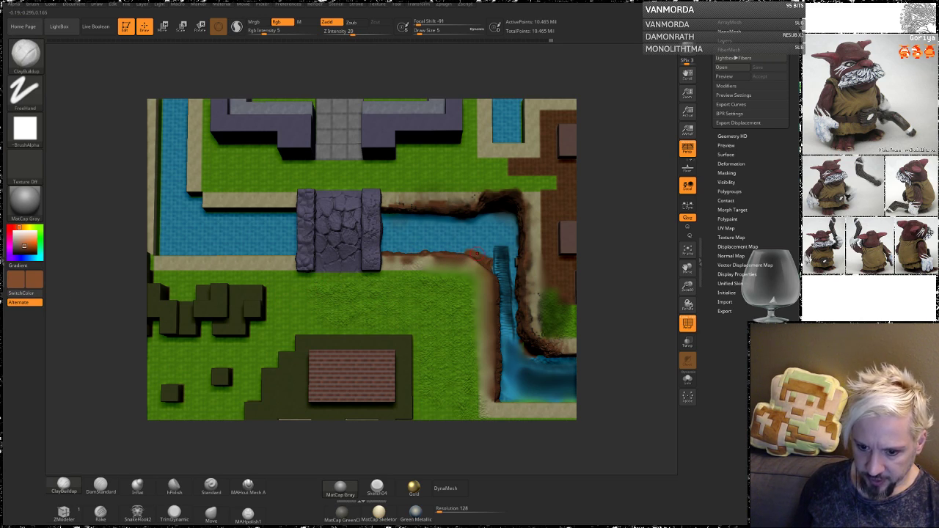
Paint a curving brown path from the bridge's end past the brick-roofed house at draw size 11, widening it at the bridge.
{"action": "key", "text": "space"}
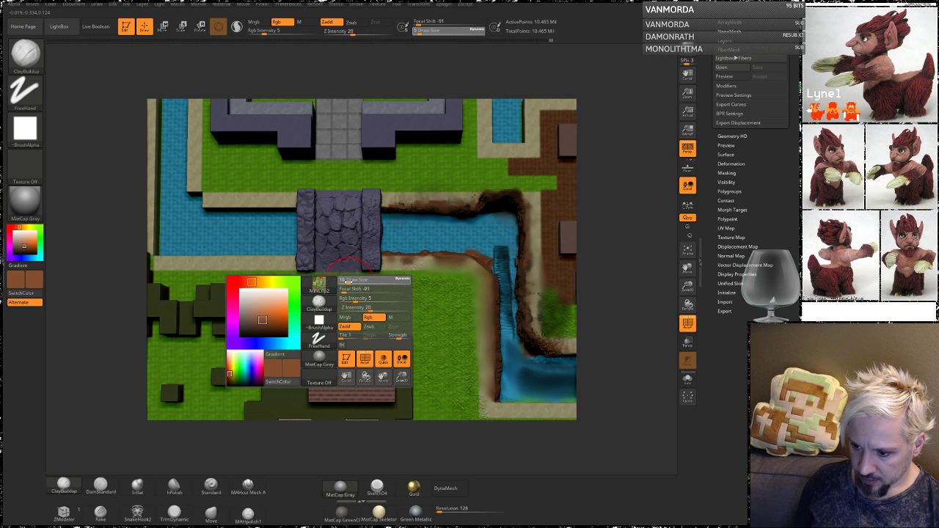
{"action": "mouse_move", "coordinate": [347, 282]}
{"action": "left_mouse_down"}
{"action": "mouse_move", "coordinate": [346, 300]}
{"action": "mouse_move", "coordinate": [435, 319]}
{"action": "mouse_move", "coordinate": [446, 416]}
{"action": "left_mouse_up"}
{"action": "left_click_drag", "start_coordinate": [603, 276], "coordinate": [585, 197], "text": "alt"}
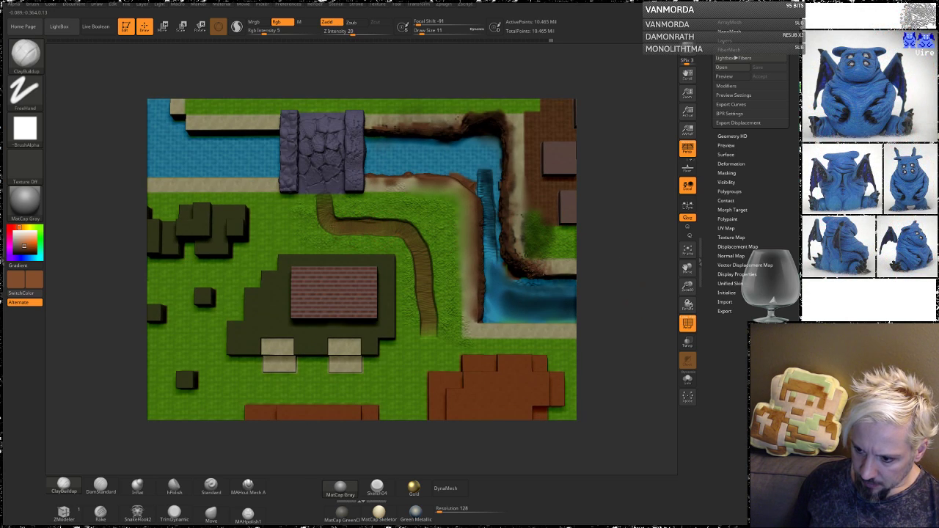
{"action": "mouse_move", "coordinate": [311, 196]}
{"action": "left_mouse_down"}
{"action": "mouse_move", "coordinate": [314, 233]}
{"action": "mouse_move", "coordinate": [347, 215]}
{"action": "mouse_move", "coordinate": [332, 218]}
{"action": "left_mouse_up"}
Smooth the brown path along its whole length with Zadd enabled on the Smooth brush.
{"action": "key", "text": "shift"}
{"action": "key", "text": "shift"}
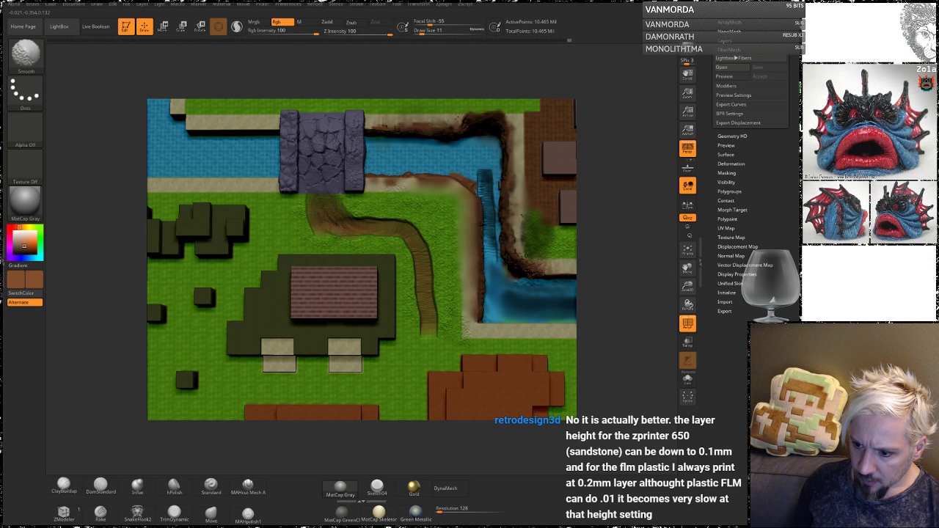
{"action": "left_click", "coordinate": [330, 23], "text": "shift"}
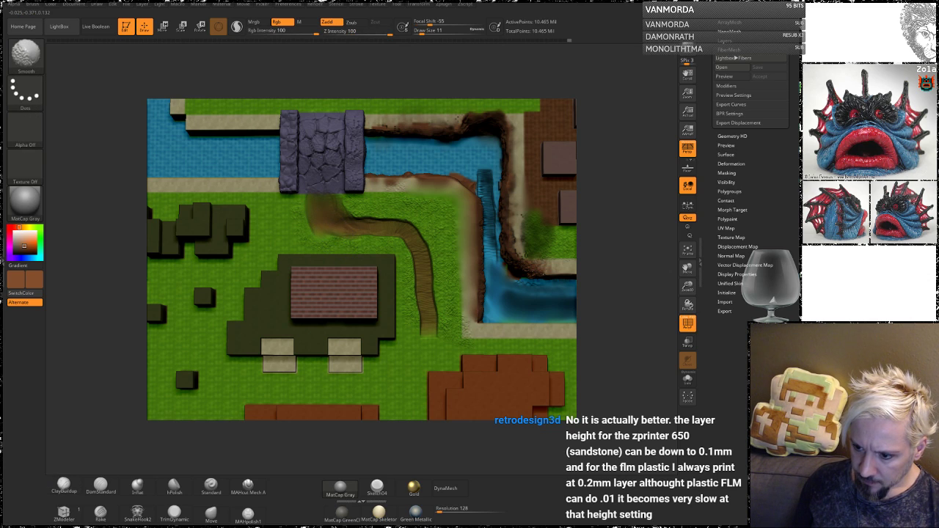
{"action": "mouse_move", "coordinate": [365, 226]}
{"action": "left_mouse_down", "text": "shift"}
{"action": "mouse_move", "coordinate": [415, 239]}
{"action": "mouse_move", "coordinate": [431, 311]}
{"action": "left_mouse_up", "text": "shift"}
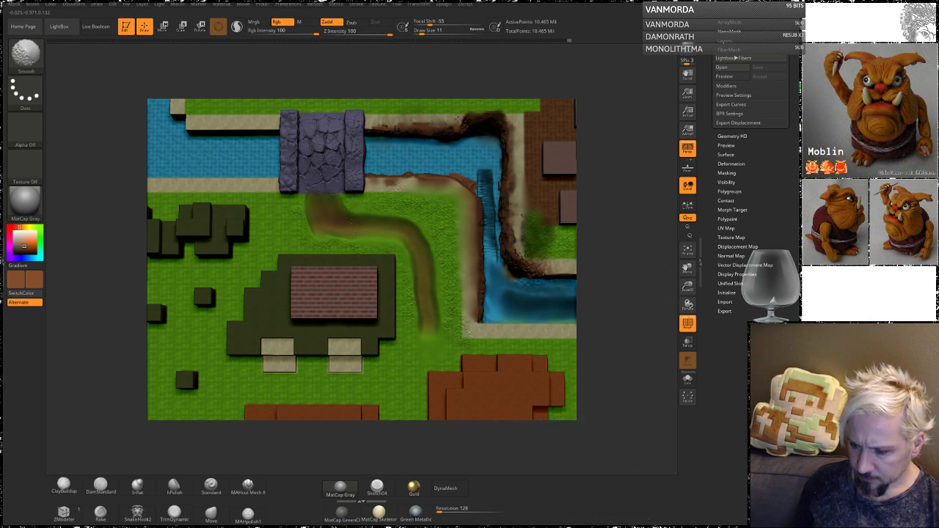
Build up a wider second layer of brown clay along the path and smooth its ridges.
{"action": "left_click_drag", "start_coordinate": [607, 250], "coordinate": [564, 315]}
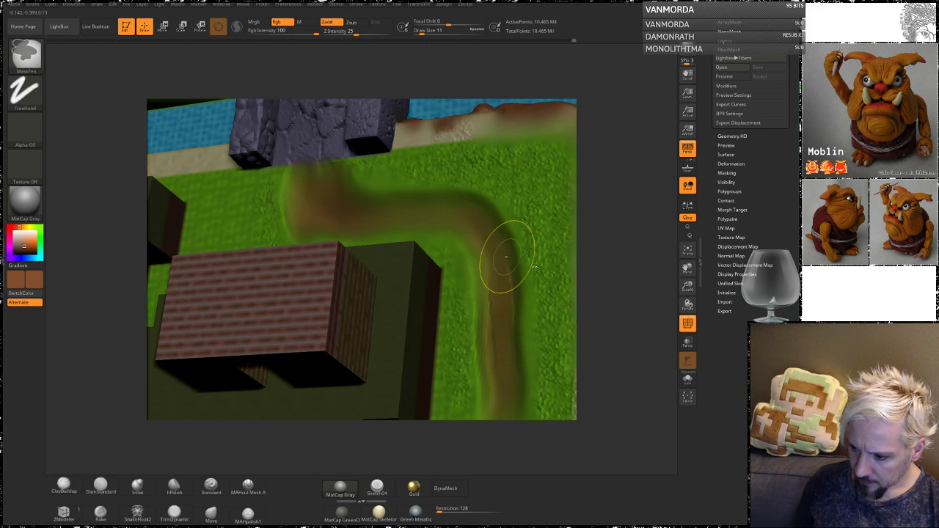
{"action": "left_click_drag", "start_coordinate": [629, 283], "coordinate": [635, 283], "text": "shift"}
{"action": "mouse_move", "coordinate": [522, 359]}
{"action": "left_mouse_down"}
{"action": "mouse_move", "coordinate": [503, 268]}
{"action": "mouse_move", "coordinate": [484, 223]}
{"action": "mouse_move", "coordinate": [453, 193]}
{"action": "mouse_move", "coordinate": [355, 178]}
{"action": "mouse_move", "coordinate": [283, 189]}
{"action": "mouse_move", "coordinate": [289, 154]}
{"action": "left_mouse_up"}
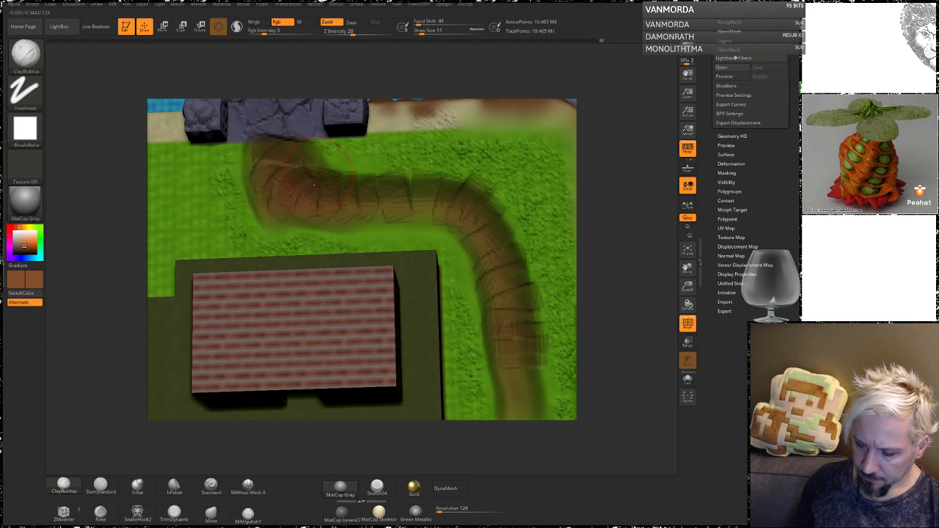
{"action": "mouse_move", "coordinate": [316, 204]}
{"action": "left_mouse_down", "text": "shift"}
{"action": "mouse_move", "coordinate": [382, 208]}
{"action": "mouse_move", "coordinate": [536, 310]}
{"action": "mouse_move", "coordinate": [459, 218]}
{"action": "left_mouse_up", "text": "shift"}
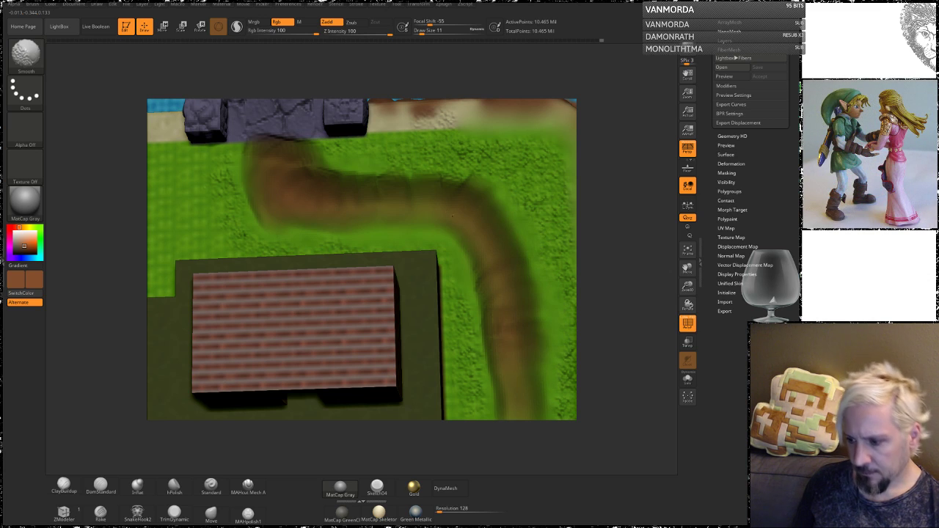
Sample the grass green and paint it over the tan riverbank strip between the path and the river.
{"action": "left_click_drag", "start_coordinate": [657, 279], "coordinate": [642, 209], "text": "alt"}
{"action": "left_click_drag", "start_coordinate": [610, 267], "coordinate": [502, 330], "text": "alt"}
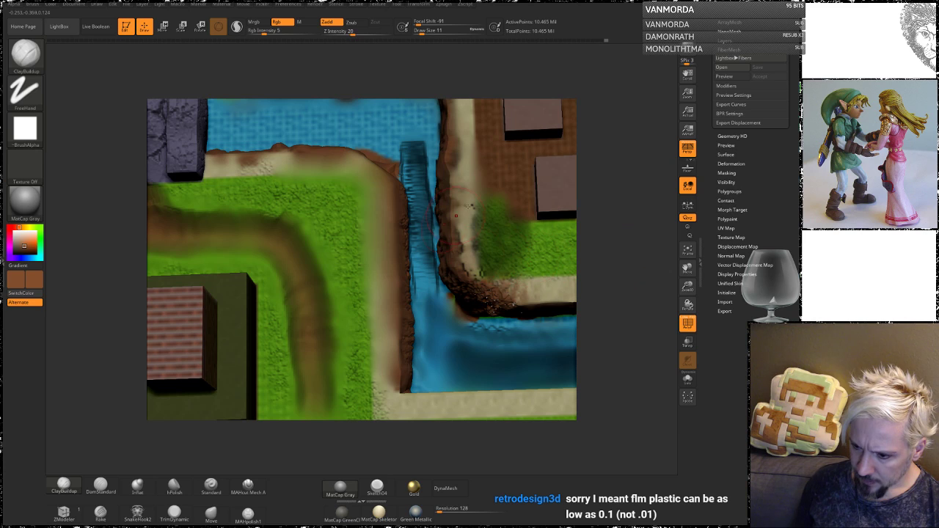
{"action": "right_click", "coordinate": [348, 212]}
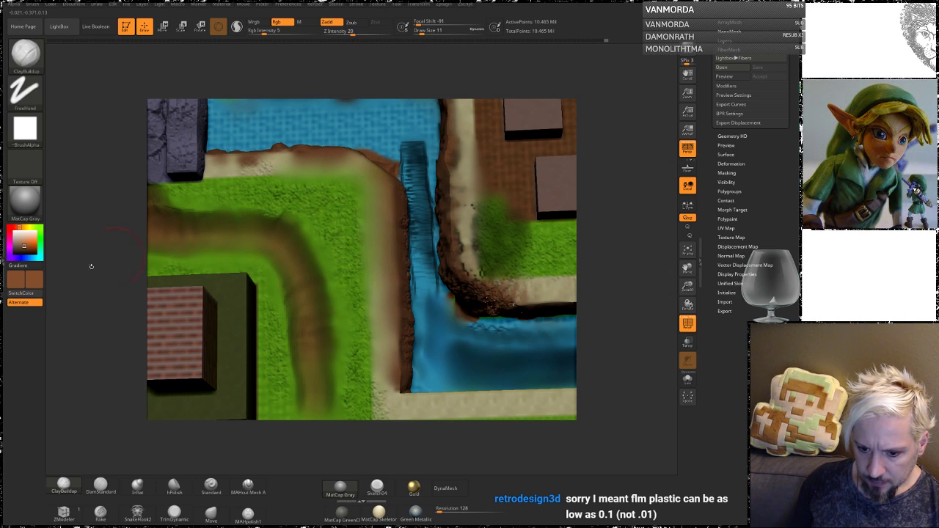
{"action": "left_click_drag", "start_coordinate": [36, 287], "coordinate": [331, 208]}
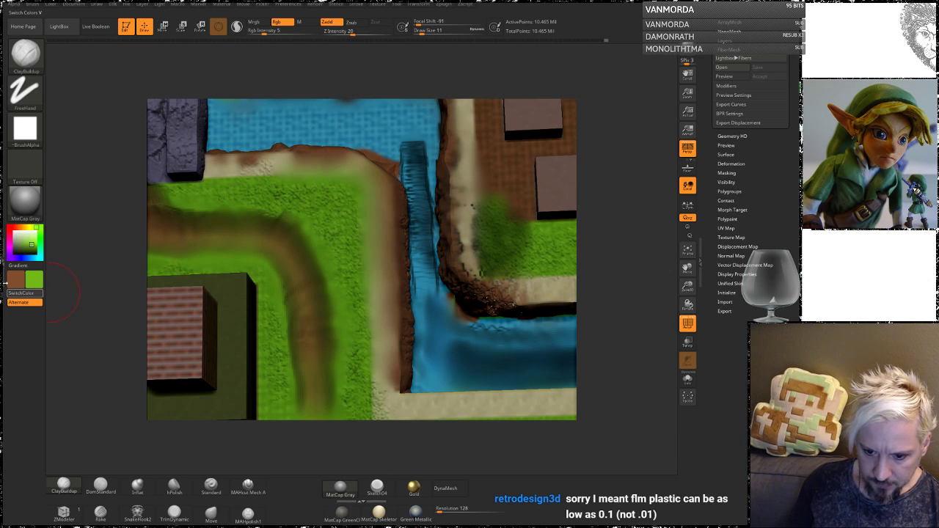
{"action": "mouse_move", "coordinate": [19, 279]}
{"action": "left_mouse_down"}
{"action": "mouse_move", "coordinate": [320, 209]}
{"action": "mouse_move", "coordinate": [367, 229]}
{"action": "left_mouse_up"}
{"action": "mouse_move", "coordinate": [370, 193]}
{"action": "left_mouse_down"}
{"action": "mouse_move", "coordinate": [379, 255]}
{"action": "mouse_move", "coordinate": [388, 257]}
{"action": "mouse_move", "coordinate": [382, 327]}
{"action": "left_mouse_up"}
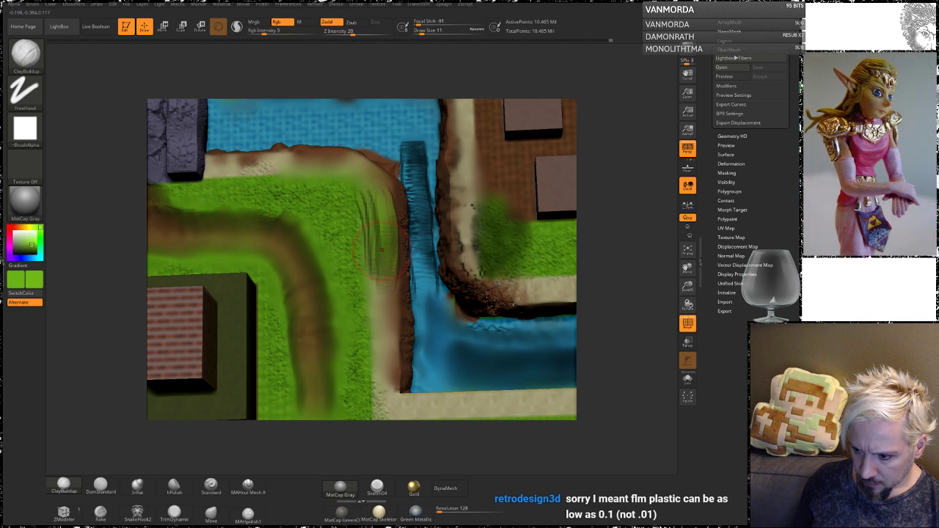
{"action": "left_click_drag", "start_coordinate": [384, 286], "coordinate": [385, 343]}
{"action": "left_click_drag", "start_coordinate": [386, 308], "coordinate": [381, 390]}
{"action": "left_click_drag", "start_coordinate": [367, 267], "coordinate": [372, 346]}
{"action": "left_click_drag", "start_coordinate": [367, 302], "coordinate": [369, 349]}
{"action": "left_click_drag", "start_coordinate": [365, 172], "coordinate": [336, 166]}
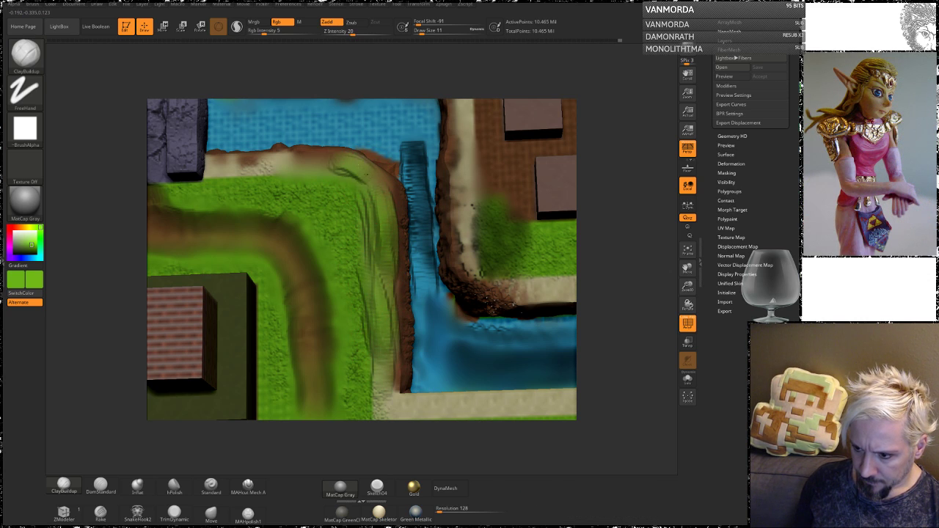
Extend the green along the bank towards the purple bridge and around the river's lower corner onto the tan strip.
{"action": "right_click_drag", "start_coordinate": [508, 174], "coordinate": [544, 188]}
{"action": "mouse_move", "coordinate": [327, 163]}
{"action": "left_mouse_down"}
{"action": "mouse_move", "coordinate": [217, 174]}
{"action": "mouse_move", "coordinate": [354, 177]}
{"action": "left_mouse_up"}
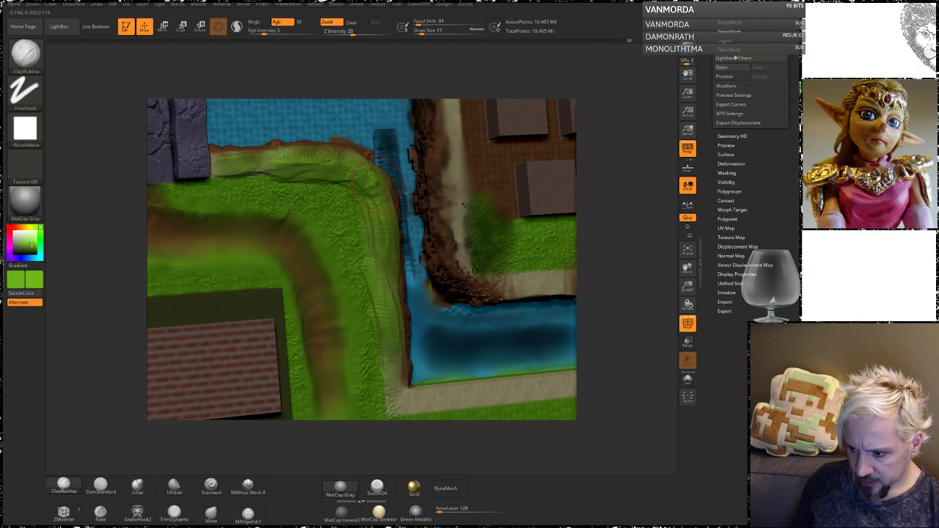
{"action": "left_click_drag", "start_coordinate": [608, 234], "coordinate": [544, 217]}
{"action": "mouse_move", "coordinate": [378, 278]}
{"action": "left_mouse_down"}
{"action": "mouse_move", "coordinate": [381, 381]}
{"action": "mouse_move", "coordinate": [389, 399]}
{"action": "mouse_move", "coordinate": [388, 378]}
{"action": "mouse_move", "coordinate": [396, 389]}
{"action": "left_mouse_up"}
{"action": "left_click_drag", "start_coordinate": [601, 285], "coordinate": [524, 242]}
{"action": "mouse_move", "coordinate": [353, 258]}
{"action": "left_mouse_down"}
{"action": "mouse_move", "coordinate": [363, 288]}
{"action": "mouse_move", "coordinate": [443, 276]}
{"action": "left_mouse_up"}
Smooth the green clay strokes along the riverbank from the lower corner up to the bridge.
{"action": "mouse_move", "coordinate": [378, 277]}
{"action": "left_mouse_down"}
{"action": "mouse_move", "coordinate": [340, 288]}
{"action": "mouse_move", "coordinate": [341, 220]}
{"action": "mouse_move", "coordinate": [369, 267]}
{"action": "mouse_move", "coordinate": [344, 158]}
{"action": "left_mouse_up"}
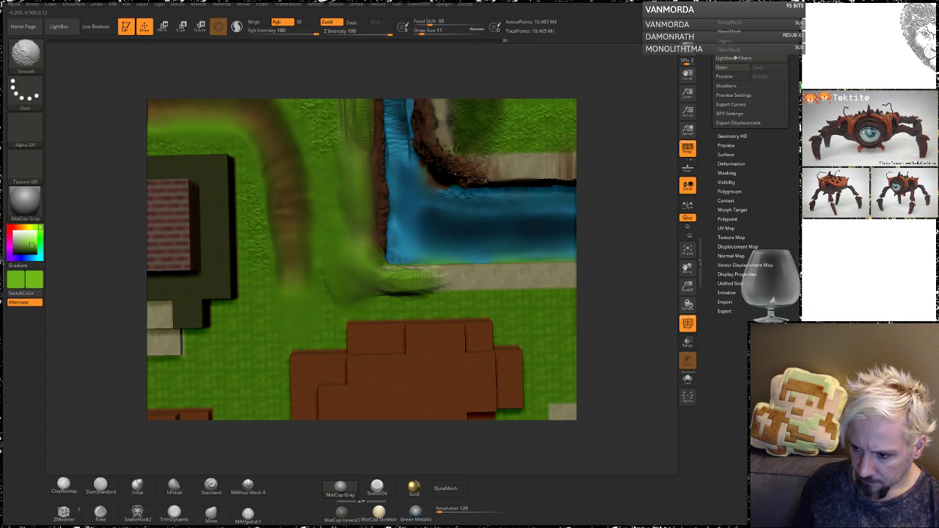
{"action": "left_click_drag", "start_coordinate": [608, 166], "coordinate": [603, 258], "text": "alt"}
{"action": "mouse_move", "coordinate": [343, 179]}
{"action": "left_mouse_down", "text": "shift"}
{"action": "mouse_move", "coordinate": [266, 142]}
{"action": "mouse_move", "coordinate": [231, 139]}
{"action": "left_mouse_up", "text": "shift"}
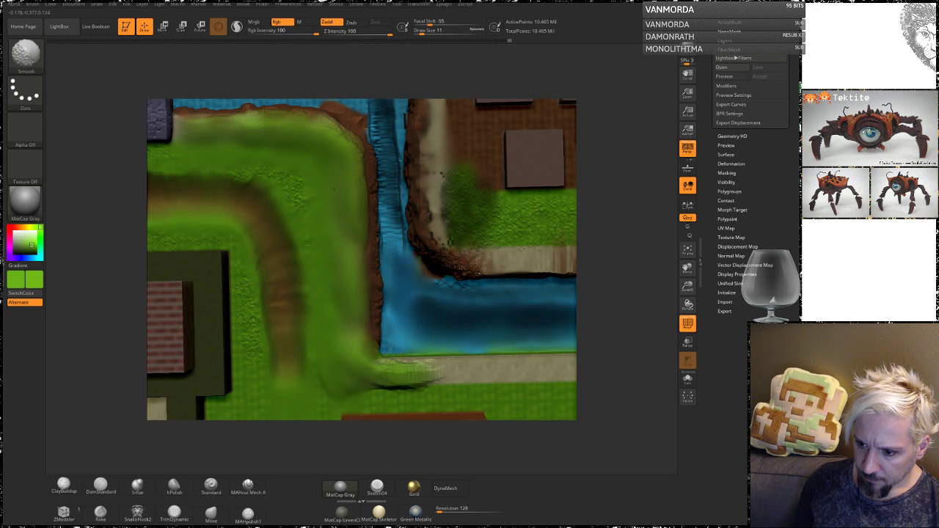
{"action": "mouse_move", "coordinate": [621, 206]}
{"action": "left_mouse_down"}
{"action": "mouse_move", "coordinate": [577, 186]}
{"action": "mouse_move", "coordinate": [593, 175]}
{"action": "left_mouse_up"}
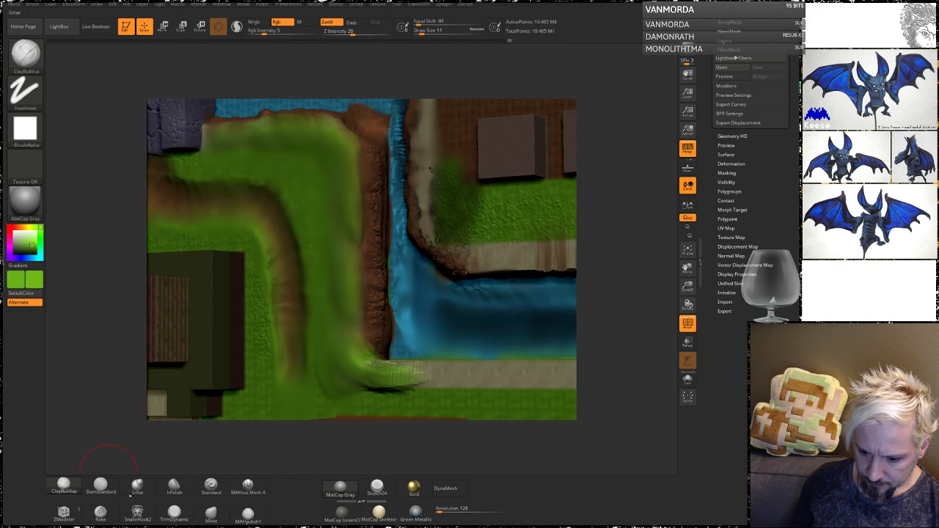
Select the TrimDynamic brush and smooth the green ridge at the bank's lower corner into the surrounding grass.
{"action": "left_click", "coordinate": [174, 513]}
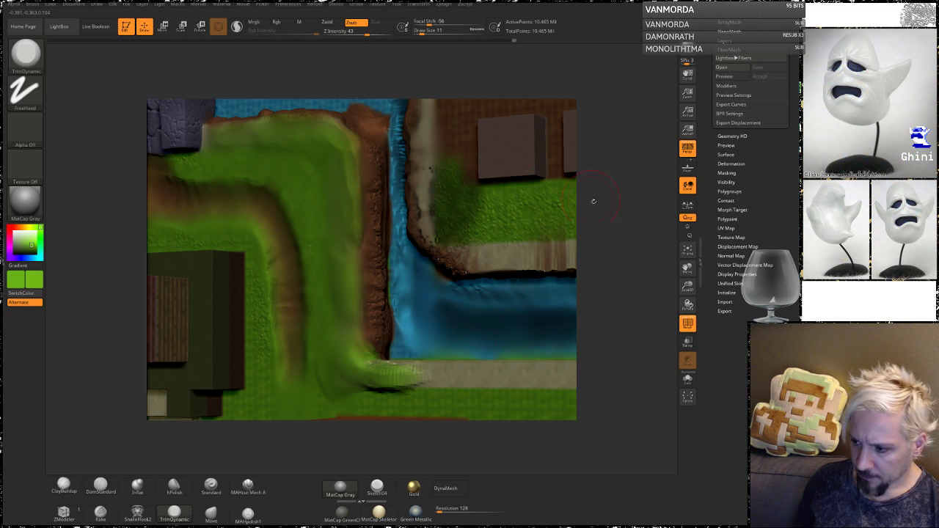
{"action": "left_click_drag", "start_coordinate": [592, 201], "coordinate": [562, 180]}
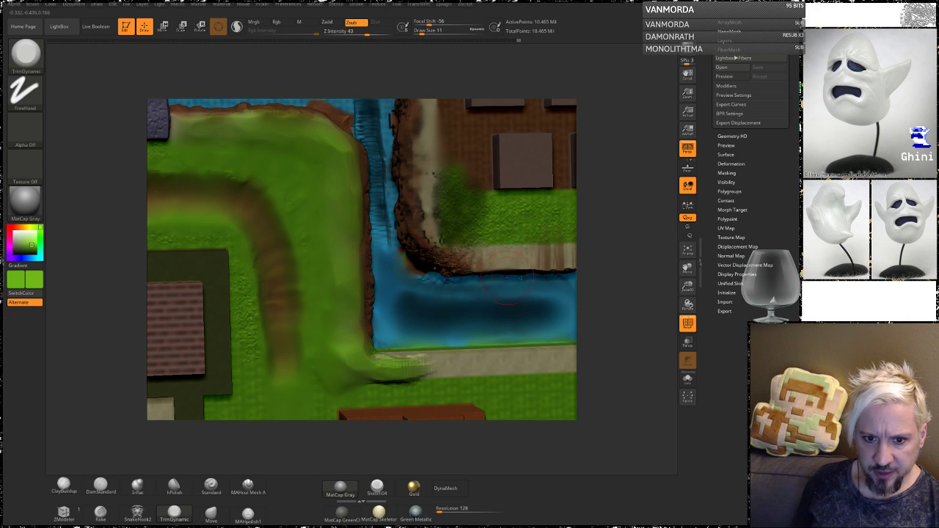
{"action": "left_click_drag", "start_coordinate": [628, 294], "coordinate": [616, 223]}
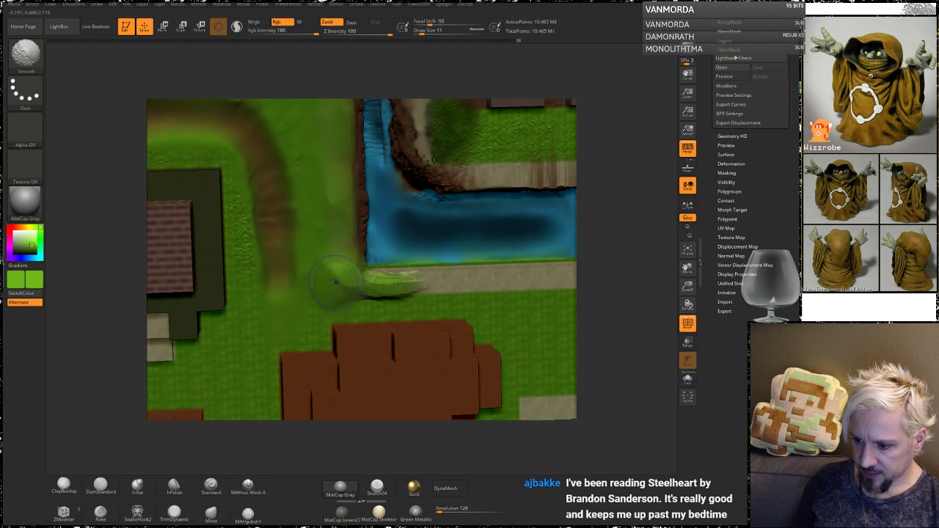
{"action": "mouse_move", "coordinate": [331, 292]}
{"action": "left_mouse_down"}
{"action": "mouse_move", "coordinate": [346, 274]}
{"action": "mouse_move", "coordinate": [392, 285]}
{"action": "left_mouse_up"}
{"action": "mouse_move", "coordinate": [411, 289]}
{"action": "left_mouse_down"}
{"action": "mouse_move", "coordinate": [341, 277]}
{"action": "mouse_move", "coordinate": [390, 295]}
{"action": "mouse_move", "coordinate": [339, 279]}
{"action": "mouse_move", "coordinate": [326, 217]}
{"action": "left_mouse_up"}
{"action": "key", "text": "b"}
{"action": "key", "text": "t"}
{"action": "key", "text": "d"}
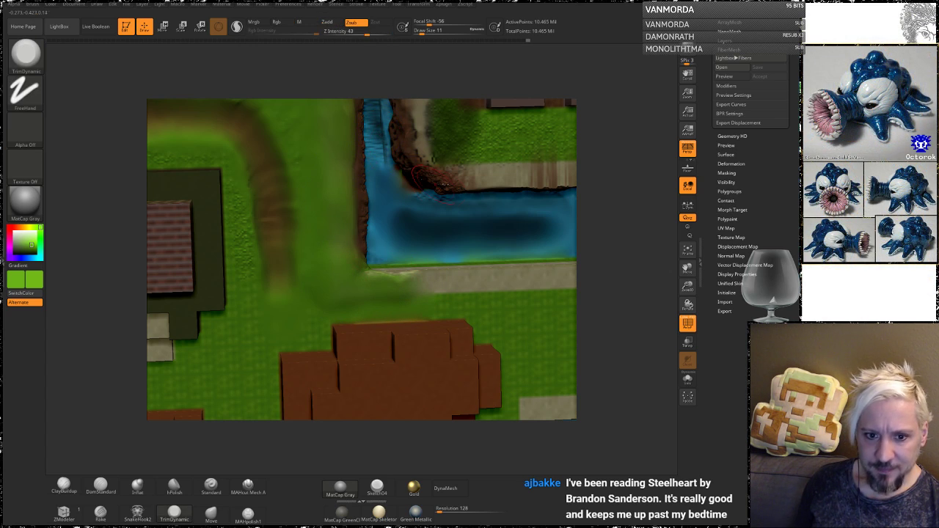
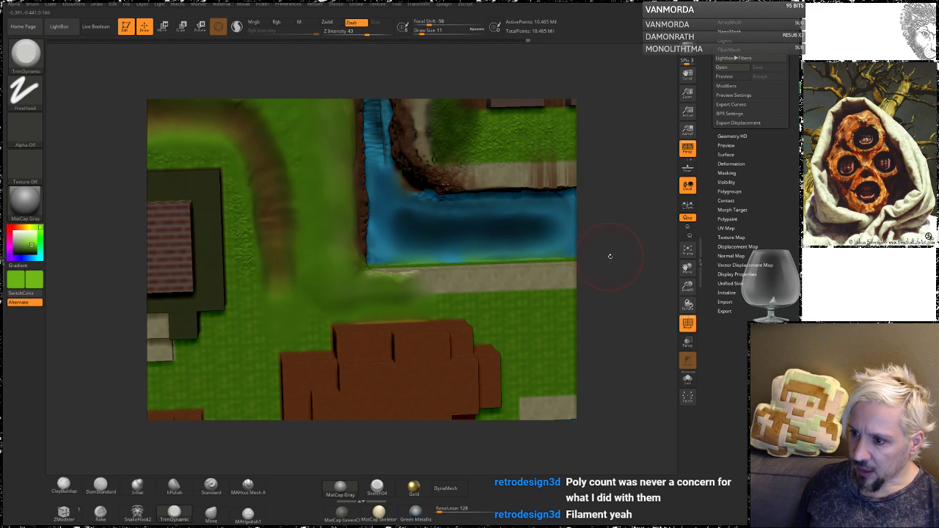
{"action": "left_click_drag", "start_coordinate": [603, 253], "coordinate": [642, 132], "text": "alt"}
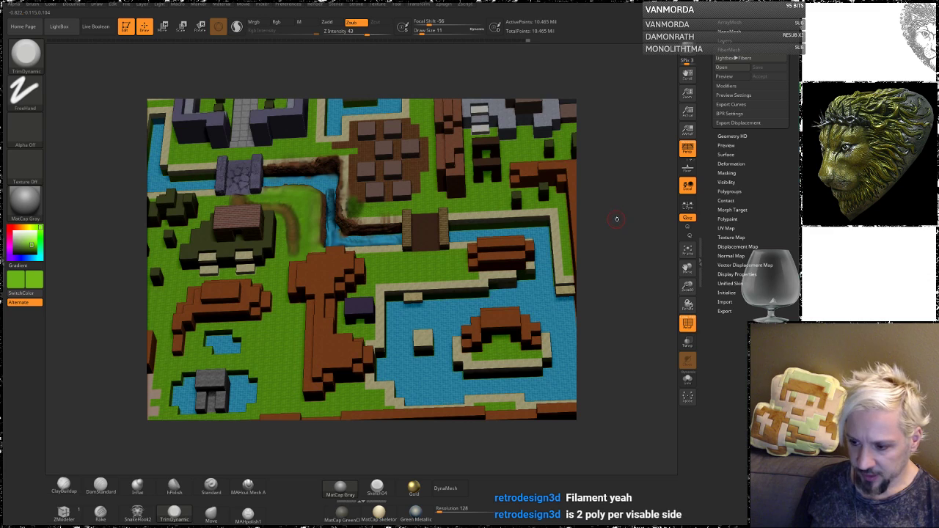
{"action": "mouse_move", "coordinate": [614, 215]}
{"action": "left_mouse_down"}
{"action": "mouse_move", "coordinate": [621, 250]}
{"action": "mouse_move", "coordinate": [614, 240]}
{"action": "left_mouse_up"}
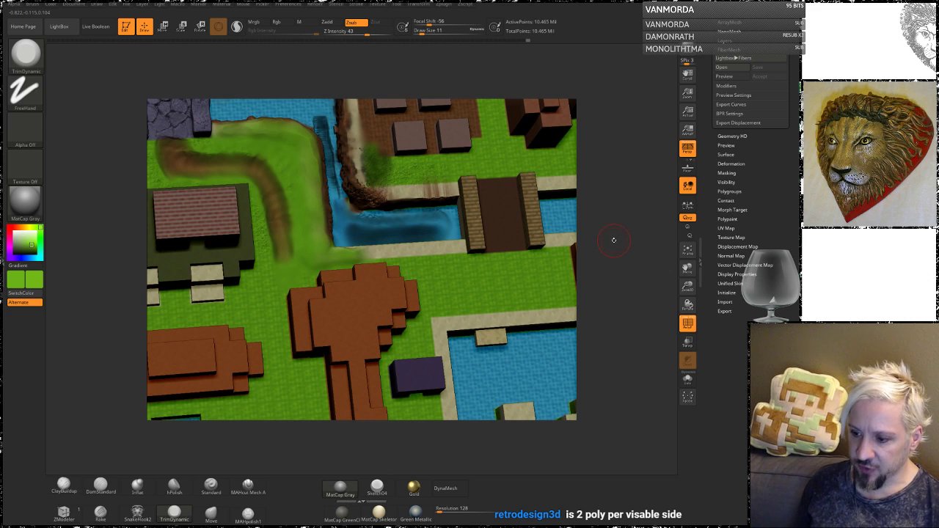
Quick-save the project after zooming in on the riverbank and dirt path.
{"action": "left_click_drag", "start_coordinate": [627, 231], "coordinate": [648, 423]}
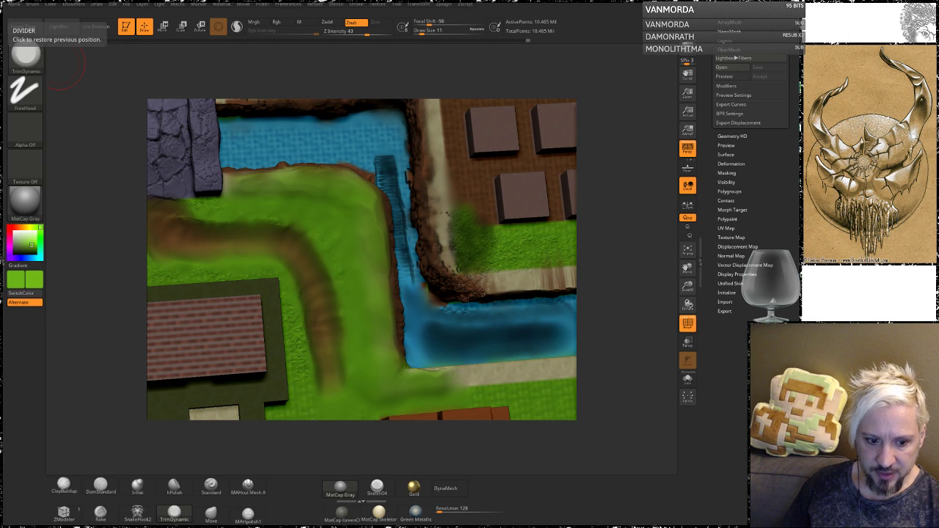
{"action": "key", "text": "ctrl+s"}
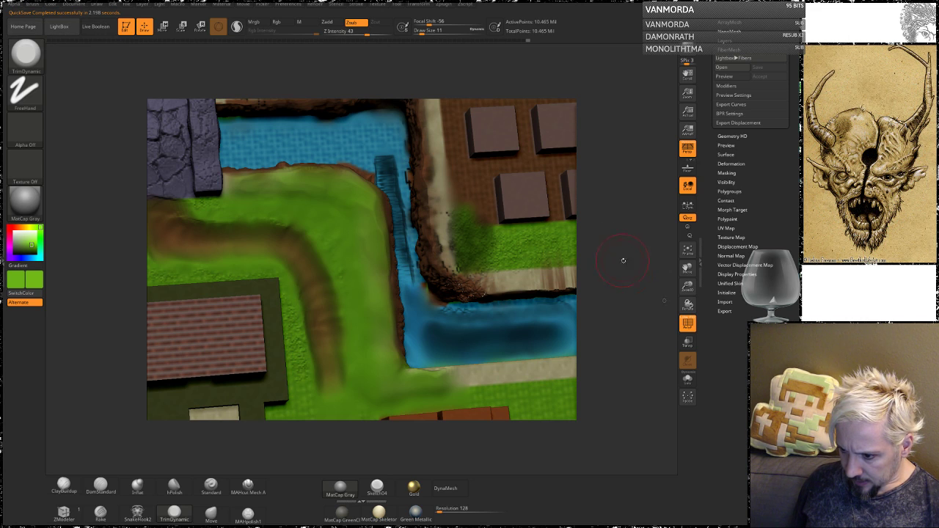
Smooth the dark blue streak in the narrow river channel beside the grassy bank.
{"action": "mouse_move", "coordinate": [633, 255]}
{"action": "left_mouse_down"}
{"action": "mouse_move", "coordinate": [532, 246]}
{"action": "mouse_move", "coordinate": [584, 250]}
{"action": "left_mouse_up"}
{"action": "left_click_drag", "start_coordinate": [413, 224], "coordinate": [413, 149], "text": "shift"}
{"action": "left_click_drag", "start_coordinate": [635, 230], "coordinate": [665, 233]}
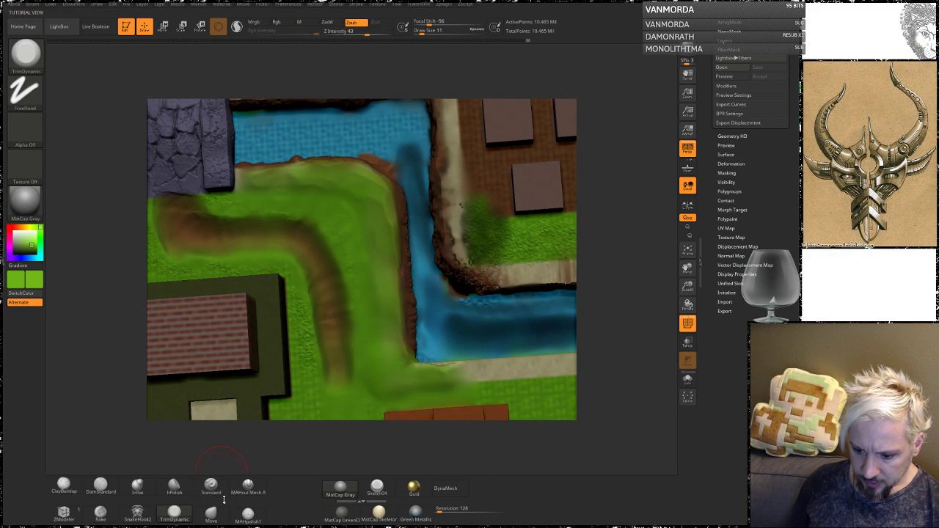
Set up the Standard brush with the Color Spray stroke and Alpha 07.
{"action": "left_click", "coordinate": [173, 486]}
{"action": "left_click", "coordinate": [210, 486]}
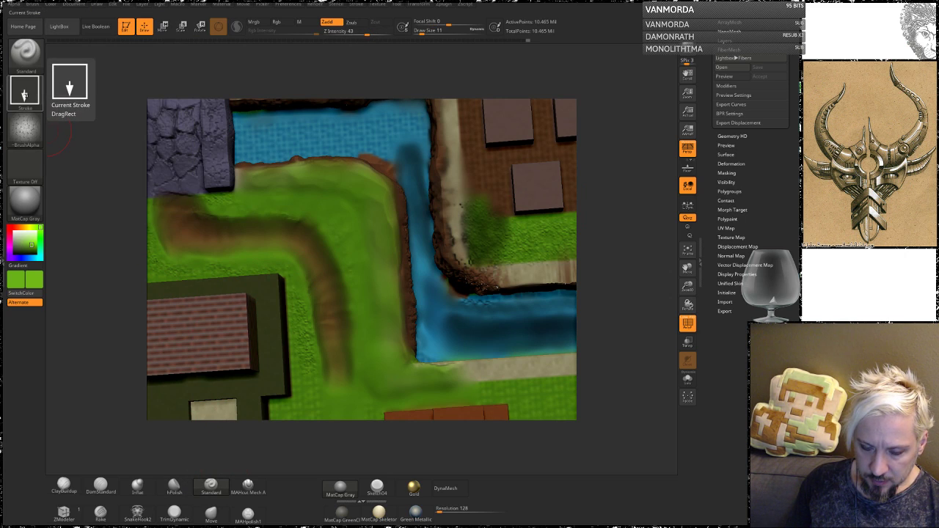
{"action": "left_click", "coordinate": [24, 93]}
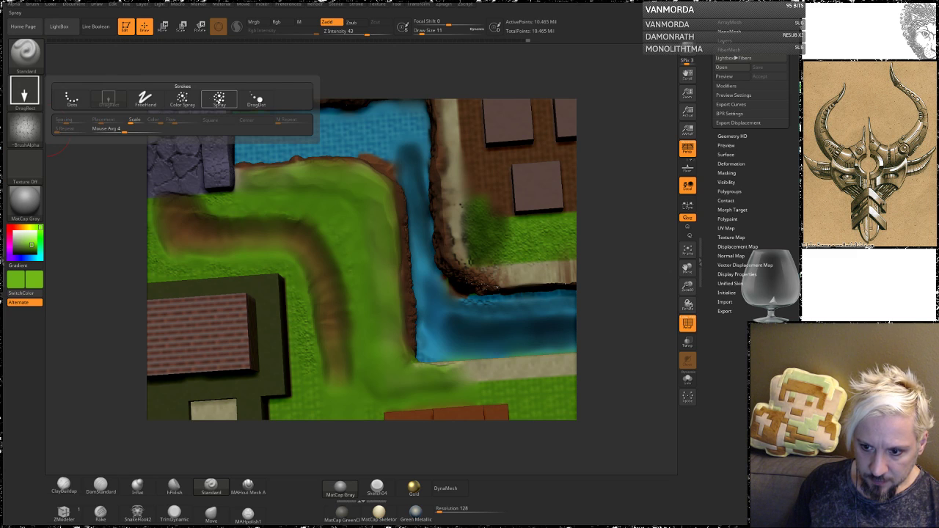
{"action": "left_click", "coordinate": [220, 97]}
{"action": "left_click", "coordinate": [27, 130]}
{"action": "left_click", "coordinate": [24, 89]}
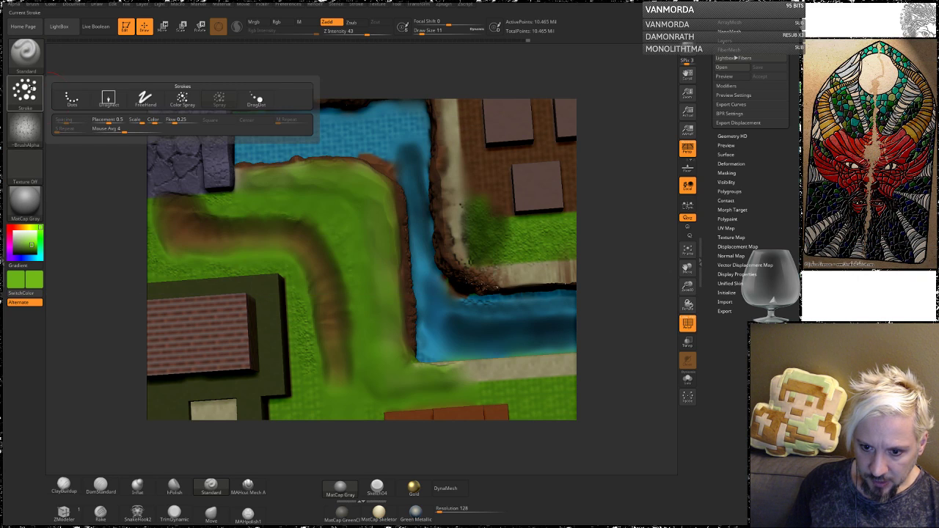
{"action": "left_click", "coordinate": [181, 97]}
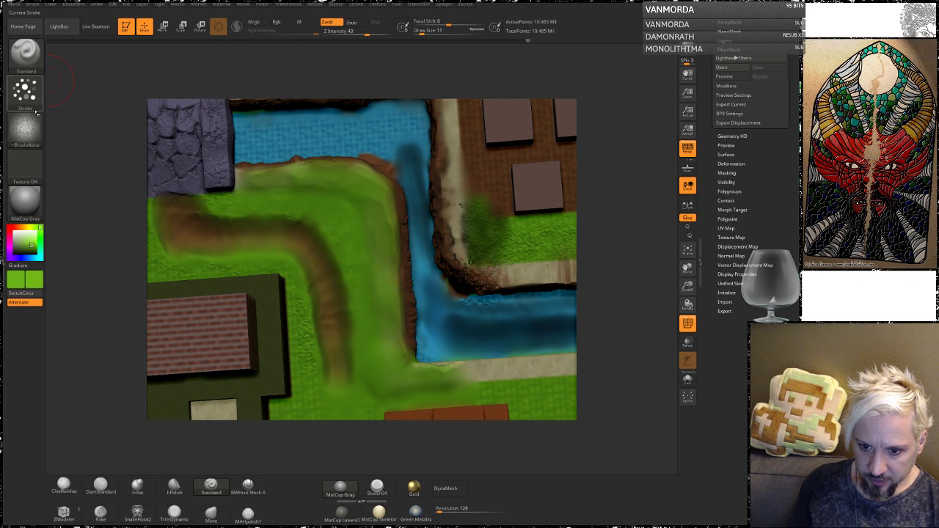
{"action": "left_click", "coordinate": [31, 134]}
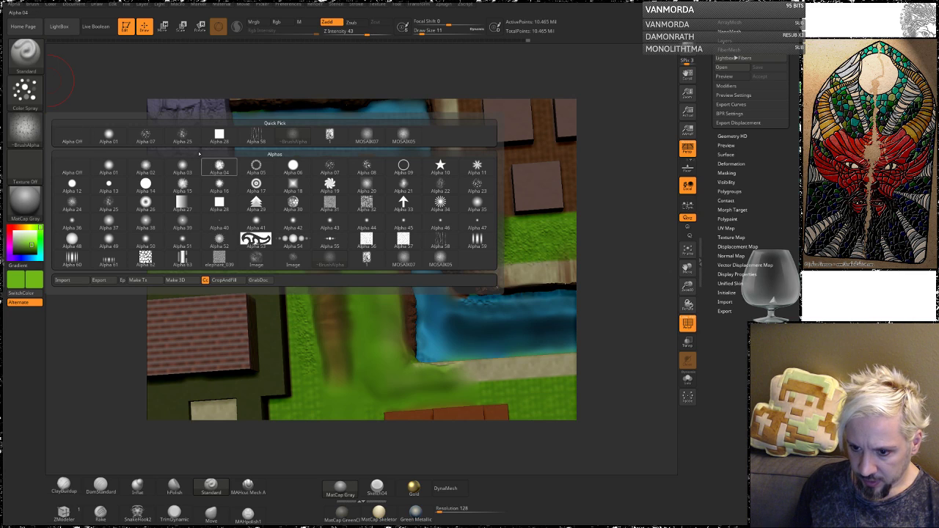
{"action": "left_click", "coordinate": [146, 137]}
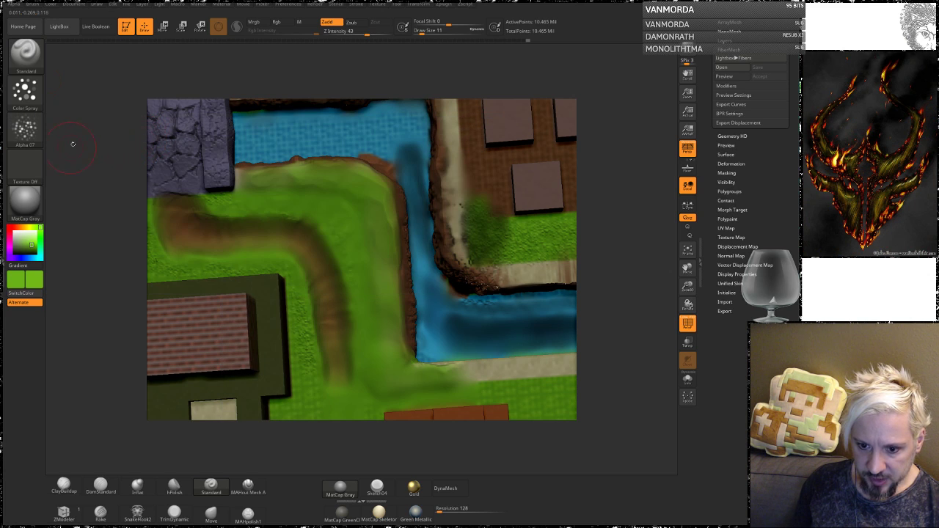
Set the draw size to 4 and undo a trial spray of bumps along the green riverbank.
{"action": "mouse_move", "coordinate": [614, 253]}
{"action": "left_mouse_down", "text": "alt"}
{"action": "mouse_move", "coordinate": [611, 240]}
{"action": "mouse_move", "coordinate": [612, 288]}
{"action": "left_mouse_up", "text": "alt"}
{"action": "key", "text": "space"}
{"action": "left_click_drag", "start_coordinate": [323, 211], "coordinate": [314, 212]}
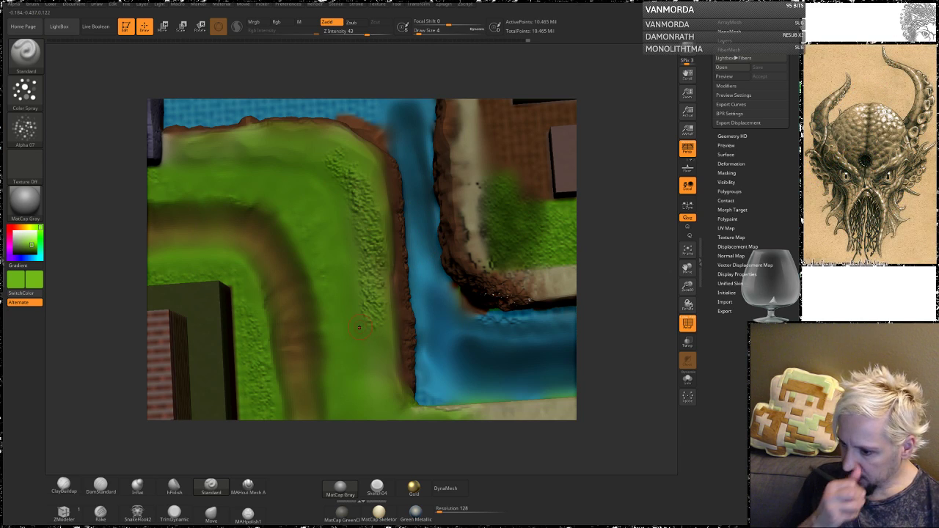
{"action": "key", "text": "ctrl"}
{"action": "key", "text": "ctrl+z"}
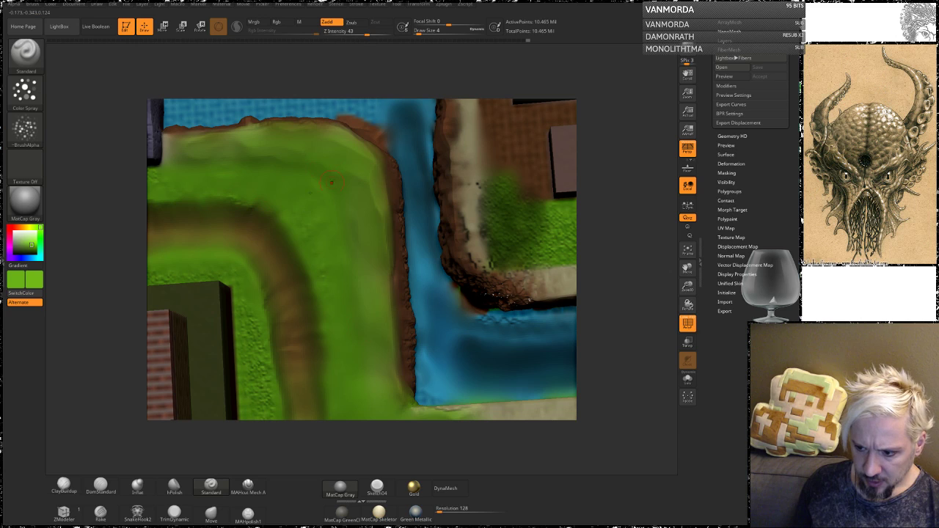
Sample the dirt path's brown as the main color and spray bumpy grass texture over the green bank between path and river.
{"action": "mouse_move", "coordinate": [34, 280]}
{"action": "left_mouse_down"}
{"action": "mouse_move", "coordinate": [237, 241]}
{"action": "mouse_move", "coordinate": [258, 218]}
{"action": "left_mouse_up"}
{"action": "mouse_move", "coordinate": [353, 159]}
{"action": "left_mouse_down"}
{"action": "mouse_move", "coordinate": [380, 261]}
{"action": "mouse_move", "coordinate": [381, 339]}
{"action": "left_mouse_up"}
{"action": "mouse_move", "coordinate": [349, 177]}
{"action": "left_mouse_down"}
{"action": "mouse_move", "coordinate": [321, 147]}
{"action": "mouse_move", "coordinate": [269, 136]}
{"action": "left_mouse_up"}
{"action": "mouse_move", "coordinate": [323, 170]}
{"action": "left_mouse_down"}
{"action": "mouse_move", "coordinate": [249, 165]}
{"action": "mouse_move", "coordinate": [276, 143]}
{"action": "mouse_move", "coordinate": [317, 160]}
{"action": "left_mouse_up"}
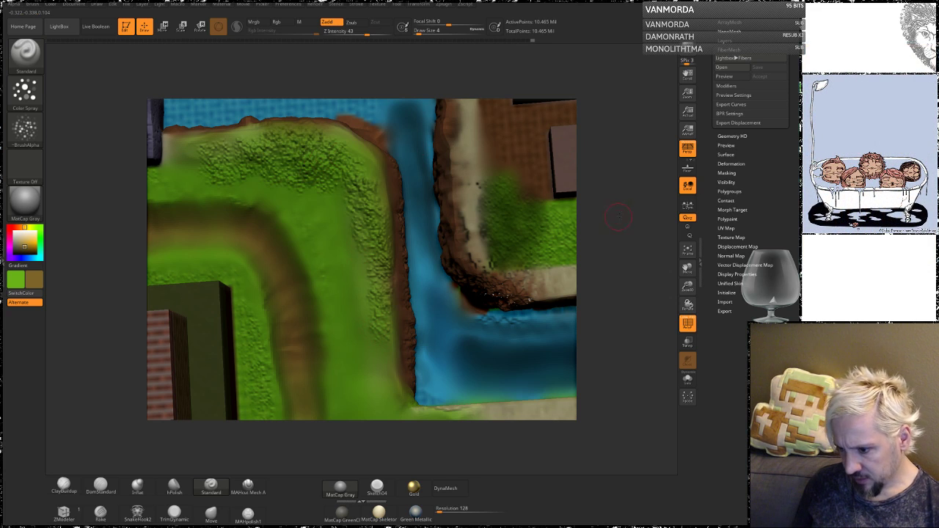
{"action": "left_click_drag", "start_coordinate": [619, 216], "coordinate": [609, 207]}
{"action": "mouse_move", "coordinate": [314, 195]}
{"action": "left_mouse_down"}
{"action": "mouse_move", "coordinate": [354, 278]}
{"action": "mouse_move", "coordinate": [253, 185]}
{"action": "mouse_move", "coordinate": [350, 289]}
{"action": "mouse_move", "coordinate": [321, 265]}
{"action": "mouse_move", "coordinate": [352, 367]}
{"action": "mouse_move", "coordinate": [378, 376]}
{"action": "left_mouse_up"}
{"action": "mouse_move", "coordinate": [358, 293]}
{"action": "left_mouse_down"}
{"action": "mouse_move", "coordinate": [342, 194]}
{"action": "mouse_move", "coordinate": [347, 154]}
{"action": "mouse_move", "coordinate": [358, 172]}
{"action": "mouse_move", "coordinate": [223, 149]}
{"action": "mouse_move", "coordinate": [187, 176]}
{"action": "mouse_move", "coordinate": [167, 158]}
{"action": "mouse_move", "coordinate": [175, 170]}
{"action": "left_mouse_up"}
{"action": "left_click_drag", "start_coordinate": [618, 278], "coordinate": [315, 58]}
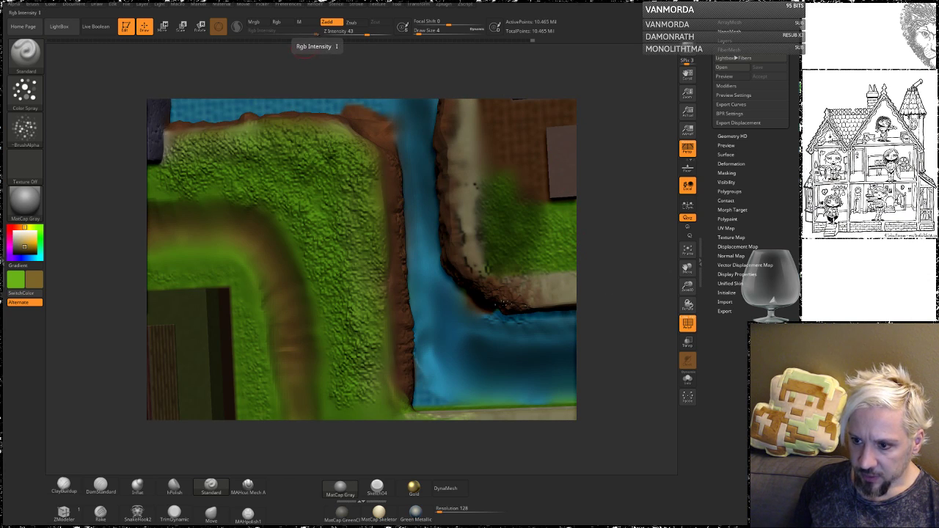
Turn on Rgb painting, spray colored texture around the bank's lower corner and along the tan strip, and undo the brown patch.
{"action": "left_click", "coordinate": [279, 22]}
{"action": "left_click_drag", "start_coordinate": [631, 279], "coordinate": [600, 61], "text": "alt"}
{"action": "mouse_move", "coordinate": [353, 209]}
{"action": "left_mouse_down"}
{"action": "mouse_move", "coordinate": [407, 220]}
{"action": "mouse_move", "coordinate": [322, 217]}
{"action": "mouse_move", "coordinate": [359, 237]}
{"action": "mouse_move", "coordinate": [418, 234]}
{"action": "mouse_move", "coordinate": [469, 202]}
{"action": "mouse_move", "coordinate": [543, 196]}
{"action": "mouse_move", "coordinate": [440, 212]}
{"action": "mouse_move", "coordinate": [542, 202]}
{"action": "mouse_move", "coordinate": [455, 203]}
{"action": "mouse_move", "coordinate": [517, 194]}
{"action": "mouse_move", "coordinate": [482, 209]}
{"action": "mouse_move", "coordinate": [528, 191]}
{"action": "mouse_move", "coordinate": [499, 215]}
{"action": "mouse_move", "coordinate": [459, 226]}
{"action": "left_mouse_up"}
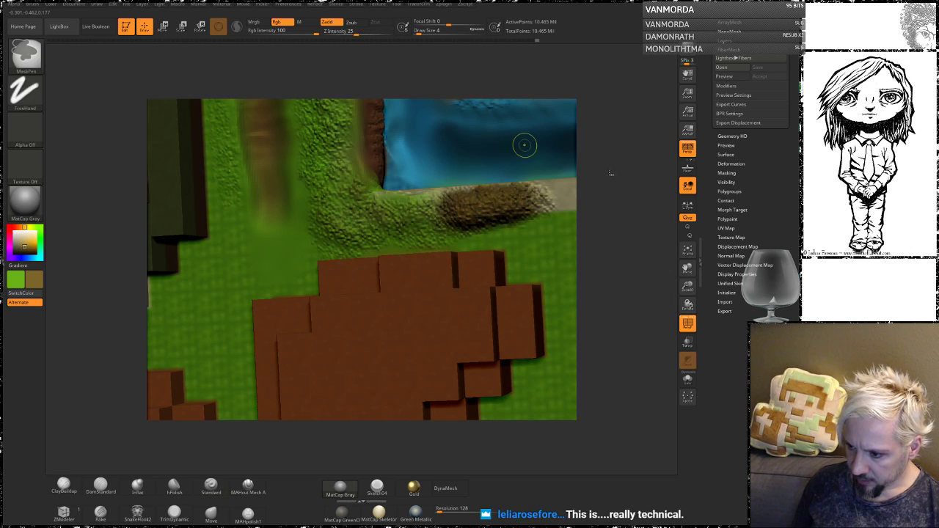
{"action": "key", "text": "ctrl+z"}
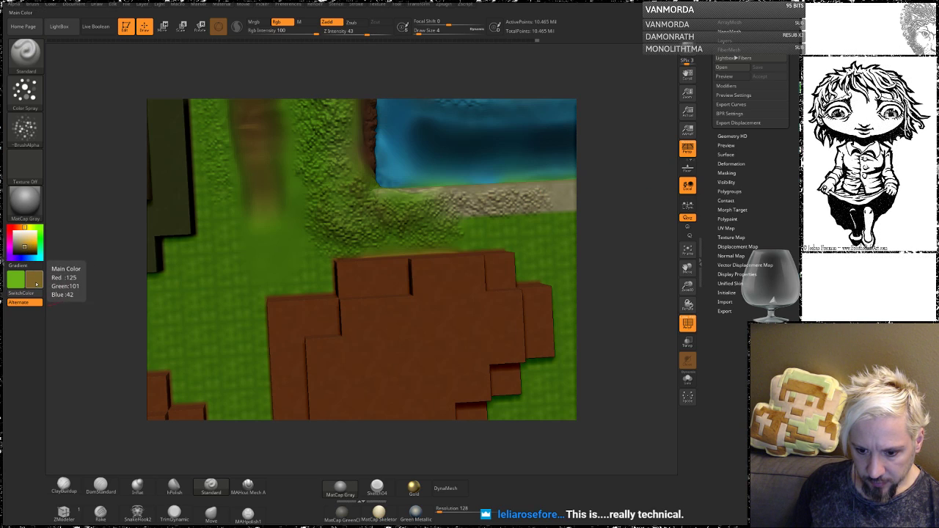
{"action": "left_click", "coordinate": [32, 297]}
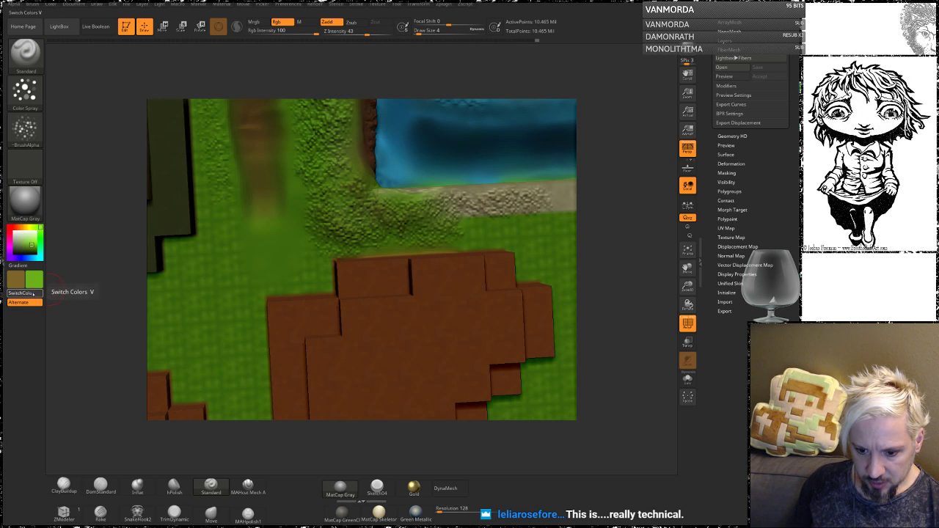
{"action": "left_click", "coordinate": [33, 294]}
{"action": "left_click_drag", "start_coordinate": [534, 202], "coordinate": [424, 220]}
{"action": "key", "text": "ctrl+z"}
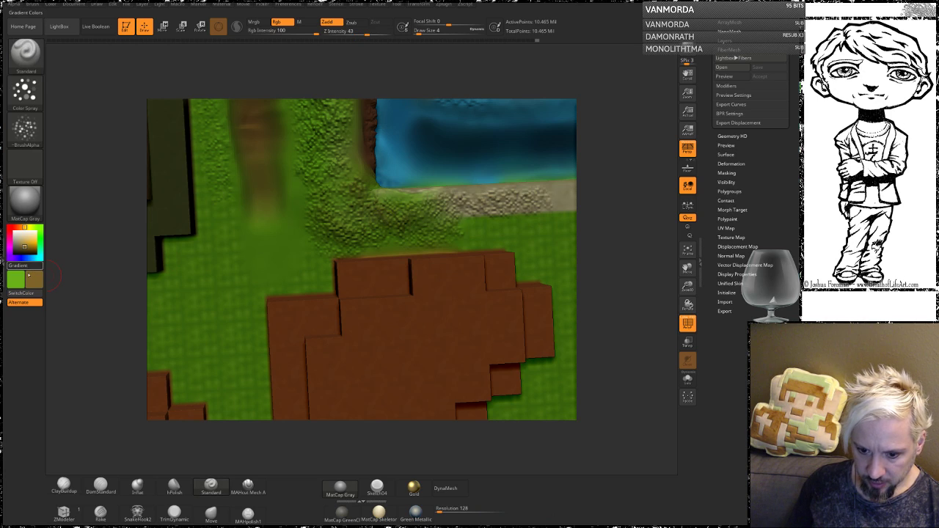
Switch the main color to green and spray grass texture over the tan strip up to the wooden bridge and around the lower corner.
{"action": "left_click", "coordinate": [31, 293]}
{"action": "mouse_move", "coordinate": [413, 225]}
{"action": "left_mouse_down"}
{"action": "mouse_move", "coordinate": [528, 202]}
{"action": "mouse_move", "coordinate": [433, 212]}
{"action": "mouse_move", "coordinate": [561, 209]}
{"action": "left_mouse_up"}
{"action": "right_click_drag", "start_coordinate": [561, 208], "coordinate": [415, 210], "text": "alt"}
{"action": "mouse_move", "coordinate": [410, 205]}
{"action": "left_mouse_down"}
{"action": "mouse_move", "coordinate": [521, 202]}
{"action": "mouse_move", "coordinate": [508, 212]}
{"action": "mouse_move", "coordinate": [429, 199]}
{"action": "mouse_move", "coordinate": [463, 194]}
{"action": "mouse_move", "coordinate": [372, 240]}
{"action": "left_mouse_up"}
{"action": "mouse_move", "coordinate": [228, 238]}
{"action": "left_mouse_down"}
{"action": "mouse_move", "coordinate": [411, 230]}
{"action": "mouse_move", "coordinate": [257, 244]}
{"action": "left_mouse_up"}
Spray green grass texture along the river-side edge of the dirt path down to its lower end.
{"action": "mouse_move", "coordinate": [598, 136]}
{"action": "left_mouse_down", "text": "alt"}
{"action": "mouse_move", "coordinate": [611, 251]}
{"action": "mouse_move", "coordinate": [613, 201]}
{"action": "mouse_move", "coordinate": [647, 260]}
{"action": "left_mouse_up", "text": "alt"}
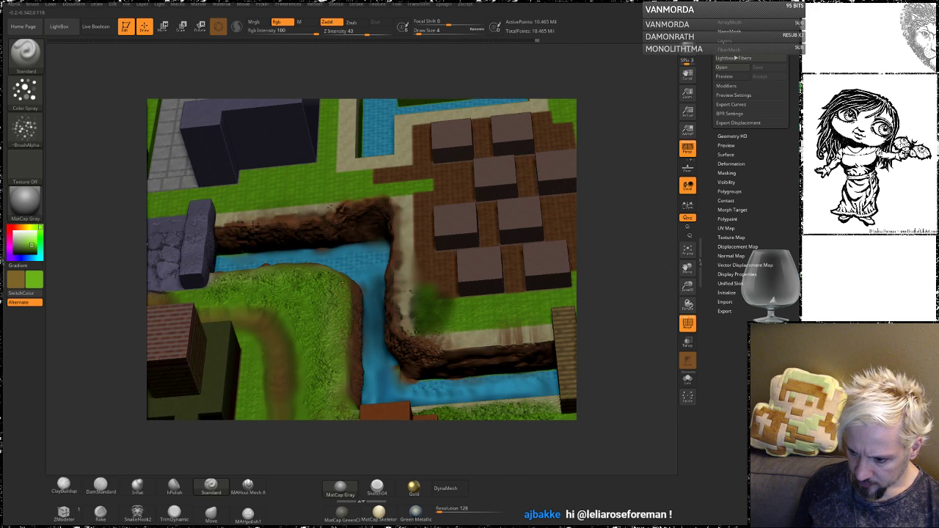
{"action": "left_click_drag", "start_coordinate": [639, 291], "coordinate": [619, 197], "text": "alt"}
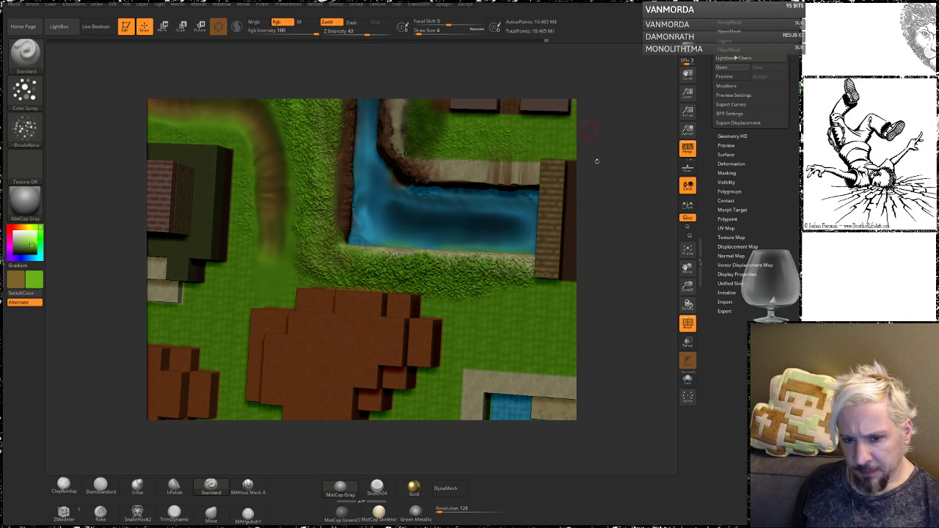
{"action": "left_click_drag", "start_coordinate": [618, 263], "coordinate": [633, 233]}
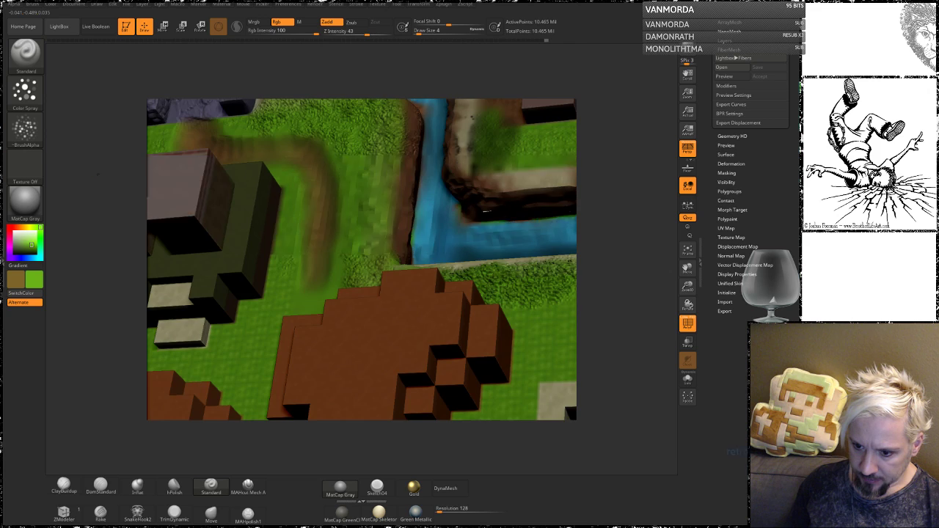
{"action": "left_click_drag", "start_coordinate": [91, 169], "coordinate": [134, 235], "text": "alt"}
{"action": "mouse_move", "coordinate": [92, 193]}
{"action": "left_mouse_down"}
{"action": "mouse_move", "coordinate": [114, 205]}
{"action": "mouse_move", "coordinate": [101, 207]}
{"action": "left_mouse_up"}
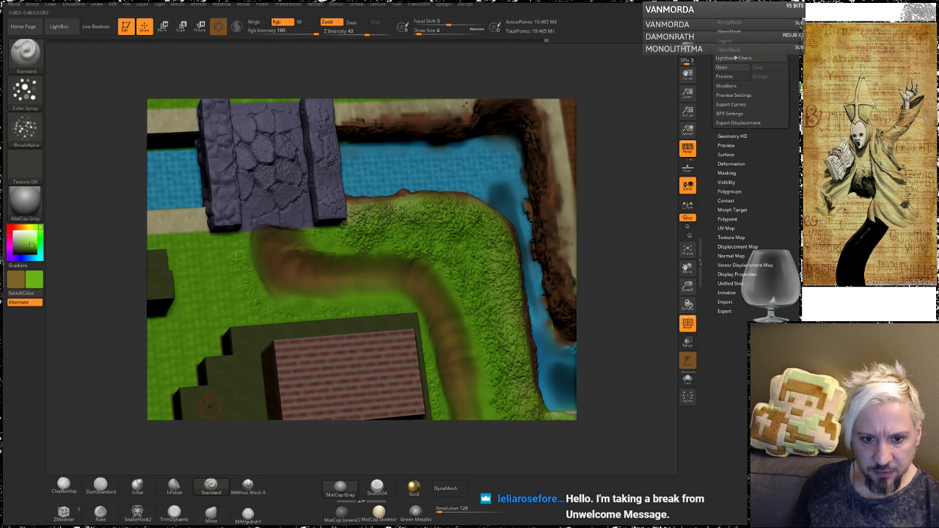
{"action": "left_click_drag", "start_coordinate": [109, 177], "coordinate": [105, 167]}
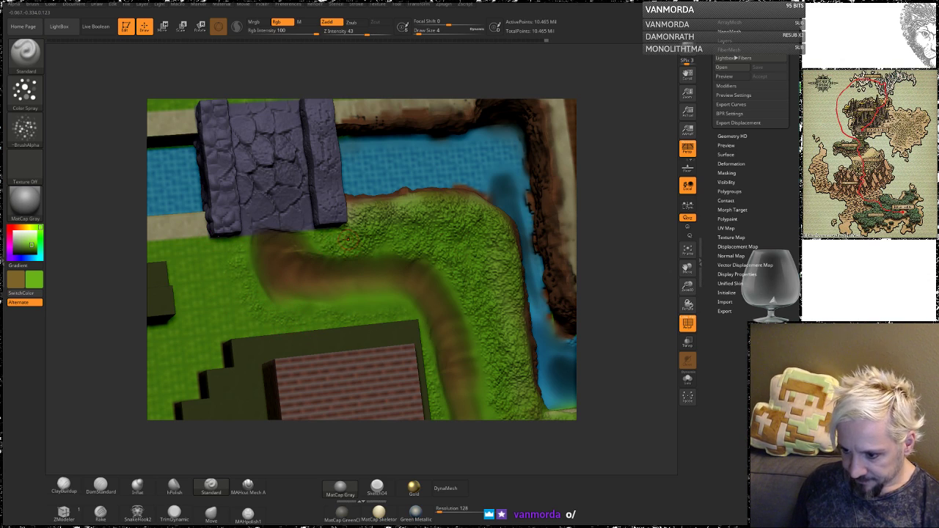
{"action": "left_click_drag", "start_coordinate": [617, 286], "coordinate": [594, 238], "text": "alt"}
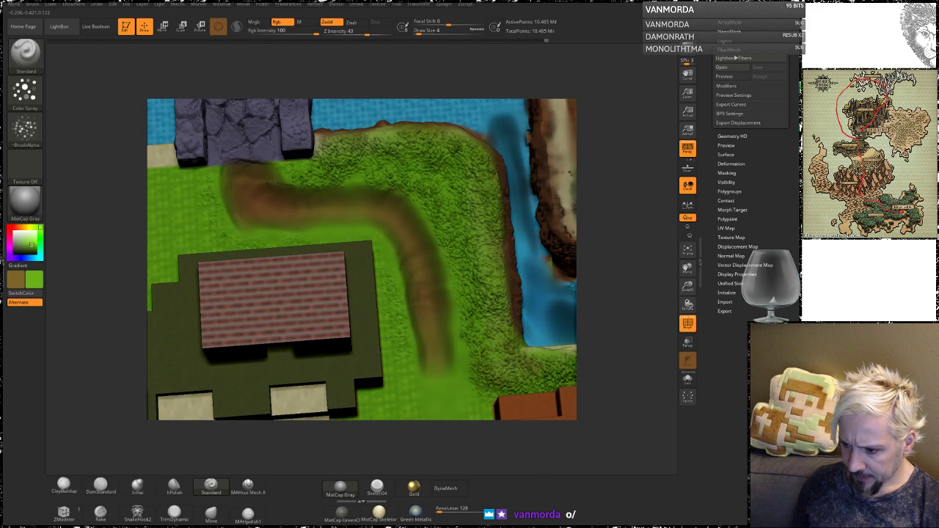
{"action": "mouse_move", "coordinate": [427, 225]}
{"action": "left_mouse_down"}
{"action": "mouse_move", "coordinate": [458, 317]}
{"action": "mouse_move", "coordinate": [463, 382]}
{"action": "left_mouse_up"}
{"action": "mouse_move", "coordinate": [639, 298]}
{"action": "left_mouse_down", "text": "alt"}
{"action": "mouse_move", "coordinate": [603, 177]}
{"action": "mouse_move", "coordinate": [617, 192]}
{"action": "mouse_move", "coordinate": [623, 238]}
{"action": "mouse_move", "coordinate": [614, 233]}
{"action": "mouse_move", "coordinate": [616, 221]}
{"action": "mouse_move", "coordinate": [636, 282]}
{"action": "mouse_move", "coordinate": [619, 220]}
{"action": "mouse_move", "coordinate": [624, 271]}
{"action": "left_mouse_up", "text": "alt"}
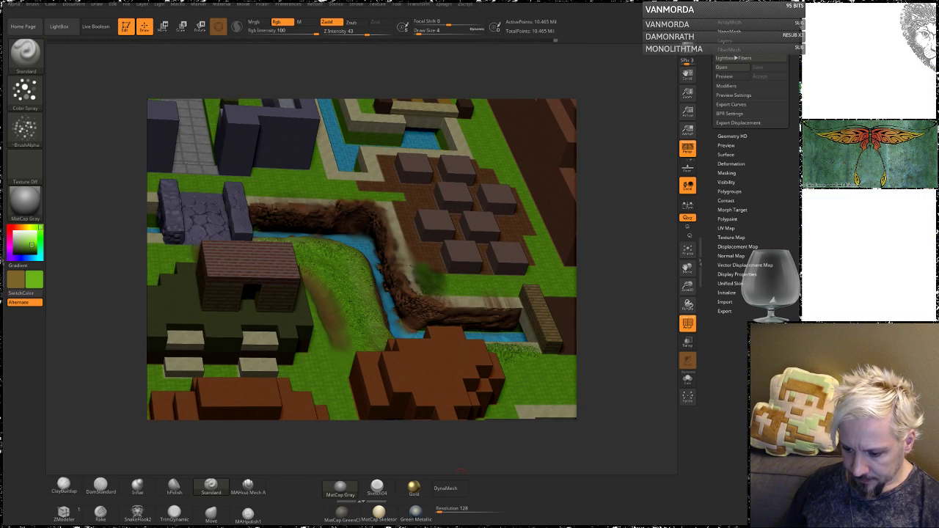
Switch to the music player, start the track "Simplicity (59)" and return to ZBrush.
{"action": "left_click", "coordinate": [334, 526]}
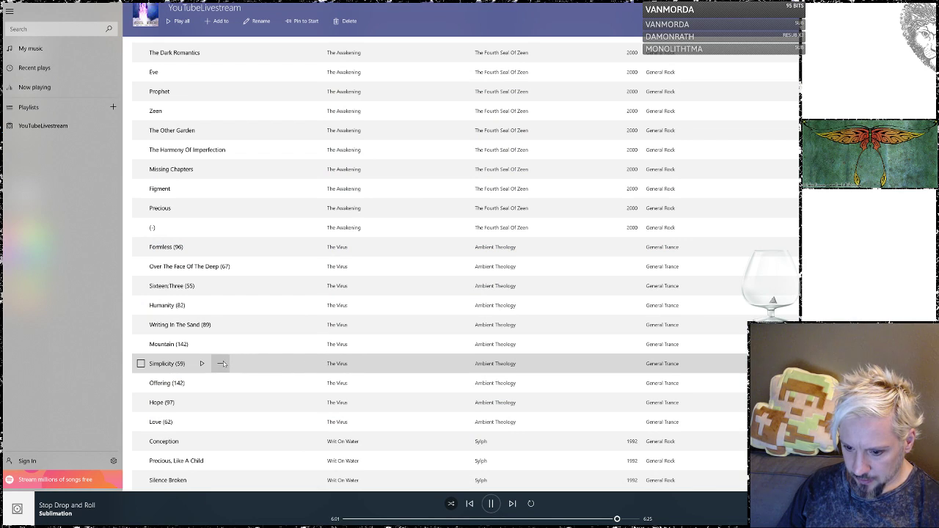
{"action": "left_click", "coordinate": [200, 363]}
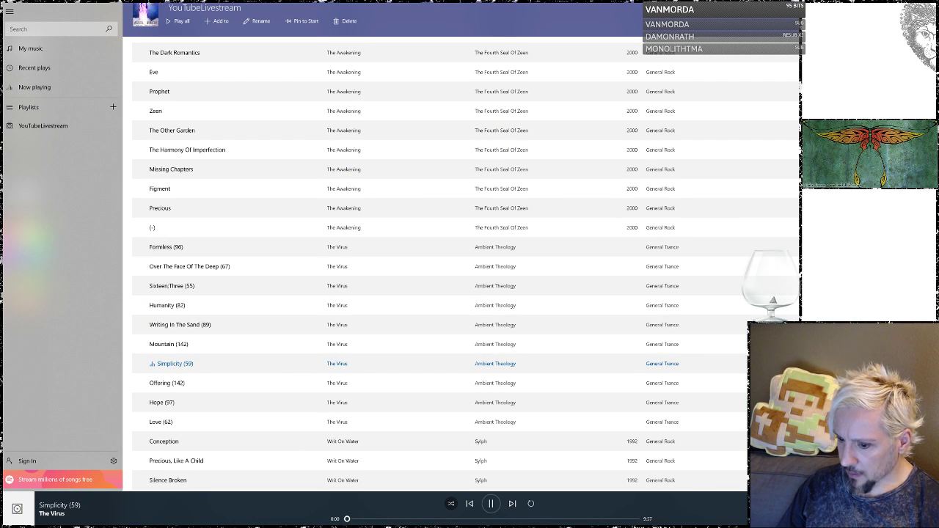
{"action": "key", "text": "alt+Tab"}
Examine the castle and stone bridge surroundings on the model and compare them with the Zelda light-world map in the browser.
{"action": "left_click_drag", "start_coordinate": [627, 244], "coordinate": [607, 352]}
{"action": "mouse_move", "coordinate": [592, 228]}
{"action": "left_mouse_down"}
{"action": "mouse_move", "coordinate": [607, 317]}
{"action": "mouse_move", "coordinate": [609, 277]}
{"action": "mouse_move", "coordinate": [592, 239]}
{"action": "left_mouse_up"}
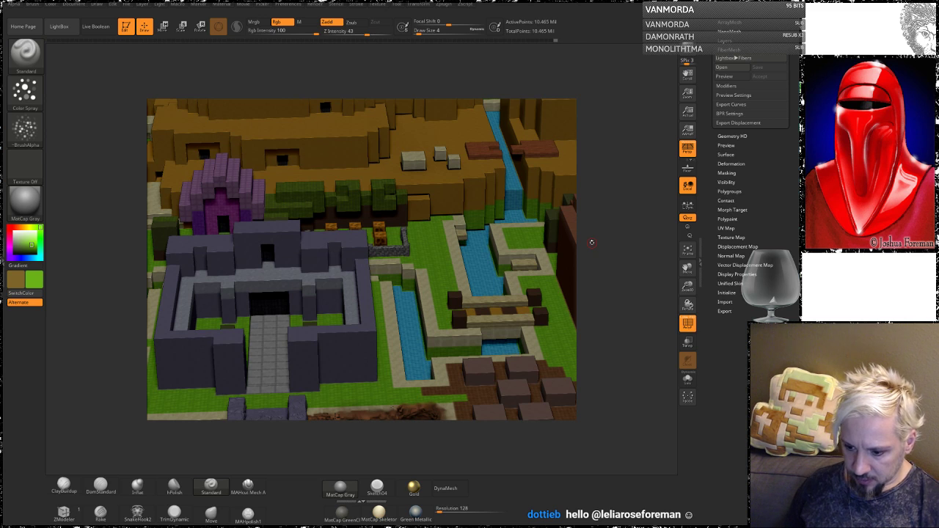
{"action": "left_click_drag", "start_coordinate": [125, 358], "coordinate": [165, 167], "text": "alt"}
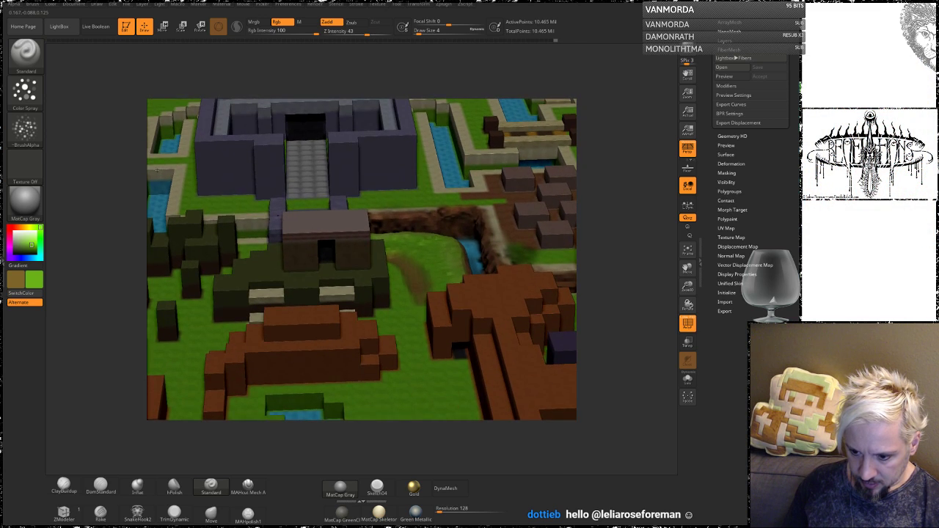
{"action": "mouse_move", "coordinate": [105, 181]}
{"action": "left_mouse_down"}
{"action": "mouse_move", "coordinate": [104, 236]}
{"action": "mouse_move", "coordinate": [86, 208]}
{"action": "left_mouse_up"}
{"action": "mouse_move", "coordinate": [72, 110]}
{"action": "left_mouse_down", "text": "alt"}
{"action": "mouse_move", "coordinate": [105, 183]}
{"action": "mouse_move", "coordinate": [92, 164]}
{"action": "mouse_move", "coordinate": [94, 220]}
{"action": "left_mouse_up", "text": "alt"}
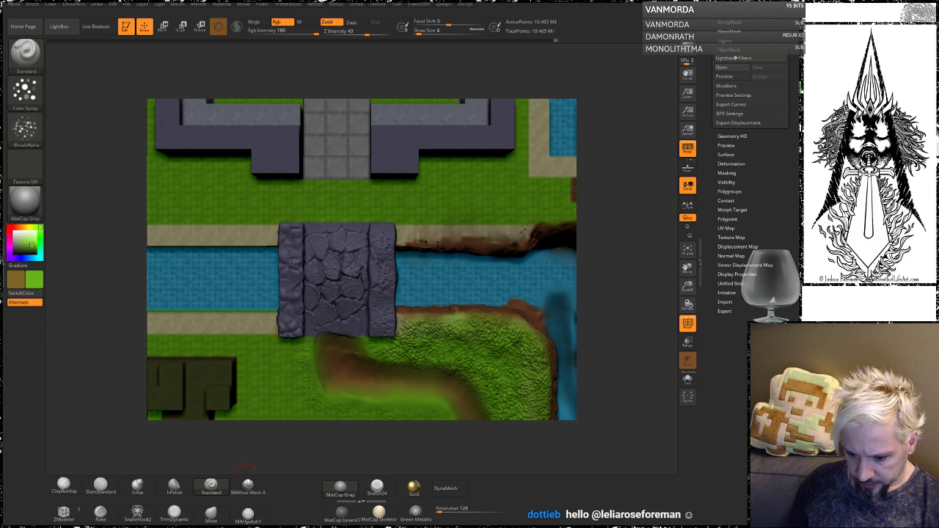
{"action": "left_click", "coordinate": [45, 497]}
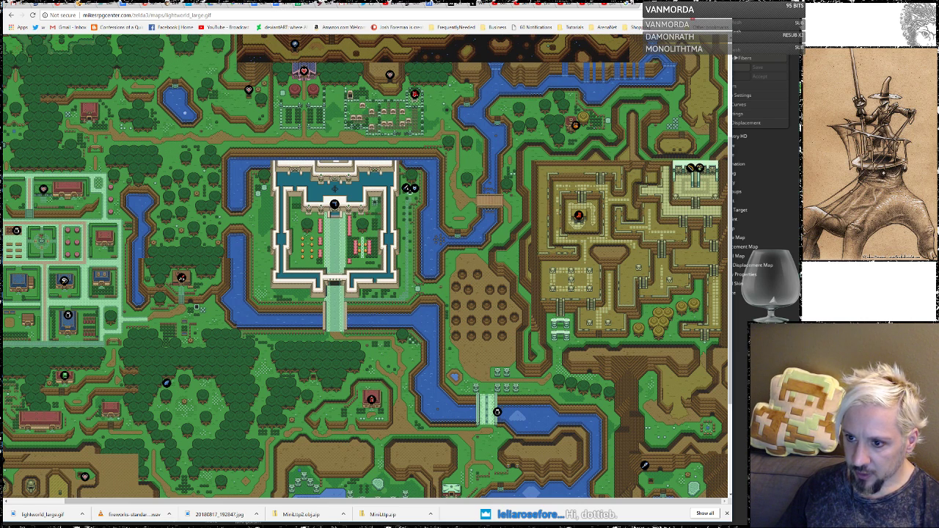
{"action": "left_click_drag", "start_coordinate": [315, 8], "coordinate": [553, 1]}
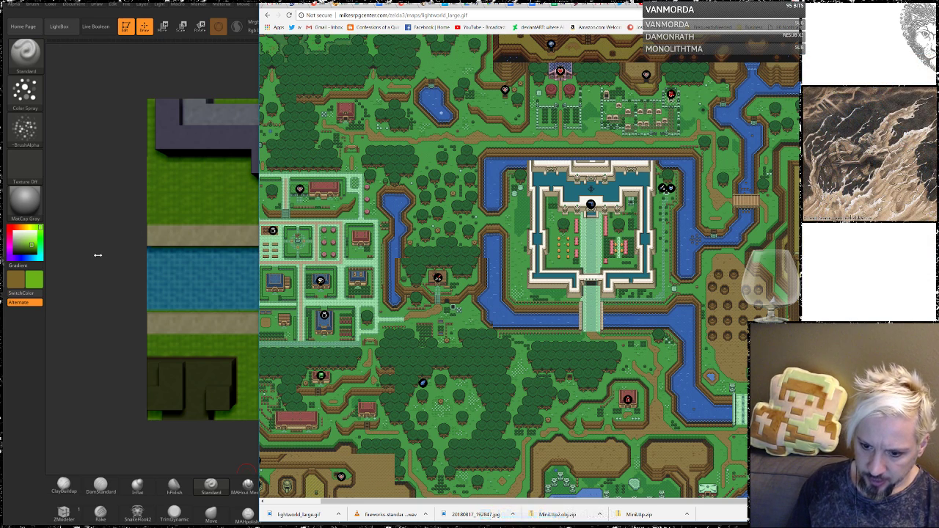
{"action": "left_click", "coordinate": [107, 255]}
Set the main color to a pale, desaturated green for the area around the stone bridge.
{"action": "left_click_drag", "start_coordinate": [113, 298], "coordinate": [117, 291]}
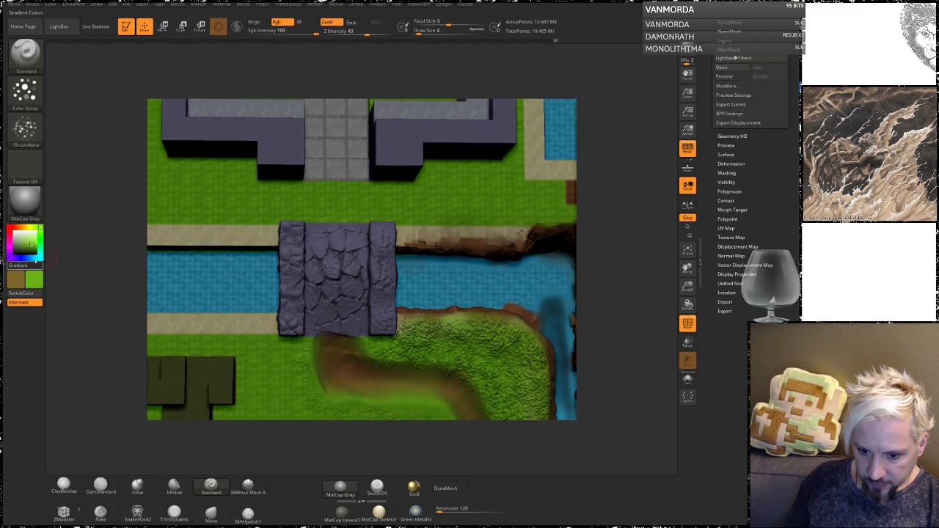
{"action": "left_click_drag", "start_coordinate": [33, 242], "coordinate": [32, 237]}
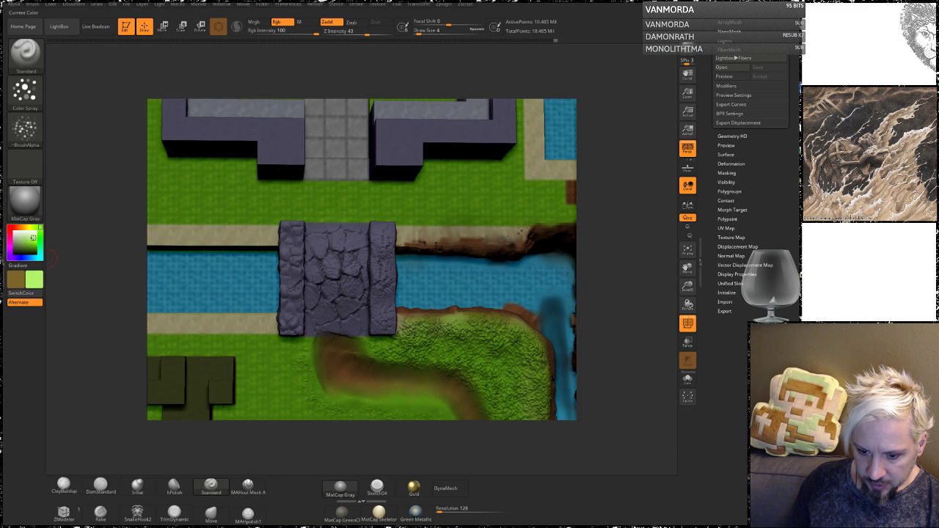
{"action": "left_click", "coordinate": [24, 236]}
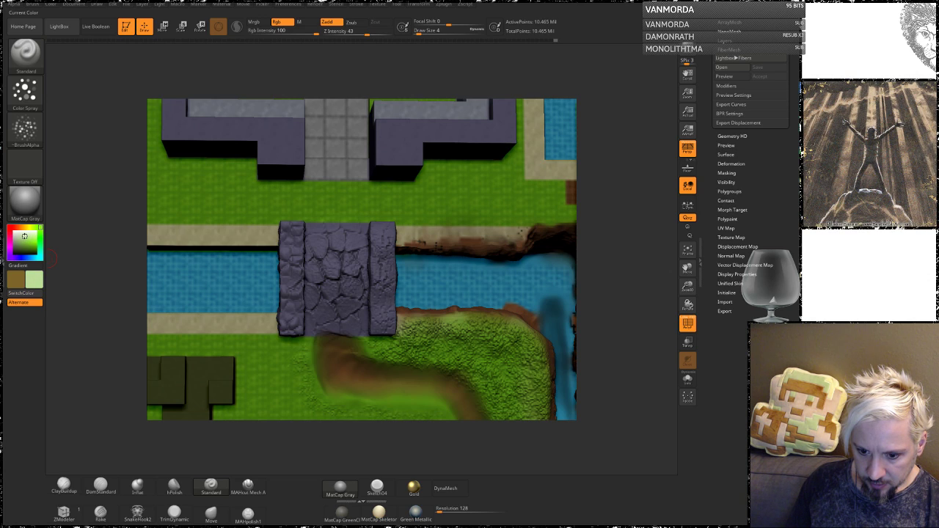
{"action": "left_click_drag", "start_coordinate": [28, 236], "coordinate": [27, 238]}
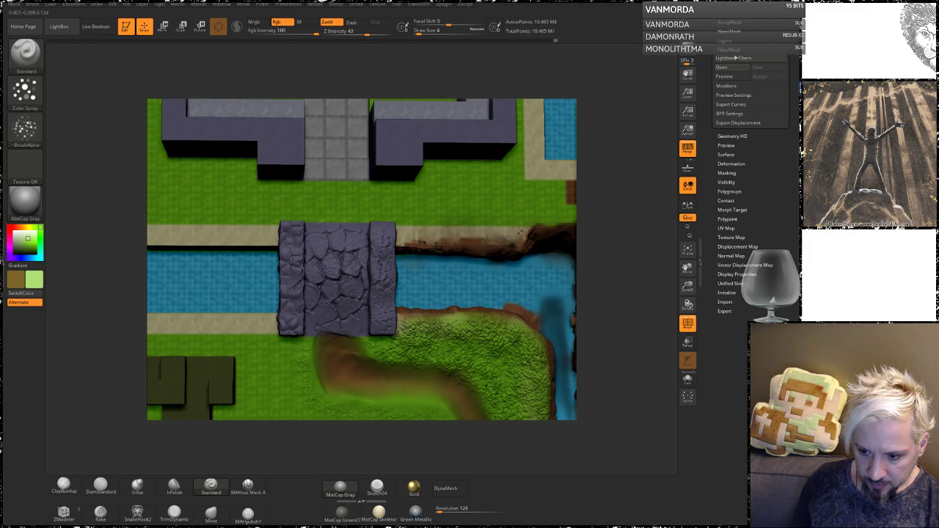
Paint the bridge deck and the path up to the castle gate pale green with a color-only ClayBuildup brush, draw size 22, Rgb intensity 100.
{"action": "left_click", "coordinate": [64, 484]}
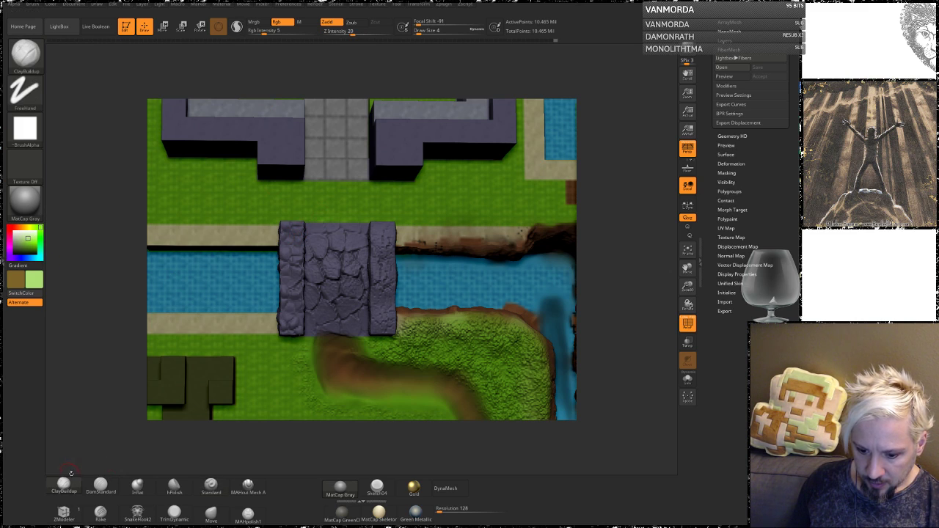
{"action": "left_click", "coordinate": [330, 22]}
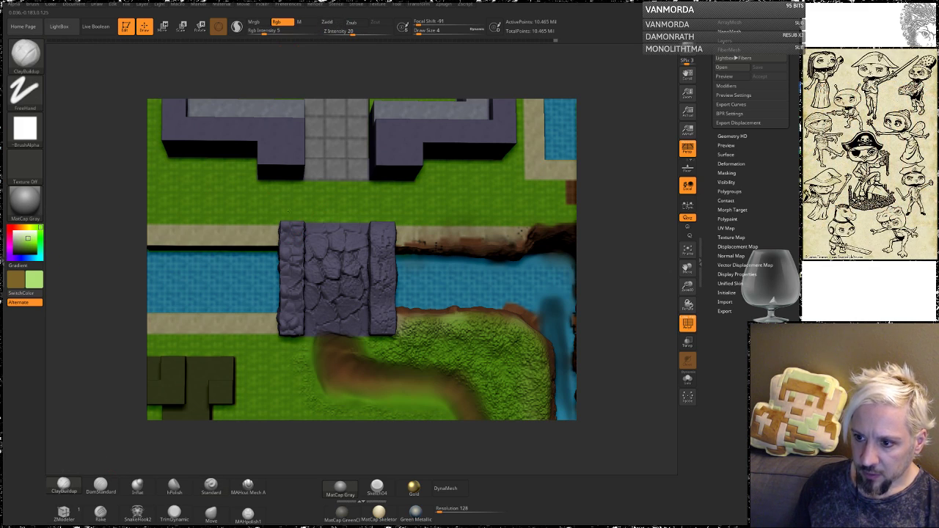
{"action": "mouse_move", "coordinate": [328, 240]}
{"action": "left_mouse_down"}
{"action": "mouse_move", "coordinate": [324, 337]}
{"action": "mouse_move", "coordinate": [316, 319]}
{"action": "left_mouse_up"}
{"action": "key", "text": "space"}
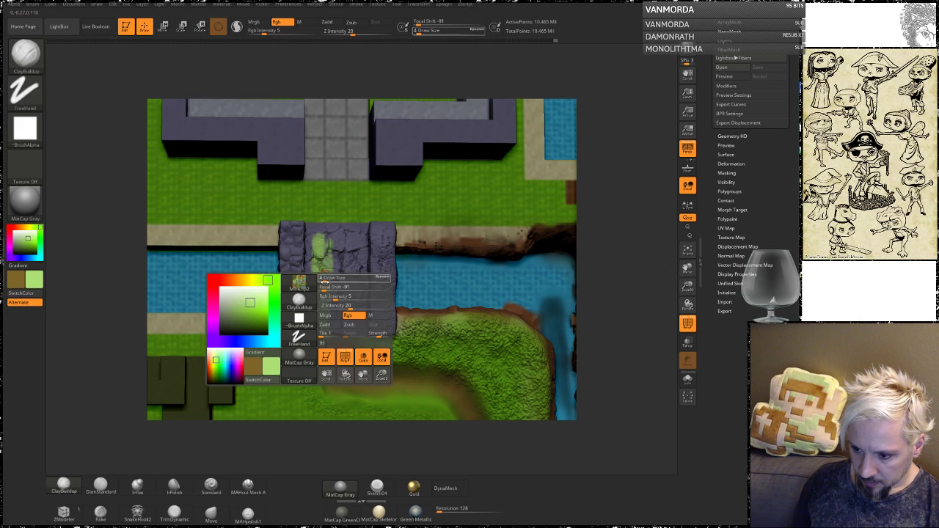
{"action": "left_click_drag", "start_coordinate": [324, 278], "coordinate": [330, 279]}
{"action": "mouse_move", "coordinate": [320, 326]}
{"action": "left_mouse_down"}
{"action": "mouse_move", "coordinate": [341, 238]}
{"action": "mouse_move", "coordinate": [333, 147]}
{"action": "mouse_move", "coordinate": [358, 183]}
{"action": "mouse_move", "coordinate": [341, 334]}
{"action": "mouse_move", "coordinate": [329, 149]}
{"action": "left_mouse_up"}
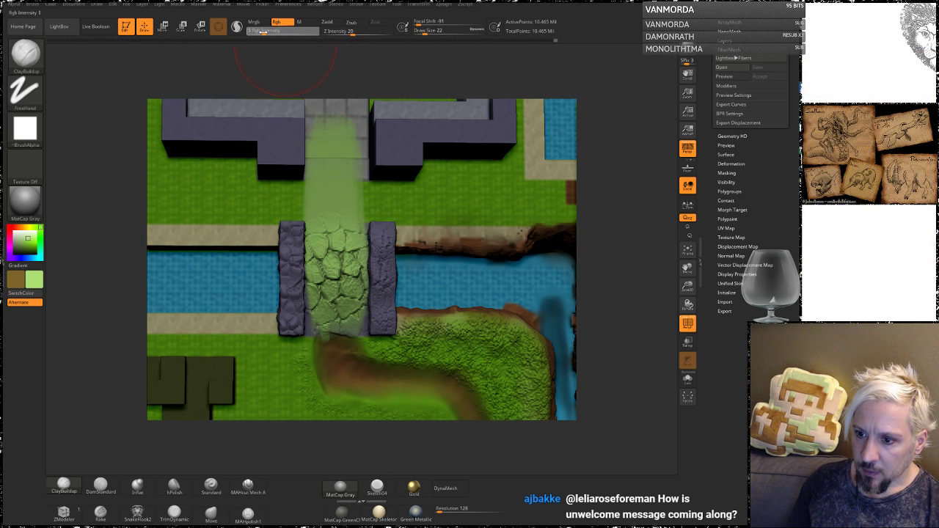
{"action": "mouse_move", "coordinate": [323, 110]}
{"action": "left_mouse_down"}
{"action": "mouse_move", "coordinate": [363, 194]}
{"action": "mouse_move", "coordinate": [365, 262]}
{"action": "mouse_move", "coordinate": [338, 323]}
{"action": "mouse_move", "coordinate": [344, 334]}
{"action": "mouse_move", "coordinate": [312, 293]}
{"action": "mouse_move", "coordinate": [341, 115]}
{"action": "left_mouse_up"}
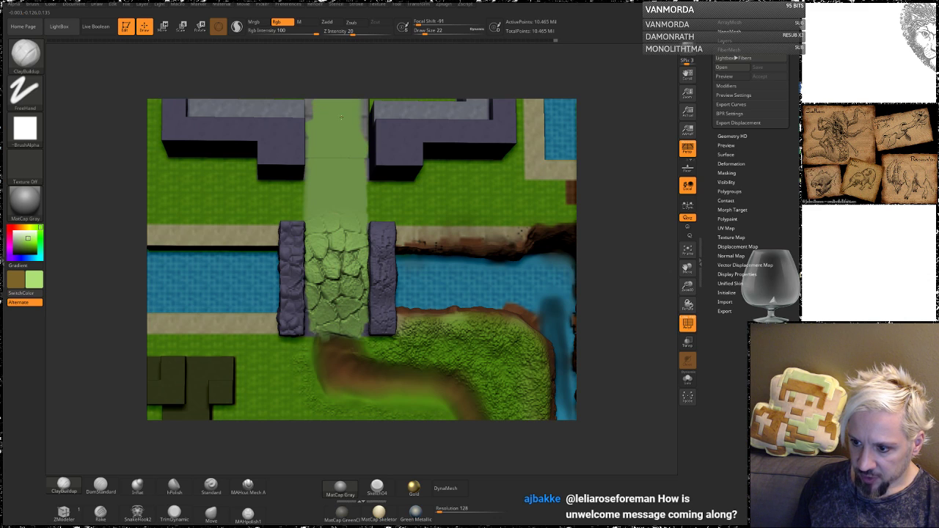
Extend the pale green path through the castle gate into the paved courtyard.
{"action": "left_click_drag", "start_coordinate": [606, 141], "coordinate": [583, 295], "text": "alt"}
{"action": "mouse_move", "coordinate": [307, 296]}
{"action": "left_mouse_down"}
{"action": "mouse_move", "coordinate": [311, 165]}
{"action": "mouse_move", "coordinate": [342, 286]}
{"action": "mouse_move", "coordinate": [307, 166]}
{"action": "left_mouse_up"}
{"action": "mouse_move", "coordinate": [608, 171]}
{"action": "left_mouse_down"}
{"action": "mouse_move", "coordinate": [632, 152]}
{"action": "mouse_move", "coordinate": [613, 149]}
{"action": "mouse_move", "coordinate": [608, 176]}
{"action": "left_mouse_up"}
{"action": "left_click_drag", "start_coordinate": [597, 215], "coordinate": [585, 176], "text": "alt"}
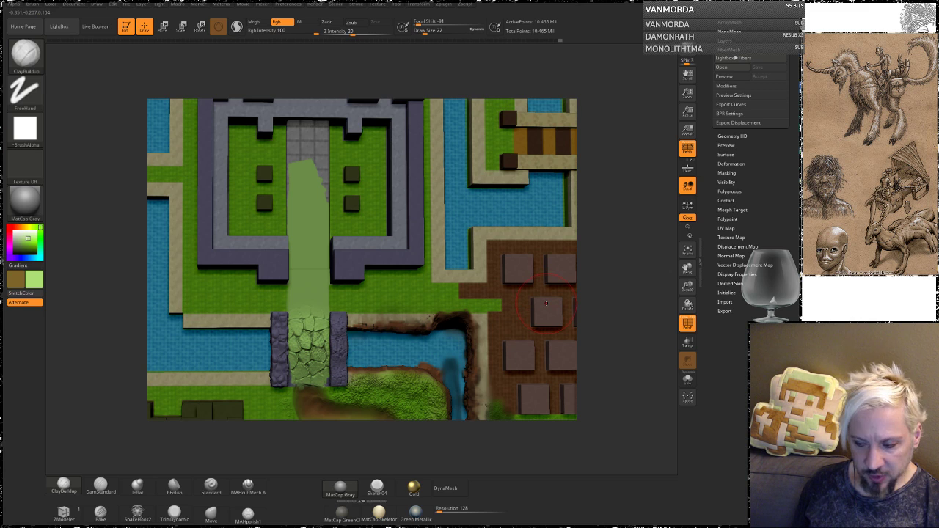
Sample the light gray-blue of the castle wall and paint the bridge's stone side walls with it at draw size 7.
{"action": "left_click_drag", "start_coordinate": [619, 310], "coordinate": [608, 222], "text": "alt"}
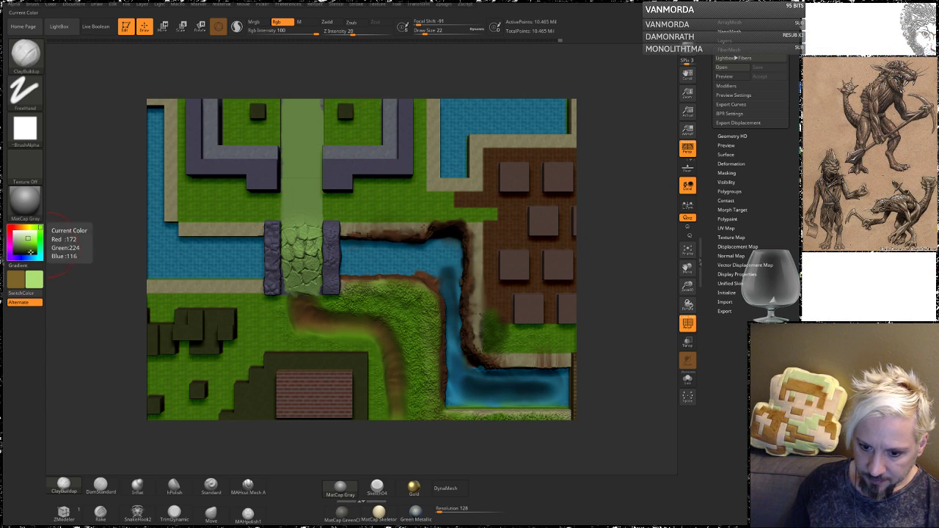
{"action": "left_click", "coordinate": [31, 244]}
{"action": "key", "text": "c"}
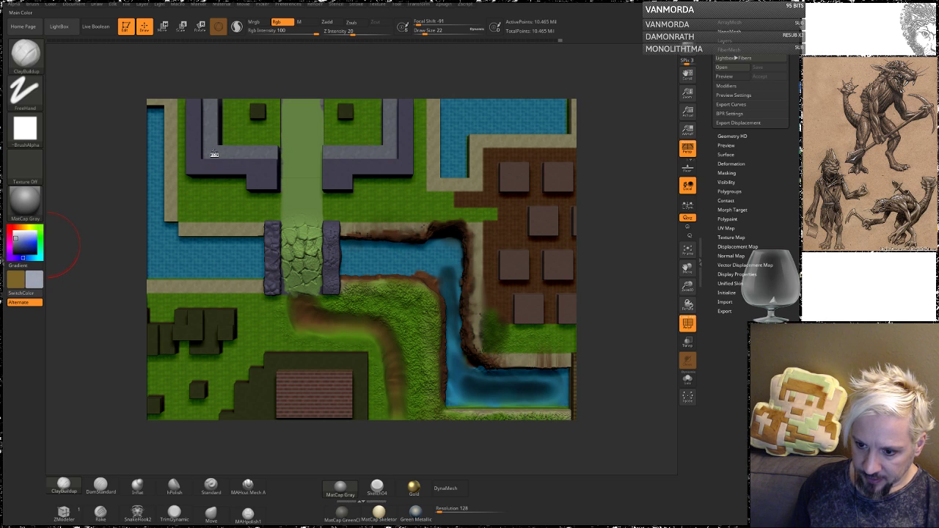
{"action": "key", "text": "space"}
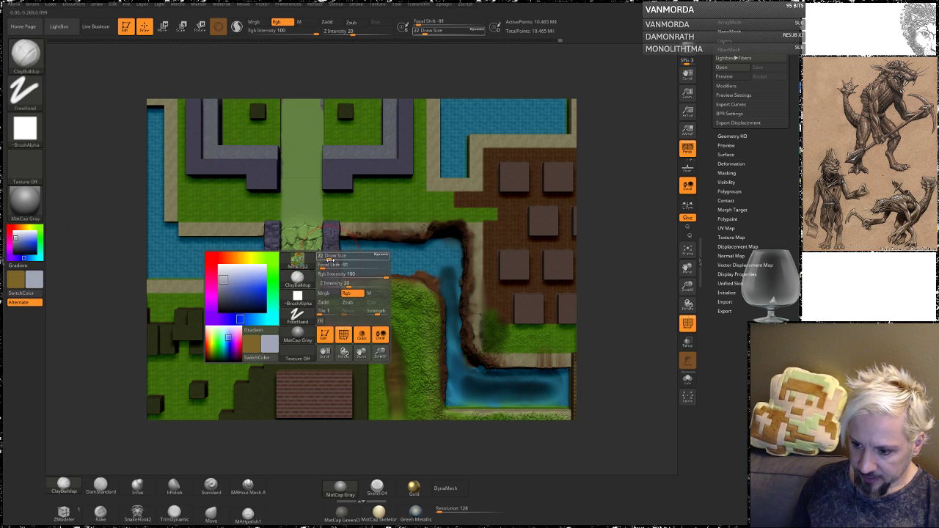
{"action": "left_click_drag", "start_coordinate": [325, 260], "coordinate": [332, 289]}
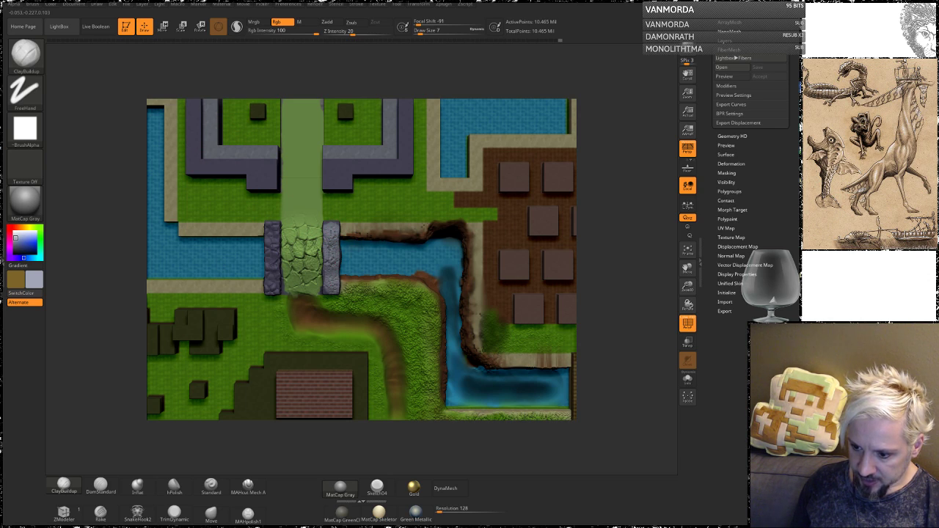
{"action": "mouse_move", "coordinate": [270, 278]}
{"action": "left_mouse_down"}
{"action": "mouse_move", "coordinate": [271, 223]}
{"action": "mouse_move", "coordinate": [269, 293]}
{"action": "left_mouse_up"}
{"action": "left_click_drag", "start_coordinate": [90, 234], "coordinate": [135, 248]}
{"action": "left_click_drag", "start_coordinate": [264, 289], "coordinate": [262, 258]}
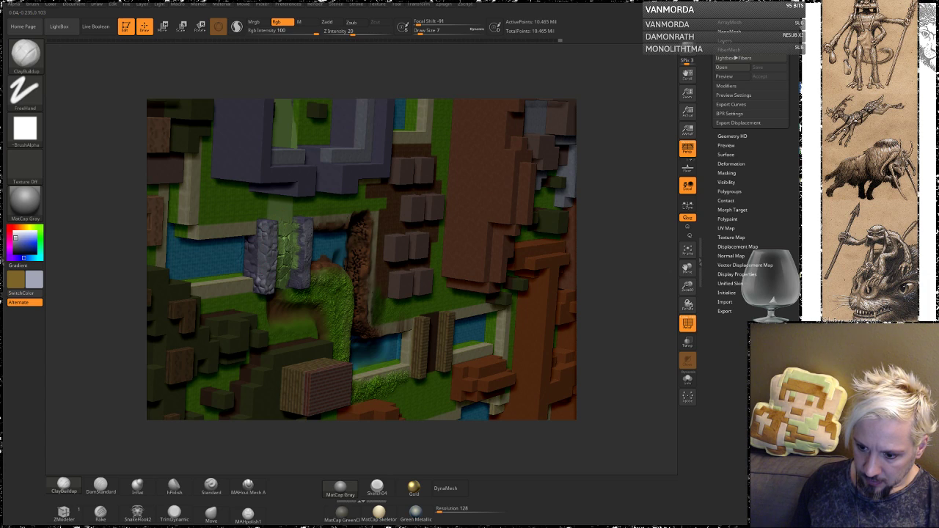
{"action": "left_click_drag", "start_coordinate": [248, 242], "coordinate": [257, 292]}
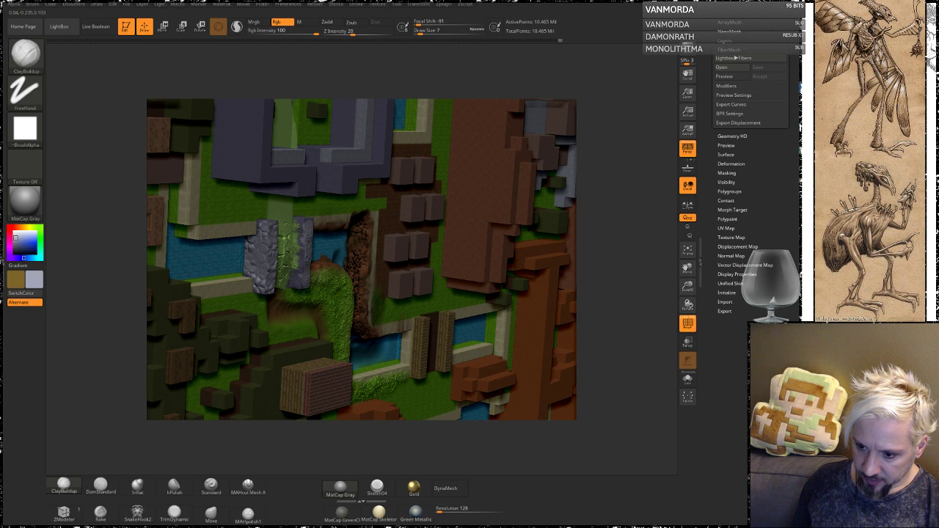
Smooth away the cobblestone relief on the pale green bridge deck between the side walls.
{"action": "mouse_move", "coordinate": [418, 192]}
{"action": "right_mouse_down"}
{"action": "mouse_move", "coordinate": [360, 213]}
{"action": "mouse_move", "coordinate": [332, 236]}
{"action": "right_mouse_up"}
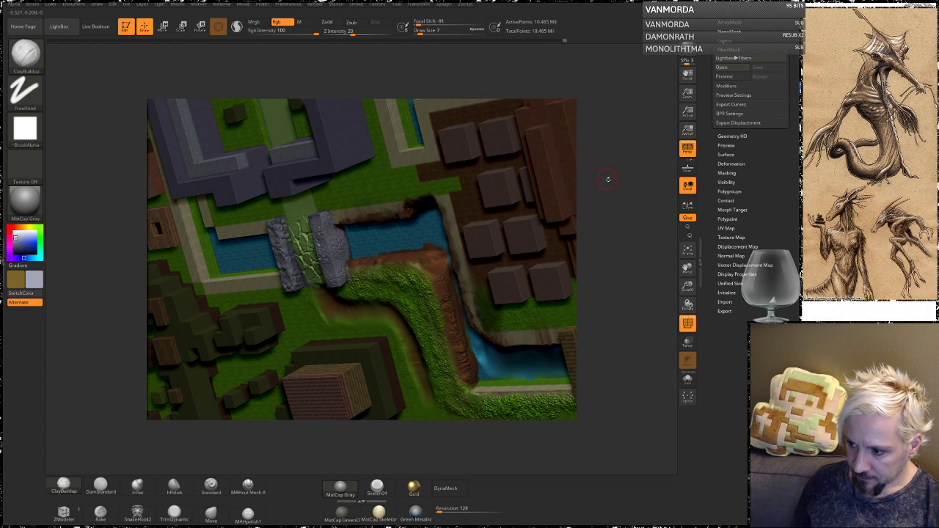
{"action": "left_click_drag", "start_coordinate": [607, 178], "coordinate": [552, 179], "text": "shift"}
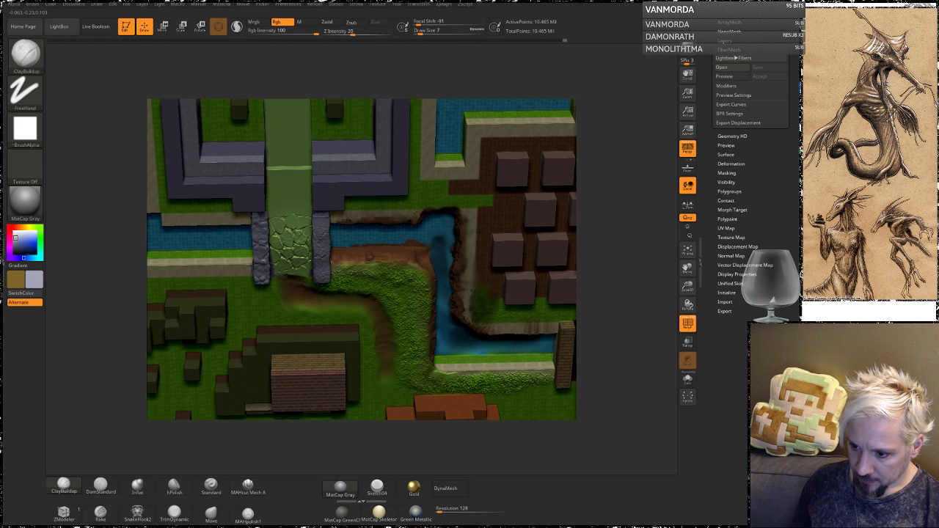
{"action": "left_click_drag", "start_coordinate": [627, 269], "coordinate": [629, 219]}
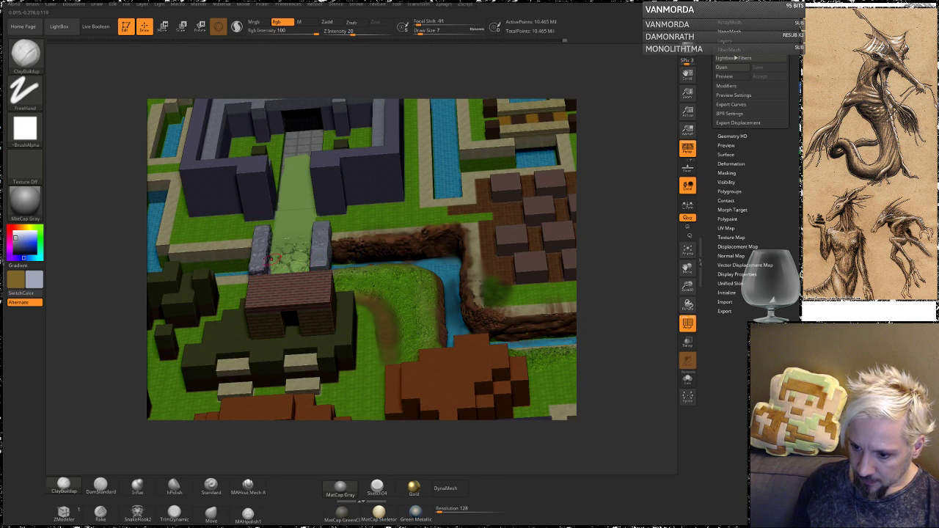
{"action": "left_click_drag", "start_coordinate": [615, 186], "coordinate": [612, 272]}
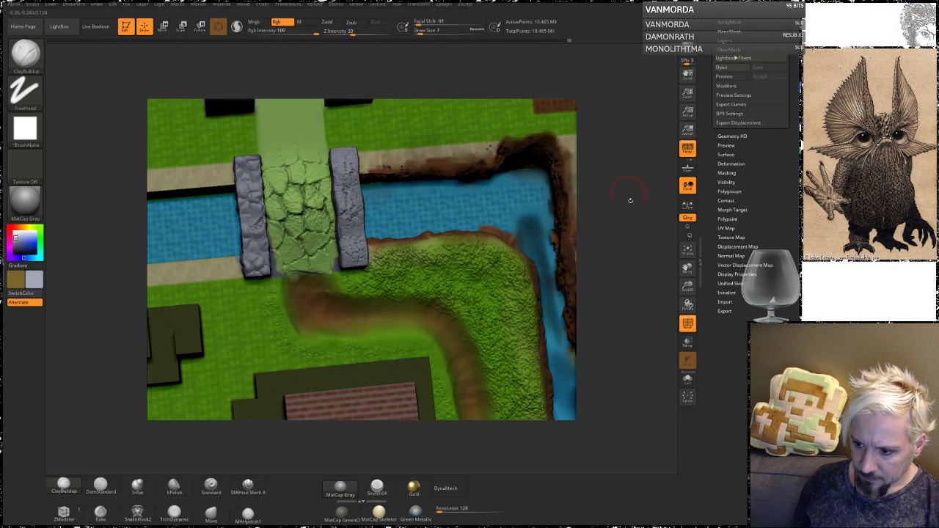
{"action": "left_click_drag", "start_coordinate": [629, 198], "coordinate": [636, 205]}
{"action": "key", "text": "shift"}
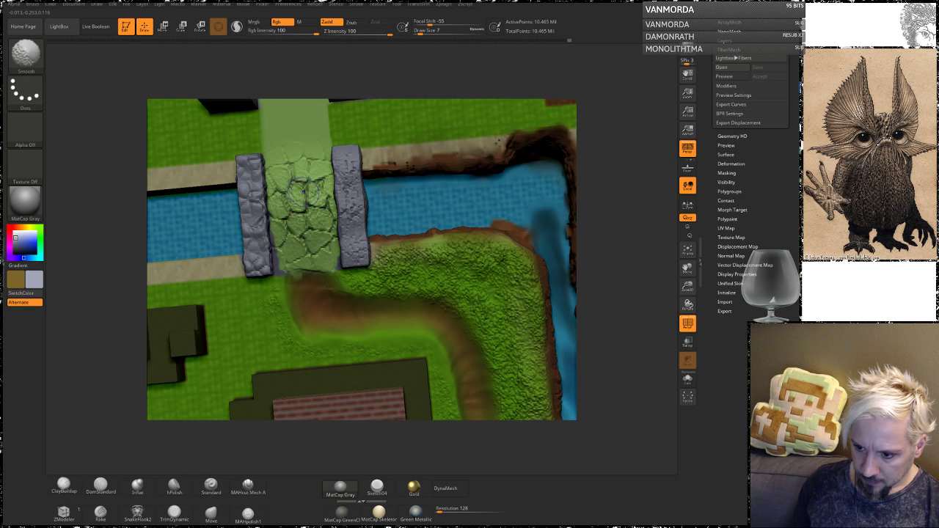
{"action": "mouse_move", "coordinate": [305, 198]}
{"action": "left_mouse_down", "text": "shift"}
{"action": "mouse_move", "coordinate": [297, 211]}
{"action": "mouse_move", "coordinate": [290, 185]}
{"action": "mouse_move", "coordinate": [319, 188]}
{"action": "mouse_move", "coordinate": [328, 214]}
{"action": "mouse_move", "coordinate": [312, 235]}
{"action": "left_mouse_up", "text": "shift"}
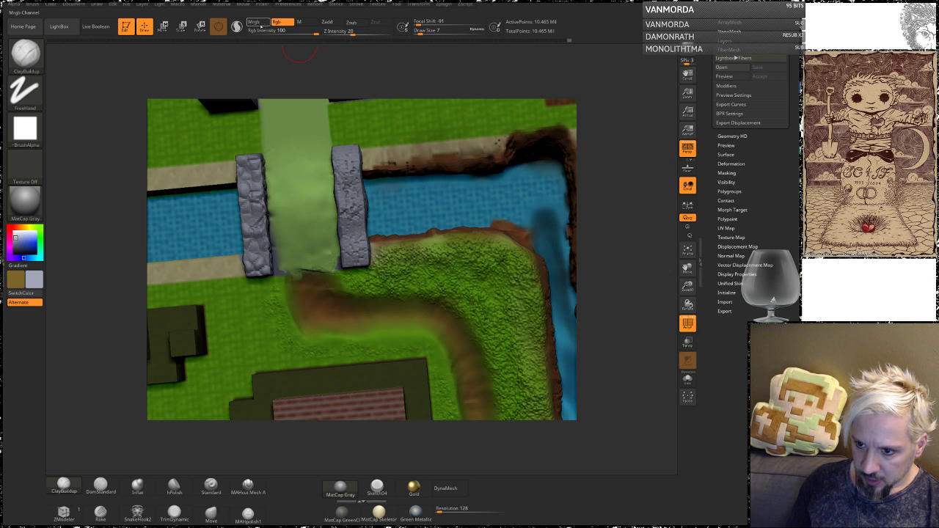
Turn on Zadd with draw size 4 for ClayBuildup and check the bridge on the Zelda light-world map in the browser.
{"action": "left_click", "coordinate": [351, 22]}
{"action": "left_click", "coordinate": [332, 23]}
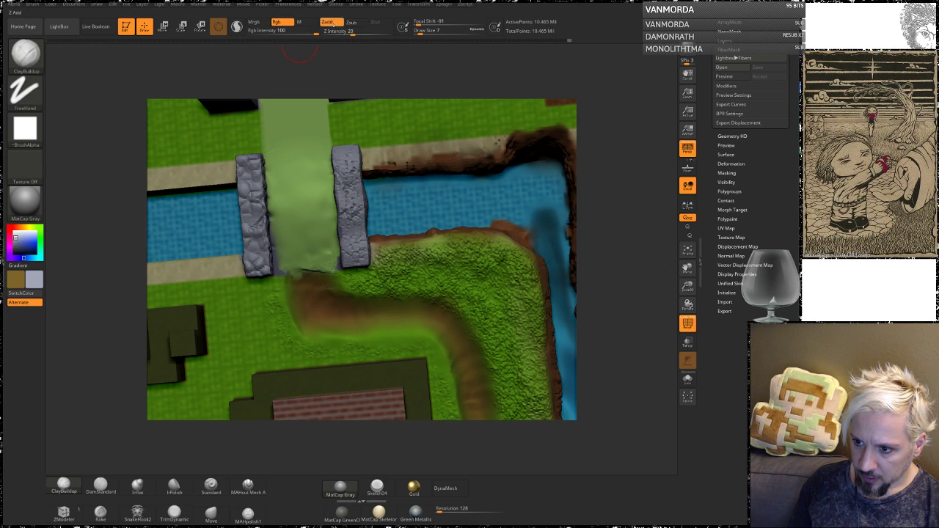
{"action": "key", "text": "space"}
{"action": "left_click_drag", "start_coordinate": [277, 121], "coordinate": [275, 122]}
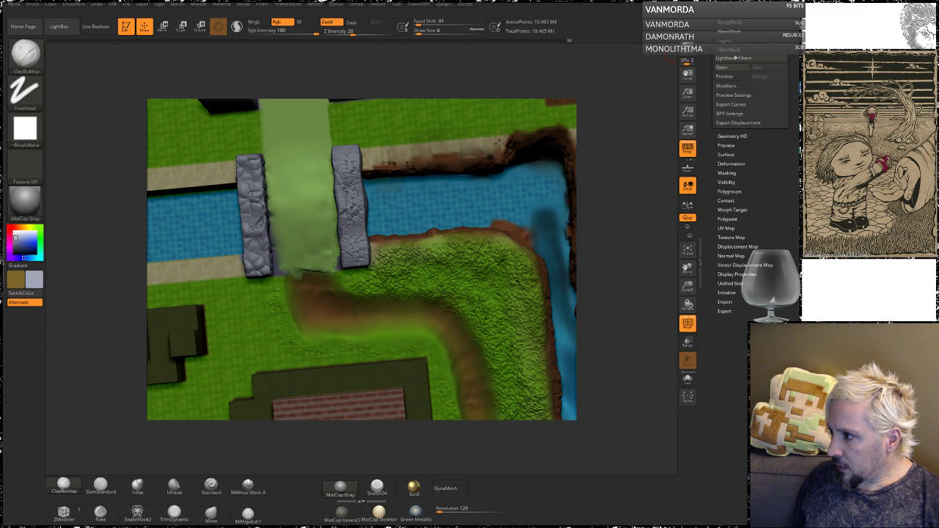
{"action": "key", "text": "alt+Tab"}
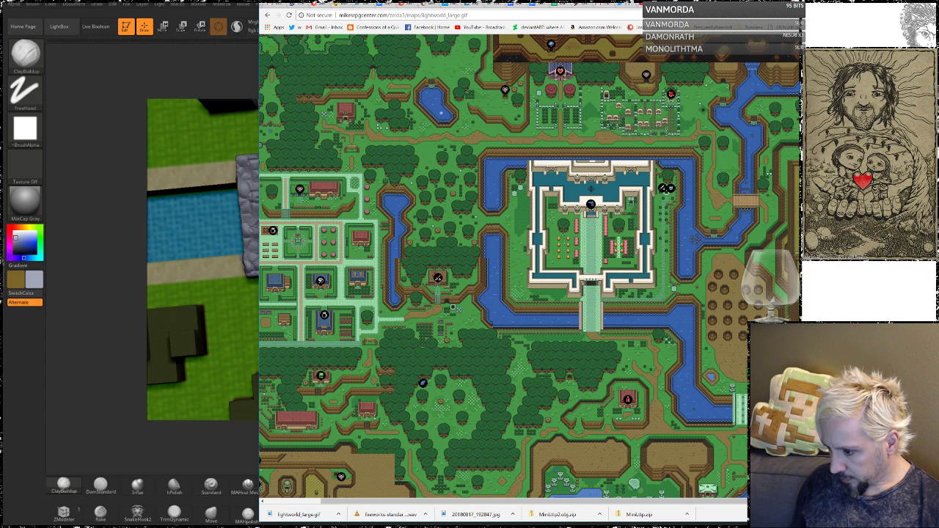
{"action": "key", "text": "alt+Tab"}
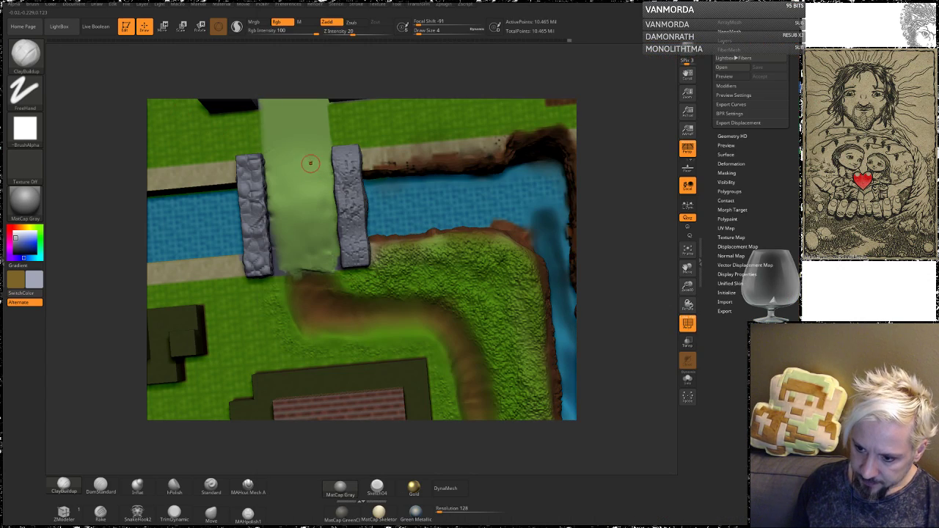
Try a ClayBuildup stroke at draw size 7 down the middle of the bridge deck.
{"action": "key", "text": "space"}
{"action": "left_click_drag", "start_coordinate": [291, 159], "coordinate": [288, 159]}
{"action": "key", "text": "shift"}
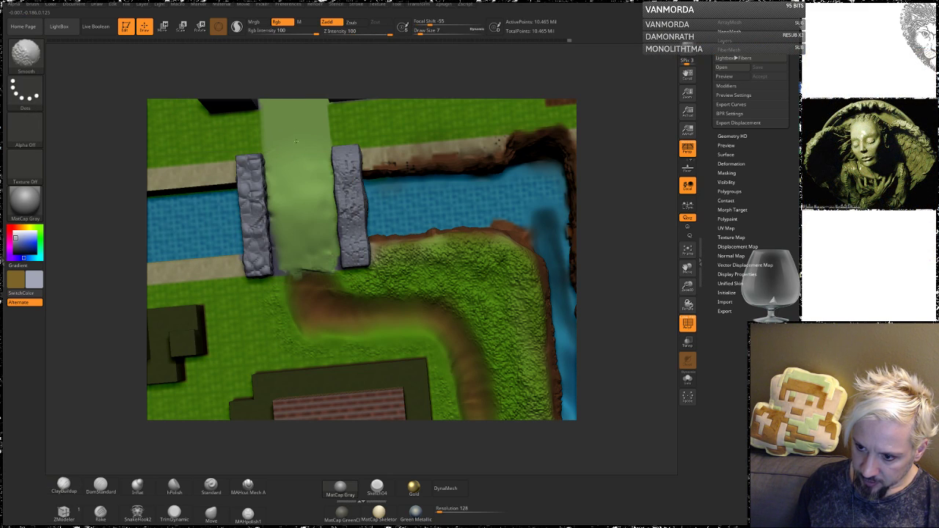
{"action": "left_click_drag", "start_coordinate": [641, 159], "coordinate": [633, 162], "text": "shift"}
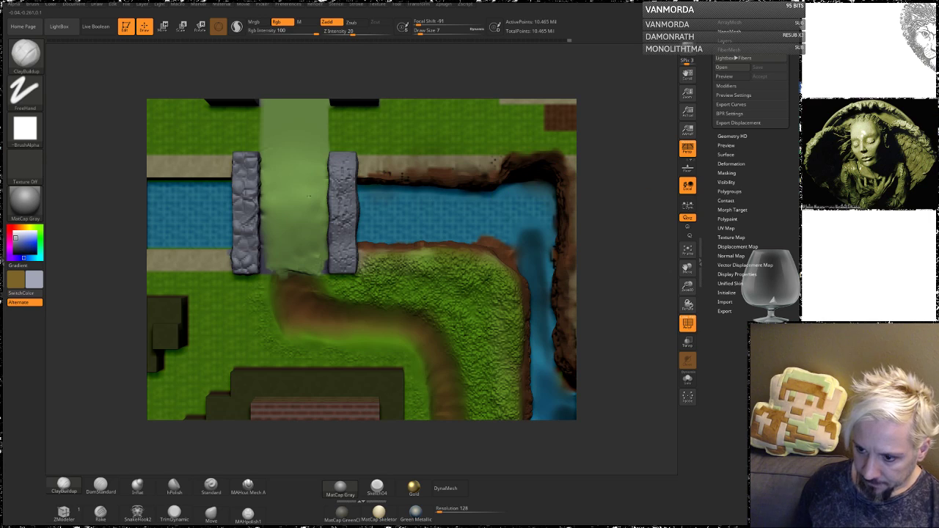
{"action": "left_click_drag", "start_coordinate": [292, 131], "coordinate": [295, 267]}
{"action": "key", "text": "ctrl+z"}
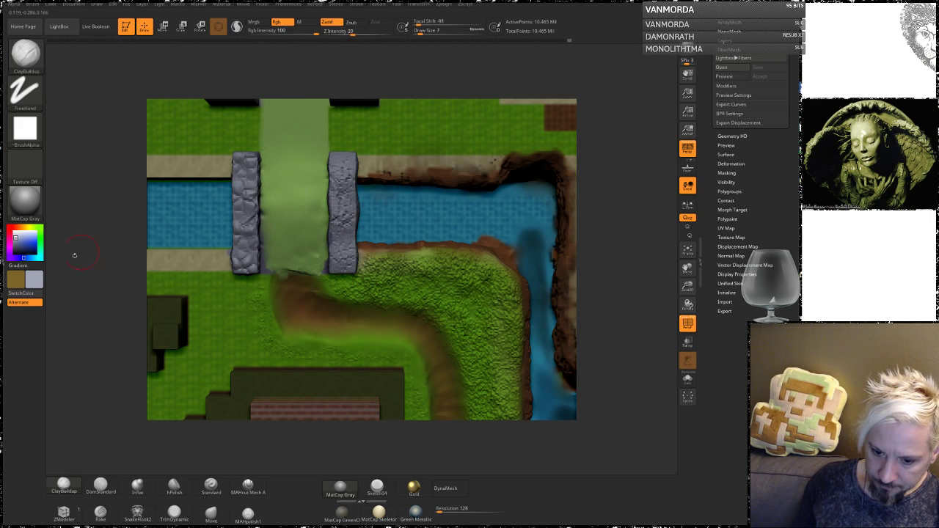
Sample the deck's pale green and try narrow raised strokes along the bridge deck, the last at draw size 8.
{"action": "left_click_drag", "start_coordinate": [15, 279], "coordinate": [273, 202]}
{"action": "left_click_drag", "start_coordinate": [293, 108], "coordinate": [292, 272]}
{"action": "key", "text": "ctrl"}
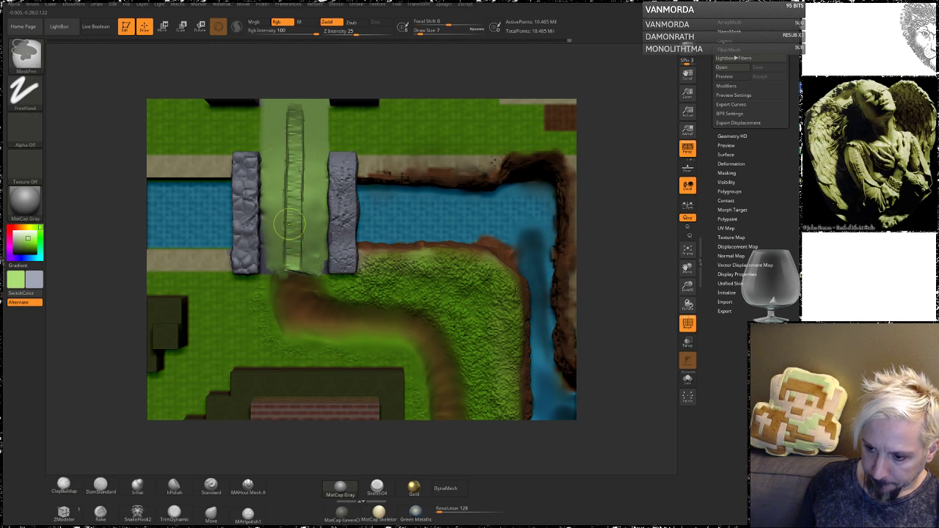
{"action": "key", "text": "ctrl+z"}
{"action": "key", "text": "space"}
{"action": "left_click_drag", "start_coordinate": [300, 173], "coordinate": [296, 174]}
{"action": "left_click_drag", "start_coordinate": [294, 114], "coordinate": [294, 266]}
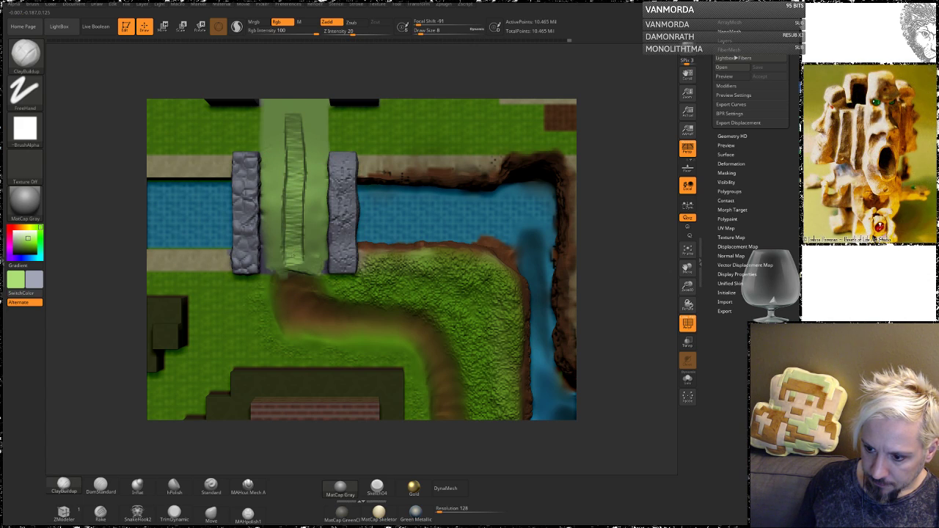
{"action": "key", "text": "ctrl+z"}
Build up a wider, smooth raised pale green strip along the bridge deck at draw size 17.
{"action": "key", "text": "space"}
{"action": "left_click_drag", "start_coordinate": [294, 157], "coordinate": [292, 260]}
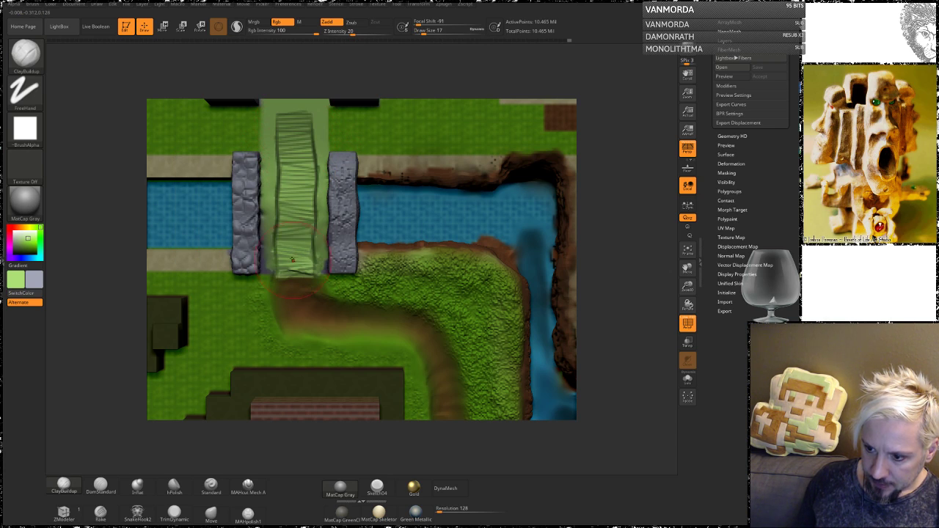
{"action": "key", "text": "ctrl+z"}
{"action": "left_click_drag", "start_coordinate": [290, 130], "coordinate": [293, 258]}
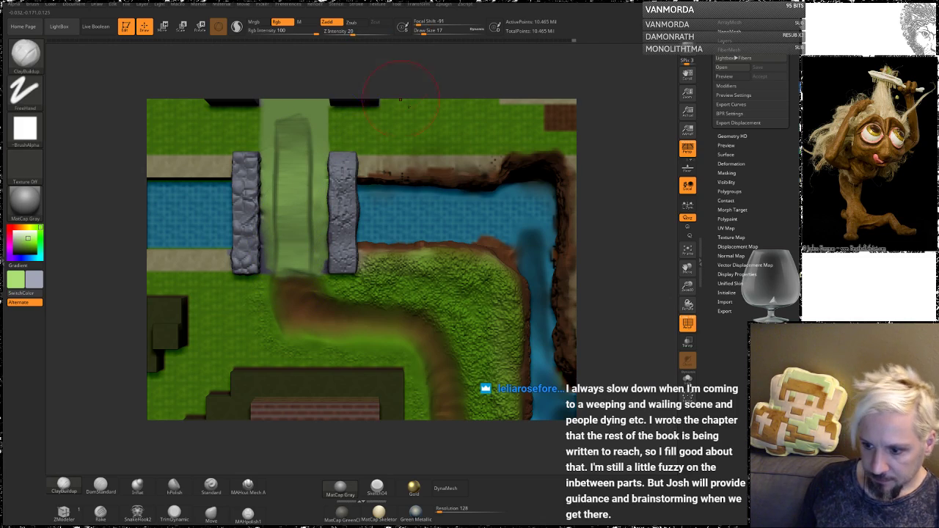
Compare the area east of the bridge with the Zelda light-world map in the browser and return to ZBrush.
{"action": "left_click_drag", "start_coordinate": [629, 224], "coordinate": [577, 198], "text": "alt"}
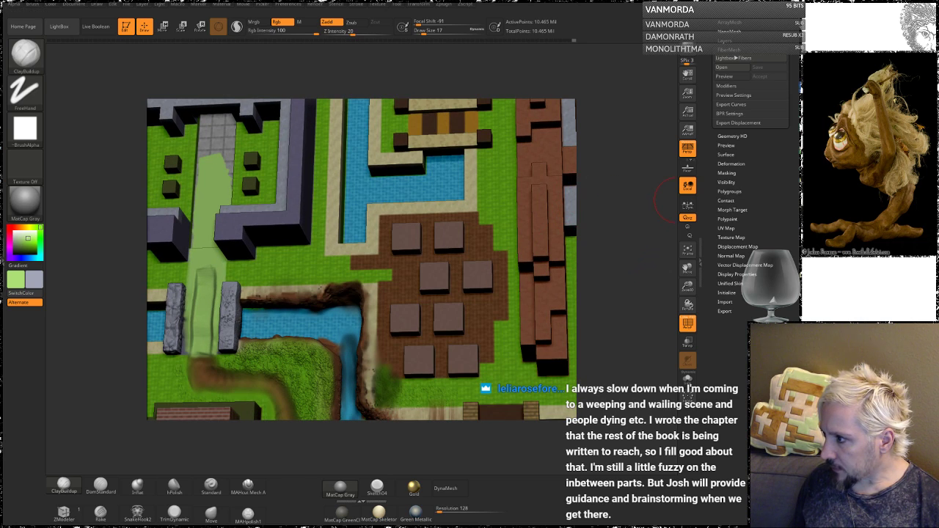
{"action": "key", "text": "alt+Tab"}
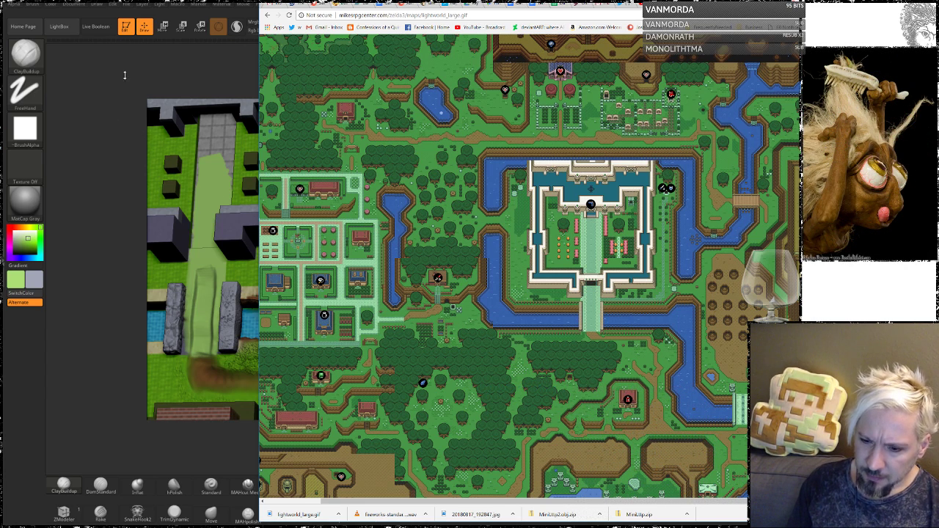
{"action": "key", "text": "alt+Tab"}
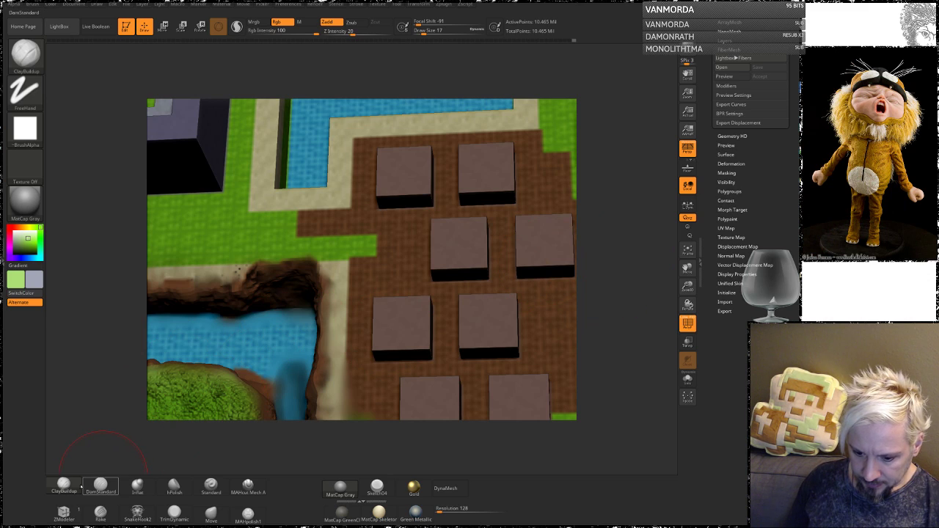
Set the ClayBuildup draw size to 9, sample the field's brown as main and secondary colour, and try a stroke on the middle block.
{"action": "key", "text": "b"}
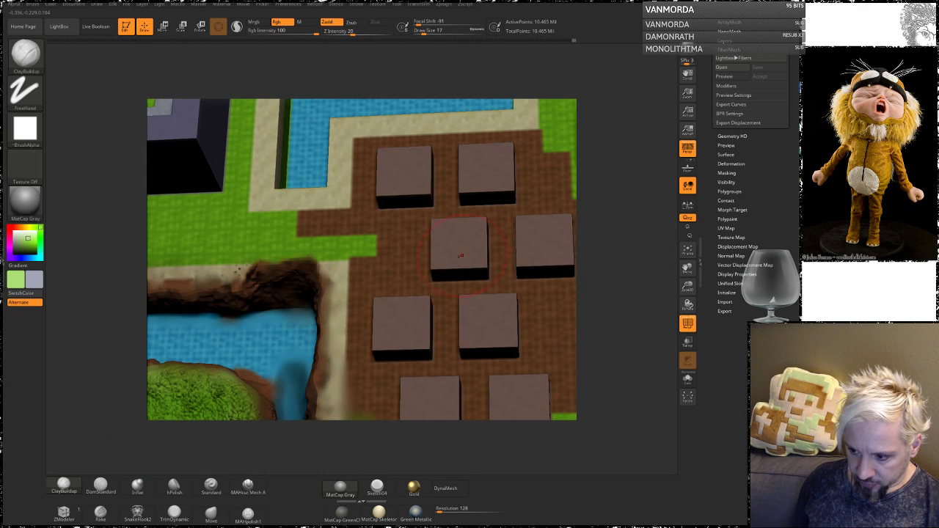
{"action": "key", "text": "space"}
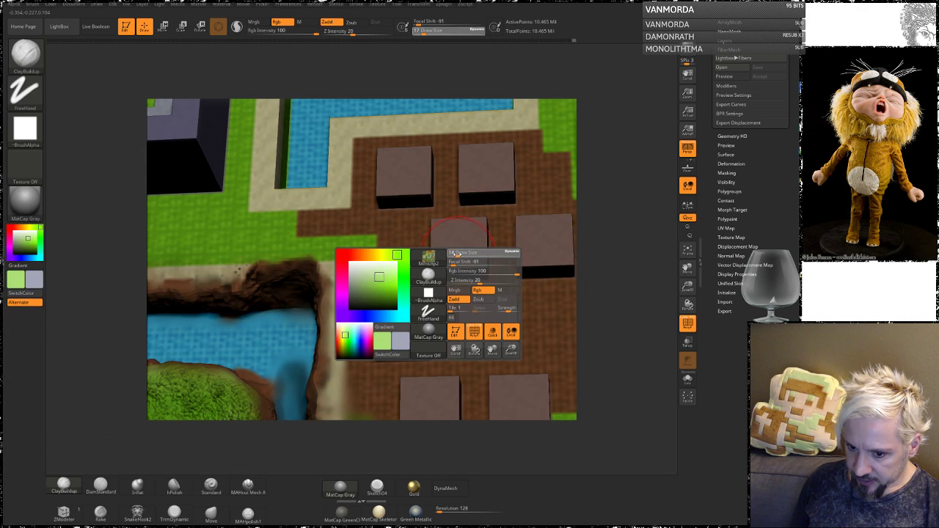
{"action": "left_click_drag", "start_coordinate": [456, 253], "coordinate": [452, 254]}
{"action": "mouse_move", "coordinate": [31, 245]}
{"action": "left_mouse_down"}
{"action": "mouse_move", "coordinate": [204, 254]}
{"action": "mouse_move", "coordinate": [398, 230]}
{"action": "left_mouse_up"}
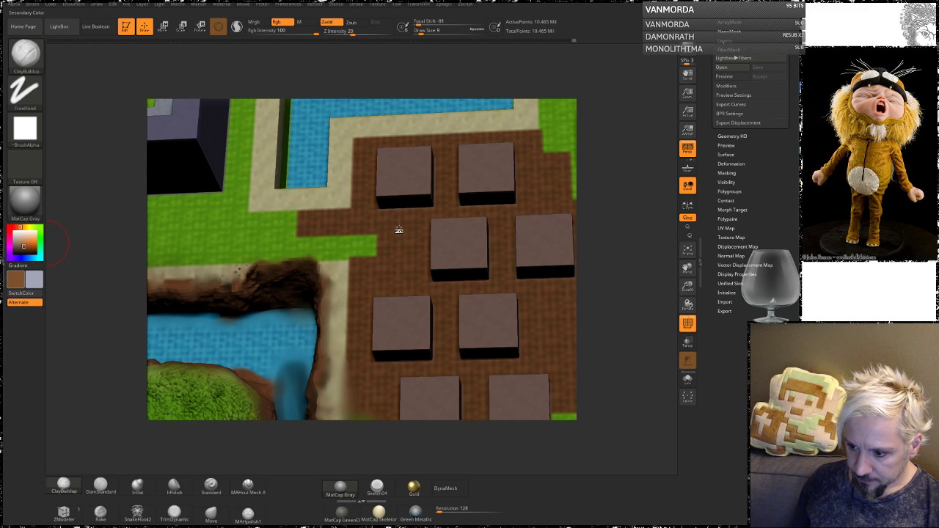
{"action": "left_click_drag", "start_coordinate": [449, 246], "coordinate": [461, 240]}
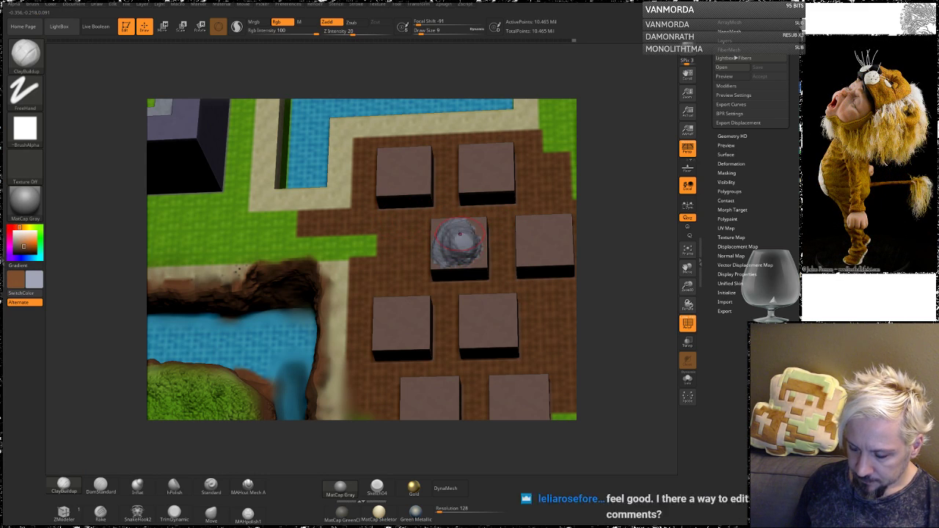
{"action": "left_click_drag", "start_coordinate": [36, 279], "coordinate": [358, 218]}
Build up the middle block of the brown field into a rounded brown mound from several sides.
{"action": "mouse_move", "coordinate": [469, 256]}
{"action": "left_mouse_down"}
{"action": "mouse_move", "coordinate": [452, 249]}
{"action": "mouse_move", "coordinate": [448, 230]}
{"action": "left_mouse_up"}
{"action": "right_click_drag", "start_coordinate": [448, 272], "coordinate": [450, 246]}
{"action": "mouse_move", "coordinate": [449, 244]}
{"action": "left_mouse_down", "text": "shift"}
{"action": "mouse_move", "coordinate": [458, 224]}
{"action": "mouse_move", "coordinate": [437, 239]}
{"action": "mouse_move", "coordinate": [480, 253]}
{"action": "mouse_move", "coordinate": [468, 227]}
{"action": "left_mouse_up", "text": "shift"}
{"action": "right_click_drag", "start_coordinate": [471, 206], "coordinate": [509, 227]}
{"action": "mouse_move", "coordinate": [440, 253]}
{"action": "left_mouse_down"}
{"action": "mouse_move", "coordinate": [424, 217]}
{"action": "mouse_move", "coordinate": [434, 251]}
{"action": "mouse_move", "coordinate": [442, 229]}
{"action": "mouse_move", "coordinate": [459, 231]}
{"action": "left_mouse_up"}
{"action": "left_click_drag", "start_coordinate": [622, 199], "coordinate": [596, 231]}
{"action": "mouse_move", "coordinate": [443, 229]}
{"action": "left_mouse_down"}
{"action": "mouse_move", "coordinate": [464, 211]}
{"action": "mouse_move", "coordinate": [480, 230]}
{"action": "left_mouse_up"}
{"action": "left_click_drag", "start_coordinate": [620, 233], "coordinate": [632, 183]}
{"action": "left_click_drag", "start_coordinate": [471, 254], "coordinate": [436, 251]}
{"action": "left_click_drag", "start_coordinate": [618, 185], "coordinate": [629, 203]}
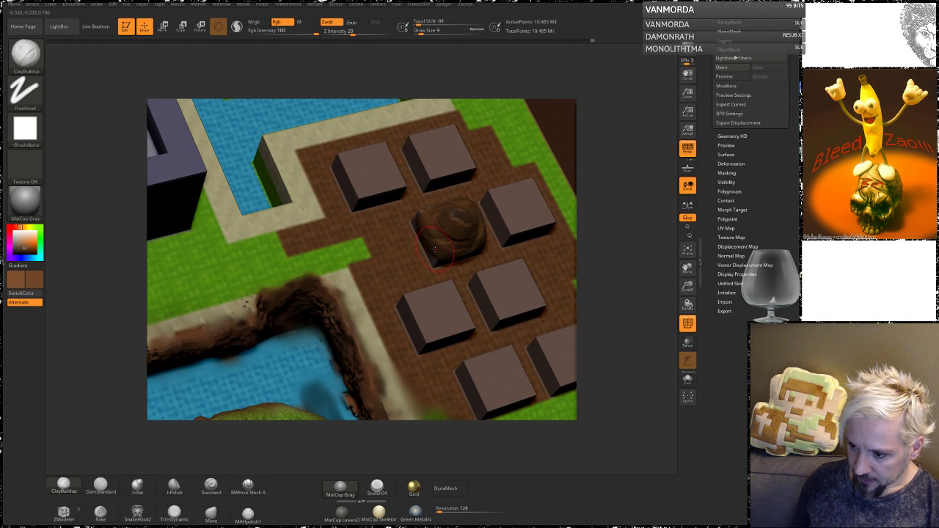
Add more brown clay around the mound's sides, base and peak to cover the remaining block edges.
{"action": "right_click_drag", "start_coordinate": [430, 211], "coordinate": [445, 200]}
{"action": "left_click_drag", "start_coordinate": [424, 209], "coordinate": [417, 213]}
{"action": "right_click_drag", "start_coordinate": [596, 209], "coordinate": [429, 244]}
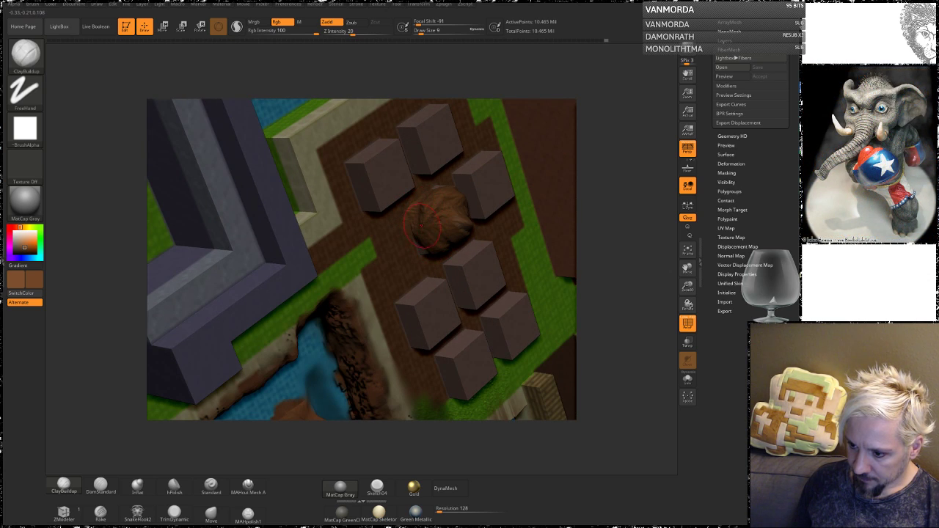
{"action": "right_click_drag", "start_coordinate": [431, 253], "coordinate": [445, 226]}
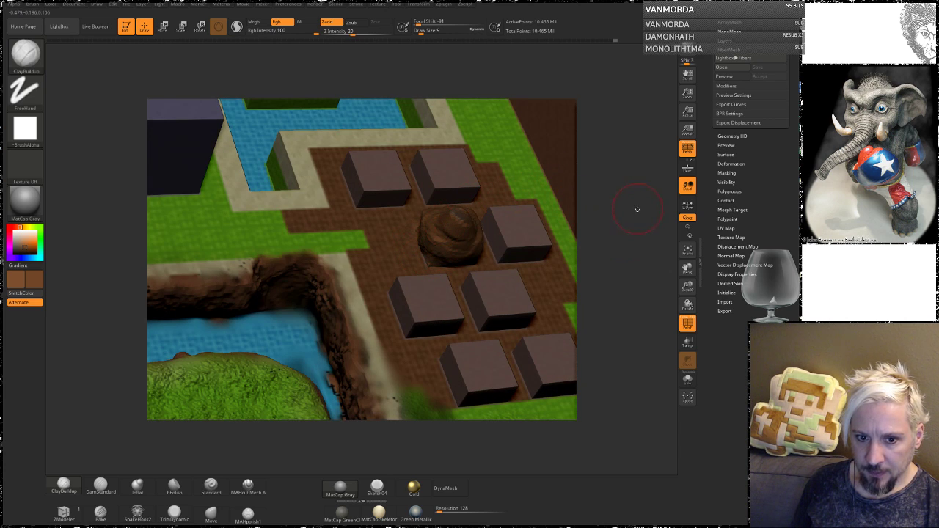
{"action": "right_click_drag", "start_coordinate": [634, 213], "coordinate": [608, 206]}
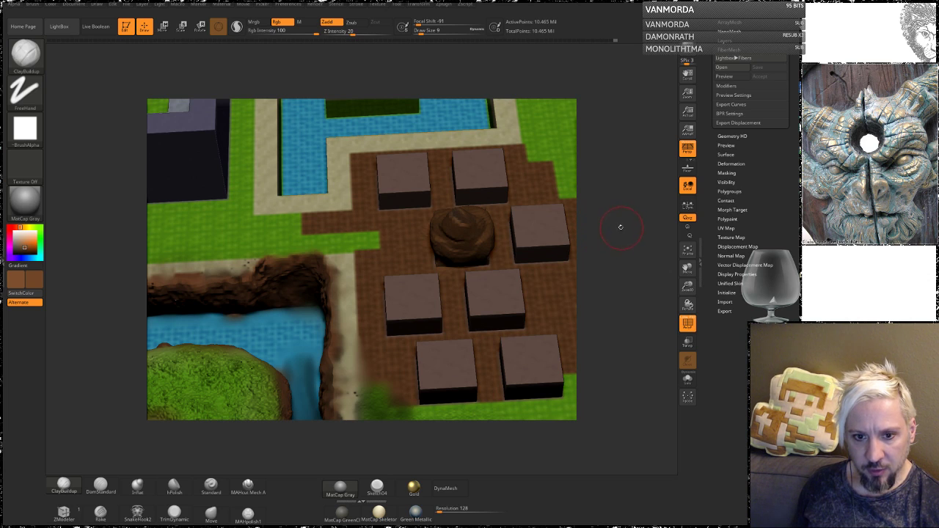
{"action": "mouse_move", "coordinate": [618, 252]}
{"action": "left_mouse_down"}
{"action": "mouse_move", "coordinate": [625, 259]}
{"action": "mouse_move", "coordinate": [624, 234]}
{"action": "mouse_move", "coordinate": [622, 286]}
{"action": "left_mouse_up"}
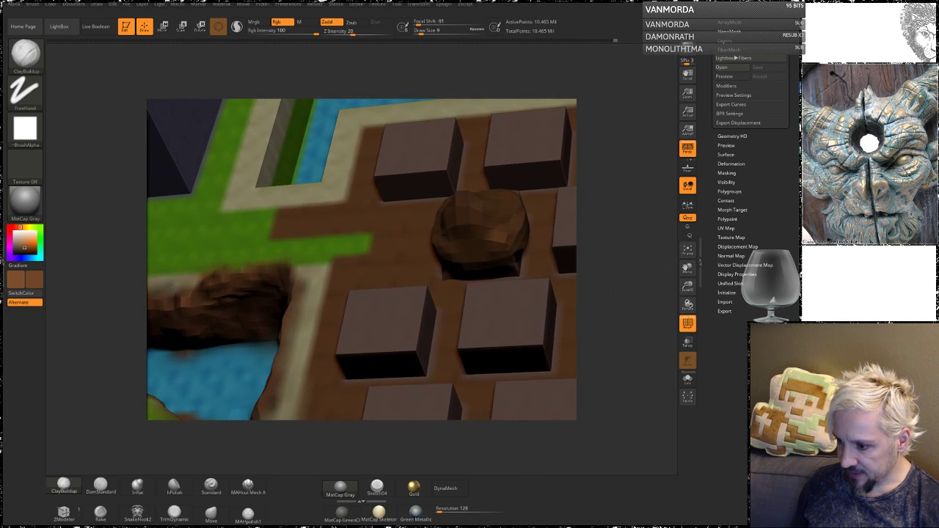
{"action": "mouse_move", "coordinate": [518, 261]}
{"action": "left_mouse_down"}
{"action": "mouse_move", "coordinate": [502, 263]}
{"action": "mouse_move", "coordinate": [526, 259]}
{"action": "mouse_move", "coordinate": [510, 259]}
{"action": "left_mouse_up"}
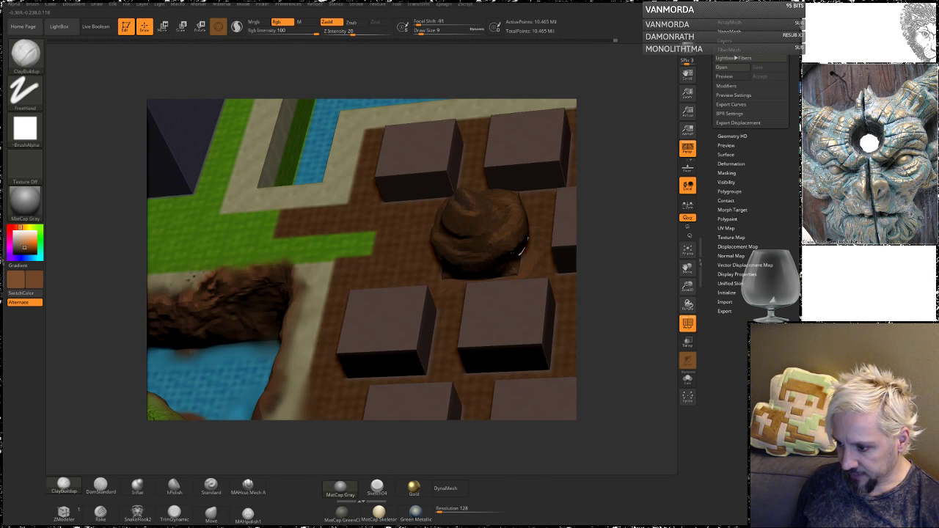
{"action": "left_click_drag", "start_coordinate": [622, 212], "coordinate": [593, 200]}
{"action": "mouse_move", "coordinate": [536, 211]}
{"action": "left_mouse_down"}
{"action": "mouse_move", "coordinate": [545, 213]}
{"action": "mouse_move", "coordinate": [533, 234]}
{"action": "mouse_move", "coordinate": [515, 217]}
{"action": "mouse_move", "coordinate": [504, 233]}
{"action": "mouse_move", "coordinate": [534, 242]}
{"action": "left_mouse_up"}
Smooth the mound's top and sides into an even, rounded cone.
{"action": "key", "text": "shift"}
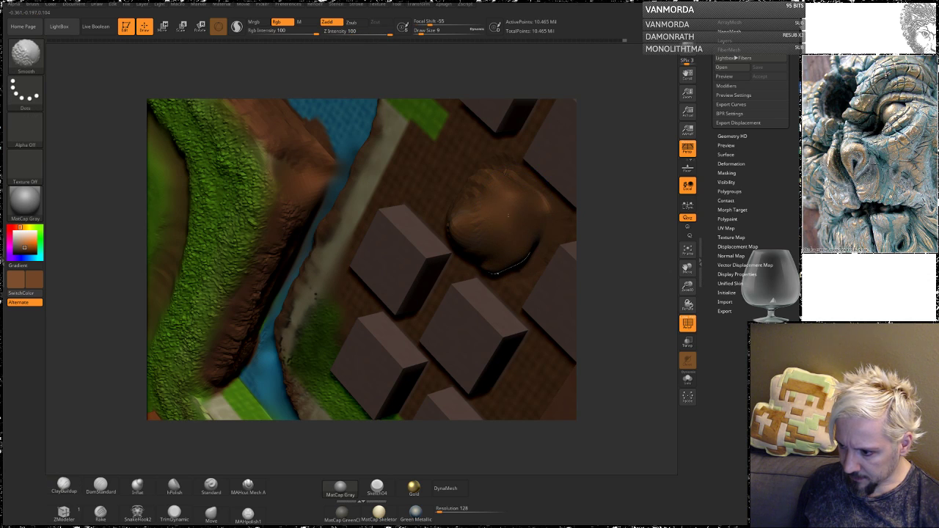
{"action": "left_click_drag", "start_coordinate": [628, 224], "coordinate": [597, 176]}
{"action": "key", "text": "shift"}
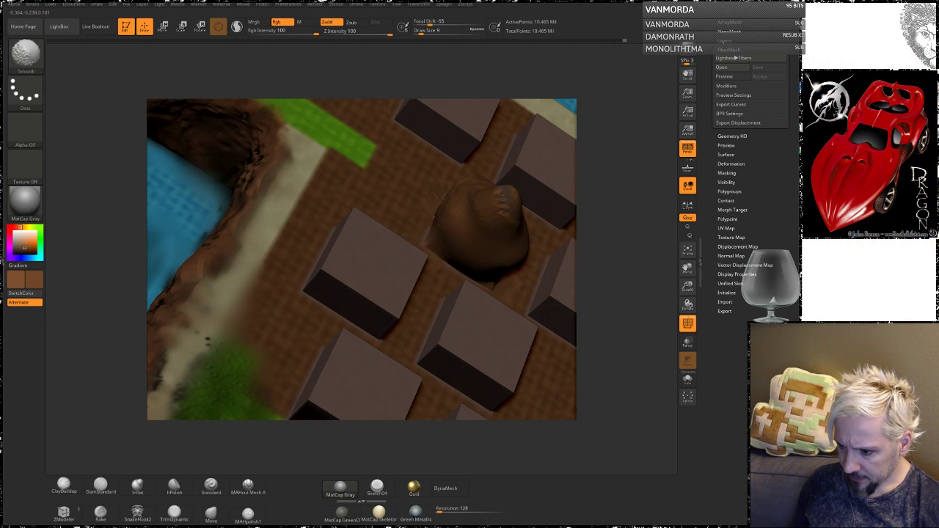
{"action": "left_click_drag", "start_coordinate": [493, 194], "coordinate": [510, 194], "text": "shift"}
{"action": "left_click_drag", "start_coordinate": [623, 220], "coordinate": [598, 275]}
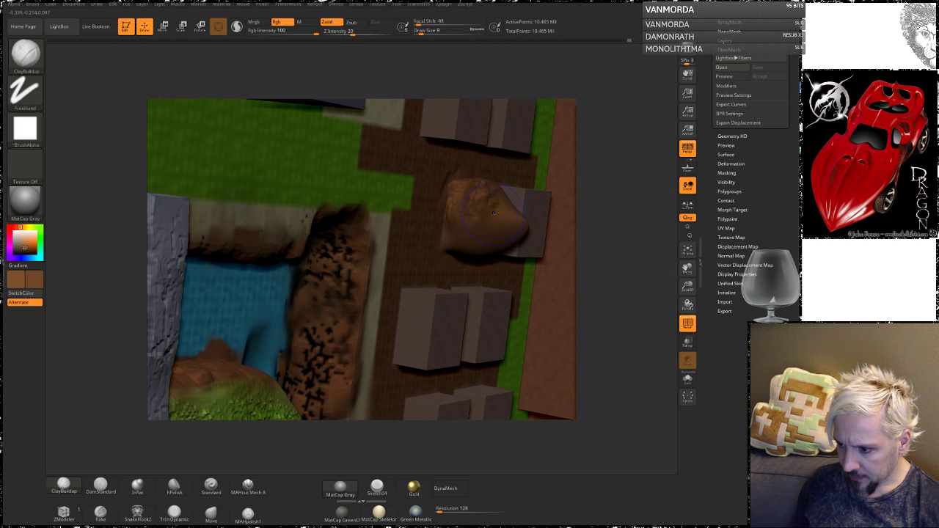
{"action": "key", "text": "shift"}
{"action": "left_click_drag", "start_coordinate": [492, 211], "coordinate": [523, 216], "text": "shift"}
{"action": "left_click_drag", "start_coordinate": [638, 211], "coordinate": [615, 183]}
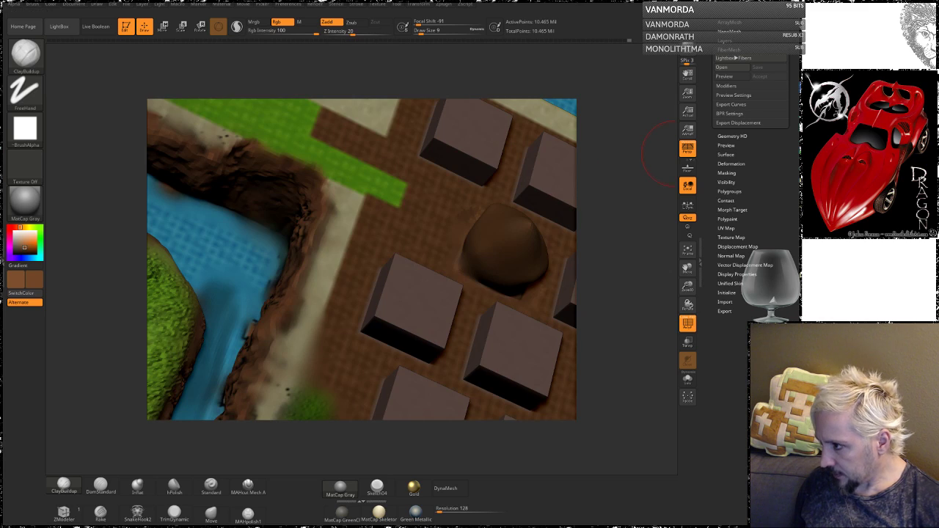
Examine the brown field east of the castle on the Zelda light-world map in the browser and return to ZBrush.
{"action": "key", "text": "alt+Tab"}
{"action": "left_click", "coordinate": [675, 154]}
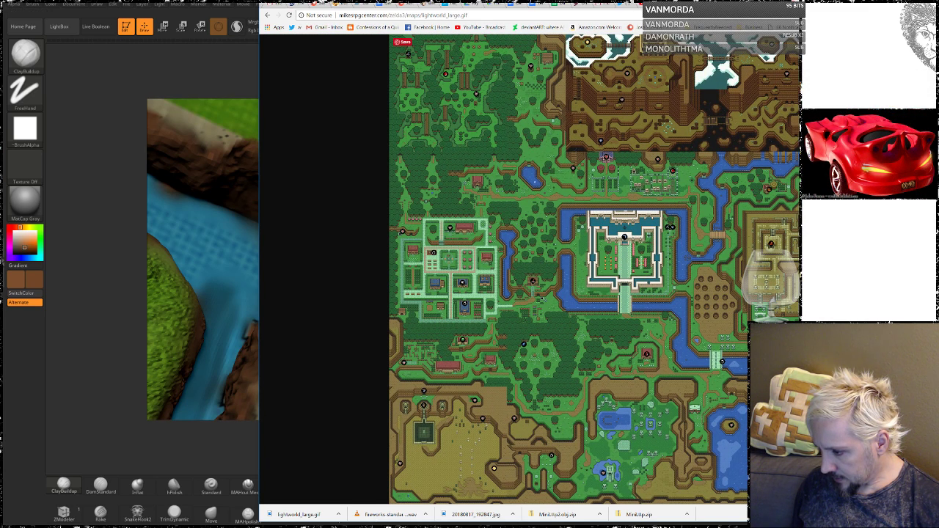
{"action": "left_click", "coordinate": [649, 301]}
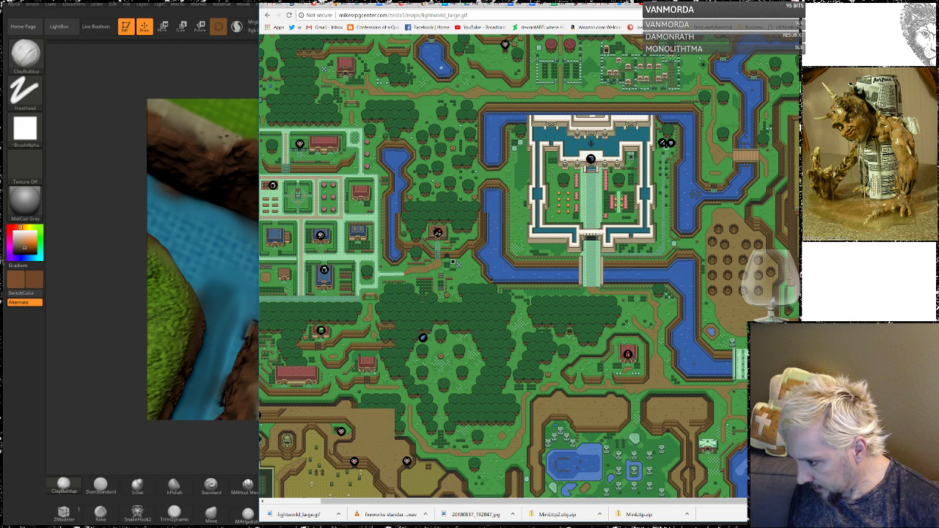
{"action": "key", "text": "super+Down"}
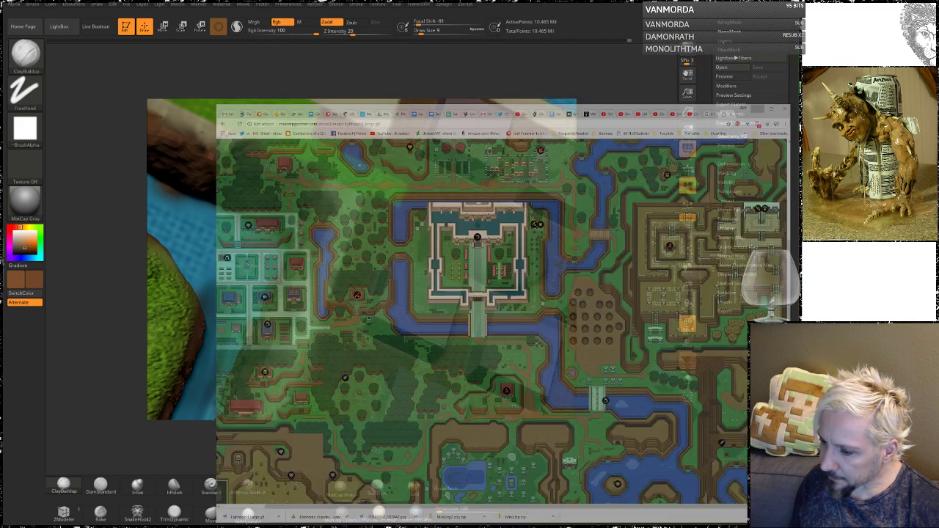
Flatten facets into the mound's top and sides with the hPolish brush at draw size 8.
{"action": "mouse_move", "coordinate": [620, 246]}
{"action": "left_mouse_down"}
{"action": "mouse_move", "coordinate": [621, 232]}
{"action": "mouse_move", "coordinate": [618, 258]}
{"action": "left_mouse_up"}
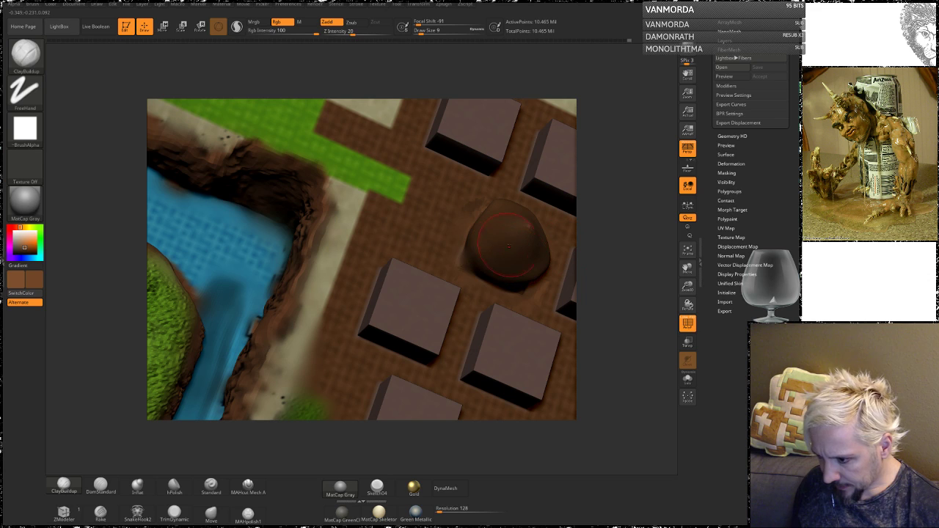
{"action": "left_click", "coordinate": [174, 485]}
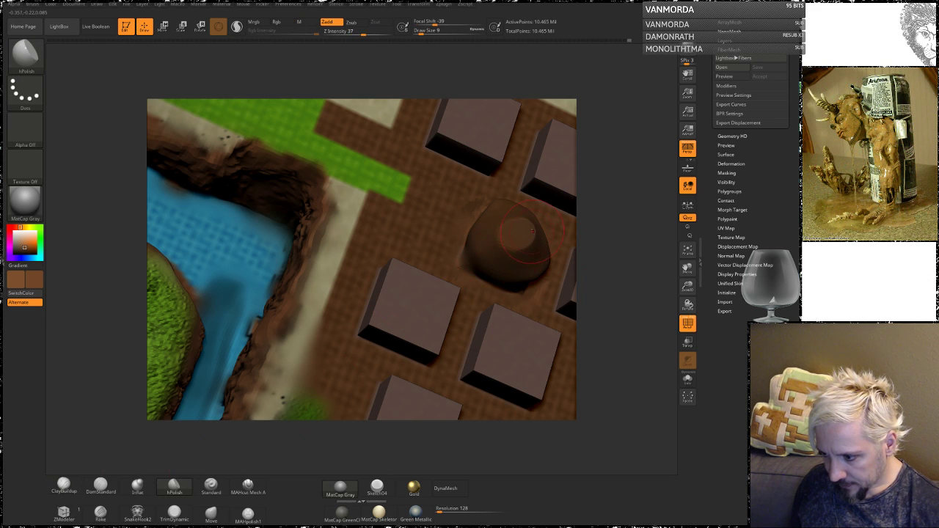
{"action": "mouse_move", "coordinate": [613, 238]}
{"action": "left_mouse_down"}
{"action": "mouse_move", "coordinate": [554, 253]}
{"action": "mouse_move", "coordinate": [552, 264]}
{"action": "left_mouse_up"}
{"action": "key", "text": "space"}
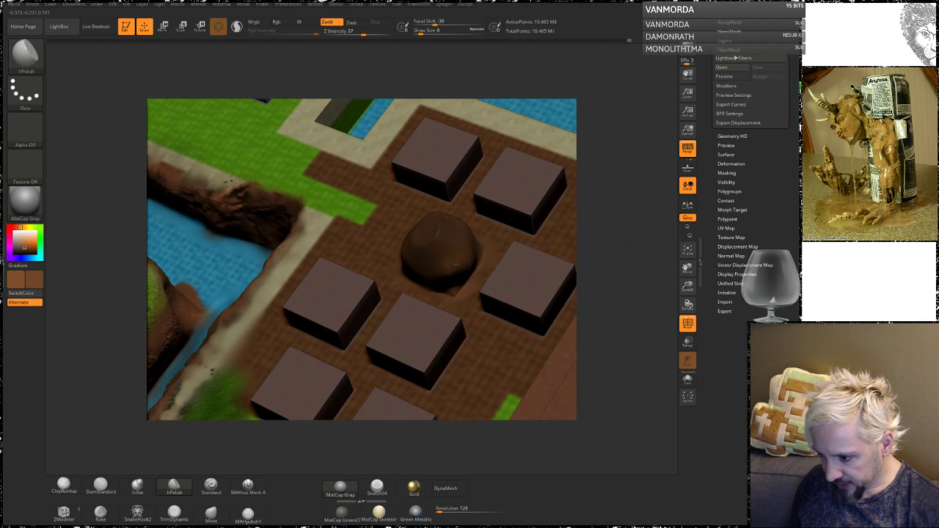
{"action": "mouse_move", "coordinate": [448, 270]}
{"action": "right_mouse_down"}
{"action": "mouse_move", "coordinate": [428, 272]}
{"action": "mouse_move", "coordinate": [392, 250]}
{"action": "right_mouse_up"}
{"action": "left_click_drag", "start_coordinate": [602, 144], "coordinate": [538, 189]}
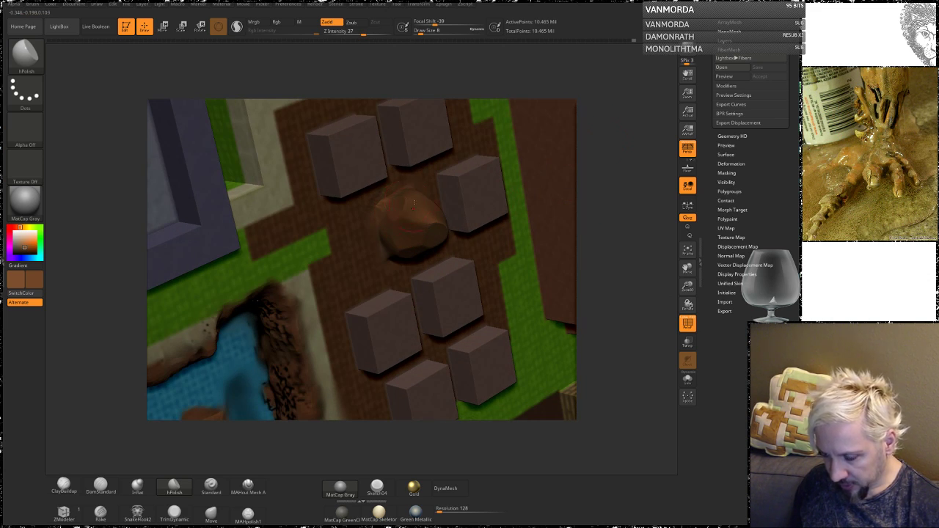
Look over the central boulder, check the lightworld_large.gif reference map in the browser, and return to ZBrush.
{"action": "left_click_drag", "start_coordinate": [616, 190], "coordinate": [416, 189]}
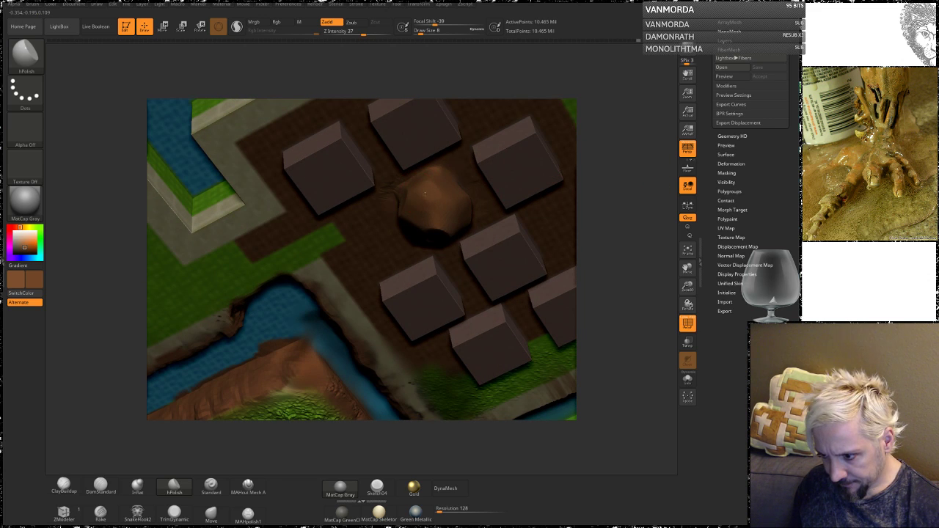
{"action": "left_click_drag", "start_coordinate": [609, 243], "coordinate": [610, 168]}
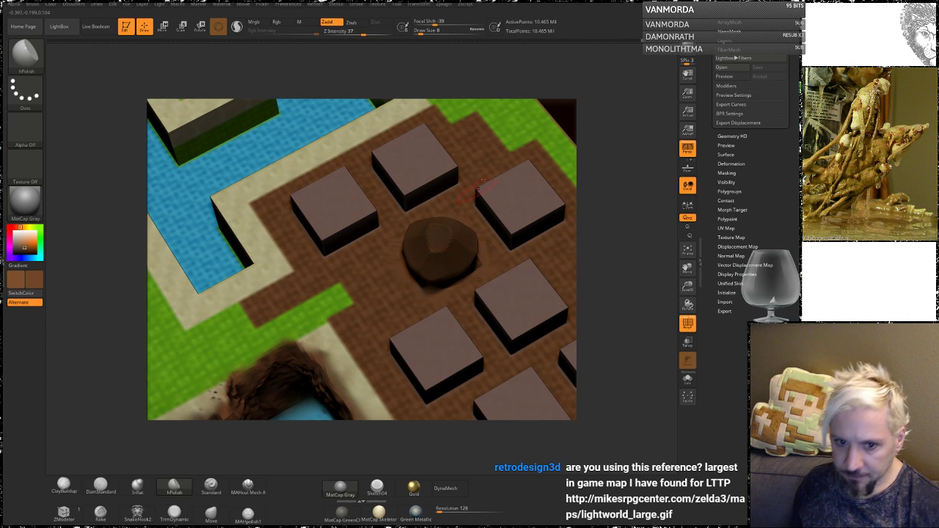
{"action": "left_click_drag", "start_coordinate": [594, 264], "coordinate": [625, 215], "text": "shift"}
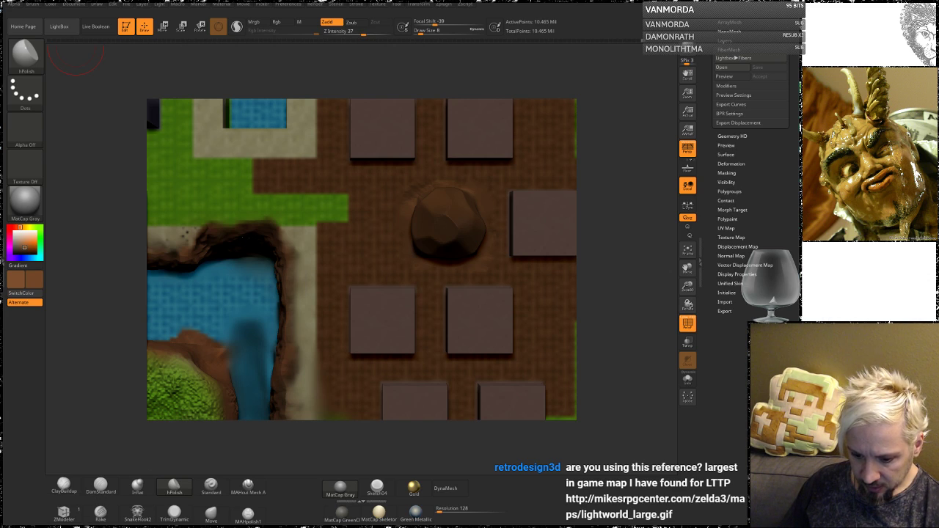
{"action": "key", "text": "alt+Tab"}
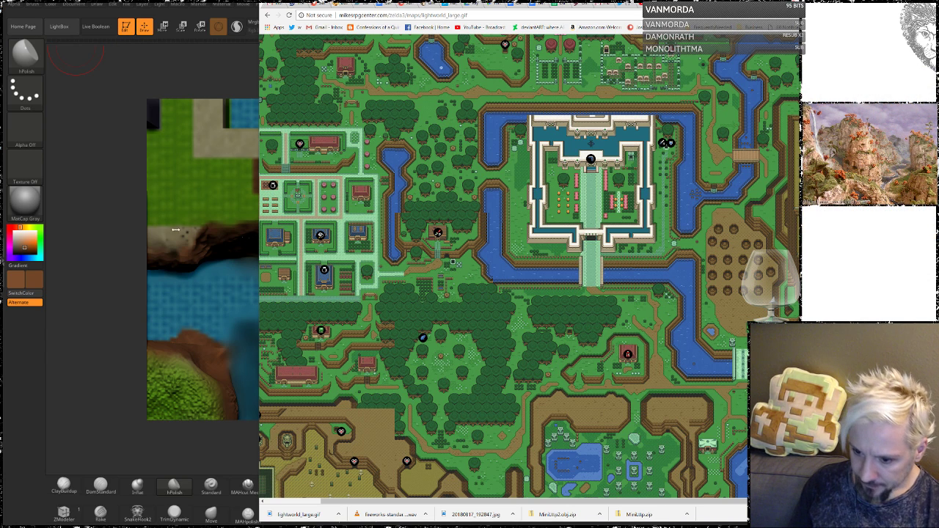
{"action": "left_click", "coordinate": [125, 218]}
Set up the Standard brush with the DragRect stroke and the cracked-rock alpha.
{"action": "left_click_drag", "start_coordinate": [625, 259], "coordinate": [610, 218]}
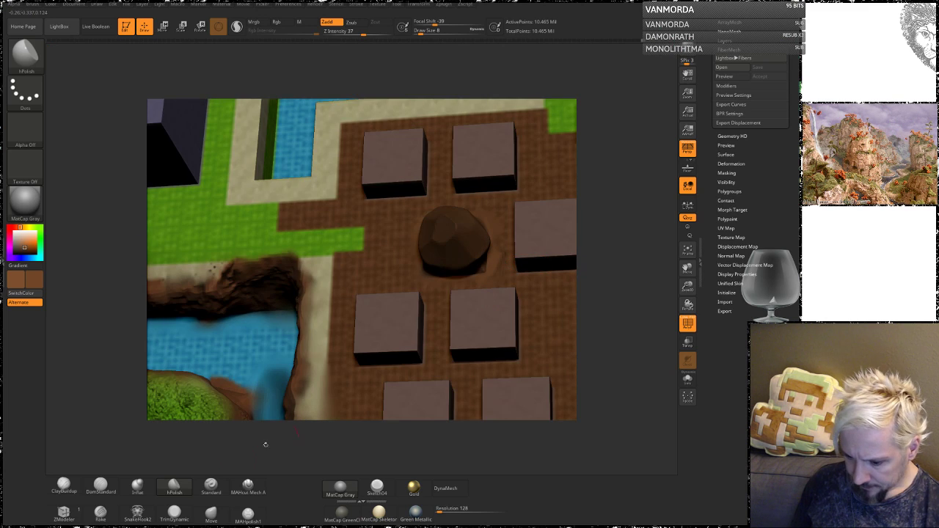
{"action": "left_click", "coordinate": [211, 485]}
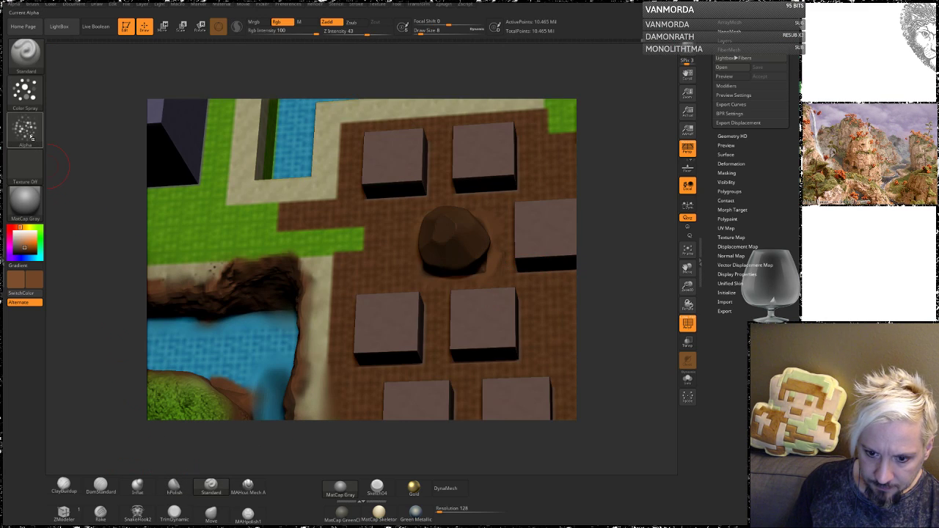
{"action": "left_click", "coordinate": [25, 93]}
{"action": "left_click", "coordinate": [138, 97]}
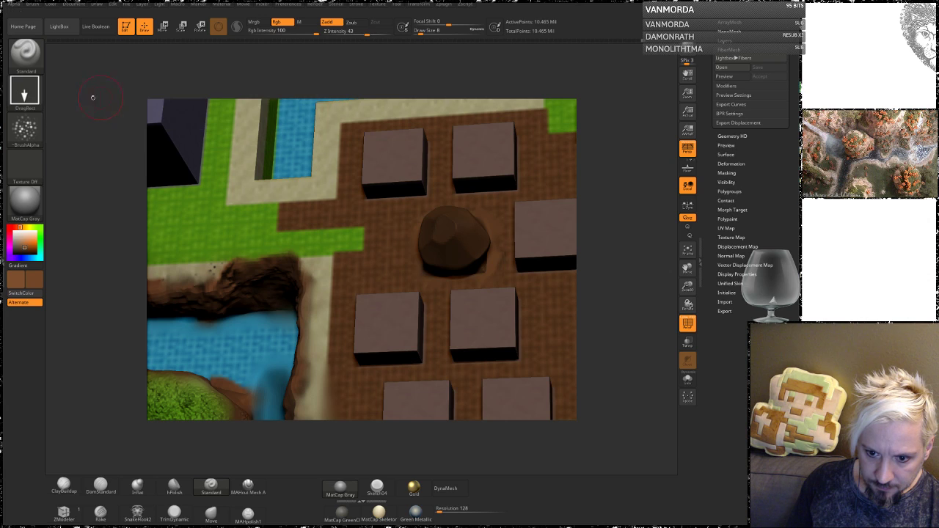
{"action": "left_click", "coordinate": [18, 136]}
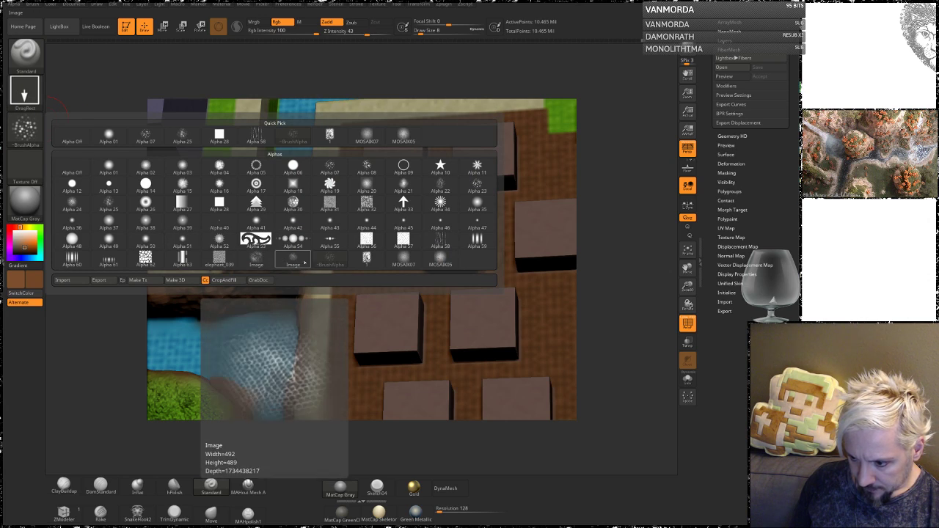
{"action": "left_click", "coordinate": [379, 261]}
Stamp the cracked-rock alpha onto the sides of the central boulder with Z Intensity lowered to 13.
{"action": "left_click_drag", "start_coordinate": [615, 257], "coordinate": [618, 284]}
{"action": "left_click_drag", "start_coordinate": [437, 247], "coordinate": [439, 290]}
{"action": "key", "text": "ctrl+z"}
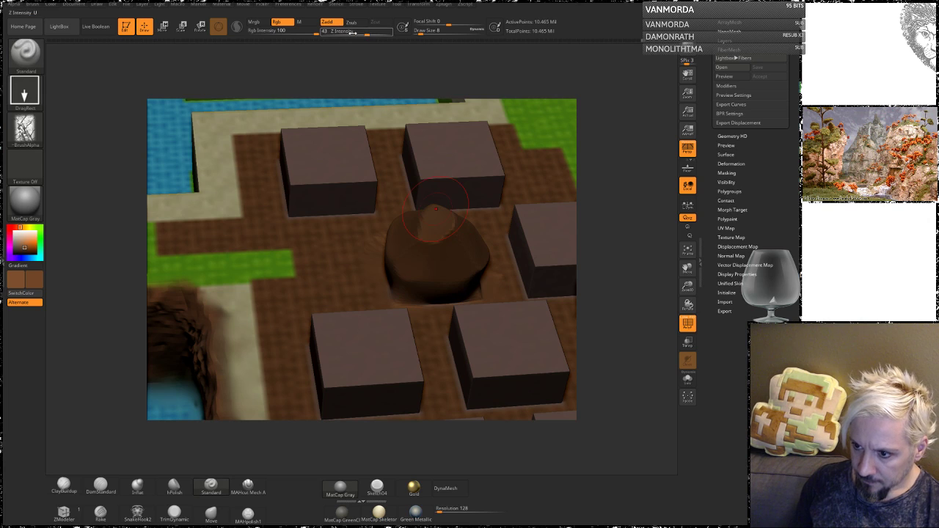
{"action": "left_click_drag", "start_coordinate": [365, 33], "coordinate": [345, 33]}
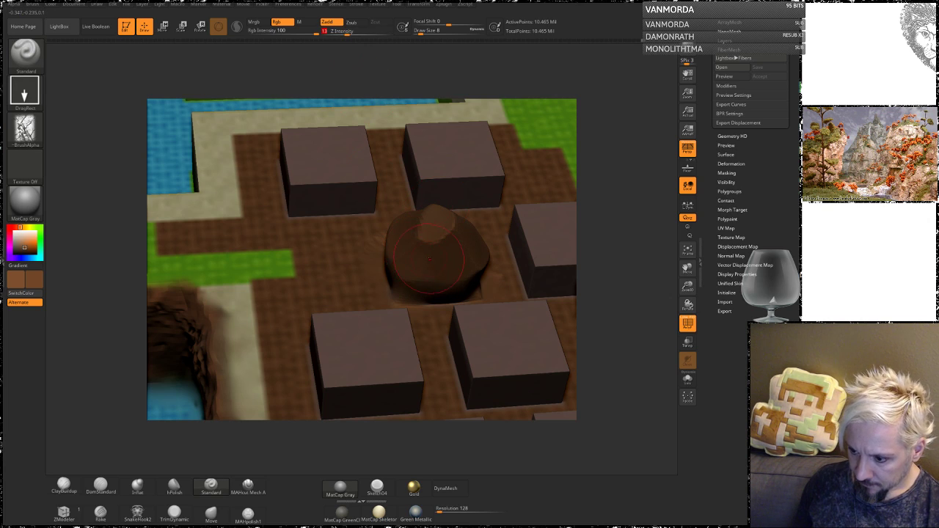
{"action": "mouse_move", "coordinate": [608, 157]}
{"action": "left_mouse_down"}
{"action": "mouse_move", "coordinate": [638, 195]}
{"action": "mouse_move", "coordinate": [668, 271]}
{"action": "left_mouse_up"}
{"action": "left_click_drag", "start_coordinate": [408, 231], "coordinate": [400, 308]}
{"action": "right_click_drag", "start_coordinate": [620, 168], "coordinate": [461, 239]}
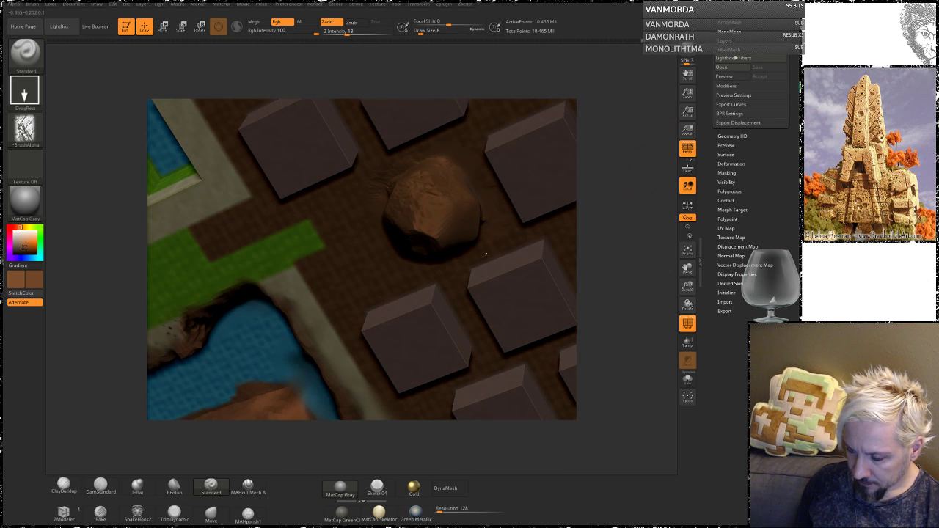
Build up the top of the central boulder with the ClayBuildup brush at draw size 3 and smooth the strokes.
{"action": "left_click_drag", "start_coordinate": [642, 248], "coordinate": [615, 163]}
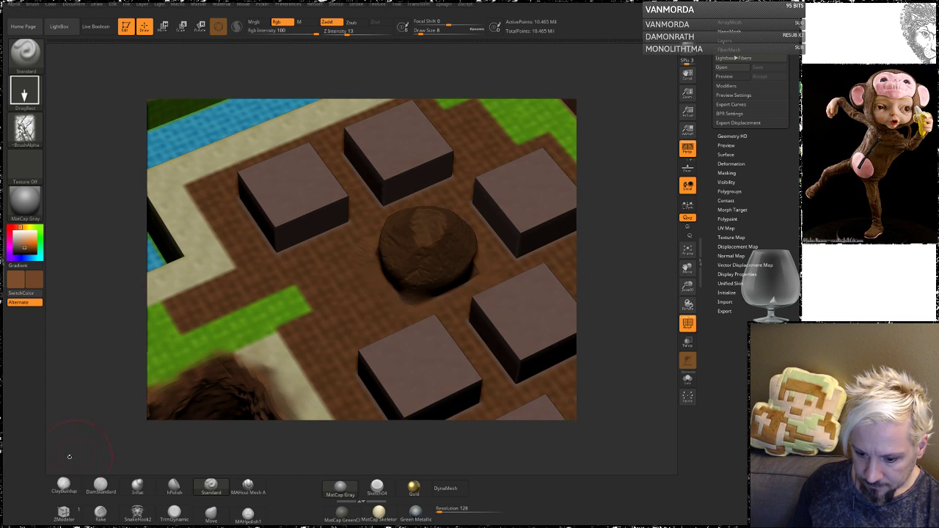
{"action": "left_click", "coordinate": [63, 485]}
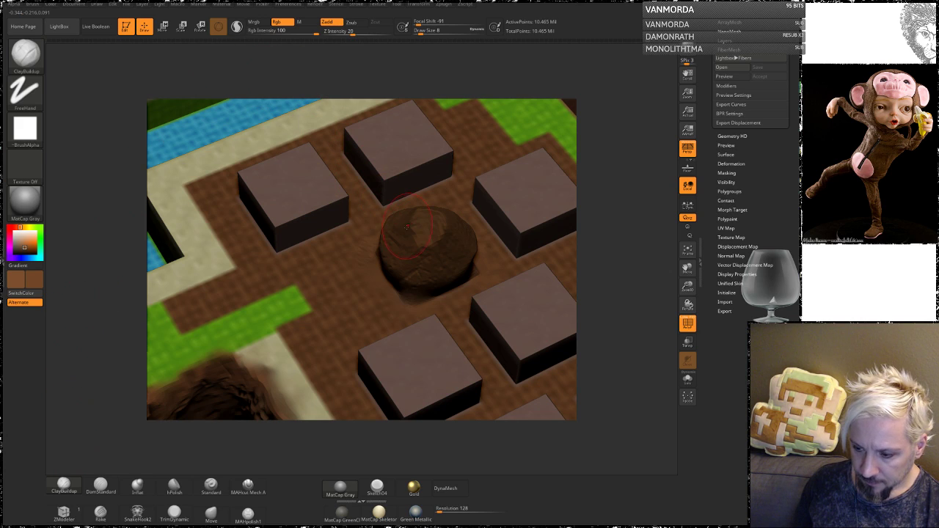
{"action": "key", "text": "space"}
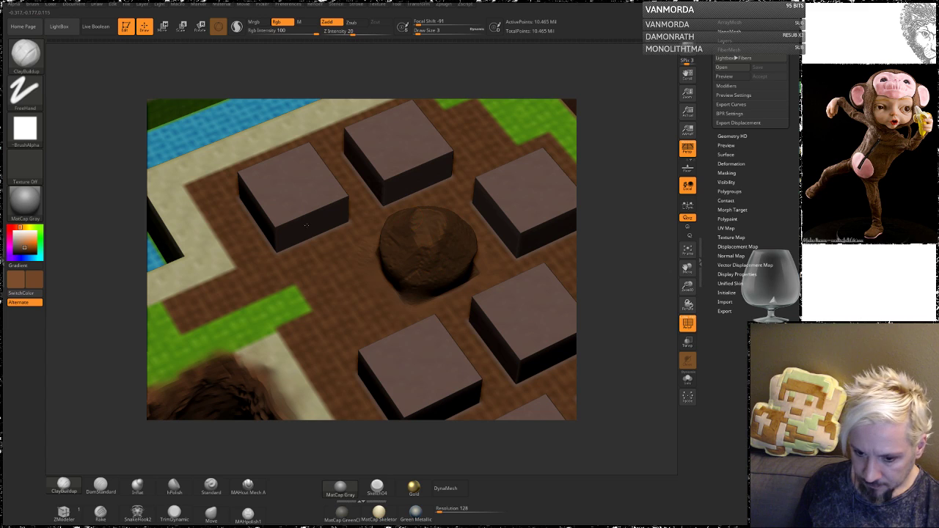
{"action": "left_click", "coordinate": [25, 287]}
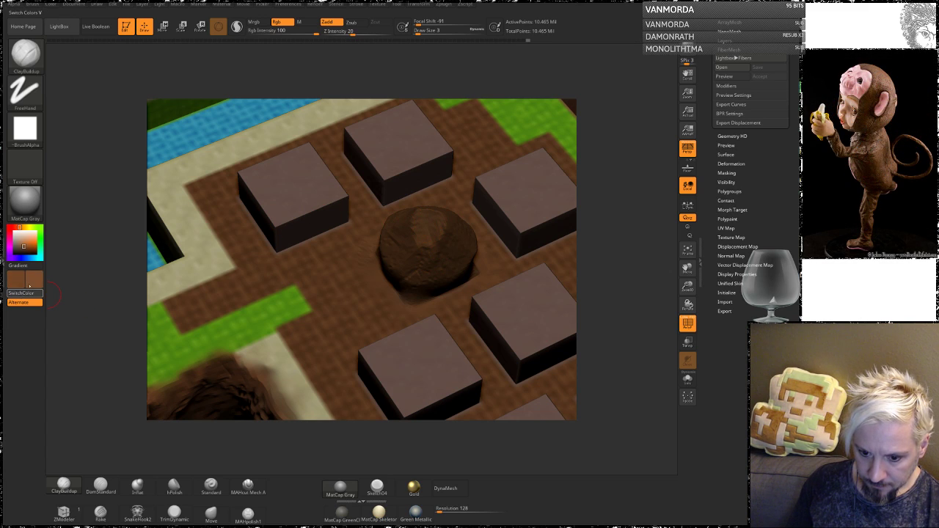
{"action": "left_click_drag", "start_coordinate": [448, 228], "coordinate": [445, 222]}
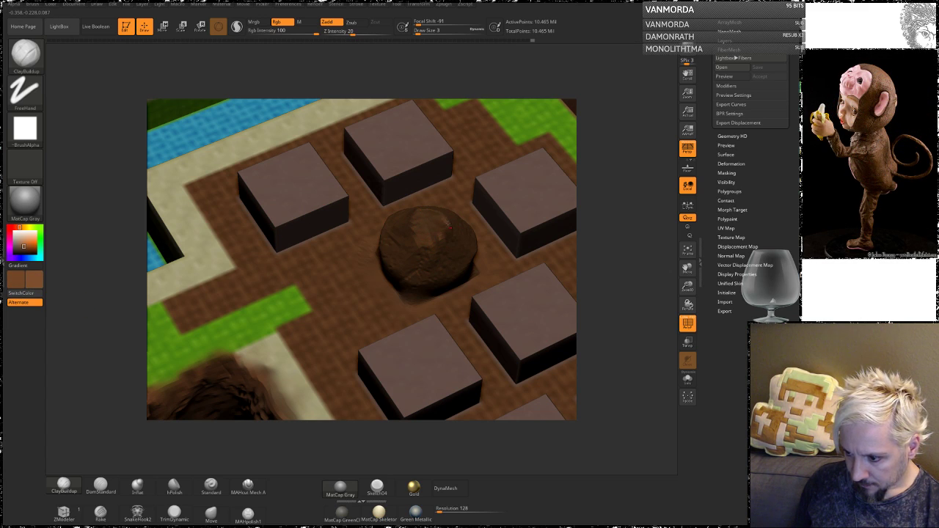
{"action": "mouse_move", "coordinate": [653, 175]}
{"action": "left_mouse_down"}
{"action": "mouse_move", "coordinate": [618, 172]}
{"action": "mouse_move", "coordinate": [629, 186]}
{"action": "left_mouse_up"}
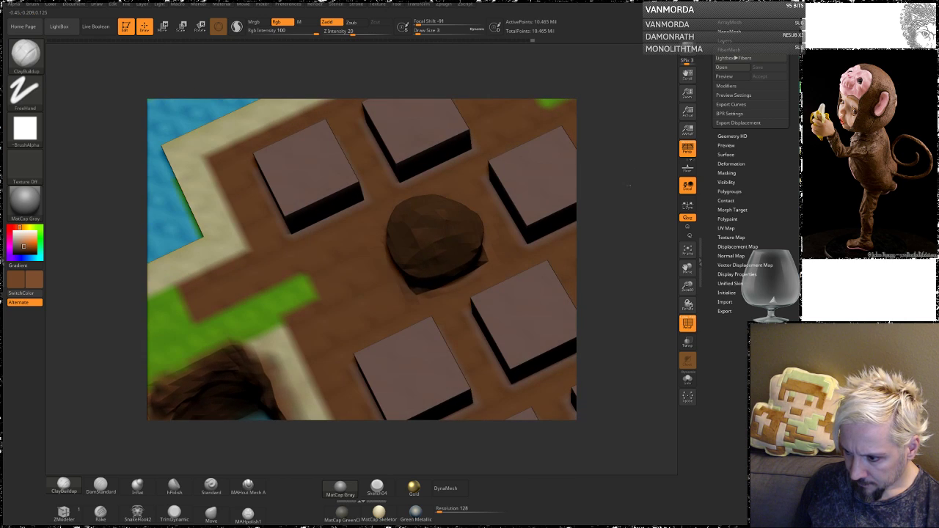
{"action": "mouse_move", "coordinate": [617, 224]}
{"action": "right_mouse_down", "text": "ctrl"}
{"action": "mouse_move", "coordinate": [612, 176]}
{"action": "mouse_move", "coordinate": [614, 217]}
{"action": "right_mouse_up", "text": "ctrl"}
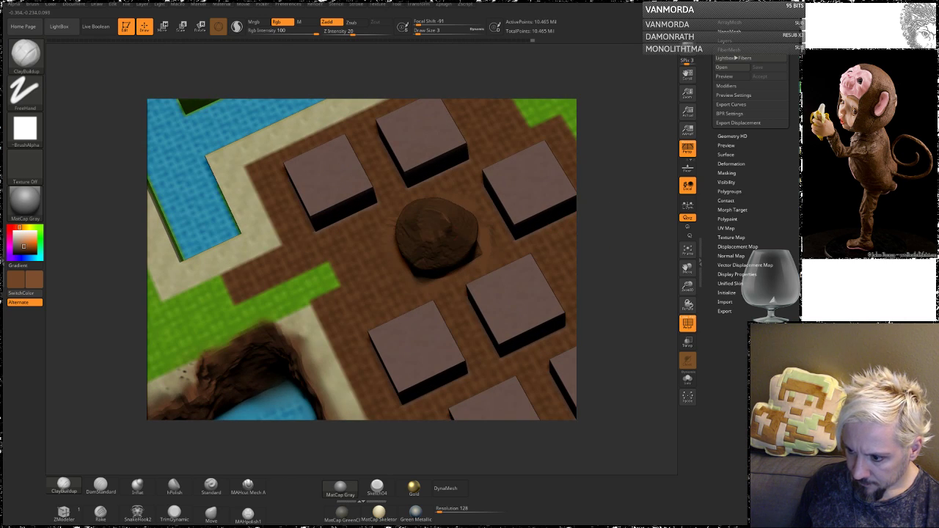
{"action": "mouse_move", "coordinate": [437, 222]}
{"action": "left_mouse_down", "text": "shift"}
{"action": "mouse_move", "coordinate": [449, 234]}
{"action": "mouse_move", "coordinate": [440, 209]}
{"action": "left_mouse_up", "text": "shift"}
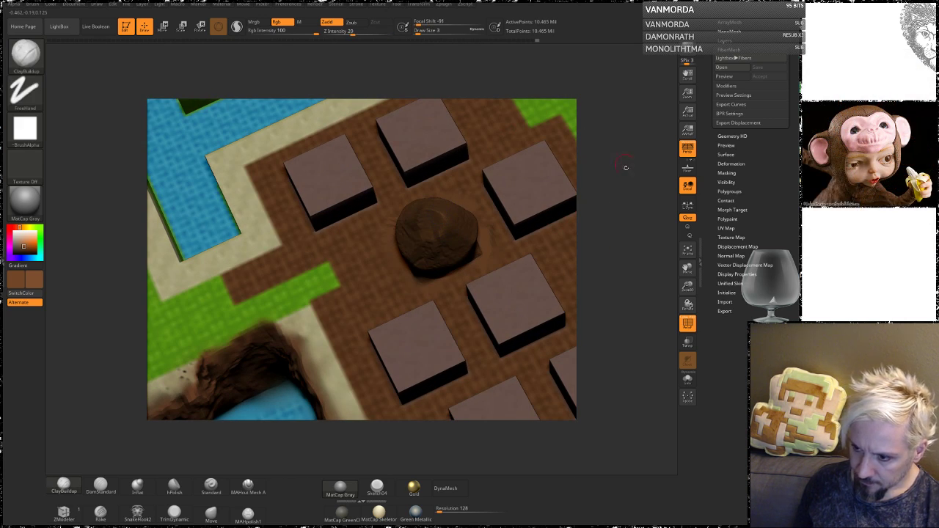
Pick a light orange-brown colour and build up raised ridges across the top of the central boulder.
{"action": "left_click_drag", "start_coordinate": [624, 165], "coordinate": [616, 167]}
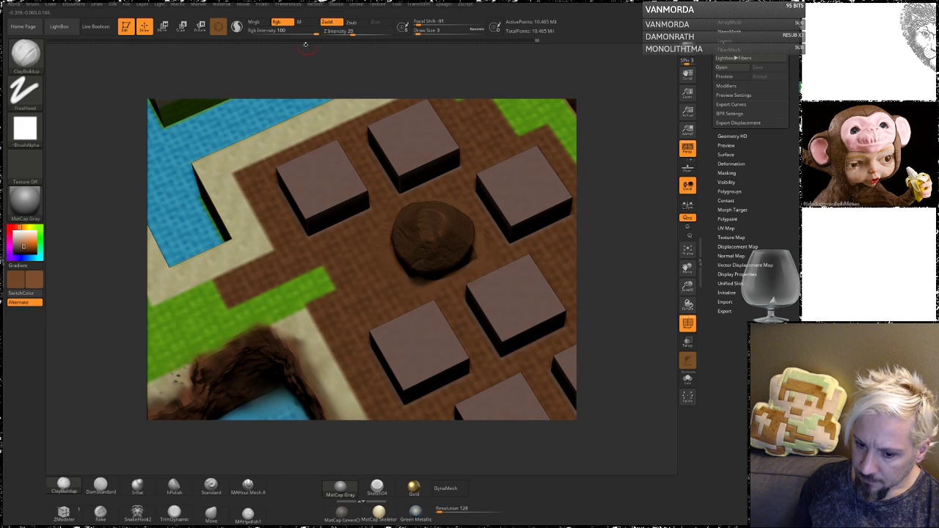
{"action": "left_click_drag", "start_coordinate": [33, 241], "coordinate": [25, 240]}
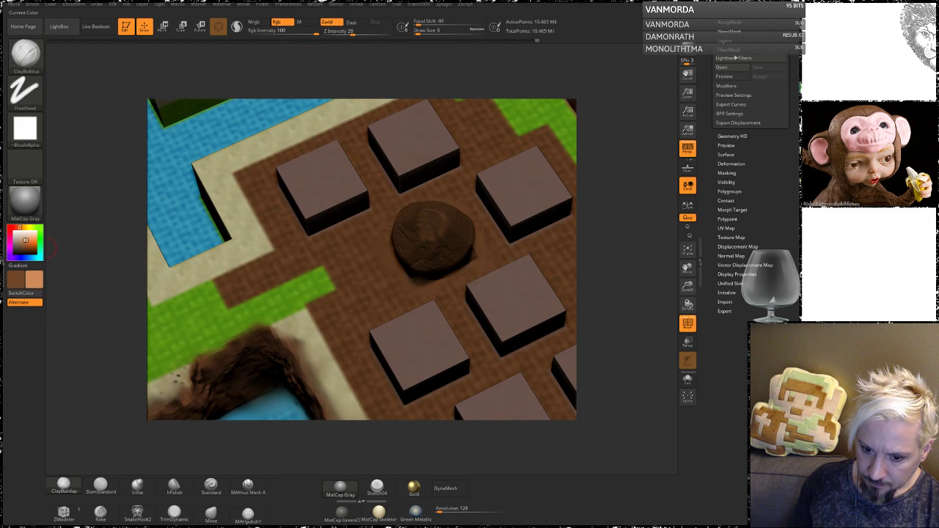
{"action": "mouse_move", "coordinate": [439, 237]}
{"action": "left_mouse_down"}
{"action": "mouse_move", "coordinate": [443, 228]}
{"action": "mouse_move", "coordinate": [424, 210]}
{"action": "mouse_move", "coordinate": [417, 229]}
{"action": "mouse_move", "coordinate": [424, 245]}
{"action": "mouse_move", "coordinate": [438, 241]}
{"action": "left_mouse_up"}
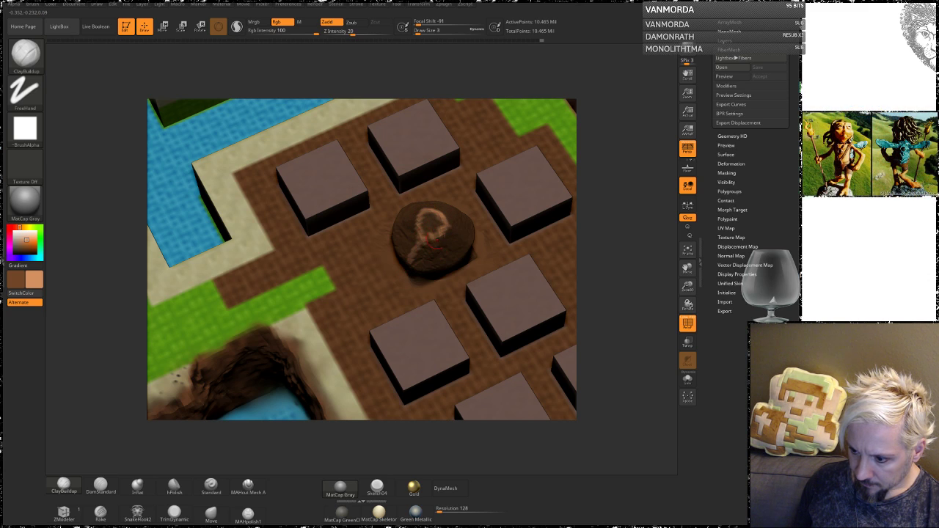
{"action": "mouse_move", "coordinate": [610, 183]}
{"action": "left_mouse_down"}
{"action": "mouse_move", "coordinate": [486, 216]}
{"action": "mouse_move", "coordinate": [446, 193]}
{"action": "mouse_move", "coordinate": [463, 181]}
{"action": "left_mouse_up"}
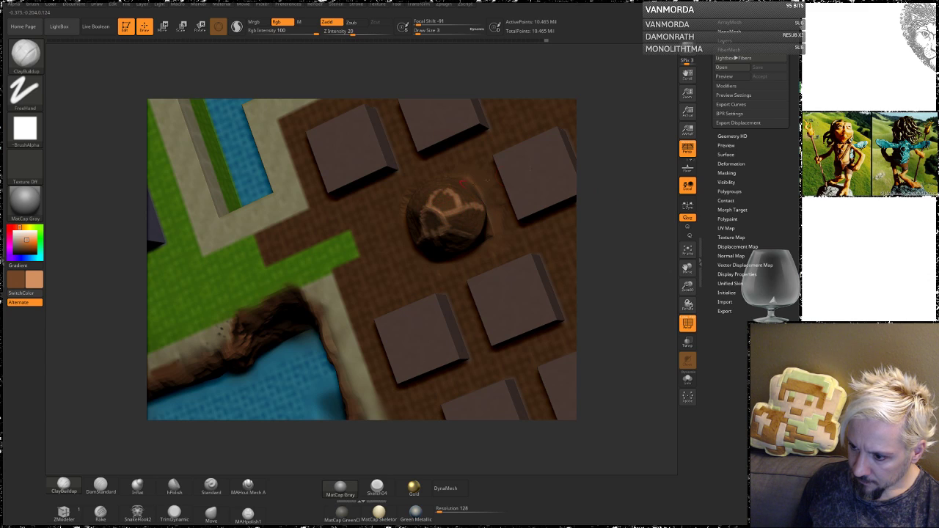
Smooth the light ridges on the boulder's top so they blend into the brown rock.
{"action": "left_click_drag", "start_coordinate": [620, 184], "coordinate": [633, 204]}
{"action": "left_click_drag", "start_coordinate": [438, 199], "coordinate": [455, 200], "text": "shift"}
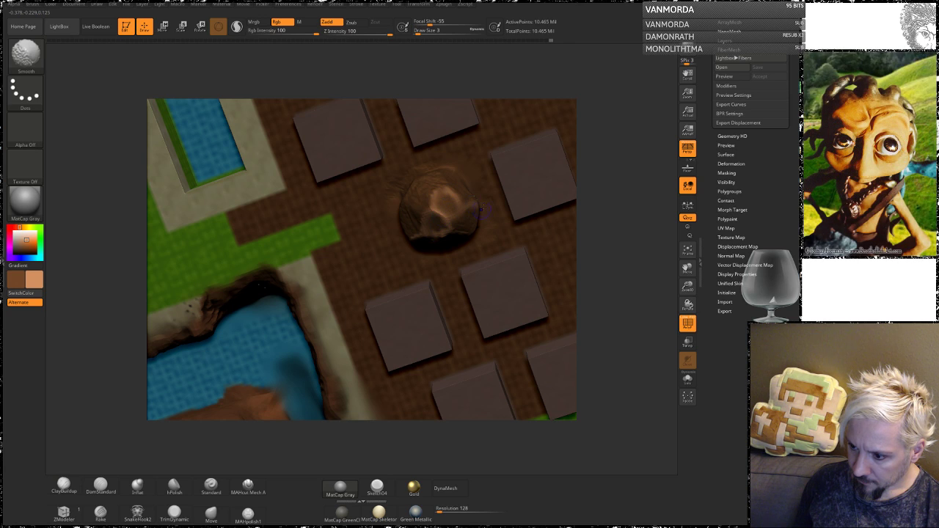
{"action": "left_click_drag", "start_coordinate": [598, 206], "coordinate": [595, 187]}
{"action": "left_click_drag", "start_coordinate": [449, 210], "coordinate": [423, 232], "text": "shift"}
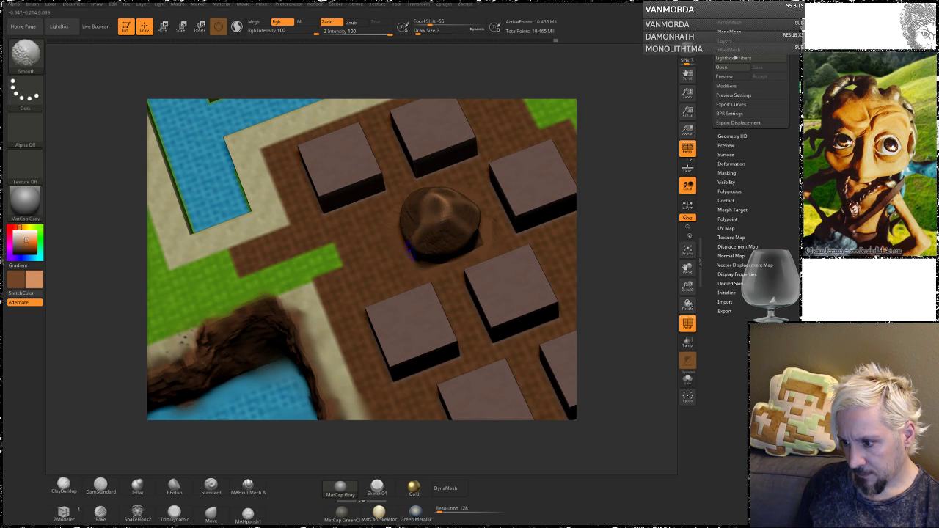
Add light ClayBuildup ridges along the side edges of the central boulder, working around it from several angles.
{"action": "left_click_drag", "start_coordinate": [627, 154], "coordinate": [602, 191]}
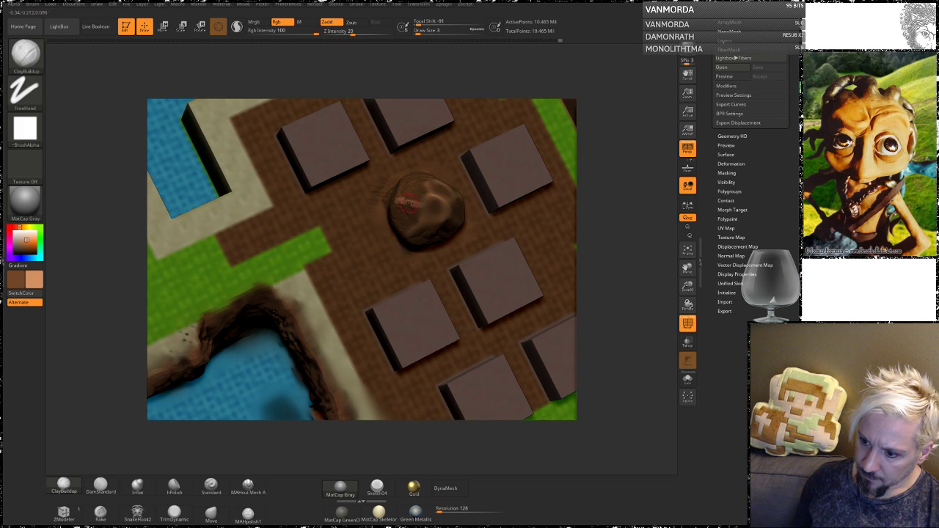
{"action": "mouse_move", "coordinate": [620, 201]}
{"action": "left_mouse_down"}
{"action": "mouse_move", "coordinate": [382, 226]}
{"action": "mouse_move", "coordinate": [399, 227]}
{"action": "mouse_move", "coordinate": [421, 253]}
{"action": "mouse_move", "coordinate": [444, 247]}
{"action": "left_mouse_up"}
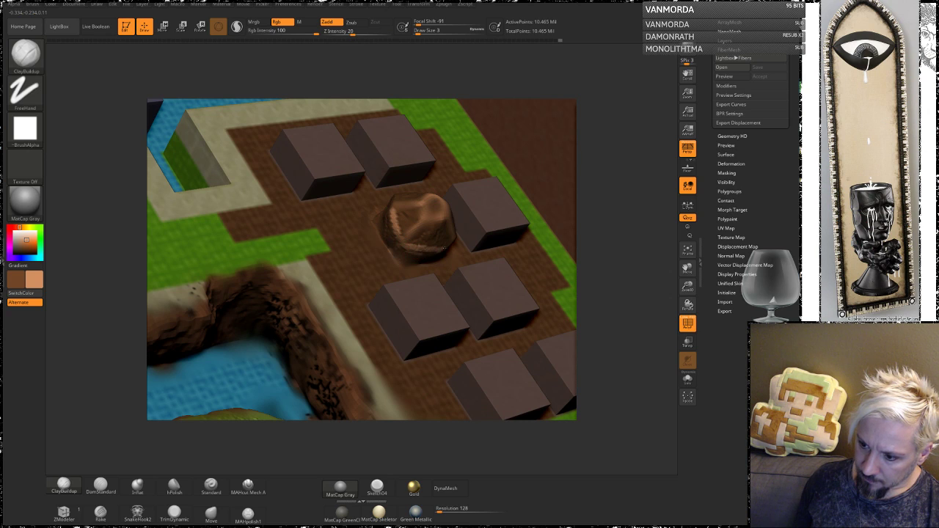
{"action": "left_click_drag", "start_coordinate": [600, 209], "coordinate": [482, 230]}
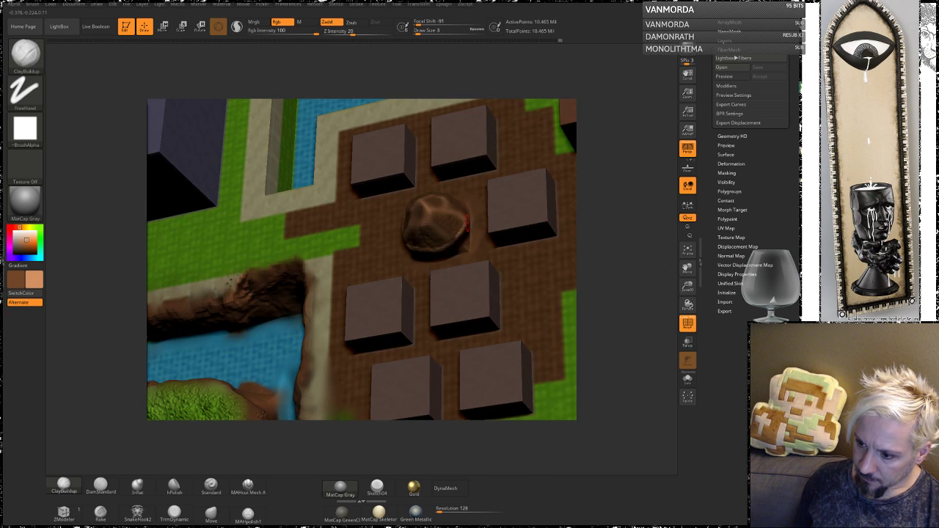
{"action": "mouse_move", "coordinate": [583, 165]}
{"action": "left_mouse_down"}
{"action": "mouse_move", "coordinate": [452, 197]}
{"action": "mouse_move", "coordinate": [453, 176]}
{"action": "left_mouse_up"}
{"action": "left_click_drag", "start_coordinate": [612, 145], "coordinate": [539, 169]}
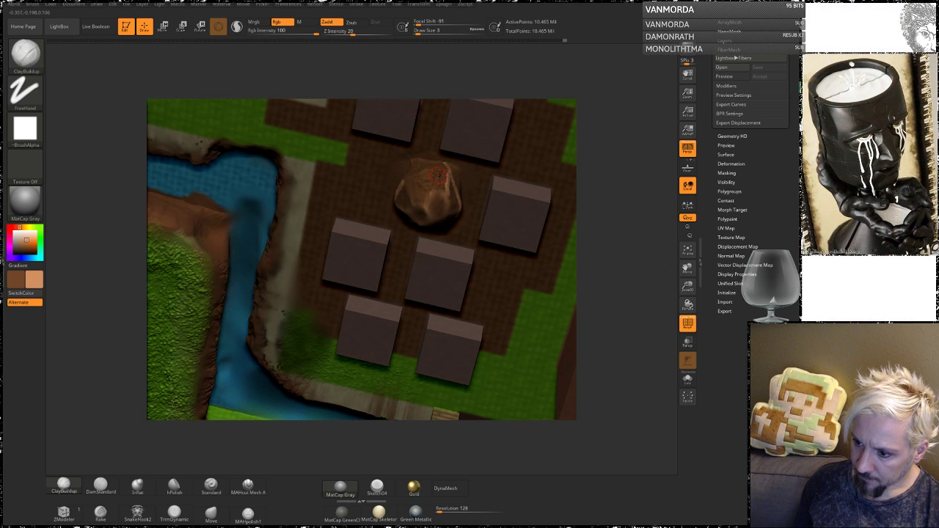
Smooth the side ridges and continue adding and blending light edges around the boulder's remaining faces.
{"action": "key", "text": "shift"}
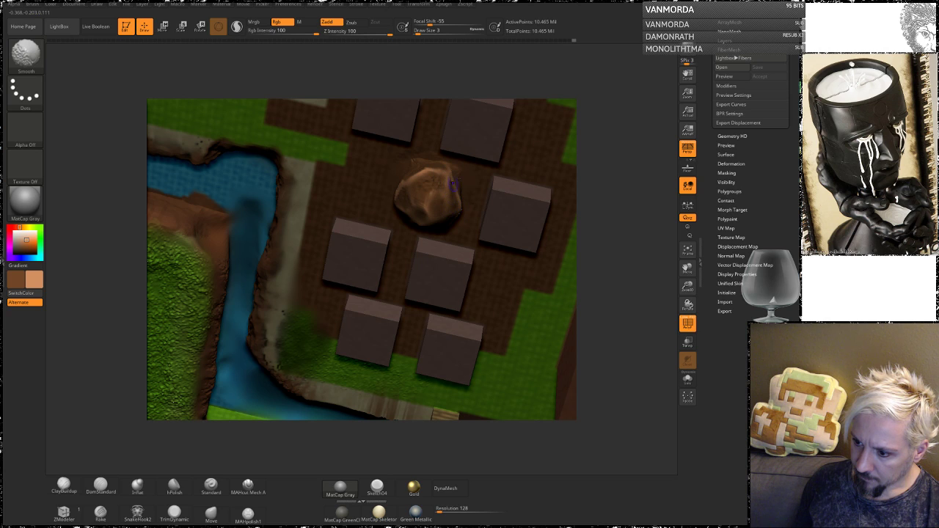
{"action": "mouse_move", "coordinate": [586, 173]}
{"action": "left_mouse_down"}
{"action": "mouse_move", "coordinate": [639, 176]}
{"action": "mouse_move", "coordinate": [592, 202]}
{"action": "mouse_move", "coordinate": [587, 235]}
{"action": "mouse_move", "coordinate": [608, 192]}
{"action": "mouse_move", "coordinate": [628, 226]}
{"action": "mouse_move", "coordinate": [624, 244]}
{"action": "mouse_move", "coordinate": [412, 238]}
{"action": "left_mouse_up"}
{"action": "key", "text": "shift"}
{"action": "key", "text": "shift"}
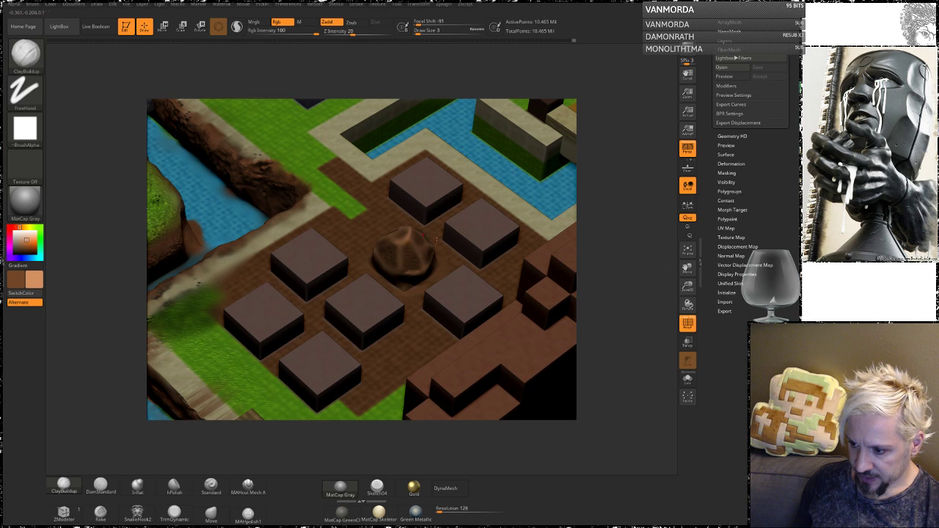
{"action": "mouse_move", "coordinate": [617, 248]}
{"action": "left_mouse_down"}
{"action": "mouse_move", "coordinate": [574, 205]}
{"action": "mouse_move", "coordinate": [600, 203]}
{"action": "mouse_move", "coordinate": [613, 256]}
{"action": "mouse_move", "coordinate": [443, 250]}
{"action": "left_mouse_up"}
{"action": "key", "text": "shift"}
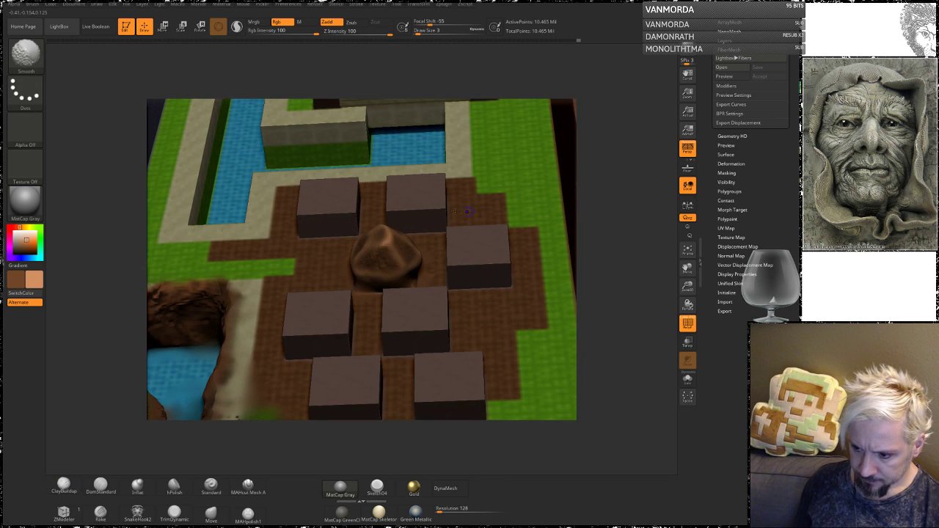
Stamp the Standard brush's texture alpha onto the central boulder, then swap the two paint colours and stamp it again.
{"action": "left_click", "coordinate": [211, 485]}
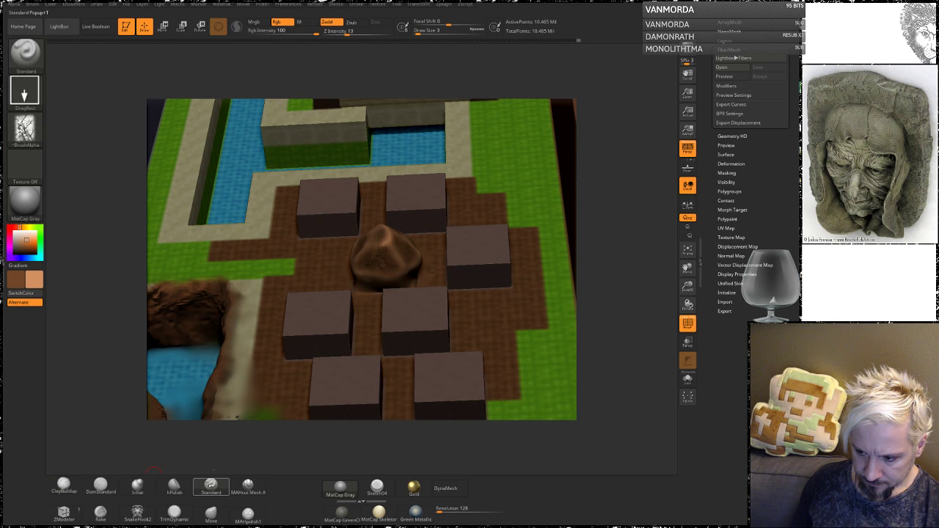
{"action": "left_click_drag", "start_coordinate": [389, 260], "coordinate": [413, 288]}
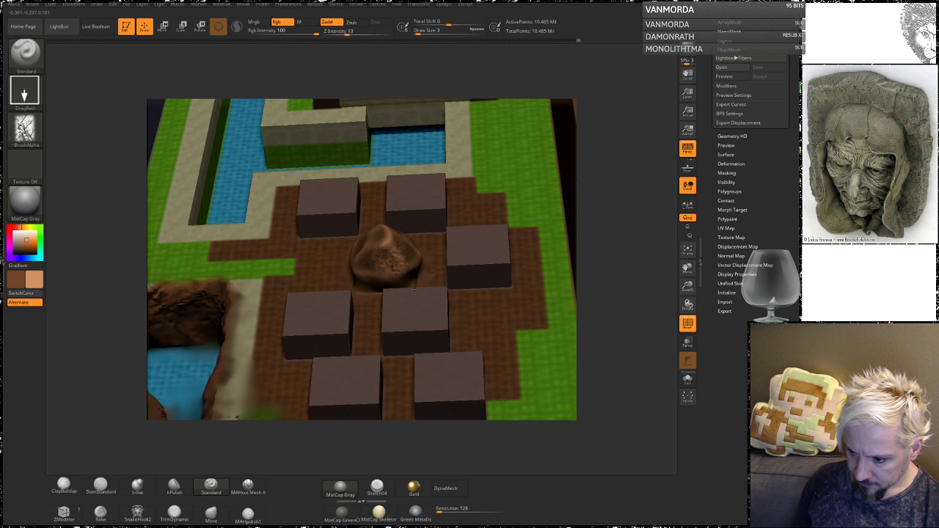
{"action": "left_click_drag", "start_coordinate": [618, 180], "coordinate": [544, 209]}
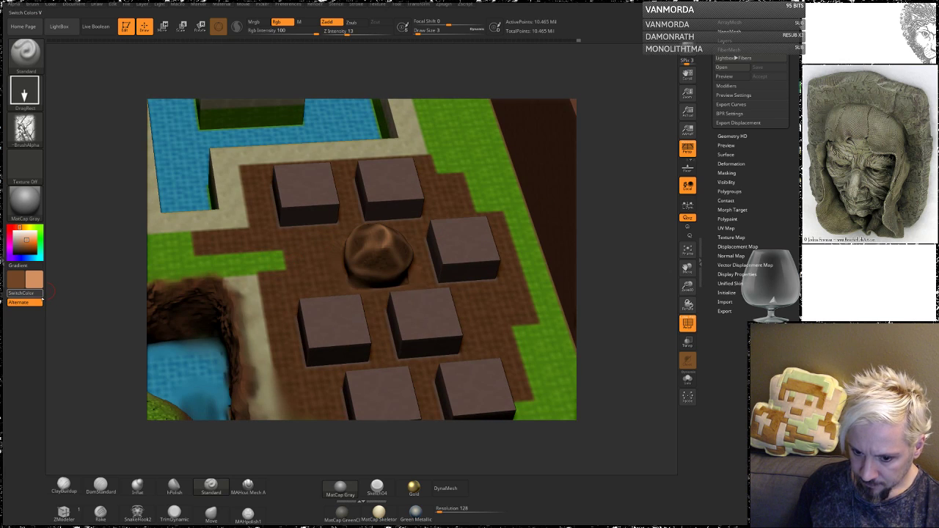
{"action": "key", "text": "v"}
{"action": "left_click_drag", "start_coordinate": [379, 269], "coordinate": [392, 287]}
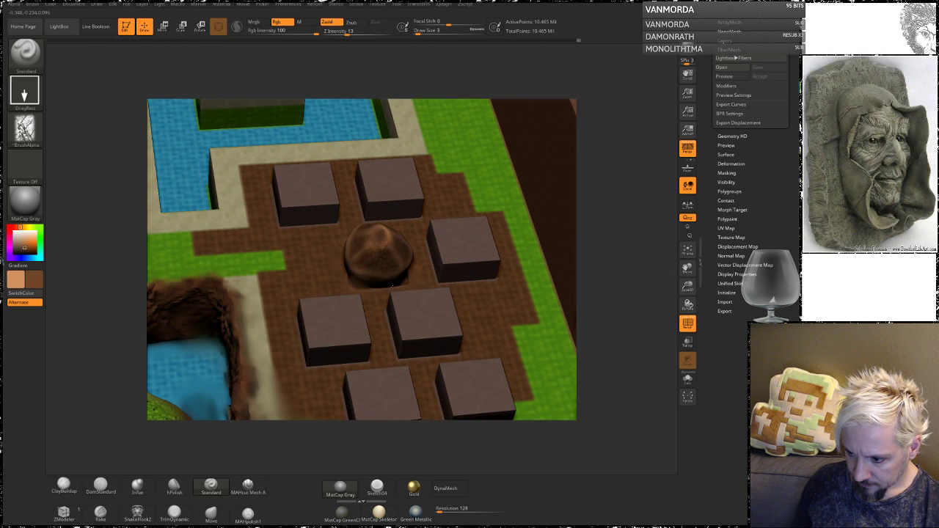
Stamp more rock texture over the boulder's remaining faces, working around it from several angles.
{"action": "left_click_drag", "start_coordinate": [591, 154], "coordinate": [610, 162]}
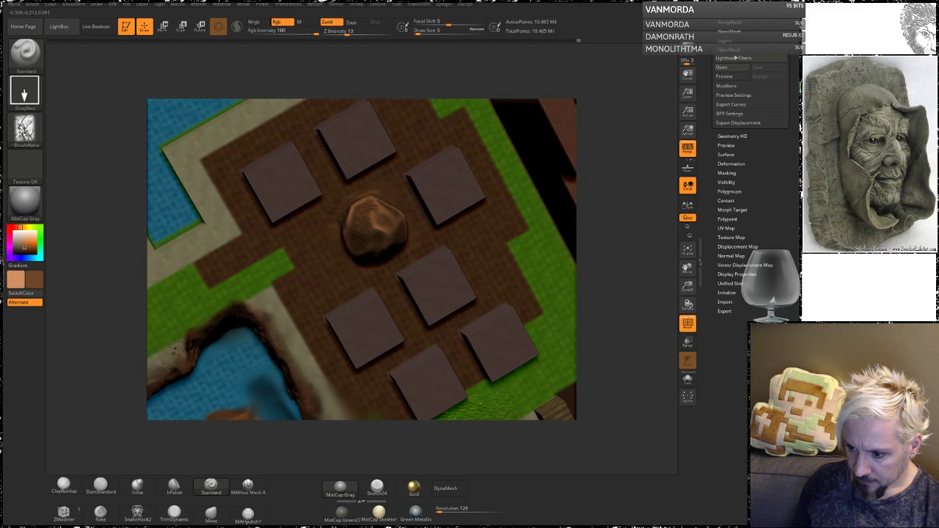
{"action": "left_click_drag", "start_coordinate": [624, 199], "coordinate": [595, 199]}
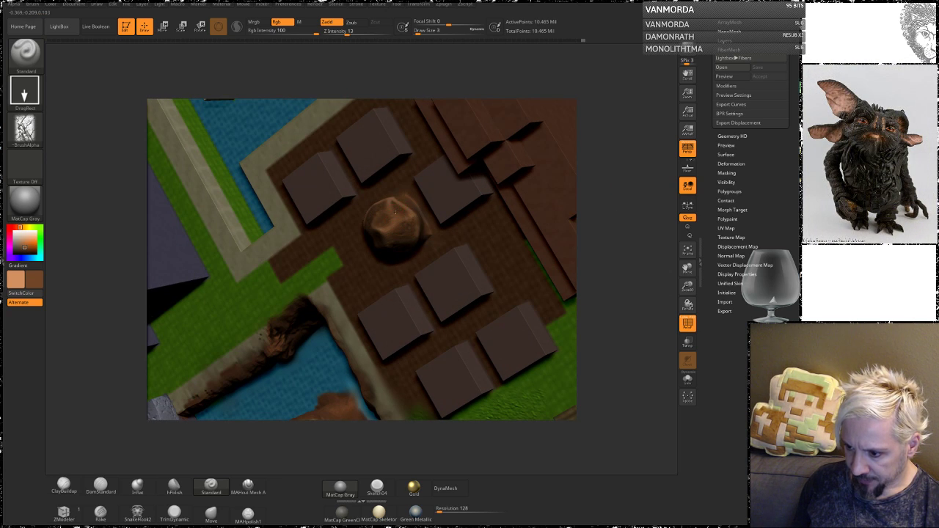
{"action": "left_click_drag", "start_coordinate": [640, 168], "coordinate": [632, 192]}
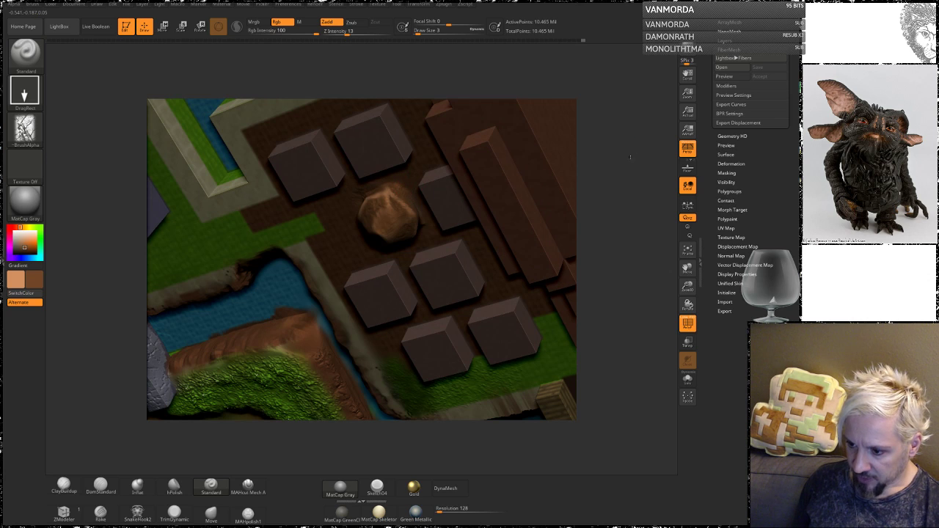
{"action": "left_click_drag", "start_coordinate": [628, 156], "coordinate": [574, 134]}
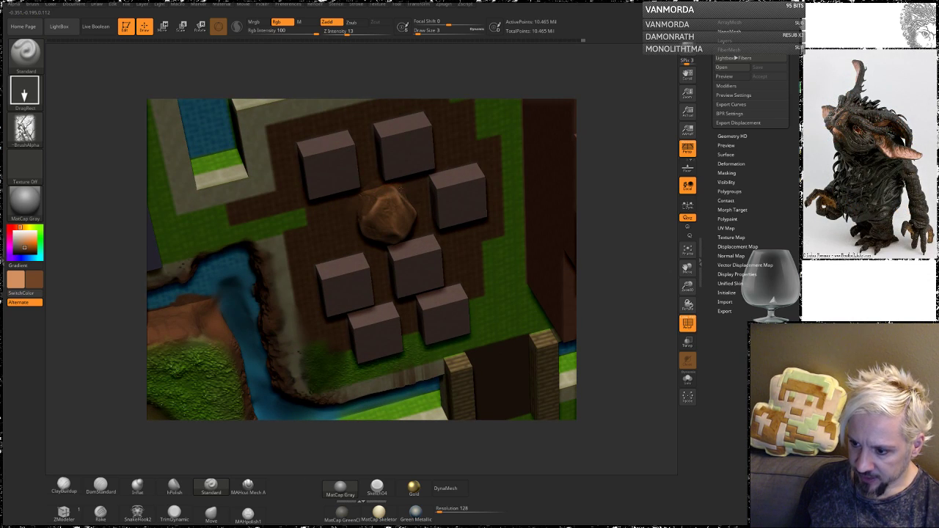
{"action": "mouse_move", "coordinate": [628, 213]}
{"action": "left_mouse_down"}
{"action": "mouse_move", "coordinate": [617, 246]}
{"action": "mouse_move", "coordinate": [608, 227]}
{"action": "mouse_move", "coordinate": [610, 271]}
{"action": "mouse_move", "coordinate": [624, 193]}
{"action": "mouse_move", "coordinate": [629, 259]}
{"action": "mouse_move", "coordinate": [606, 225]}
{"action": "mouse_move", "coordinate": [641, 233]}
{"action": "mouse_move", "coordinate": [626, 241]}
{"action": "mouse_move", "coordinate": [620, 221]}
{"action": "left_mouse_up"}
{"action": "mouse_move", "coordinate": [613, 257]}
{"action": "left_mouse_down"}
{"action": "mouse_move", "coordinate": [617, 189]}
{"action": "mouse_move", "coordinate": [618, 237]}
{"action": "mouse_move", "coordinate": [595, 257]}
{"action": "mouse_move", "coordinate": [545, 230]}
{"action": "mouse_move", "coordinate": [552, 263]}
{"action": "mouse_move", "coordinate": [629, 247]}
{"action": "left_mouse_up"}
{"action": "left_click_drag", "start_coordinate": [631, 280], "coordinate": [635, 248]}
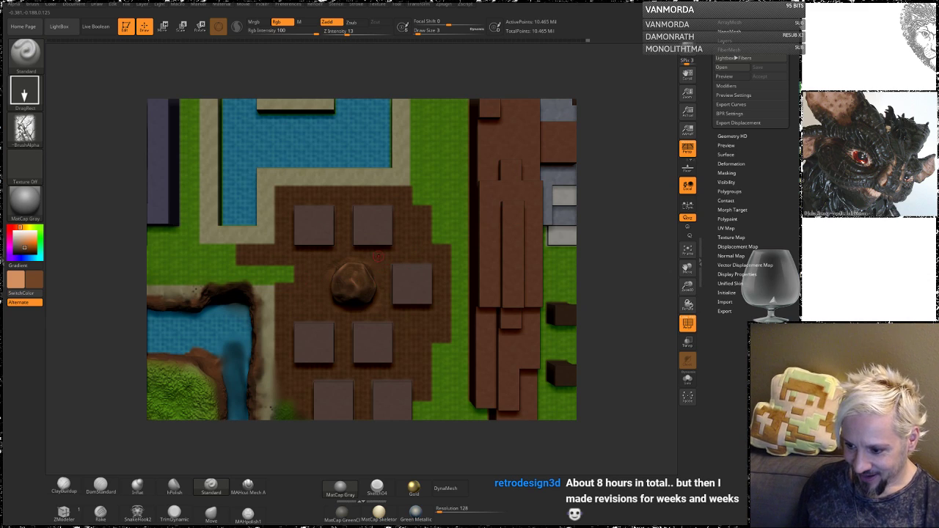
Set the draw size to 13 and mask the central boulder, covering its top and sides from several angles.
{"action": "key", "text": "space"}
{"action": "left_click_drag", "start_coordinate": [348, 283], "coordinate": [362, 286]}
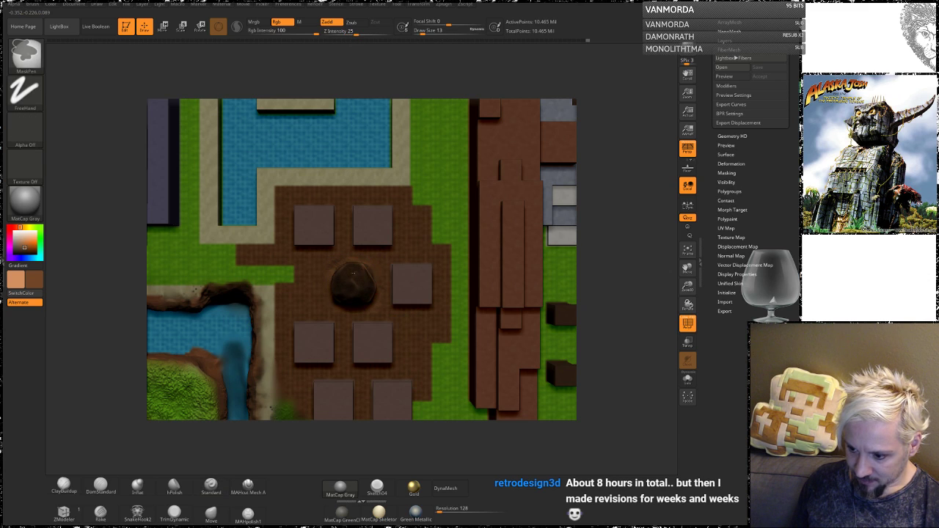
{"action": "left_click_drag", "start_coordinate": [617, 236], "coordinate": [636, 236]}
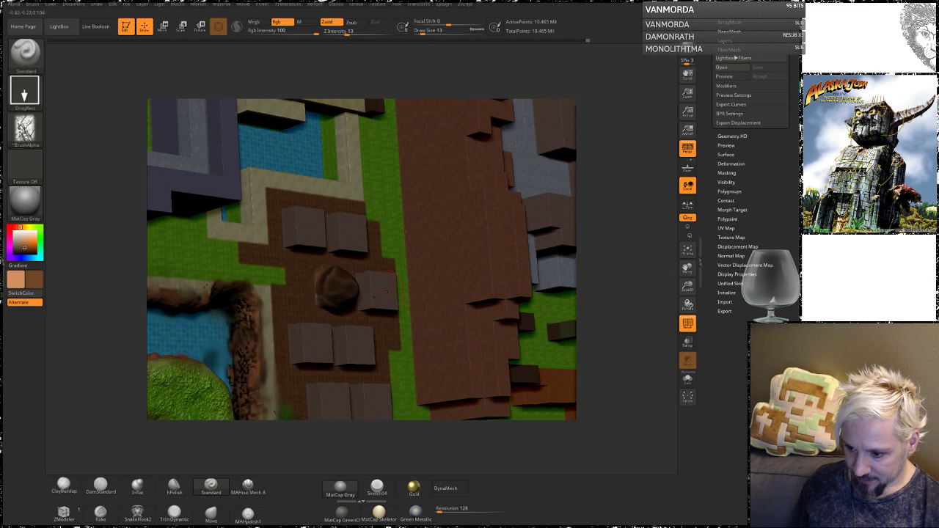
{"action": "key", "text": "ctrl"}
{"action": "left_click_drag", "start_coordinate": [622, 181], "coordinate": [581, 178]}
{"action": "key", "text": "ctrl"}
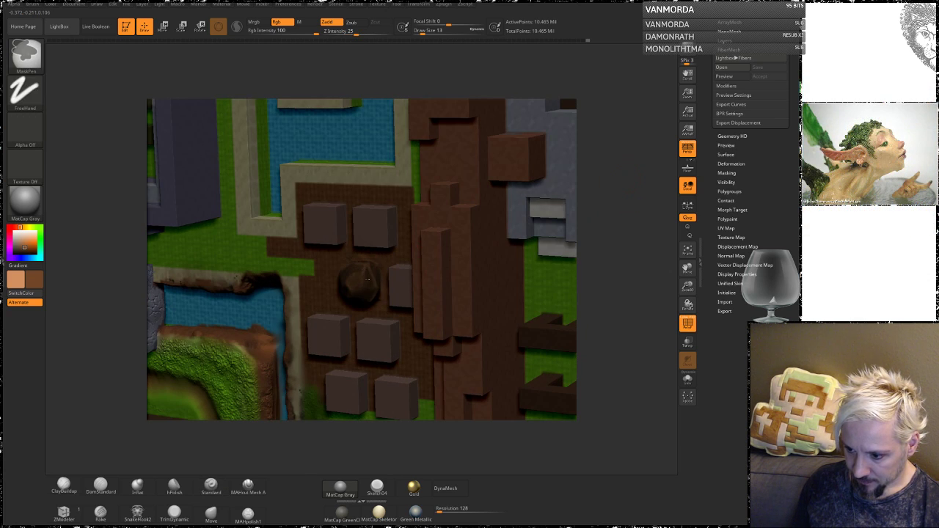
{"action": "left_click_drag", "start_coordinate": [629, 199], "coordinate": [669, 269]}
{"action": "key", "text": "ctrl"}
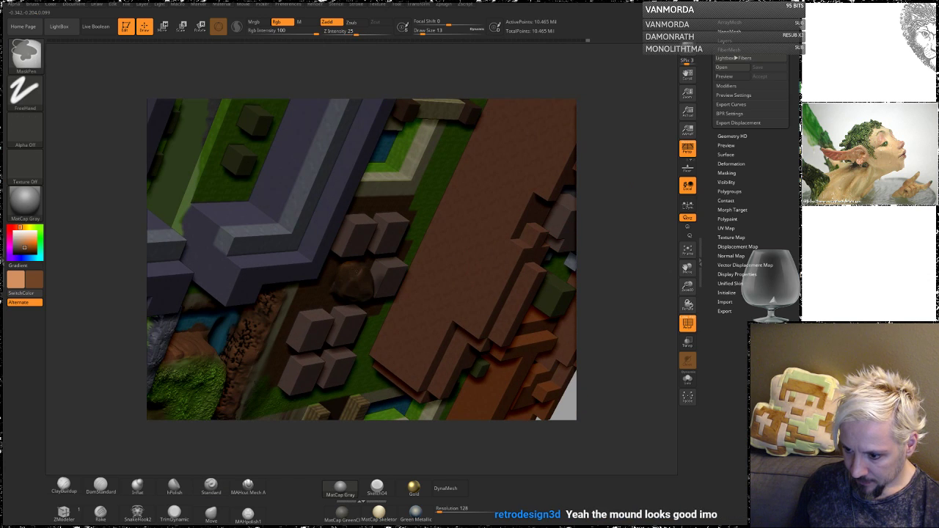
Reduce the draw size to 8 and complete the mask around the boulder's lower sides and base.
{"action": "key", "text": "space"}
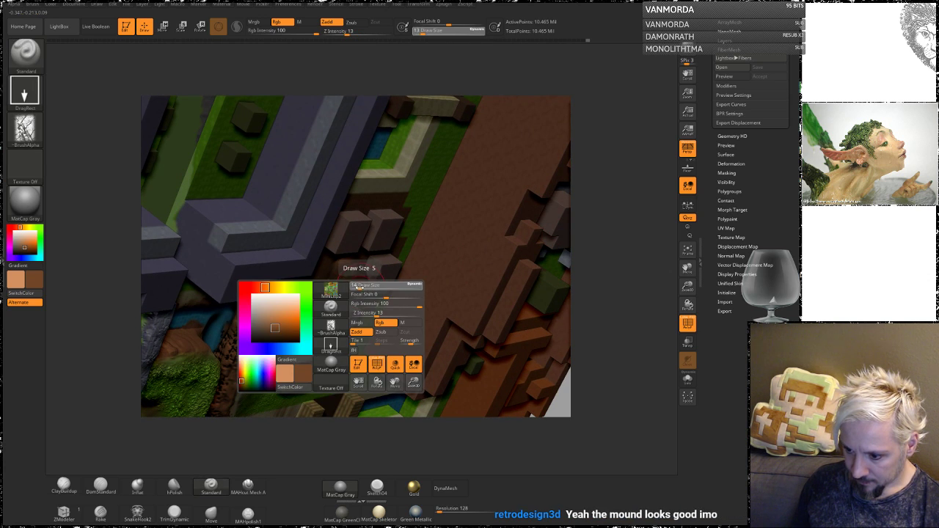
{"action": "left_click", "coordinate": [357, 286]}
{"action": "left_click_drag", "start_coordinate": [606, 180], "coordinate": [592, 191]}
{"action": "key", "text": "ctrl"}
{"action": "right_click_drag", "start_coordinate": [352, 269], "coordinate": [366, 280]}
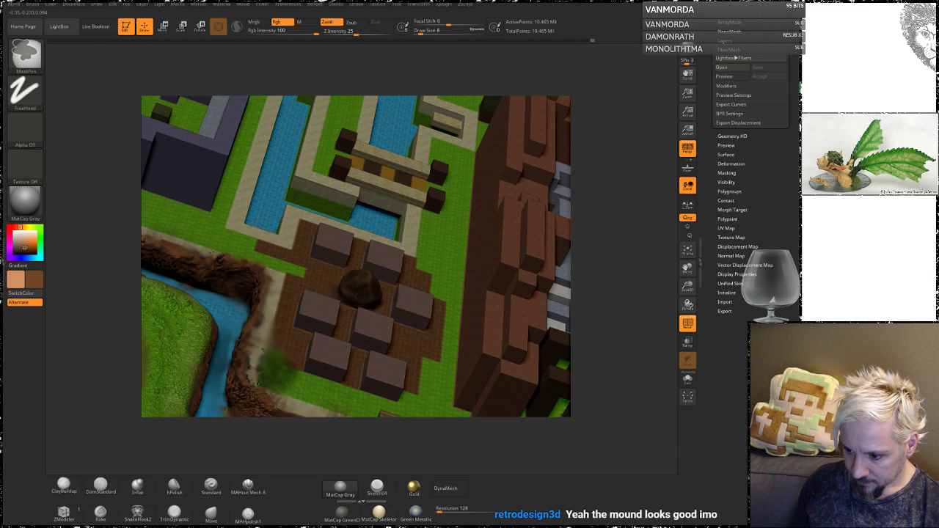
{"action": "left_click_drag", "start_coordinate": [601, 224], "coordinate": [556, 217]}
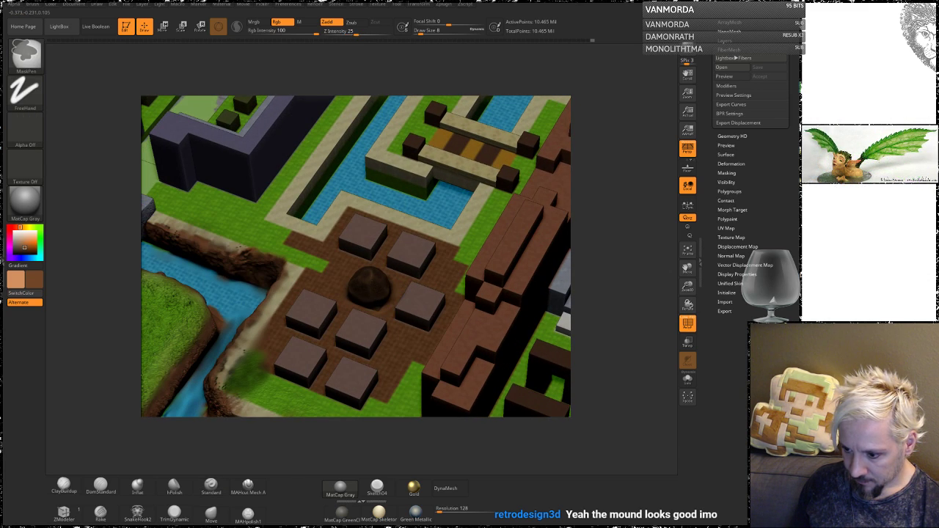
{"action": "right_click_drag", "start_coordinate": [403, 260], "coordinate": [381, 242]}
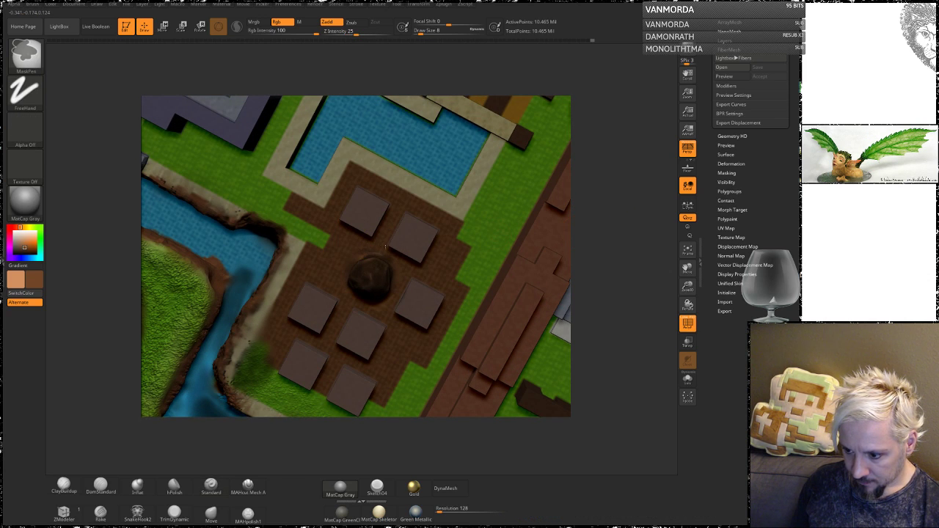
{"action": "right_click_drag", "start_coordinate": [438, 246], "coordinate": [361, 255]}
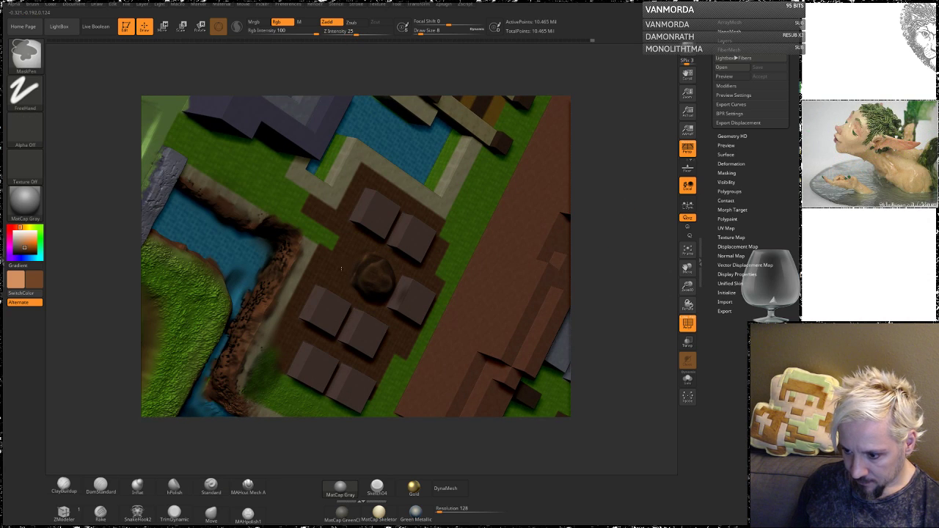
{"action": "mouse_move", "coordinate": [369, 245]}
{"action": "right_mouse_down"}
{"action": "mouse_move", "coordinate": [355, 266]}
{"action": "mouse_move", "coordinate": [360, 279]}
{"action": "right_mouse_up"}
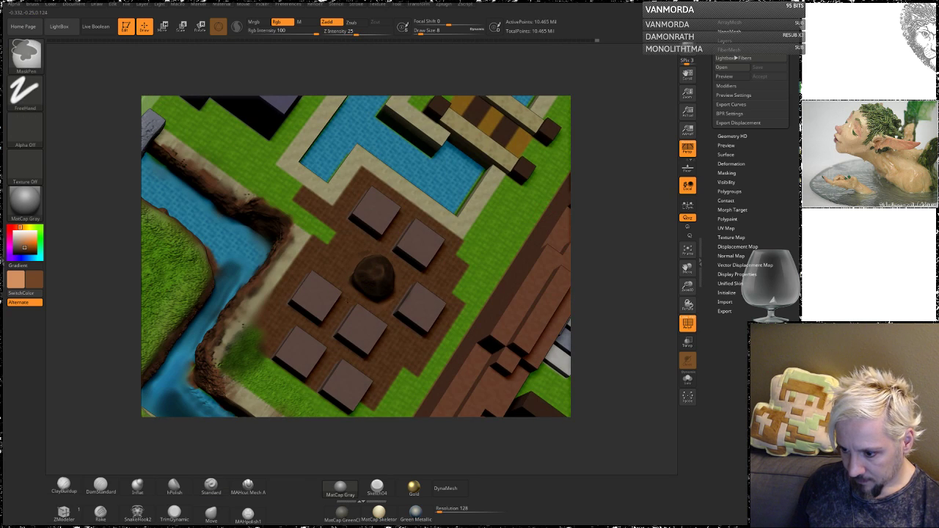
{"action": "right_click_drag", "start_coordinate": [451, 251], "coordinate": [491, 273], "text": "shift"}
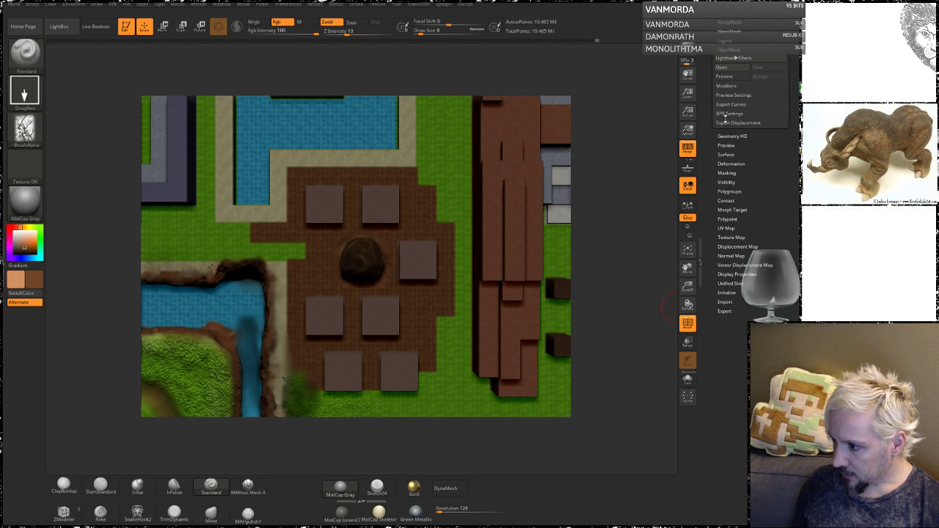
Examine the Split options of the map's subtool, including Split Masked Points, and view the masked boulder in the surrounding terrain.
{"action": "scroll", "coordinate": [740, 110], "scroll_direction": "up", "scroll_amount": 5}
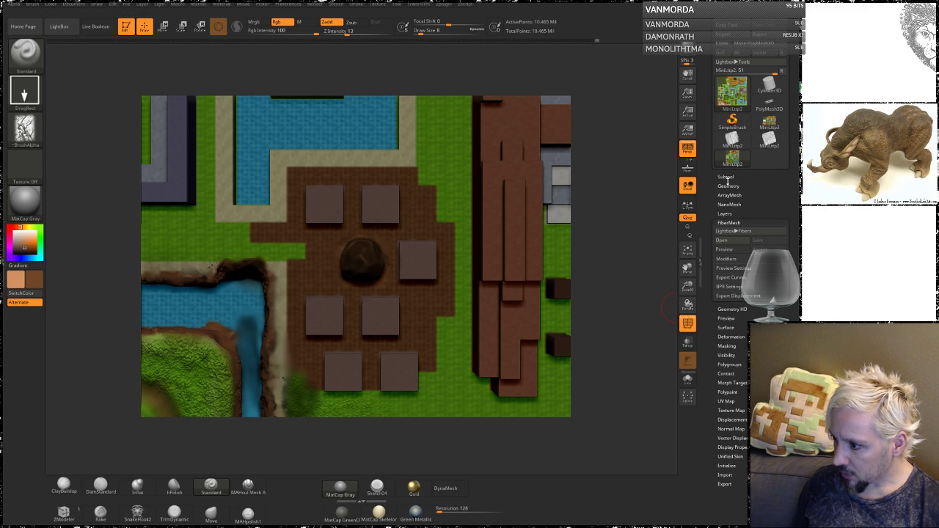
{"action": "left_click", "coordinate": [726, 177]}
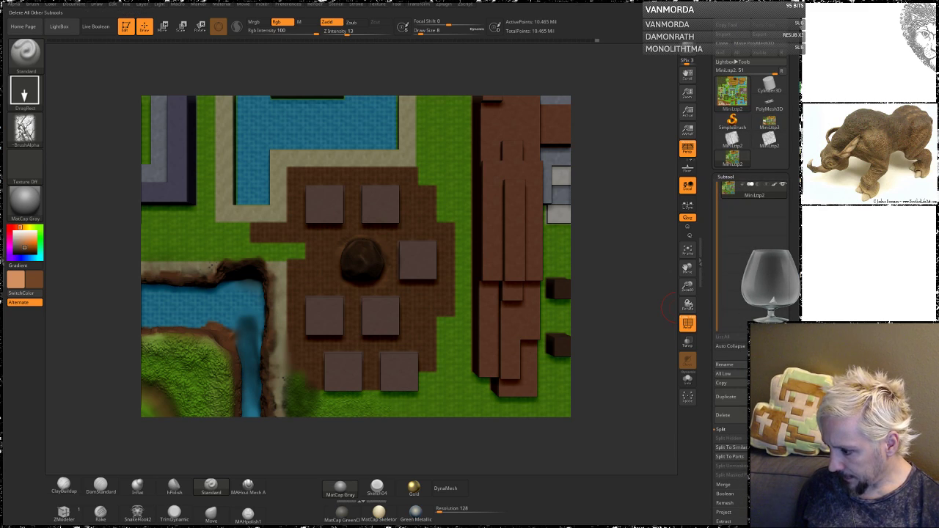
{"action": "left_click_drag", "start_coordinate": [714, 456], "coordinate": [714, 356]}
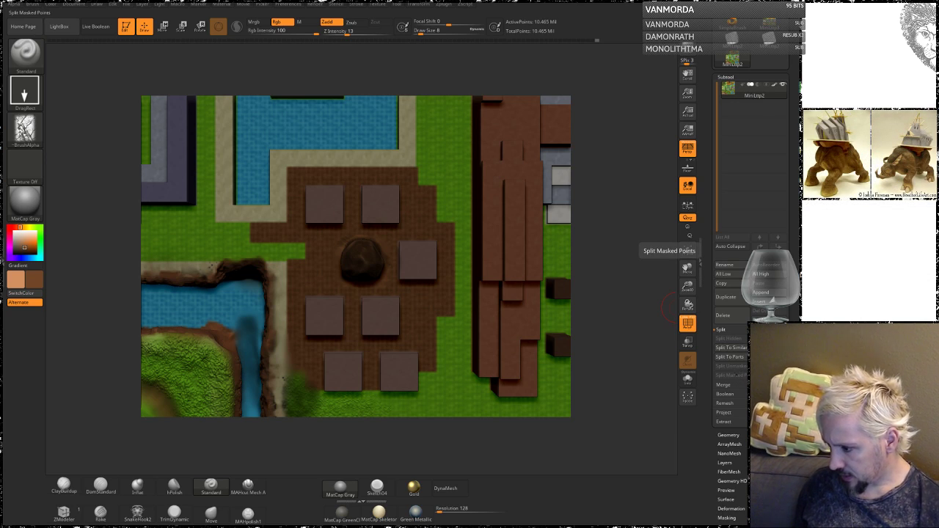
{"action": "mouse_move", "coordinate": [604, 324]}
{"action": "left_mouse_down"}
{"action": "mouse_move", "coordinate": [613, 326]}
{"action": "mouse_move", "coordinate": [589, 245]}
{"action": "mouse_move", "coordinate": [627, 396]}
{"action": "mouse_move", "coordinate": [622, 324]}
{"action": "left_mouse_up"}
{"action": "key", "text": "f"}
{"action": "left_click_drag", "start_coordinate": [613, 287], "coordinate": [618, 215]}
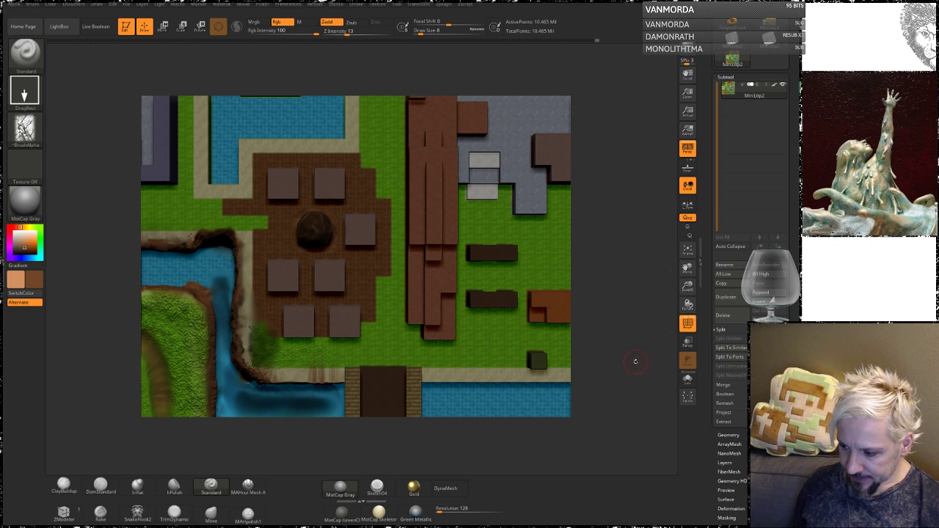
{"action": "left_click_drag", "start_coordinate": [631, 370], "coordinate": [630, 341]}
{"action": "left_click_drag", "start_coordinate": [673, 281], "coordinate": [675, 281]}
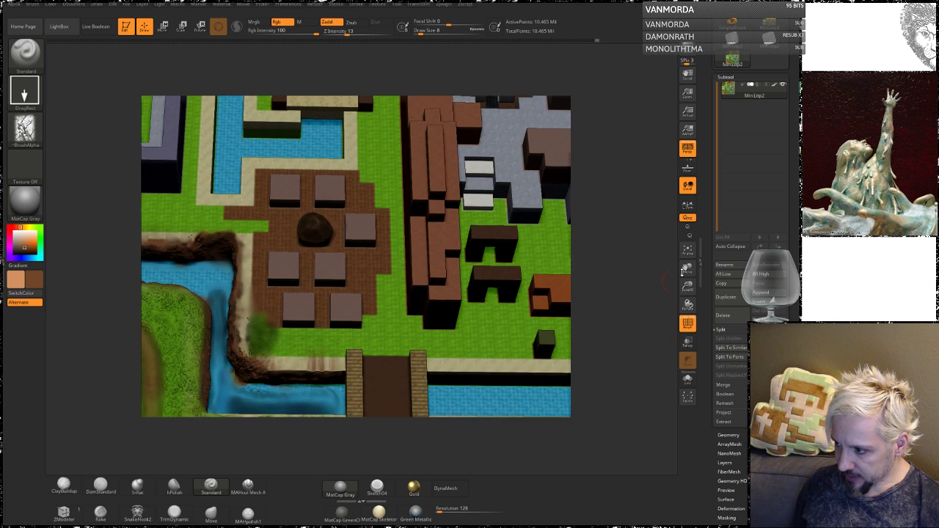
{"action": "left_click_drag", "start_coordinate": [795, 178], "coordinate": [791, 149]}
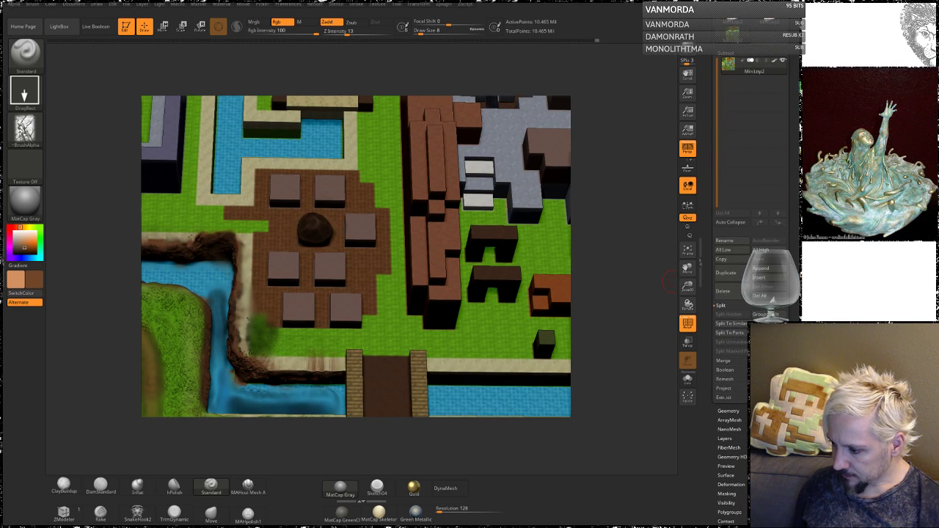
Review the map's geometry options, including subdivision levels, Del Lower and DynaMesh.
{"action": "left_click", "coordinate": [728, 410]}
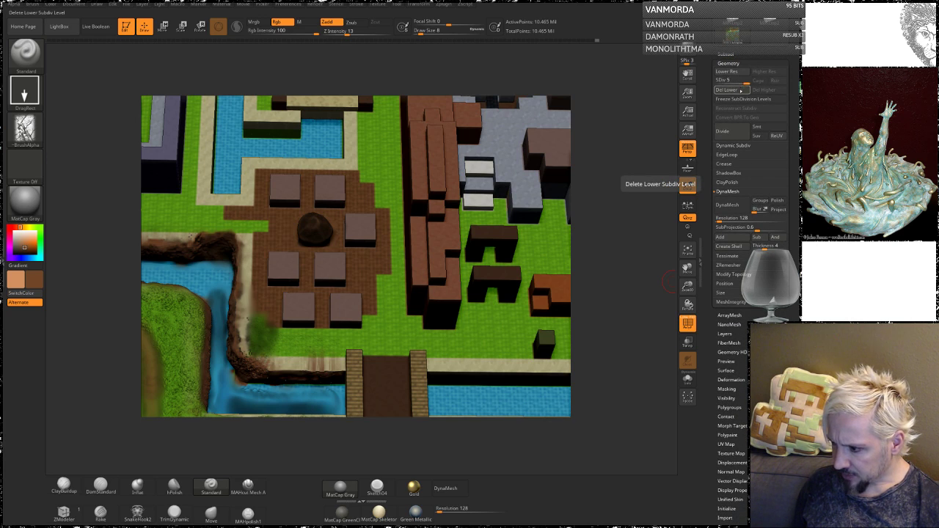
{"action": "left_click", "coordinate": [687, 186]}
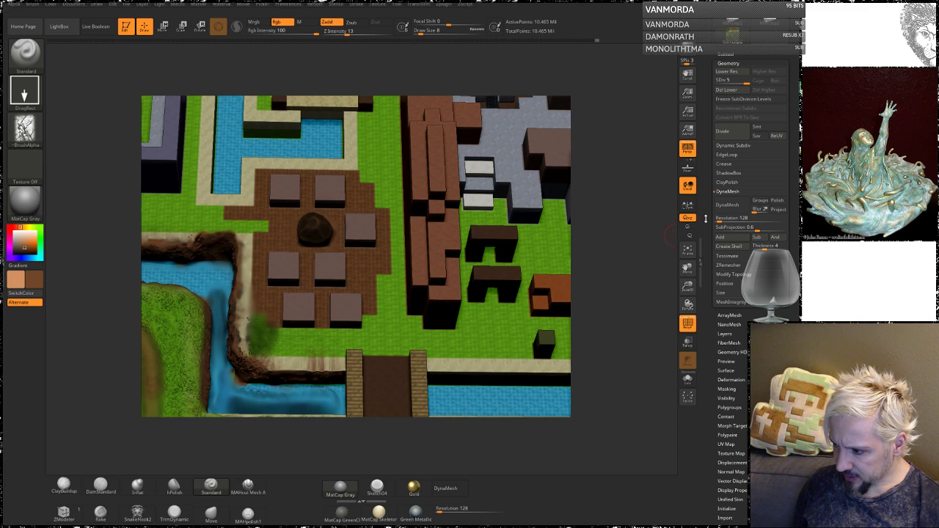
{"action": "left_click_drag", "start_coordinate": [709, 253], "coordinate": [708, 121]}
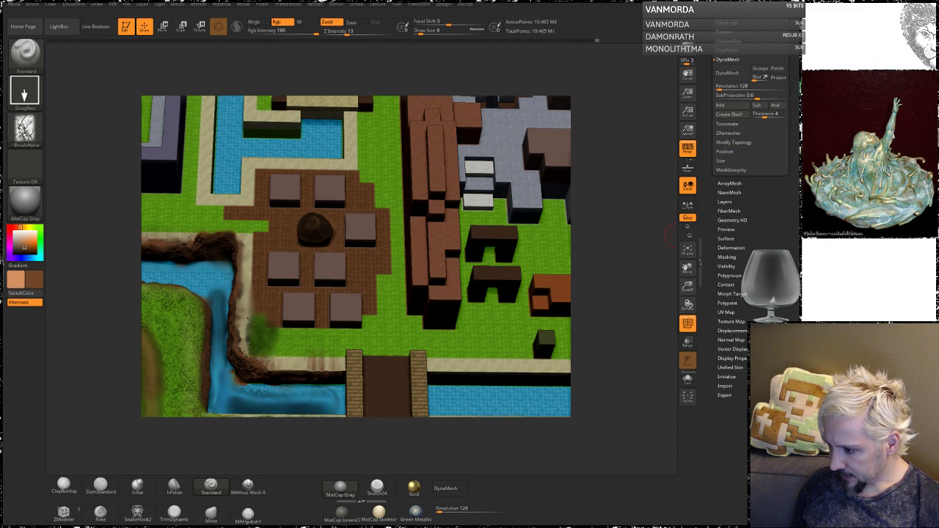
{"action": "scroll", "coordinate": [761, 315], "scroll_direction": "up", "scroll_amount": 3}
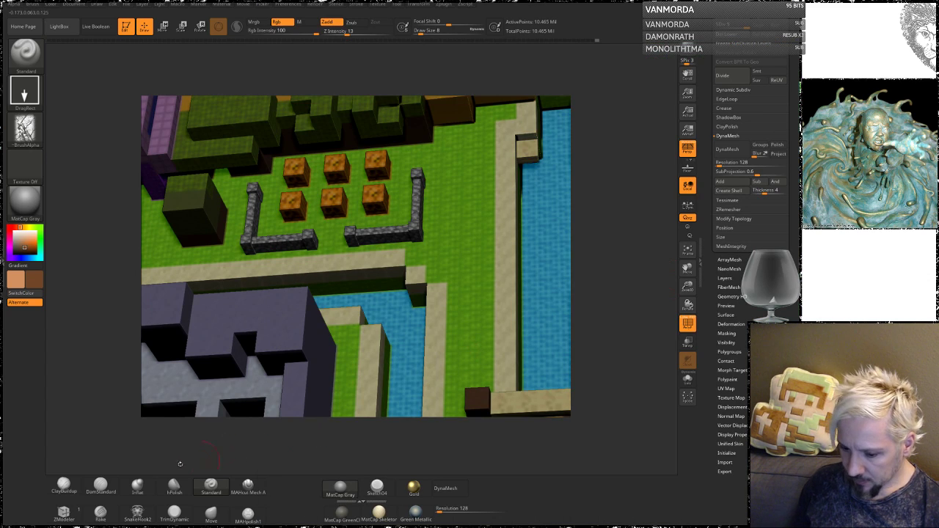
Switch to the browser to consult the lightworld_large.gif reference map, then return to the terrain's fenced orange blocks.
{"action": "left_click", "coordinate": [56, 505]}
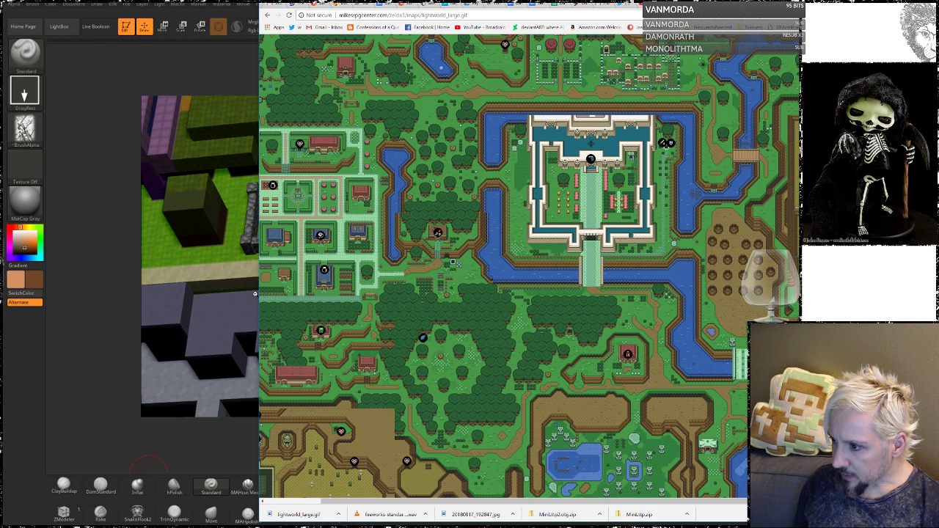
{"action": "left_click", "coordinate": [851, 2]}
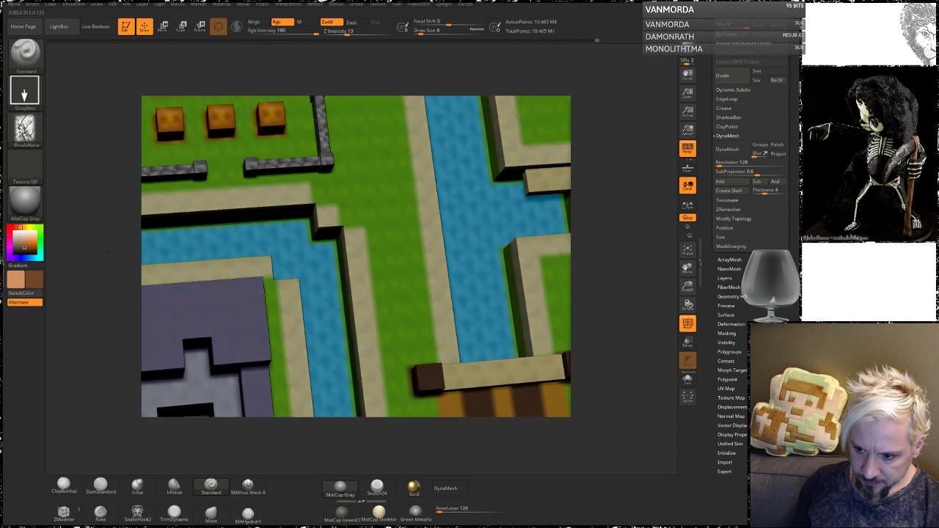
{"action": "left_click_drag", "start_coordinate": [135, 220], "coordinate": [217, 308], "text": "alt"}
Smooth the middle and far-end orange blocks in the front row of the fenced patch into rounded shapes.
{"action": "key", "text": "space"}
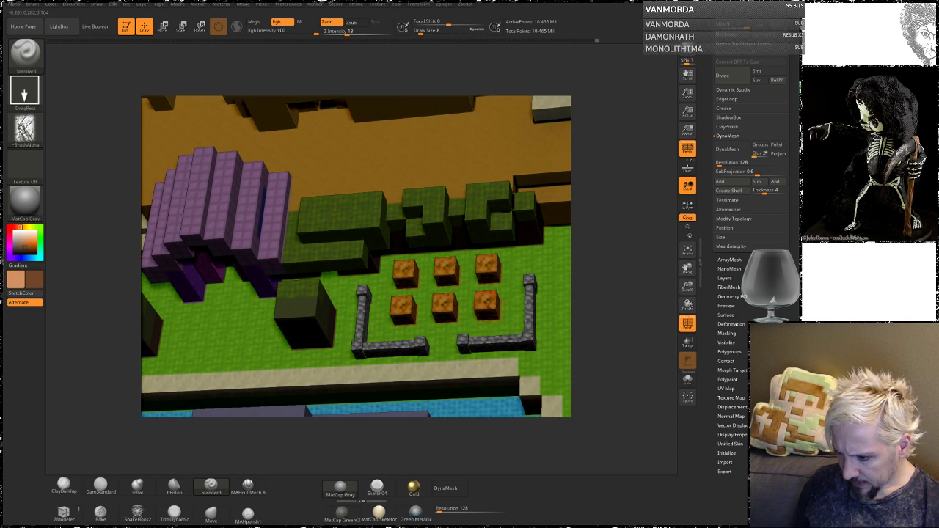
{"action": "left_click_drag", "start_coordinate": [490, 303], "coordinate": [445, 305], "text": "shift"}
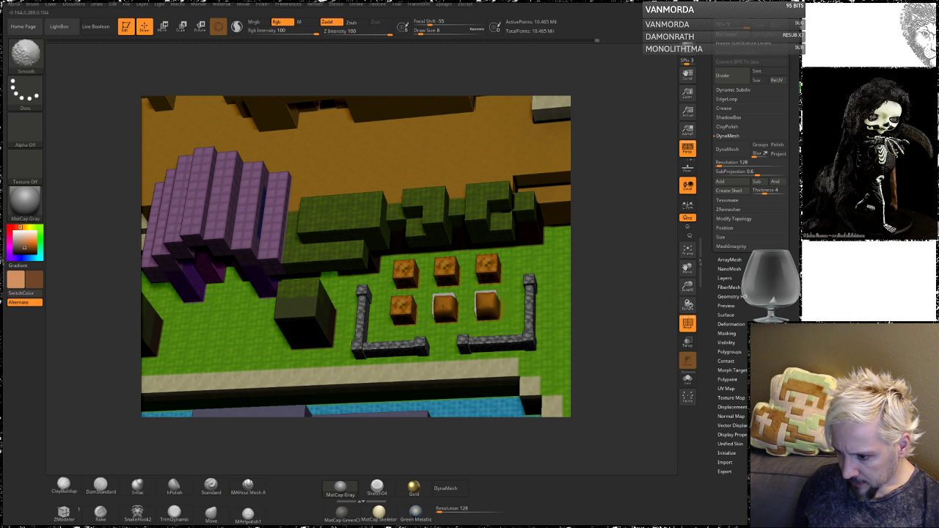
{"action": "mouse_move", "coordinate": [615, 268]}
{"action": "left_mouse_down"}
{"action": "mouse_move", "coordinate": [650, 330]}
{"action": "mouse_move", "coordinate": [637, 287]}
{"action": "mouse_move", "coordinate": [618, 281]}
{"action": "left_mouse_up"}
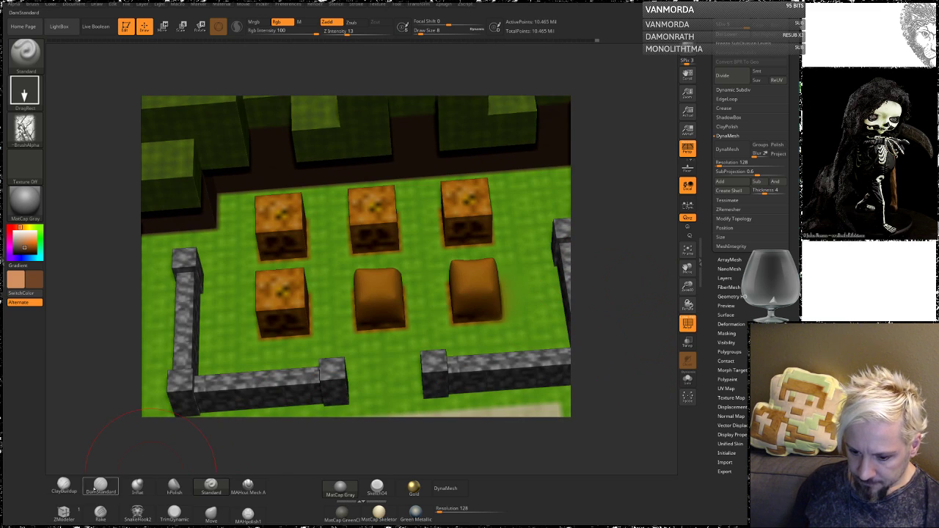
Start covering the front row's middle block with neutral grey ClayBuildup strokes, and reduce the draw size to 5.
{"action": "left_click", "coordinate": [63, 484]}
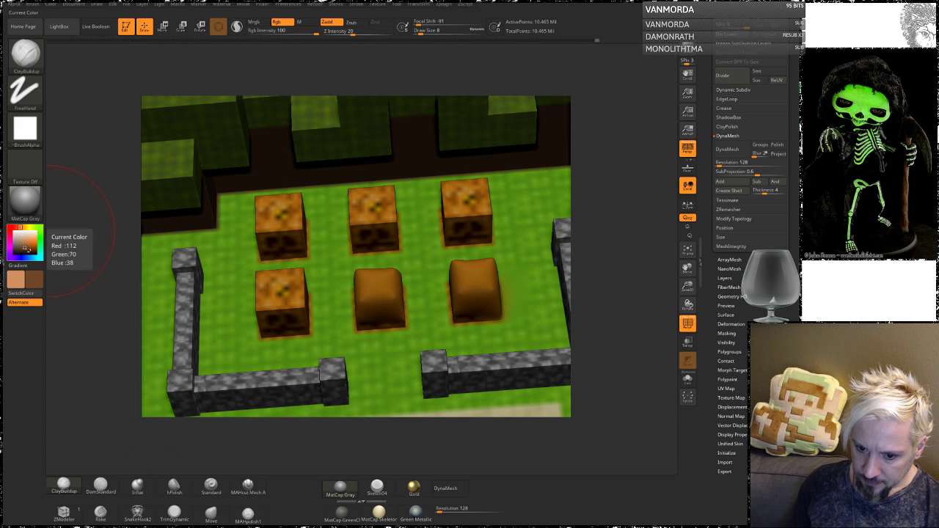
{"action": "left_click_drag", "start_coordinate": [26, 247], "coordinate": [186, 310]}
{"action": "left_click_drag", "start_coordinate": [17, 280], "coordinate": [186, 288]}
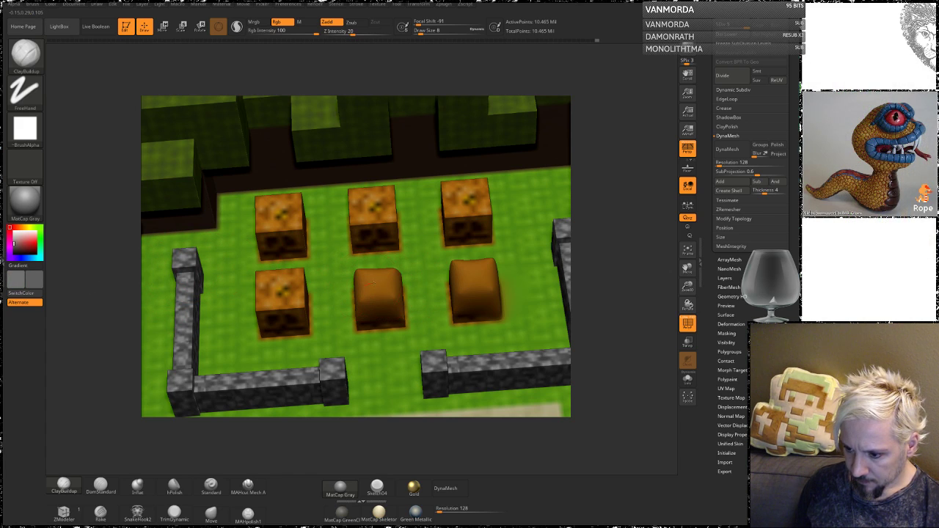
{"action": "left_click_drag", "start_coordinate": [375, 287], "coordinate": [386, 284]}
{"action": "key", "text": "space"}
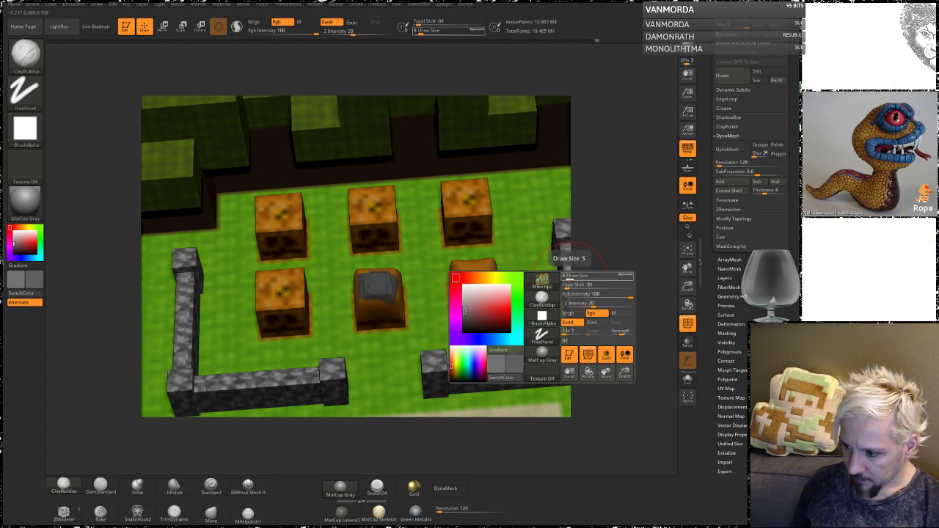
{"action": "left_click_drag", "start_coordinate": [568, 279], "coordinate": [579, 248]}
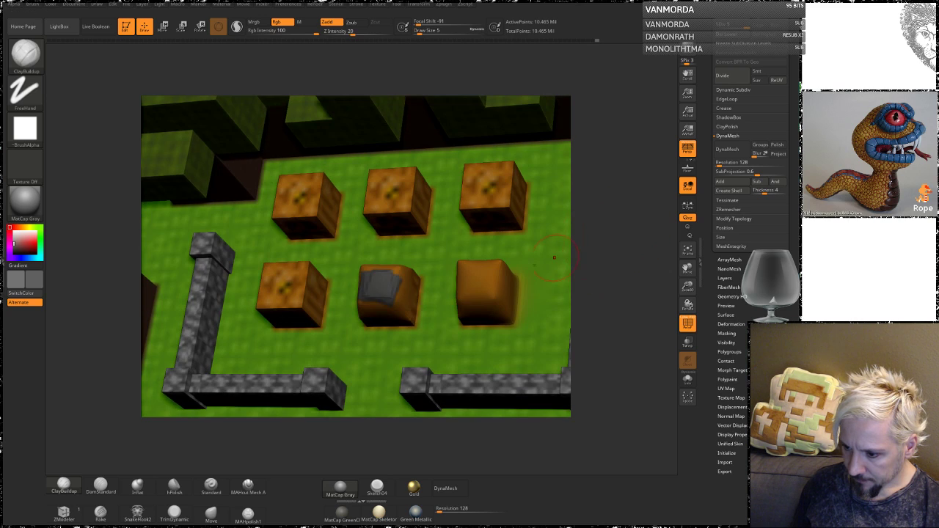
Build up rough grey rock-like layers over the top and side faces of the middle front block with ClayBuildup.
{"action": "mouse_move", "coordinate": [374, 278]}
{"action": "left_mouse_down"}
{"action": "mouse_move", "coordinate": [399, 286]}
{"action": "mouse_move", "coordinate": [380, 280]}
{"action": "left_mouse_up"}
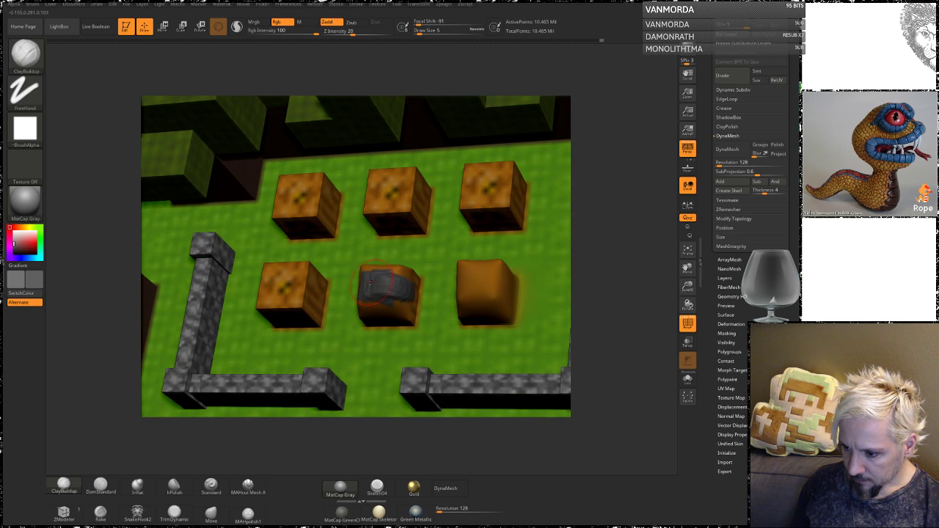
{"action": "mouse_move", "coordinate": [612, 245]}
{"action": "left_mouse_down"}
{"action": "mouse_move", "coordinate": [350, 281]}
{"action": "mouse_move", "coordinate": [335, 314]}
{"action": "left_mouse_up"}
{"action": "left_click_drag", "start_coordinate": [584, 239], "coordinate": [464, 283]}
{"action": "mouse_move", "coordinate": [405, 291]}
{"action": "left_mouse_down"}
{"action": "mouse_move", "coordinate": [415, 292]}
{"action": "mouse_move", "coordinate": [378, 269]}
{"action": "left_mouse_up"}
{"action": "left_click_drag", "start_coordinate": [484, 82], "coordinate": [619, 178]}
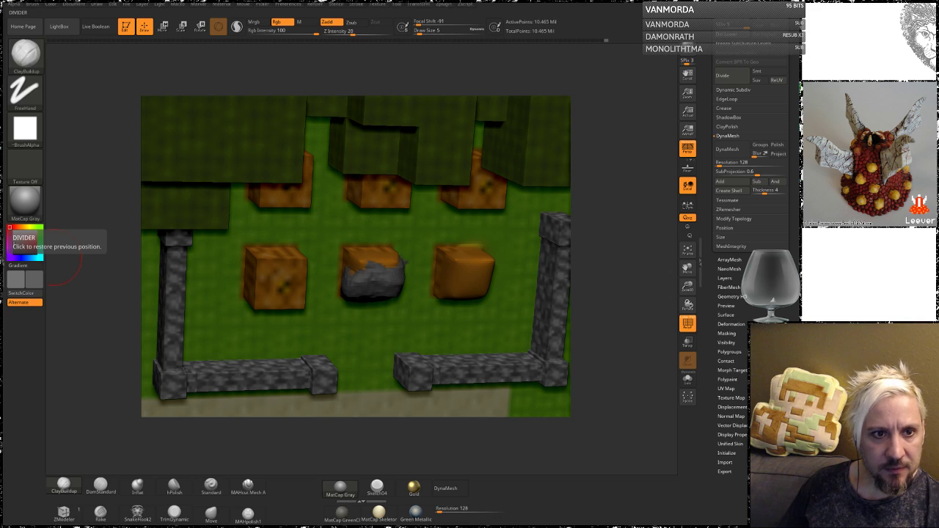
View the RetroDesign3D photo of the Zelda map, and open the woodworking artist's Twitter profile from the Zelda cartridge tweet in the browser.
{"action": "left_click_drag", "start_coordinate": [0, 0], "coordinate": [177, 51]}
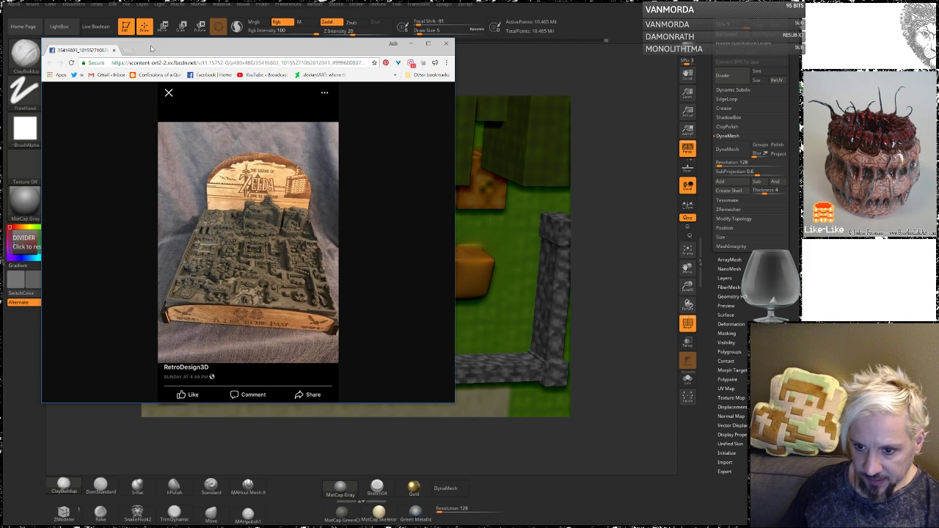
{"action": "left_click_drag", "start_coordinate": [177, 52], "coordinate": [0, 44]}
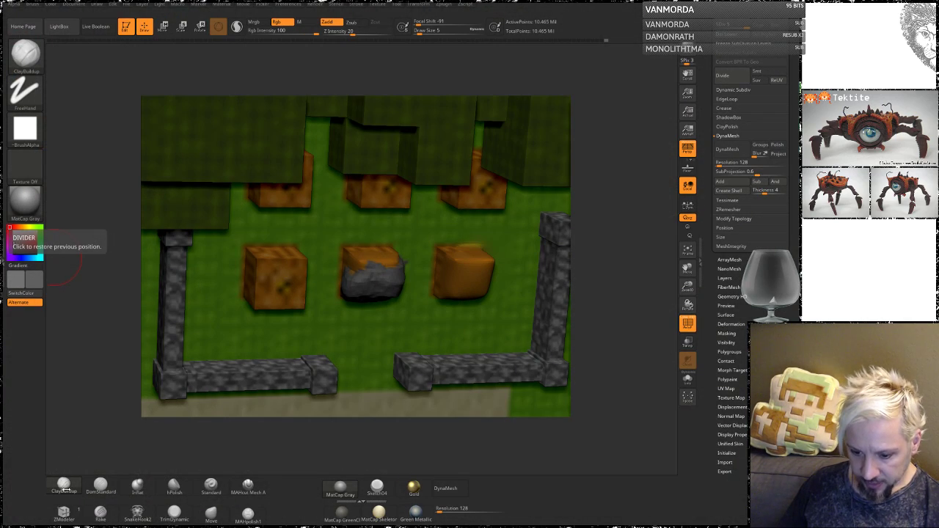
{"action": "left_click", "coordinate": [30, 490]}
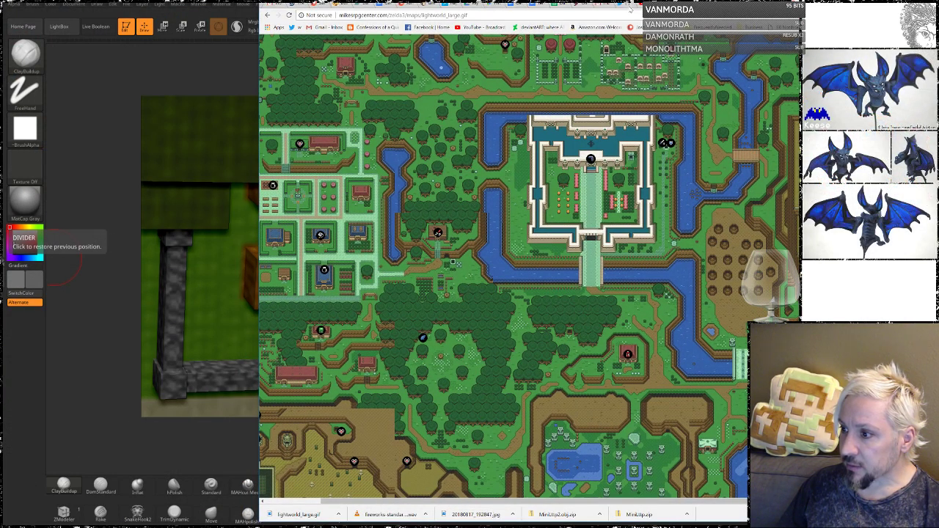
{"action": "left_click", "coordinate": [628, 4]}
{"action": "left_click_drag", "start_coordinate": [626, 0], "coordinate": [411, 3]}
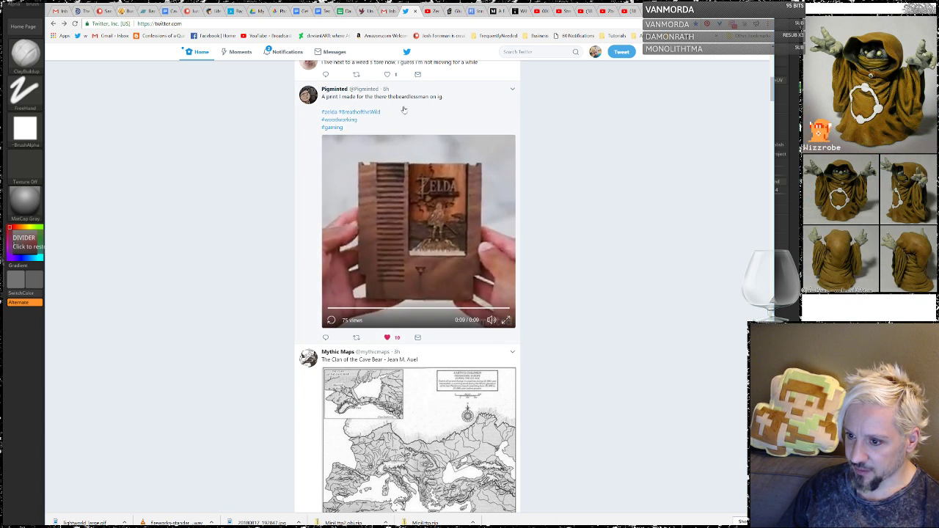
{"action": "left_click", "coordinate": [334, 89]}
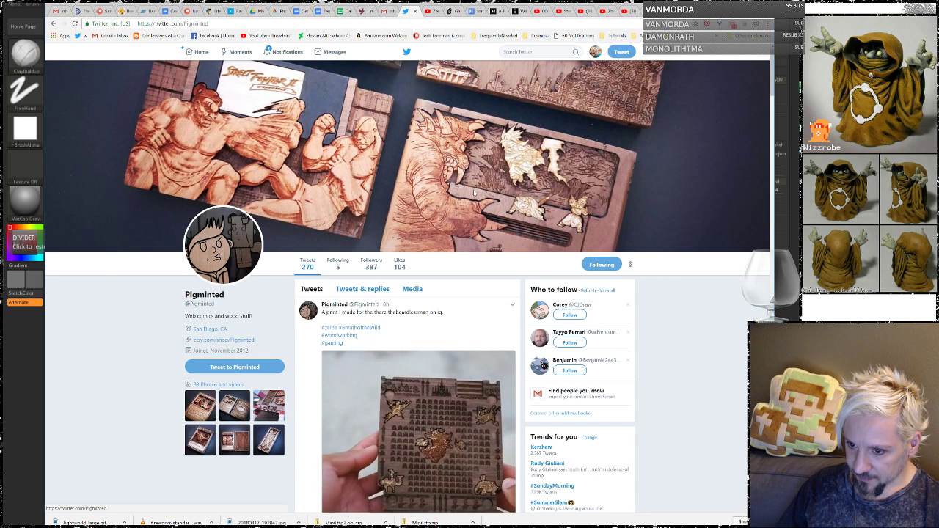
Examine the profile's posts of carved wooden game cartridges, trading cards and console cases for their layered relief work.
{"action": "scroll", "coordinate": [474, 193], "scroll_direction": "down", "scroll_amount": 5}
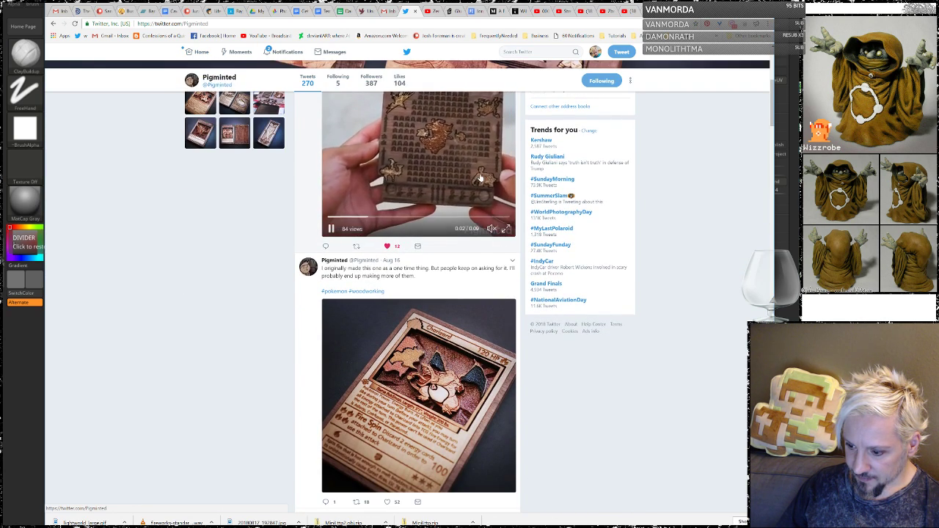
{"action": "scroll", "coordinate": [480, 177], "scroll_direction": "down", "scroll_amount": 2}
{"action": "scroll", "coordinate": [444, 262], "scroll_direction": "down", "scroll_amount": 1}
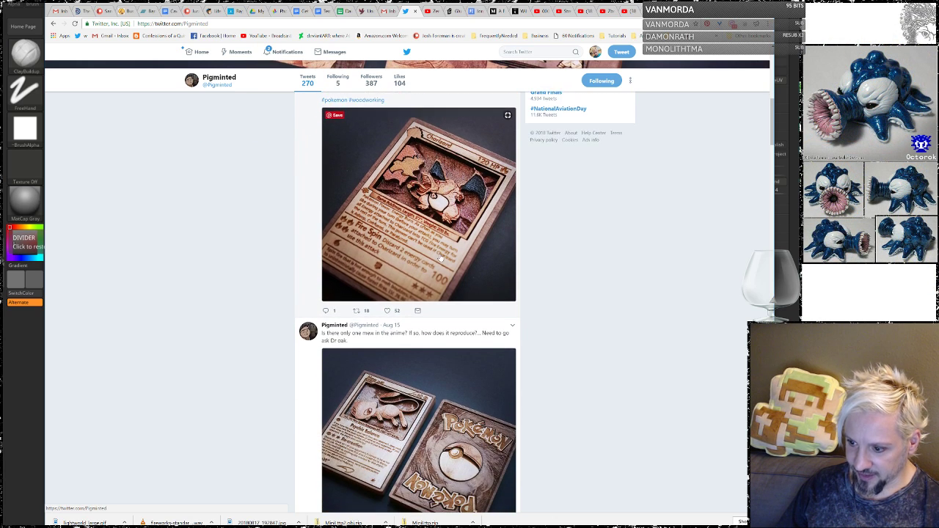
{"action": "scroll", "coordinate": [440, 257], "scroll_direction": "down", "scroll_amount": 4}
{"action": "scroll", "coordinate": [433, 236], "scroll_direction": "down", "scroll_amount": 2}
{"action": "scroll", "coordinate": [459, 257], "scroll_direction": "down", "scroll_amount": 1}
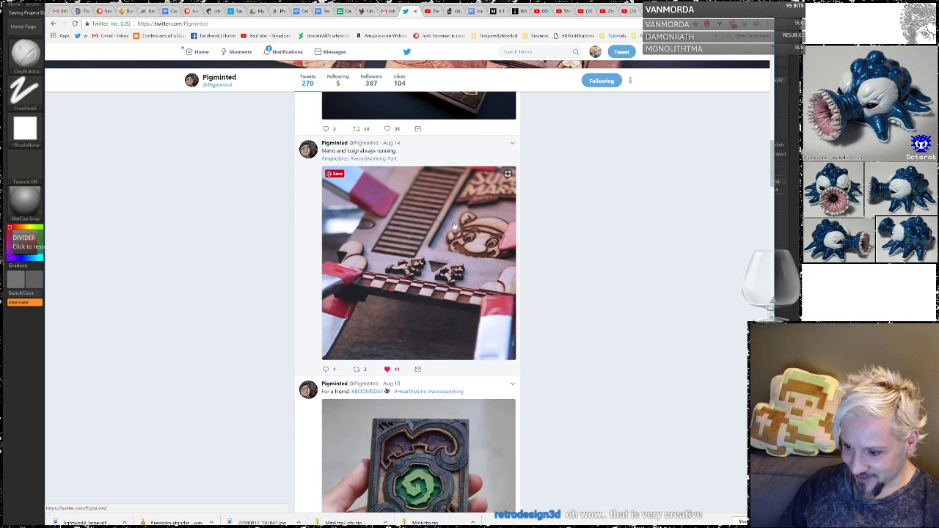
{"action": "scroll", "coordinate": [451, 244], "scroll_direction": "down", "scroll_amount": 6}
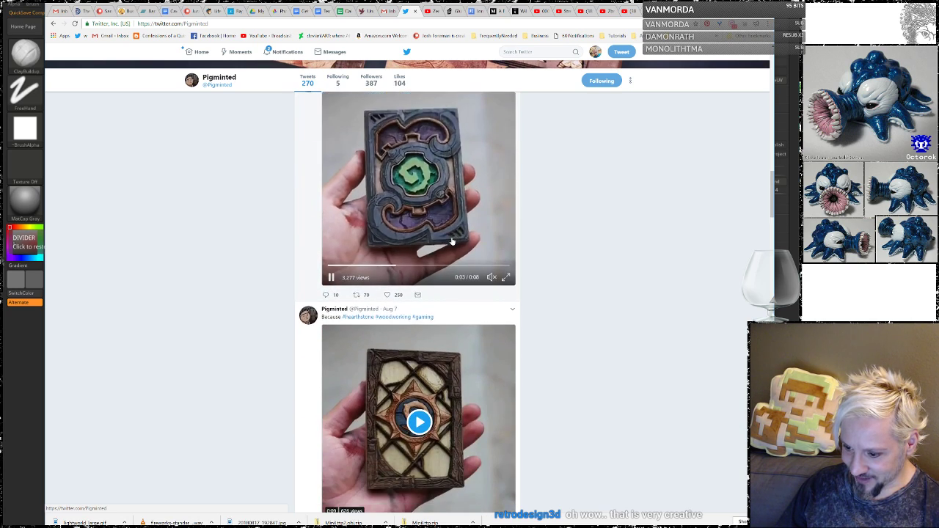
{"action": "scroll", "coordinate": [452, 242], "scroll_direction": "down", "scroll_amount": 9}
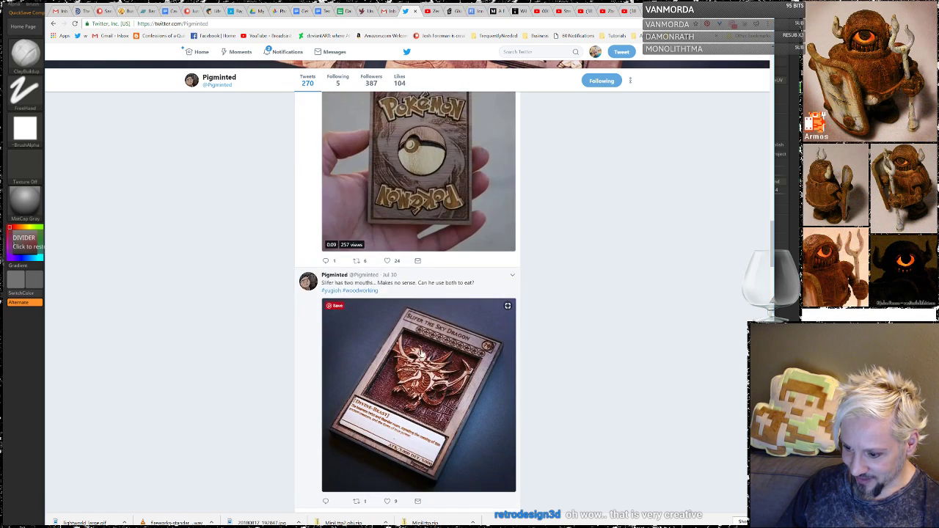
{"action": "scroll", "coordinate": [433, 345], "scroll_direction": "down", "scroll_amount": 10}
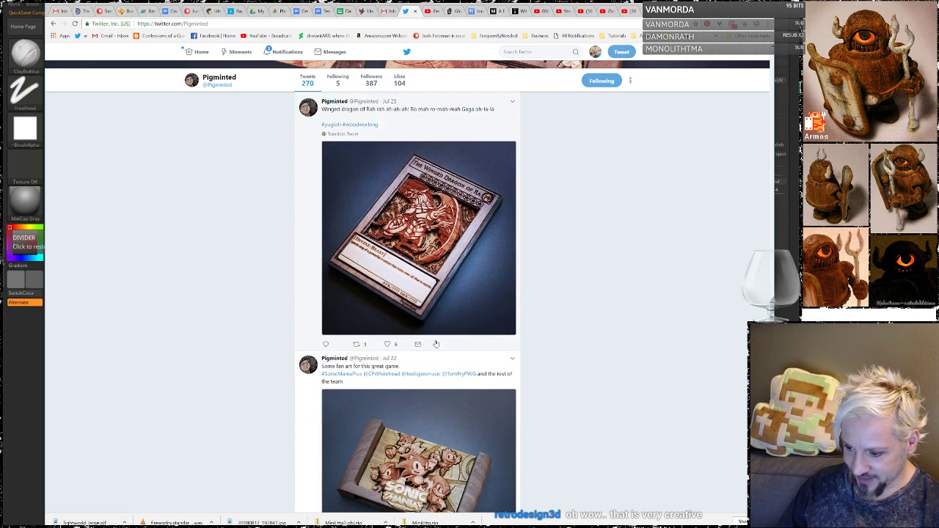
{"action": "scroll", "coordinate": [437, 342], "scroll_direction": "down", "scroll_amount": 9}
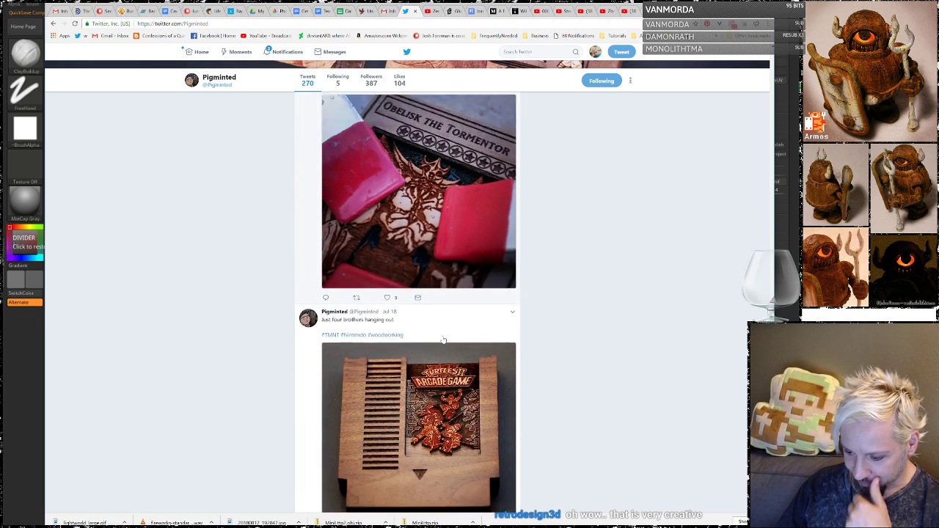
{"action": "scroll", "coordinate": [446, 337], "scroll_direction": "down", "scroll_amount": 2}
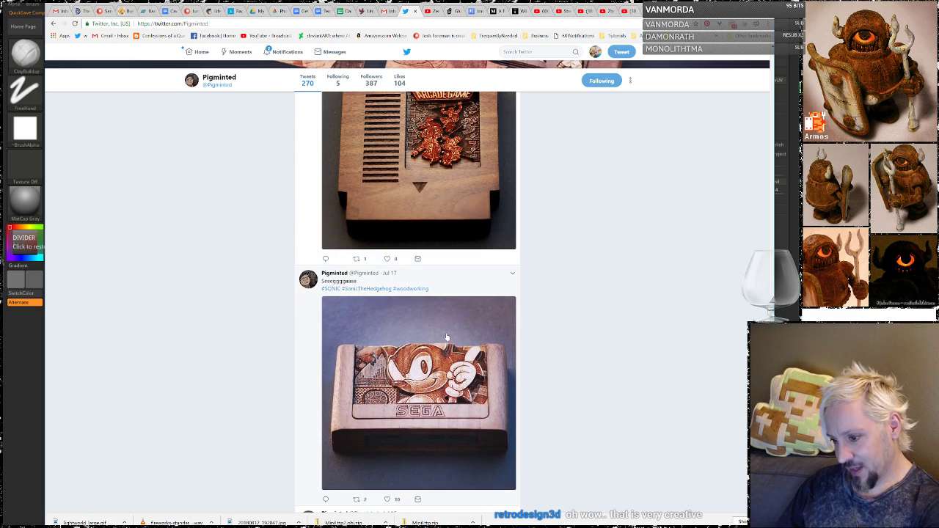
{"action": "scroll", "coordinate": [448, 334], "scroll_direction": "down", "scroll_amount": 3}
{"action": "scroll", "coordinate": [451, 333], "scroll_direction": "down", "scroll_amount": 7}
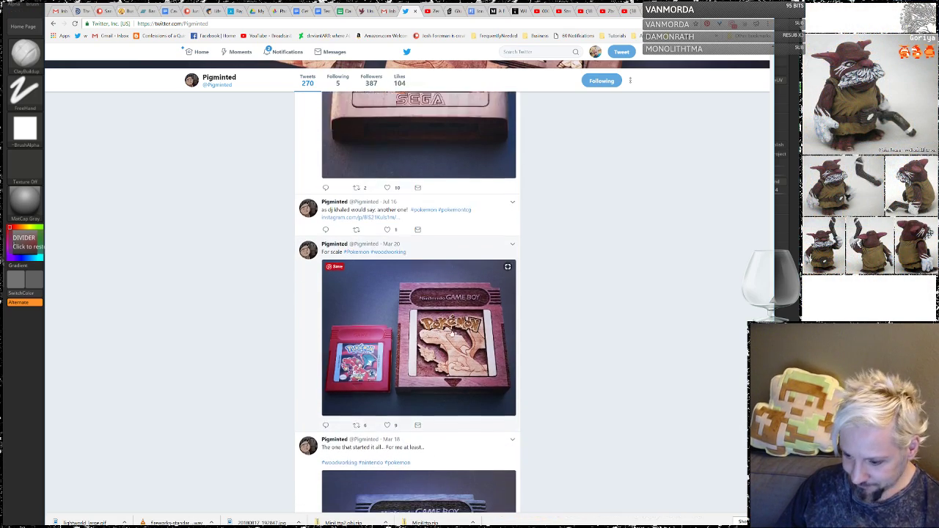
{"action": "scroll", "coordinate": [452, 332], "scroll_direction": "down", "scroll_amount": 1}
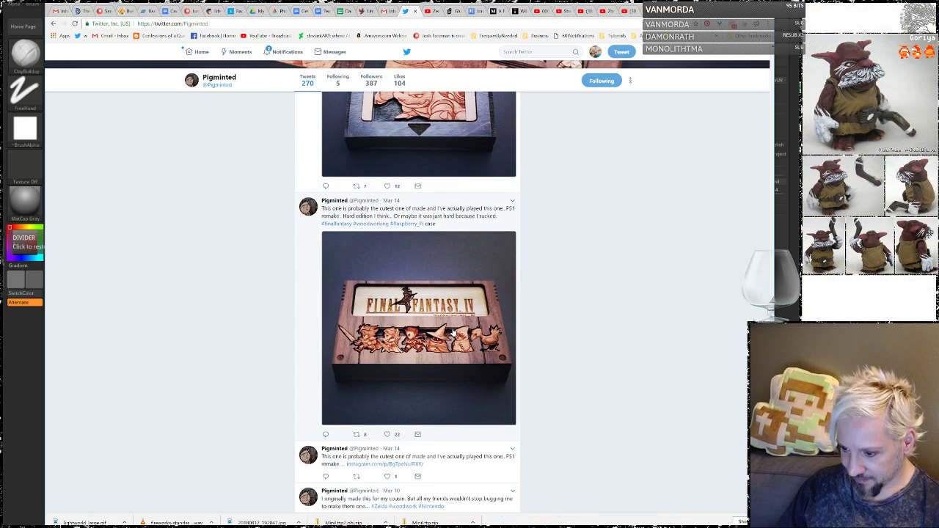
{"action": "scroll", "coordinate": [469, 336], "scroll_direction": "down", "scroll_amount": 1}
{"action": "scroll", "coordinate": [480, 337], "scroll_direction": "down", "scroll_amount": 3}
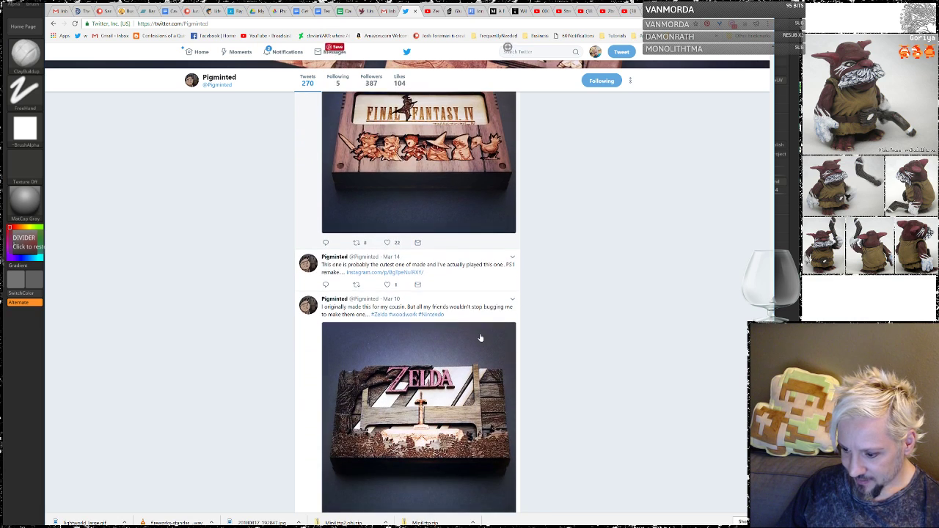
{"action": "scroll", "coordinate": [464, 344], "scroll_direction": "down", "scroll_amount": 1}
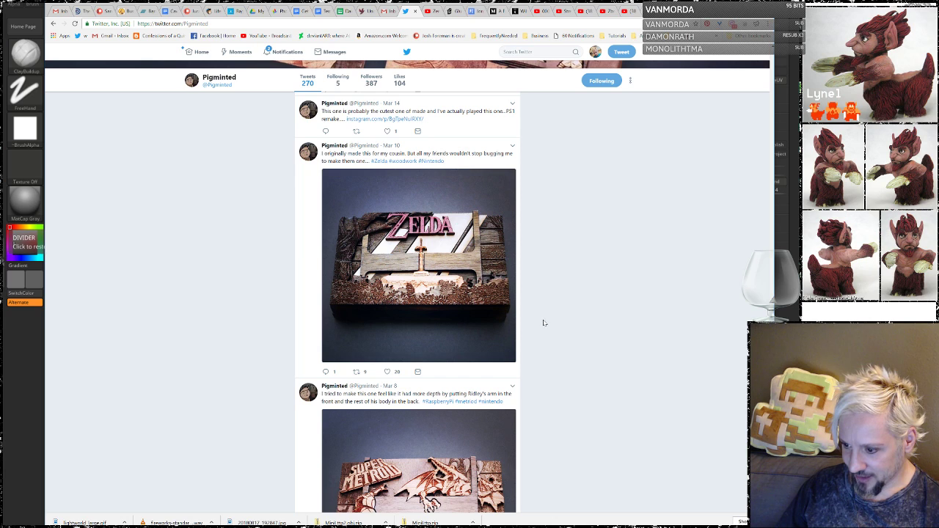
{"action": "scroll", "coordinate": [544, 323], "scroll_direction": "down", "scroll_amount": 6}
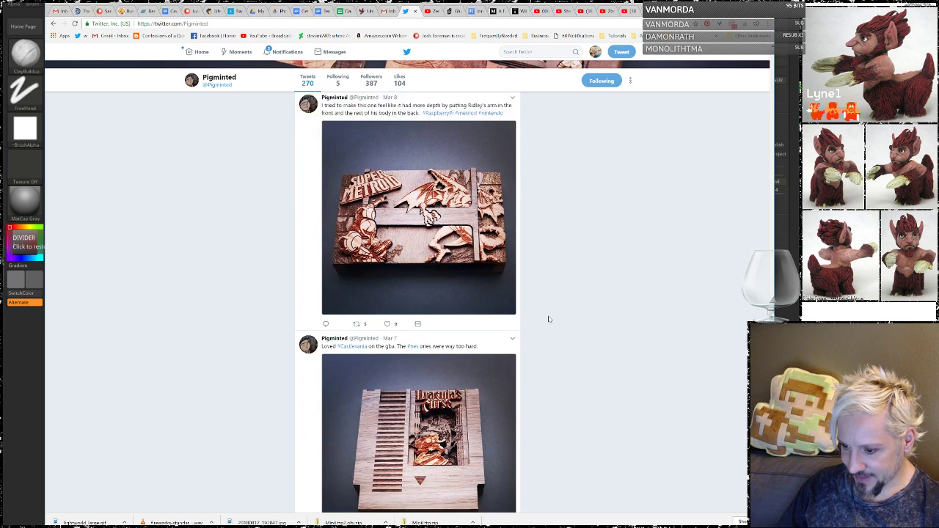
{"action": "scroll", "coordinate": [550, 318], "scroll_direction": "down", "scroll_amount": 4}
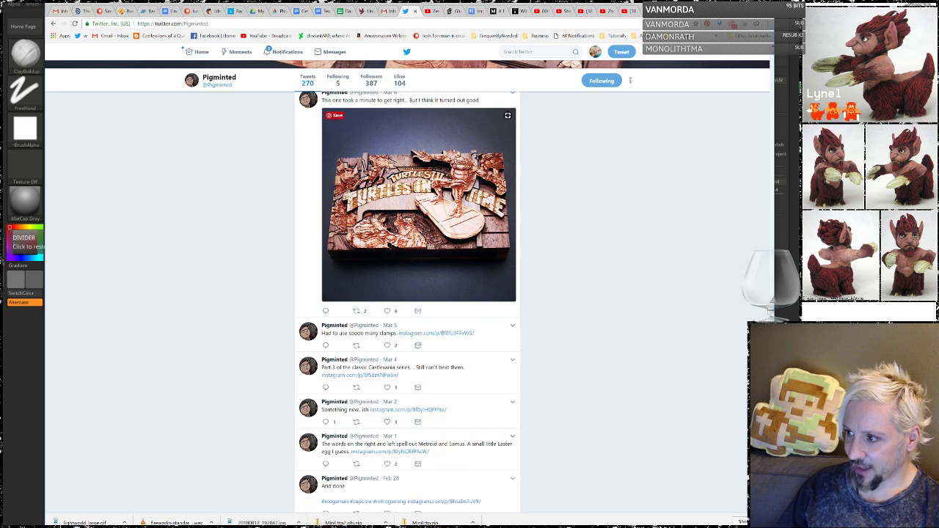
Switch back to ZBrush, extend the grey clay around the middle front block and smooth its surface into a rounded boulder.
{"action": "key", "text": "alt+Tab"}
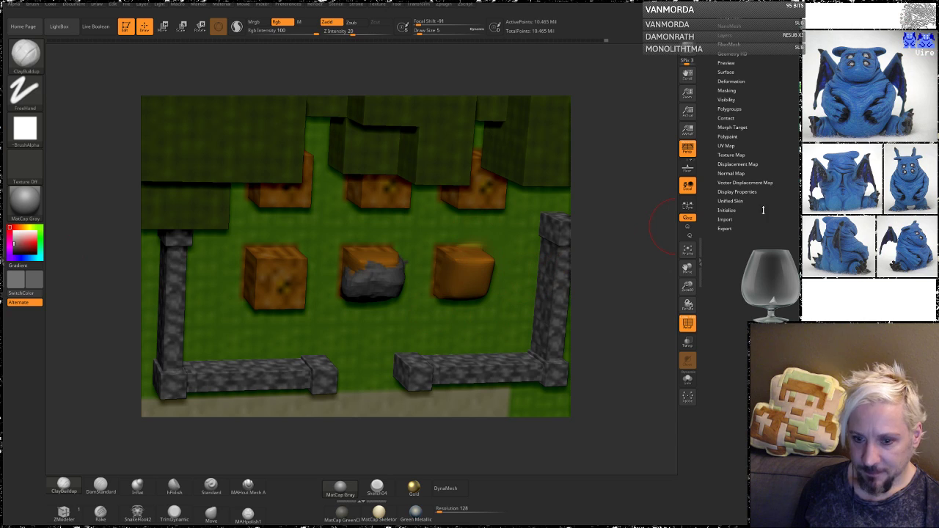
{"action": "left_click_drag", "start_coordinate": [607, 334], "coordinate": [409, 283]}
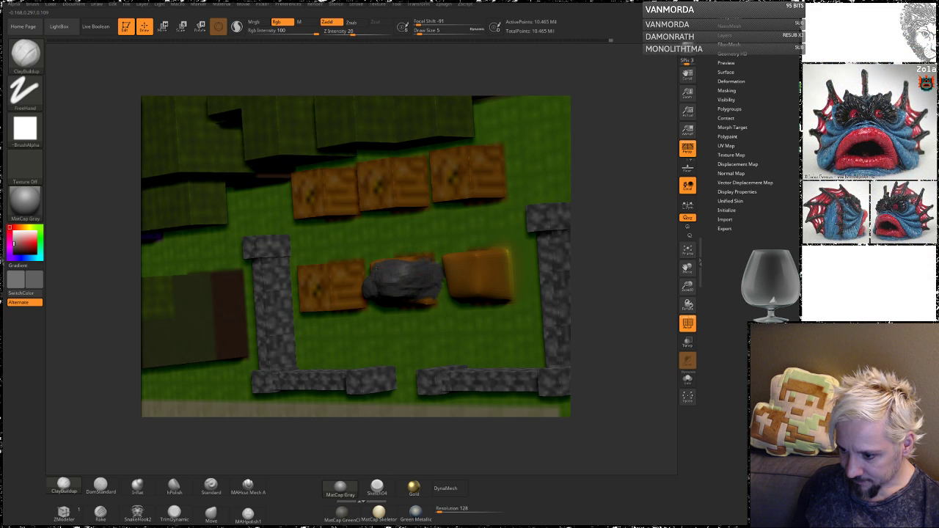
{"action": "left_click_drag", "start_coordinate": [616, 221], "coordinate": [602, 181]}
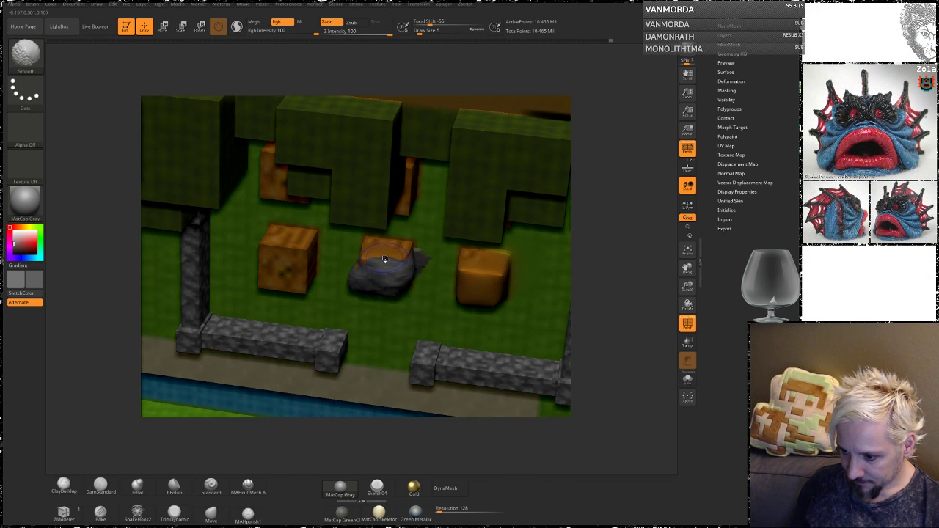
{"action": "left_click_drag", "start_coordinate": [612, 271], "coordinate": [595, 213]}
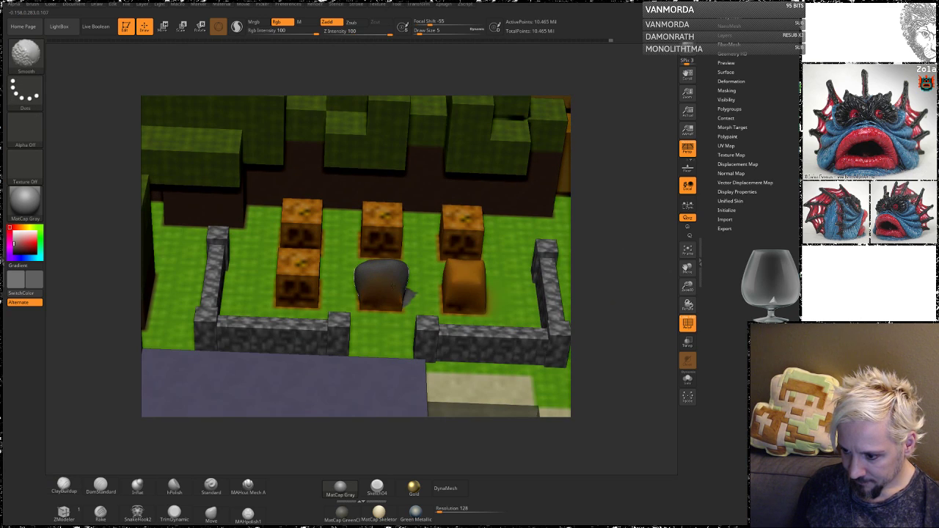
{"action": "mouse_move", "coordinate": [391, 281]}
{"action": "left_mouse_down"}
{"action": "mouse_move", "coordinate": [338, 287]}
{"action": "mouse_move", "coordinate": [341, 281]}
{"action": "left_mouse_up"}
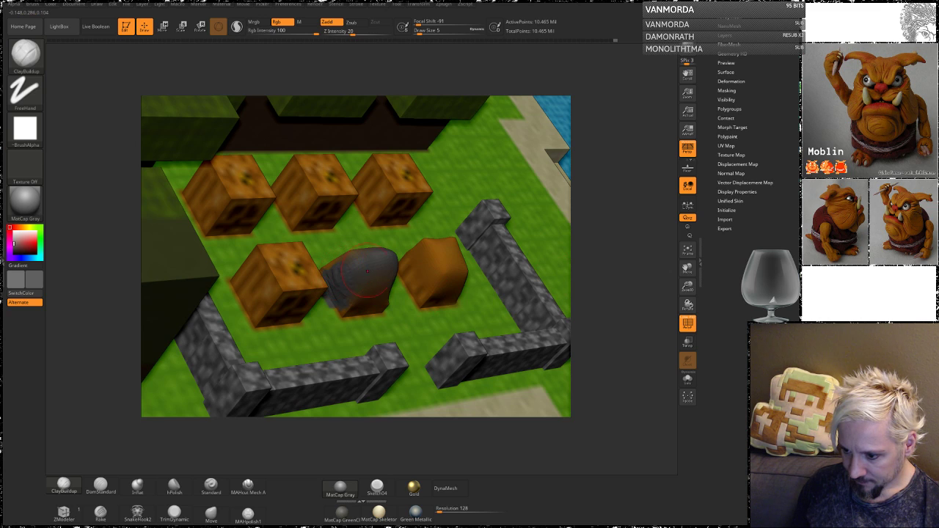
Cover the boulder's remaining orange lower faces with grey ClayBuildup strokes down to the grass.
{"action": "left_click_drag", "start_coordinate": [621, 261], "coordinate": [414, 294]}
{"action": "left_click_drag", "start_coordinate": [364, 274], "coordinate": [371, 285]}
{"action": "left_click_drag", "start_coordinate": [606, 240], "coordinate": [563, 229]}
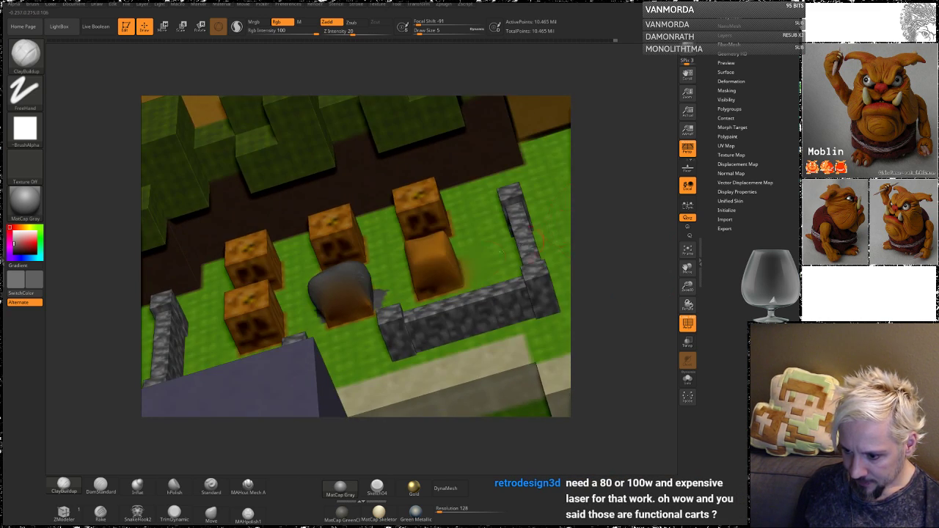
{"action": "mouse_move", "coordinate": [330, 323]}
{"action": "left_mouse_down"}
{"action": "mouse_move", "coordinate": [364, 314]}
{"action": "mouse_move", "coordinate": [334, 286]}
{"action": "mouse_move", "coordinate": [346, 280]}
{"action": "mouse_move", "coordinate": [352, 301]}
{"action": "mouse_move", "coordinate": [330, 308]}
{"action": "left_mouse_up"}
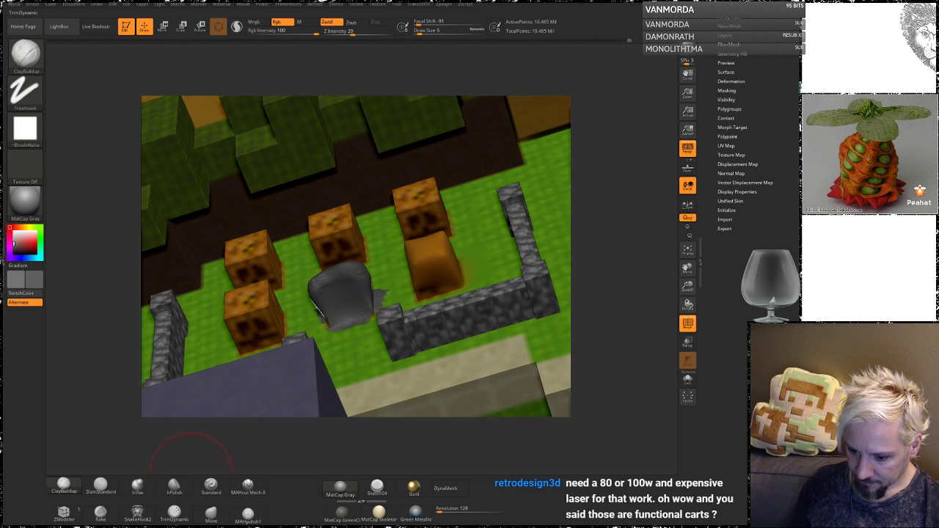
Flatten the grey boulder's front face with the TrimDynamic brush, lowering its Z Intensity to 26.
{"action": "left_click", "coordinate": [174, 513]}
{"action": "mouse_move", "coordinate": [338, 321]}
{"action": "left_mouse_down"}
{"action": "mouse_move", "coordinate": [348, 291]}
{"action": "mouse_move", "coordinate": [334, 281]}
{"action": "mouse_move", "coordinate": [351, 285]}
{"action": "left_mouse_up"}
{"action": "left_click_drag", "start_coordinate": [631, 258], "coordinate": [339, 65]}
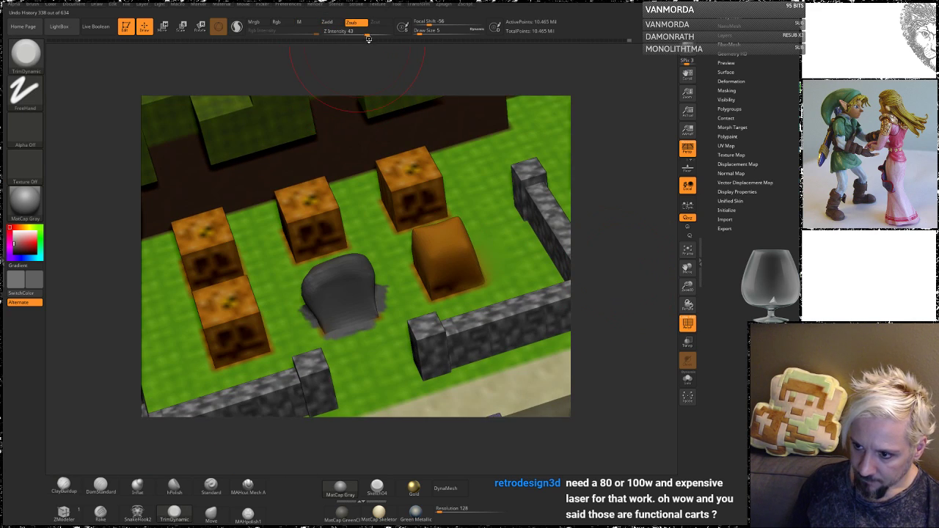
{"action": "left_click", "coordinate": [357, 32]}
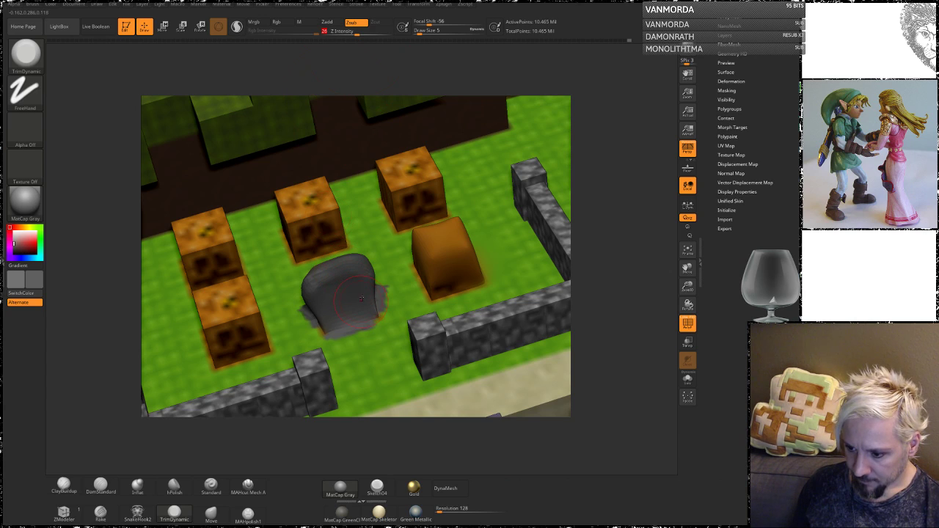
{"action": "left_click_drag", "start_coordinate": [346, 272], "coordinate": [365, 299]}
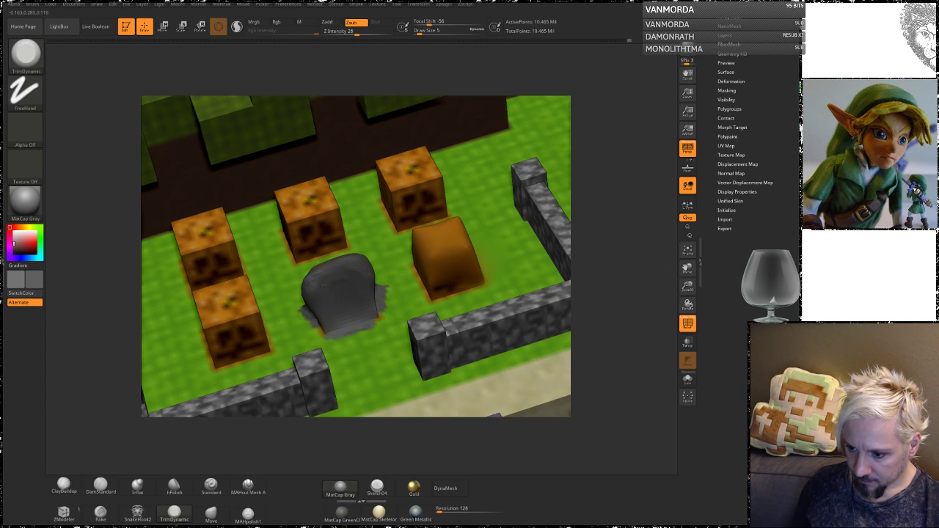
Refine the grey boulder from all sides with the TrimDynamic brush and smooth the uneven spots on its side.
{"action": "right_click_drag", "start_coordinate": [357, 267], "coordinate": [553, 217]}
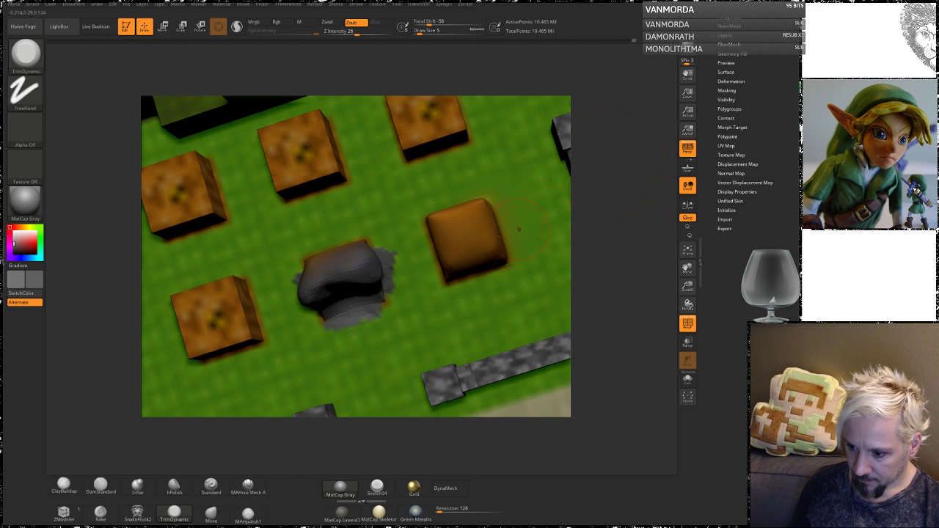
{"action": "left_click_drag", "start_coordinate": [322, 275], "coordinate": [313, 287]}
{"action": "right_click_drag", "start_coordinate": [322, 282], "coordinate": [448, 277]}
{"action": "left_click_drag", "start_coordinate": [338, 274], "coordinate": [331, 285], "text": "shift"}
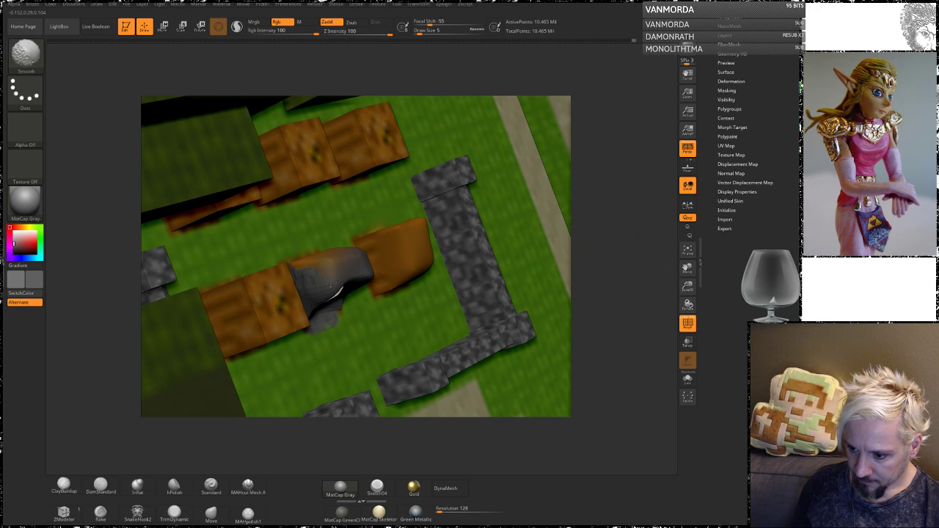
{"action": "right_click_drag", "start_coordinate": [495, 218], "coordinate": [341, 275]}
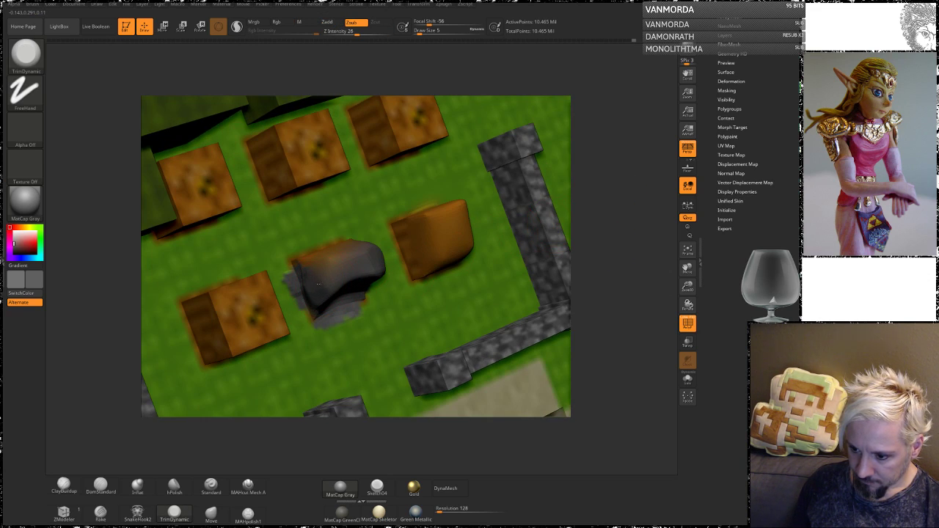
{"action": "mouse_move", "coordinate": [471, 193]}
{"action": "right_mouse_down"}
{"action": "mouse_move", "coordinate": [506, 209]}
{"action": "mouse_move", "coordinate": [517, 229]}
{"action": "right_mouse_up"}
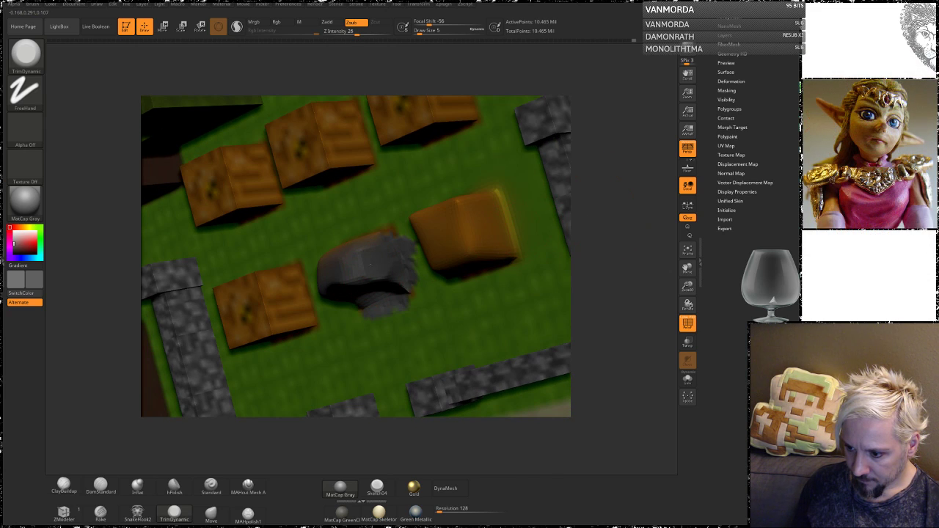
{"action": "right_click_drag", "start_coordinate": [620, 181], "coordinate": [401, 253]}
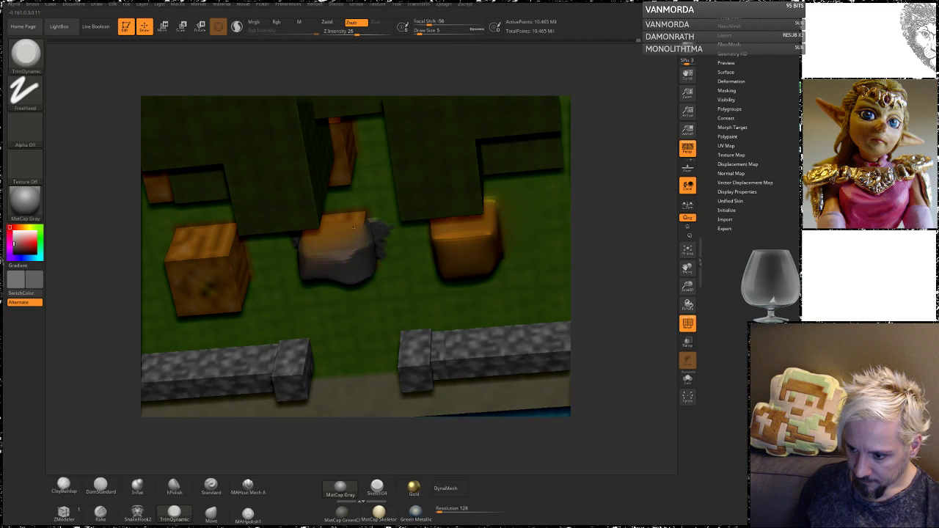
{"action": "left_click_drag", "start_coordinate": [606, 228], "coordinate": [579, 141]}
{"action": "left_click_drag", "start_coordinate": [603, 175], "coordinate": [596, 279]}
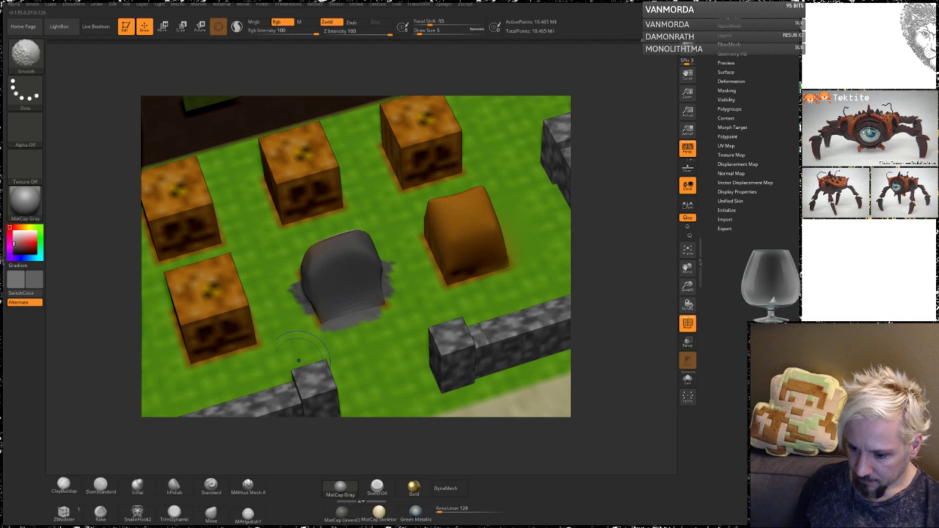
Carve a crease along the grey boulder's lower edge with the DamStandard brush and tidy its surface.
{"action": "left_click", "coordinate": [101, 485]}
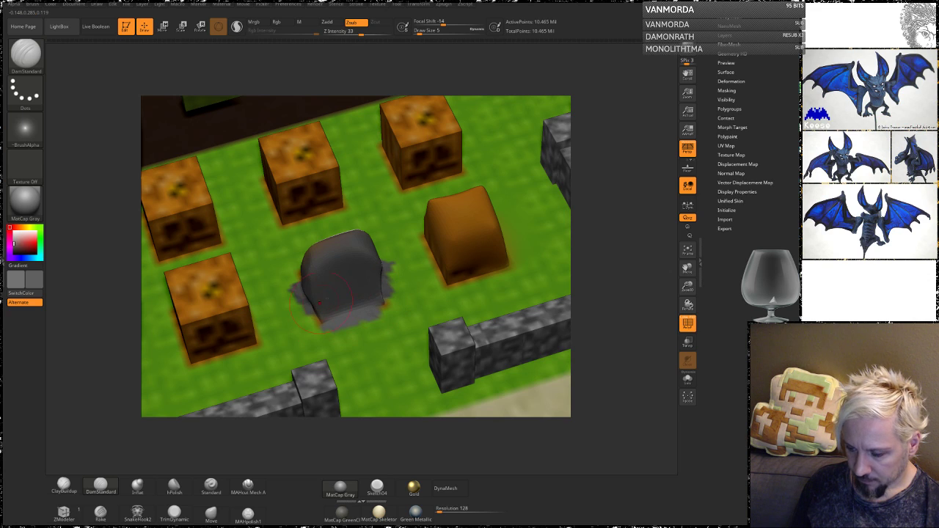
{"action": "mouse_move", "coordinate": [618, 229]}
{"action": "left_mouse_down"}
{"action": "mouse_move", "coordinate": [579, 256]}
{"action": "mouse_move", "coordinate": [586, 239]}
{"action": "mouse_move", "coordinate": [584, 245]}
{"action": "left_mouse_up"}
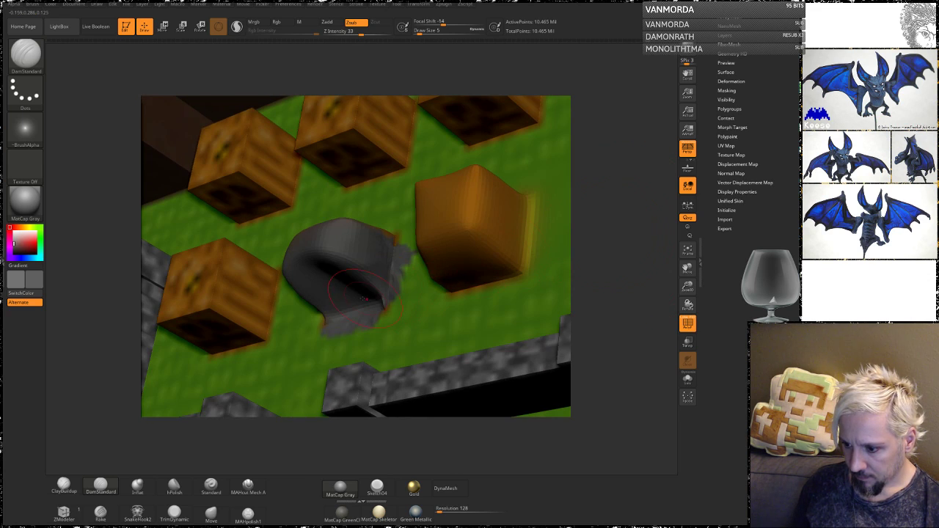
{"action": "left_click_drag", "start_coordinate": [383, 293], "coordinate": [397, 248]}
{"action": "left_click_drag", "start_coordinate": [380, 298], "coordinate": [322, 320]}
{"action": "mouse_move", "coordinate": [612, 282]}
{"action": "left_mouse_down"}
{"action": "mouse_move", "coordinate": [632, 242]}
{"action": "mouse_move", "coordinate": [602, 239]}
{"action": "left_mouse_up"}
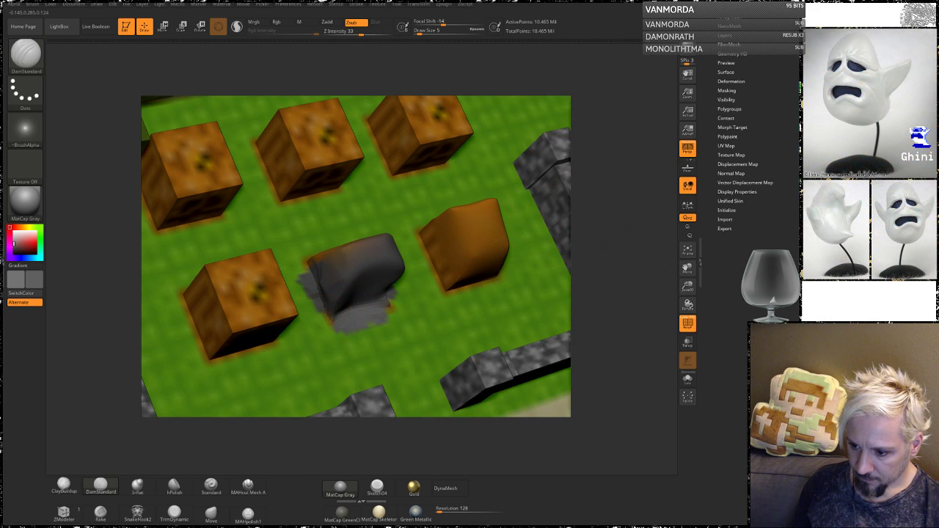
{"action": "key", "text": "shift"}
{"action": "mouse_move", "coordinate": [602, 287]}
{"action": "left_mouse_down"}
{"action": "mouse_move", "coordinate": [584, 271]}
{"action": "mouse_move", "coordinate": [583, 253]}
{"action": "mouse_move", "coordinate": [590, 294]}
{"action": "left_mouse_up"}
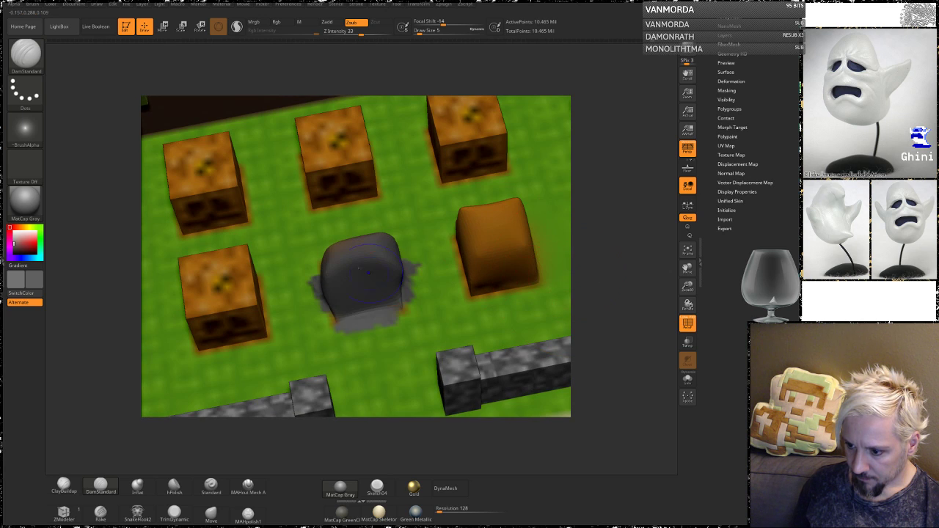
{"action": "key", "text": "shift"}
Reduce the DamStandard brush's Draw Size to 1 for fine marks on the boulder's front face.
{"action": "mouse_move", "coordinate": [599, 180]}
{"action": "left_mouse_down"}
{"action": "mouse_move", "coordinate": [613, 272]}
{"action": "mouse_move", "coordinate": [607, 251]}
{"action": "mouse_move", "coordinate": [638, 297]}
{"action": "mouse_move", "coordinate": [649, 258]}
{"action": "mouse_move", "coordinate": [632, 307]}
{"action": "mouse_move", "coordinate": [636, 413]}
{"action": "mouse_move", "coordinate": [654, 474]}
{"action": "left_mouse_up"}
{"action": "key", "text": "shift"}
{"action": "left_click_drag", "start_coordinate": [616, 249], "coordinate": [610, 391], "text": "alt"}
{"action": "key", "text": "space"}
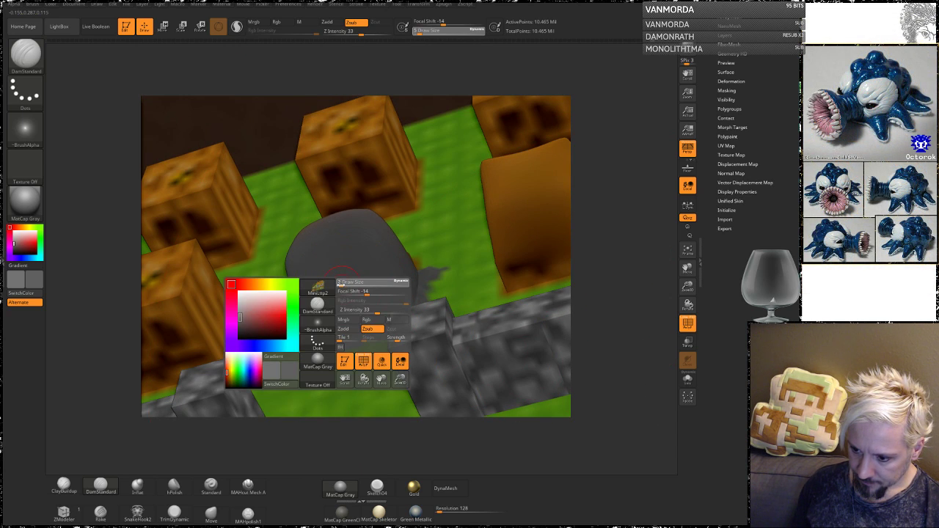
{"action": "left_click_drag", "start_coordinate": [339, 283], "coordinate": [212, 401]}
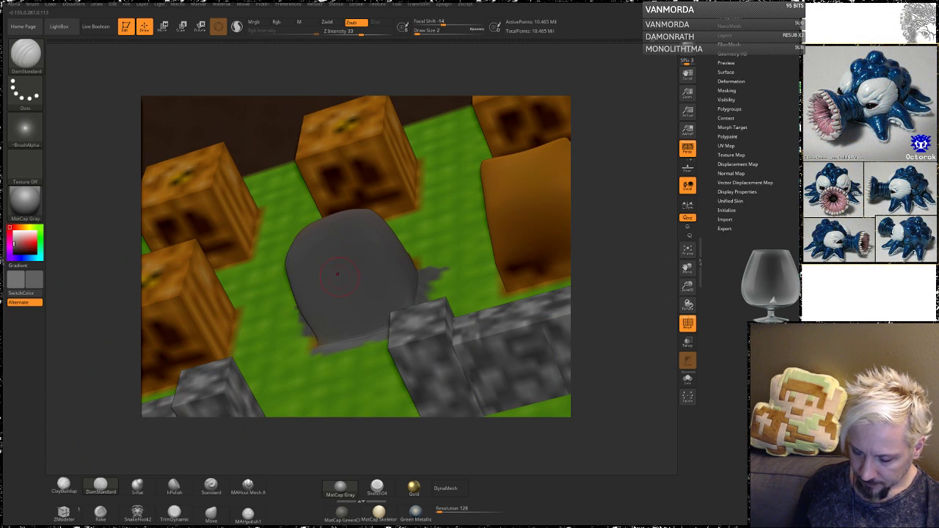
{"action": "key", "text": "space"}
{"action": "left_click_drag", "start_coordinate": [337, 275], "coordinate": [332, 271]}
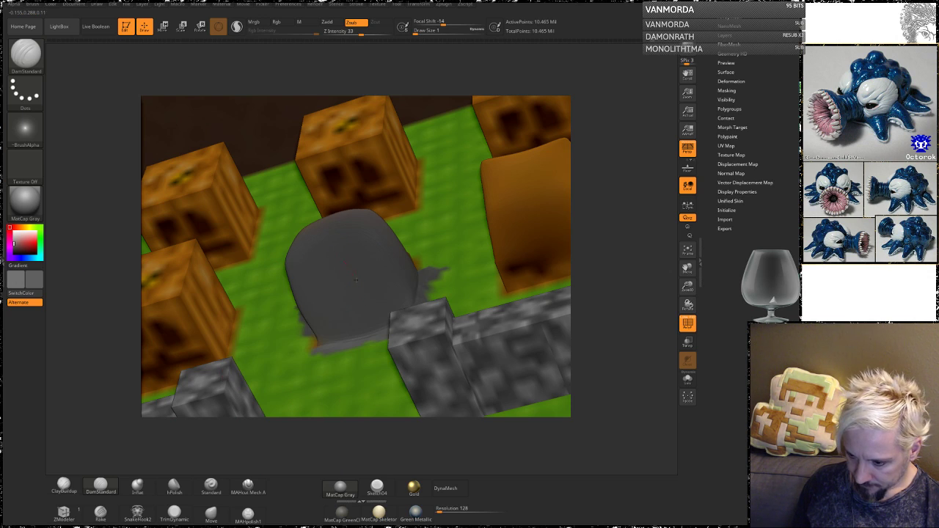
{"action": "left_click_drag", "start_coordinate": [617, 224], "coordinate": [642, 239]}
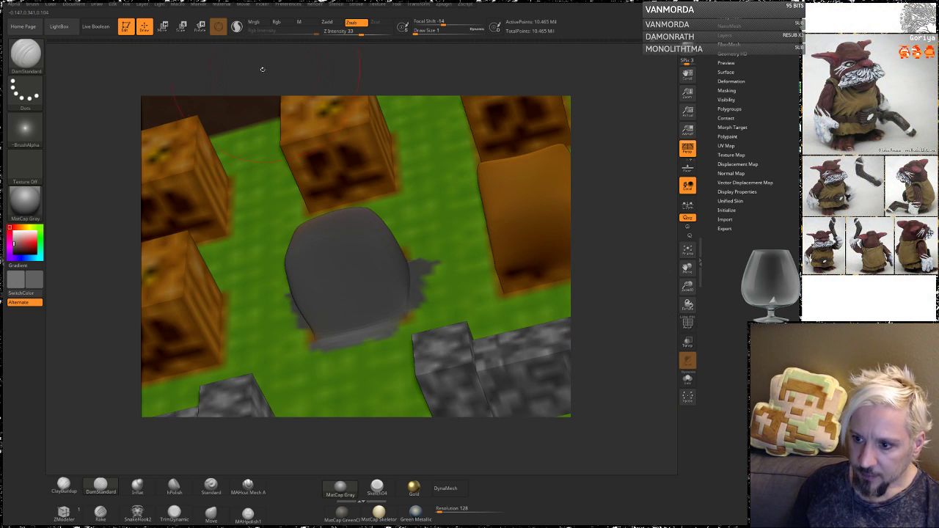
Turn on Rgb, turn off Zsub, set up grey and black swatches, and paint a small dark symbol on the boulder's front face.
{"action": "left_click", "coordinate": [12, 256]}
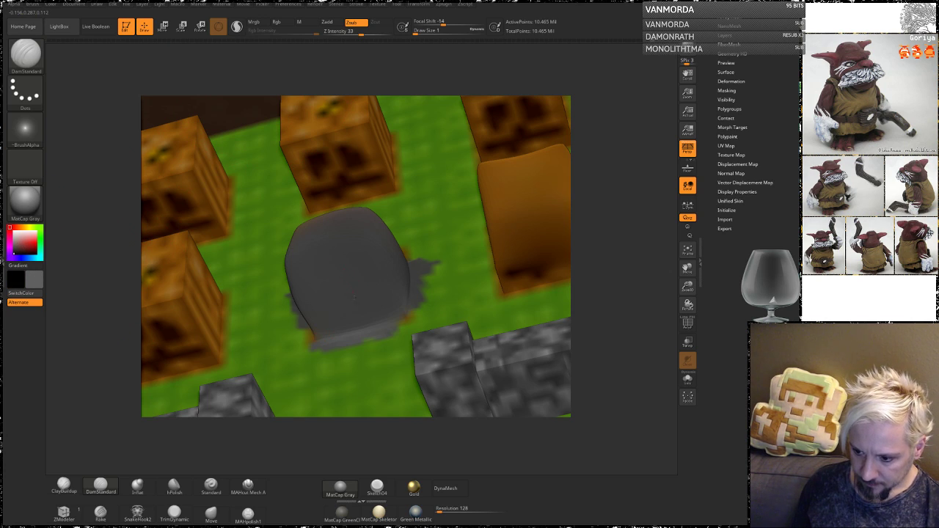
{"action": "left_click", "coordinate": [23, 292]}
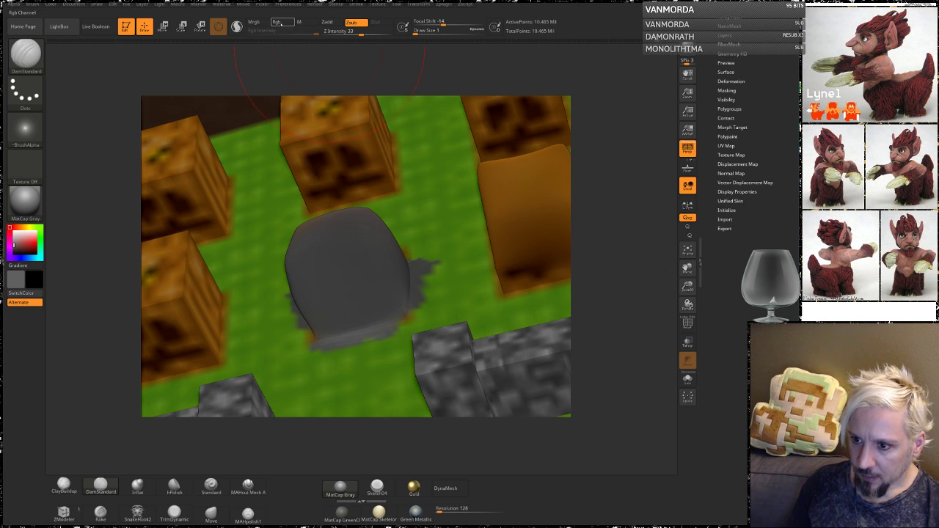
{"action": "left_click", "coordinate": [277, 22]}
{"action": "left_click", "coordinate": [352, 23]}
{"action": "mouse_move", "coordinate": [336, 256]}
{"action": "left_mouse_down"}
{"action": "mouse_move", "coordinate": [349, 291]}
{"action": "mouse_move", "coordinate": [333, 253]}
{"action": "left_mouse_up"}
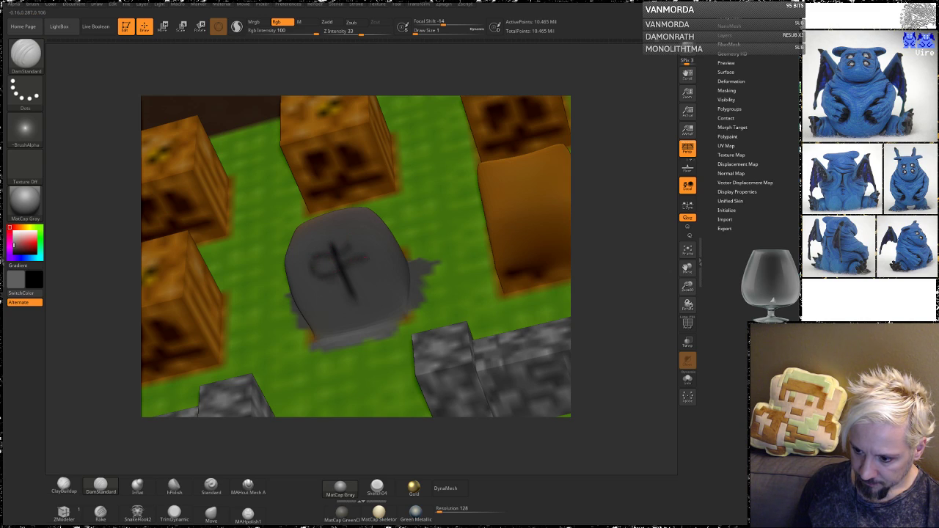
{"action": "key", "text": "ctrl"}
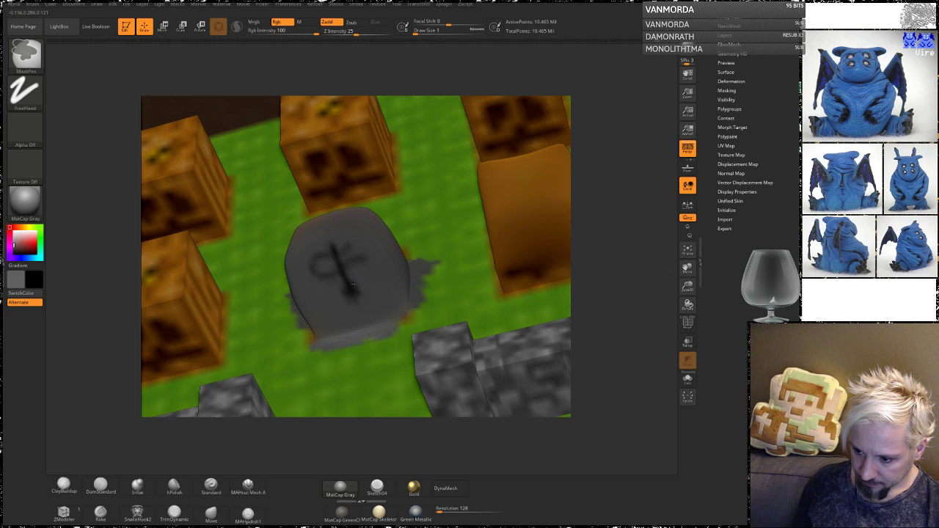
{"action": "mouse_move", "coordinate": [356, 281]}
{"action": "left_mouse_down", "text": "ctrl"}
{"action": "mouse_move", "coordinate": [377, 288]}
{"action": "mouse_move", "coordinate": [339, 323]}
{"action": "mouse_move", "coordinate": [352, 300]}
{"action": "mouse_move", "coordinate": [317, 278]}
{"action": "left_mouse_up", "text": "ctrl"}
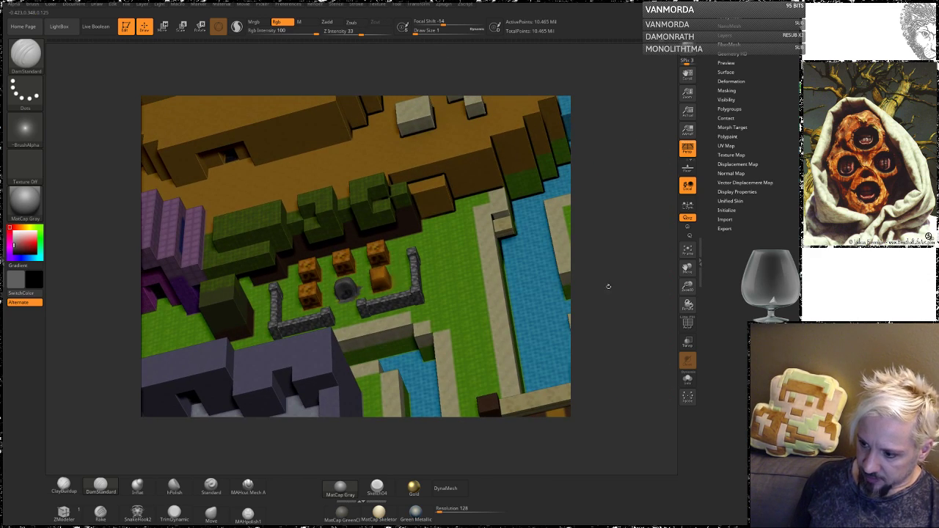
Survey the whole terrain map and inspect the dark green forest plateau in its corner.
{"action": "left_click_drag", "start_coordinate": [496, 153], "coordinate": [493, 234], "text": "shift"}
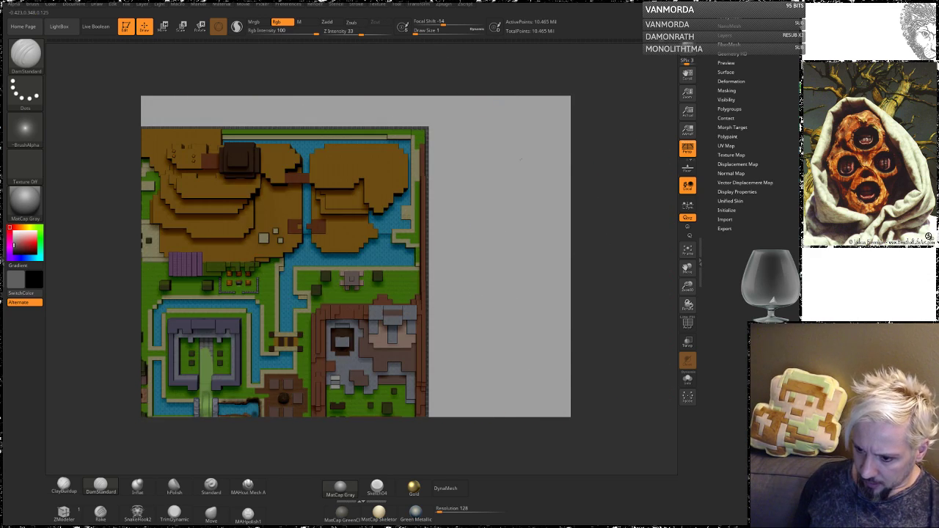
{"action": "left_click_drag", "start_coordinate": [469, 294], "coordinate": [571, 153], "text": "alt"}
{"action": "left_click_drag", "start_coordinate": [571, 305], "coordinate": [553, 236]}
{"action": "left_click_drag", "start_coordinate": [137, 201], "coordinate": [296, 282], "text": "alt"}
{"action": "left_click_drag", "start_coordinate": [501, 99], "coordinate": [299, 223]}
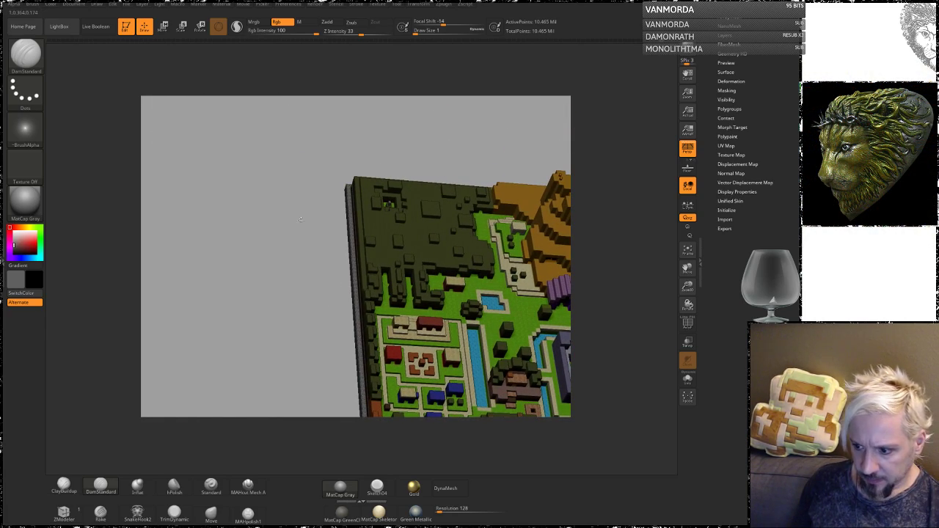
{"action": "left_click_drag", "start_coordinate": [307, 264], "coordinate": [173, 135]}
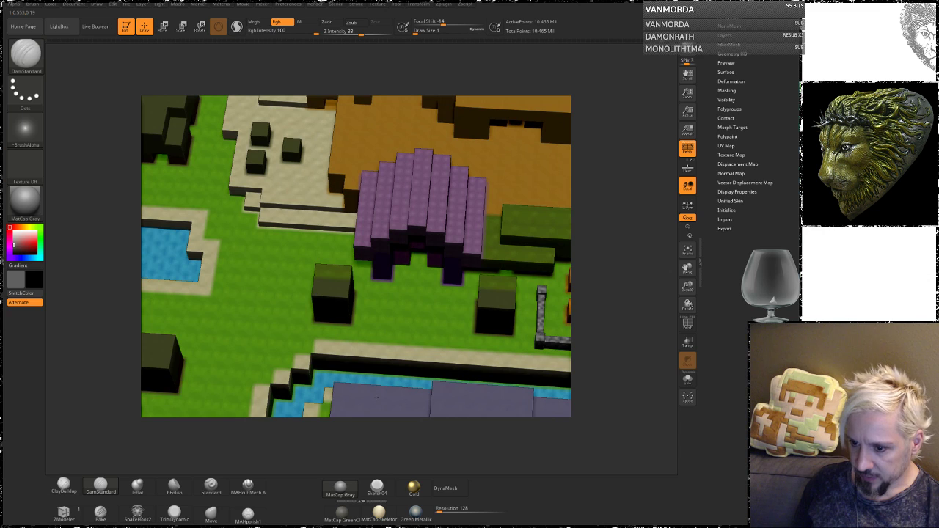
{"action": "left_click_drag", "start_coordinate": [112, 151], "coordinate": [268, 348], "text": "alt"}
{"action": "left_click_drag", "start_coordinate": [95, 275], "coordinate": [233, 192]}
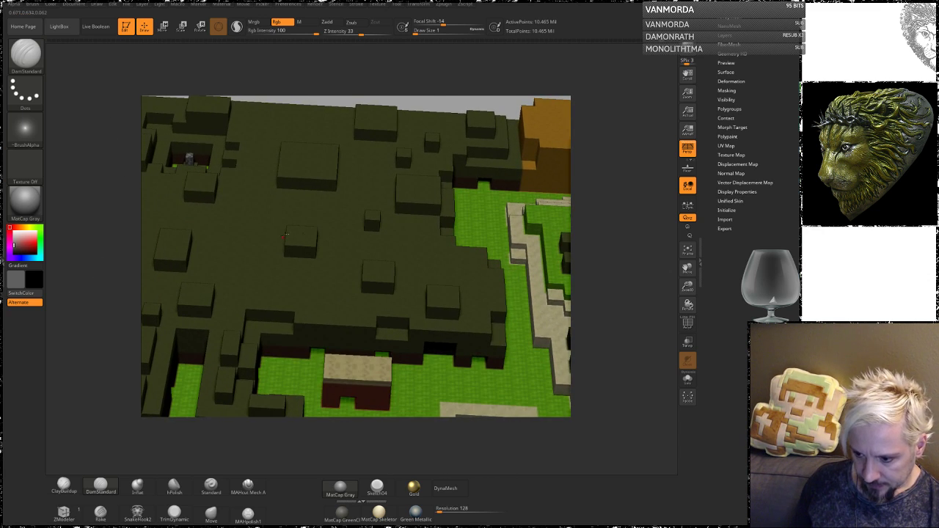
Enlarge the brush's Draw Size to 29 for working on the dark green forest plateau.
{"action": "key", "text": "space"}
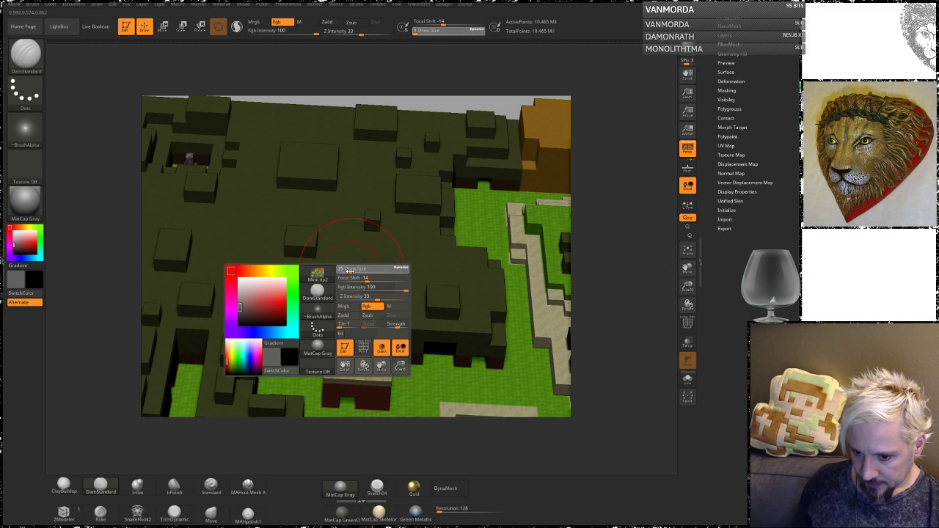
{"action": "left_click_drag", "start_coordinate": [351, 270], "coordinate": [348, 270]}
{"action": "left_click_drag", "start_coordinate": [134, 264], "coordinate": [33, 210], "text": "alt"}
{"action": "left_click_drag", "start_coordinate": [127, 280], "coordinate": [202, 345], "text": "alt"}
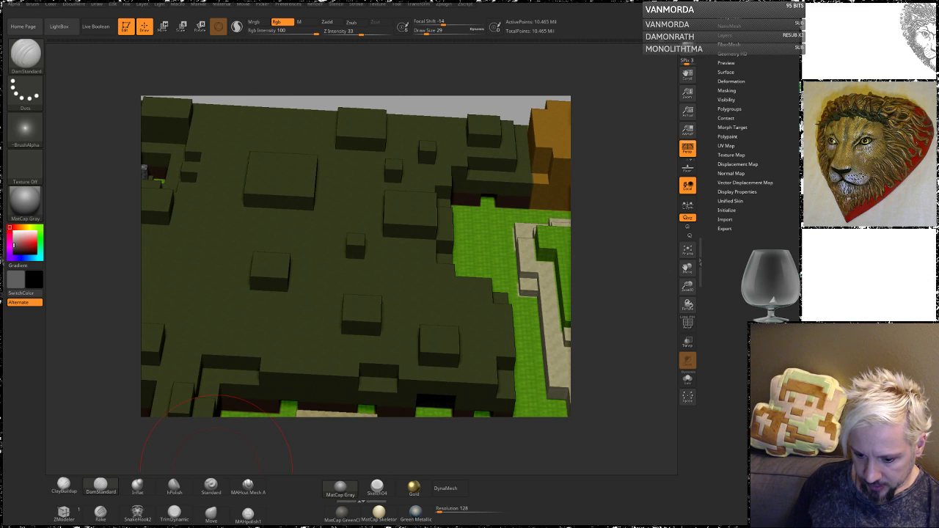
Switch to the browser and examine the lightworld_large.gif reference map, including its western forest and village area.
{"action": "mouse_move", "coordinate": [85, 526]}
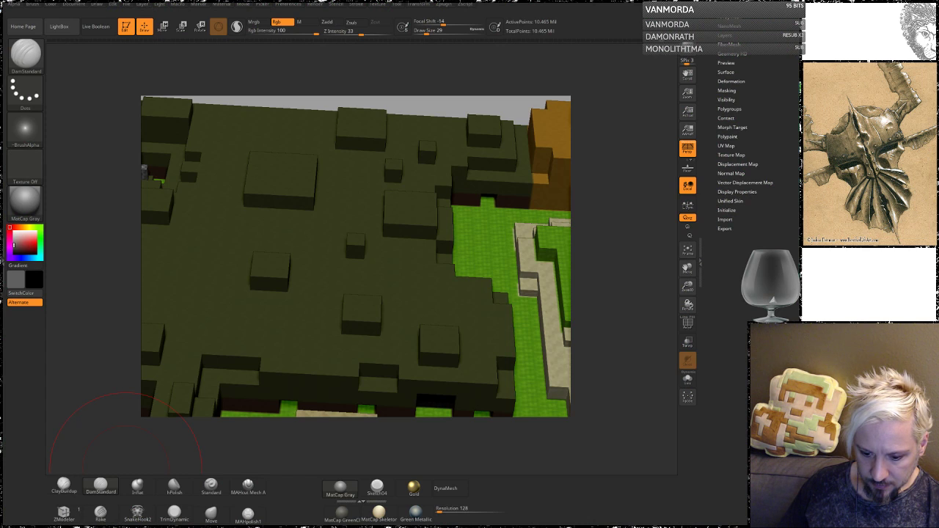
{"action": "left_click", "coordinate": [41, 502]}
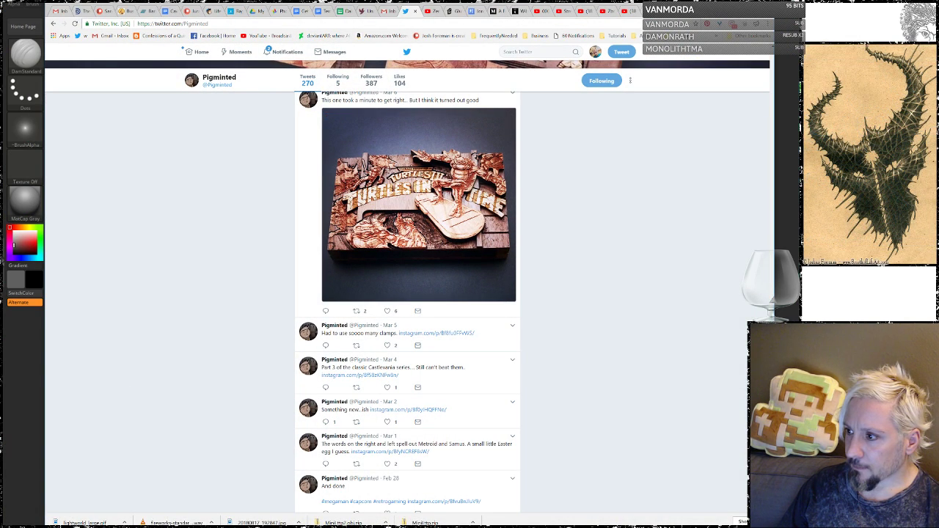
{"action": "left_click", "coordinate": [660, 11]}
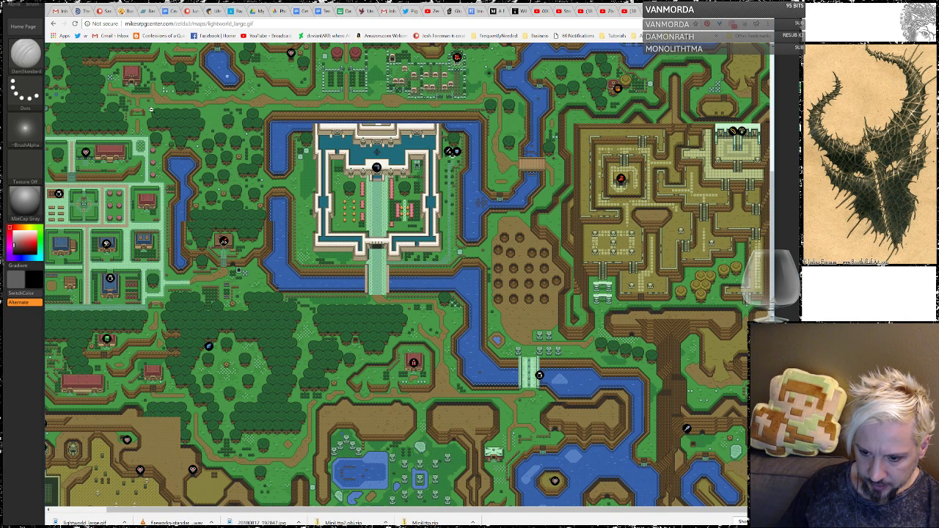
{"action": "left_click_drag", "start_coordinate": [269, 510], "coordinate": [186, 498]}
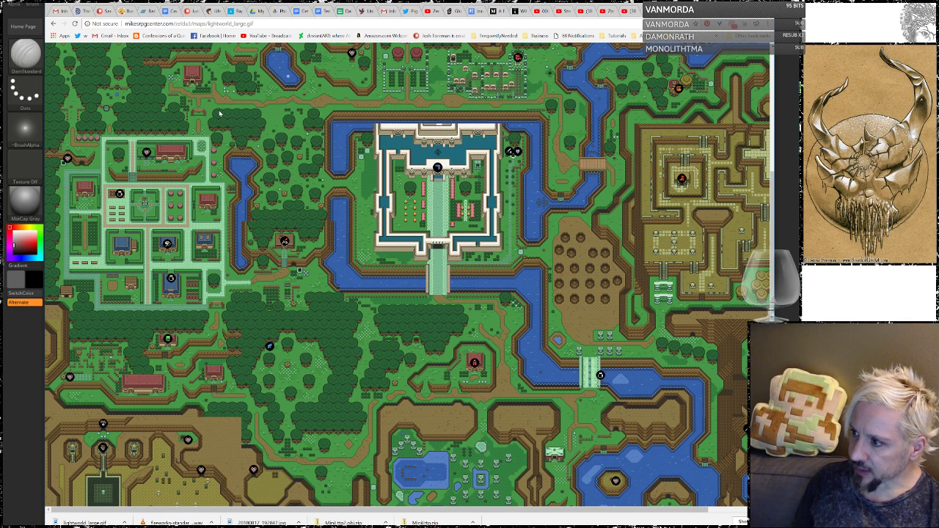
Switch back to ZBrush, choose the ClayBuildup brush and set the swatches to yellow-green and the forest's sampled dark olive.
{"action": "key", "text": "alt+Tab"}
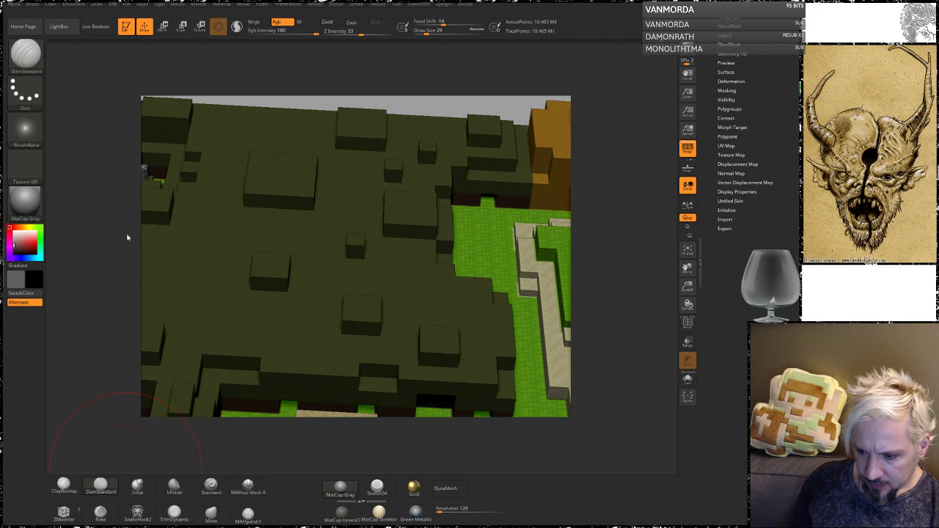
{"action": "mouse_move", "coordinate": [110, 219]}
{"action": "left_mouse_down"}
{"action": "mouse_move", "coordinate": [111, 204]}
{"action": "mouse_move", "coordinate": [71, 179]}
{"action": "left_mouse_up"}
{"action": "left_click_drag", "start_coordinate": [625, 199], "coordinate": [484, 200], "text": "alt"}
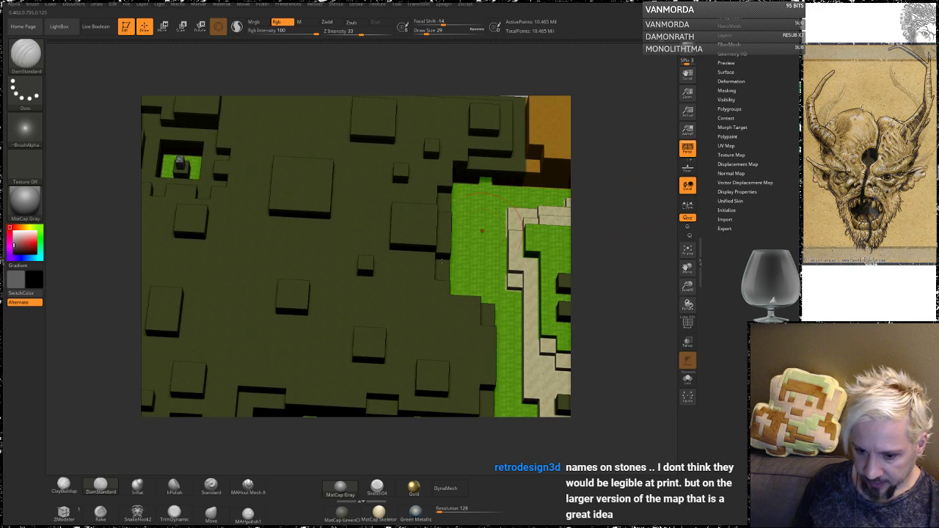
{"action": "left_click", "coordinate": [55, 485]}
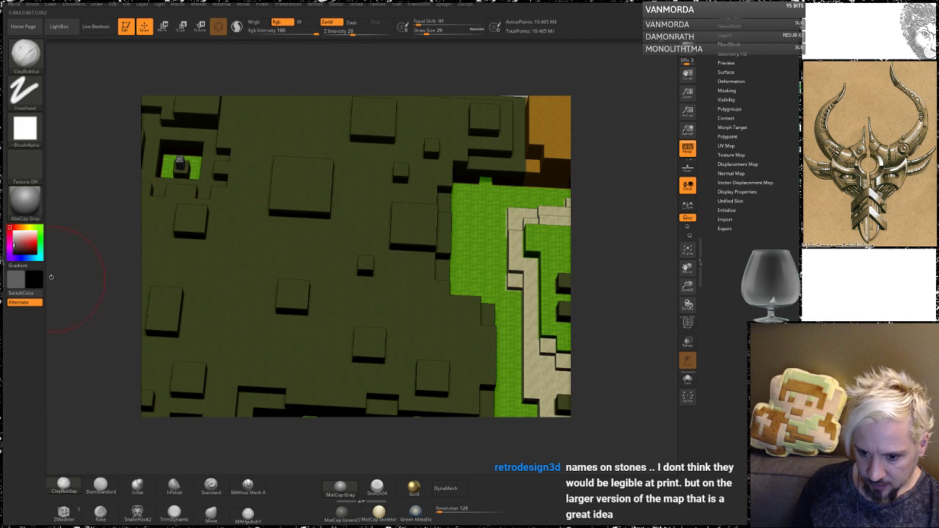
{"action": "left_click_drag", "start_coordinate": [16, 280], "coordinate": [188, 276]}
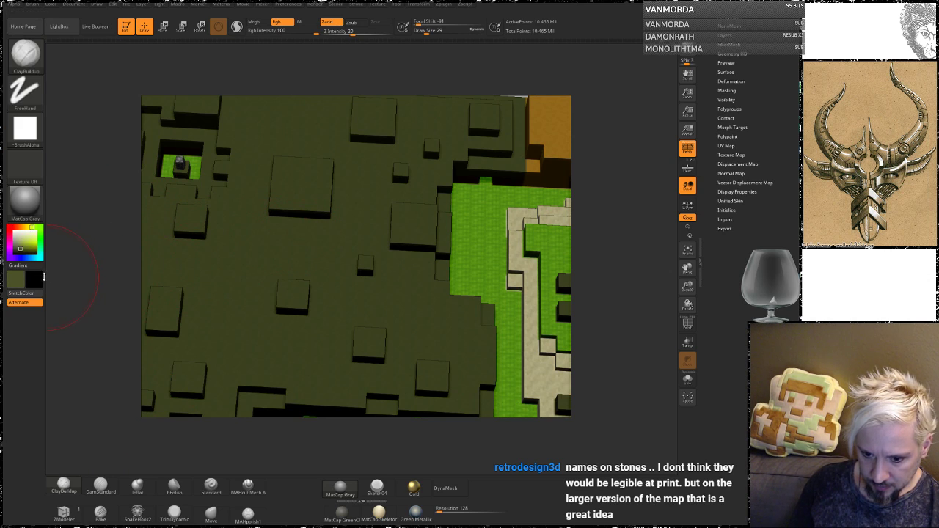
{"action": "left_click", "coordinate": [32, 293]}
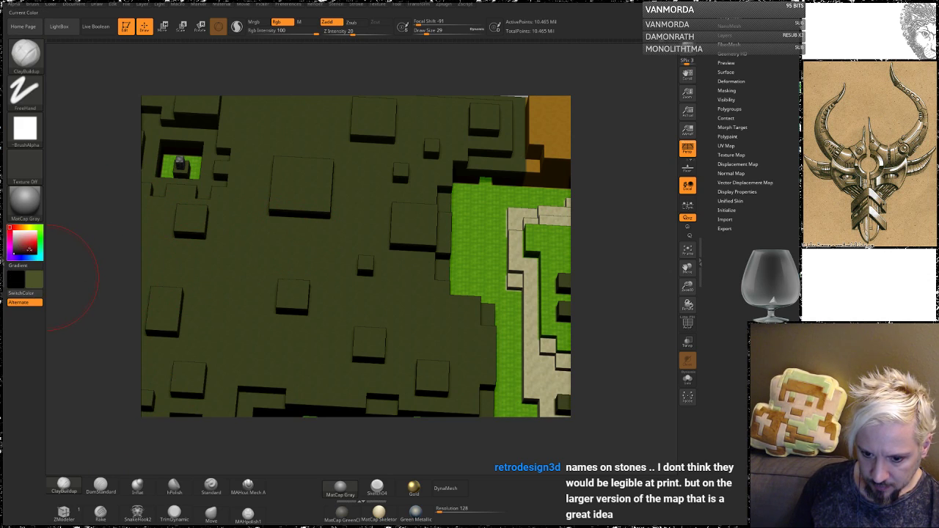
{"action": "left_click", "coordinate": [28, 240]}
{"action": "left_click", "coordinate": [29, 227]}
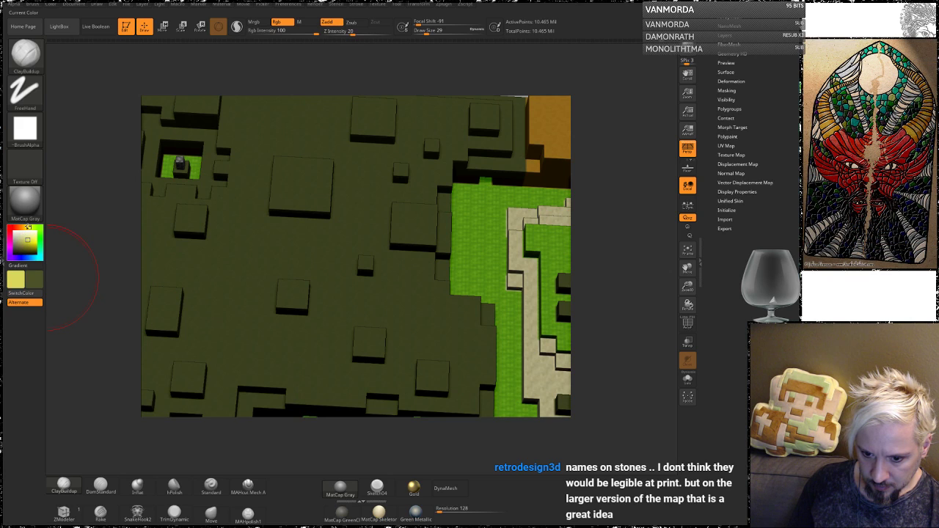
{"action": "left_click_drag", "start_coordinate": [27, 240], "coordinate": [30, 246]}
Sculpt rounded, overlapping treetop mounds over the large square block and the neighbouring block in the middle of the forest plateau.
{"action": "mouse_move", "coordinate": [309, 187]}
{"action": "left_mouse_down"}
{"action": "mouse_move", "coordinate": [293, 205]}
{"action": "mouse_move", "coordinate": [278, 191]}
{"action": "mouse_move", "coordinate": [330, 183]}
{"action": "left_mouse_up"}
{"action": "left_click_drag", "start_coordinate": [626, 216], "coordinate": [623, 154]}
{"action": "left_click_drag", "start_coordinate": [315, 229], "coordinate": [327, 209]}
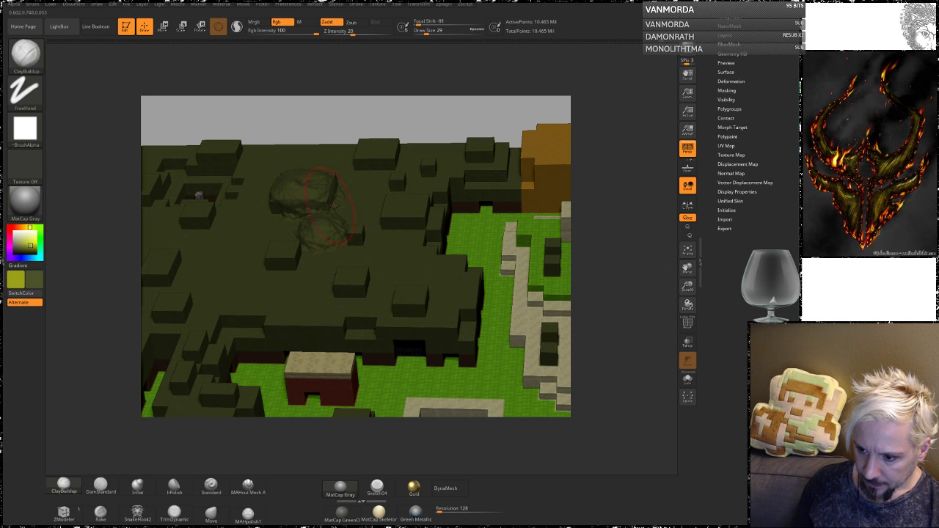
{"action": "left_click_drag", "start_coordinate": [599, 179], "coordinate": [597, 220]}
{"action": "mouse_move", "coordinate": [291, 294]}
{"action": "left_mouse_down"}
{"action": "mouse_move", "coordinate": [293, 275]}
{"action": "mouse_move", "coordinate": [291, 284]}
{"action": "left_mouse_up"}
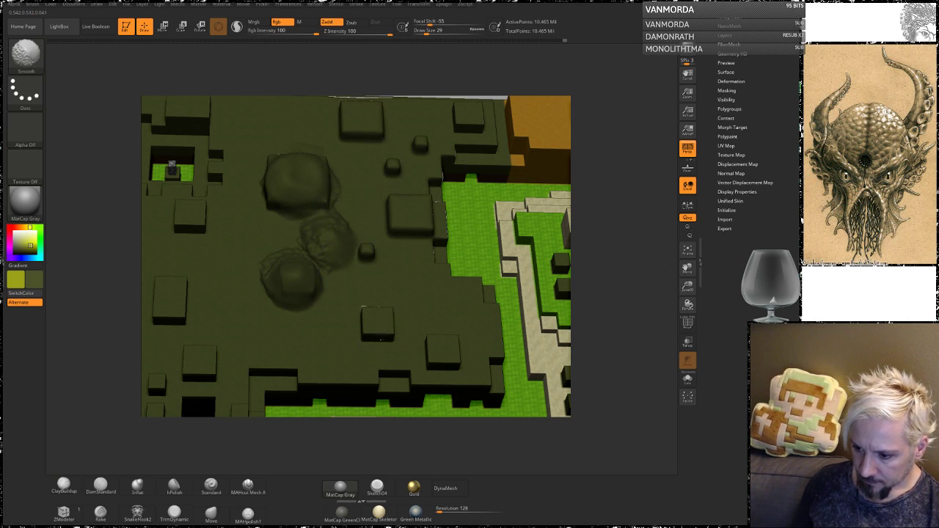
Build up treetop mounds over the two blocks near the plateau's front edge and fill the gap beside them.
{"action": "left_click_drag", "start_coordinate": [441, 343], "coordinate": [439, 363]}
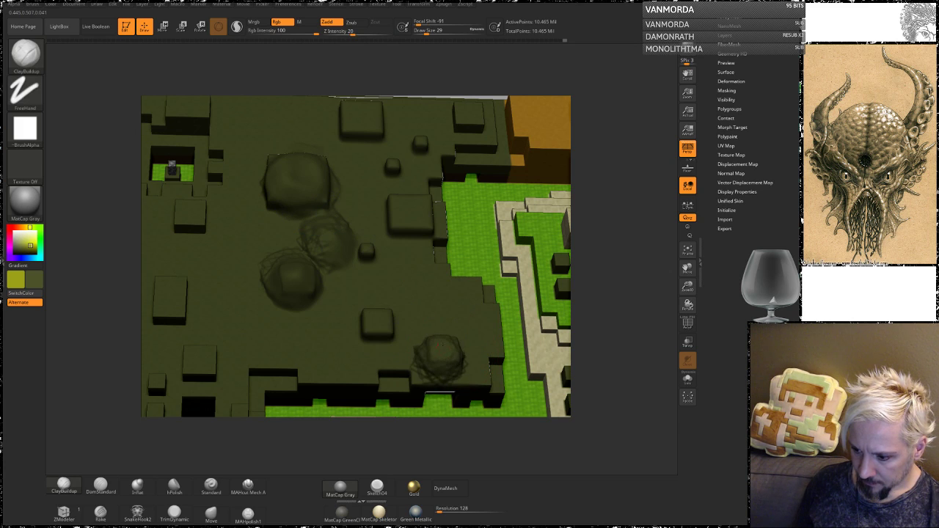
{"action": "left_click_drag", "start_coordinate": [369, 319], "coordinate": [372, 336]}
{"action": "left_click_drag", "start_coordinate": [317, 309], "coordinate": [319, 328]}
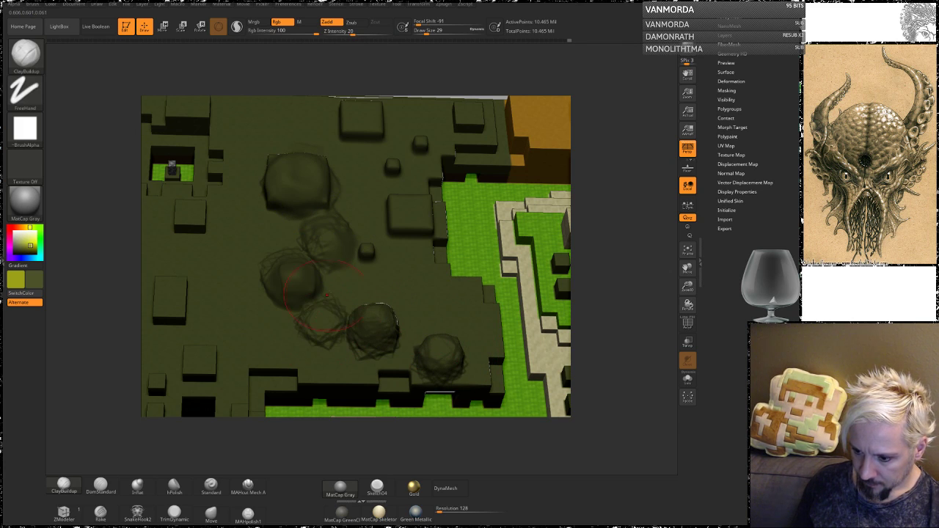
{"action": "mouse_move", "coordinate": [344, 273]}
{"action": "left_mouse_down"}
{"action": "mouse_move", "coordinate": [349, 291]}
{"action": "mouse_move", "coordinate": [368, 252]}
{"action": "left_mouse_up"}
Reduce the Draw Size to 18 and sculpt smaller treetops between the existing mounds and over nearby blocks.
{"action": "key", "text": "space"}
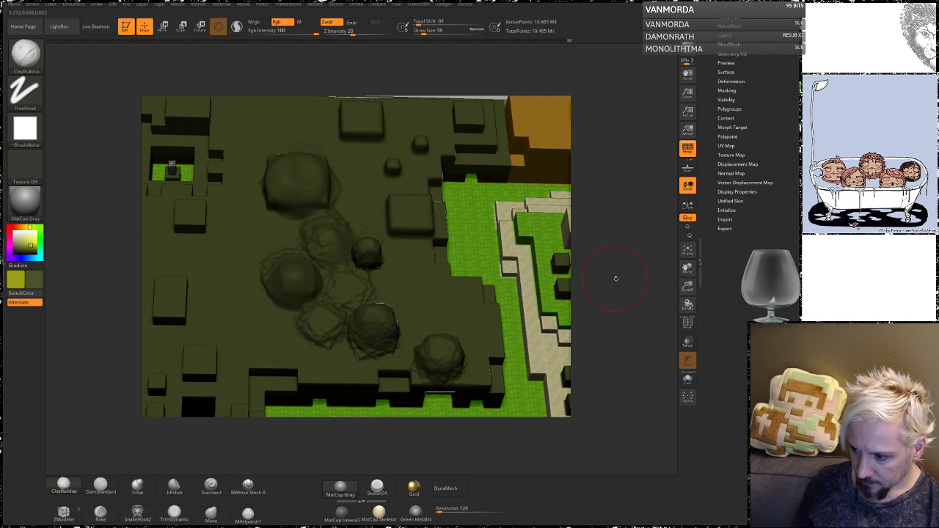
{"action": "left_click_drag", "start_coordinate": [614, 277], "coordinate": [524, 269]}
{"action": "left_click_drag", "start_coordinate": [399, 291], "coordinate": [385, 284]}
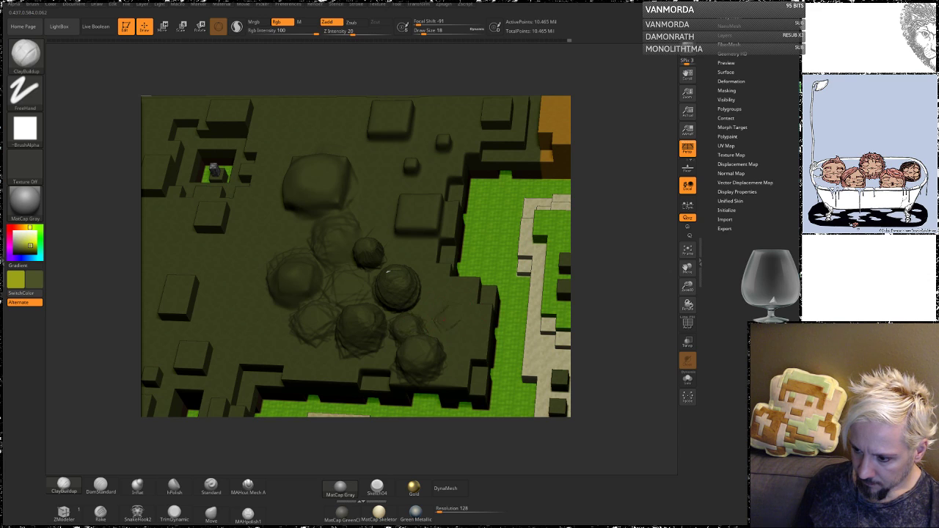
{"action": "mouse_move", "coordinate": [604, 268]}
{"action": "left_mouse_down"}
{"action": "mouse_move", "coordinate": [594, 268]}
{"action": "mouse_move", "coordinate": [624, 327]}
{"action": "left_mouse_up"}
{"action": "key", "text": "shift"}
{"action": "mouse_move", "coordinate": [376, 238]}
{"action": "left_mouse_down"}
{"action": "mouse_move", "coordinate": [352, 240]}
{"action": "mouse_move", "coordinate": [367, 229]}
{"action": "left_mouse_up"}
{"action": "mouse_move", "coordinate": [358, 165]}
{"action": "left_mouse_down"}
{"action": "mouse_move", "coordinate": [366, 176]}
{"action": "mouse_move", "coordinate": [380, 151]}
{"action": "mouse_move", "coordinate": [400, 168]}
{"action": "left_mouse_up"}
Refine and extend the clustered treetops toward the plateau's inner edge beside the grass clearing.
{"action": "left_click_drag", "start_coordinate": [595, 183], "coordinate": [588, 267], "text": "alt"}
{"action": "mouse_move", "coordinate": [310, 271]}
{"action": "left_mouse_down"}
{"action": "mouse_move", "coordinate": [293, 253]}
{"action": "mouse_move", "coordinate": [302, 265]}
{"action": "left_mouse_up"}
{"action": "mouse_move", "coordinate": [265, 211]}
{"action": "left_mouse_down"}
{"action": "mouse_move", "coordinate": [283, 200]}
{"action": "mouse_move", "coordinate": [258, 183]}
{"action": "mouse_move", "coordinate": [283, 167]}
{"action": "mouse_move", "coordinate": [317, 196]}
{"action": "mouse_move", "coordinate": [330, 187]}
{"action": "left_mouse_up"}
{"action": "left_click_drag", "start_coordinate": [346, 152], "coordinate": [354, 140]}
{"action": "left_click_drag", "start_coordinate": [596, 237], "coordinate": [577, 227]}
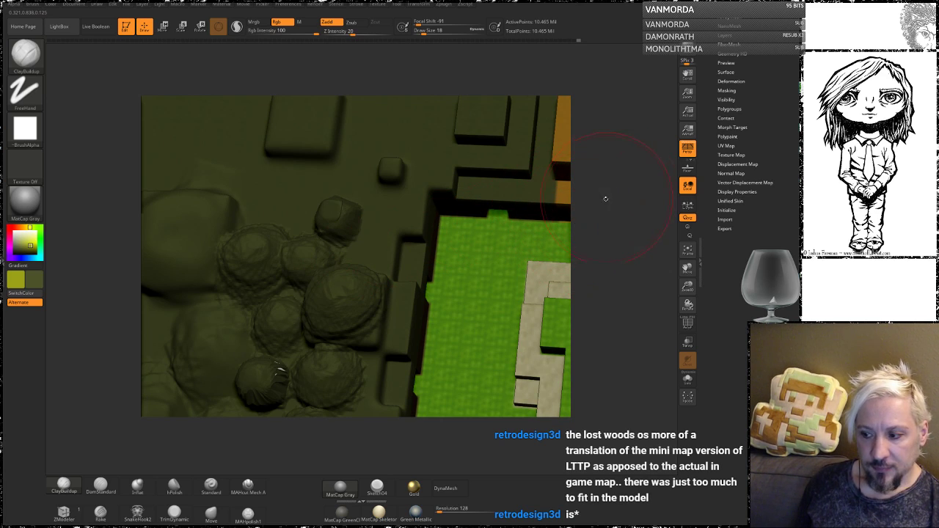
{"action": "left_click_drag", "start_coordinate": [605, 227], "coordinate": [592, 226]}
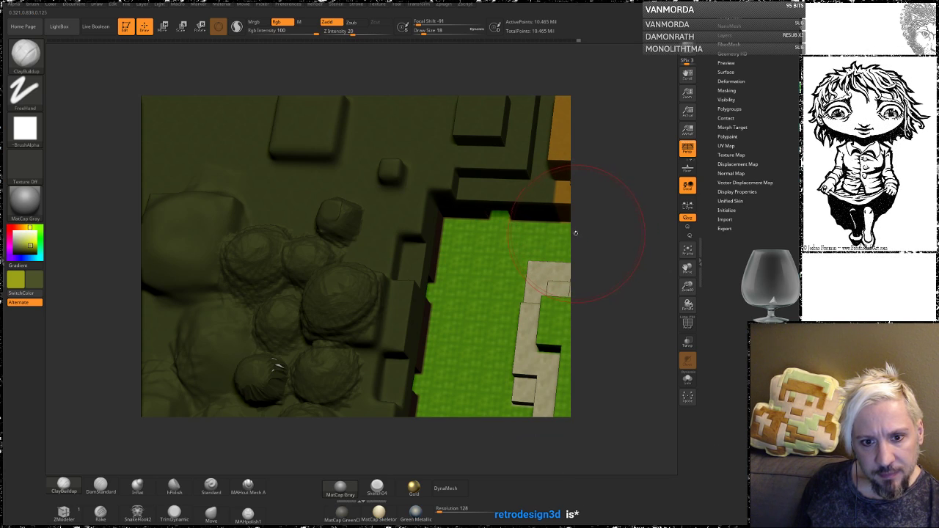
Smooth and reshape the small treetop at the end of the cluster and soften the small block beyond it.
{"action": "left_click_drag", "start_coordinate": [595, 182], "coordinate": [582, 152]}
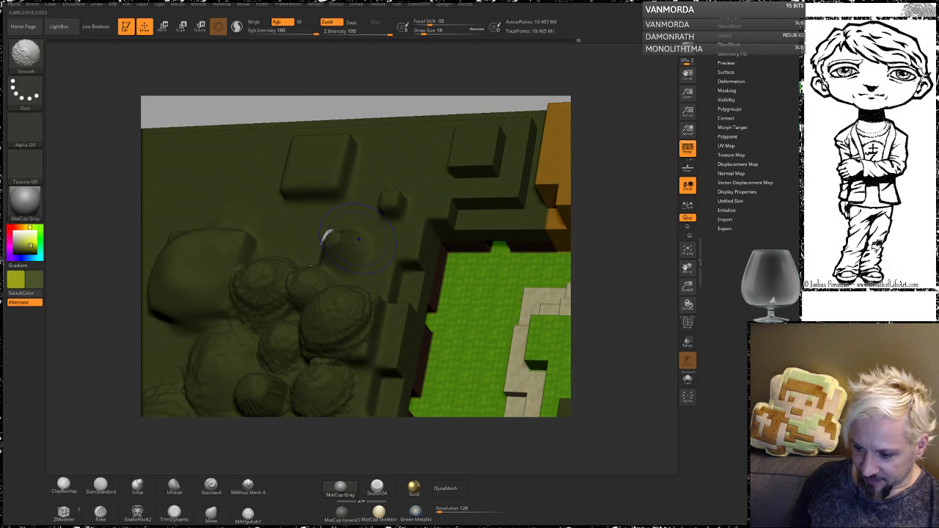
{"action": "left_click_drag", "start_coordinate": [351, 246], "coordinate": [336, 260]}
{"action": "left_click_drag", "start_coordinate": [402, 197], "coordinate": [393, 202]}
{"action": "mouse_move", "coordinate": [587, 184]}
{"action": "left_mouse_down"}
{"action": "mouse_move", "coordinate": [603, 211]}
{"action": "mouse_move", "coordinate": [598, 254]}
{"action": "left_mouse_up"}
Set the Draw Size to 8 and sculpt the small block near the plateau's inner corner into a rounded treetop.
{"action": "key", "text": "space"}
{"action": "left_click_drag", "start_coordinate": [360, 238], "coordinate": [360, 238]}
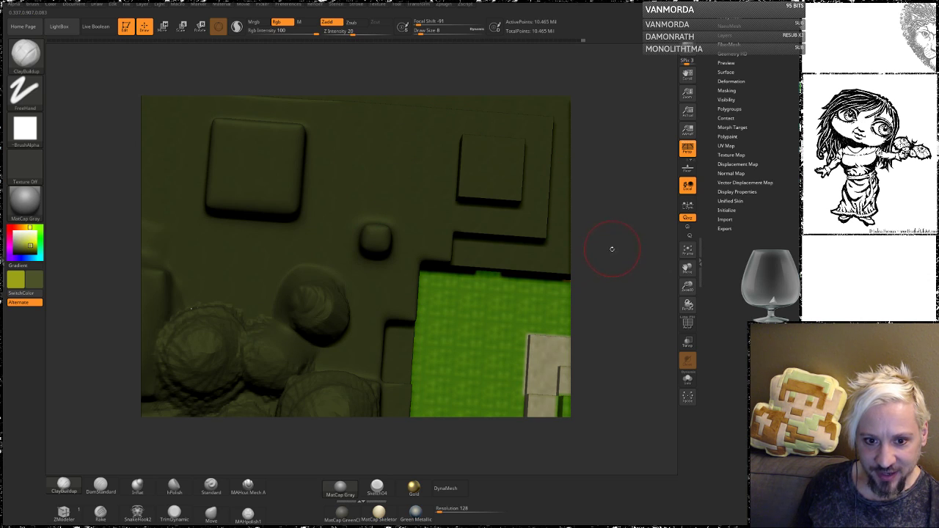
{"action": "left_click_drag", "start_coordinate": [623, 242], "coordinate": [596, 236]}
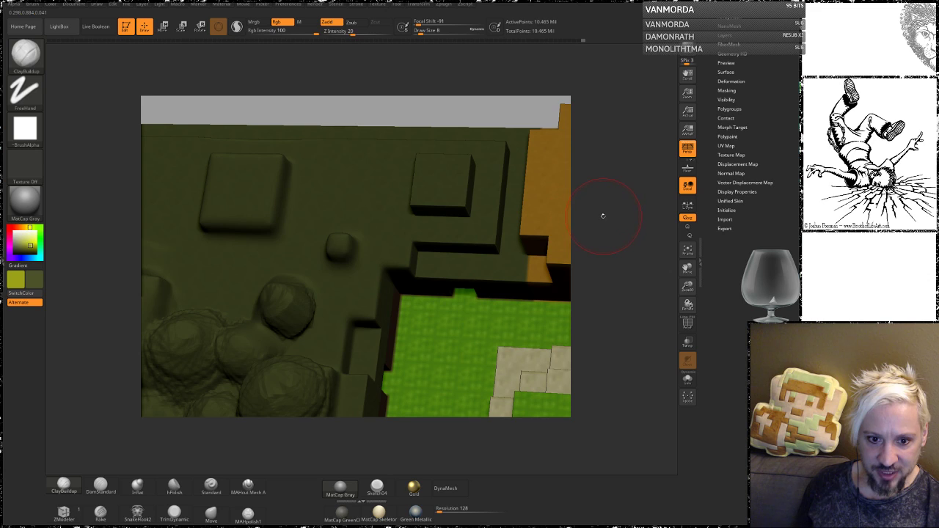
{"action": "left_click_drag", "start_coordinate": [613, 218], "coordinate": [589, 209]}
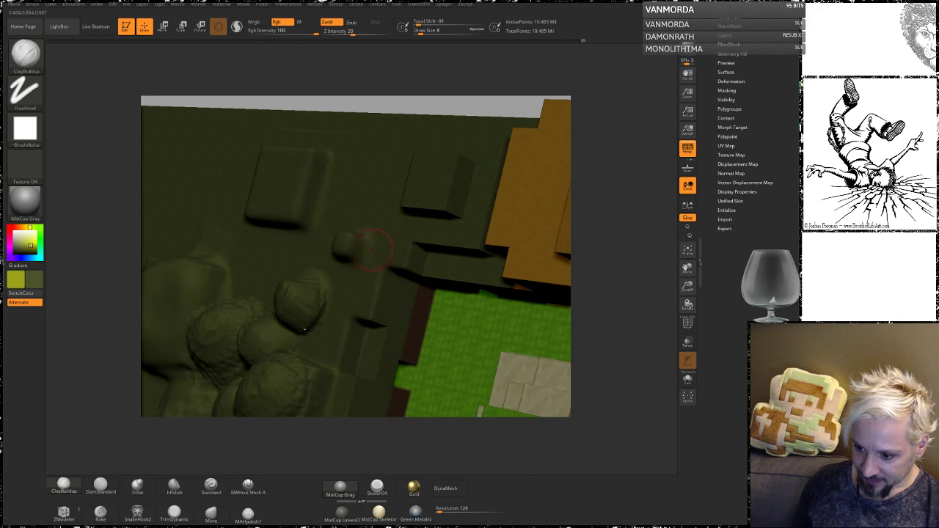
{"action": "left_click_drag", "start_coordinate": [304, 329], "coordinate": [363, 283]}
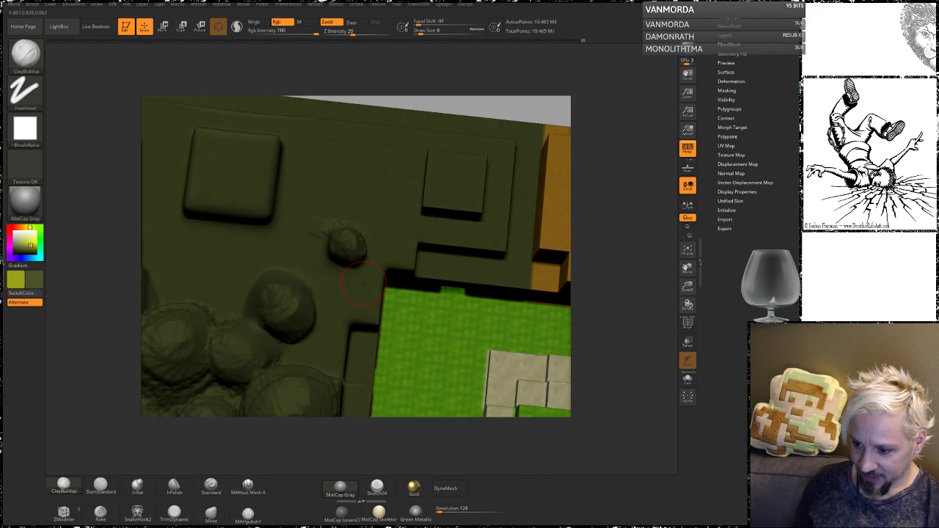
{"action": "key", "text": "shift"}
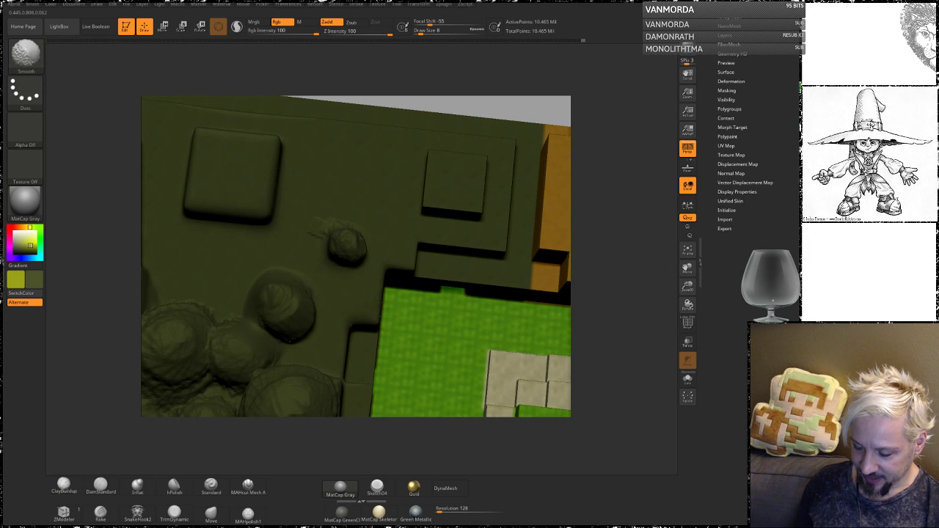
Sculpt and smooth a small treetop beside the grass edge, adding a yellow-green highlight in the gap next to it.
{"action": "mouse_move", "coordinate": [321, 356]}
{"action": "left_mouse_down"}
{"action": "mouse_move", "coordinate": [314, 339]}
{"action": "mouse_move", "coordinate": [320, 349]}
{"action": "mouse_move", "coordinate": [289, 362]}
{"action": "mouse_move", "coordinate": [288, 344]}
{"action": "mouse_move", "coordinate": [283, 352]}
{"action": "left_mouse_up"}
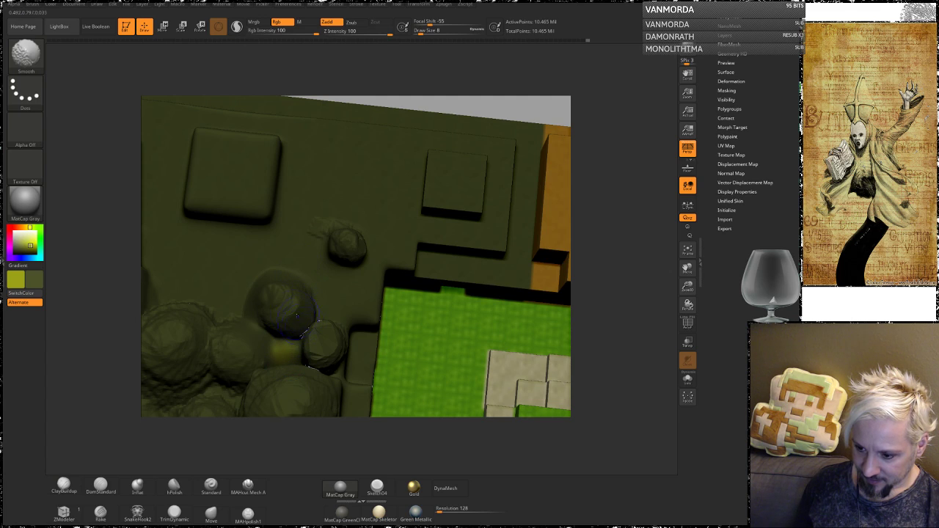
{"action": "left_click_drag", "start_coordinate": [283, 306], "coordinate": [282, 311]}
{"action": "key", "text": "shift"}
{"action": "left_click_drag", "start_coordinate": [323, 334], "coordinate": [331, 354]}
{"action": "left_click_drag", "start_coordinate": [326, 352], "coordinate": [321, 332], "text": "shift"}
Paint yellow-green highlights on the tops of the larger treetops near the grass and smooth them in.
{"action": "mouse_move", "coordinate": [598, 238]}
{"action": "left_mouse_down"}
{"action": "mouse_move", "coordinate": [647, 220]}
{"action": "mouse_move", "coordinate": [618, 232]}
{"action": "left_mouse_up"}
{"action": "left_click_drag", "start_coordinate": [616, 291], "coordinate": [595, 144], "text": "alt"}
{"action": "mouse_move", "coordinate": [302, 307]}
{"action": "left_mouse_down"}
{"action": "mouse_move", "coordinate": [289, 288]}
{"action": "mouse_move", "coordinate": [298, 302]}
{"action": "mouse_move", "coordinate": [279, 290]}
{"action": "left_mouse_up"}
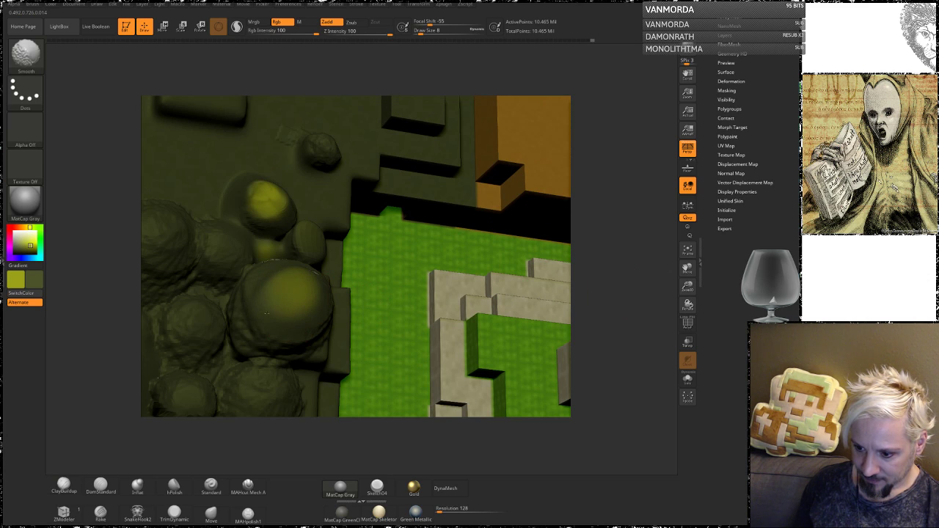
{"action": "mouse_move", "coordinate": [271, 195]}
{"action": "left_mouse_down", "text": "shift"}
{"action": "mouse_move", "coordinate": [262, 204]}
{"action": "mouse_move", "coordinate": [274, 189]}
{"action": "left_mouse_up", "text": "shift"}
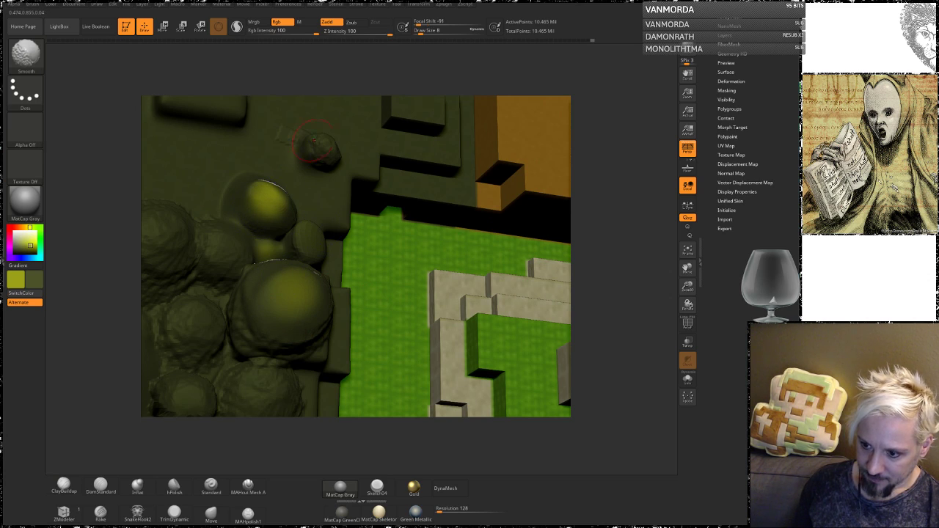
{"action": "mouse_move", "coordinate": [327, 152]}
{"action": "left_mouse_down"}
{"action": "mouse_move", "coordinate": [318, 142]}
{"action": "mouse_move", "coordinate": [334, 157]}
{"action": "left_mouse_up"}
Build up foliage clumps with yellow-green accents along the plateau's inner corner so they overhang the brown cliff.
{"action": "left_click_drag", "start_coordinate": [607, 172], "coordinate": [588, 214]}
{"action": "mouse_move", "coordinate": [321, 239]}
{"action": "left_mouse_down"}
{"action": "mouse_move", "coordinate": [315, 257]}
{"action": "mouse_move", "coordinate": [308, 242]}
{"action": "mouse_move", "coordinate": [319, 256]}
{"action": "mouse_move", "coordinate": [305, 254]}
{"action": "left_mouse_up"}
{"action": "left_click_drag", "start_coordinate": [600, 272], "coordinate": [542, 239]}
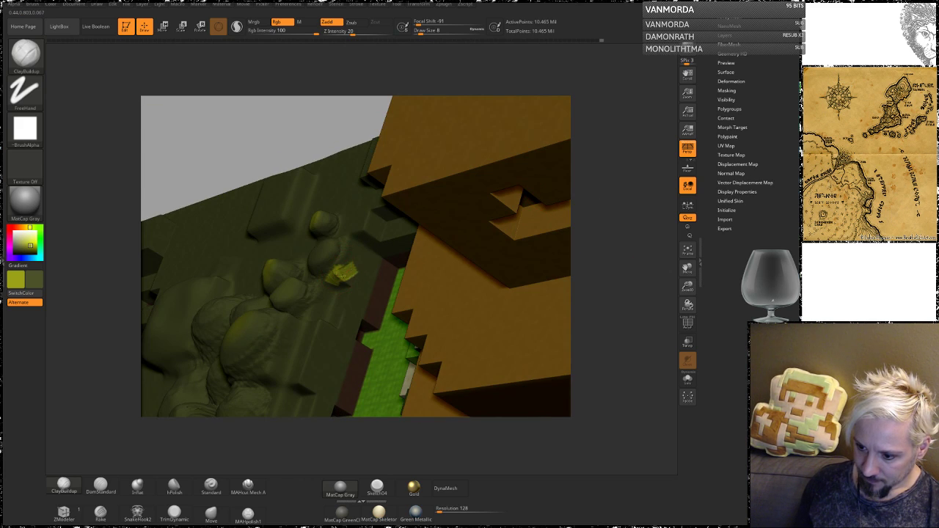
{"action": "mouse_move", "coordinate": [354, 278]}
{"action": "left_mouse_down"}
{"action": "mouse_move", "coordinate": [370, 292]}
{"action": "mouse_move", "coordinate": [343, 288]}
{"action": "mouse_move", "coordinate": [360, 277]}
{"action": "mouse_move", "coordinate": [351, 255]}
{"action": "mouse_move", "coordinate": [361, 287]}
{"action": "left_mouse_up"}
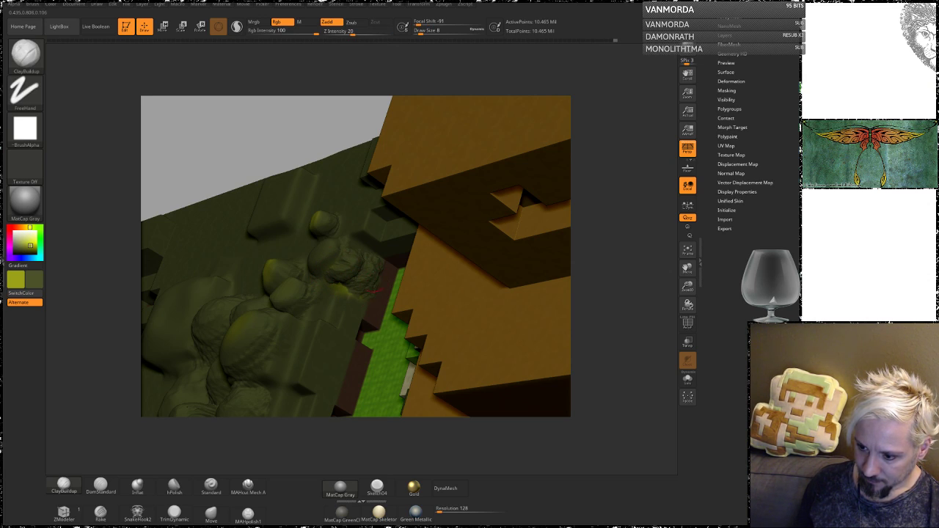
{"action": "left_click_drag", "start_coordinate": [607, 261], "coordinate": [562, 269]}
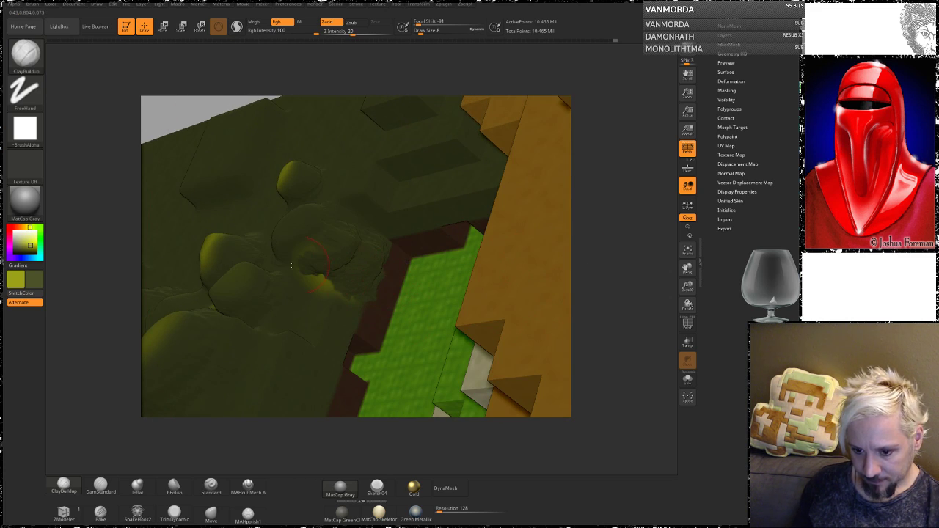
Sample the cliff's dark brown as the main colour, try a stroke below the overhanging foliage and undo it.
{"action": "key", "text": "c"}
{"action": "key", "text": "c"}
{"action": "key", "text": "c"}
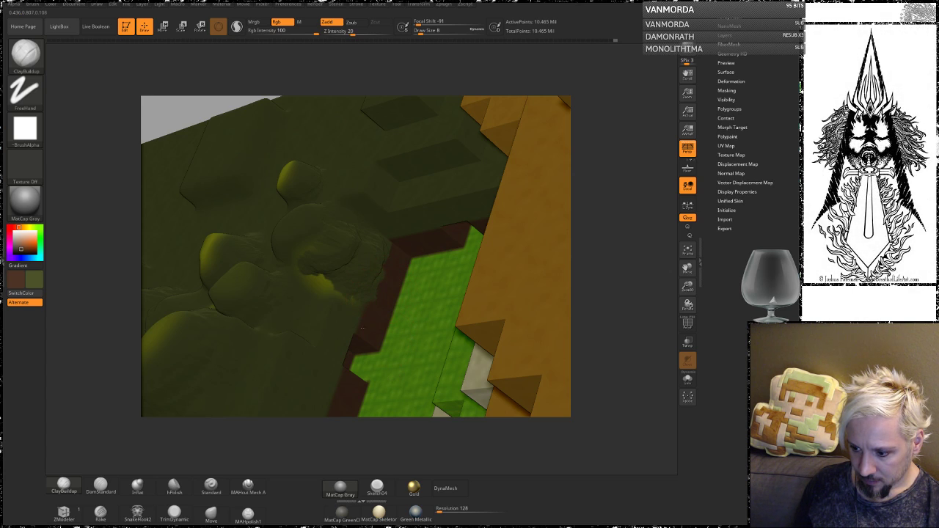
{"action": "left_click_drag", "start_coordinate": [363, 309], "coordinate": [382, 302], "text": "ctrl"}
{"action": "key", "text": "ctrl+z"}
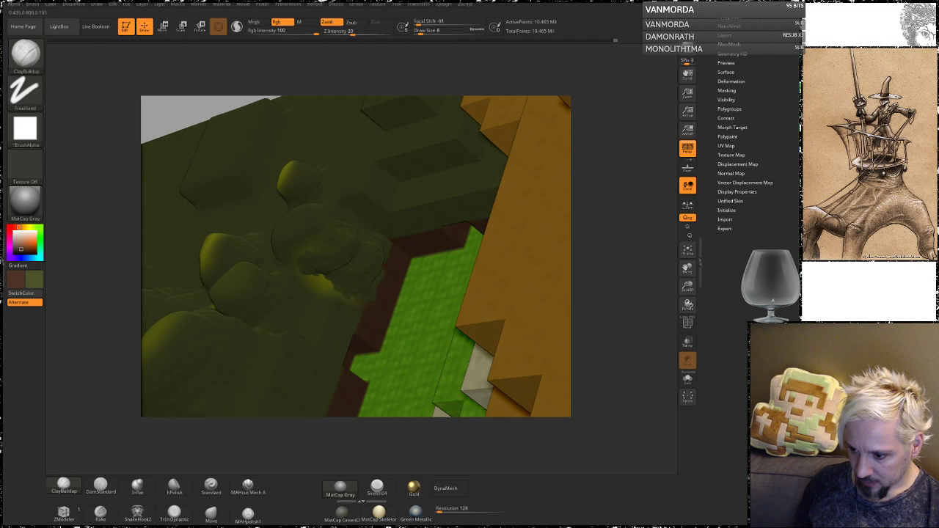
Reduce the Draw Size to 4 and work a fine brown stroke into the cliff face below the overhanging foliage.
{"action": "mouse_move", "coordinate": [670, 201]}
{"action": "left_mouse_down"}
{"action": "mouse_move", "coordinate": [643, 203]}
{"action": "mouse_move", "coordinate": [521, 101]}
{"action": "mouse_move", "coordinate": [517, 66]}
{"action": "mouse_move", "coordinate": [530, 271]}
{"action": "left_mouse_up"}
{"action": "mouse_move", "coordinate": [616, 308]}
{"action": "left_mouse_down"}
{"action": "mouse_move", "coordinate": [621, 295]}
{"action": "mouse_move", "coordinate": [586, 256]}
{"action": "left_mouse_up"}
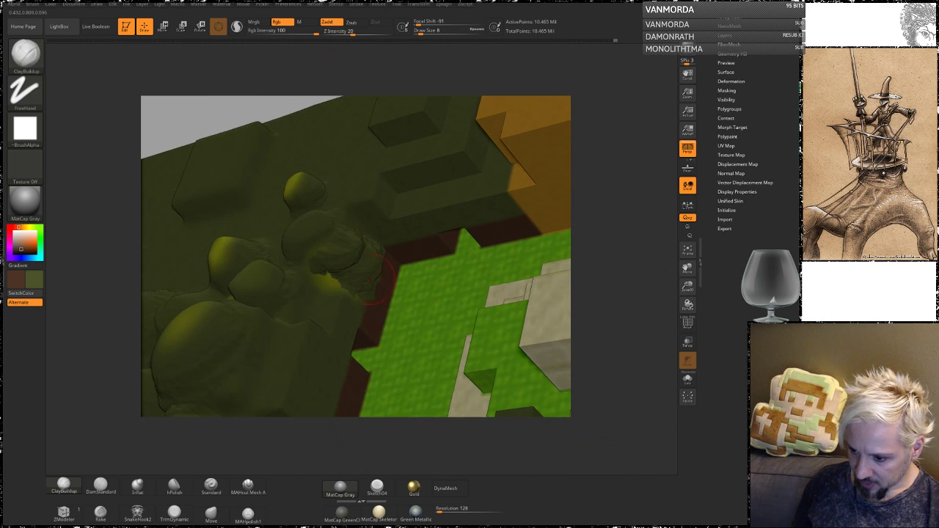
{"action": "key", "text": "space"}
{"action": "left_click_drag", "start_coordinate": [376, 299], "coordinate": [374, 300]}
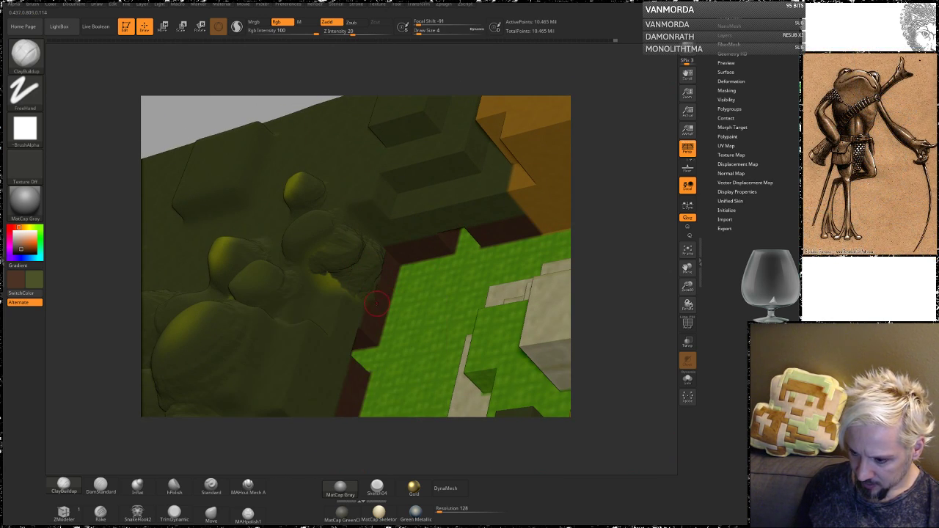
{"action": "left_click_drag", "start_coordinate": [609, 297], "coordinate": [579, 260]}
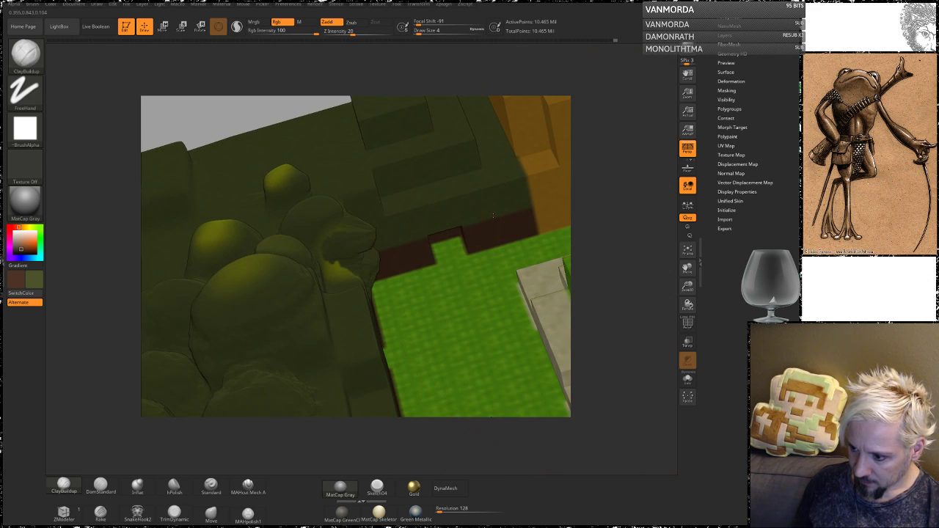
Inspect the foliage overhang and the brown cliff face from several angles, including the wider map around the orange mountain.
{"action": "left_click_drag", "start_coordinate": [627, 282], "coordinate": [610, 158], "text": "alt"}
{"action": "left_click_drag", "start_coordinate": [336, 124], "coordinate": [367, 146], "text": "ctrl"}
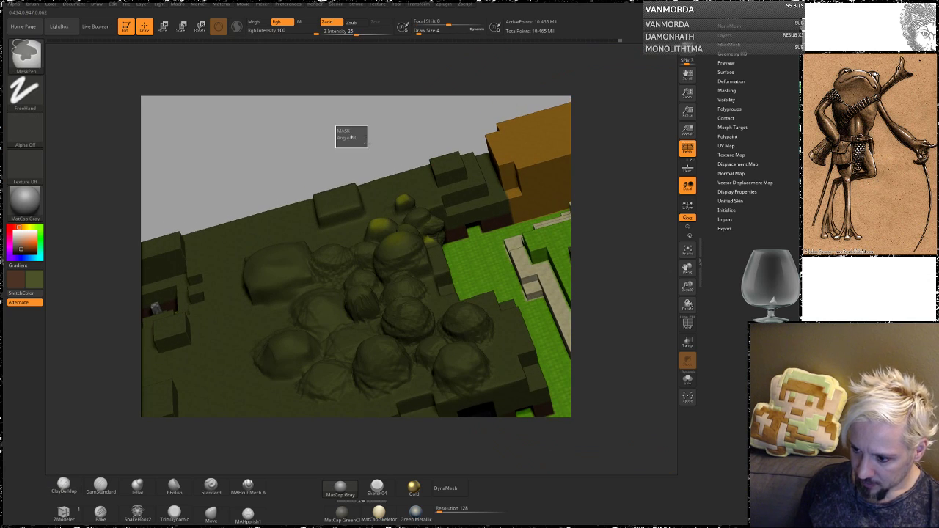
{"action": "left_click_drag", "start_coordinate": [411, 257], "coordinate": [425, 293], "text": "alt"}
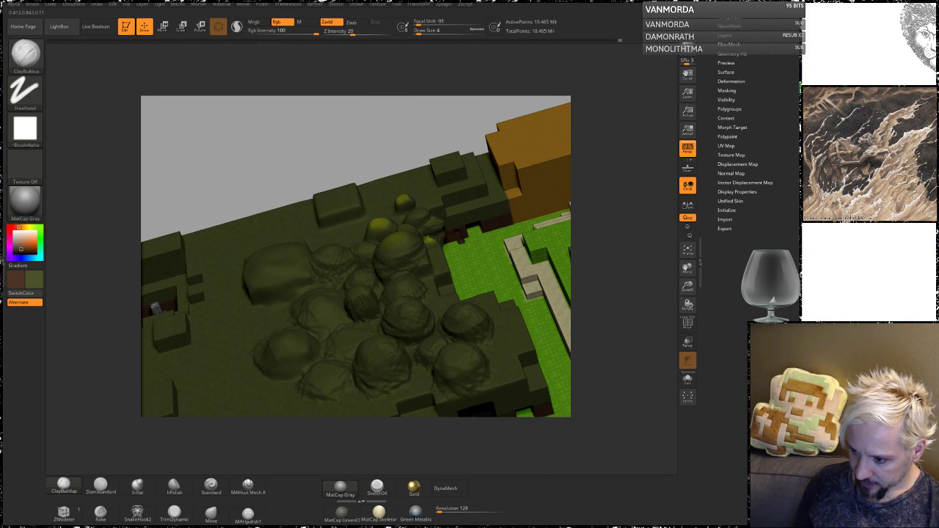
{"action": "mouse_move", "coordinate": [603, 280]}
{"action": "left_mouse_down"}
{"action": "mouse_move", "coordinate": [585, 297]}
{"action": "mouse_move", "coordinate": [586, 396]}
{"action": "left_mouse_up"}
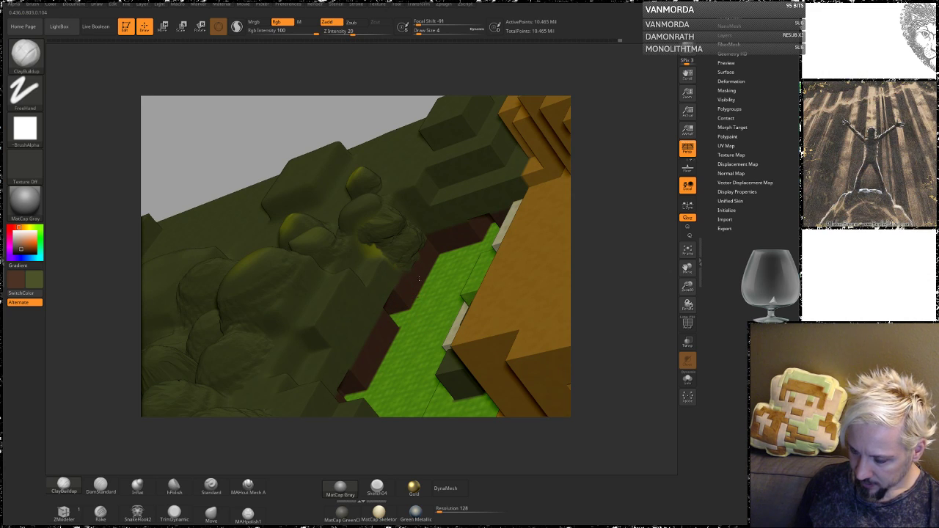
{"action": "left_click_drag", "start_coordinate": [599, 255], "coordinate": [394, 273]}
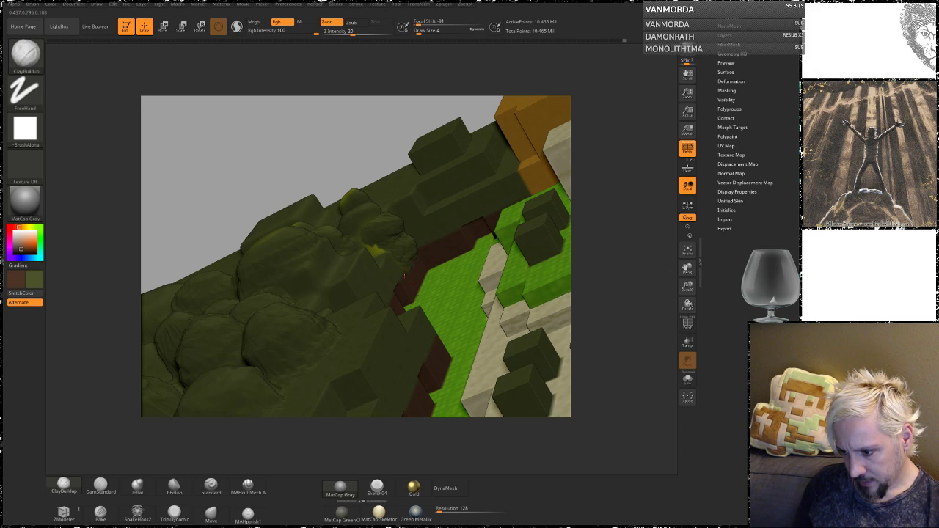
{"action": "mouse_move", "coordinate": [616, 248]}
{"action": "left_mouse_down"}
{"action": "mouse_move", "coordinate": [606, 276]}
{"action": "mouse_move", "coordinate": [586, 263]}
{"action": "left_mouse_up"}
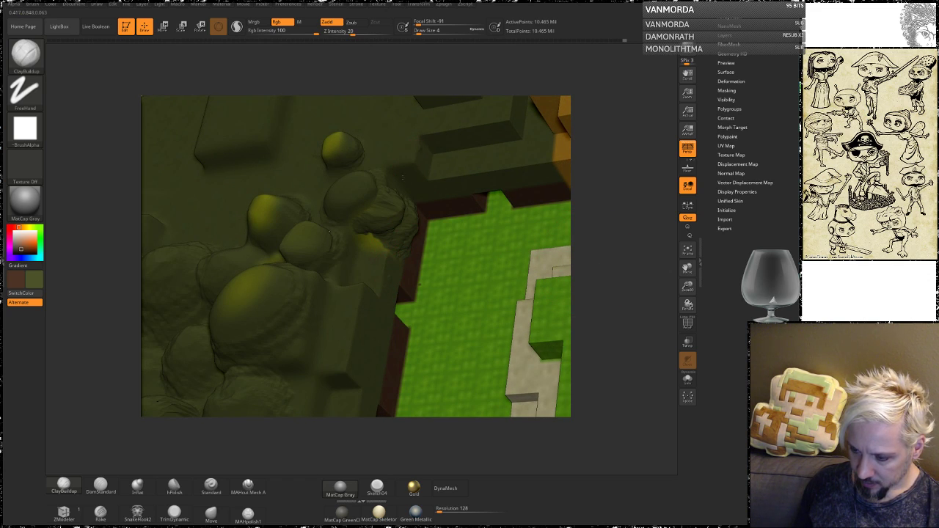
{"action": "left_click_drag", "start_coordinate": [611, 171], "coordinate": [623, 143]}
{"action": "left_click_drag", "start_coordinate": [617, 212], "coordinate": [590, 251]}
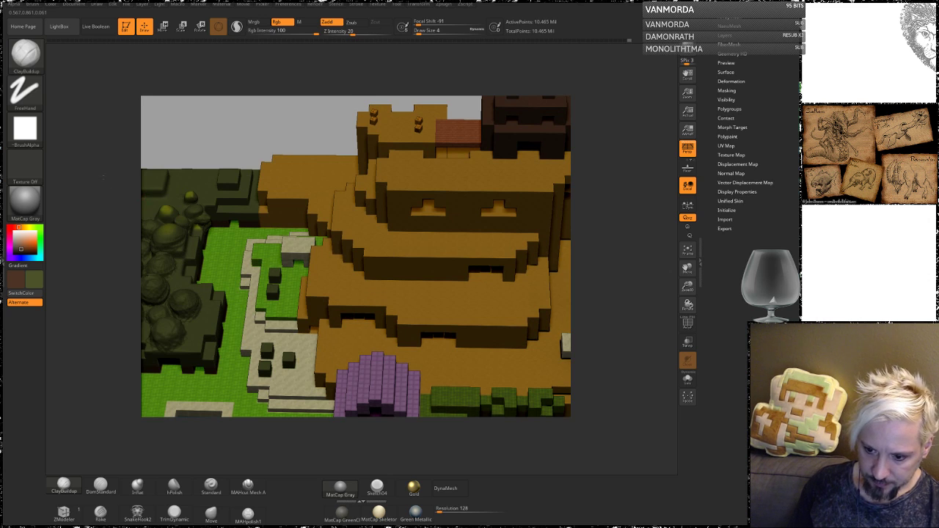
Raise the Draw Size to 12 and build smoothed foliage lumps over the plateau's blocky edge beside the orange mountain.
{"action": "left_click_drag", "start_coordinate": [106, 177], "coordinate": [293, 221], "text": "alt"}
{"action": "mouse_move", "coordinate": [343, 144]}
{"action": "left_mouse_down"}
{"action": "mouse_move", "coordinate": [348, 256]}
{"action": "mouse_move", "coordinate": [378, 242]}
{"action": "left_mouse_up"}
{"action": "key", "text": "space"}
{"action": "mouse_move", "coordinate": [398, 179]}
{"action": "left_mouse_down"}
{"action": "mouse_move", "coordinate": [411, 153]}
{"action": "mouse_move", "coordinate": [421, 180]}
{"action": "mouse_move", "coordinate": [433, 169]}
{"action": "mouse_move", "coordinate": [454, 176]}
{"action": "left_mouse_up"}
{"action": "mouse_move", "coordinate": [456, 220]}
{"action": "left_mouse_down"}
{"action": "mouse_move", "coordinate": [469, 232]}
{"action": "mouse_move", "coordinate": [481, 224]}
{"action": "mouse_move", "coordinate": [468, 226]}
{"action": "left_mouse_up"}
{"action": "right_click_drag", "start_coordinate": [464, 245], "coordinate": [454, 193]}
{"action": "mouse_move", "coordinate": [403, 253]}
{"action": "left_mouse_down"}
{"action": "mouse_move", "coordinate": [386, 269]}
{"action": "mouse_move", "coordinate": [411, 256]}
{"action": "mouse_move", "coordinate": [403, 253]}
{"action": "mouse_move", "coordinate": [414, 275]}
{"action": "mouse_move", "coordinate": [461, 291]}
{"action": "mouse_move", "coordinate": [504, 289]}
{"action": "left_mouse_up"}
{"action": "mouse_move", "coordinate": [446, 251]}
{"action": "left_mouse_down"}
{"action": "mouse_move", "coordinate": [434, 273]}
{"action": "mouse_move", "coordinate": [469, 266]}
{"action": "left_mouse_up"}
{"action": "left_click_drag", "start_coordinate": [531, 178], "coordinate": [505, 249]}
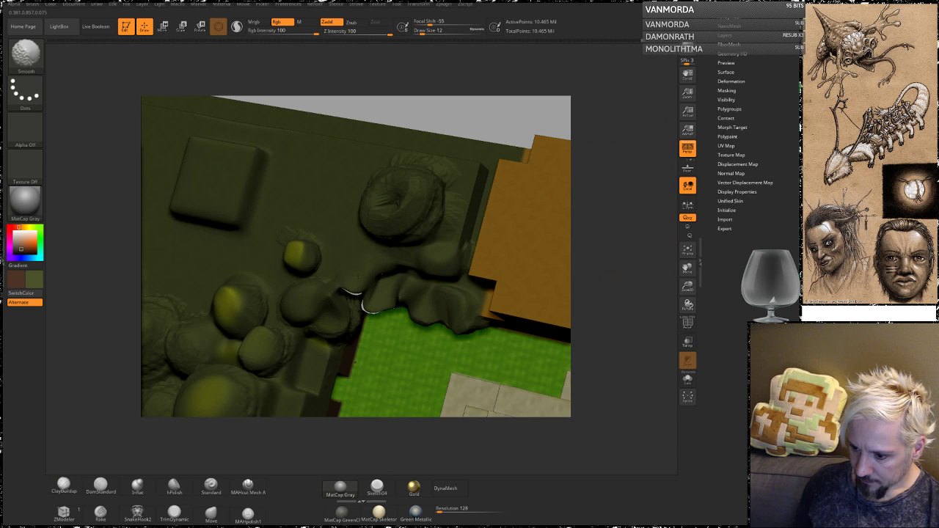
Build a cluster of rounded treetops across the flat plateau between the corner foliage and the outer blocks, smoothing their surfaces.
{"action": "mouse_move", "coordinate": [370, 277]}
{"action": "left_mouse_down"}
{"action": "mouse_move", "coordinate": [324, 253]}
{"action": "mouse_move", "coordinate": [342, 183]}
{"action": "mouse_move", "coordinate": [355, 173]}
{"action": "mouse_move", "coordinate": [342, 176]}
{"action": "left_mouse_up"}
{"action": "left_click_drag", "start_coordinate": [615, 174], "coordinate": [621, 220]}
{"action": "mouse_move", "coordinate": [276, 228]}
{"action": "left_mouse_down"}
{"action": "mouse_move", "coordinate": [293, 238]}
{"action": "mouse_move", "coordinate": [288, 243]}
{"action": "left_mouse_up"}
{"action": "left_click_drag", "start_coordinate": [259, 285], "coordinate": [272, 340]}
{"action": "left_click_drag", "start_coordinate": [617, 288], "coordinate": [590, 238]}
{"action": "mouse_move", "coordinate": [258, 294]}
{"action": "left_mouse_down"}
{"action": "mouse_move", "coordinate": [250, 314]}
{"action": "mouse_move", "coordinate": [245, 302]}
{"action": "left_mouse_up"}
{"action": "mouse_move", "coordinate": [212, 238]}
{"action": "left_mouse_down"}
{"action": "mouse_move", "coordinate": [275, 255]}
{"action": "mouse_move", "coordinate": [253, 263]}
{"action": "mouse_move", "coordinate": [258, 223]}
{"action": "left_mouse_up"}
{"action": "left_click_drag", "start_coordinate": [579, 266], "coordinate": [598, 314]}
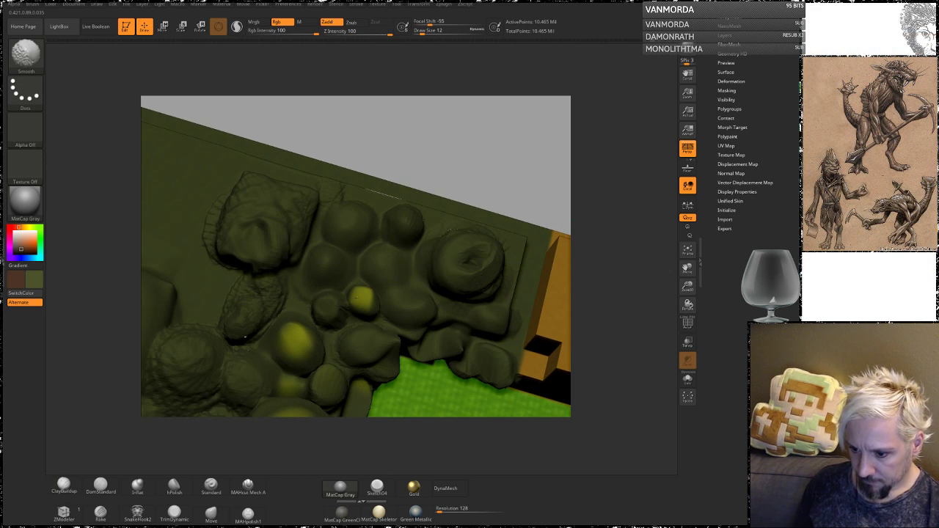
Smooth the rough, striated treetops on the plateau beside the grass into soft round domes.
{"action": "mouse_move", "coordinate": [464, 262]}
{"action": "left_mouse_down"}
{"action": "mouse_move", "coordinate": [597, 265]}
{"action": "mouse_move", "coordinate": [654, 249]}
{"action": "left_mouse_up"}
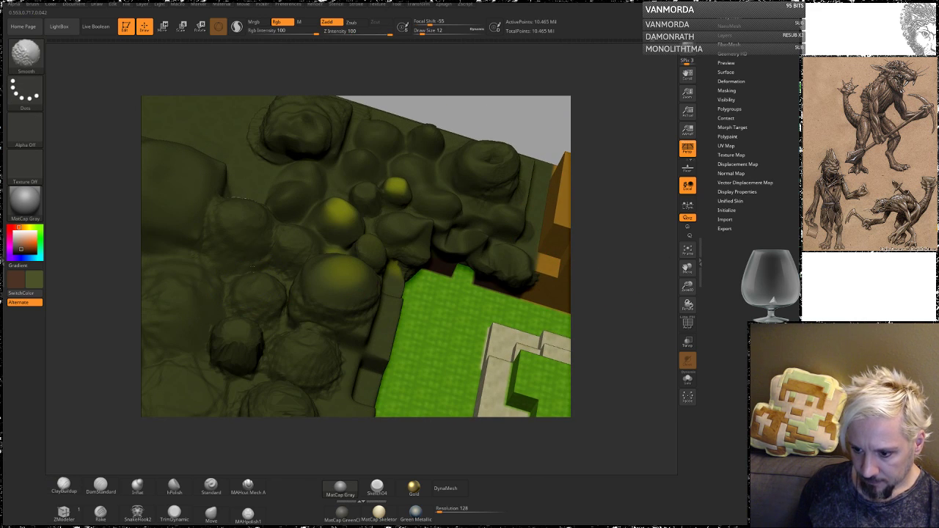
{"action": "mouse_move", "coordinate": [323, 323]}
{"action": "left_mouse_down", "text": "shift"}
{"action": "mouse_move", "coordinate": [268, 343]}
{"action": "mouse_move", "coordinate": [248, 324]}
{"action": "mouse_move", "coordinate": [283, 403]}
{"action": "mouse_move", "coordinate": [284, 382]}
{"action": "left_mouse_up", "text": "shift"}
{"action": "left_click_drag", "start_coordinate": [608, 302], "coordinate": [597, 143]}
{"action": "left_click_drag", "start_coordinate": [365, 182], "coordinate": [346, 183], "text": "shift"}
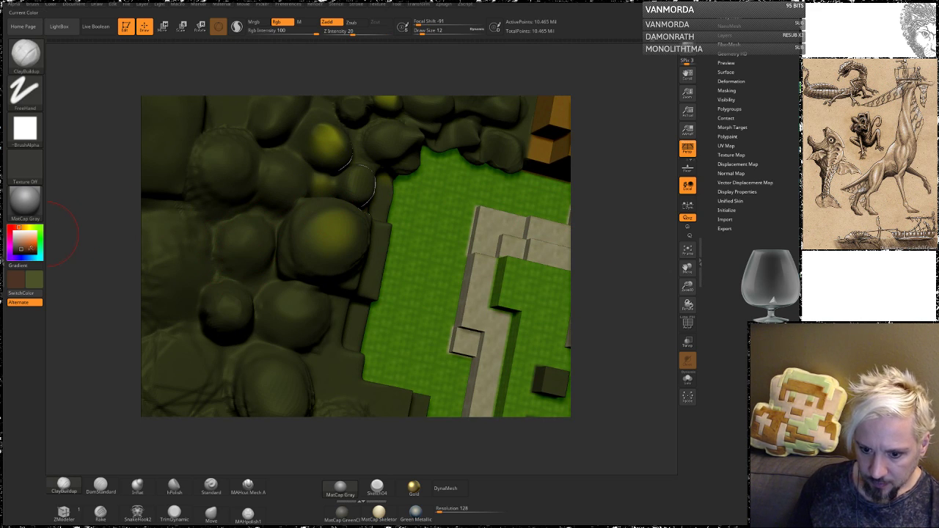
Sample a treetop's yellow-green highlight as the main colour and dab it onto the neighbouring unpainted treetops with ClayBuildup.
{"action": "left_click_drag", "start_coordinate": [15, 278], "coordinate": [332, 140]}
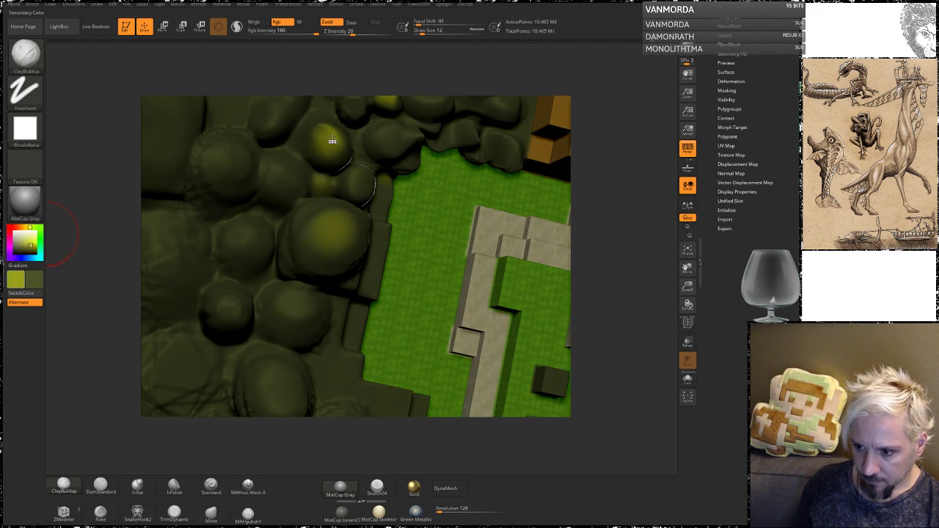
{"action": "key", "text": "ctrl"}
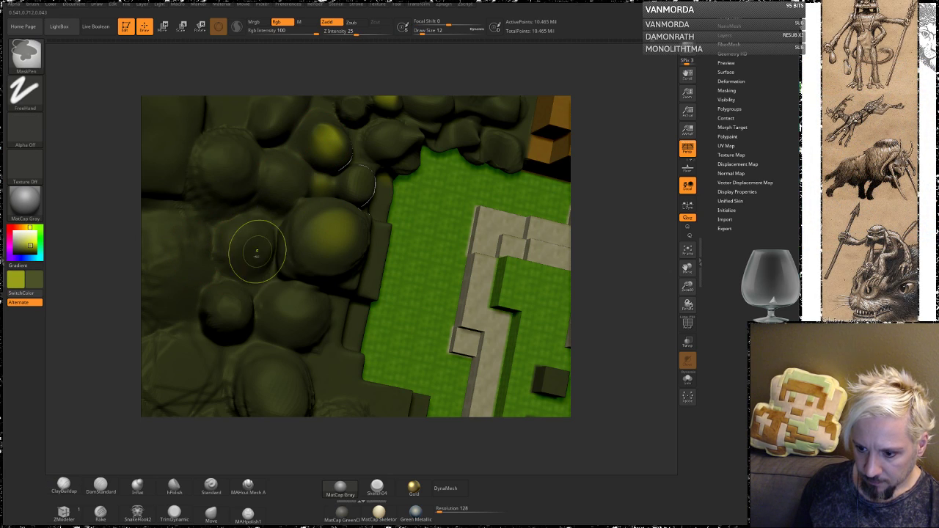
{"action": "key", "text": "ctrl"}
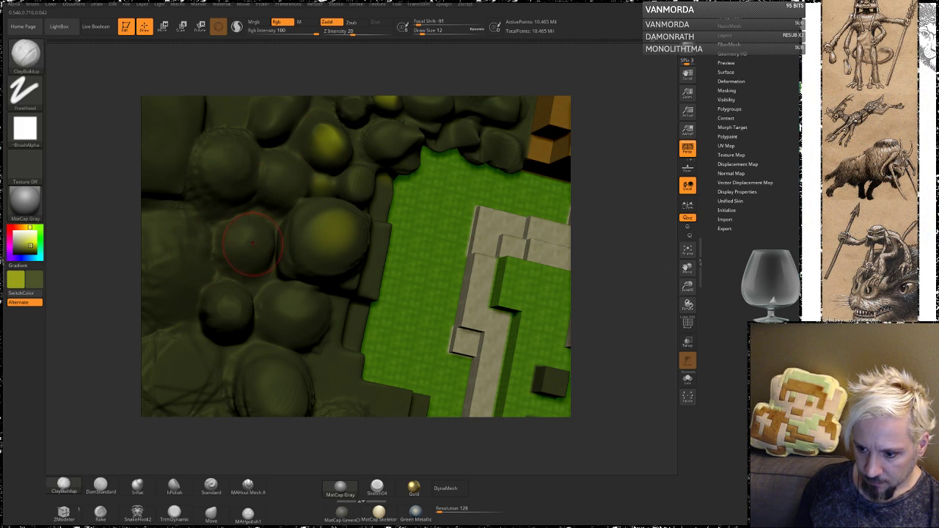
{"action": "left_click", "coordinate": [249, 236]}
{"action": "left_click_drag", "start_coordinate": [242, 171], "coordinate": [239, 189]}
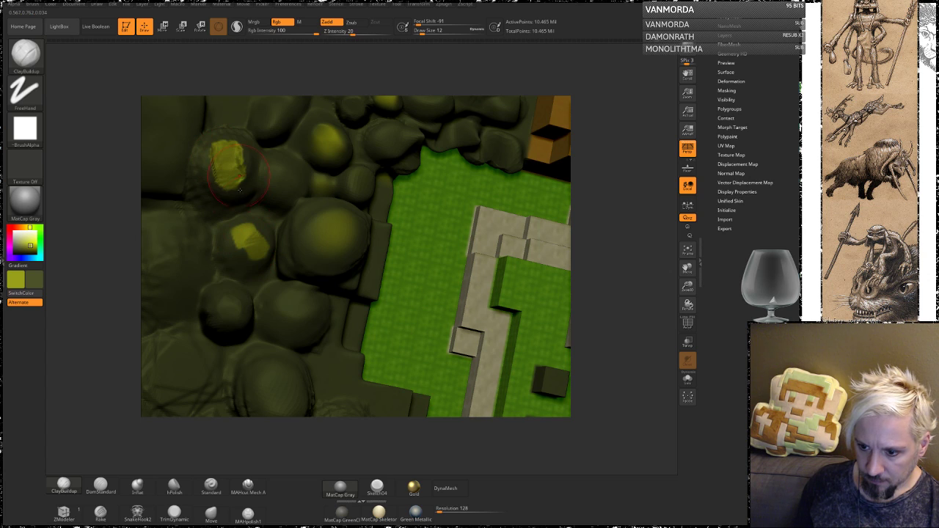
{"action": "left_click", "coordinate": [219, 314]}
{"action": "left_click", "coordinate": [297, 311]}
Smooth the fresh yellow-green dabs so they blend softly into the dark treetops.
{"action": "key", "text": "shift"}
{"action": "left_click_drag", "start_coordinate": [285, 397], "coordinate": [279, 393], "text": "shift"}
{"action": "mouse_move", "coordinate": [311, 323]}
{"action": "left_mouse_down", "text": "shift"}
{"action": "mouse_move", "coordinate": [284, 304]}
{"action": "mouse_move", "coordinate": [223, 325]}
{"action": "left_mouse_up", "text": "shift"}
{"action": "mouse_move", "coordinate": [246, 242]}
{"action": "left_mouse_down", "text": "shift"}
{"action": "mouse_move", "coordinate": [242, 234]}
{"action": "mouse_move", "coordinate": [238, 253]}
{"action": "left_mouse_up", "text": "shift"}
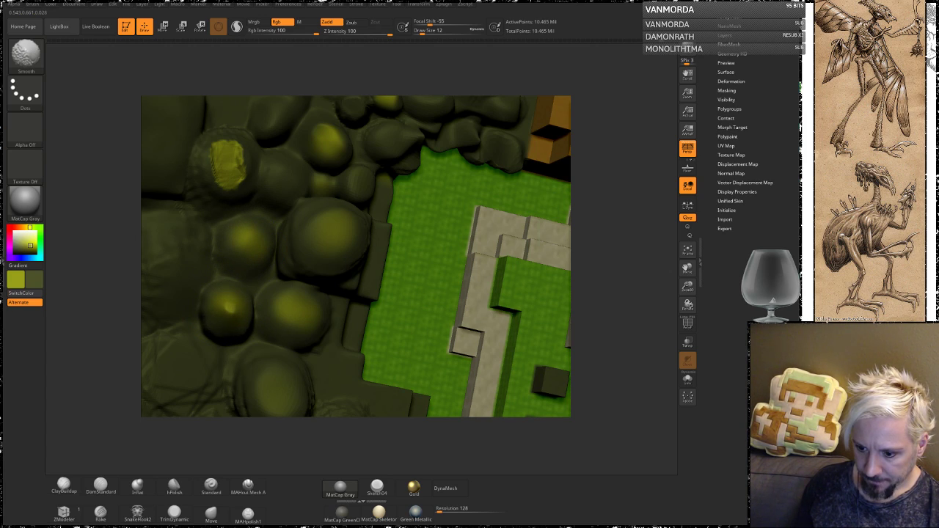
{"action": "left_click_drag", "start_coordinate": [227, 154], "coordinate": [216, 174], "text": "shift"}
{"action": "left_click_drag", "start_coordinate": [236, 136], "coordinate": [234, 168], "text": "shift"}
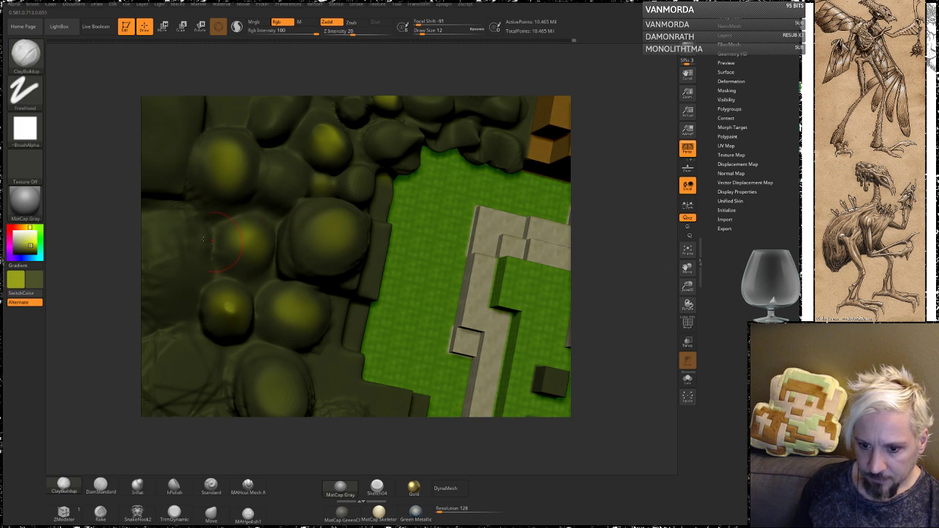
Equip the Standard brush with Alpha 24, test a stamp on the large treetop beside the grass and undo it.
{"action": "left_click", "coordinate": [210, 485]}
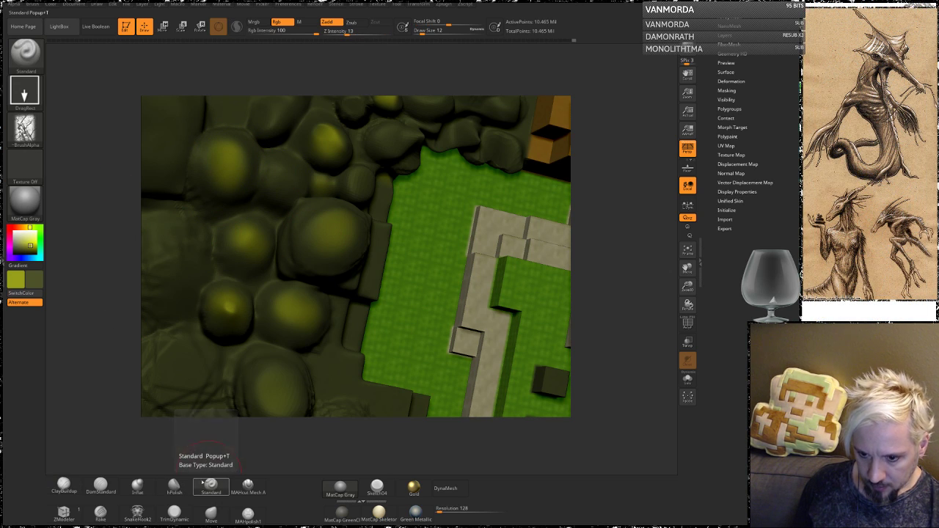
{"action": "left_click", "coordinate": [24, 129]}
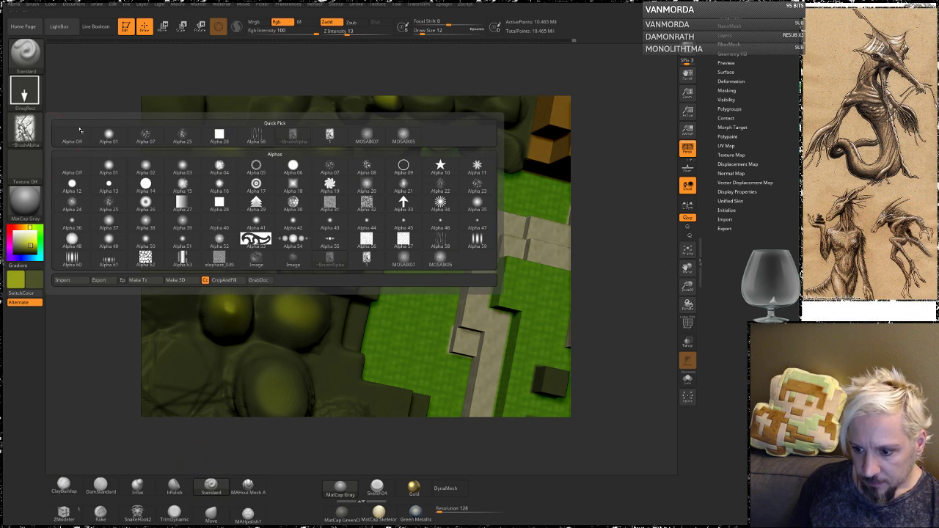
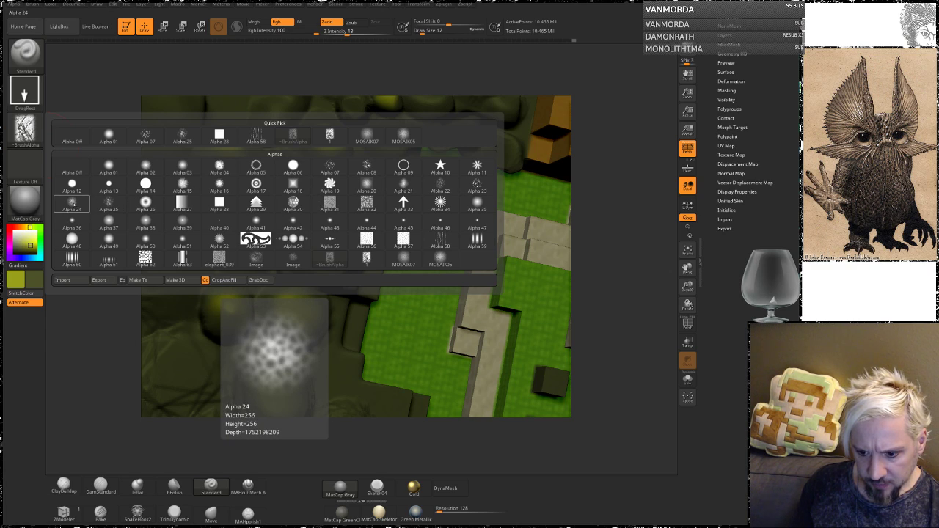
{"action": "left_click", "coordinate": [72, 202]}
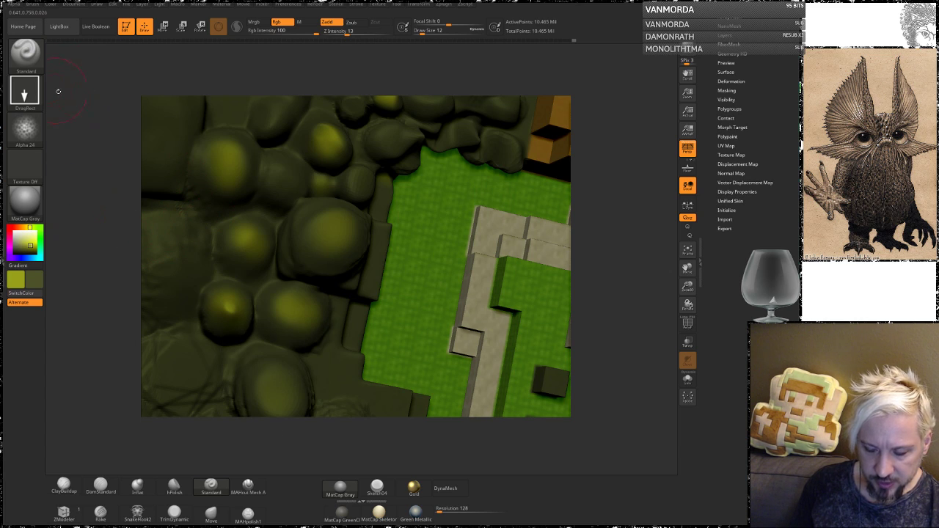
{"action": "left_click_drag", "start_coordinate": [330, 234], "coordinate": [336, 257]}
{"action": "key", "text": "ctrl+z"}
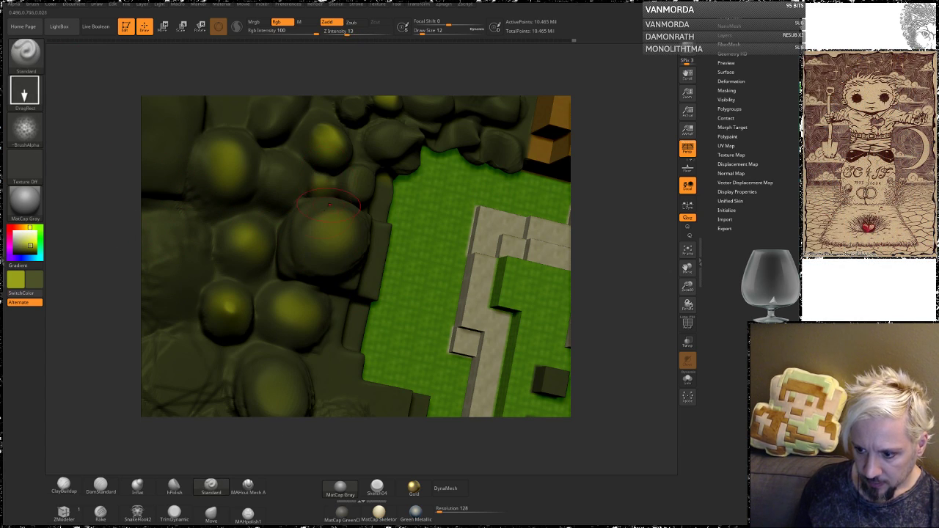
Switch the stroke type to Spray and texture the treetops beside the grass, smoothing the dimpled mound near the orange mountain.
{"action": "left_click", "coordinate": [30, 107]}
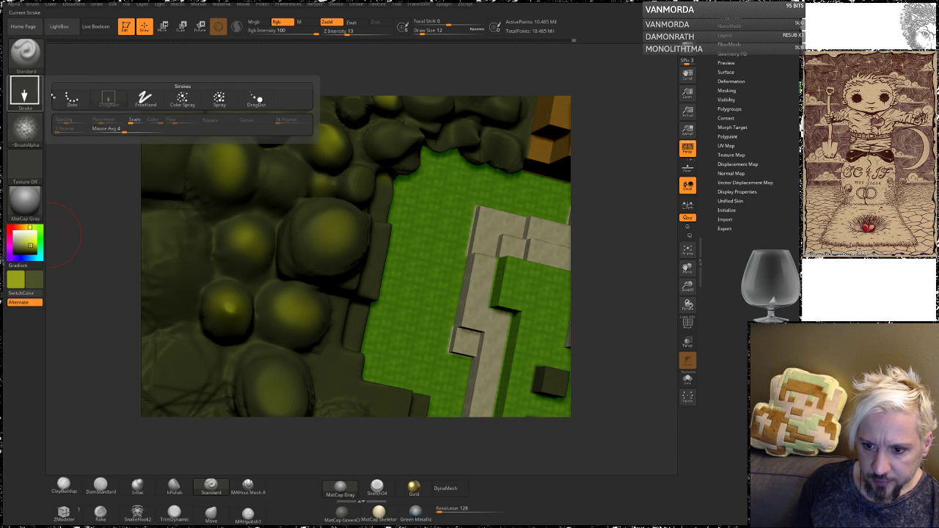
{"action": "left_click", "coordinate": [218, 101]}
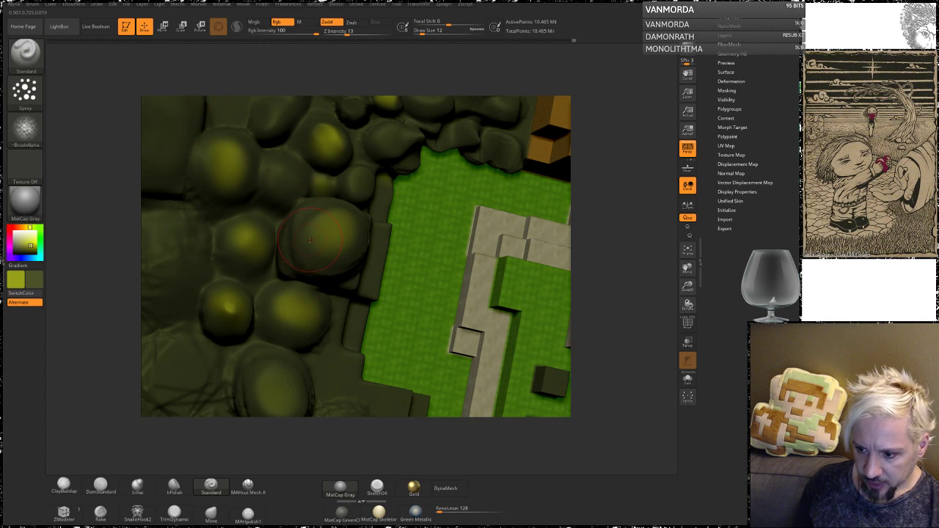
{"action": "mouse_move", "coordinate": [354, 301]}
{"action": "left_mouse_down"}
{"action": "mouse_move", "coordinate": [361, 313]}
{"action": "mouse_move", "coordinate": [286, 279]}
{"action": "mouse_move", "coordinate": [242, 236]}
{"action": "mouse_move", "coordinate": [204, 286]}
{"action": "mouse_move", "coordinate": [224, 157]}
{"action": "mouse_move", "coordinate": [327, 150]}
{"action": "mouse_move", "coordinate": [336, 171]}
{"action": "left_mouse_up"}
{"action": "left_click_drag", "start_coordinate": [614, 196], "coordinate": [552, 208]}
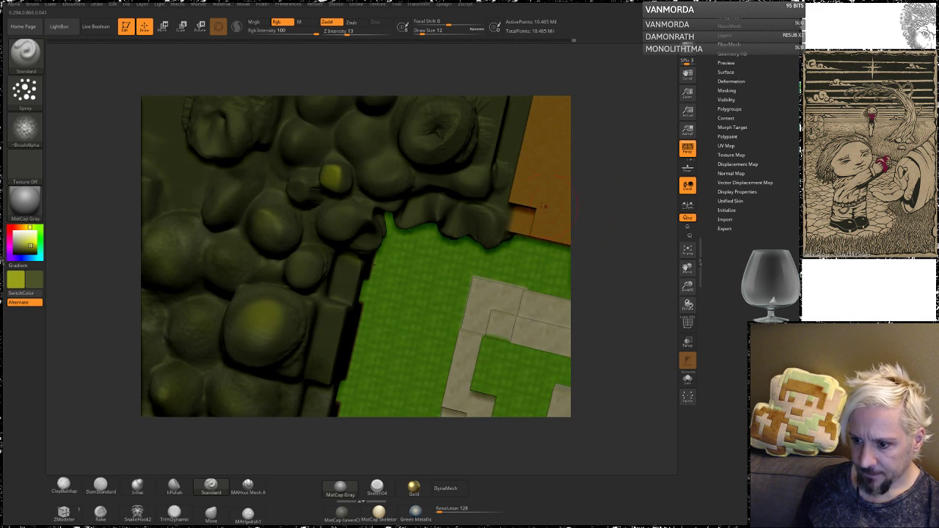
{"action": "mouse_move", "coordinate": [317, 157]}
{"action": "left_mouse_down"}
{"action": "mouse_move", "coordinate": [329, 176]}
{"action": "mouse_move", "coordinate": [269, 192]}
{"action": "left_mouse_up"}
{"action": "left_click_drag", "start_coordinate": [435, 135], "coordinate": [443, 125], "text": "shift"}
{"action": "mouse_move", "coordinate": [620, 224]}
{"action": "left_mouse_down"}
{"action": "mouse_move", "coordinate": [629, 195]}
{"action": "mouse_move", "coordinate": [623, 208]}
{"action": "left_mouse_up"}
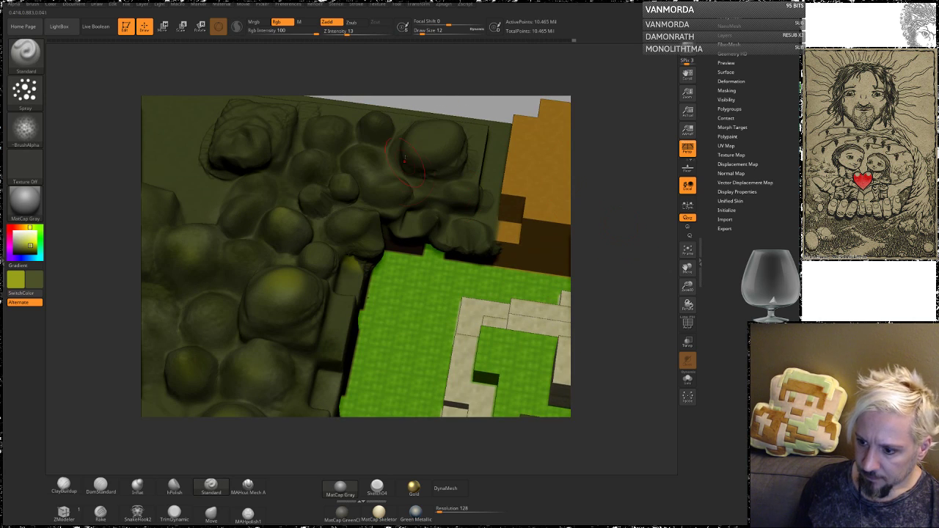
{"action": "mouse_move", "coordinate": [313, 228]}
{"action": "left_mouse_down"}
{"action": "mouse_move", "coordinate": [268, 293]}
{"action": "mouse_move", "coordinate": [289, 312]}
{"action": "left_mouse_up"}
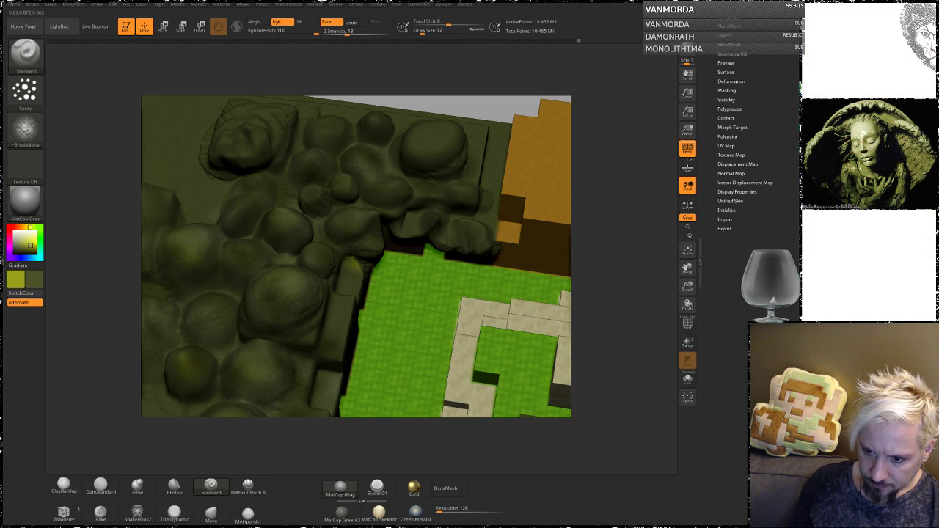
Spray the alpha texture onto the flat forest ground between the large square mound and the plateau's outer edge.
{"action": "left_click_drag", "start_coordinate": [97, 187], "coordinate": [195, 220], "text": "alt"}
{"action": "left_click_drag", "start_coordinate": [122, 152], "coordinate": [107, 166]}
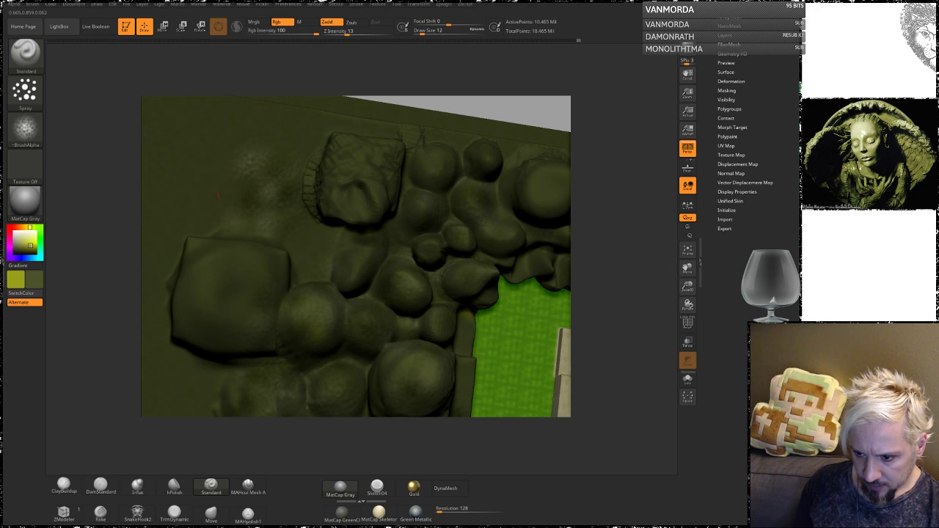
{"action": "left_click_drag", "start_coordinate": [89, 174], "coordinate": [147, 182]}
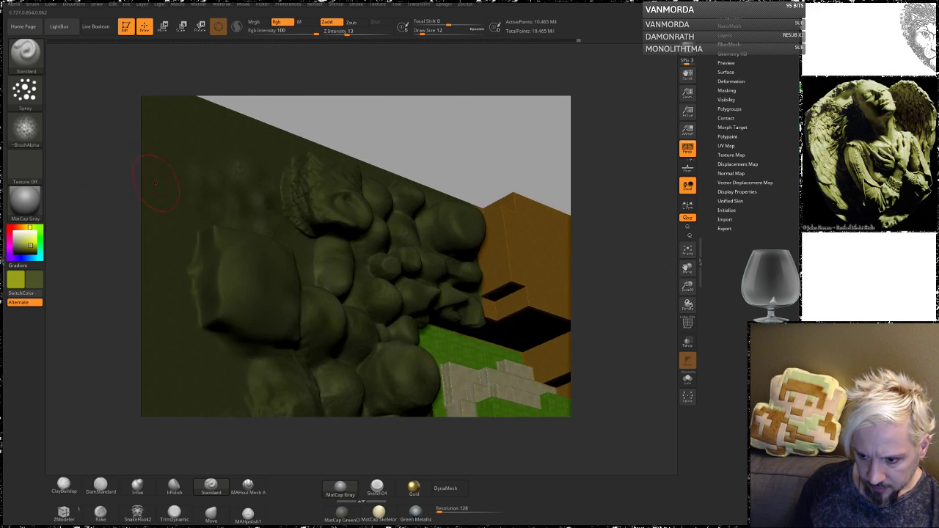
Change the stroke type to Color Spray and cover the flat forest ground beside the square mound with mottled, bumpy texture.
{"action": "left_click", "coordinate": [24, 92]}
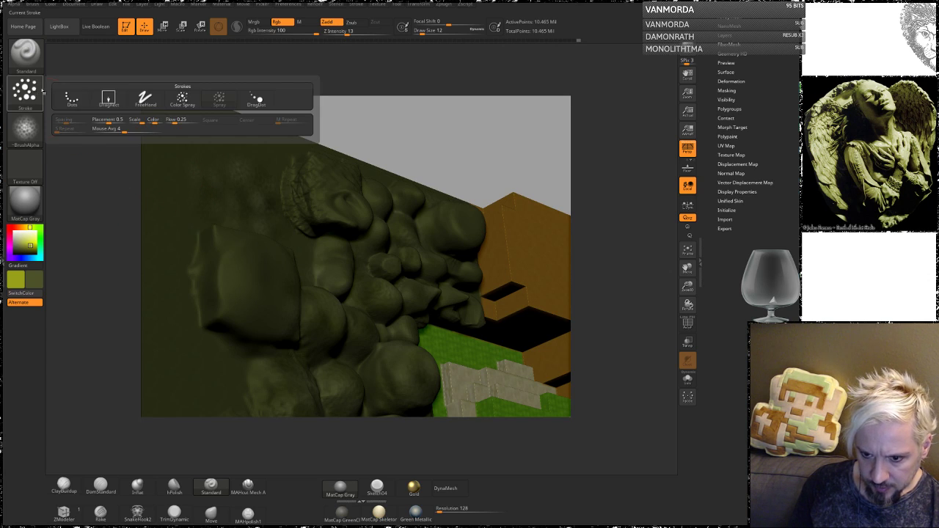
{"action": "left_click", "coordinate": [183, 99]}
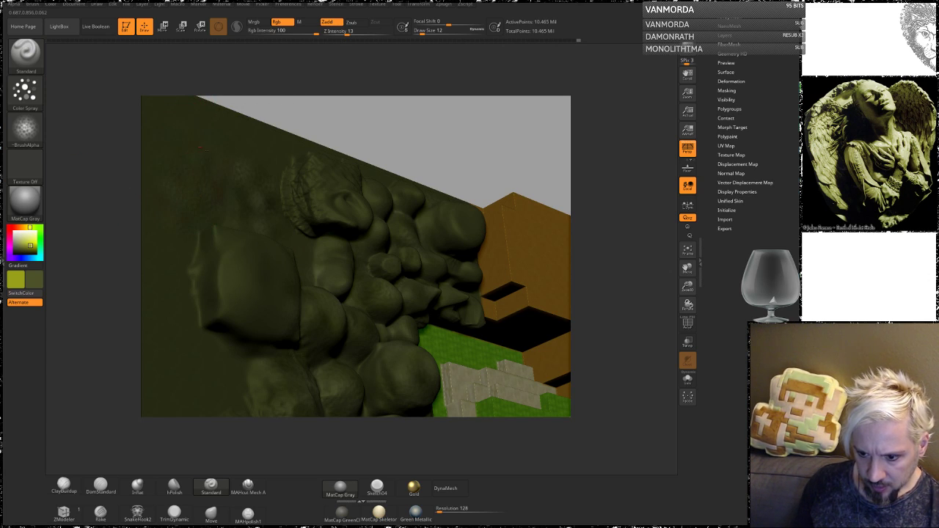
{"action": "left_click_drag", "start_coordinate": [93, 218], "coordinate": [118, 187]}
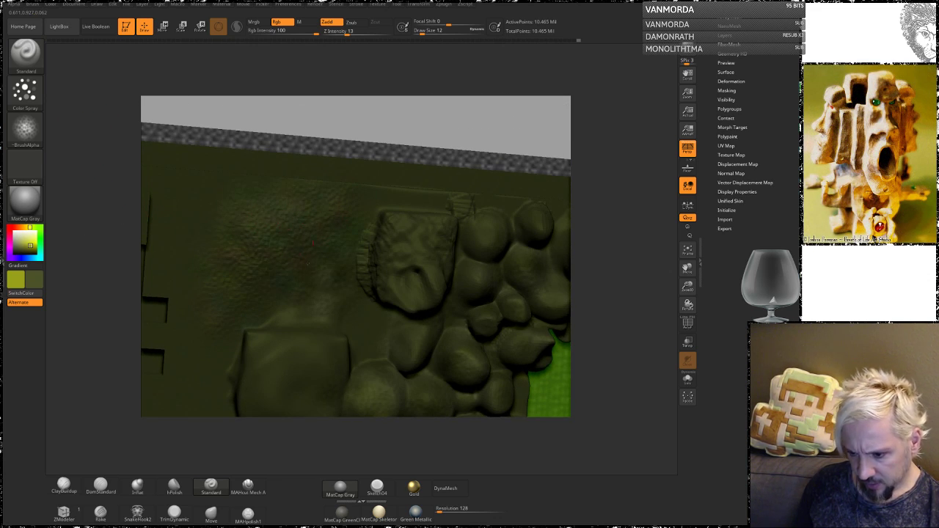
{"action": "left_click_drag", "start_coordinate": [123, 307], "coordinate": [86, 278]}
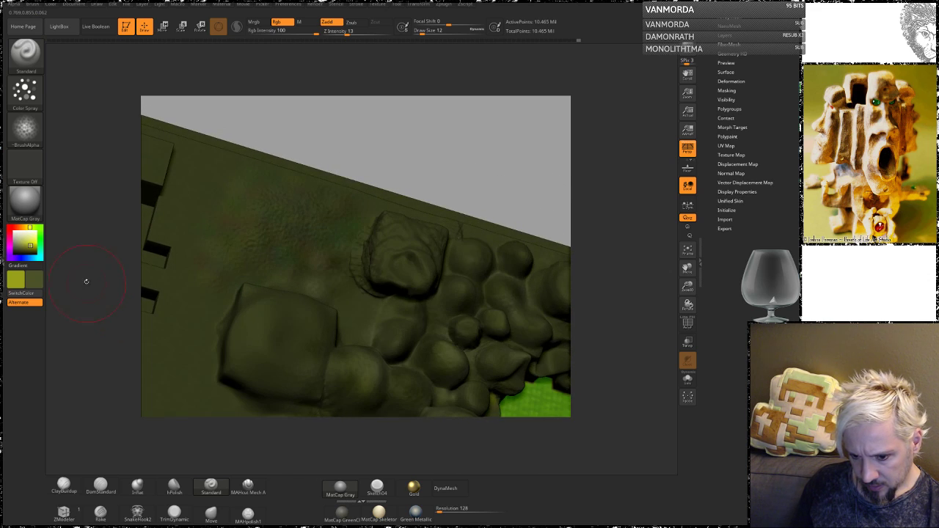
Turn off Alternate, change the stroke type to Spray and extend the bumpy texture over the forest ground and large square mounds.
{"action": "left_click", "coordinate": [27, 302]}
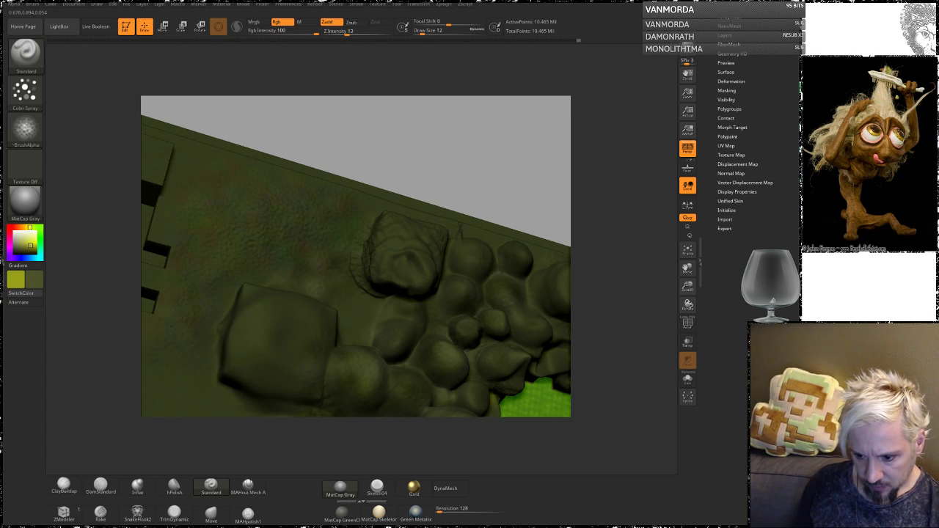
{"action": "left_click_drag", "start_coordinate": [107, 344], "coordinate": [260, 252]}
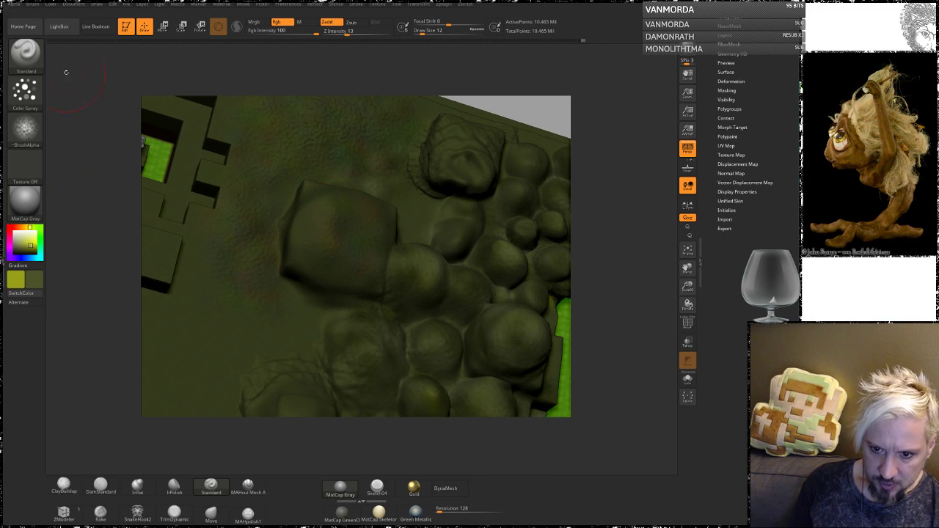
{"action": "left_click", "coordinate": [24, 92]}
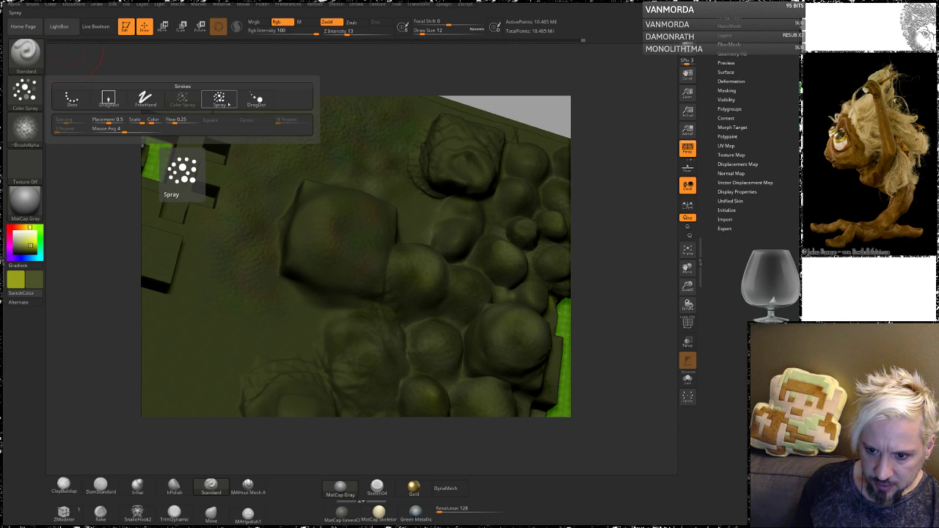
{"action": "left_click", "coordinate": [220, 99]}
{"action": "left_click_drag", "start_coordinate": [263, 261], "coordinate": [254, 336]}
{"action": "left_click_drag", "start_coordinate": [645, 220], "coordinate": [539, 250]}
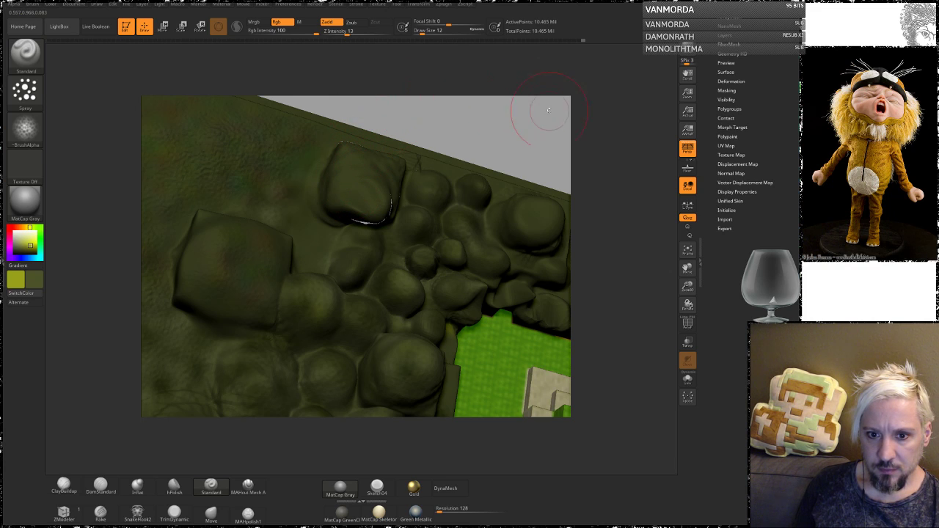
{"action": "left_click_drag", "start_coordinate": [567, 130], "coordinate": [562, 133]}
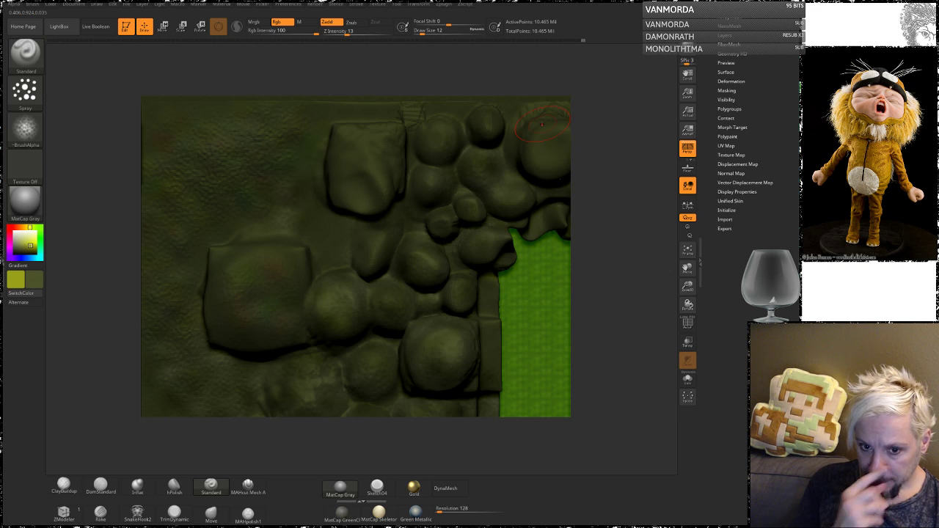
Set the brush's Z Intensity to 22 and pick a pale yellow-green paint color for the treetops.
{"action": "mouse_move", "coordinate": [623, 304]}
{"action": "left_mouse_down", "text": "alt"}
{"action": "mouse_move", "coordinate": [596, 248]}
{"action": "mouse_move", "coordinate": [597, 311]}
{"action": "mouse_move", "coordinate": [591, 193]}
{"action": "left_mouse_up", "text": "alt"}
{"action": "key", "text": "shift"}
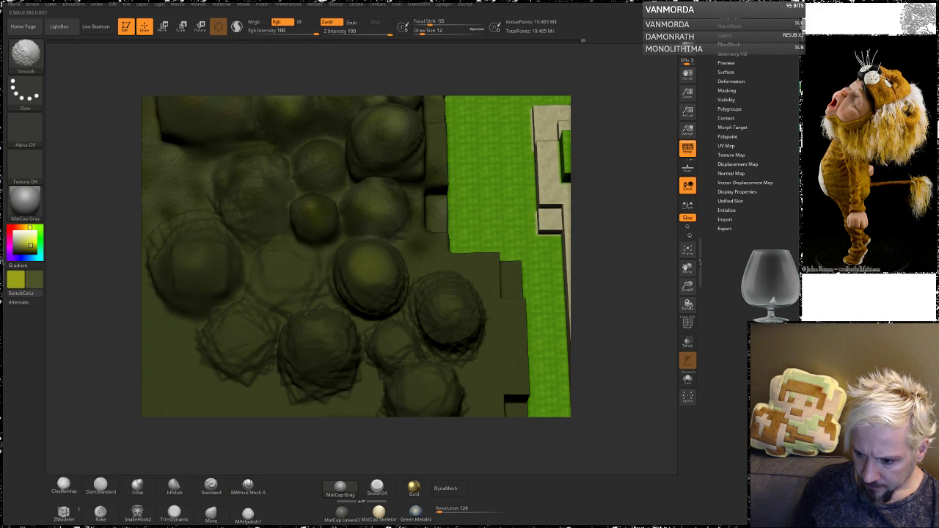
{"action": "left_click", "coordinate": [24, 131]}
{"action": "left_click", "coordinate": [105, 137]}
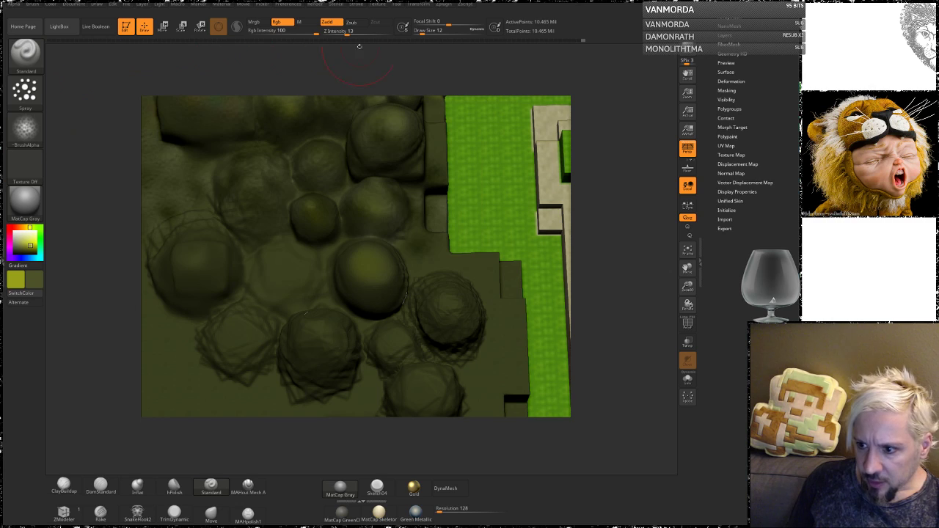
{"action": "left_click_drag", "start_coordinate": [348, 32], "coordinate": [354, 32]}
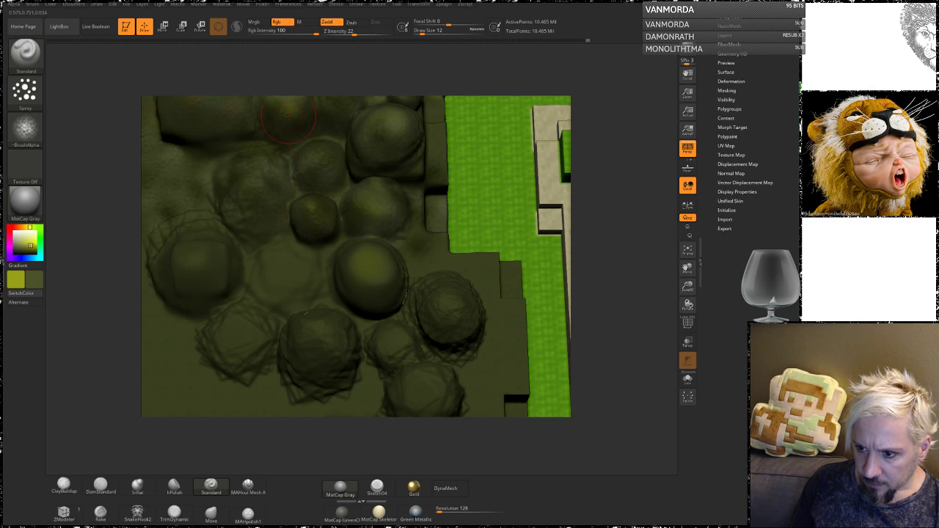
{"action": "left_click", "coordinate": [34, 277]}
{"action": "left_click", "coordinate": [33, 275]}
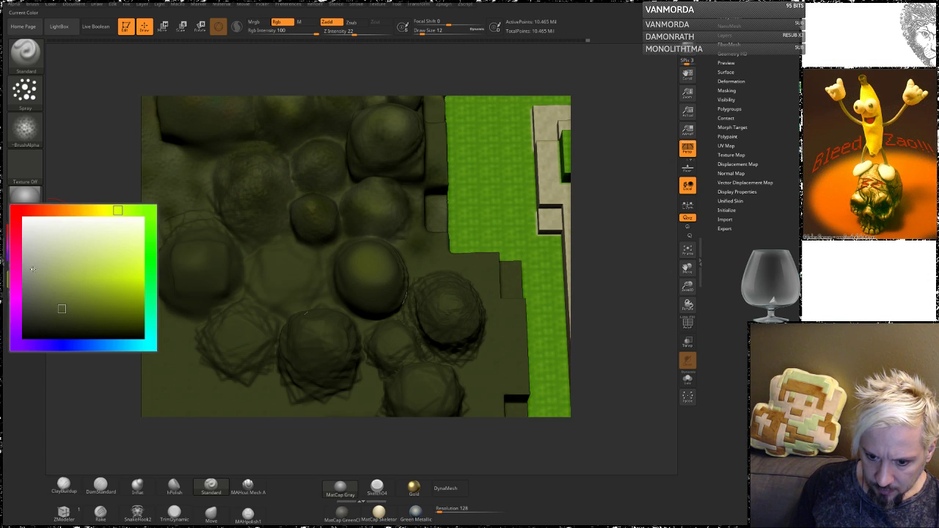
{"action": "left_click", "coordinate": [94, 257]}
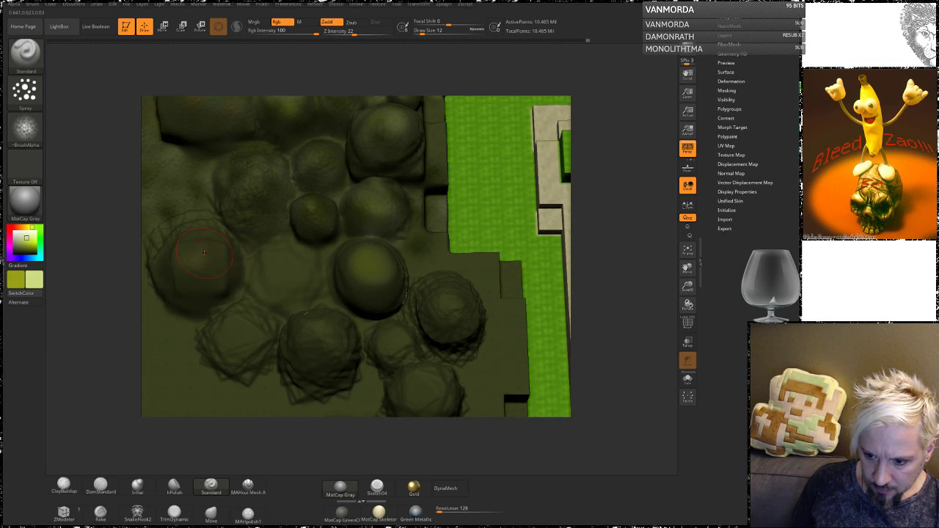
Spray pale, bumpy highlights onto the crowns of the rounded treetops beside the grass.
{"action": "left_click_drag", "start_coordinate": [203, 275], "coordinate": [217, 280]}
{"action": "left_click_drag", "start_coordinate": [316, 212], "coordinate": [318, 219]}
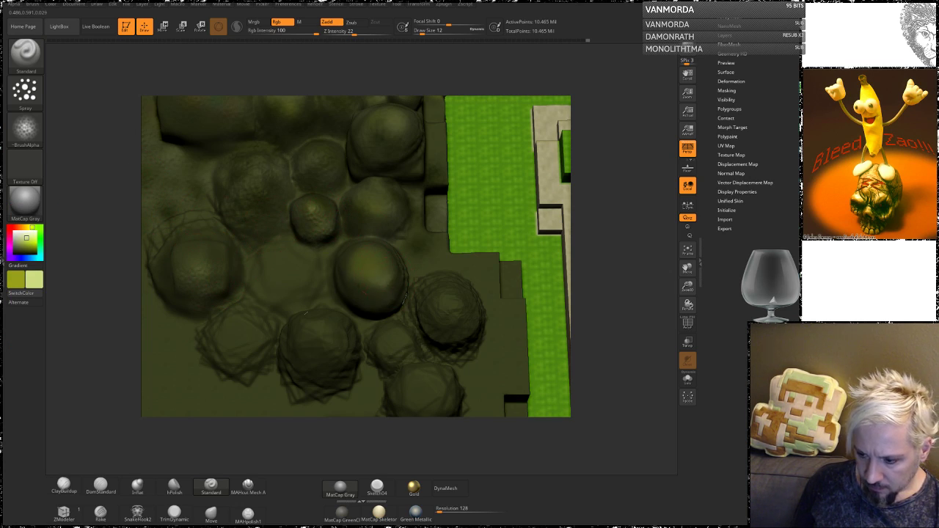
{"action": "left_click_drag", "start_coordinate": [368, 269], "coordinate": [372, 275]}
{"action": "left_click_drag", "start_coordinate": [386, 206], "coordinate": [412, 171]}
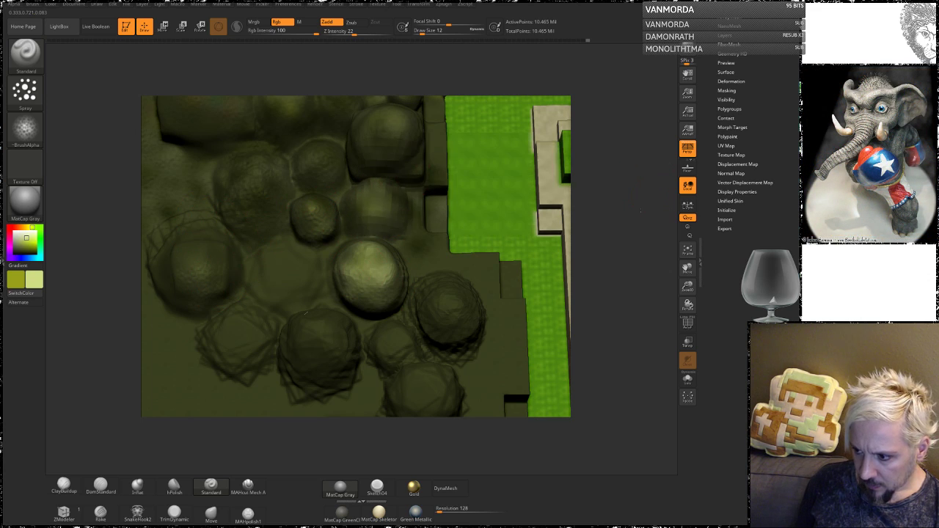
{"action": "left_click_drag", "start_coordinate": [646, 203], "coordinate": [586, 280], "text": "alt"}
{"action": "mouse_move", "coordinate": [326, 209]}
{"action": "left_mouse_down"}
{"action": "mouse_move", "coordinate": [312, 221]}
{"action": "mouse_move", "coordinate": [337, 189]}
{"action": "left_mouse_up"}
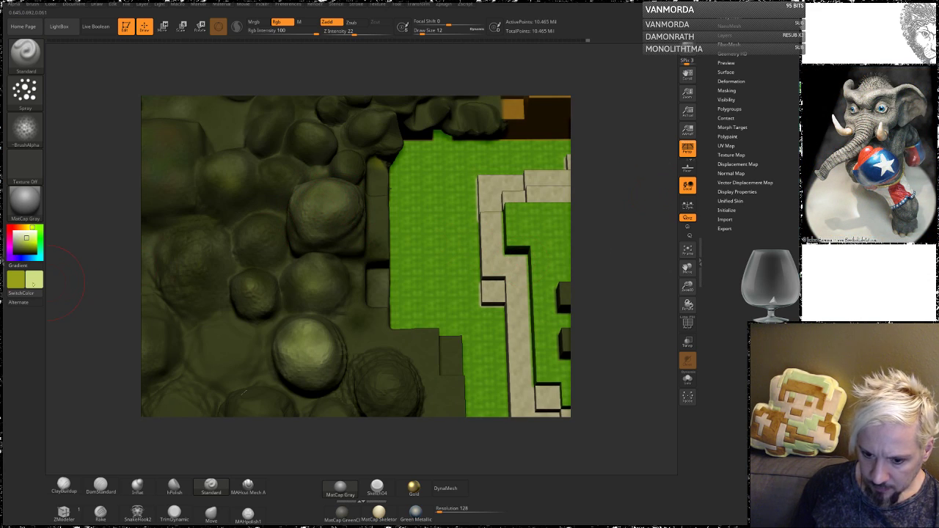
Pick a more saturated yellow-green and spray textured highlights onto the treetops along the grass up to the orange mountain.
{"action": "left_click", "coordinate": [27, 240]}
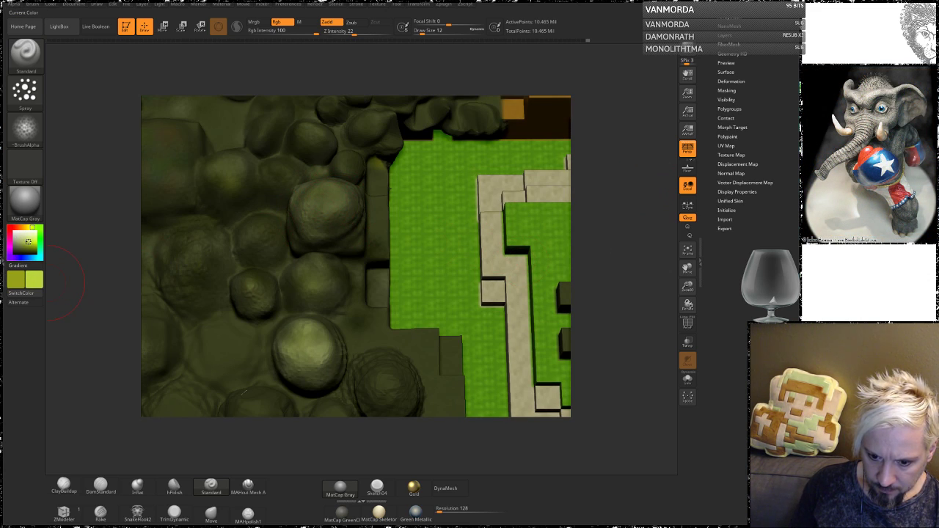
{"action": "left_click_drag", "start_coordinate": [28, 241], "coordinate": [25, 243]}
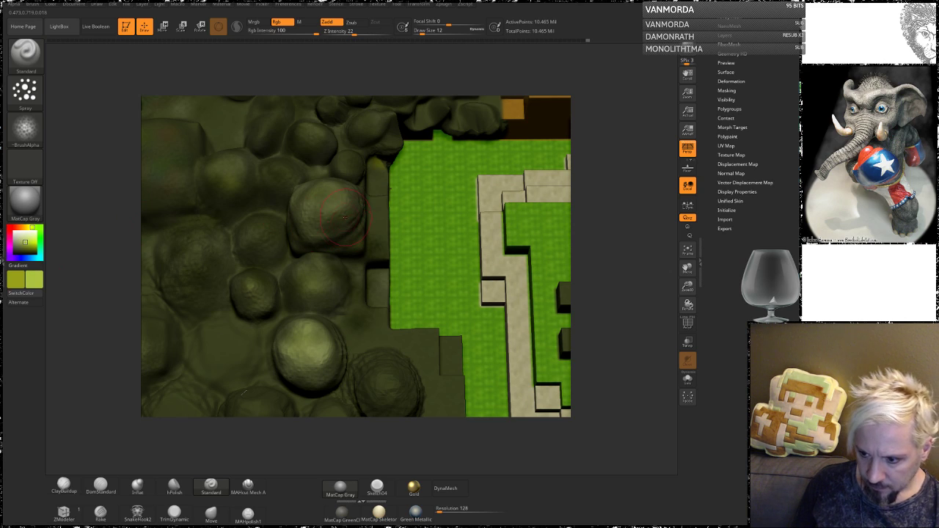
{"action": "left_click_drag", "start_coordinate": [380, 404], "coordinate": [391, 380]}
{"action": "left_click_drag", "start_coordinate": [267, 281], "coordinate": [244, 284]}
{"action": "mouse_move", "coordinate": [257, 248]}
{"action": "left_mouse_down"}
{"action": "mouse_move", "coordinate": [271, 224]}
{"action": "mouse_move", "coordinate": [253, 242]}
{"action": "left_mouse_up"}
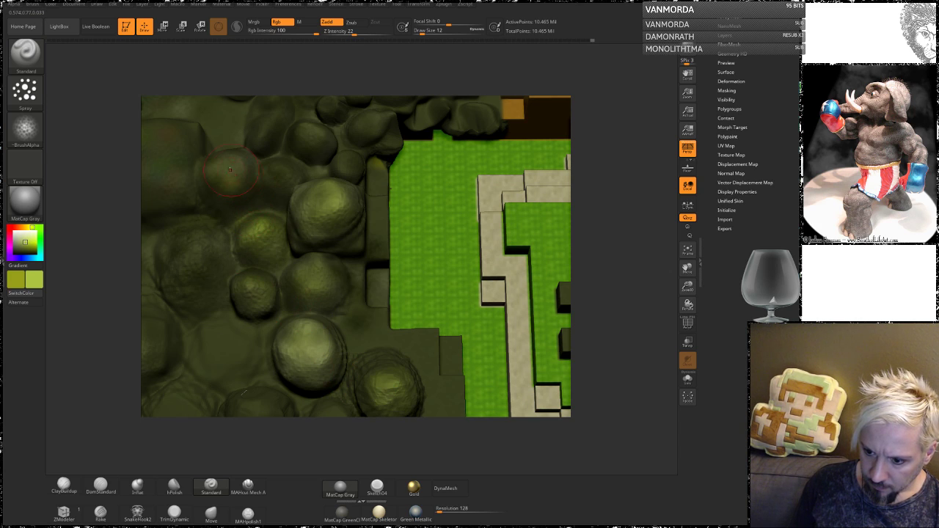
{"action": "left_click_drag", "start_coordinate": [209, 205], "coordinate": [225, 159]}
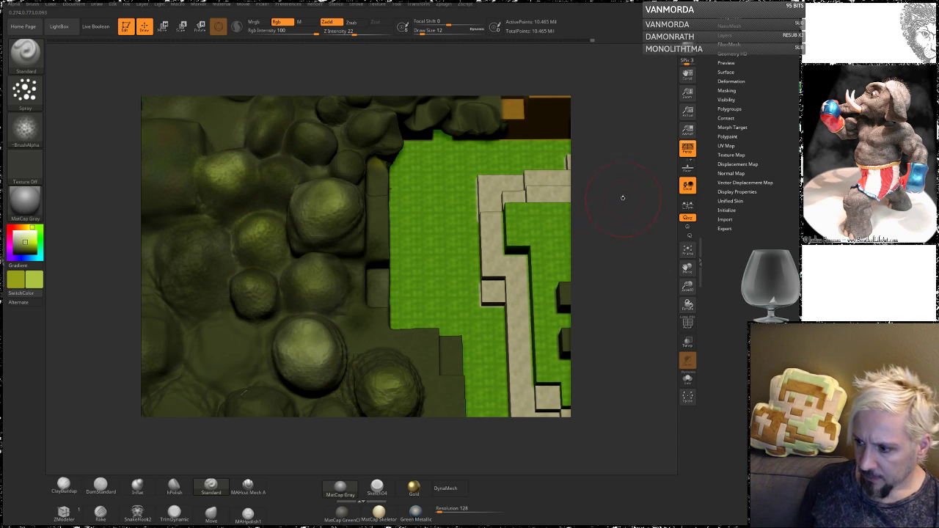
{"action": "left_click_drag", "start_coordinate": [623, 201], "coordinate": [574, 308], "text": "alt"}
{"action": "mouse_move", "coordinate": [257, 248]}
{"action": "left_mouse_down"}
{"action": "mouse_move", "coordinate": [287, 272]}
{"action": "mouse_move", "coordinate": [275, 281]}
{"action": "mouse_move", "coordinate": [325, 179]}
{"action": "mouse_move", "coordinate": [314, 170]}
{"action": "mouse_move", "coordinate": [266, 176]}
{"action": "mouse_move", "coordinate": [204, 164]}
{"action": "mouse_move", "coordinate": [289, 135]}
{"action": "mouse_move", "coordinate": [381, 163]}
{"action": "left_mouse_up"}
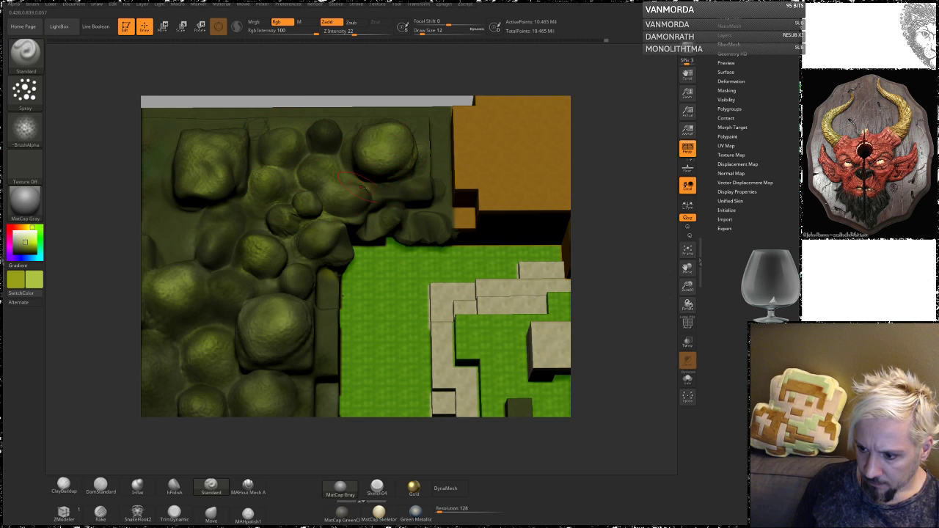
Spray yellow-green texture onto the treetops near the plateau's cave-side corner and smooth the jagged rings around their bases.
{"action": "left_click_drag", "start_coordinate": [624, 351], "coordinate": [618, 165], "text": "alt"}
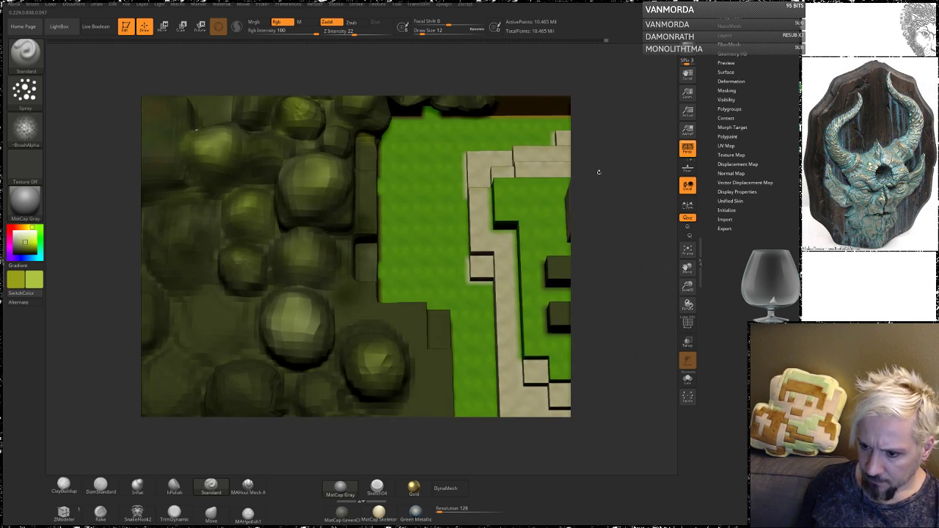
{"action": "left_click_drag", "start_coordinate": [287, 304], "coordinate": [293, 334]}
{"action": "left_click_drag", "start_coordinate": [585, 327], "coordinate": [600, 214], "text": "alt"}
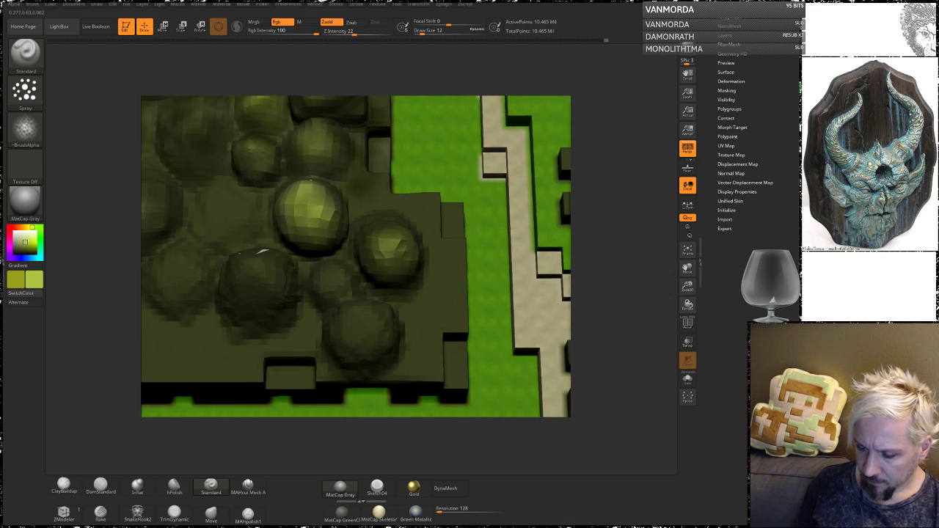
{"action": "left_click_drag", "start_coordinate": [330, 273], "coordinate": [336, 288]}
{"action": "left_click_drag", "start_coordinate": [363, 317], "coordinate": [369, 333]}
{"action": "left_click_drag", "start_coordinate": [266, 283], "coordinate": [255, 277]}
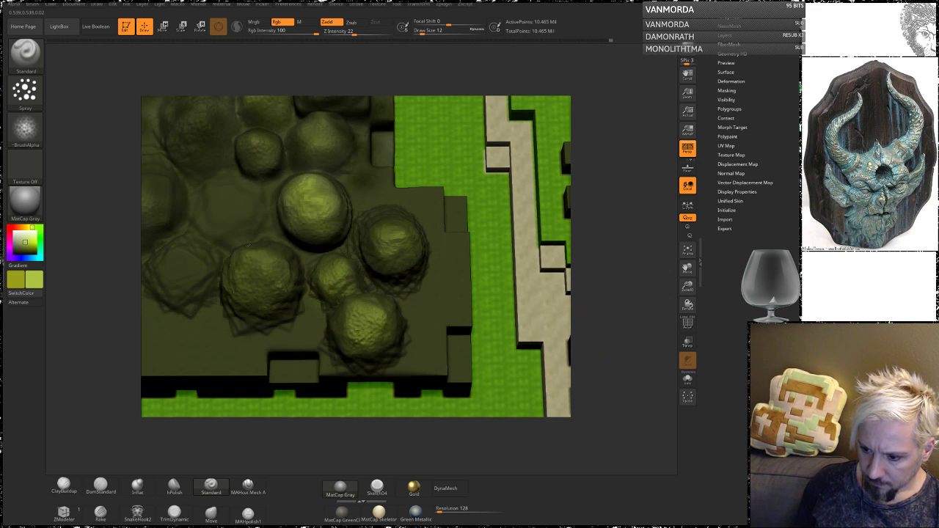
{"action": "left_click_drag", "start_coordinate": [595, 301], "coordinate": [592, 231]}
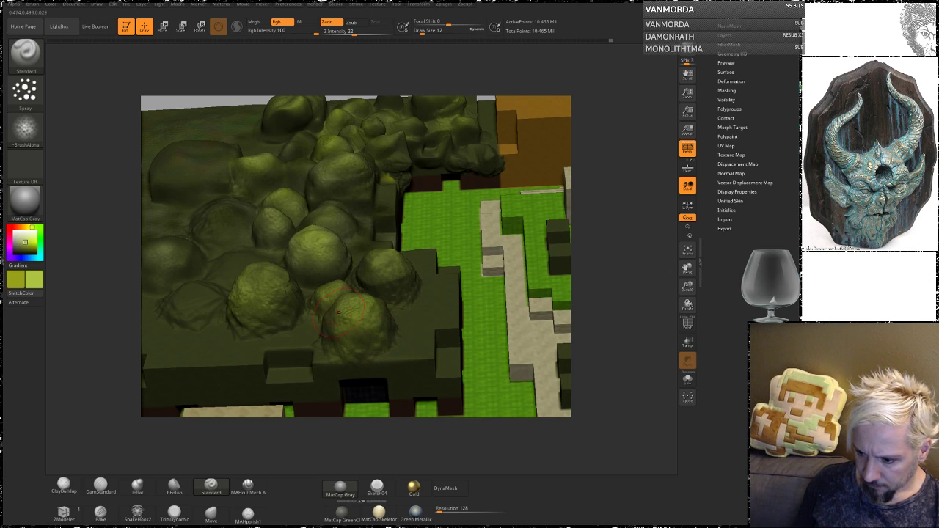
{"action": "key", "text": "shift"}
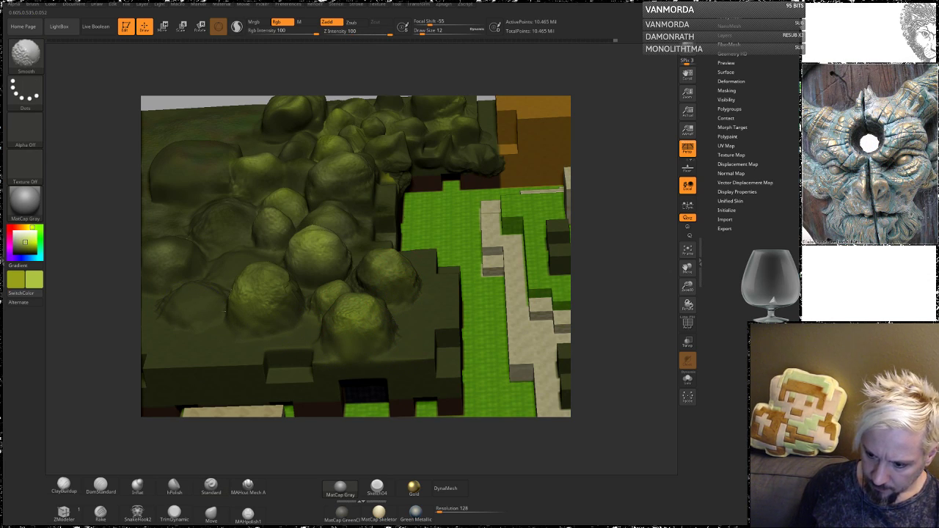
Spray bumpy texture over the blocky forest wall around the dark cave entrance, using dark olive beside the opening.
{"action": "mouse_move", "coordinate": [606, 310]}
{"action": "left_mouse_down"}
{"action": "mouse_move", "coordinate": [594, 256]}
{"action": "mouse_move", "coordinate": [611, 302]}
{"action": "left_mouse_up"}
{"action": "key", "text": "space"}
{"action": "left_click_drag", "start_coordinate": [389, 301], "coordinate": [463, 301]}
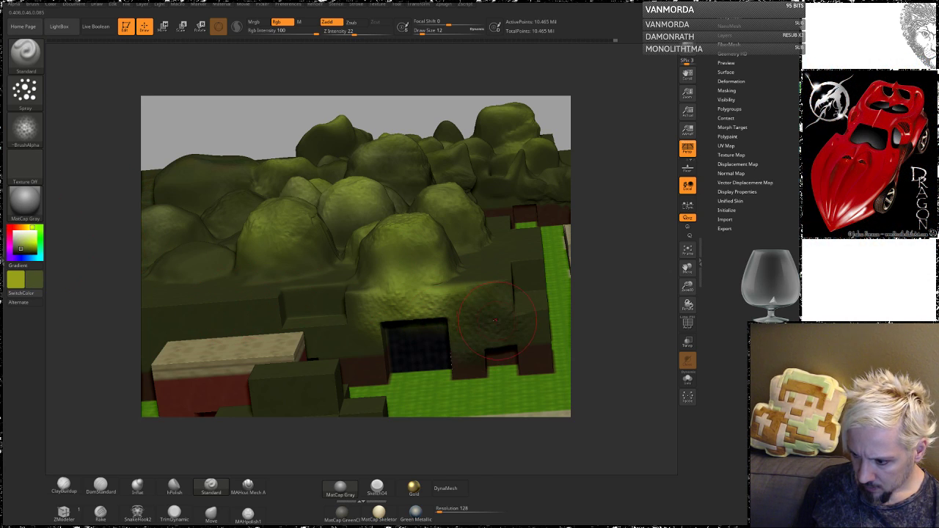
{"action": "mouse_move", "coordinate": [620, 317]}
{"action": "left_mouse_down"}
{"action": "mouse_move", "coordinate": [591, 279]}
{"action": "mouse_move", "coordinate": [542, 290]}
{"action": "left_mouse_up"}
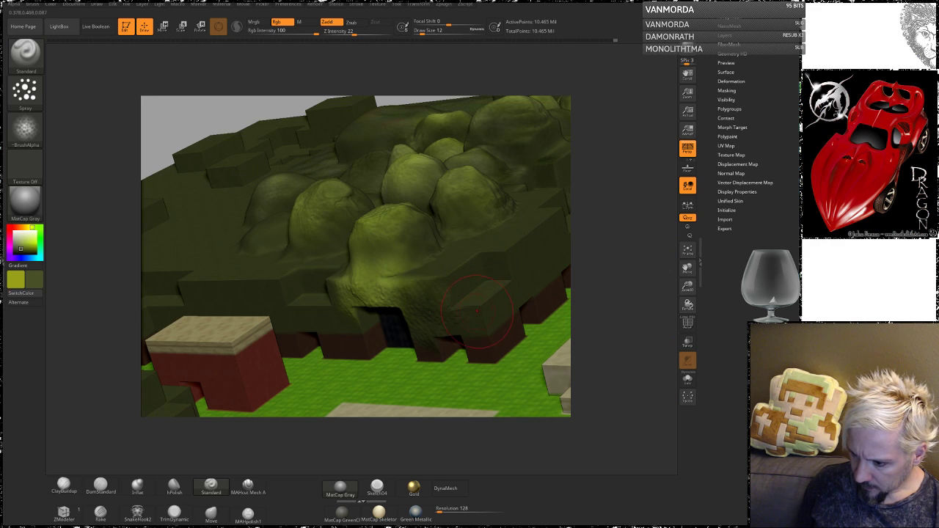
Spray dark olive texture along the forest ledge between the cave corner and the grass, then smooth its blocky edges.
{"action": "left_click_drag", "start_coordinate": [643, 238], "coordinate": [583, 256]}
{"action": "left_click_drag", "start_coordinate": [639, 210], "coordinate": [547, 236]}
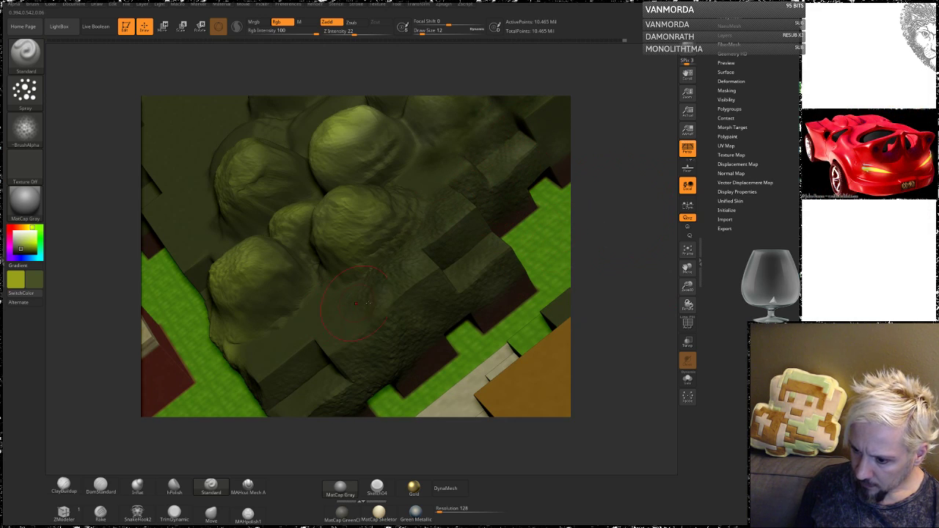
{"action": "key", "text": "shift"}
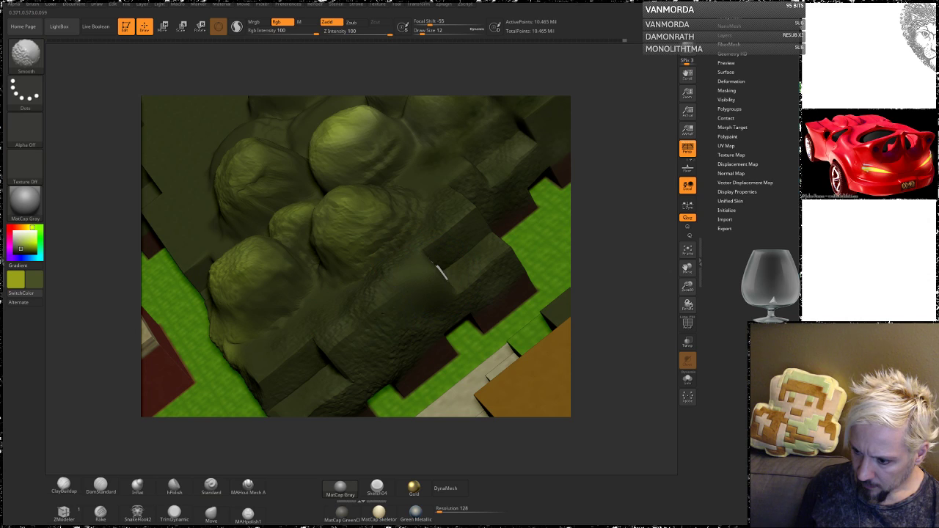
{"action": "mouse_move", "coordinate": [450, 257]}
{"action": "left_mouse_down", "text": "shift"}
{"action": "mouse_move", "coordinate": [490, 234]}
{"action": "mouse_move", "coordinate": [498, 253]}
{"action": "mouse_move", "coordinate": [443, 258]}
{"action": "mouse_move", "coordinate": [356, 334]}
{"action": "mouse_move", "coordinate": [338, 318]}
{"action": "left_mouse_up", "text": "shift"}
Continue the dark olive texture along the stepped forest edge beside the grass toward the orange mountain, rounding off the blocks.
{"action": "left_click_drag", "start_coordinate": [635, 223], "coordinate": [565, 302], "text": "alt"}
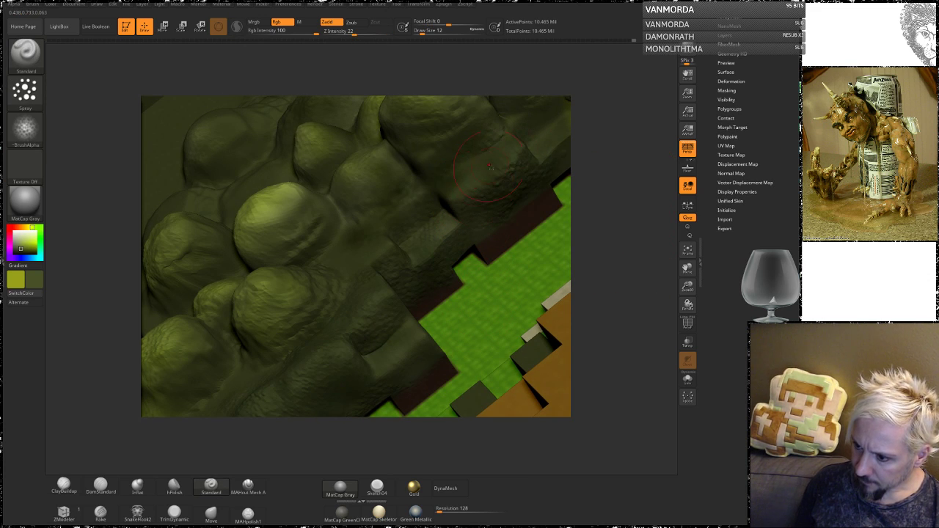
{"action": "left_click_drag", "start_coordinate": [616, 195], "coordinate": [441, 192]}
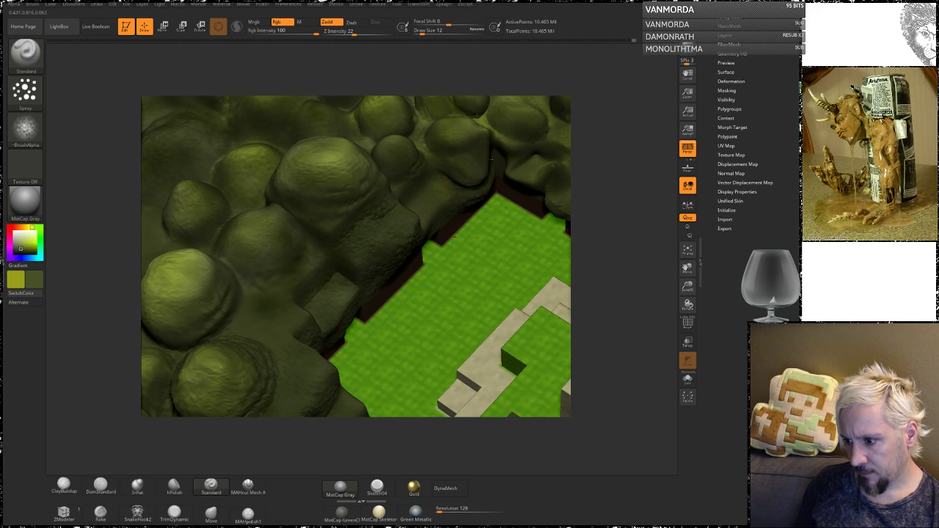
{"action": "mouse_move", "coordinate": [583, 209]}
{"action": "left_mouse_down"}
{"action": "mouse_move", "coordinate": [611, 242]}
{"action": "mouse_move", "coordinate": [513, 228]}
{"action": "left_mouse_up"}
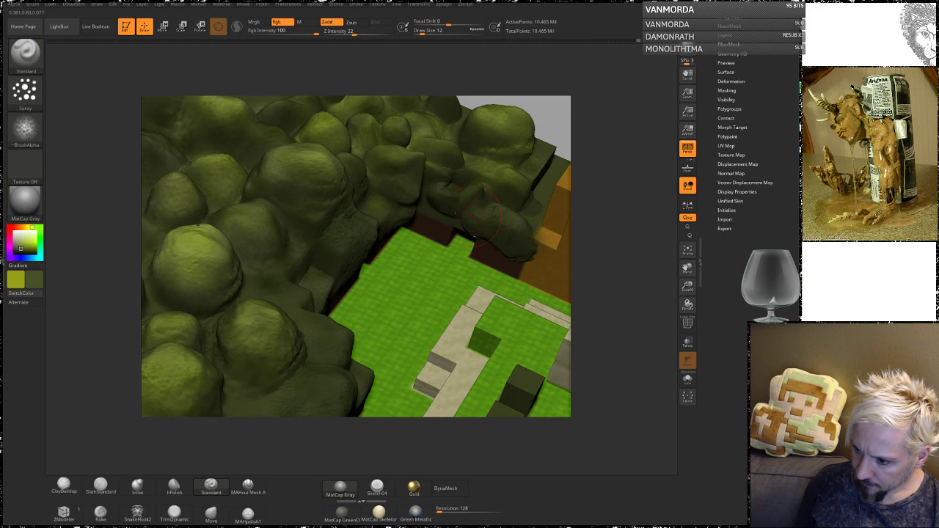
{"action": "left_click_drag", "start_coordinate": [600, 243], "coordinate": [614, 166], "text": "alt"}
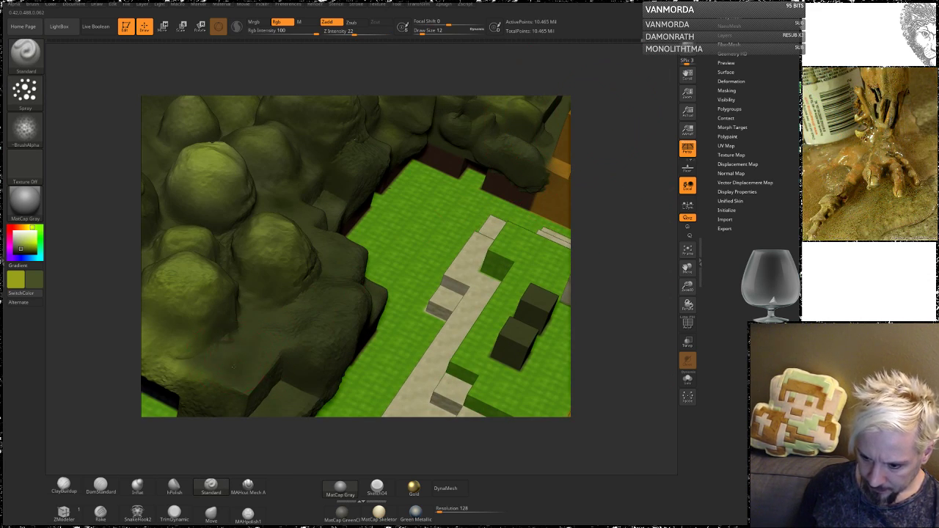
Texture and soften the dark corner ledge between the front treetop and the cave entrance.
{"action": "left_click_drag", "start_coordinate": [212, 345], "coordinate": [254, 355]}
{"action": "left_click_drag", "start_coordinate": [109, 302], "coordinate": [179, 247], "text": "alt"}
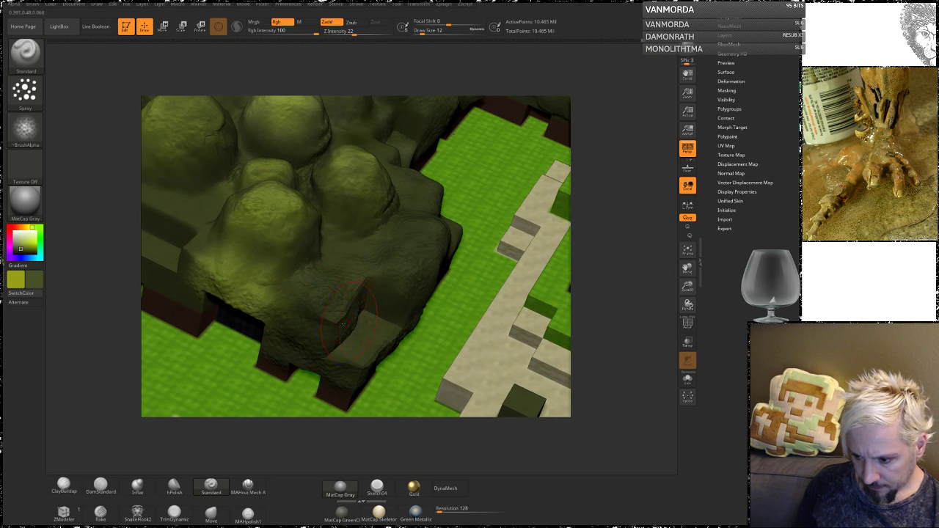
{"action": "key", "text": "shift"}
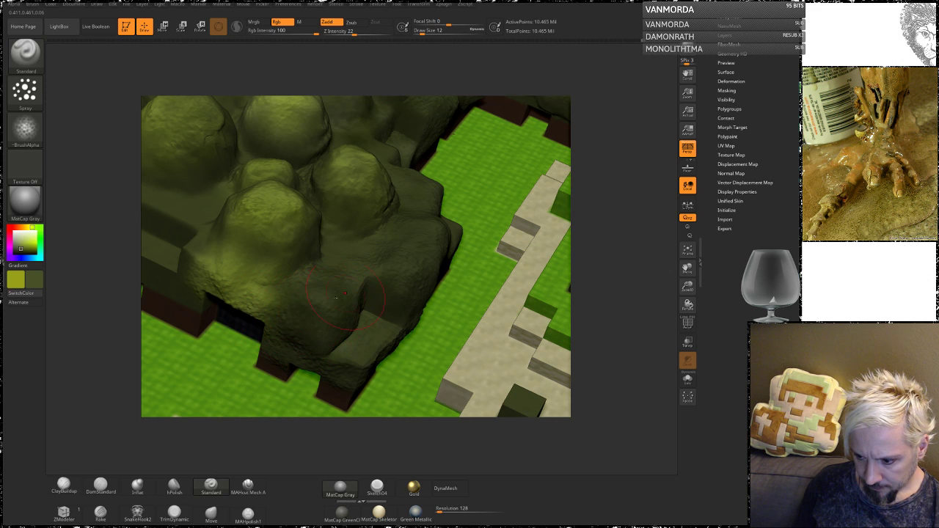
Switch to the yellow-green colour and spray highlights over the bumps along the forest ledge beside the grass.
{"action": "left_click_drag", "start_coordinate": [601, 244], "coordinate": [603, 311]}
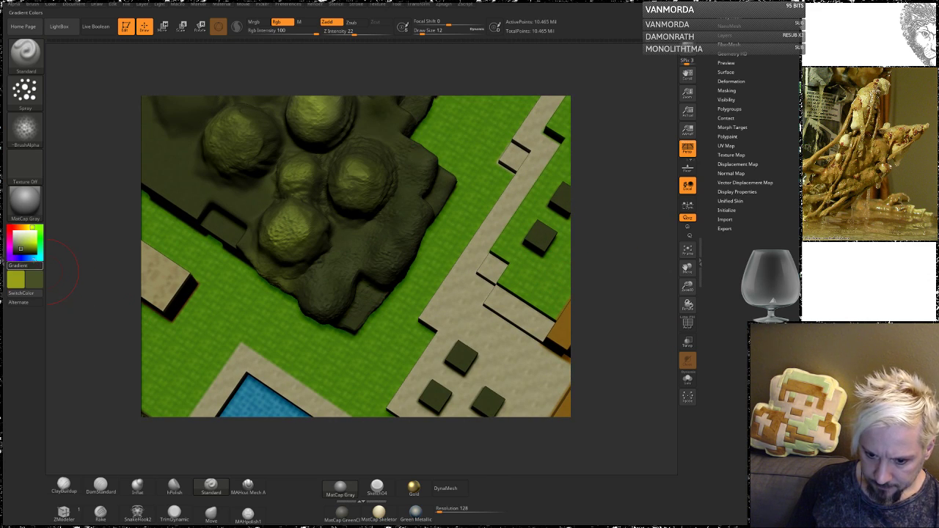
{"action": "left_click", "coordinate": [22, 292]}
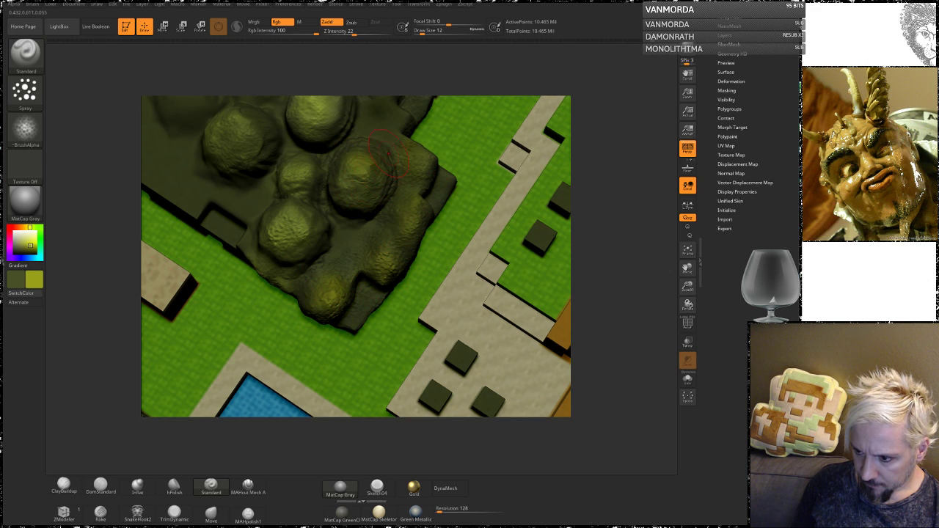
{"action": "left_click_drag", "start_coordinate": [616, 193], "coordinate": [559, 308], "text": "alt"}
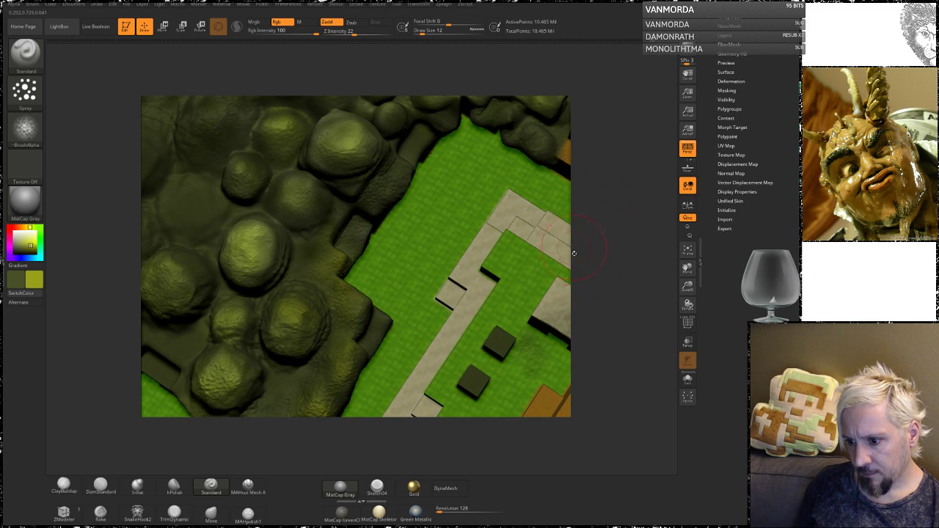
Compare the whole terrain with the Light World reference map in the browser, and return to ZBrush.
{"action": "left_click_drag", "start_coordinate": [604, 232], "coordinate": [530, 166]}
{"action": "right_click_drag", "start_coordinate": [529, 167], "coordinate": [534, 256]}
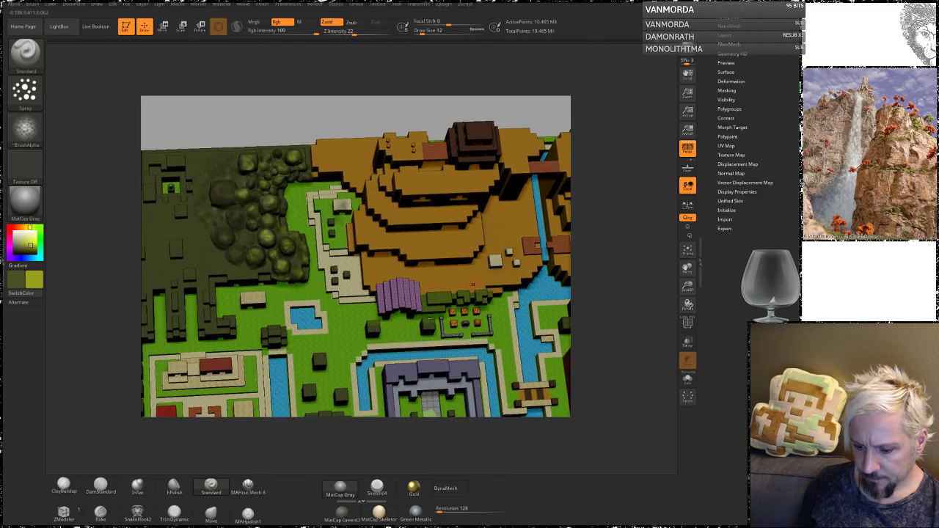
{"action": "mouse_move", "coordinate": [66, 526]}
{"action": "left_click", "coordinate": [40, 500]}
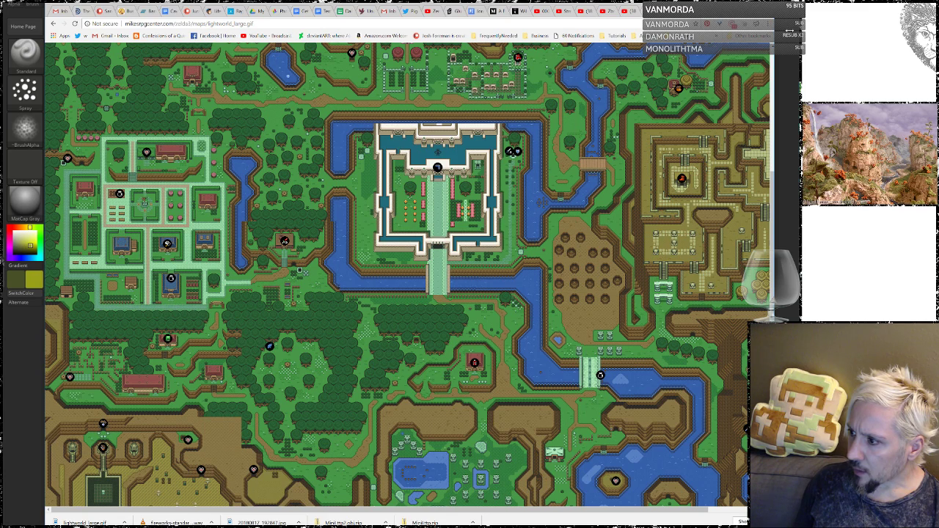
{"action": "key", "text": "alt+Tab"}
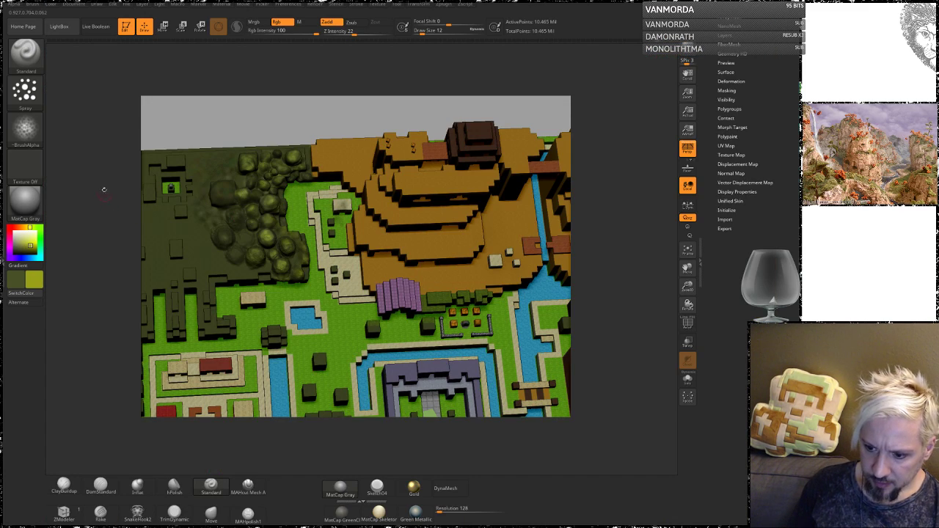
Stamp yellow-green ring detail onto the dark inner treetops using Alpha 05 and the DragRect stroke.
{"action": "left_click_drag", "start_coordinate": [93, 193], "coordinate": [93, 238], "text": "alt"}
{"action": "left_click_drag", "start_coordinate": [82, 158], "coordinate": [88, 176]}
{"action": "left_click_drag", "start_coordinate": [52, 113], "coordinate": [95, 162], "text": "alt"}
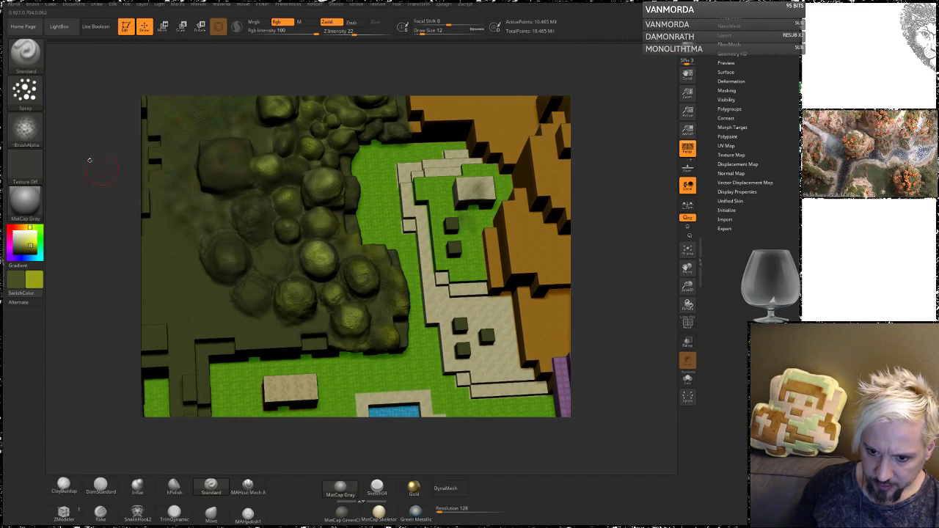
{"action": "left_click", "coordinate": [24, 129]}
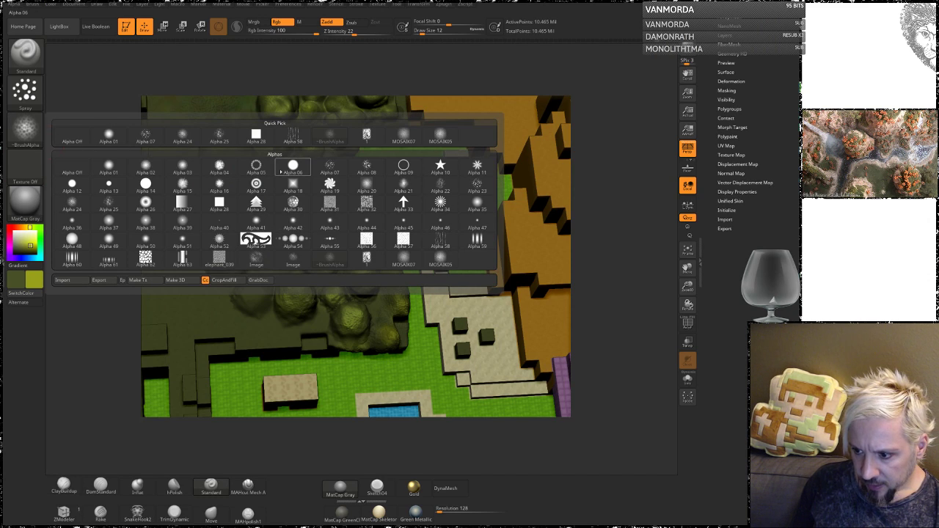
{"action": "left_click", "coordinate": [256, 166]}
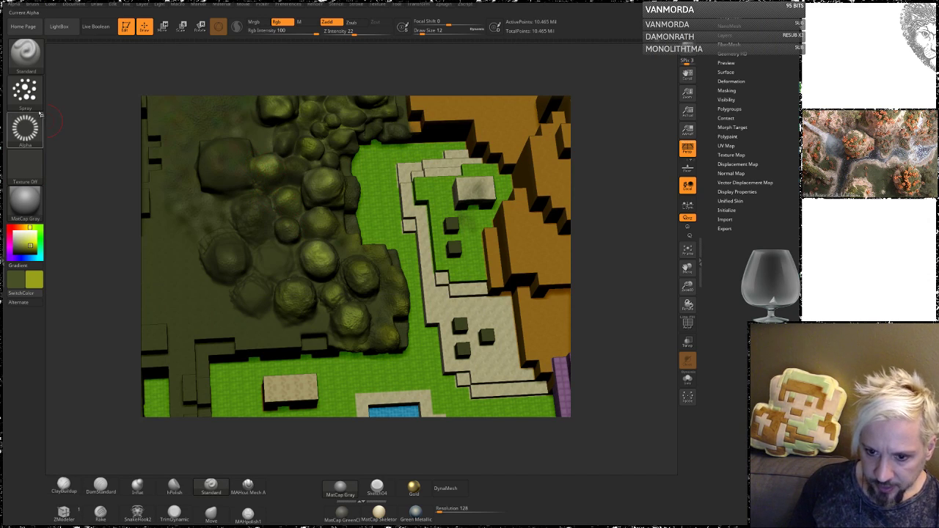
{"action": "left_click", "coordinate": [24, 91]}
{"action": "left_click", "coordinate": [108, 99]}
{"action": "left_click_drag", "start_coordinate": [80, 260], "coordinate": [123, 279]}
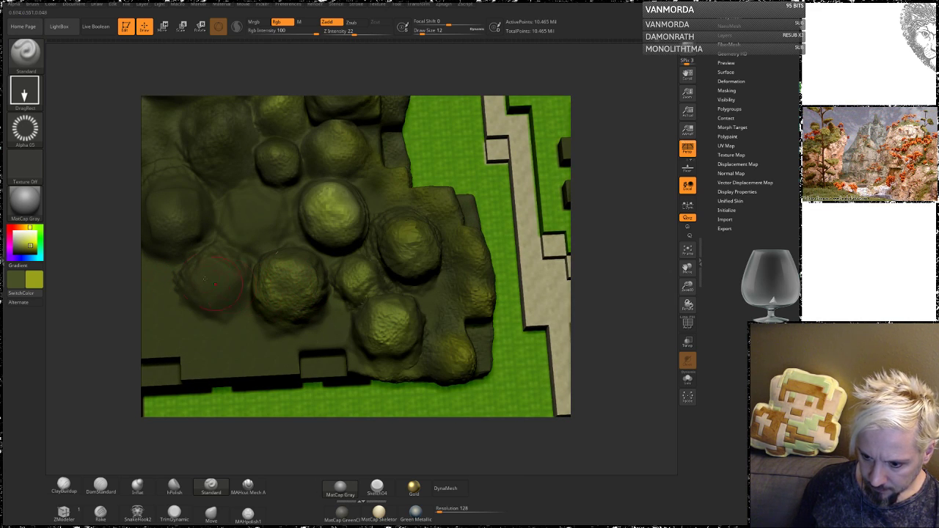
{"action": "mouse_move", "coordinate": [48, 169]}
{"action": "left_mouse_down", "text": "alt"}
{"action": "mouse_move", "coordinate": [118, 204]}
{"action": "mouse_move", "coordinate": [109, 196]}
{"action": "left_mouse_up", "text": "alt"}
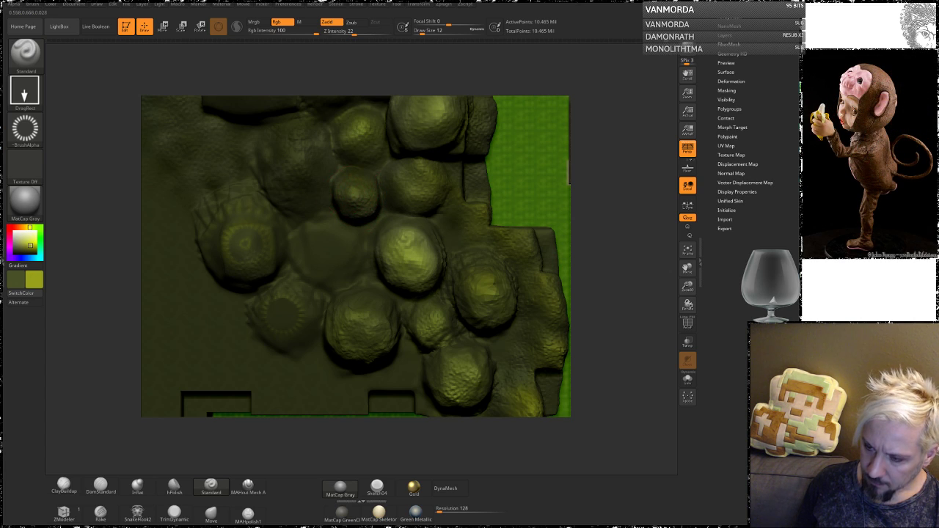
Stamp Alpha 09 rings onto the low mound between the treetops and, in dark olive, onto the bright treetop beside it.
{"action": "left_click", "coordinate": [28, 132]}
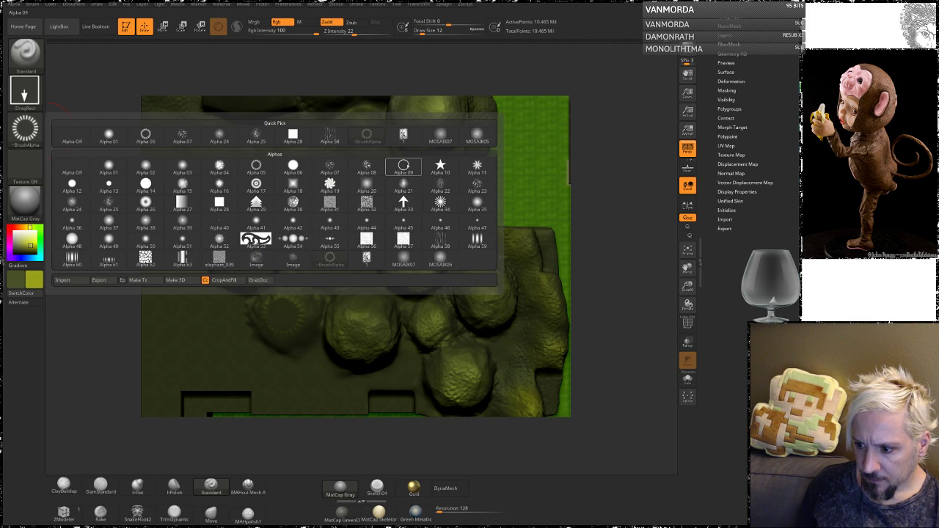
{"action": "left_click", "coordinate": [404, 165]}
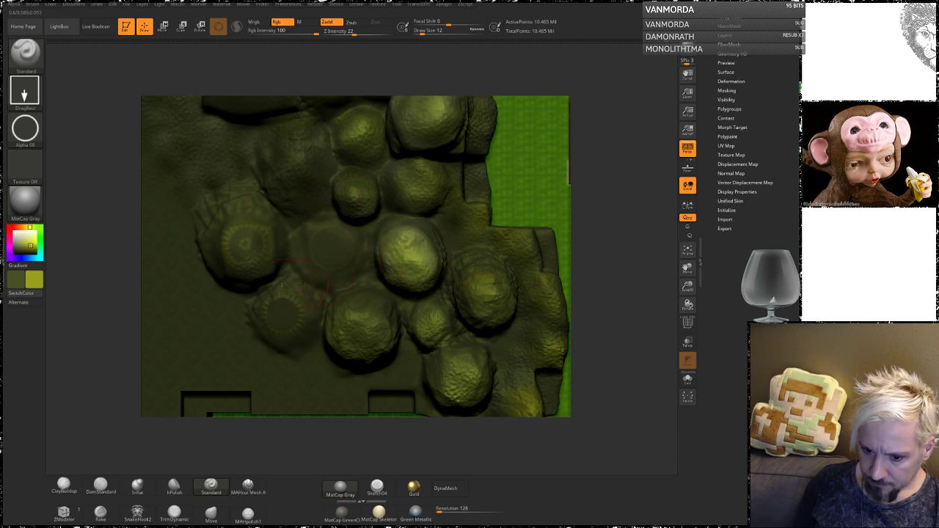
{"action": "key", "text": "v"}
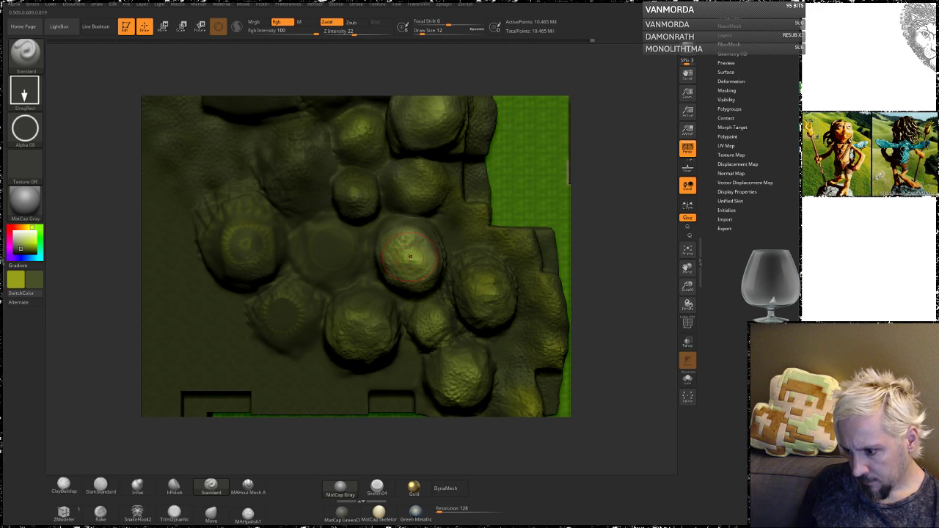
{"action": "left_click_drag", "start_coordinate": [629, 251], "coordinate": [619, 232]}
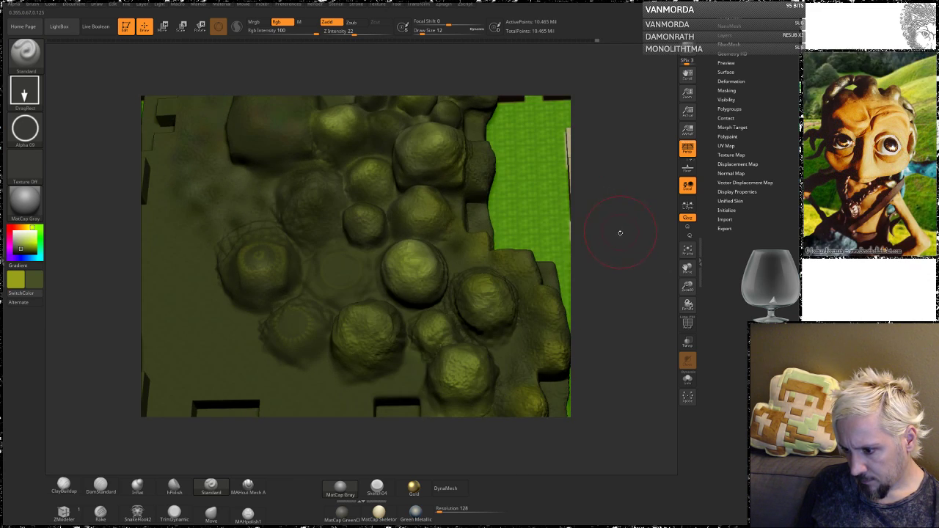
Stamp soft dark olive Alpha 26 rings onto the large treetop by the grass, the front treetop and the blocky rear mound.
{"action": "left_click", "coordinate": [25, 128]}
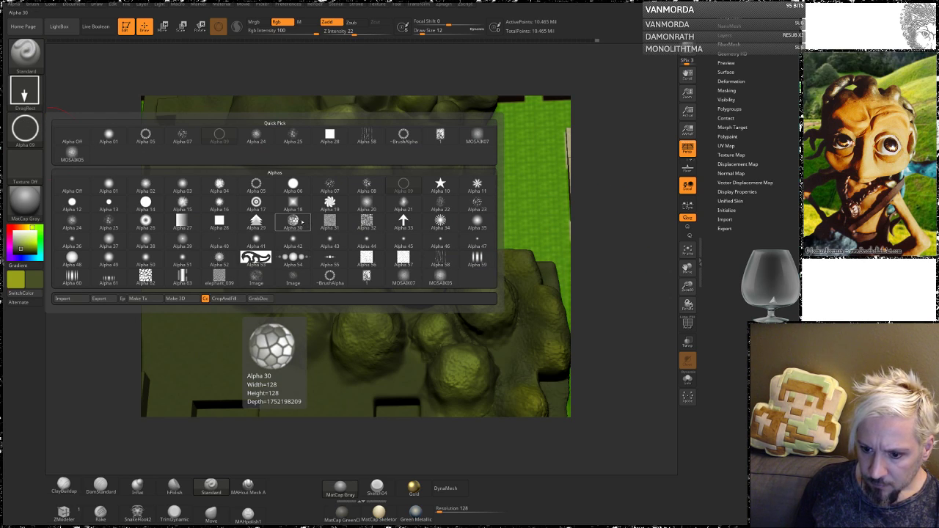
{"action": "left_click", "coordinate": [146, 219]}
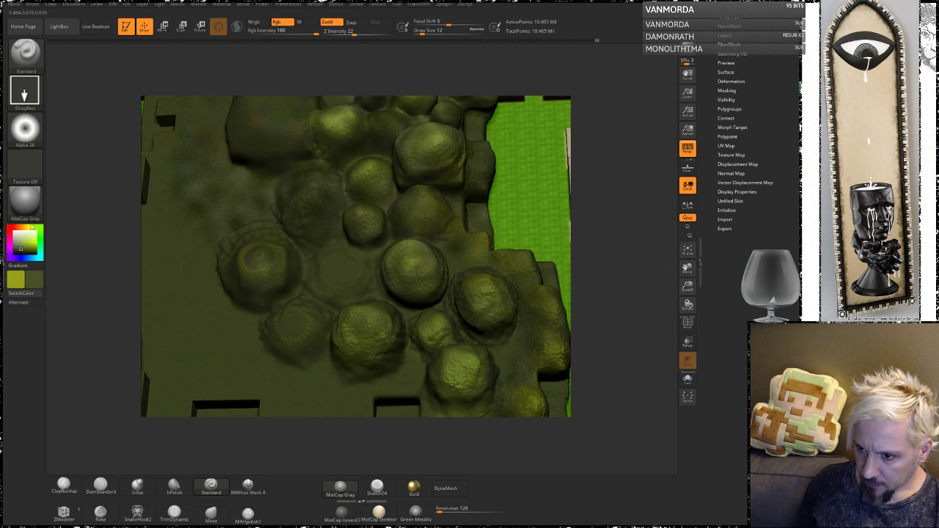
{"action": "mouse_move", "coordinate": [597, 145]}
{"action": "left_mouse_down"}
{"action": "mouse_move", "coordinate": [581, 170]}
{"action": "mouse_move", "coordinate": [584, 195]}
{"action": "left_mouse_up"}
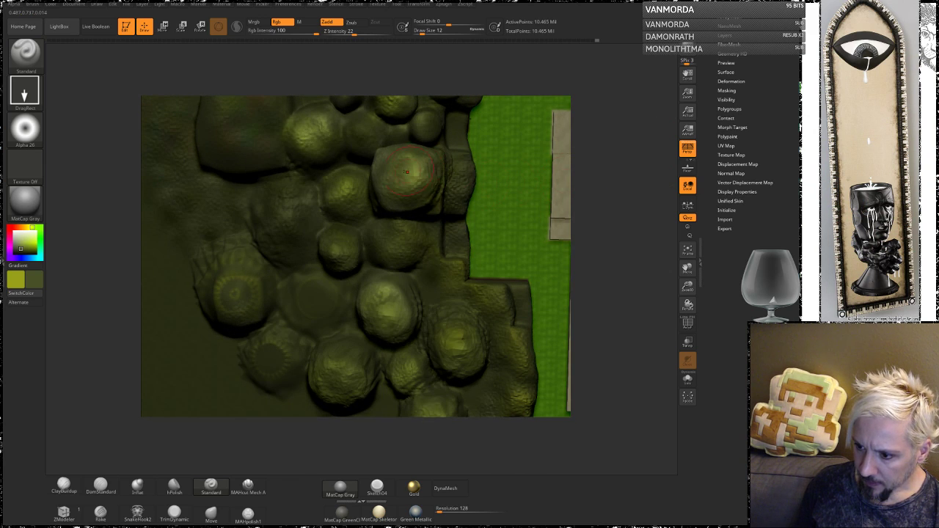
{"action": "left_click_drag", "start_coordinate": [409, 178], "coordinate": [422, 223]}
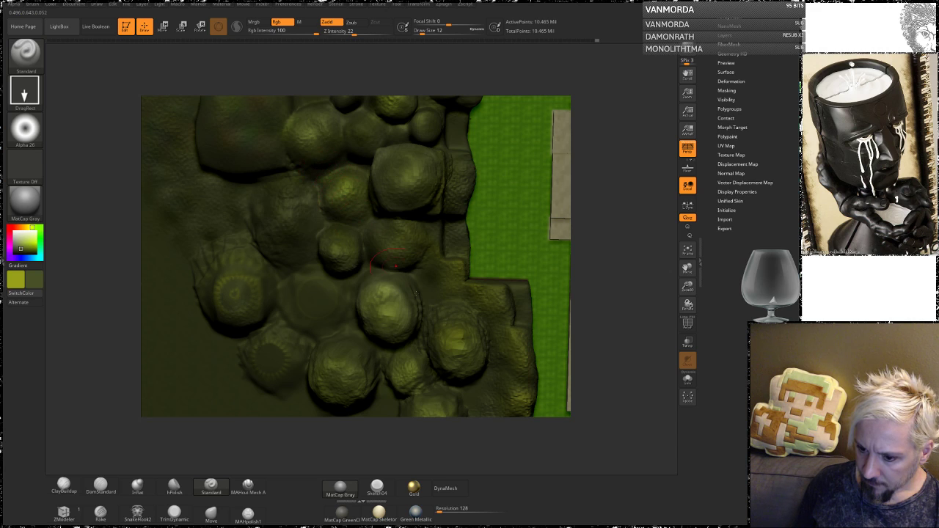
{"action": "mouse_move", "coordinate": [624, 298]}
{"action": "left_mouse_down", "text": "alt"}
{"action": "mouse_move", "coordinate": [612, 226]}
{"action": "mouse_move", "coordinate": [604, 249]}
{"action": "left_mouse_up", "text": "alt"}
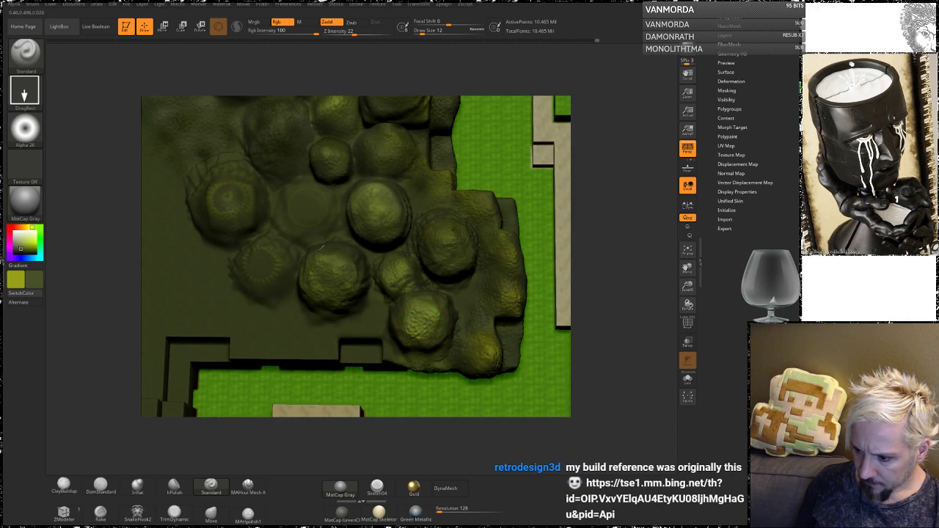
{"action": "left_click_drag", "start_coordinate": [424, 325], "coordinate": [432, 355]}
{"action": "left_click_drag", "start_coordinate": [603, 176], "coordinate": [567, 386], "text": "alt"}
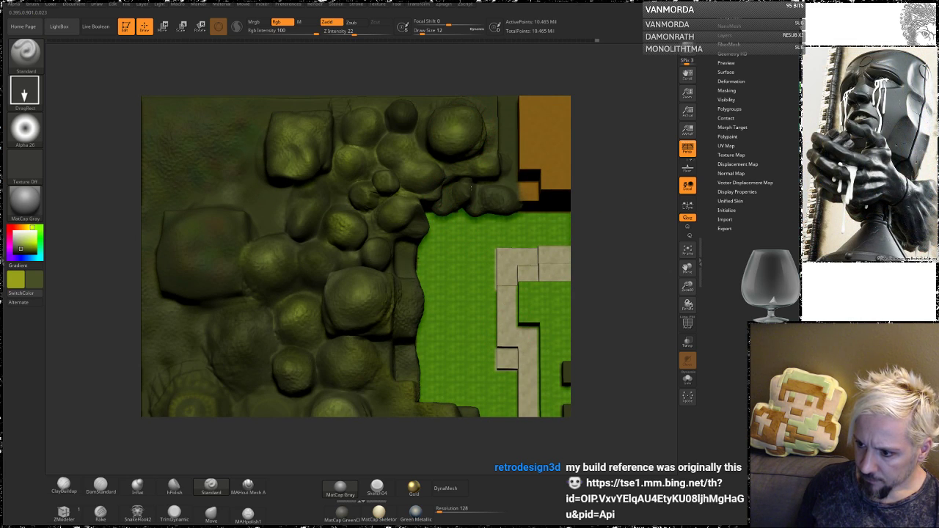
{"action": "left_click_drag", "start_coordinate": [295, 153], "coordinate": [300, 178]}
Smooth the corners of the standalone tree block beside the small pond from several sides.
{"action": "mouse_move", "coordinate": [601, 304]}
{"action": "left_mouse_down"}
{"action": "mouse_move", "coordinate": [587, 217]}
{"action": "mouse_move", "coordinate": [607, 218]}
{"action": "mouse_move", "coordinate": [619, 298]}
{"action": "mouse_move", "coordinate": [602, 184]}
{"action": "mouse_move", "coordinate": [589, 237]}
{"action": "mouse_move", "coordinate": [596, 276]}
{"action": "left_mouse_up"}
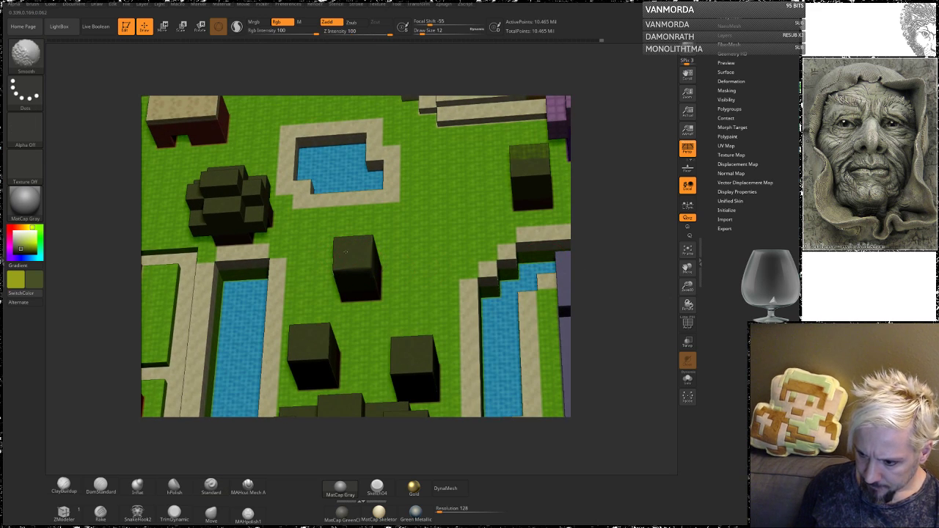
{"action": "left_click_drag", "start_coordinate": [598, 200], "coordinate": [347, 245]}
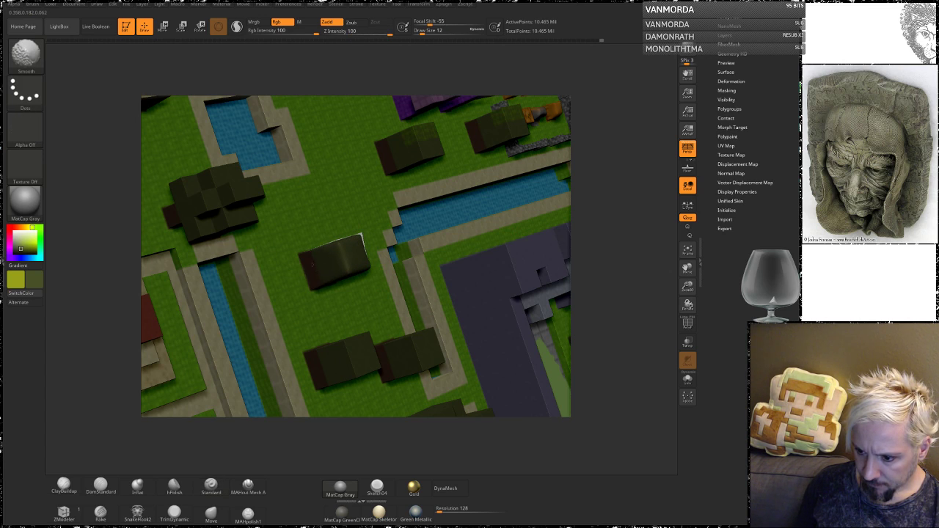
{"action": "left_click_drag", "start_coordinate": [597, 286], "coordinate": [532, 207]}
{"action": "left_click_drag", "start_coordinate": [377, 283], "coordinate": [375, 294], "text": "shift"}
{"action": "mouse_move", "coordinate": [609, 242]}
{"action": "left_mouse_down"}
{"action": "mouse_move", "coordinate": [477, 282]}
{"action": "mouse_move", "coordinate": [453, 280]}
{"action": "left_mouse_up"}
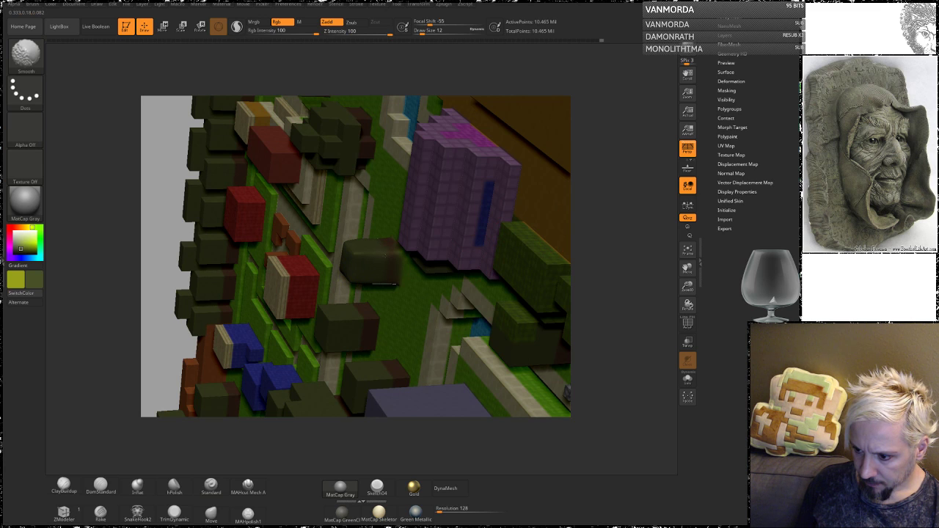
{"action": "mouse_move", "coordinate": [81, 425]}
{"action": "left_mouse_down"}
{"action": "mouse_move", "coordinate": [192, 396]}
{"action": "mouse_move", "coordinate": [169, 396]}
{"action": "left_mouse_up"}
Build up clay on the sides of the softened tree block by the pond with the ClayBuildup brush.
{"action": "left_click", "coordinate": [64, 485]}
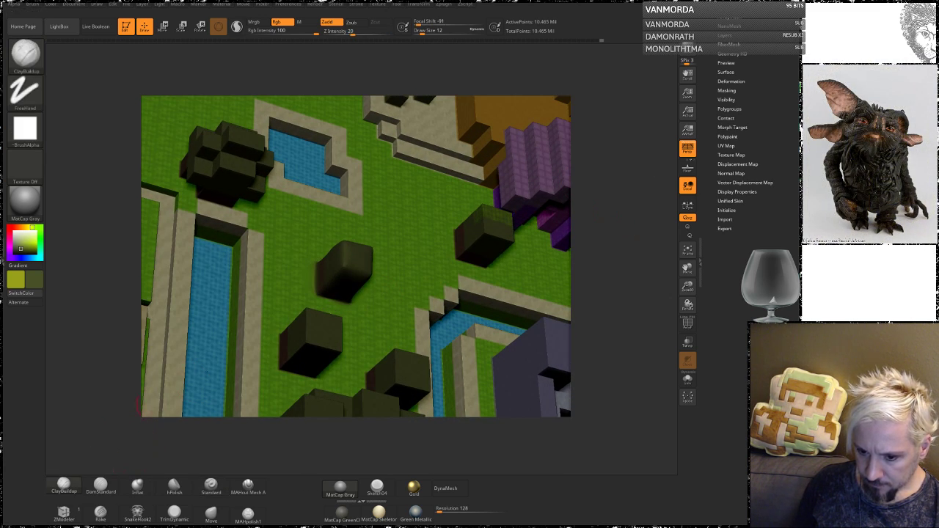
{"action": "left_click_drag", "start_coordinate": [334, 282], "coordinate": [365, 281]}
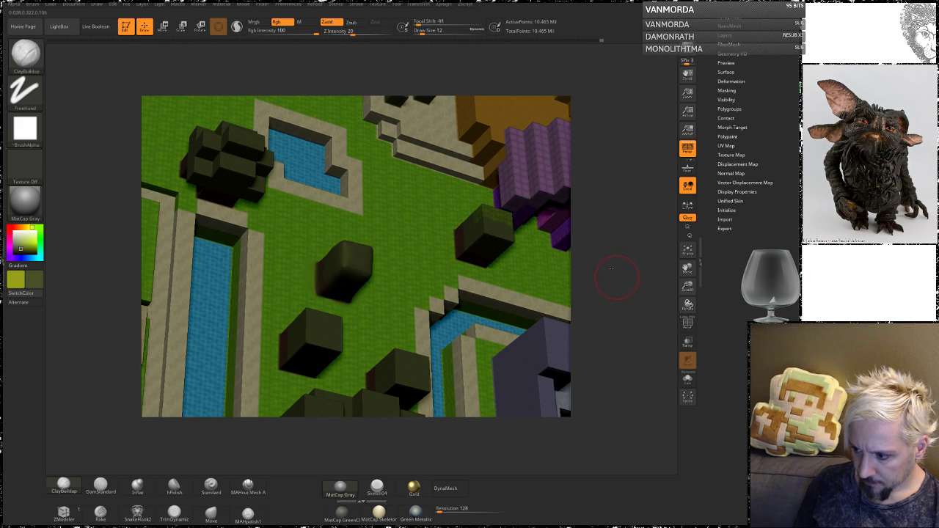
{"action": "left_click_drag", "start_coordinate": [616, 277], "coordinate": [466, 262]}
{"action": "mouse_move", "coordinate": [335, 275]}
{"action": "left_mouse_down"}
{"action": "mouse_move", "coordinate": [362, 283]}
{"action": "mouse_move", "coordinate": [335, 294]}
{"action": "left_mouse_up"}
{"action": "left_click_drag", "start_coordinate": [617, 272], "coordinate": [443, 265]}
{"action": "mouse_move", "coordinate": [335, 248]}
{"action": "left_mouse_down"}
{"action": "mouse_move", "coordinate": [338, 272]}
{"action": "mouse_move", "coordinate": [318, 269]}
{"action": "mouse_move", "coordinate": [317, 279]}
{"action": "mouse_move", "coordinate": [331, 282]}
{"action": "left_mouse_up"}
{"action": "right_click_drag", "start_coordinate": [612, 187], "coordinate": [608, 256]}
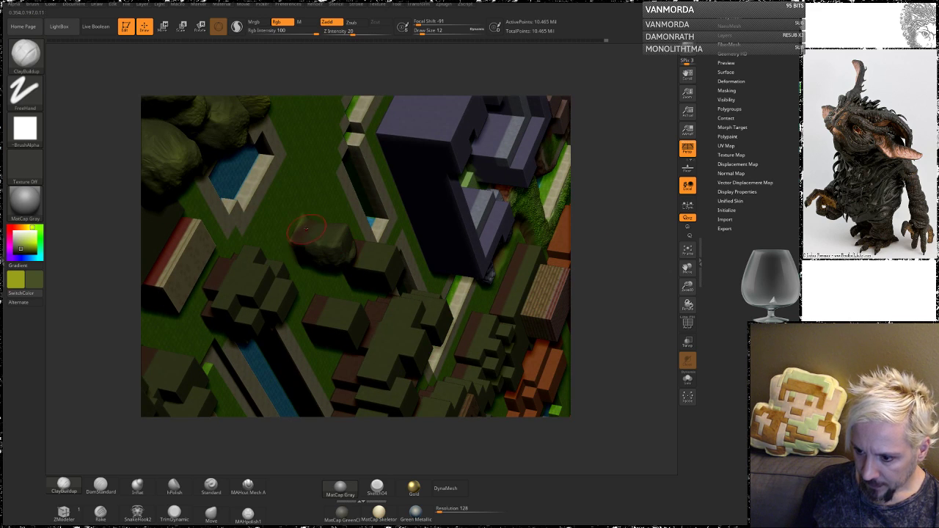
Add more clay around the remaining sides of the standalone tree to form a round canopy above its trunk.
{"action": "left_click_drag", "start_coordinate": [337, 231], "coordinate": [345, 250]}
{"action": "mouse_move", "coordinate": [607, 210]}
{"action": "left_mouse_down"}
{"action": "mouse_move", "coordinate": [477, 226]}
{"action": "mouse_move", "coordinate": [497, 248]}
{"action": "left_mouse_up"}
{"action": "mouse_move", "coordinate": [340, 214]}
{"action": "left_mouse_down"}
{"action": "mouse_move", "coordinate": [363, 213]}
{"action": "mouse_move", "coordinate": [365, 229]}
{"action": "left_mouse_up"}
{"action": "right_click_drag", "start_coordinate": [626, 256], "coordinate": [599, 192]}
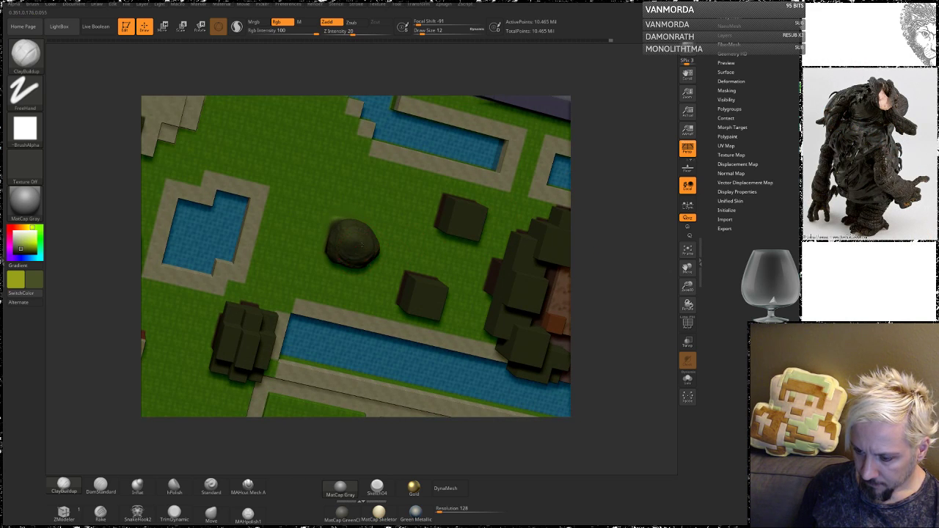
{"action": "left_click_drag", "start_coordinate": [588, 255], "coordinate": [591, 192]}
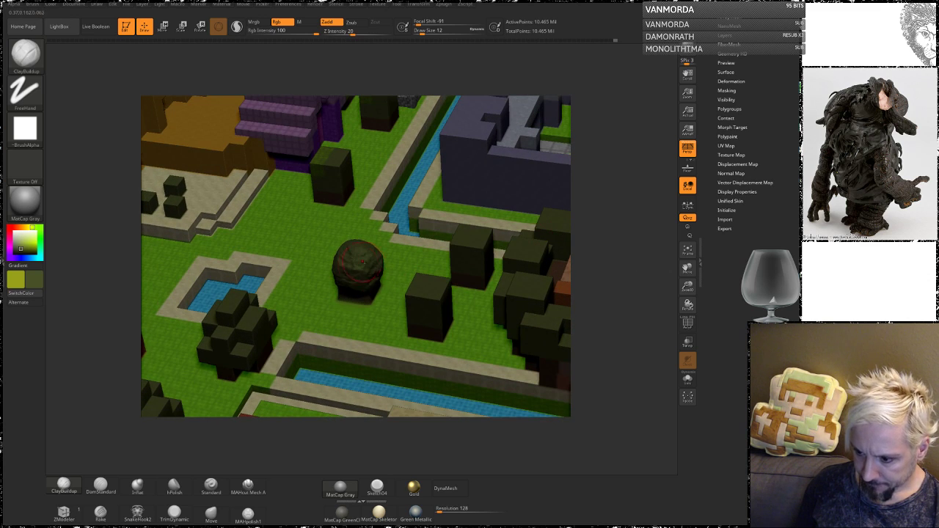
Smooth the clay strokes on the standalone tree's canopy from the top and the sides.
{"action": "left_click_drag", "start_coordinate": [630, 217], "coordinate": [608, 235]}
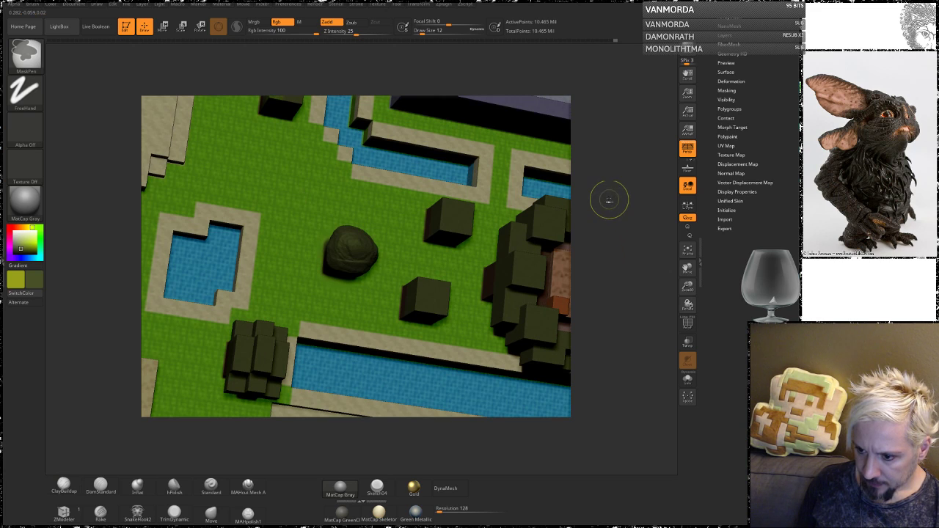
{"action": "key", "text": "ctrl"}
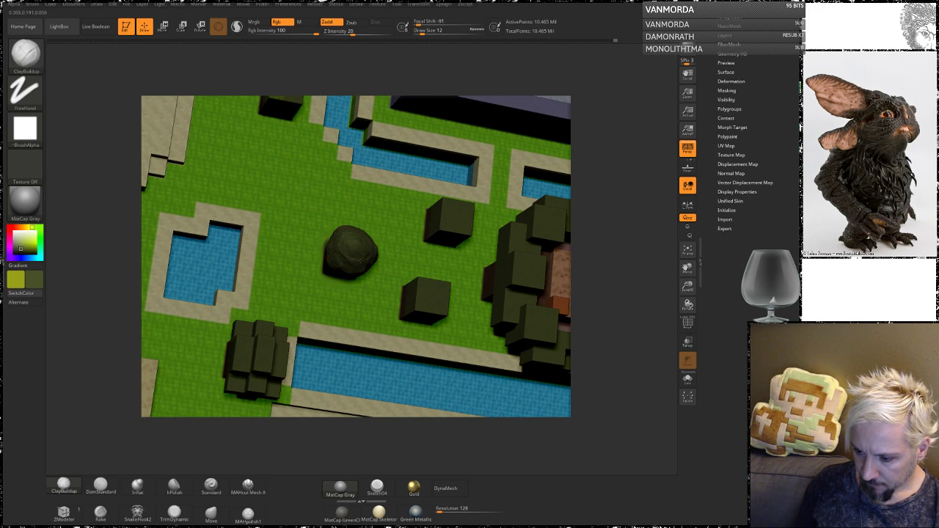
{"action": "mouse_move", "coordinate": [609, 287]}
{"action": "left_mouse_down"}
{"action": "mouse_move", "coordinate": [615, 294]}
{"action": "mouse_move", "coordinate": [563, 295]}
{"action": "mouse_move", "coordinate": [618, 291]}
{"action": "mouse_move", "coordinate": [627, 311]}
{"action": "mouse_move", "coordinate": [610, 303]}
{"action": "left_mouse_up"}
{"action": "key", "text": "shift"}
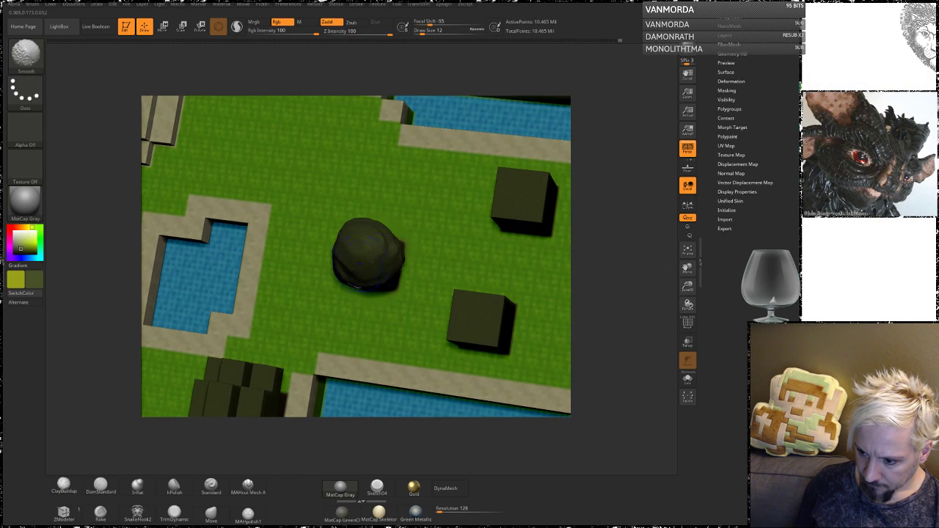
{"action": "left_click_drag", "start_coordinate": [609, 258], "coordinate": [355, 267]}
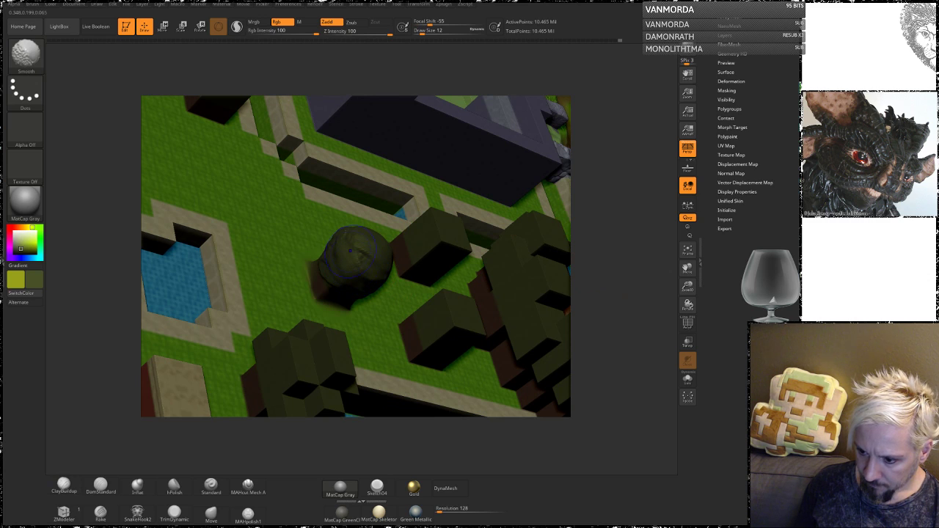
{"action": "left_click_drag", "start_coordinate": [597, 210], "coordinate": [594, 330]}
{"action": "key", "text": "shift"}
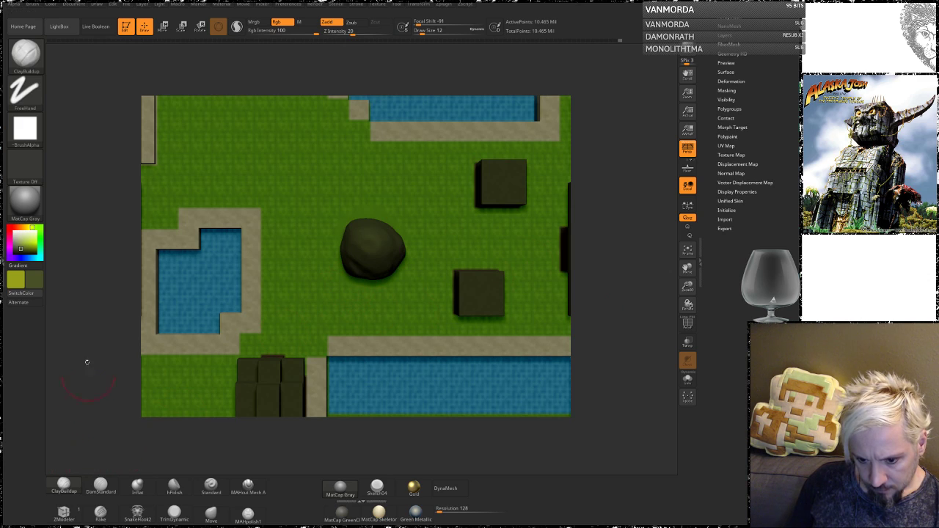
Switch to the yellow-green colour, try a clay stroke on top of the rounded tree, and undo the stroke.
{"action": "left_click", "coordinate": [33, 279]}
{"action": "mouse_move", "coordinate": [374, 257]}
{"action": "left_mouse_down"}
{"action": "mouse_move", "coordinate": [370, 246]}
{"action": "mouse_move", "coordinate": [382, 250]}
{"action": "left_mouse_up"}
{"action": "key", "text": "ctrl+z"}
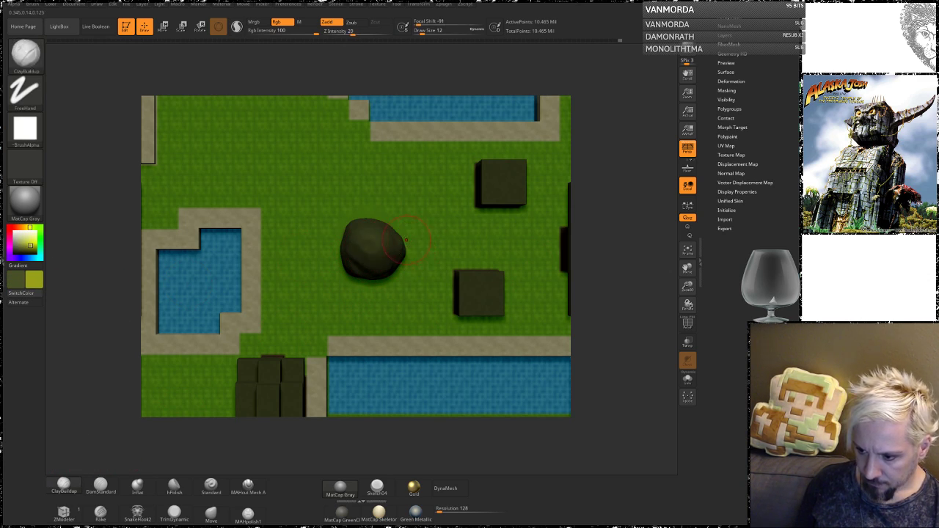
Stamp a yellow-green ring pattern on top of the standalone tree using ClayBuildup with the DragRect stroke and Alpha 17, and smooth it lightly.
{"action": "left_click", "coordinate": [26, 94]}
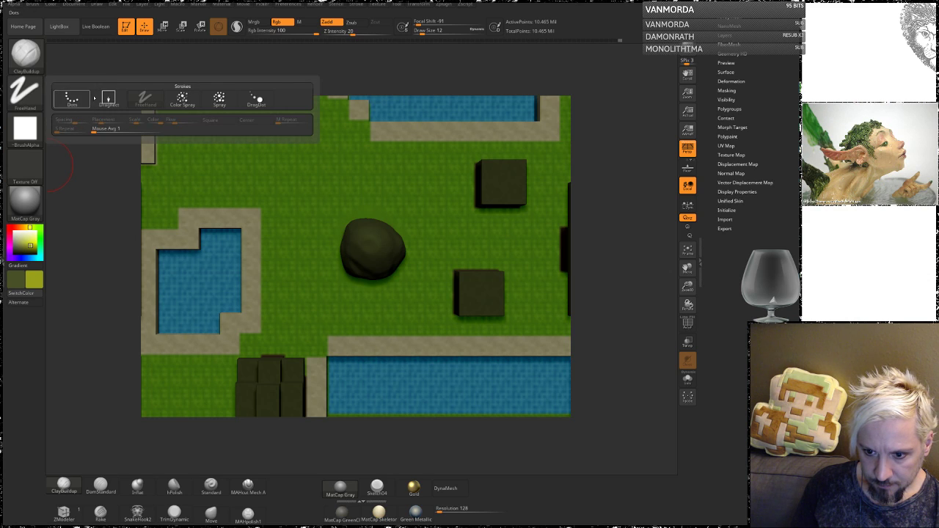
{"action": "left_click", "coordinate": [95, 99]}
{"action": "left_click", "coordinate": [26, 128]}
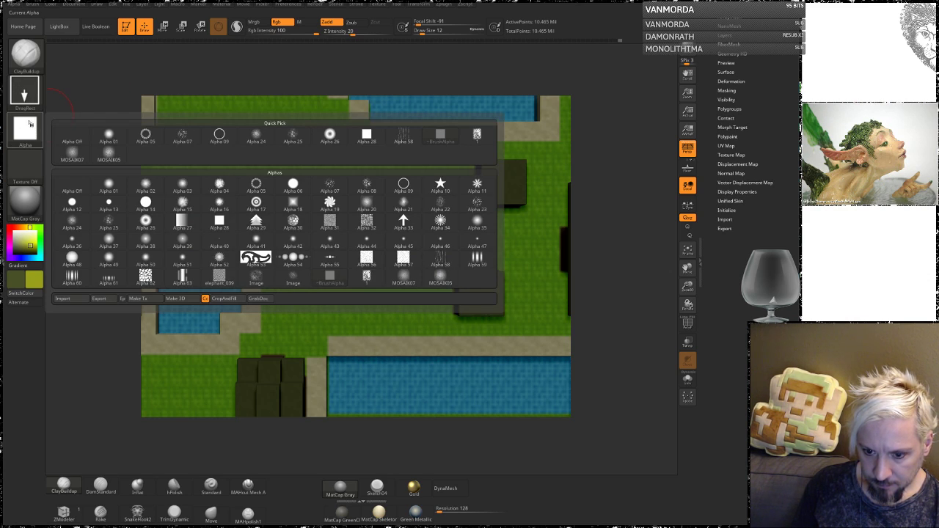
{"action": "left_click", "coordinate": [256, 183]}
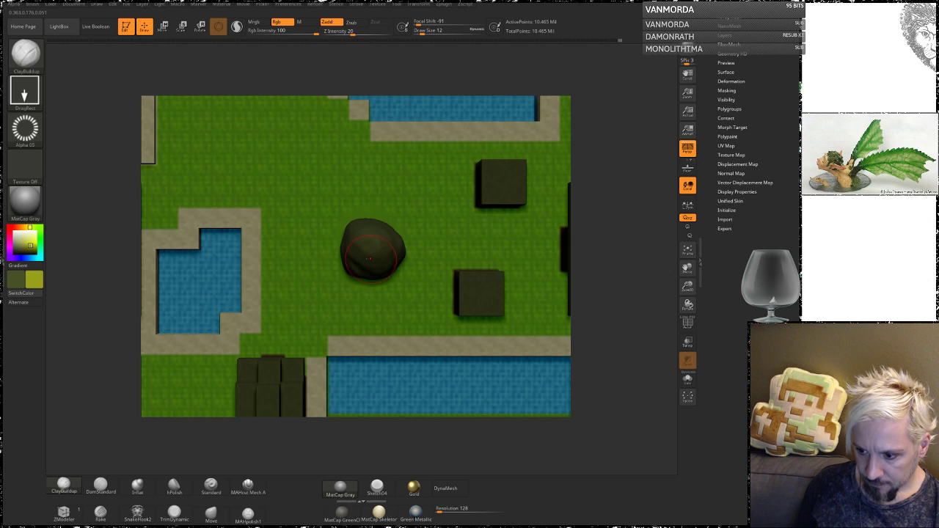
{"action": "left_click", "coordinate": [26, 128]}
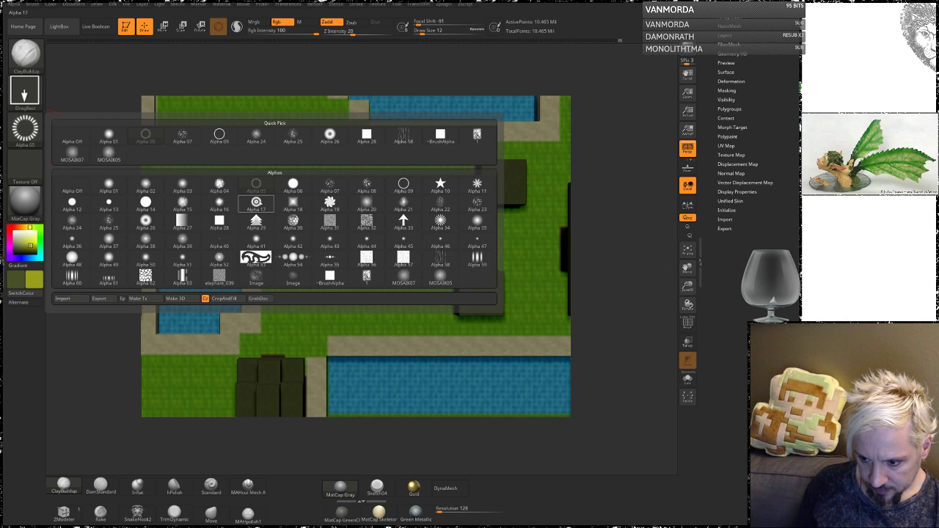
{"action": "left_click", "coordinate": [256, 203]}
{"action": "mouse_move", "coordinate": [374, 253]}
{"action": "left_mouse_down"}
{"action": "mouse_move", "coordinate": [404, 311]}
{"action": "mouse_move", "coordinate": [376, 256]}
{"action": "mouse_move", "coordinate": [402, 299]}
{"action": "mouse_move", "coordinate": [392, 279]}
{"action": "left_mouse_up"}
{"action": "left_click_drag", "start_coordinate": [625, 268], "coordinate": [579, 223]}
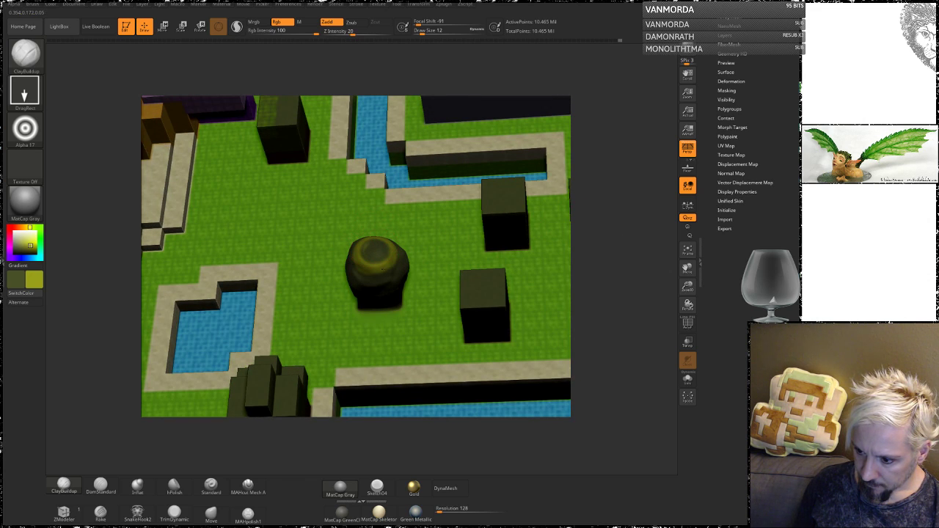
{"action": "left_click_drag", "start_coordinate": [384, 254], "coordinate": [379, 251], "text": "shift"}
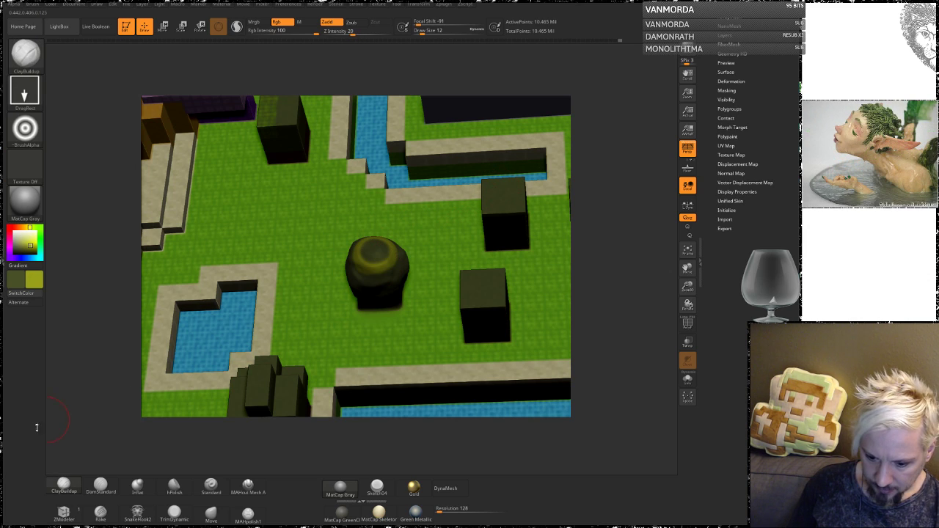
Stamp Alpha 17 rings on the standalone tree's top with the Standard brush and smooth them into a soft yellow-green highlight.
{"action": "left_click", "coordinate": [209, 486]}
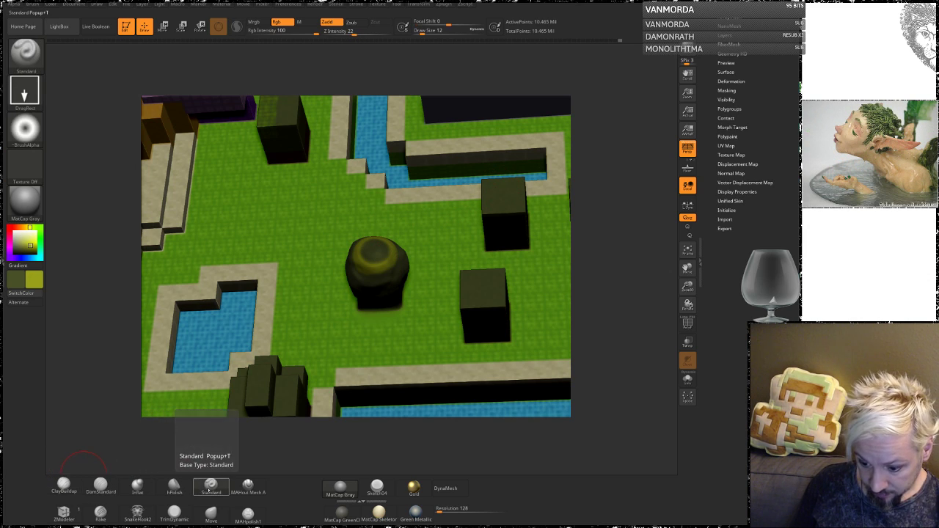
{"action": "left_click", "coordinate": [28, 128]}
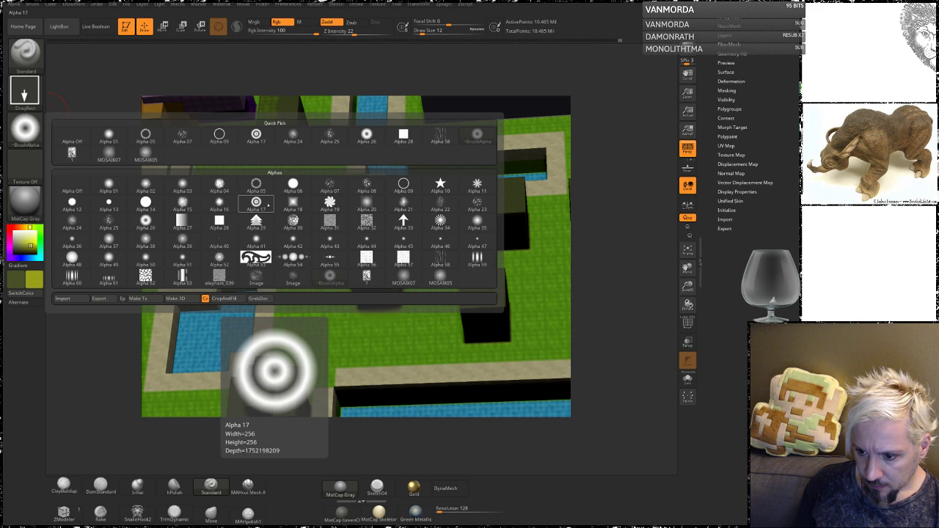
{"action": "left_click", "coordinate": [258, 202]}
{"action": "left_click_drag", "start_coordinate": [624, 239], "coordinate": [514, 268]}
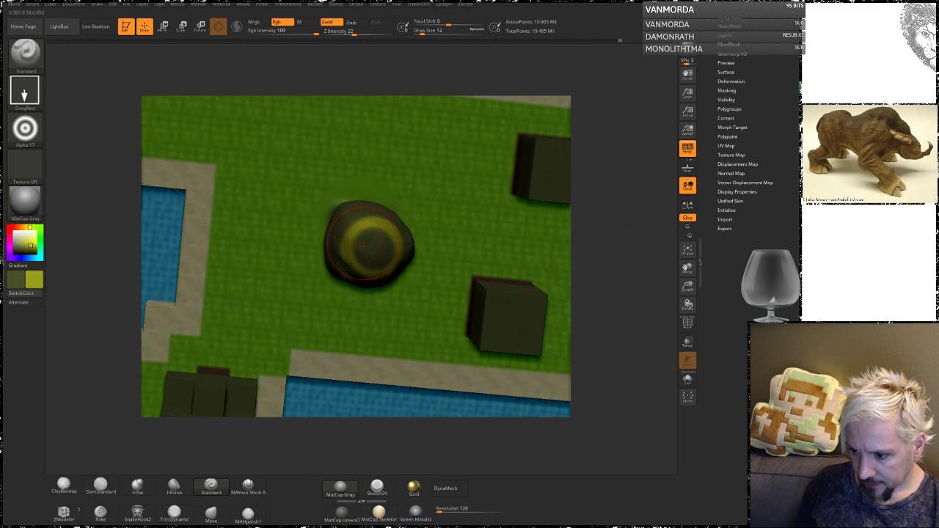
{"action": "left_click_drag", "start_coordinate": [384, 289], "coordinate": [383, 297]}
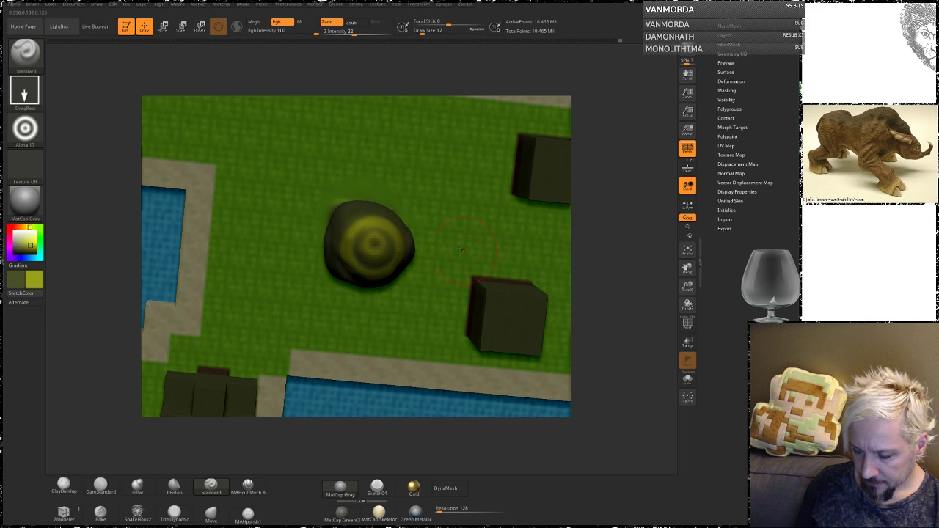
{"action": "left_click_drag", "start_coordinate": [370, 246], "coordinate": [382, 257], "text": "shift"}
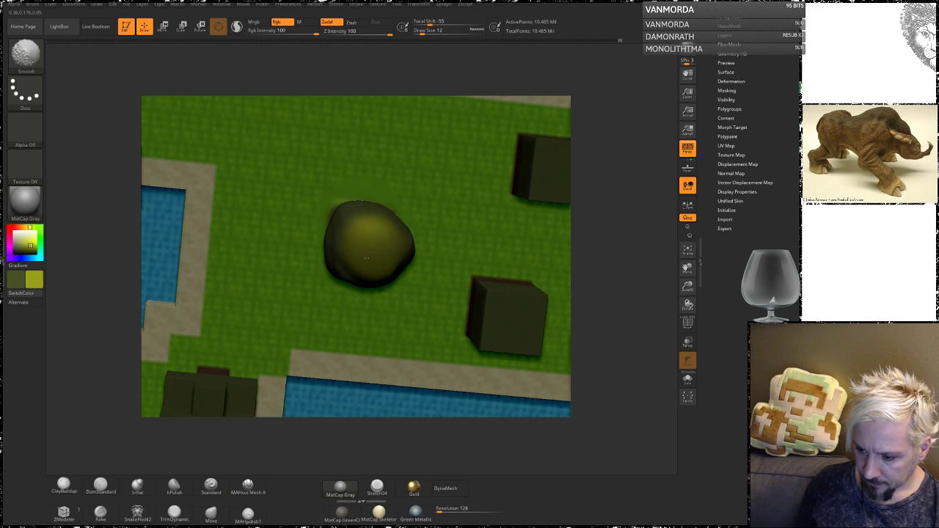
Swap to the dark olive colour and stamp Alpha 17 rings over the standalone tree's smoothed canopy.
{"action": "left_click_drag", "start_coordinate": [625, 243], "coordinate": [603, 235]}
{"action": "key", "text": "v"}
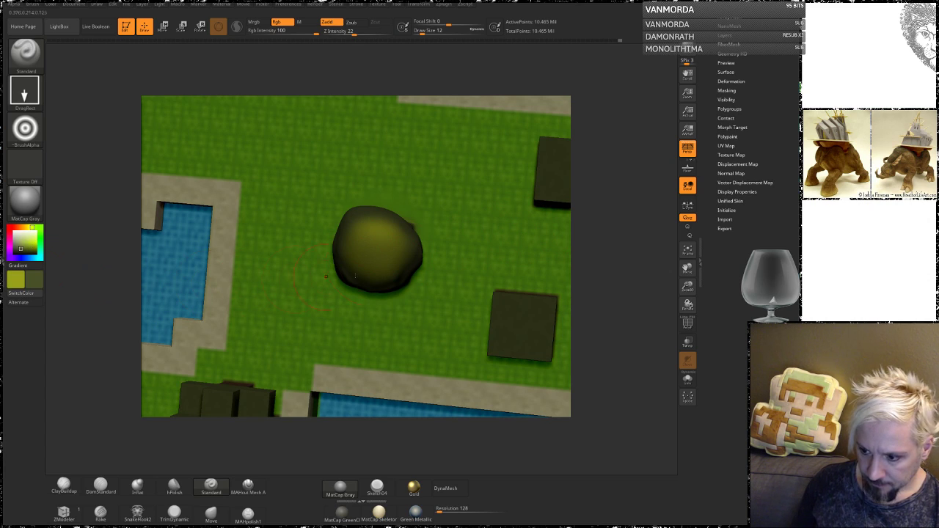
{"action": "left_click_drag", "start_coordinate": [392, 281], "coordinate": [412, 308]}
{"action": "left_click_drag", "start_coordinate": [623, 307], "coordinate": [610, 266]}
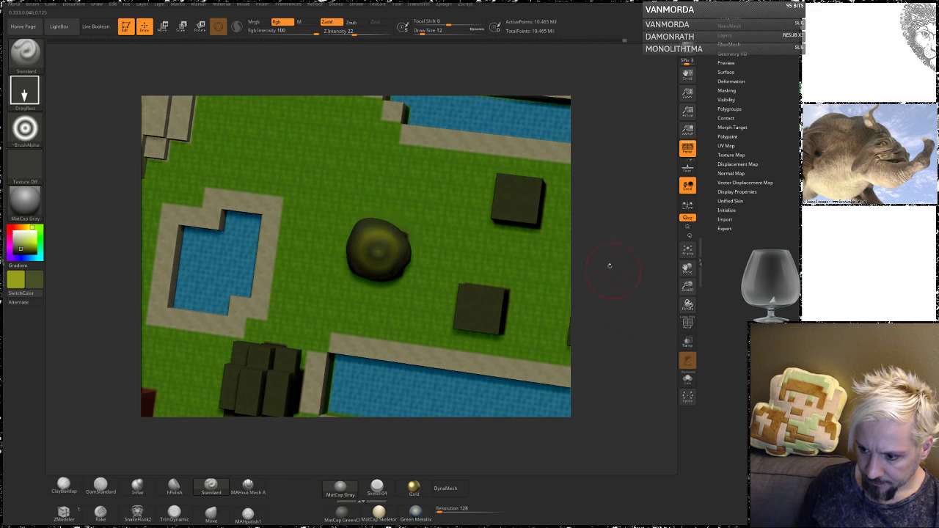
Choose Alpha 05 for stamping the standalone tree's canopy and enable gradient colour mixing.
{"action": "left_click", "coordinate": [28, 139]}
{"action": "left_click", "coordinate": [256, 186]}
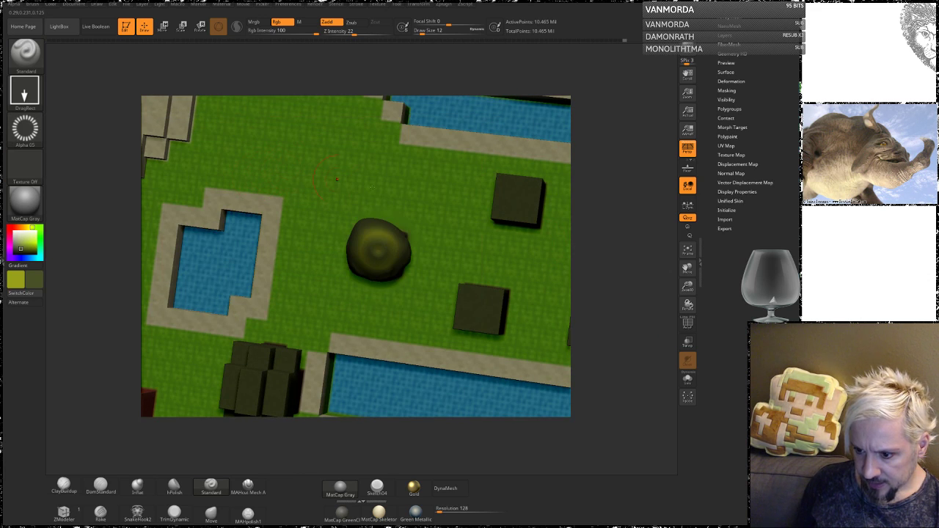
{"action": "left_click_drag", "start_coordinate": [608, 264], "coordinate": [611, 323], "text": "alt"}
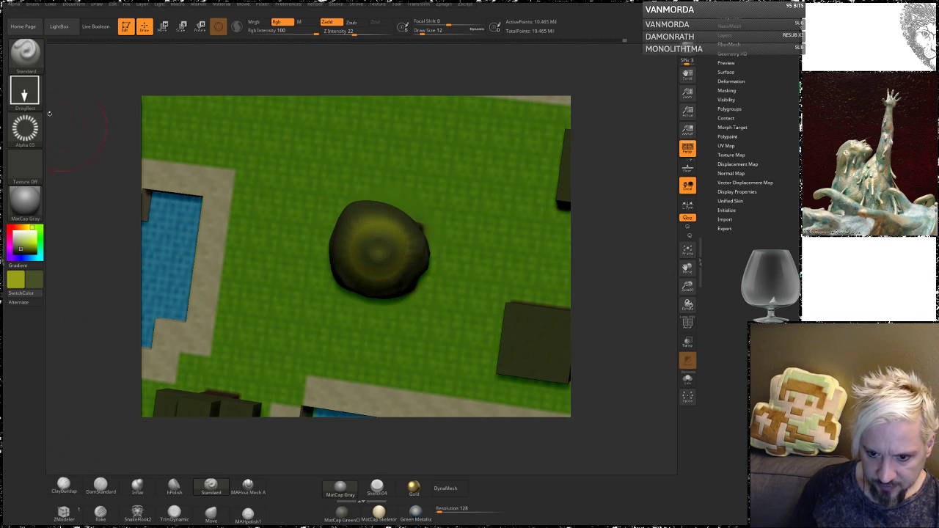
{"action": "left_click", "coordinate": [24, 265]}
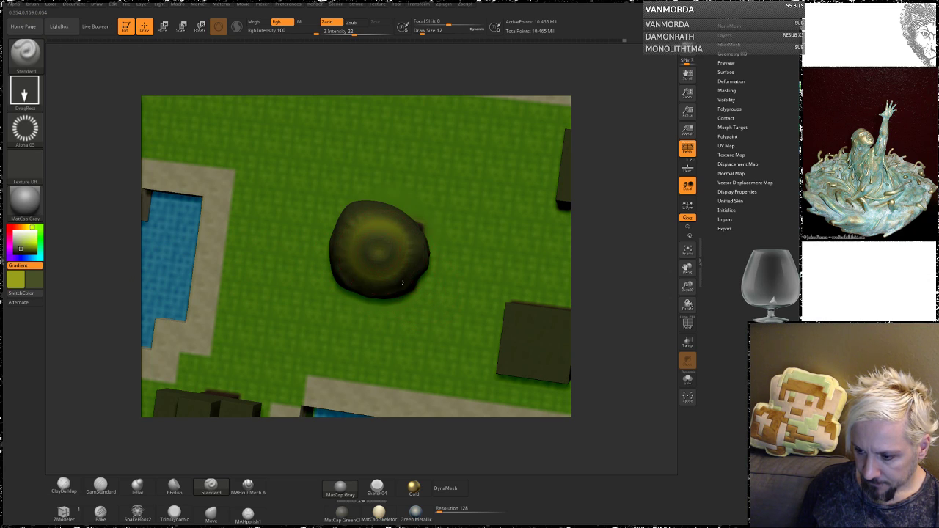
Spray a speckled leaf texture onto the standalone tree's canopy using the Spray stroke with Alpha 07.
{"action": "left_click", "coordinate": [24, 91]}
{"action": "left_click", "coordinate": [179, 99]}
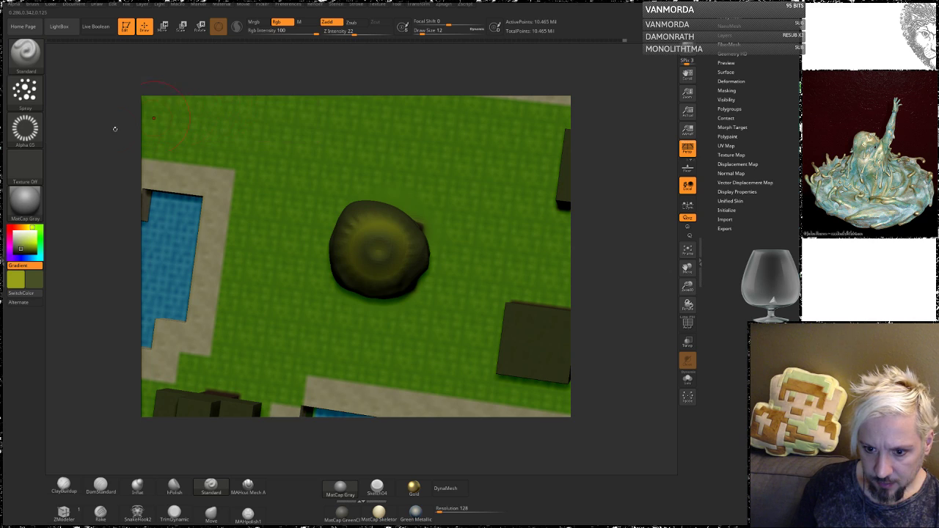
{"action": "left_click", "coordinate": [25, 129]}
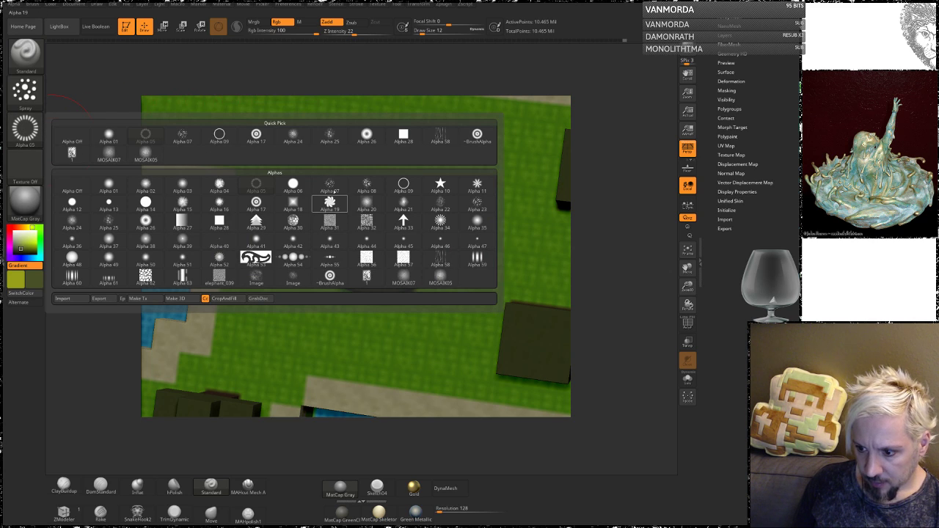
{"action": "left_click", "coordinate": [329, 184]}
{"action": "mouse_move", "coordinate": [348, 238]}
{"action": "left_mouse_down"}
{"action": "mouse_move", "coordinate": [367, 224]}
{"action": "mouse_move", "coordinate": [389, 236]}
{"action": "mouse_move", "coordinate": [392, 249]}
{"action": "mouse_move", "coordinate": [357, 268]}
{"action": "left_mouse_up"}
{"action": "right_click_drag", "start_coordinate": [501, 213], "coordinate": [464, 235]}
Compare the whole terrain with the light-world reference map in the browser, examining the forest, castle and surrounding areas from several angles.
{"action": "mouse_move", "coordinate": [599, 235]}
{"action": "left_mouse_down"}
{"action": "mouse_move", "coordinate": [667, 270]}
{"action": "mouse_move", "coordinate": [626, 305]}
{"action": "mouse_move", "coordinate": [624, 327]}
{"action": "mouse_move", "coordinate": [635, 269]}
{"action": "mouse_move", "coordinate": [597, 211]}
{"action": "left_mouse_up"}
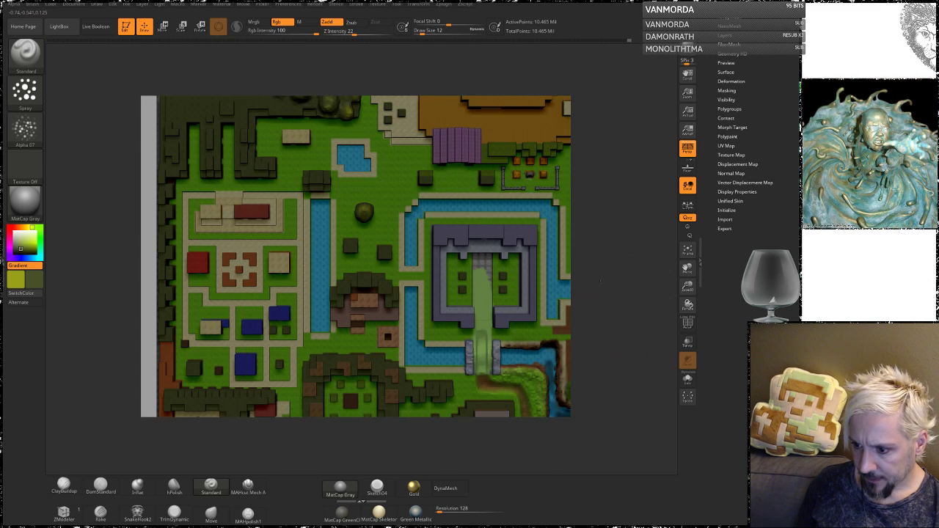
{"action": "left_click_drag", "start_coordinate": [613, 263], "coordinate": [592, 333], "text": "alt"}
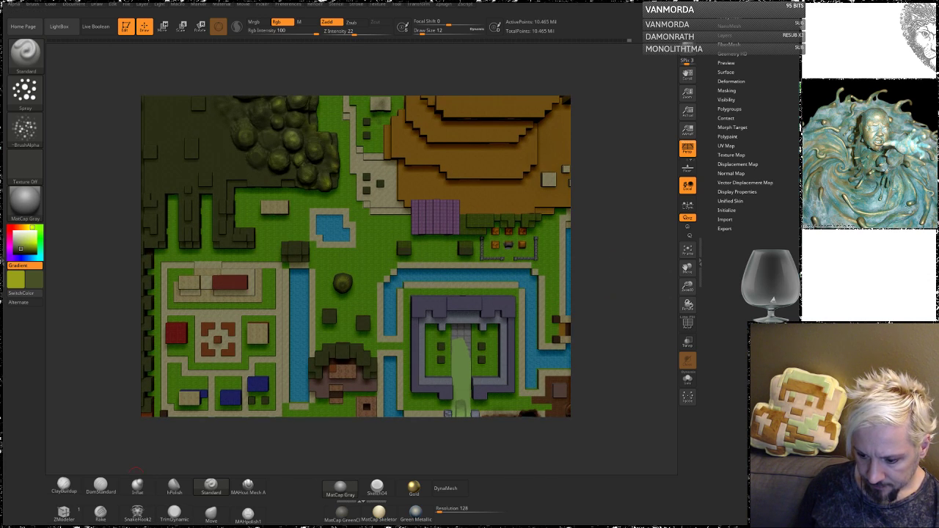
{"action": "mouse_move", "coordinate": [67, 526]}
{"action": "left_click", "coordinate": [44, 504]}
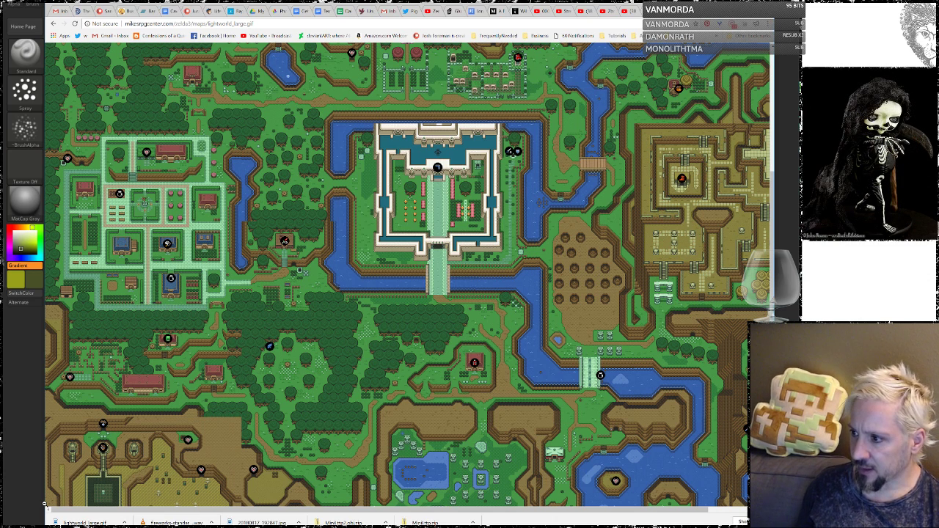
{"action": "key", "text": "alt+Tab"}
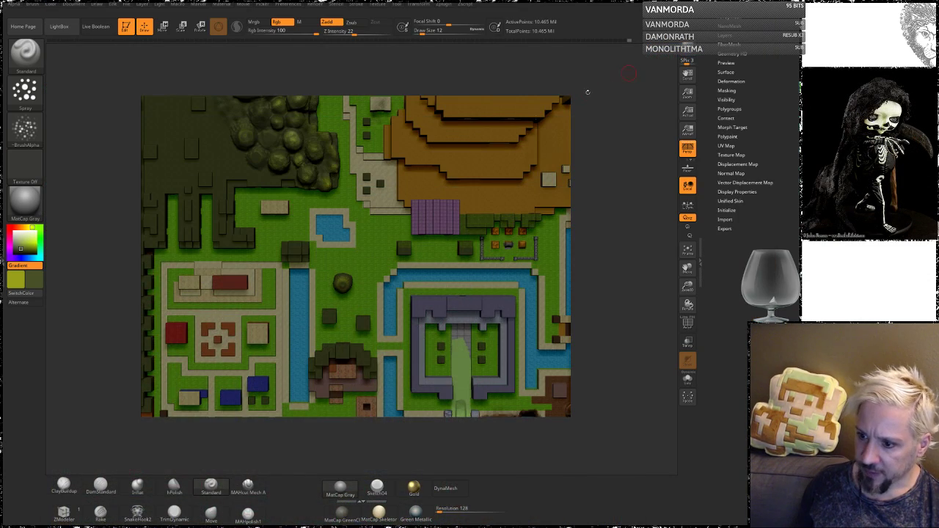
{"action": "left_click_drag", "start_coordinate": [601, 278], "coordinate": [599, 251]}
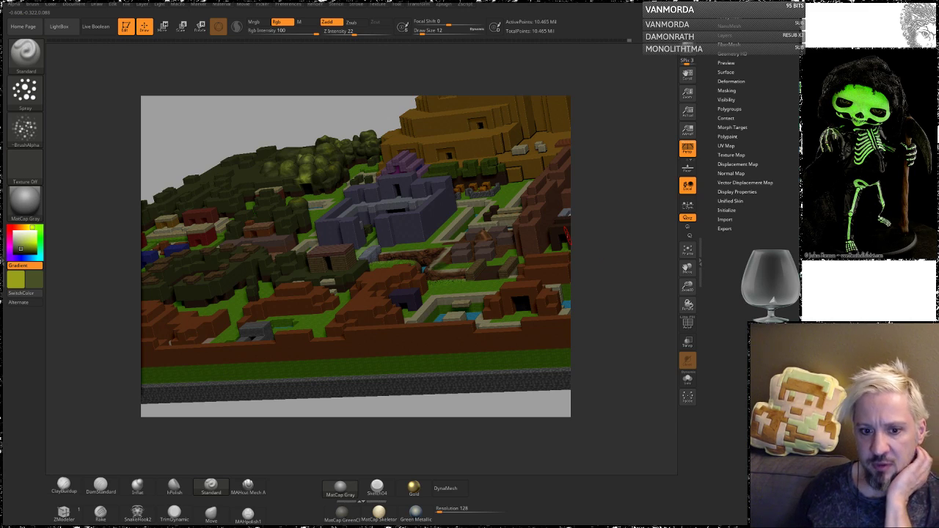
{"action": "left_click_drag", "start_coordinate": [597, 157], "coordinate": [608, 209]}
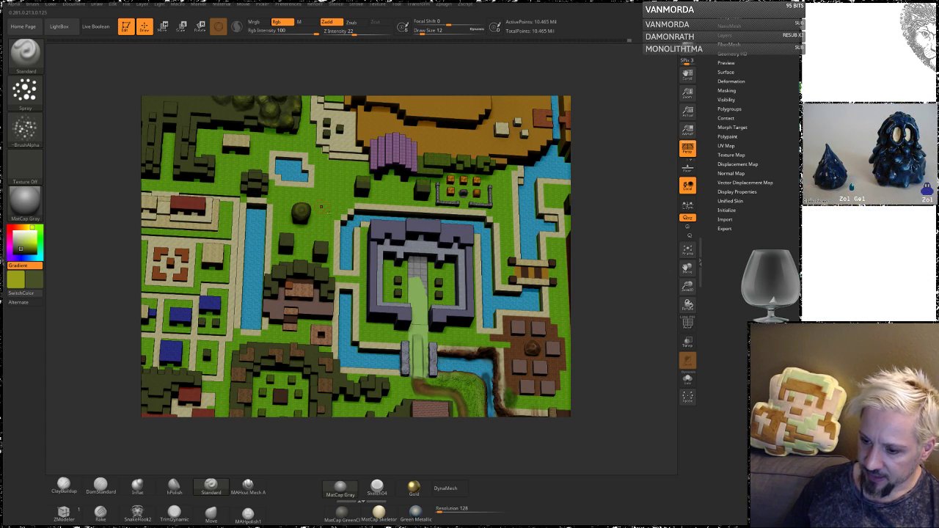
{"action": "mouse_move", "coordinate": [593, 173]}
{"action": "left_mouse_down"}
{"action": "mouse_move", "coordinate": [591, 163]}
{"action": "mouse_move", "coordinate": [588, 183]}
{"action": "left_mouse_up"}
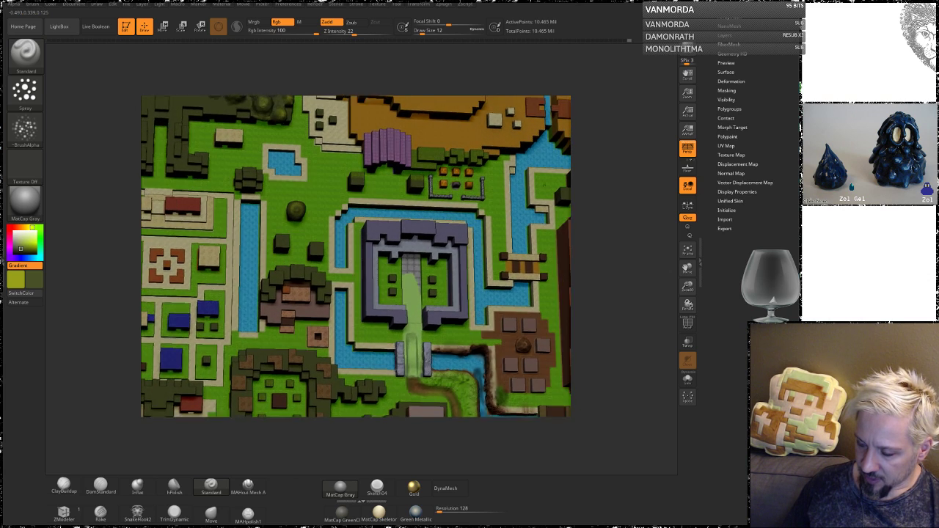
{"action": "left_click_drag", "start_coordinate": [524, 466], "coordinate": [418, 451], "text": "alt"}
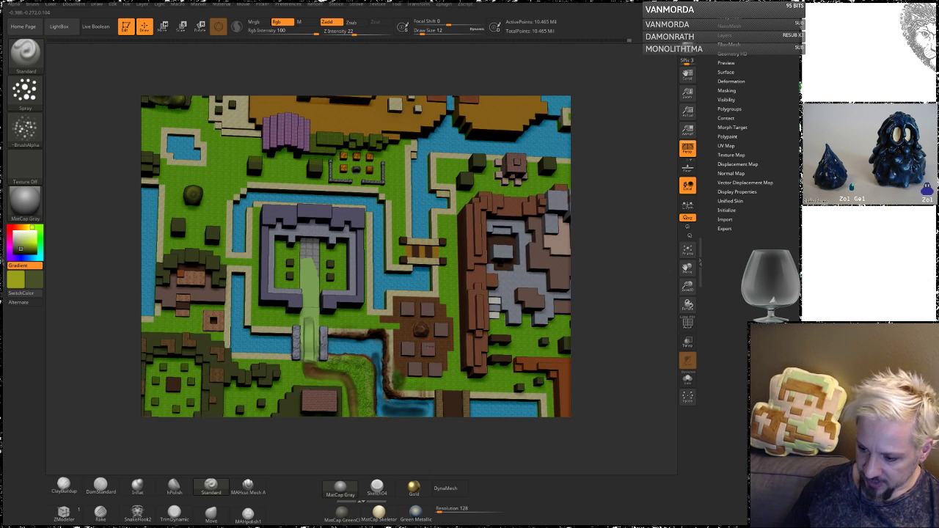
{"action": "left_click_drag", "start_coordinate": [79, 204], "coordinate": [120, 192], "text": "alt"}
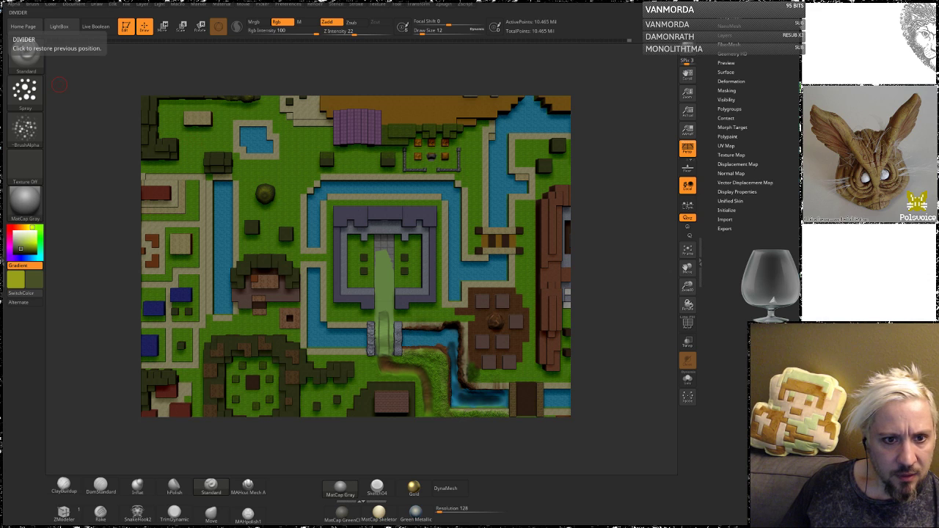
Check the small overworld reference image and the light-world map, and examine the village houses and the standalone trees on the terrain.
{"action": "left_click_drag", "start_coordinate": [0, 0], "coordinate": [171, 31]}
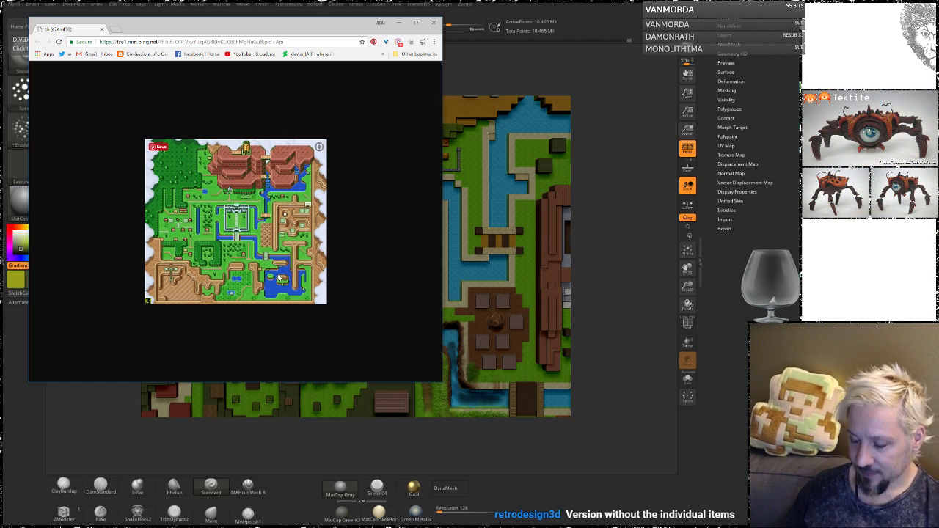
{"action": "left_click", "coordinate": [396, 23]}
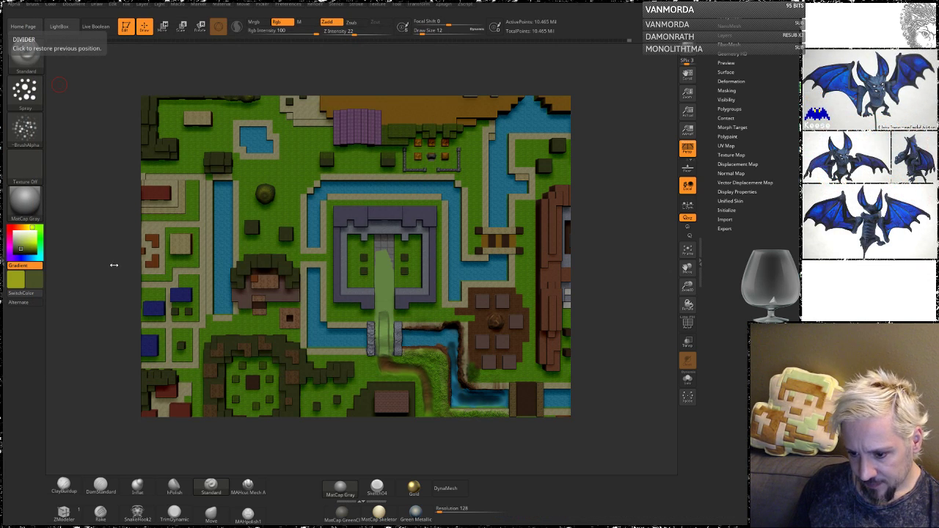
{"action": "left_click_drag", "start_coordinate": [105, 318], "coordinate": [292, 286]}
{"action": "left_click_drag", "start_coordinate": [115, 241], "coordinate": [356, 245]}
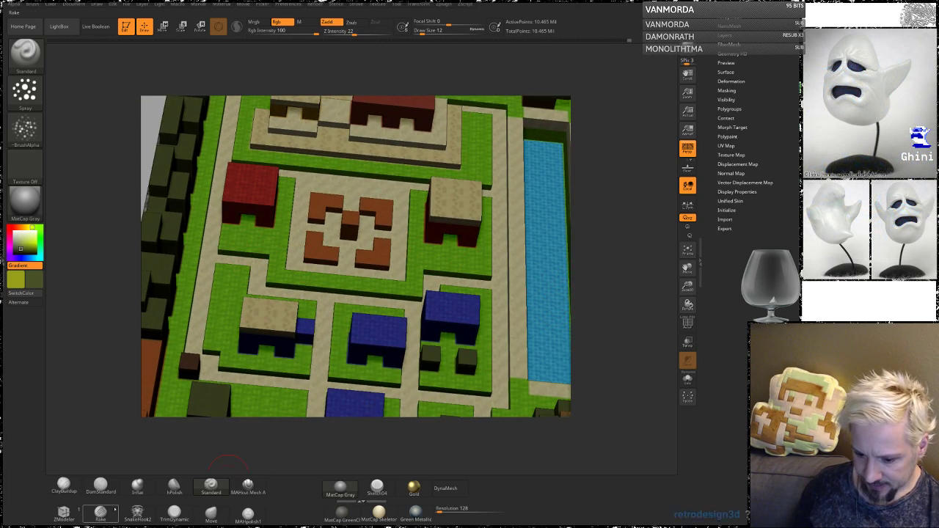
{"action": "left_click", "coordinate": [49, 499]}
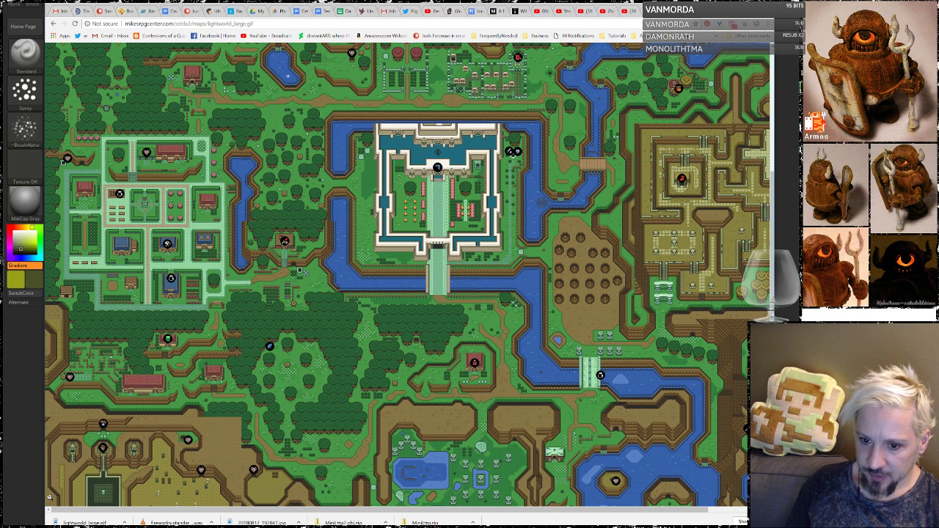
{"action": "key", "text": "alt+Tab"}
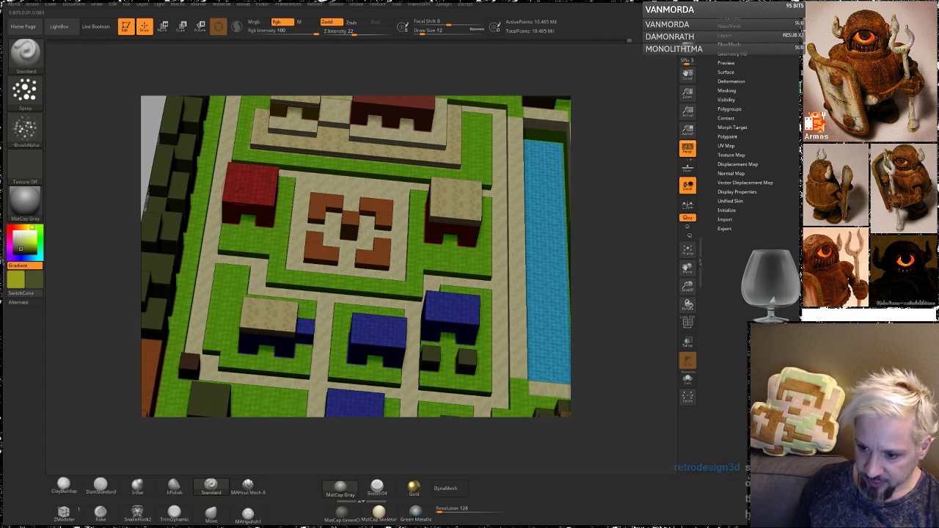
{"action": "left_click_drag", "start_coordinate": [653, 135], "coordinate": [376, 251], "text": "alt"}
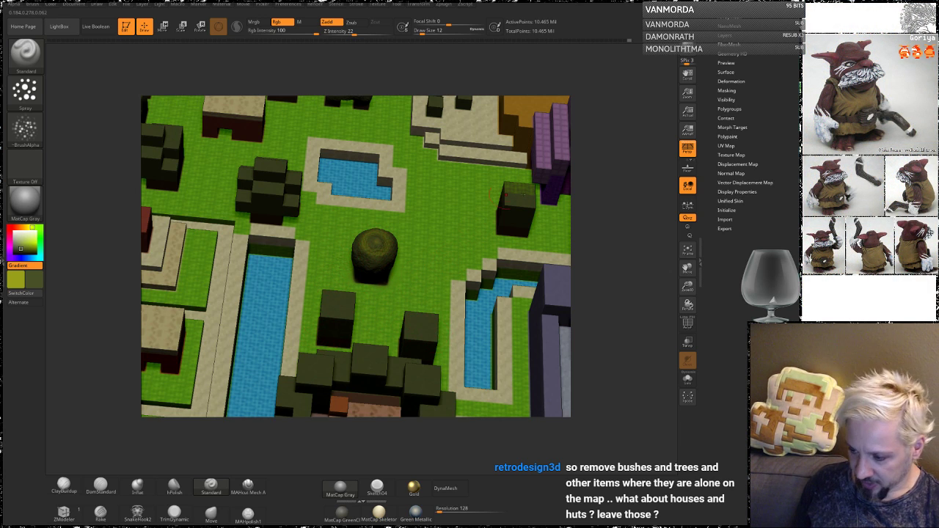
{"action": "left_click_drag", "start_coordinate": [107, 268], "coordinate": [270, 159], "text": "alt"}
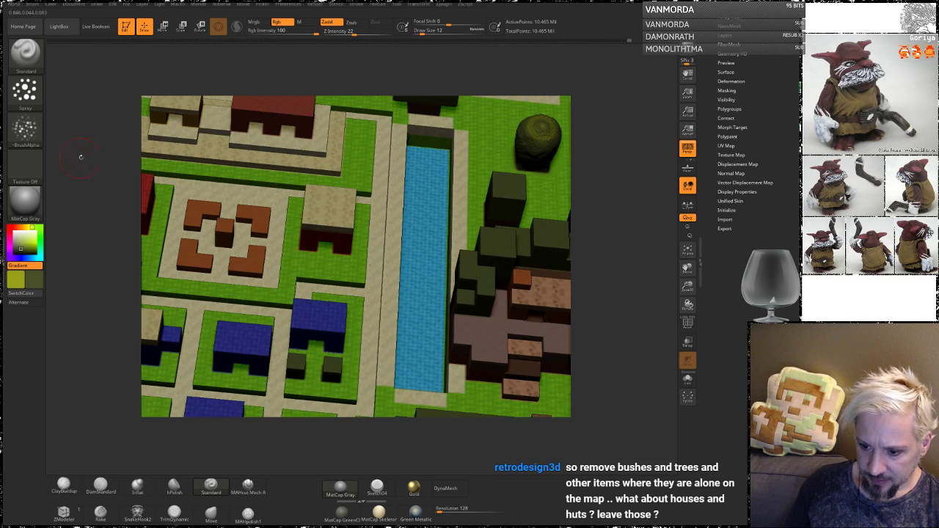
{"action": "left_click_drag", "start_coordinate": [106, 199], "coordinate": [168, 256]}
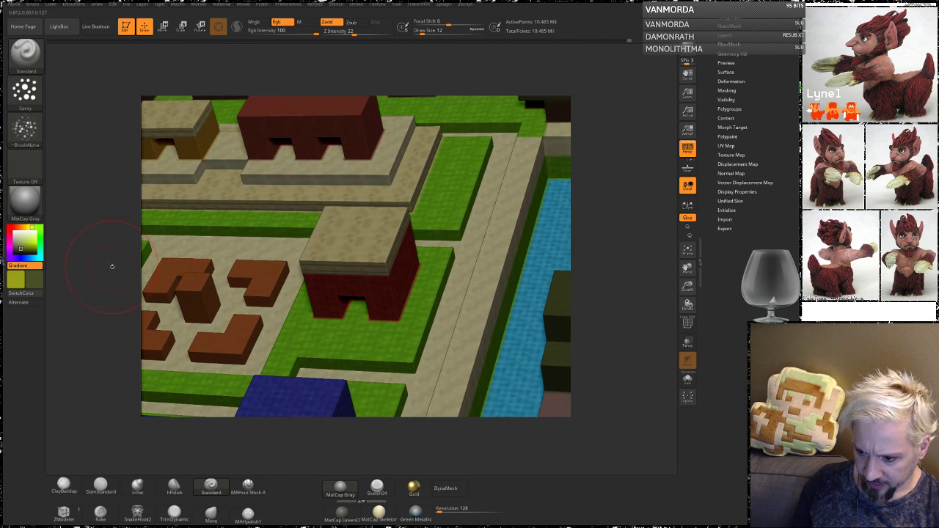
Set the draw size to 41 and smooth the two blocky trees between the canal and the castle moat into rounded mounds.
{"action": "left_click_drag", "start_coordinate": [618, 281], "coordinate": [565, 257], "text": "alt"}
{"action": "left_click_drag", "start_coordinate": [632, 263], "coordinate": [445, 373], "text": "alt"}
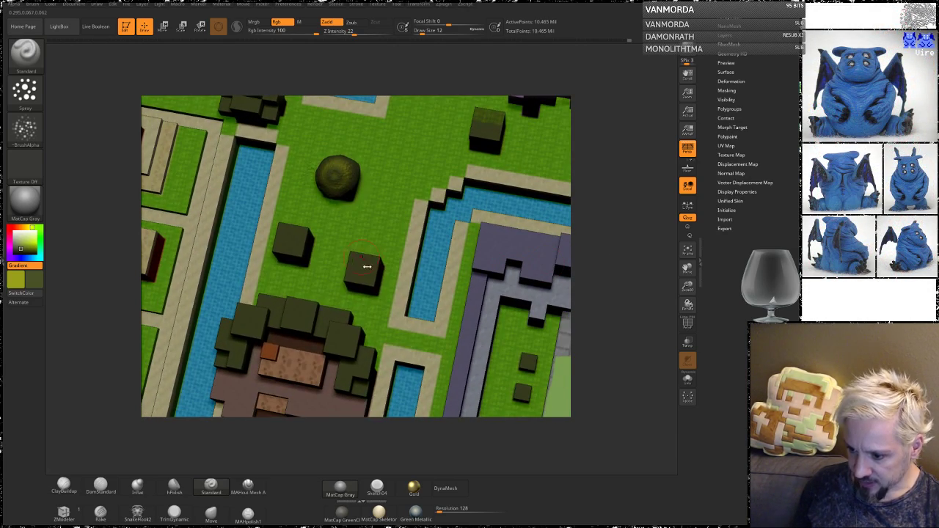
{"action": "key", "text": "space"}
{"action": "left_click_drag", "start_coordinate": [357, 258], "coordinate": [365, 257]}
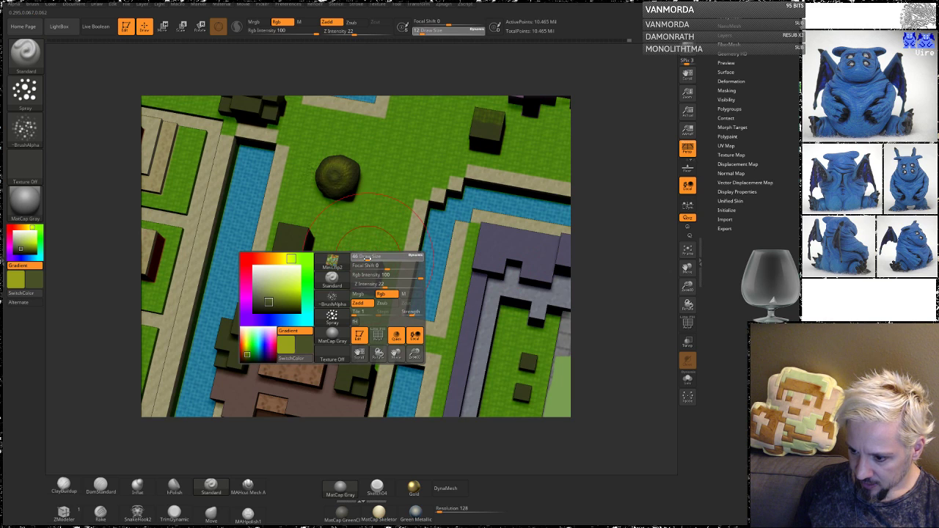
{"action": "mouse_move", "coordinate": [620, 232]}
{"action": "left_mouse_down"}
{"action": "mouse_move", "coordinate": [578, 231]}
{"action": "mouse_move", "coordinate": [598, 231]}
{"action": "left_mouse_up"}
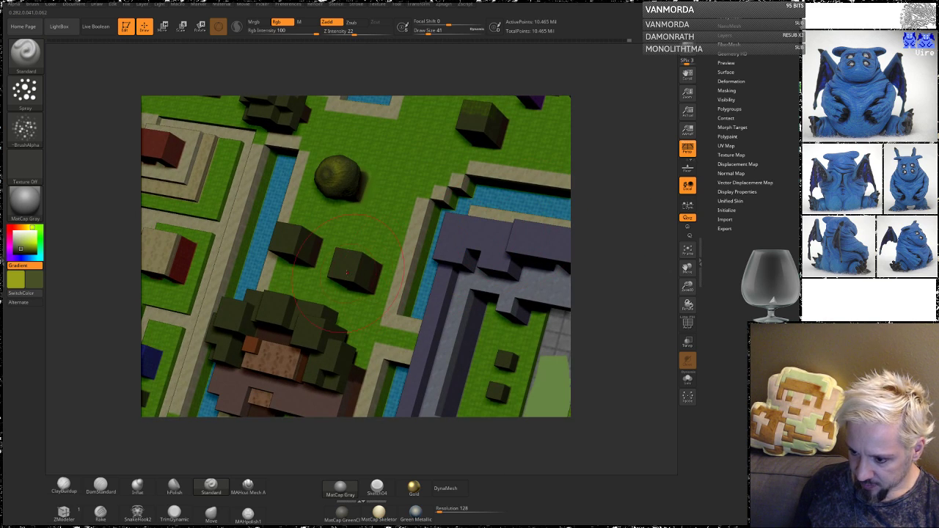
{"action": "left_click_drag", "start_coordinate": [350, 270], "coordinate": [352, 269], "text": "shift"}
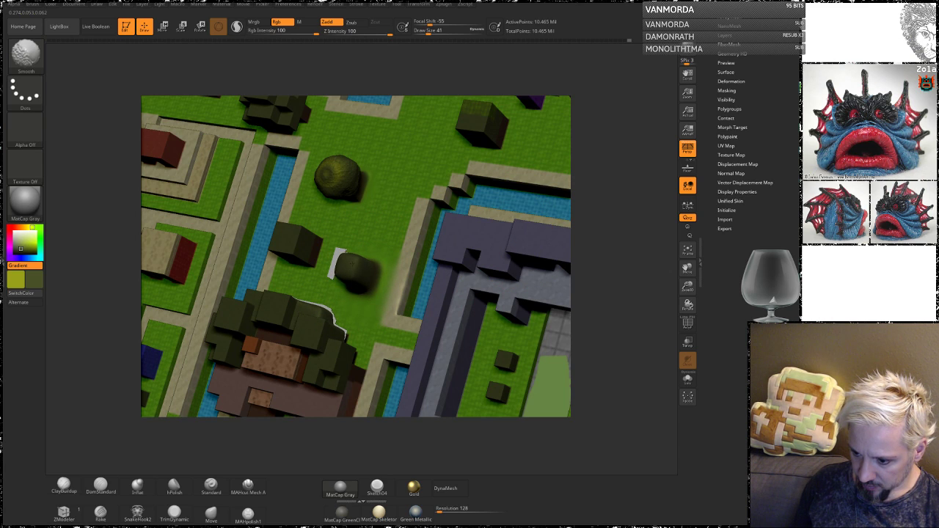
{"action": "left_click_drag", "start_coordinate": [591, 186], "coordinate": [624, 189]}
{"action": "left_click_drag", "start_coordinate": [273, 238], "coordinate": [266, 233], "text": "shift"}
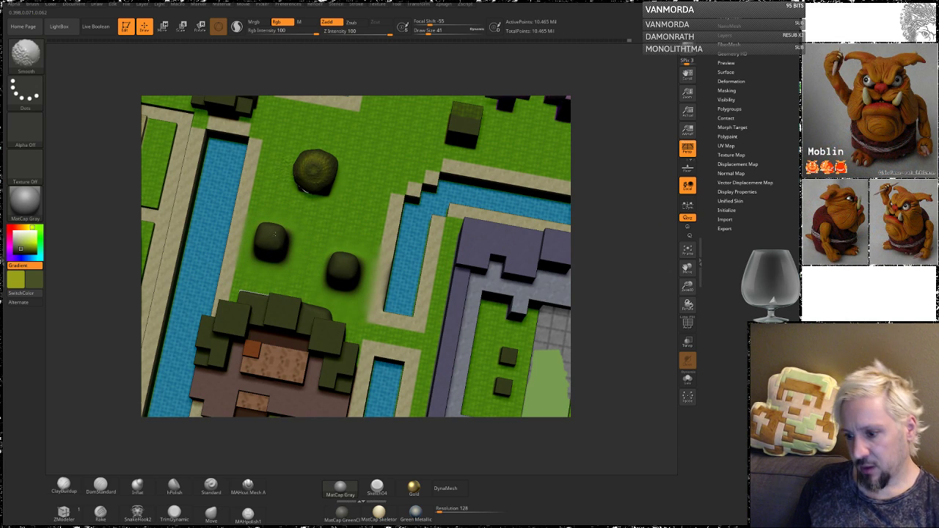
{"action": "mouse_move", "coordinate": [584, 205]}
{"action": "left_mouse_down"}
{"action": "mouse_move", "coordinate": [613, 213]}
{"action": "mouse_move", "coordinate": [627, 234]}
{"action": "mouse_move", "coordinate": [617, 237]}
{"action": "left_mouse_up"}
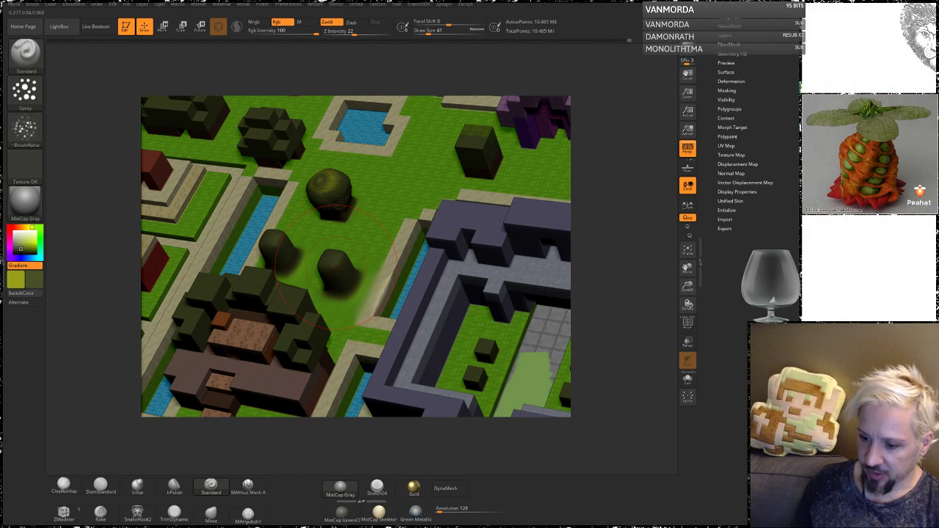
Examine the terrain's forest and village houses and compare them with the light-world reference map in the browser.
{"action": "left_click_drag", "start_coordinate": [131, 293], "coordinate": [151, 254]}
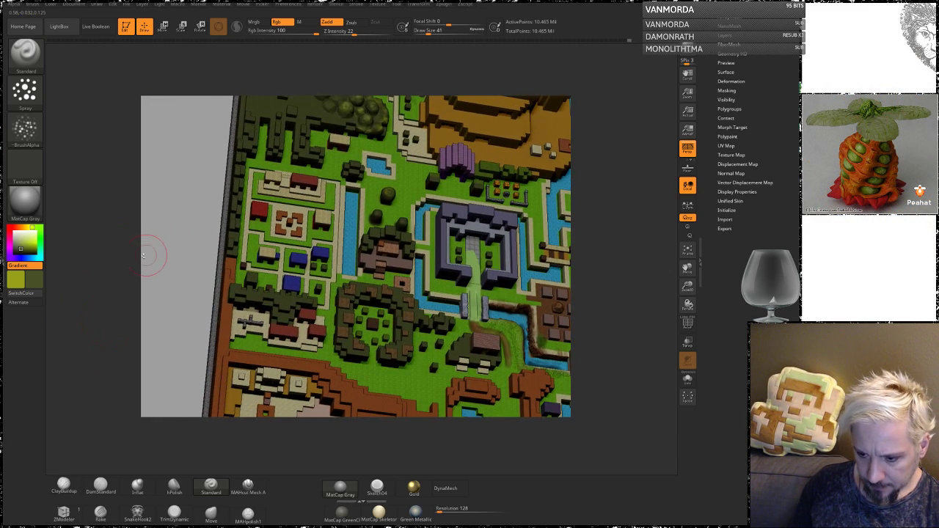
{"action": "left_click_drag", "start_coordinate": [178, 219], "coordinate": [161, 285], "text": "alt"}
{"action": "left_click_drag", "start_coordinate": [47, 207], "coordinate": [177, 250], "text": "alt"}
{"action": "left_click_drag", "start_coordinate": [132, 288], "coordinate": [126, 217]}
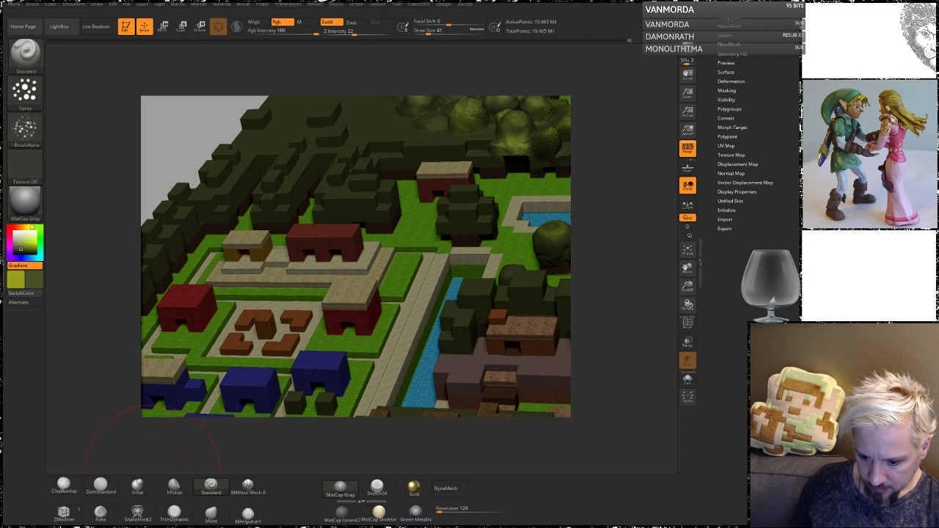
{"action": "left_click", "coordinate": [57, 493]}
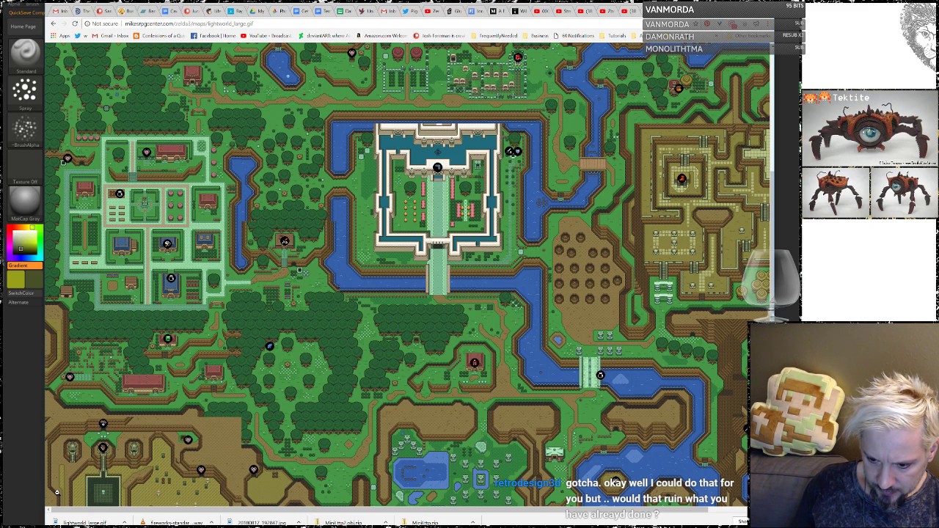
{"action": "left_click", "coordinate": [27, 329]}
{"action": "left_click_drag", "start_coordinate": [102, 296], "coordinate": [136, 305]}
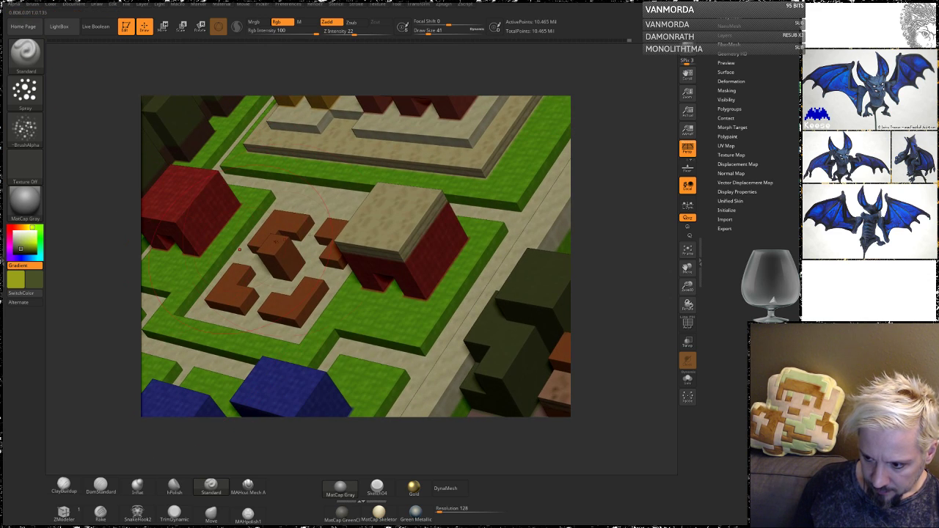
Set the draw size to 8, then trim the canal-side edge of the red village house's tan roof with TrimDynamic and smooth it.
{"action": "key", "text": "space"}
{"action": "left_click_drag", "start_coordinate": [411, 236], "coordinate": [401, 236]}
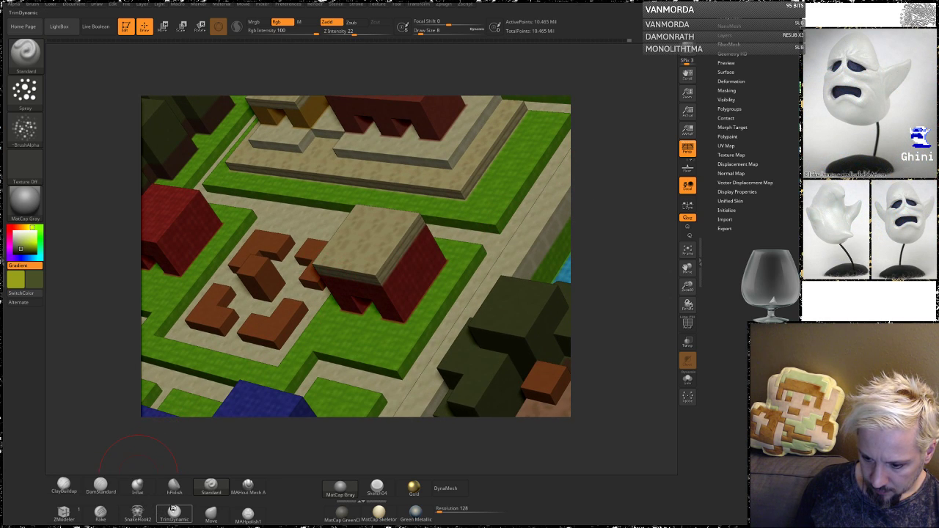
{"action": "left_click", "coordinate": [174, 511]}
{"action": "mouse_move", "coordinate": [382, 258]}
{"action": "left_mouse_down"}
{"action": "mouse_move", "coordinate": [416, 217]}
{"action": "mouse_move", "coordinate": [375, 275]}
{"action": "left_mouse_up"}
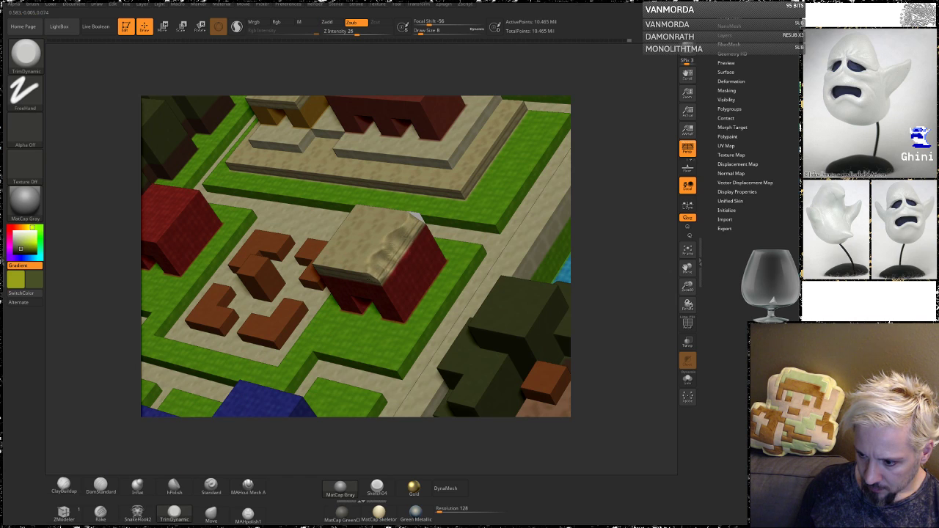
{"action": "mouse_move", "coordinate": [412, 233]}
{"action": "left_mouse_down", "text": "shift"}
{"action": "mouse_move", "coordinate": [394, 248]}
{"action": "mouse_move", "coordinate": [409, 224]}
{"action": "left_mouse_up", "text": "shift"}
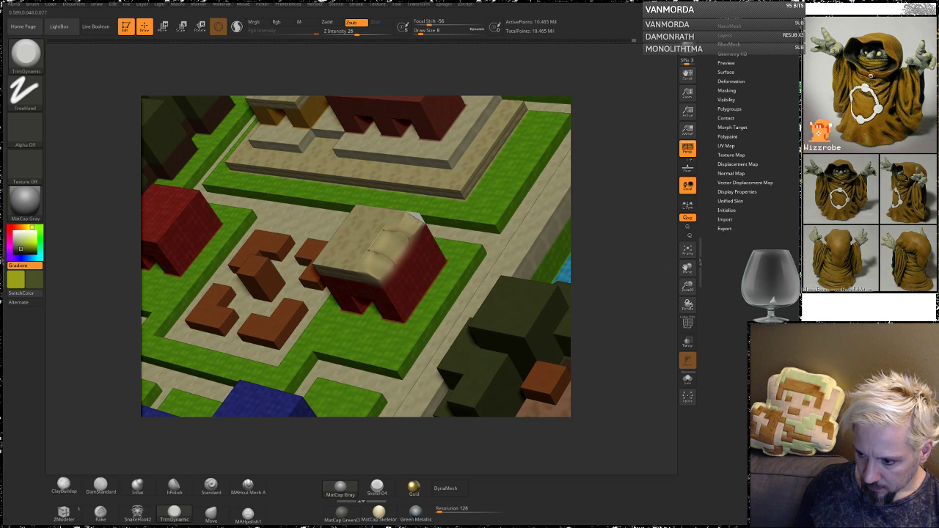
{"action": "left_click_drag", "start_coordinate": [403, 237], "coordinate": [378, 258], "text": "shift"}
Smooth the tan roof blocks across the front and back of the red house beside the canal.
{"action": "mouse_move", "coordinate": [601, 180]}
{"action": "left_mouse_down"}
{"action": "mouse_move", "coordinate": [611, 170]}
{"action": "mouse_move", "coordinate": [609, 289]}
{"action": "mouse_move", "coordinate": [585, 253]}
{"action": "left_mouse_up"}
{"action": "mouse_move", "coordinate": [358, 262]}
{"action": "left_mouse_down", "text": "shift"}
{"action": "mouse_move", "coordinate": [365, 221]}
{"action": "mouse_move", "coordinate": [355, 297]}
{"action": "left_mouse_up", "text": "shift"}
{"action": "mouse_move", "coordinate": [306, 275]}
{"action": "left_mouse_down", "text": "shift"}
{"action": "mouse_move", "coordinate": [322, 194]}
{"action": "mouse_move", "coordinate": [301, 290]}
{"action": "left_mouse_up", "text": "shift"}
{"action": "left_click_drag", "start_coordinate": [317, 250], "coordinate": [353, 296], "text": "shift"}
{"action": "mouse_move", "coordinate": [593, 239]}
{"action": "left_mouse_down"}
{"action": "mouse_move", "coordinate": [613, 245]}
{"action": "mouse_move", "coordinate": [639, 233]}
{"action": "left_mouse_up"}
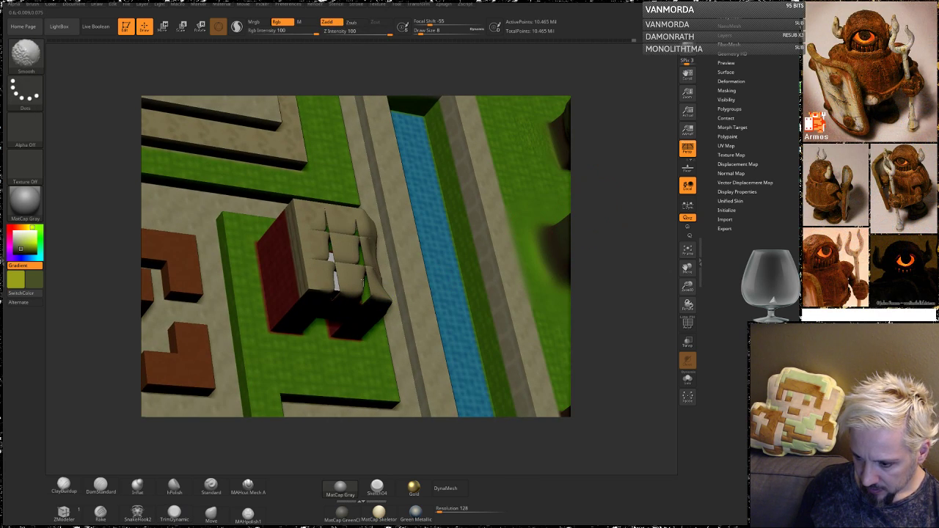
{"action": "left_click_drag", "start_coordinate": [354, 227], "coordinate": [355, 218], "text": "shift"}
{"action": "mouse_move", "coordinate": [595, 219]}
{"action": "left_mouse_down"}
{"action": "mouse_move", "coordinate": [557, 234]}
{"action": "mouse_move", "coordinate": [597, 237]}
{"action": "mouse_move", "coordinate": [520, 207]}
{"action": "left_mouse_up"}
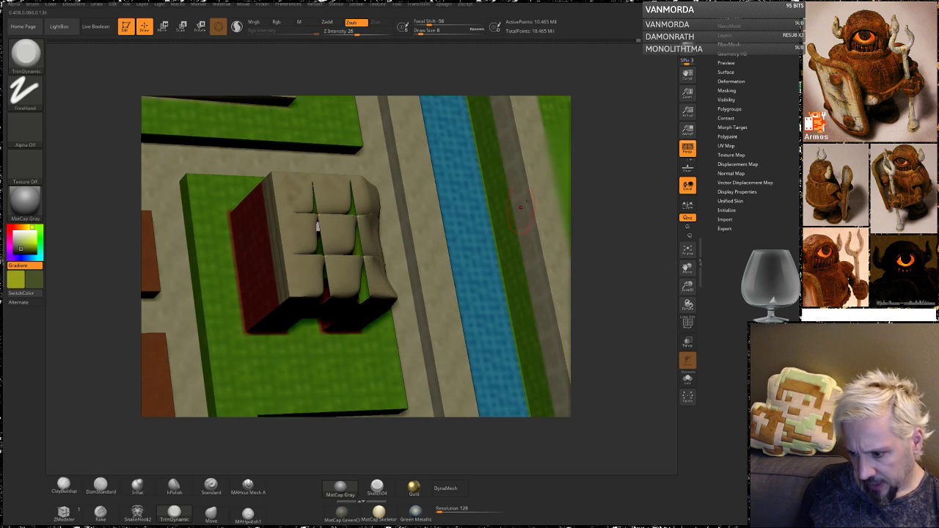
Smooth the upper blocks of the dark tree cluster beyond the end of the village canal.
{"action": "left_click_drag", "start_coordinate": [616, 271], "coordinate": [342, 295]}
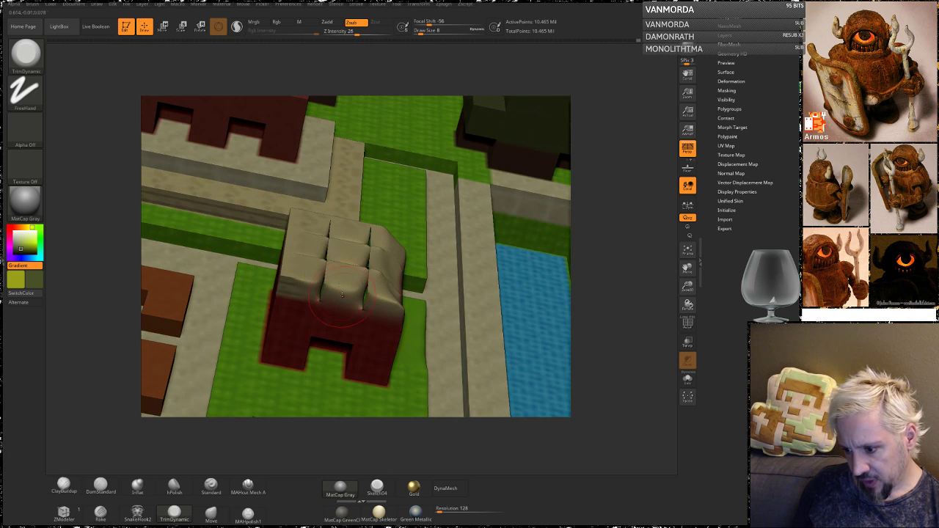
{"action": "left_click_drag", "start_coordinate": [595, 269], "coordinate": [629, 187]}
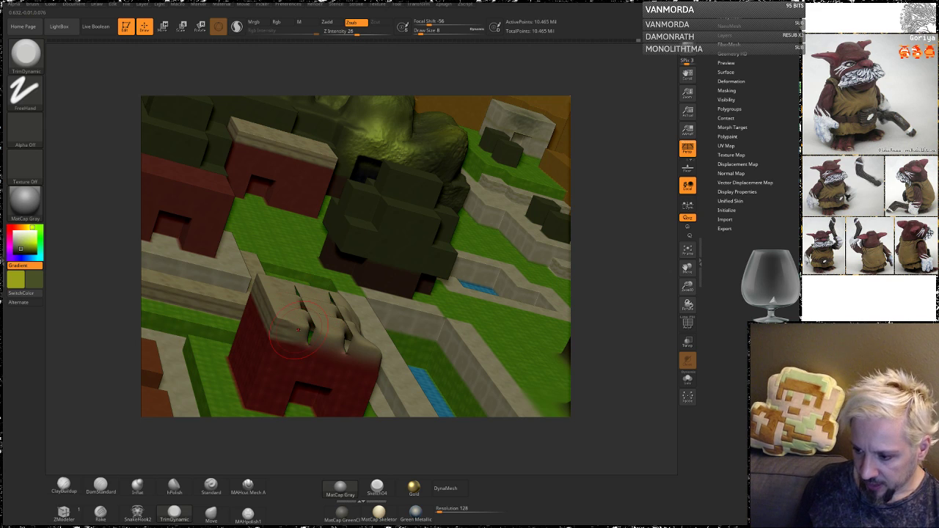
{"action": "mouse_move", "coordinate": [624, 313]}
{"action": "left_mouse_down", "text": "alt"}
{"action": "mouse_move", "coordinate": [548, 263]}
{"action": "mouse_move", "coordinate": [578, 330]}
{"action": "left_mouse_up", "text": "alt"}
{"action": "left_click_drag", "start_coordinate": [358, 226], "coordinate": [330, 213], "text": "shift"}
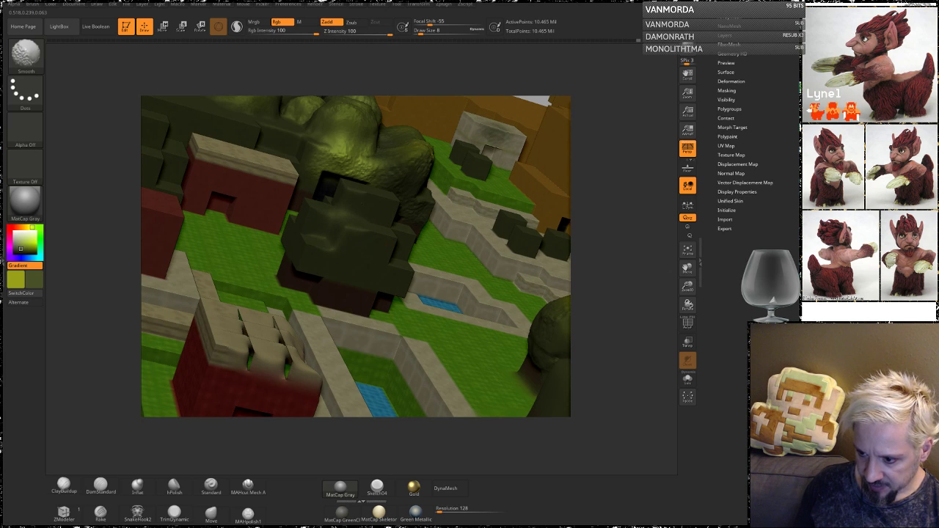
{"action": "left_click_drag", "start_coordinate": [612, 225], "coordinate": [513, 236]}
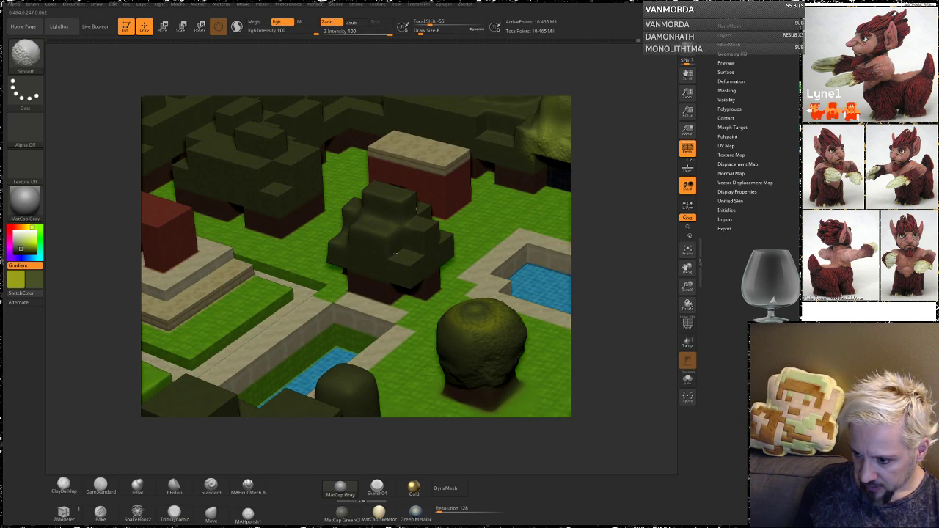
{"action": "mouse_move", "coordinate": [119, 288]}
{"action": "left_mouse_down", "text": "alt"}
{"action": "mouse_move", "coordinate": [259, 236]}
{"action": "mouse_move", "coordinate": [266, 250]}
{"action": "left_mouse_up", "text": "alt"}
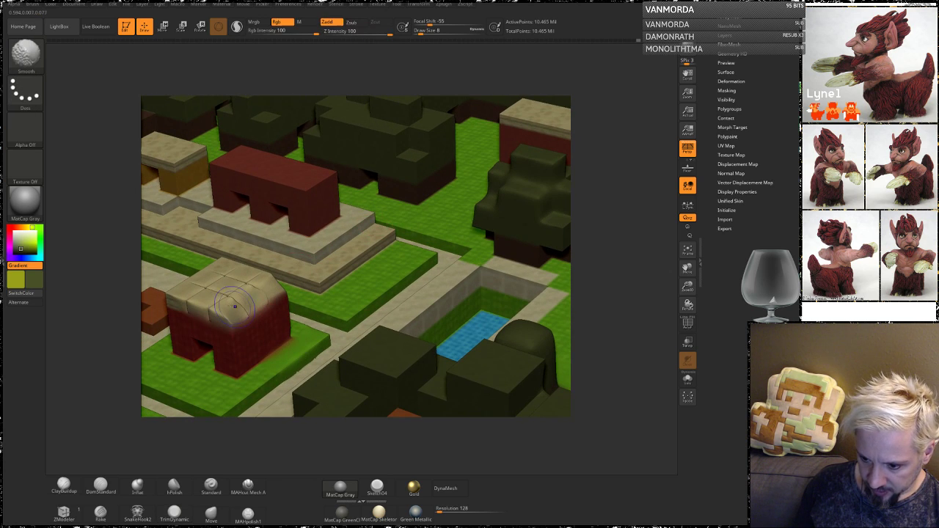
Round off the remaining sharp corners and outer edges of the red house's tan roof by smoothing them.
{"action": "left_click_drag", "start_coordinate": [225, 302], "coordinate": [242, 308], "text": "shift"}
{"action": "left_click_drag", "start_coordinate": [107, 323], "coordinate": [106, 349]}
{"action": "mouse_move", "coordinate": [111, 314]}
{"action": "left_mouse_down", "text": "alt"}
{"action": "mouse_move", "coordinate": [203, 463]}
{"action": "mouse_move", "coordinate": [149, 342]}
{"action": "mouse_move", "coordinate": [163, 396]}
{"action": "mouse_move", "coordinate": [132, 359]}
{"action": "mouse_move", "coordinate": [167, 370]}
{"action": "mouse_move", "coordinate": [120, 277]}
{"action": "mouse_move", "coordinate": [132, 351]}
{"action": "left_mouse_up", "text": "alt"}
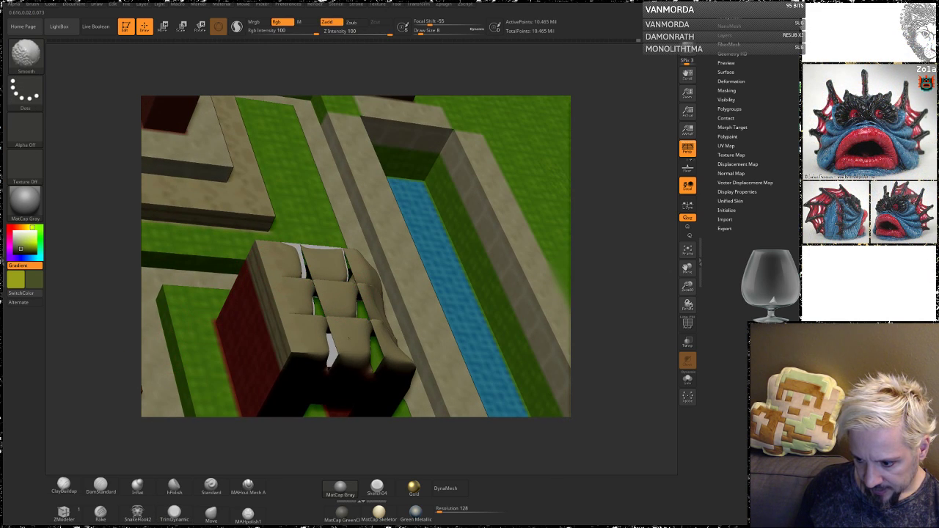
{"action": "key", "text": "alt"}
{"action": "mouse_move", "coordinate": [101, 314]}
{"action": "left_mouse_down"}
{"action": "mouse_move", "coordinate": [98, 290]}
{"action": "mouse_move", "coordinate": [119, 299]}
{"action": "left_mouse_up"}
{"action": "key", "text": "shift"}
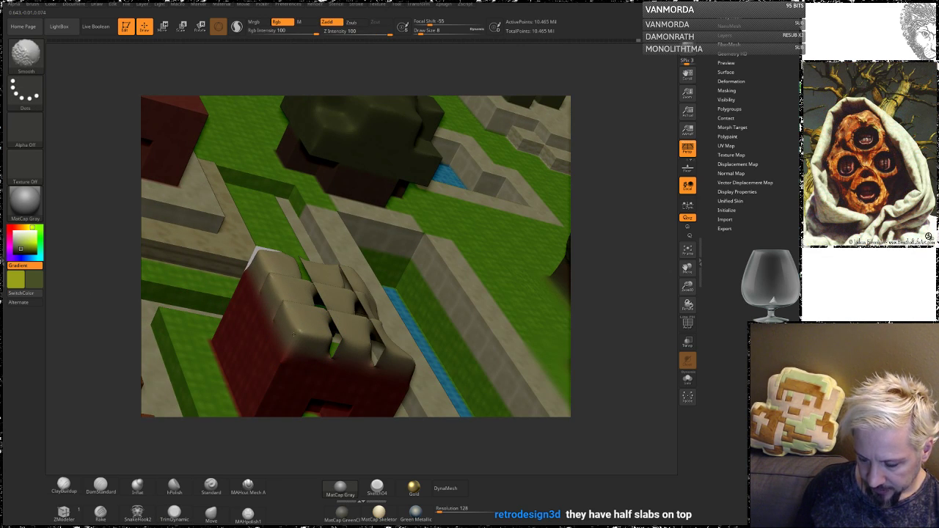
{"action": "left_click_drag", "start_coordinate": [593, 199], "coordinate": [610, 270]}
{"action": "left_click_drag", "start_coordinate": [278, 285], "coordinate": [287, 300], "text": "shift"}
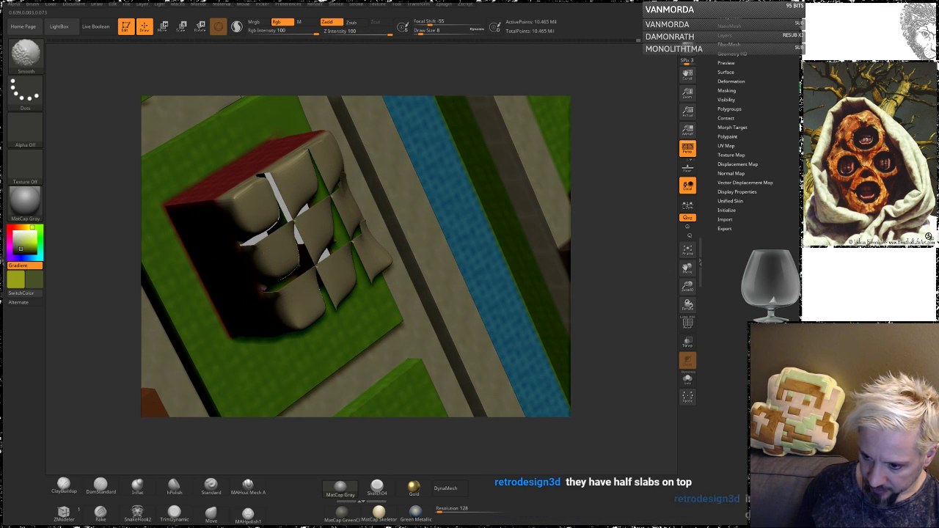
Save the terrain tool as MiniLttp2 in the ZeldaStuff 3DPrint MiniLttp folder, replacing the existing file.
{"action": "mouse_move", "coordinate": [605, 184]}
{"action": "left_mouse_down"}
{"action": "mouse_move", "coordinate": [629, 240]}
{"action": "mouse_move", "coordinate": [606, 130]}
{"action": "mouse_move", "coordinate": [416, 98]}
{"action": "left_mouse_up"}
{"action": "left_click_drag", "start_coordinate": [125, 310], "coordinate": [132, 139], "text": "alt"}
{"action": "left_click_drag", "start_coordinate": [771, 110], "coordinate": [771, 183]}
{"action": "left_click", "coordinate": [752, 18]}
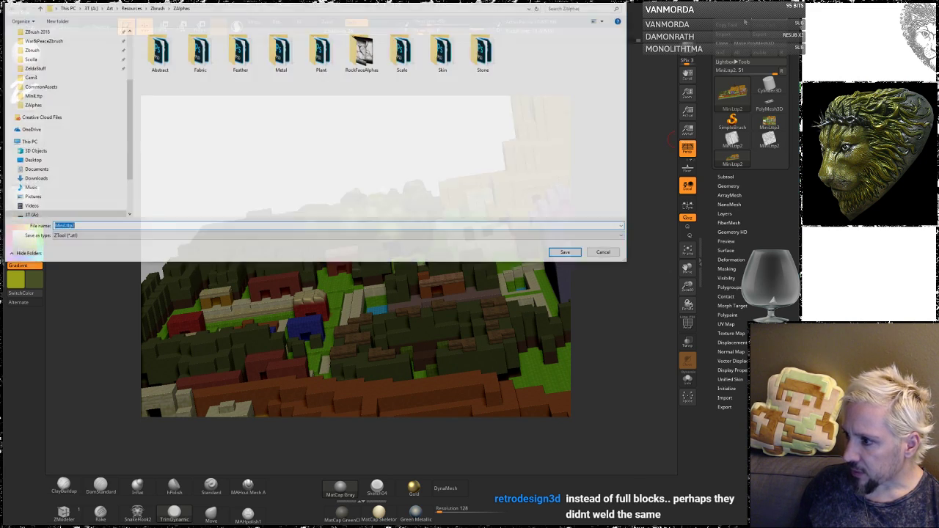
{"action": "left_click", "coordinate": [33, 68]}
{"action": "double_click", "coordinate": [160, 52]}
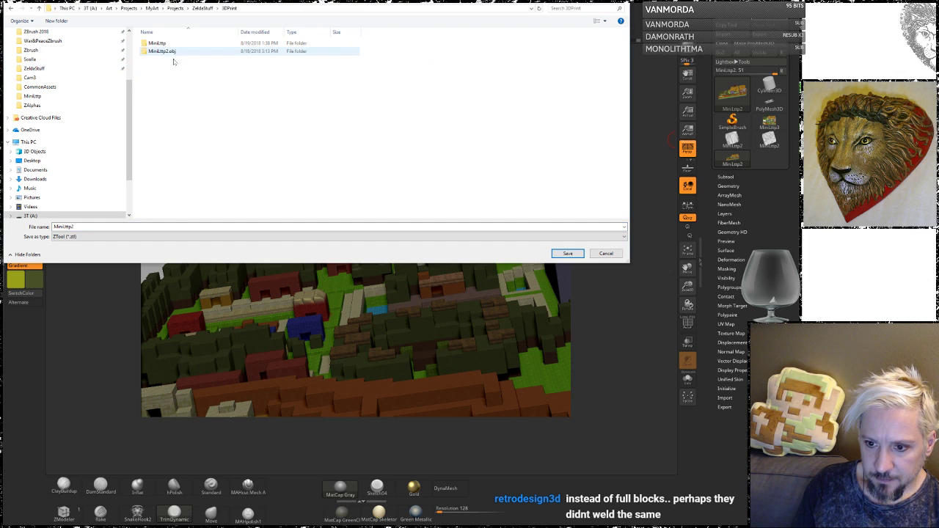
{"action": "double_click", "coordinate": [155, 44]}
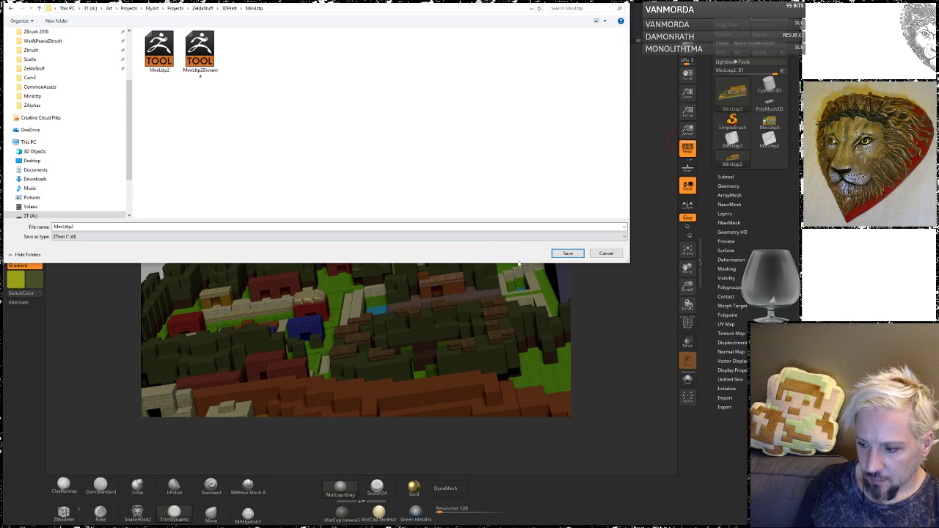
{"action": "left_click", "coordinate": [567, 254]}
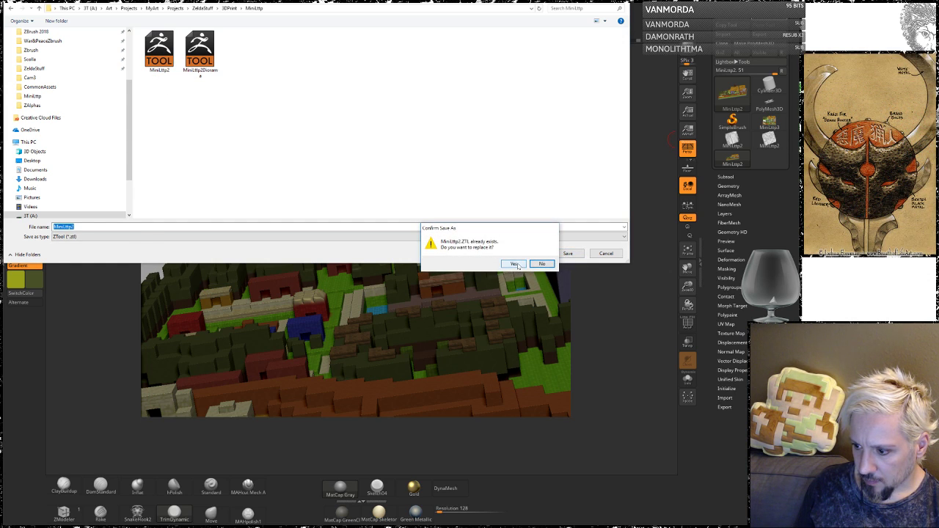
{"action": "left_click", "coordinate": [519, 265]}
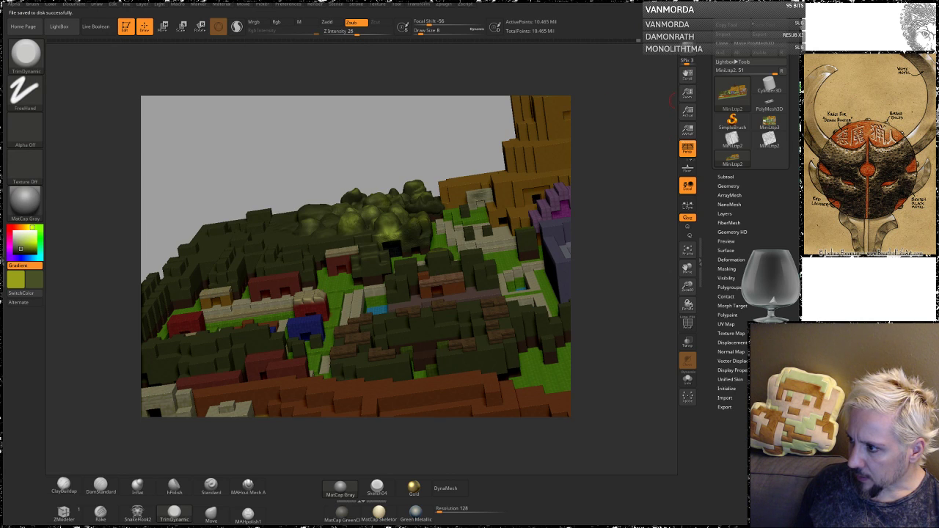
Save another copy of the terrain tool in the same folder as MiniLttp2Dynamesh.
{"action": "left_click", "coordinate": [769, 7]}
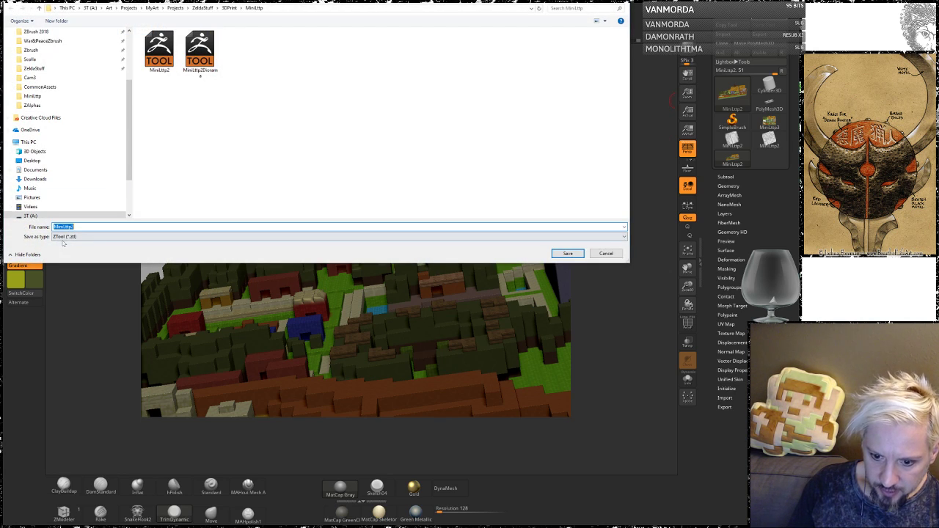
{"action": "left_click", "coordinate": [82, 227]}
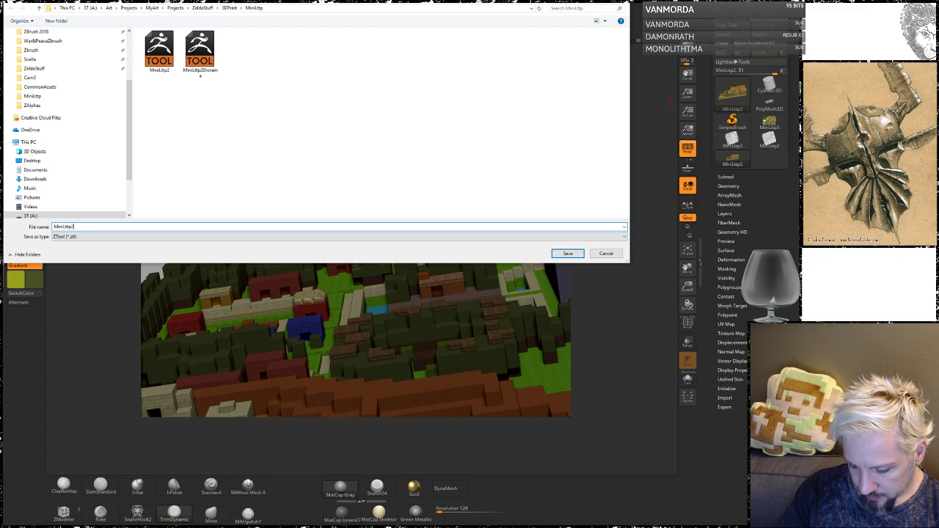
{"action": "type", "text": "Di"}
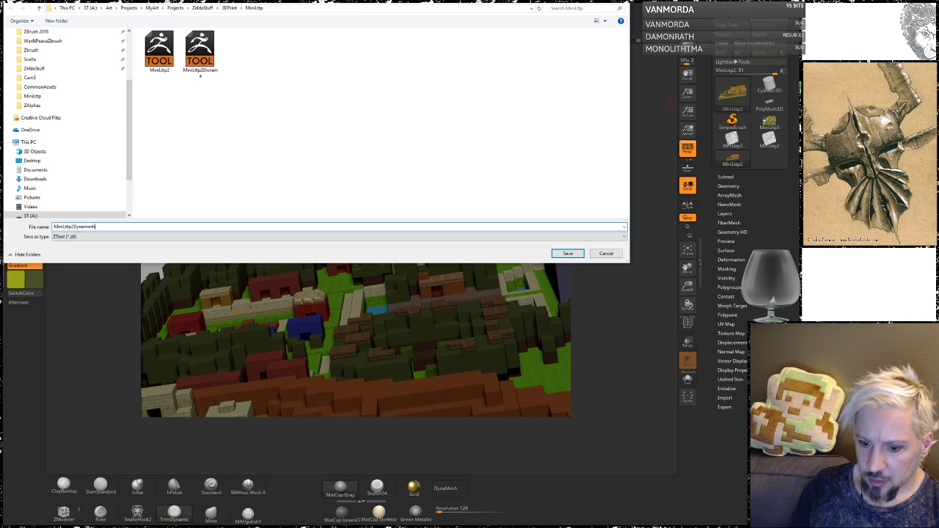
{"action": "left_click", "coordinate": [568, 253]}
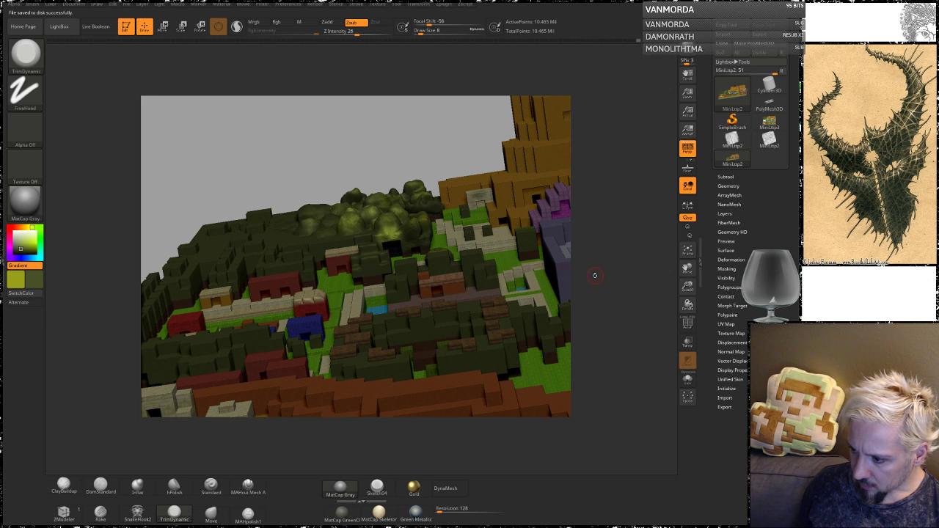
Convert the terrain to DynaMesh at resolution 1016, freezing its subdivision levels.
{"action": "left_click_drag", "start_coordinate": [595, 292], "coordinate": [571, 272]}
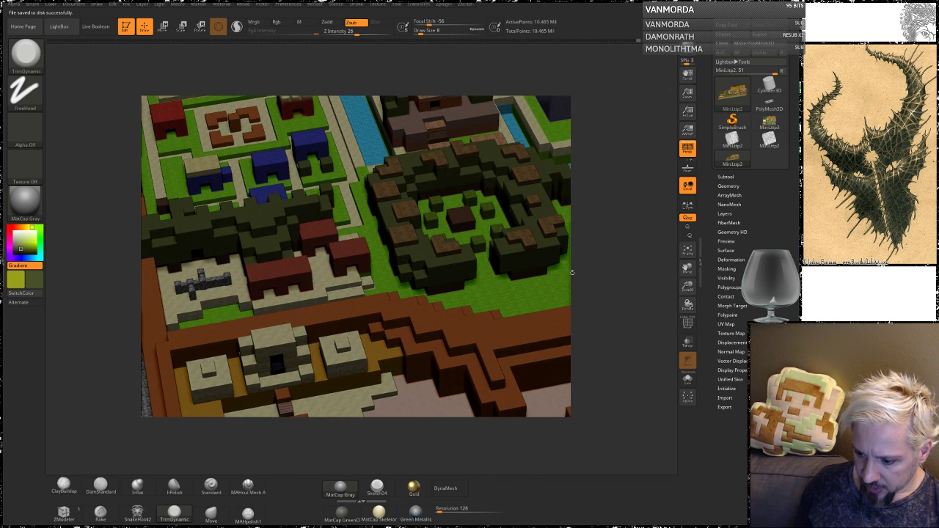
{"action": "left_click", "coordinate": [446, 488]}
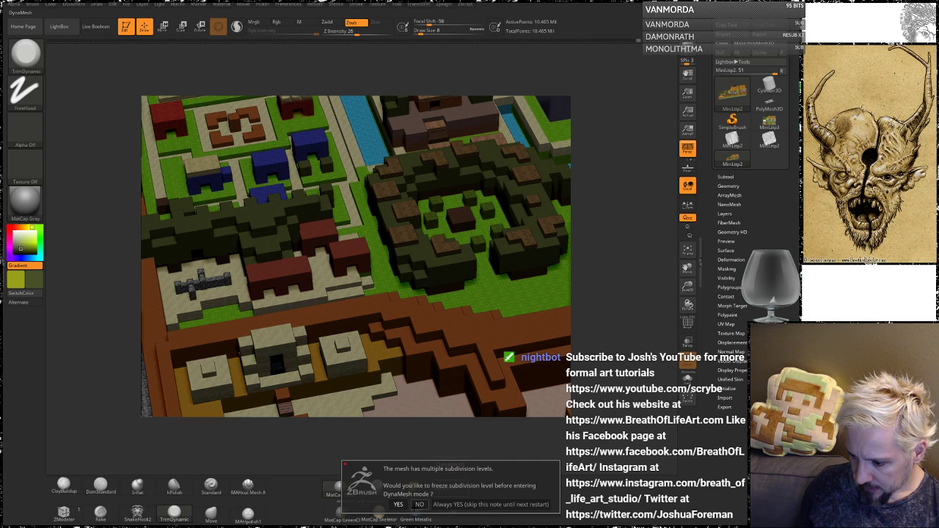
{"action": "left_click", "coordinate": [397, 504]}
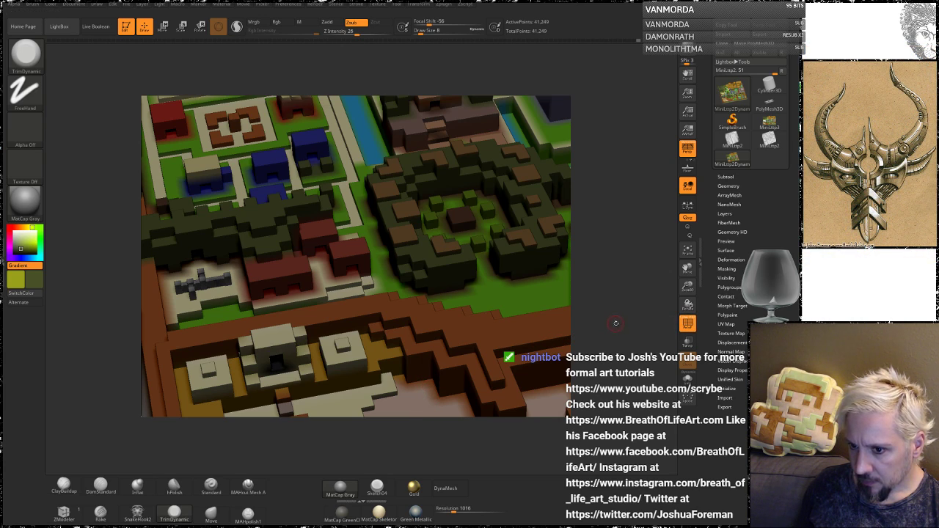
Turn off the wireframe display, unfreeze the terrain's subdivision levels and delete the lower levels.
{"action": "left_click", "coordinate": [687, 323]}
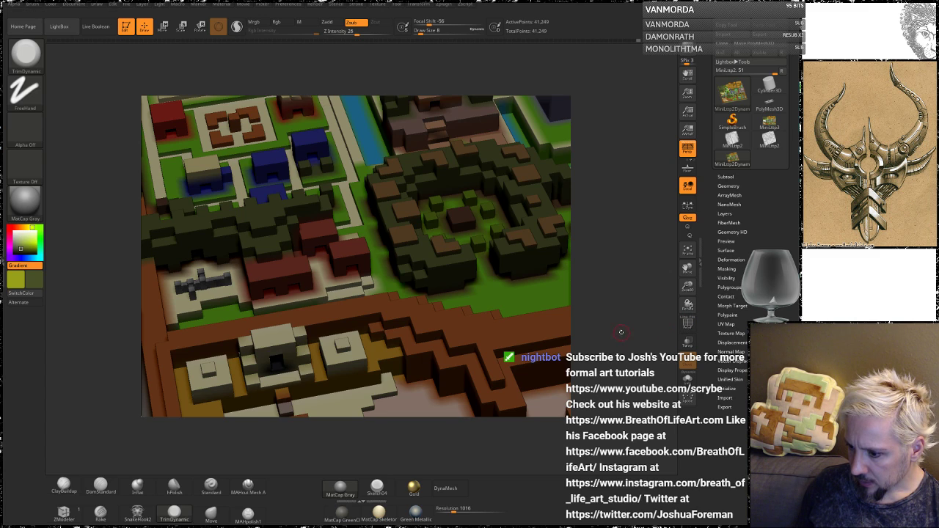
{"action": "left_click", "coordinate": [729, 177]}
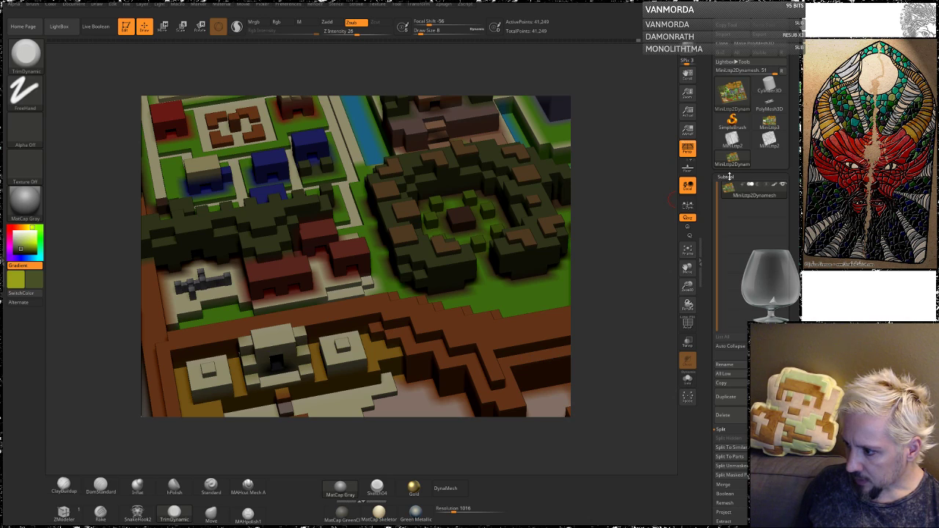
{"action": "left_click", "coordinate": [729, 178]}
{"action": "left_click", "coordinate": [729, 186]}
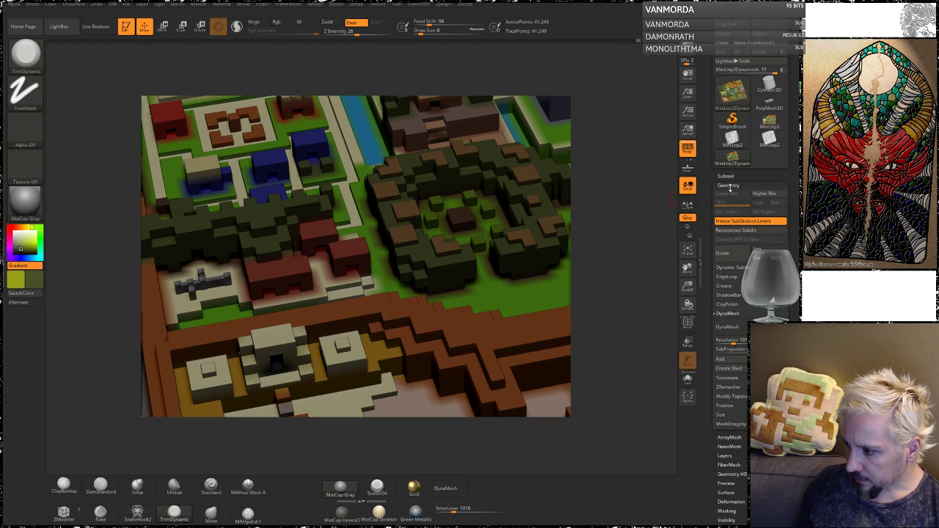
{"action": "left_click", "coordinate": [722, 220]}
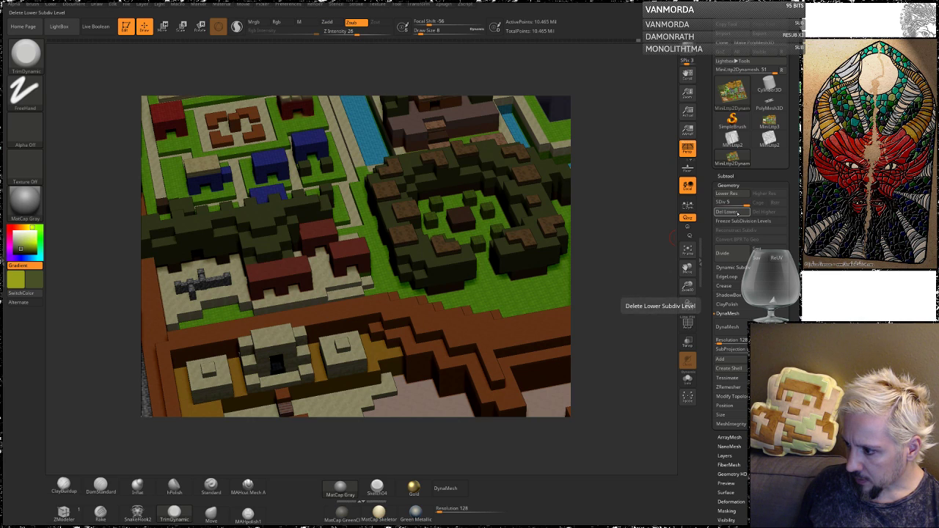
{"action": "left_click", "coordinate": [738, 212]}
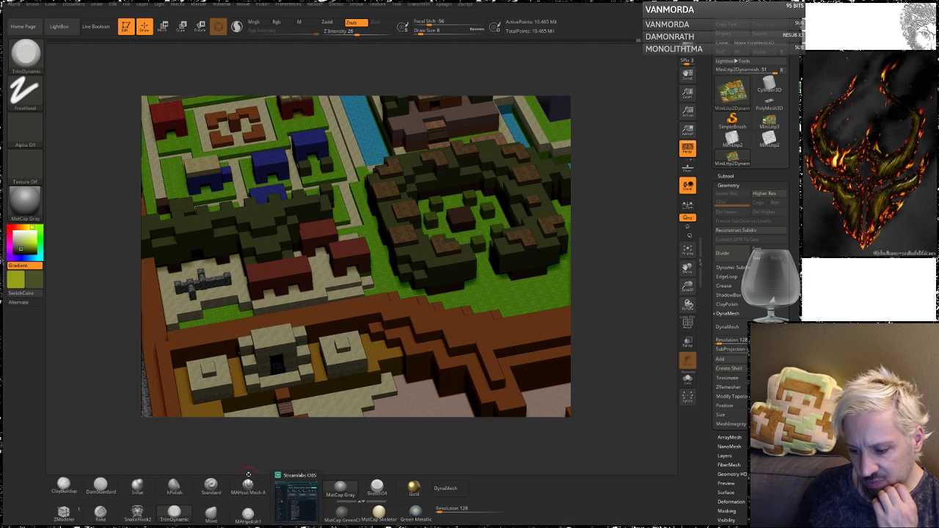
Switch to the music player, play Silence Broken from the YouTubeLivestream playlist, and return to ZBrush.
{"action": "key", "text": "alt+Tab"}
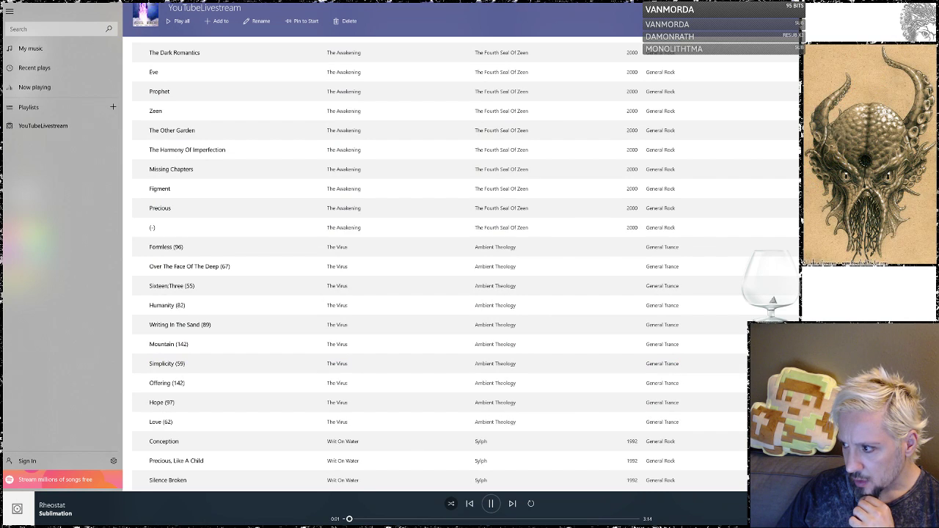
{"action": "scroll", "coordinate": [451, 314], "scroll_direction": "down", "scroll_amount": 3}
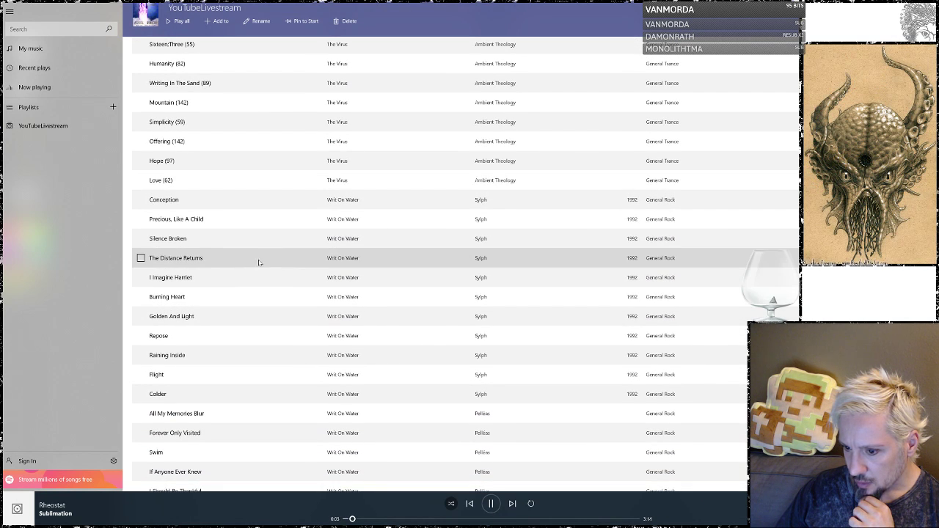
{"action": "left_click", "coordinate": [200, 239]}
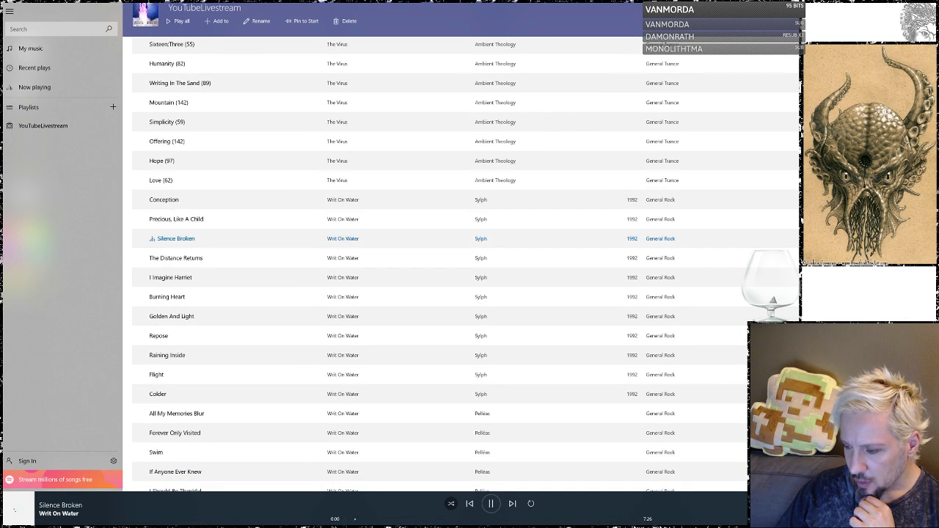
{"action": "key", "text": "alt+Tab"}
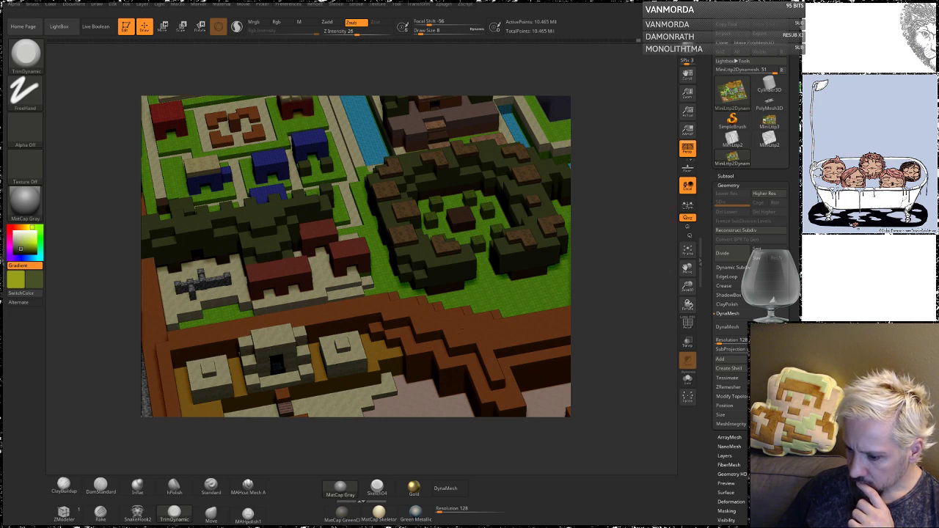
Convert the terrain to DynaMesh at resolution 968.
{"action": "left_click_drag", "start_coordinate": [440, 512], "coordinate": [450, 511]}
{"action": "left_click", "coordinate": [445, 487]}
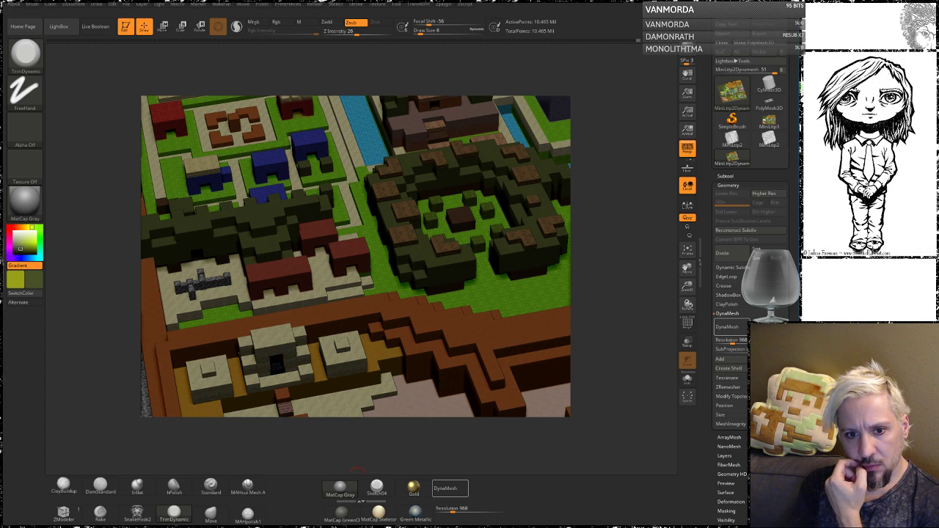
{"action": "left_click", "coordinate": [449, 488]}
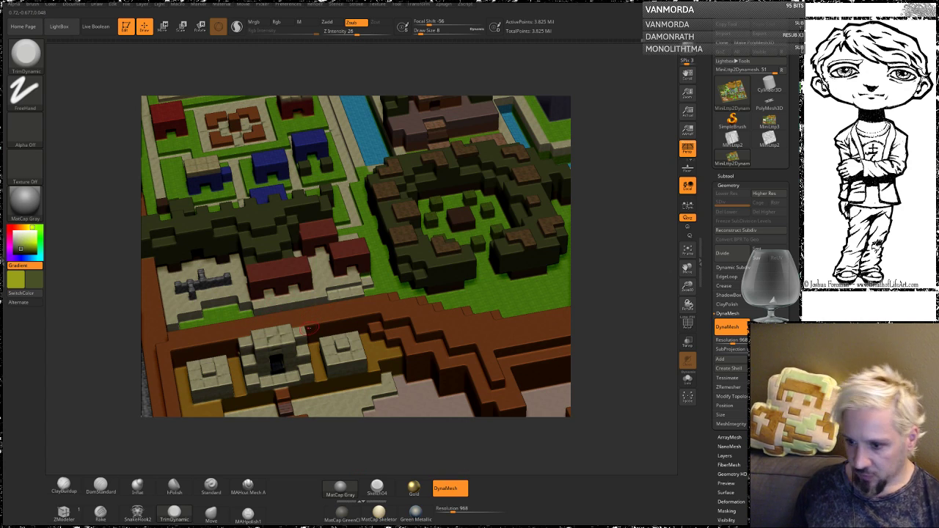
Smooth the surface and edges of the red house's tan roof in the village.
{"action": "left_click_drag", "start_coordinate": [116, 186], "coordinate": [133, 215], "text": "alt"}
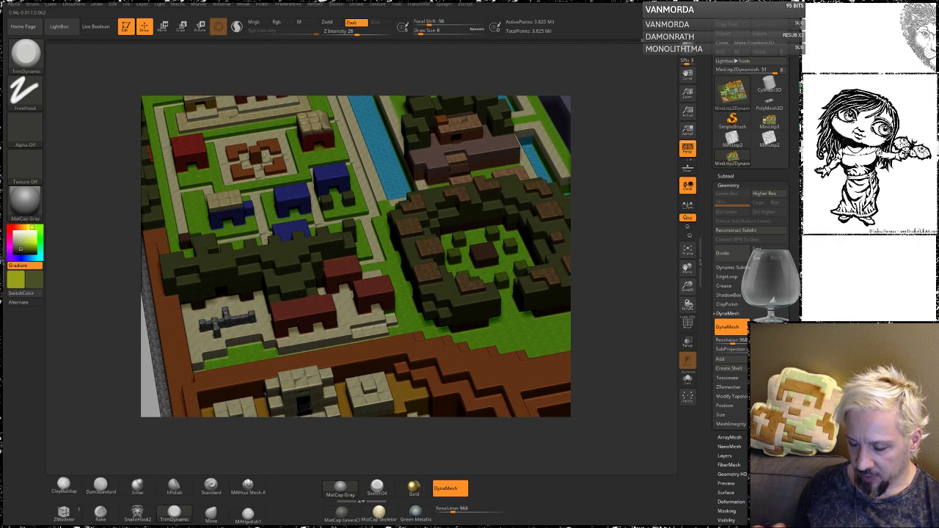
{"action": "left_click_drag", "start_coordinate": [109, 144], "coordinate": [176, 224]}
{"action": "left_click_drag", "start_coordinate": [165, 190], "coordinate": [317, 422]}
{"action": "mouse_move", "coordinate": [632, 205]}
{"action": "left_mouse_down", "text": "alt"}
{"action": "mouse_move", "coordinate": [609, 228]}
{"action": "mouse_move", "coordinate": [609, 211]}
{"action": "left_mouse_up", "text": "alt"}
{"action": "mouse_move", "coordinate": [449, 253]}
{"action": "left_mouse_down", "text": "shift"}
{"action": "mouse_move", "coordinate": [449, 282]}
{"action": "mouse_move", "coordinate": [372, 257]}
{"action": "mouse_move", "coordinate": [338, 233]}
{"action": "mouse_move", "coordinate": [353, 289]}
{"action": "mouse_move", "coordinate": [401, 308]}
{"action": "left_mouse_up", "text": "shift"}
{"action": "left_click_drag", "start_coordinate": [605, 225], "coordinate": [605, 282]}
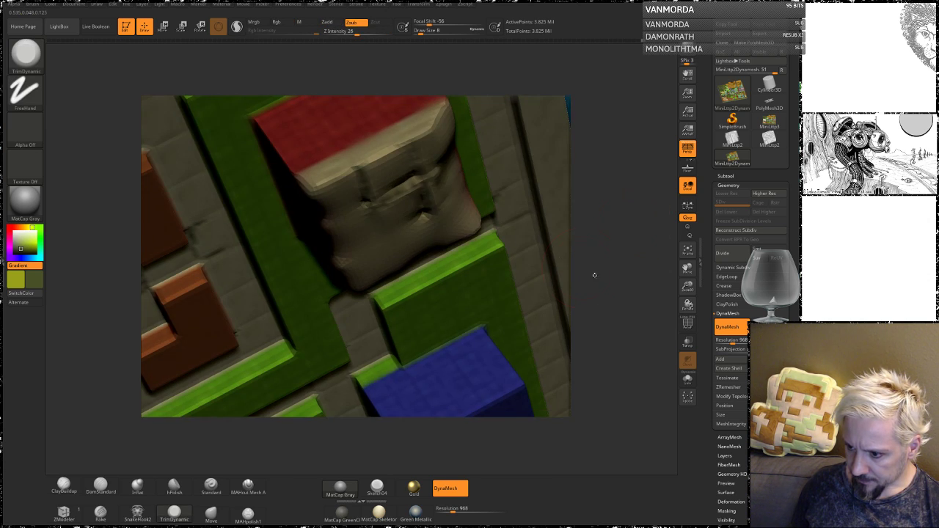
{"action": "mouse_move", "coordinate": [432, 136]}
{"action": "left_mouse_down", "text": "shift"}
{"action": "mouse_move", "coordinate": [338, 198]}
{"action": "mouse_move", "coordinate": [433, 220]}
{"action": "mouse_move", "coordinate": [423, 216]}
{"action": "left_mouse_up", "text": "shift"}
{"action": "left_click_drag", "start_coordinate": [620, 268], "coordinate": [610, 167]}
{"action": "left_click_drag", "start_coordinate": [516, 220], "coordinate": [509, 256], "text": "shift"}
{"action": "mouse_move", "coordinate": [621, 228]}
{"action": "left_mouse_down", "text": "alt"}
{"action": "mouse_move", "coordinate": [607, 203]}
{"action": "mouse_move", "coordinate": [616, 147]}
{"action": "mouse_move", "coordinate": [603, 236]}
{"action": "mouse_move", "coordinate": [348, 347]}
{"action": "left_mouse_up", "text": "alt"}
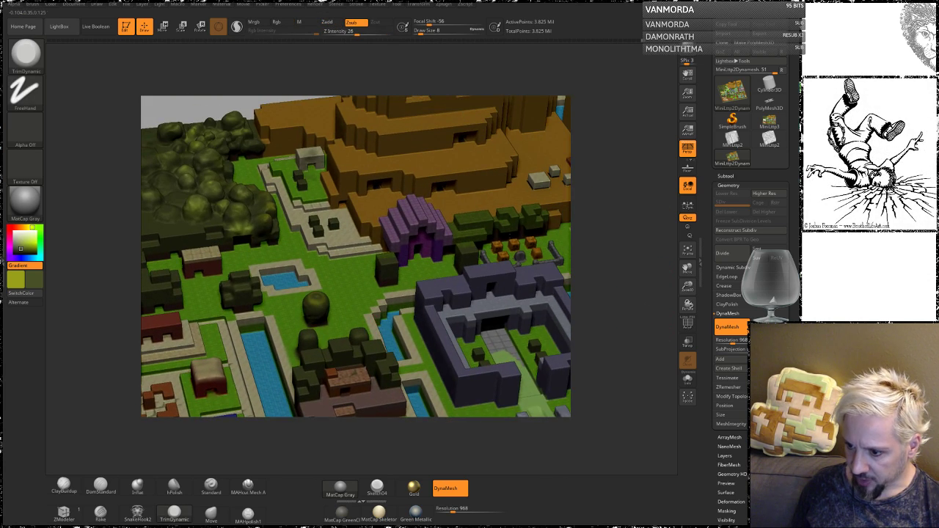
Examine the remeshed terrain around the castle, the river and the grassy bank beside the bridge.
{"action": "left_click_drag", "start_coordinate": [615, 259], "coordinate": [441, 127]}
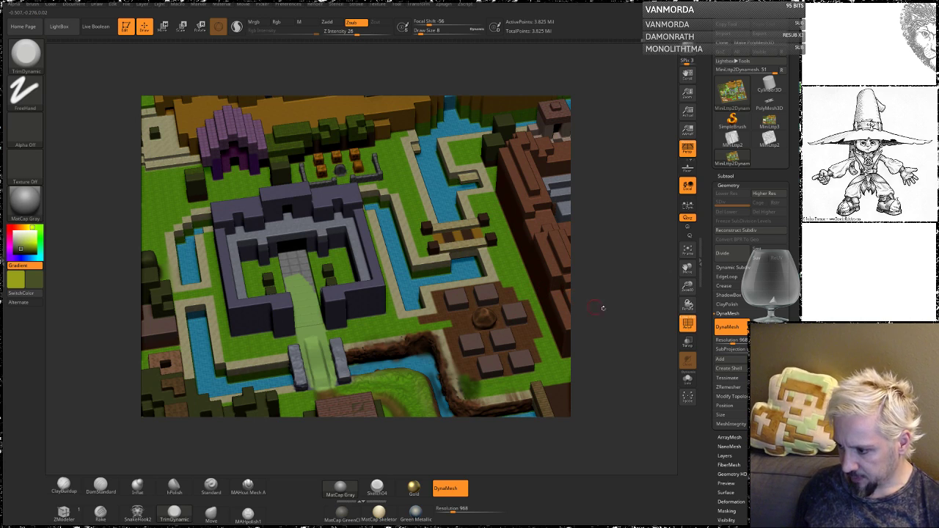
{"action": "left_click_drag", "start_coordinate": [622, 321], "coordinate": [625, 176]}
{"action": "left_click_drag", "start_coordinate": [624, 299], "coordinate": [625, 341]}
{"action": "left_click_drag", "start_coordinate": [631, 281], "coordinate": [723, 388], "text": "alt"}
{"action": "left_click_drag", "start_coordinate": [637, 278], "coordinate": [151, 365], "text": "alt"}
{"action": "left_click_drag", "start_coordinate": [631, 255], "coordinate": [553, 264], "text": "alt"}
{"action": "left_click_drag", "start_coordinate": [605, 321], "coordinate": [431, 127], "text": "alt"}
{"action": "left_click_drag", "start_coordinate": [614, 334], "coordinate": [559, 294], "text": "alt"}
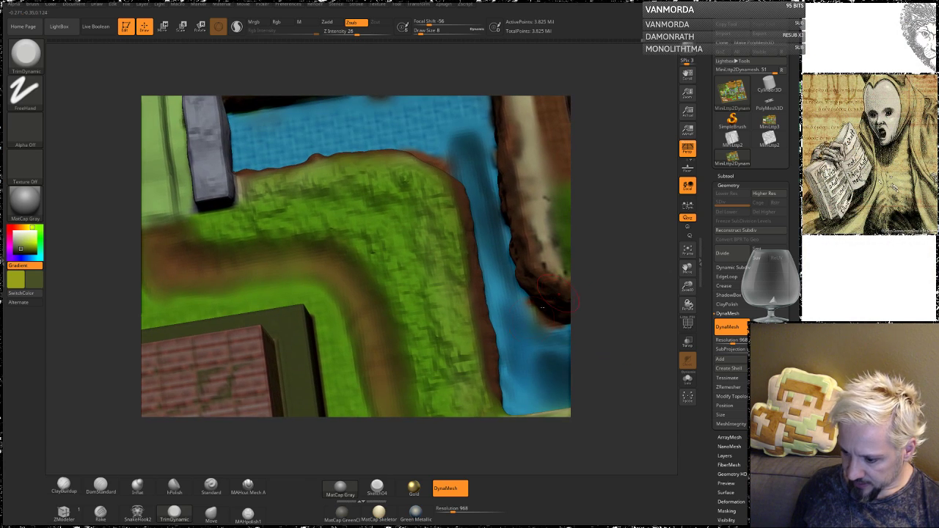
Try to remesh the terrain at DynaMesh resolution 1888.
{"action": "left_click_drag", "start_coordinate": [452, 508], "coordinate": [456, 509]}
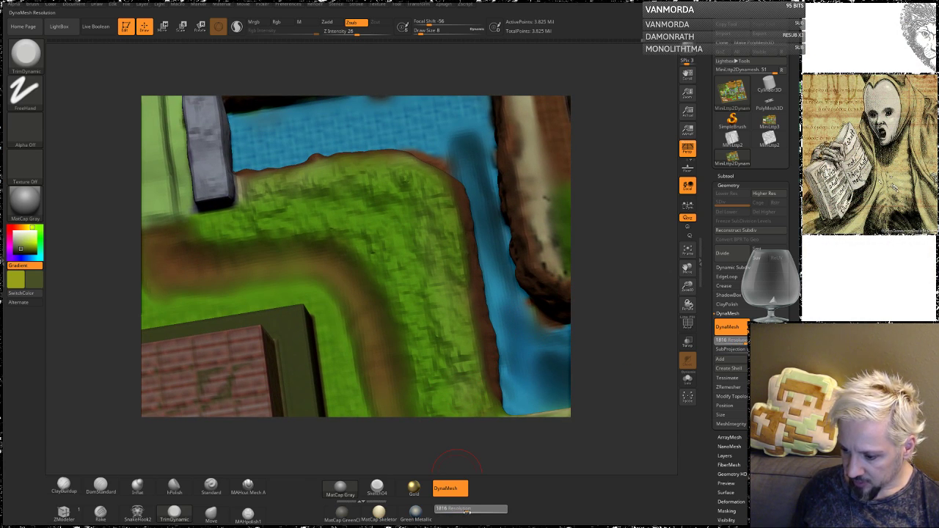
{"action": "left_click_drag", "start_coordinate": [587, 358], "coordinate": [579, 344]}
{"action": "left_click_drag", "start_coordinate": [603, 253], "coordinate": [585, 217], "text": "ctrl"}
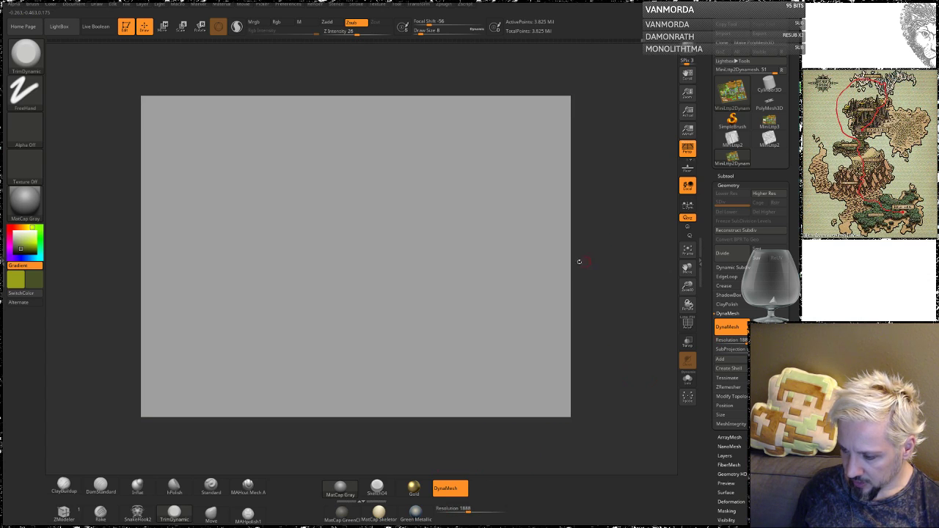
{"action": "key", "text": "ctrl"}
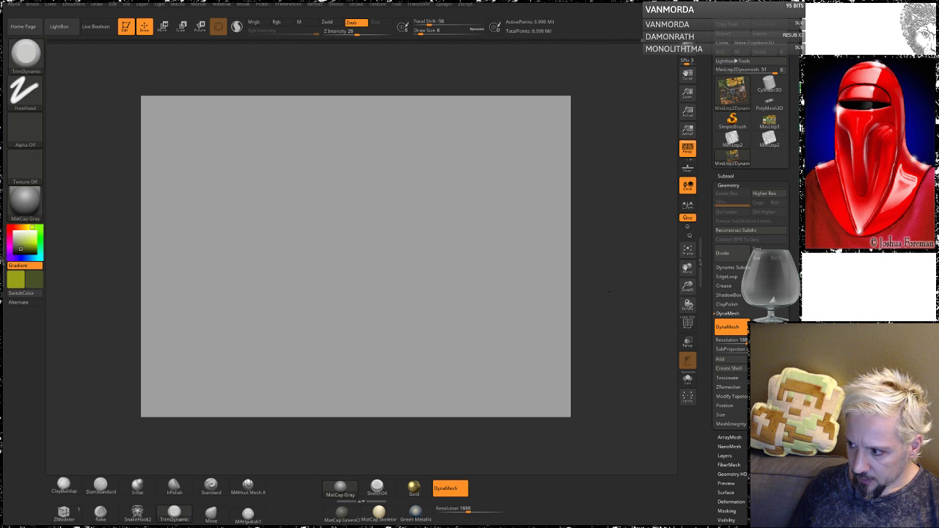
{"action": "key", "text": "f"}
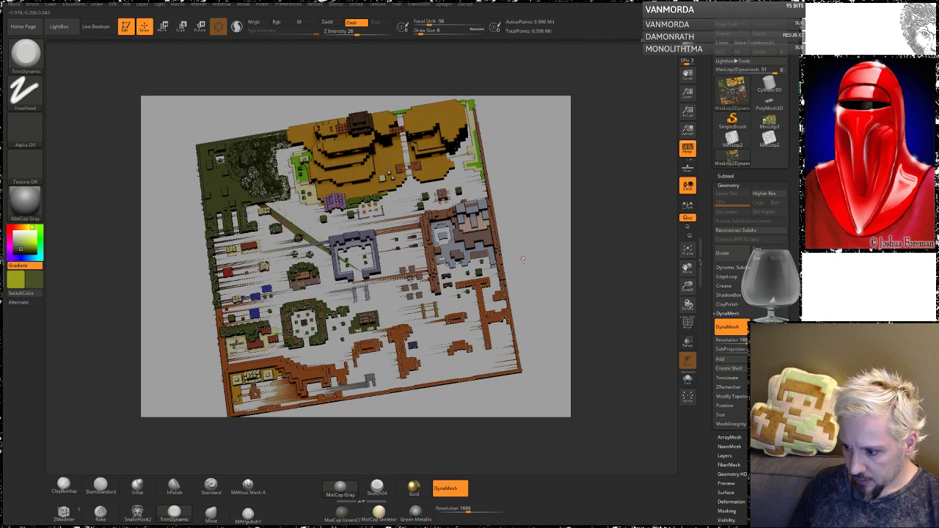
{"action": "left_click_drag", "start_coordinate": [537, 296], "coordinate": [588, 374]}
{"action": "mouse_move", "coordinate": [613, 330]}
{"action": "left_mouse_down"}
{"action": "mouse_move", "coordinate": [625, 374]}
{"action": "mouse_move", "coordinate": [600, 365]}
{"action": "mouse_move", "coordinate": [600, 329]}
{"action": "mouse_move", "coordinate": [555, 270]}
{"action": "left_mouse_up"}
{"action": "key", "text": "ctrl"}
{"action": "key", "text": "ctrl+z"}
Try to remesh the terrain at DynaMesh resolution 1488.
{"action": "left_click_drag", "start_coordinate": [468, 509], "coordinate": [458, 511]}
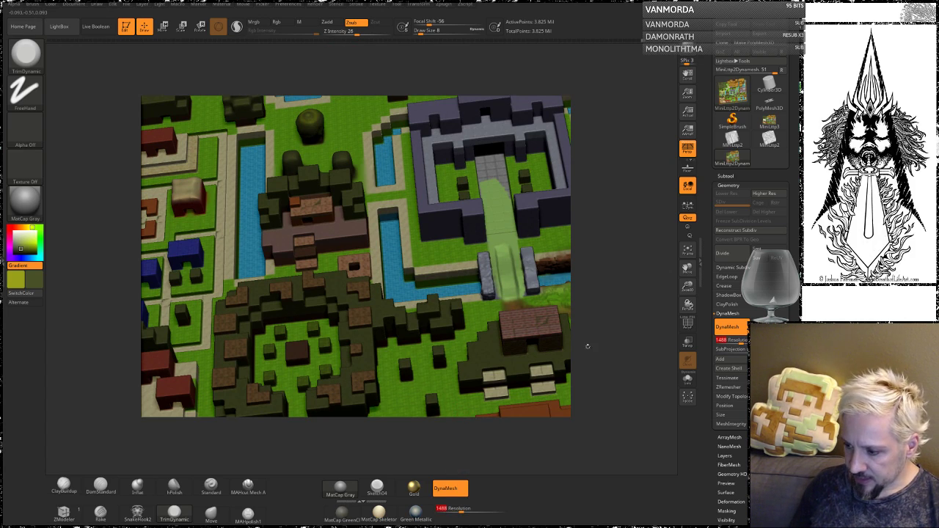
{"action": "left_click_drag", "start_coordinate": [604, 305], "coordinate": [597, 240]}
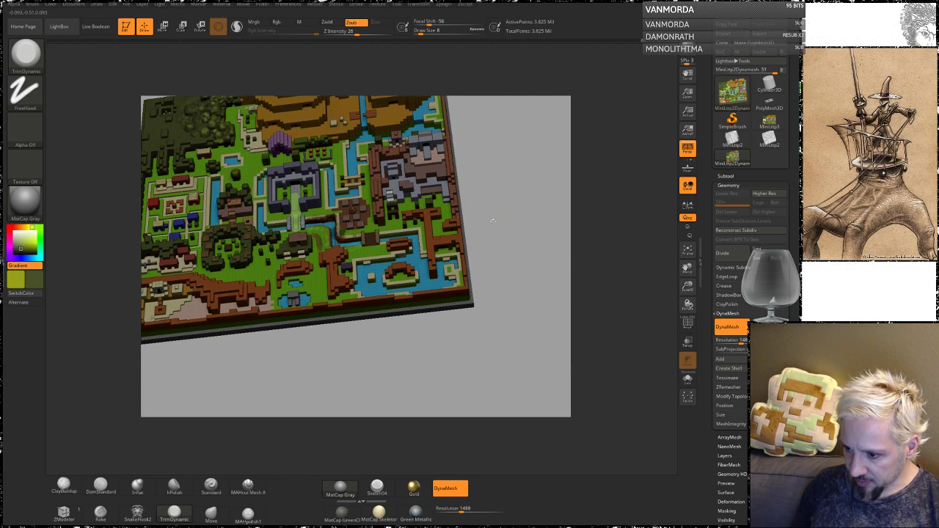
{"action": "left_click_drag", "start_coordinate": [501, 214], "coordinate": [517, 235], "text": "ctrl"}
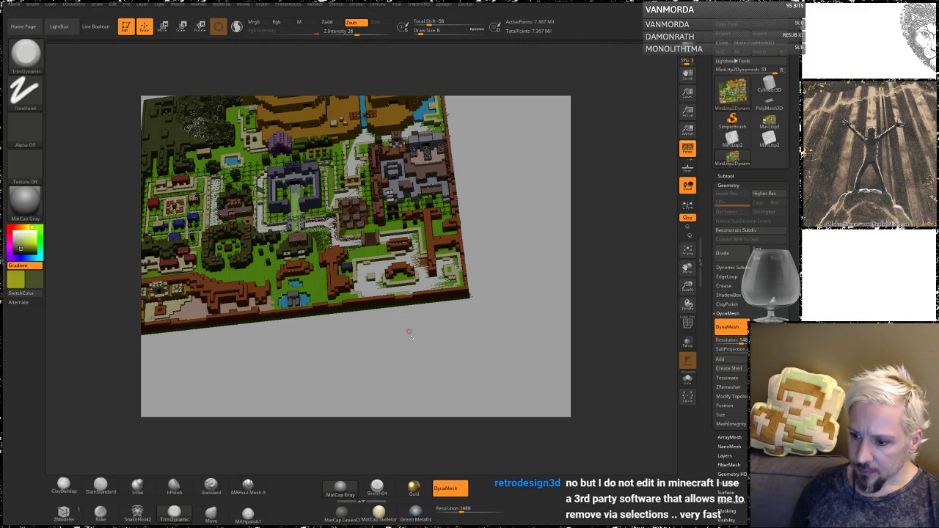
{"action": "left_click_drag", "start_coordinate": [490, 330], "coordinate": [519, 383]}
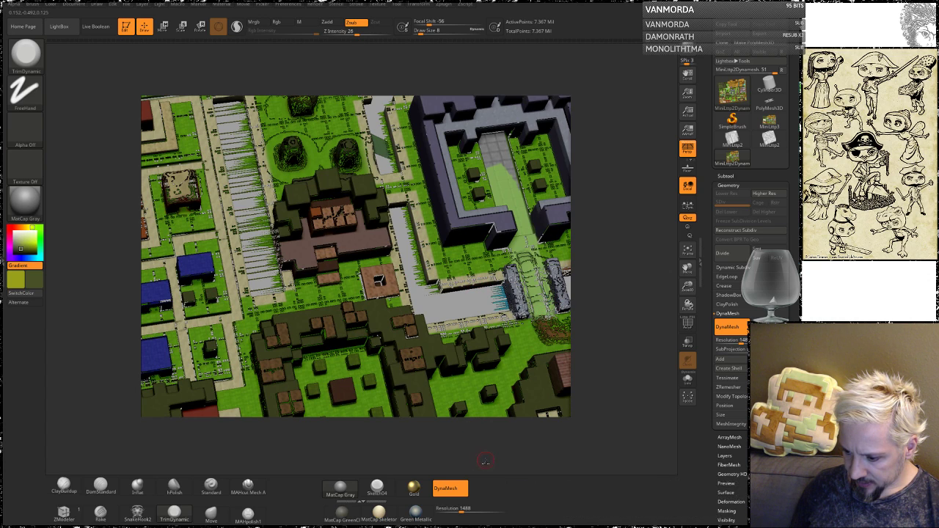
{"action": "key", "text": "ctrl+z"}
Remesh the terrain at DynaMesh resolution 1064.
{"action": "left_click", "coordinate": [459, 509]}
{"action": "left_click_drag", "start_coordinate": [460, 510], "coordinate": [453, 511]}
{"action": "left_click_drag", "start_coordinate": [599, 379], "coordinate": [555, 288], "text": "alt"}
{"action": "key", "text": "ctrl"}
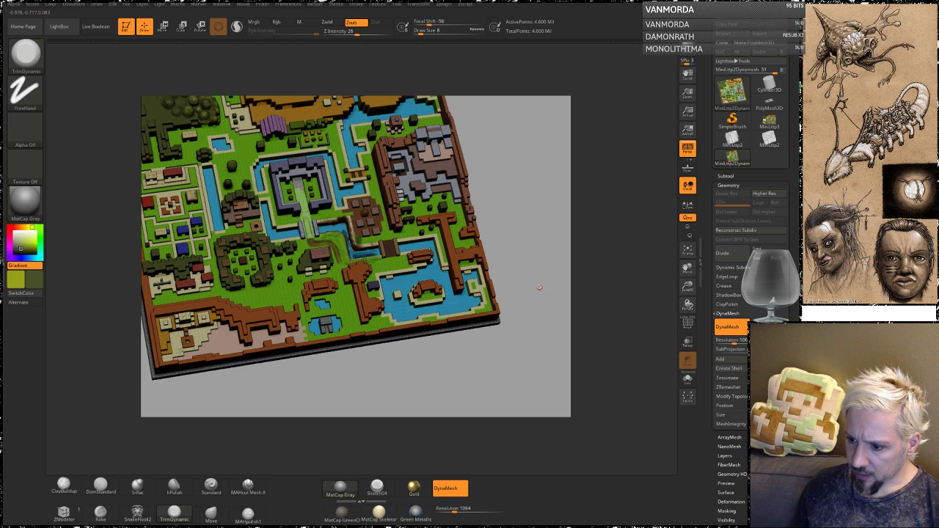
Spray bumpy texture onto the grass between the dirt path and the river using the Standard brush.
{"action": "mouse_move", "coordinate": [528, 273]}
{"action": "left_mouse_down"}
{"action": "mouse_move", "coordinate": [524, 226]}
{"action": "mouse_move", "coordinate": [484, 242]}
{"action": "mouse_move", "coordinate": [269, 272]}
{"action": "mouse_move", "coordinate": [256, 215]}
{"action": "mouse_move", "coordinate": [243, 220]}
{"action": "mouse_move", "coordinate": [258, 232]}
{"action": "mouse_move", "coordinate": [275, 305]}
{"action": "mouse_move", "coordinate": [364, 435]}
{"action": "left_mouse_up"}
{"action": "left_click_drag", "start_coordinate": [632, 241], "coordinate": [415, 234], "text": "alt"}
{"action": "left_click_drag", "start_coordinate": [611, 268], "coordinate": [368, 200], "text": "alt"}
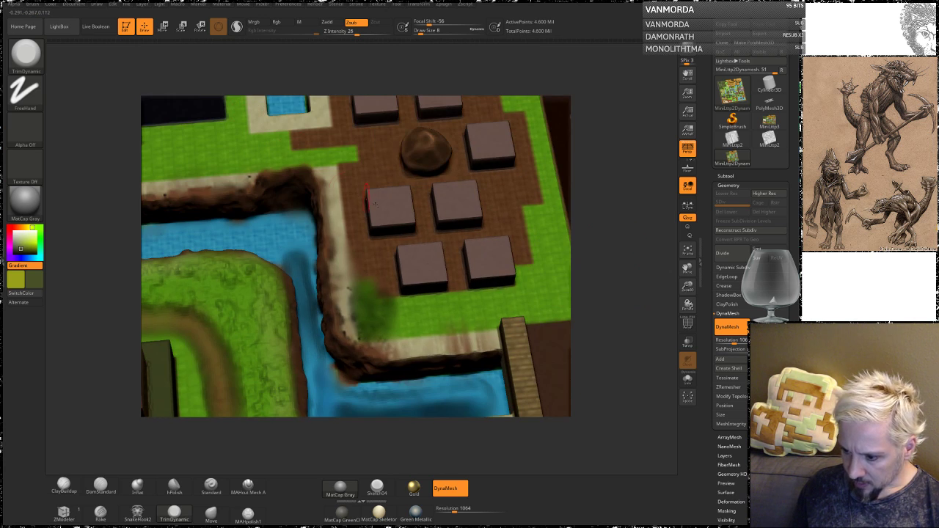
{"action": "left_click_drag", "start_coordinate": [148, 303], "coordinate": [263, 203], "text": "alt"}
{"action": "mouse_move", "coordinate": [130, 260]}
{"action": "left_mouse_down", "text": "alt"}
{"action": "mouse_move", "coordinate": [366, 333]}
{"action": "mouse_move", "coordinate": [233, 296]}
{"action": "left_mouse_up", "text": "alt"}
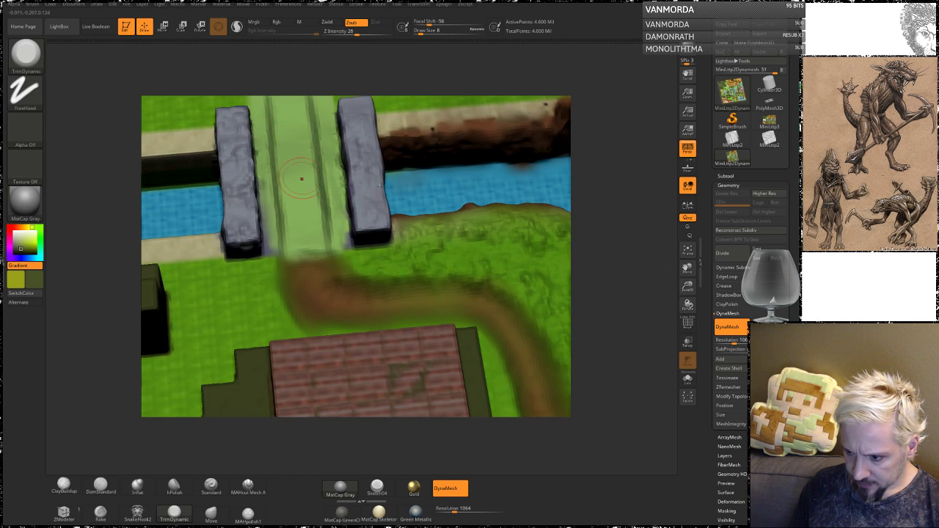
{"action": "left_click_drag", "start_coordinate": [606, 257], "coordinate": [380, 331]}
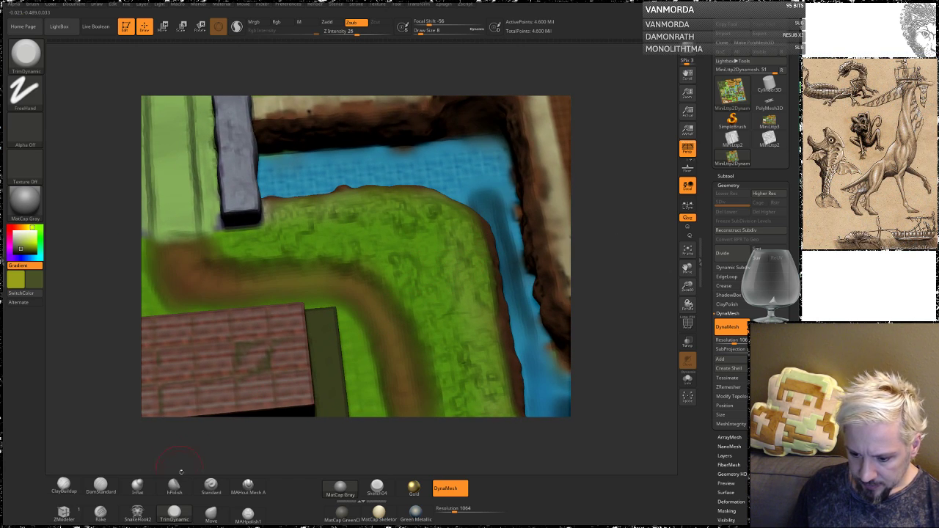
{"action": "left_click", "coordinate": [211, 486]}
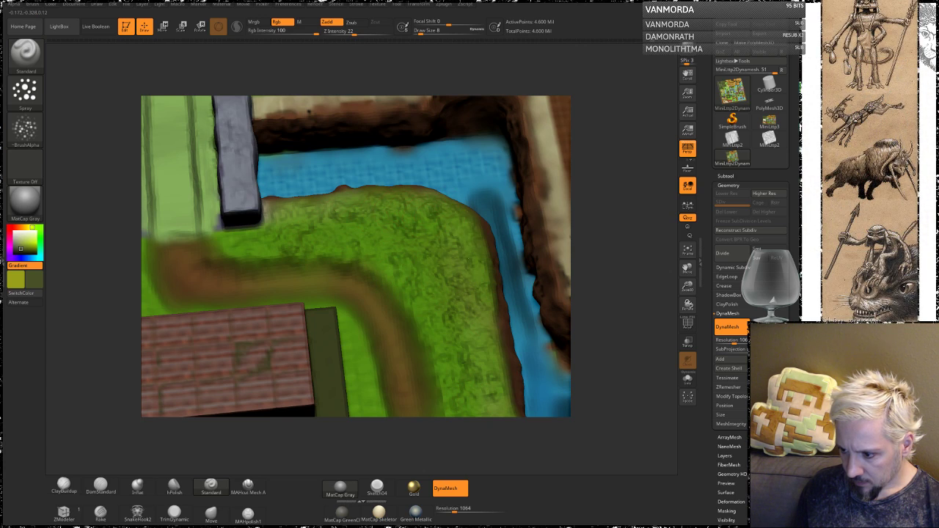
Look over the remeshed terrain across the village, ponds, castle surroundings, stone block field and red cliffs.
{"action": "mouse_move", "coordinate": [603, 224]}
{"action": "left_mouse_down", "text": "alt"}
{"action": "mouse_move", "coordinate": [605, 286]}
{"action": "mouse_move", "coordinate": [615, 260]}
{"action": "mouse_move", "coordinate": [603, 265]}
{"action": "mouse_move", "coordinate": [803, 209]}
{"action": "left_mouse_up", "text": "alt"}
{"action": "left_click_drag", "start_coordinate": [97, 189], "coordinate": [311, 294]}
{"action": "left_click_drag", "start_coordinate": [279, 248], "coordinate": [250, 313], "text": "alt"}
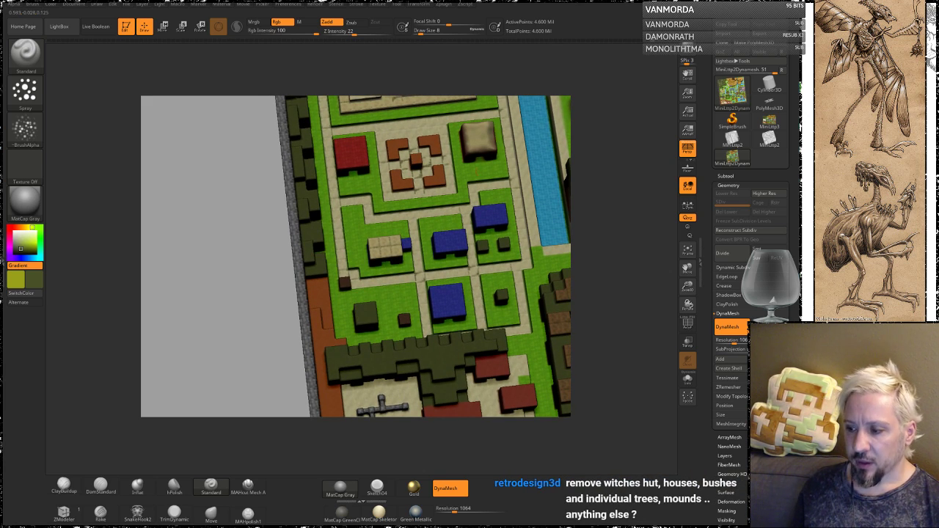
{"action": "left_click_drag", "start_coordinate": [636, 167], "coordinate": [590, 228], "text": "alt"}
{"action": "left_click_drag", "start_coordinate": [603, 266], "coordinate": [594, 232]}
{"action": "mouse_move", "coordinate": [646, 264]}
{"action": "left_mouse_down", "text": "alt"}
{"action": "mouse_move", "coordinate": [559, 200]}
{"action": "mouse_move", "coordinate": [601, 258]}
{"action": "mouse_move", "coordinate": [682, 421]}
{"action": "left_mouse_up", "text": "alt"}
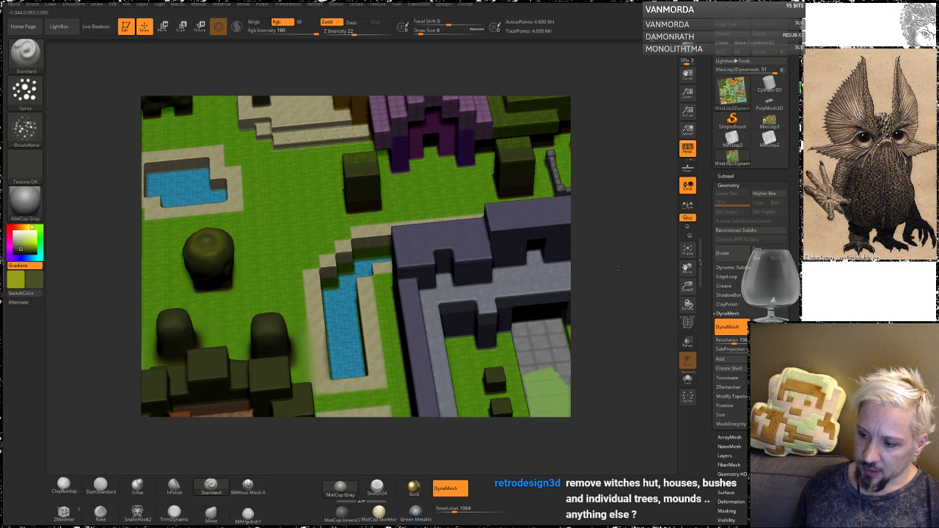
{"action": "left_click_drag", "start_coordinate": [609, 268], "coordinate": [641, 234]}
{"action": "left_click_drag", "start_coordinate": [117, 208], "coordinate": [204, 275]}
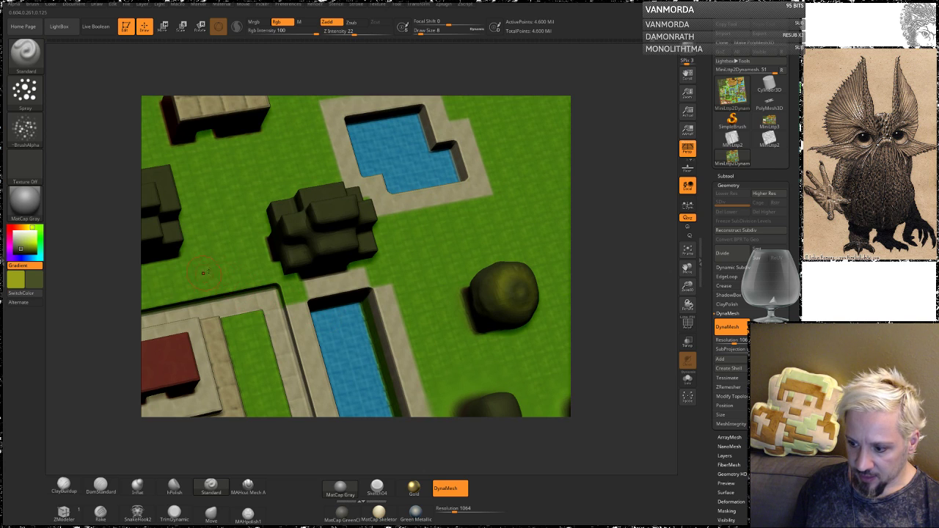
{"action": "left_click_drag", "start_coordinate": [624, 276], "coordinate": [547, 267], "text": "alt"}
{"action": "left_click_drag", "start_coordinate": [621, 335], "coordinate": [413, 265]}
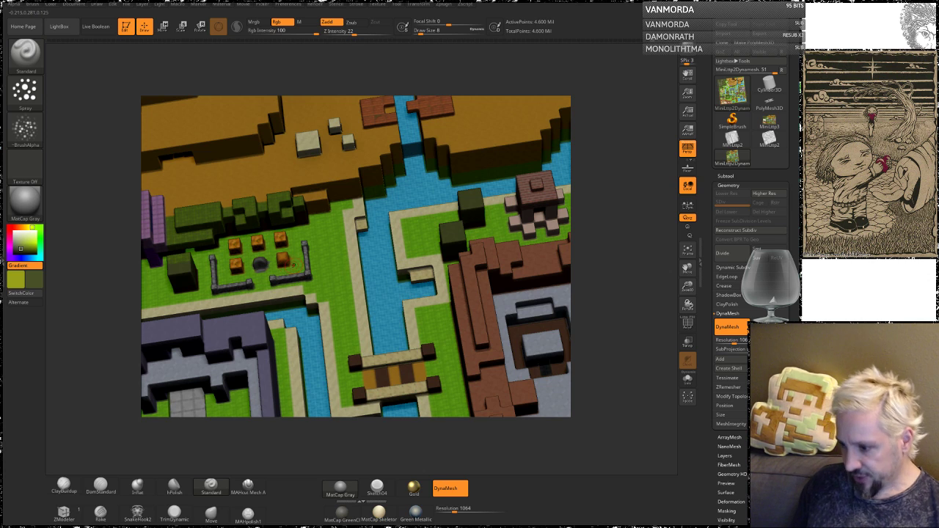
{"action": "left_click_drag", "start_coordinate": [637, 350], "coordinate": [369, 253]}
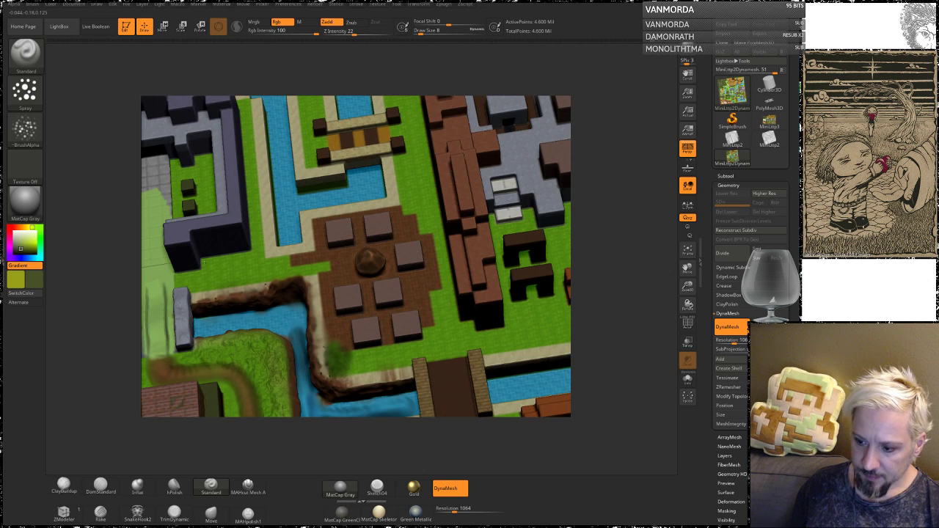
{"action": "left_click_drag", "start_coordinate": [646, 288], "coordinate": [586, 274], "text": "alt"}
{"action": "mouse_move", "coordinate": [608, 350]}
{"action": "left_mouse_down"}
{"action": "mouse_move", "coordinate": [619, 273]}
{"action": "mouse_move", "coordinate": [613, 353]}
{"action": "left_mouse_up"}
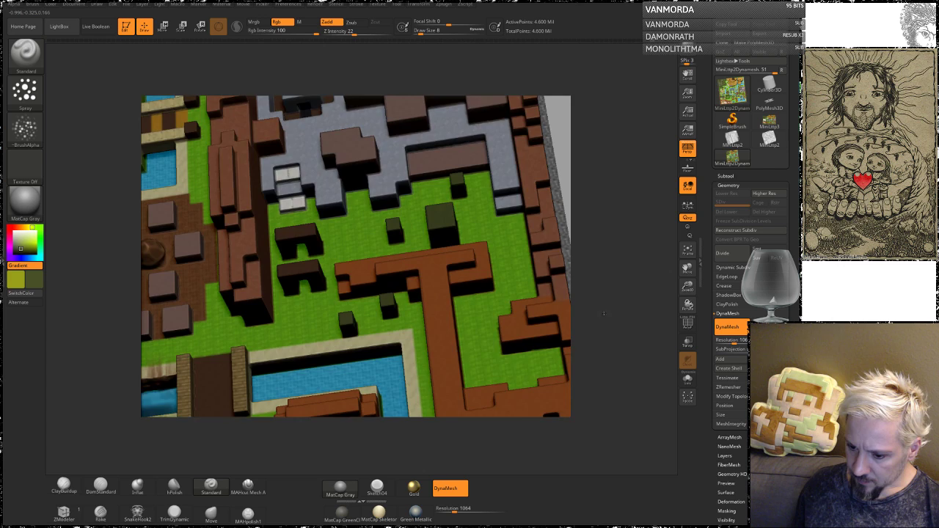
Examine the southern ponds and red cliffs, then survey the whole terrain map from above and at an angle.
{"action": "left_click_drag", "start_coordinate": [403, 461], "coordinate": [497, 213], "text": "alt"}
{"action": "left_click_drag", "start_coordinate": [131, 287], "coordinate": [309, 255]}
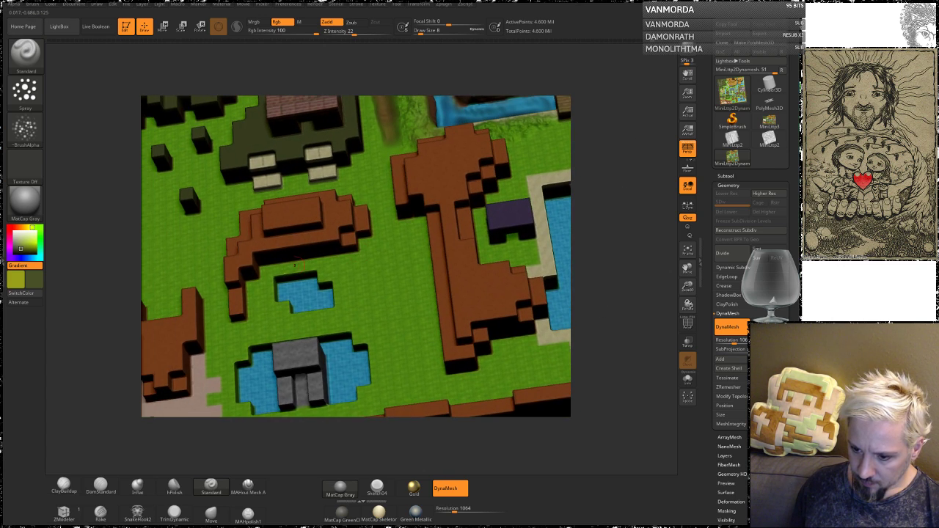
{"action": "left_click_drag", "start_coordinate": [134, 234], "coordinate": [117, 176]}
{"action": "mouse_move", "coordinate": [621, 269]}
{"action": "left_mouse_down"}
{"action": "mouse_move", "coordinate": [595, 327]}
{"action": "mouse_move", "coordinate": [610, 80]}
{"action": "mouse_move", "coordinate": [616, 273]}
{"action": "mouse_move", "coordinate": [621, 268]}
{"action": "left_mouse_up"}
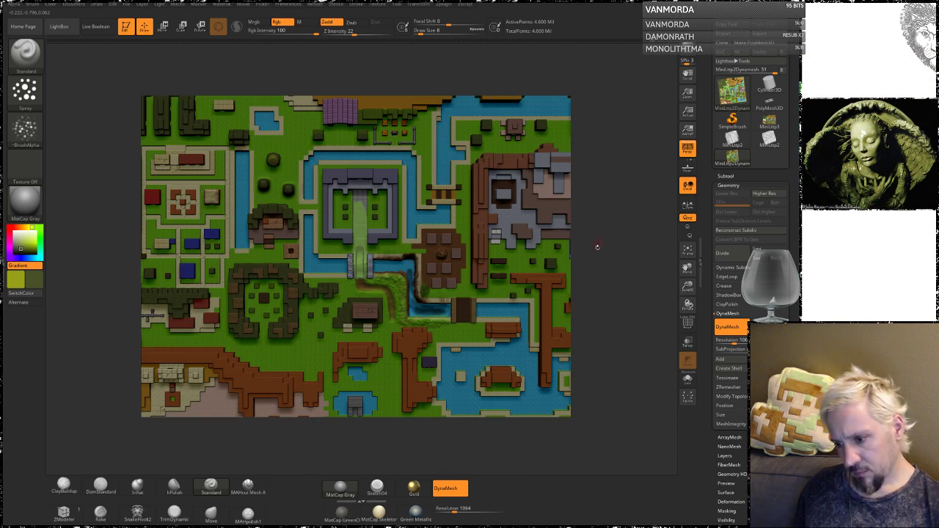
{"action": "left_click_drag", "start_coordinate": [609, 329], "coordinate": [612, 234]}
{"action": "left_click_drag", "start_coordinate": [109, 148], "coordinate": [158, 223], "text": "alt"}
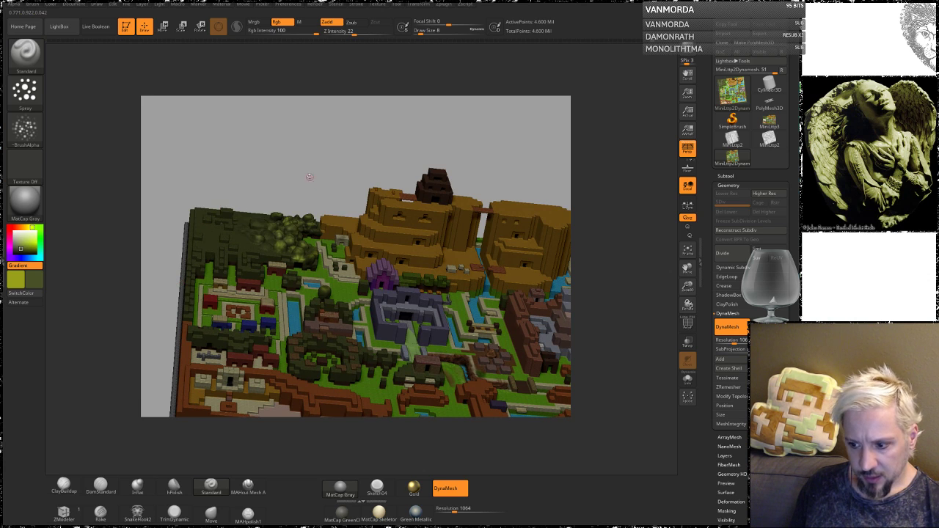
{"action": "left_click_drag", "start_coordinate": [310, 170], "coordinate": [292, 187]}
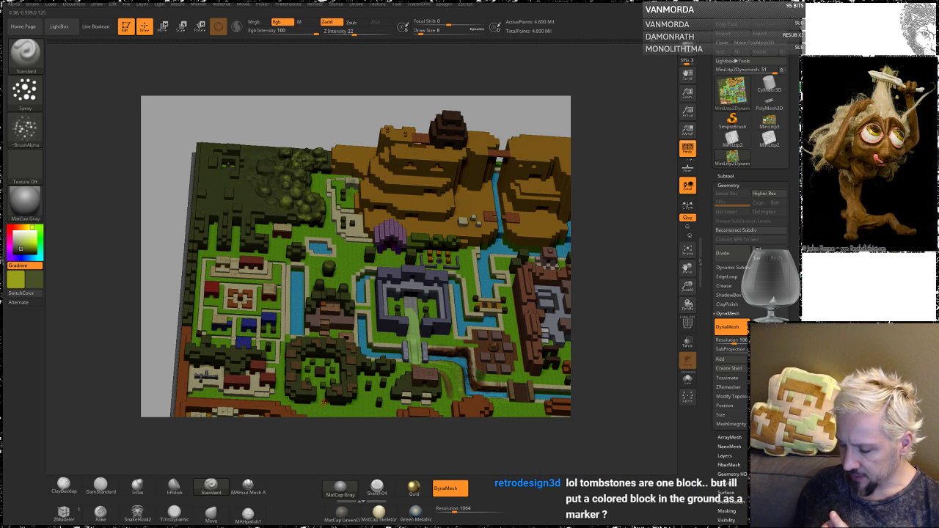
Inspect the rounded forest trees, the ochre mountain terraces, the purple-roofed building and the small pond up close.
{"action": "left_click_drag", "start_coordinate": [614, 290], "coordinate": [562, 343]}
{"action": "left_click_drag", "start_coordinate": [638, 118], "coordinate": [529, 337], "text": "alt"}
{"action": "left_click_drag", "start_coordinate": [635, 266], "coordinate": [208, 292]}
{"action": "left_click_drag", "start_coordinate": [116, 297], "coordinate": [625, 258]}
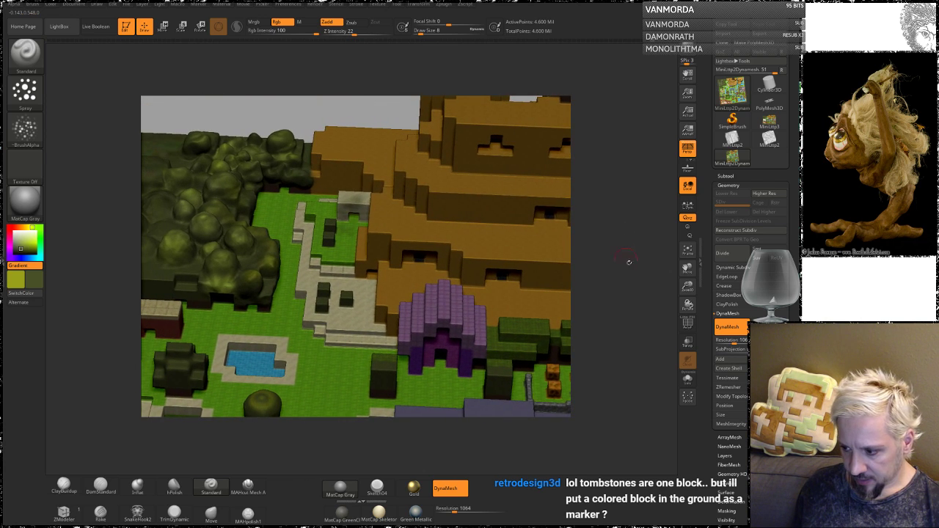
{"action": "left_click_drag", "start_coordinate": [620, 323], "coordinate": [578, 294]}
{"action": "left_click_drag", "start_coordinate": [104, 284], "coordinate": [371, 311]}
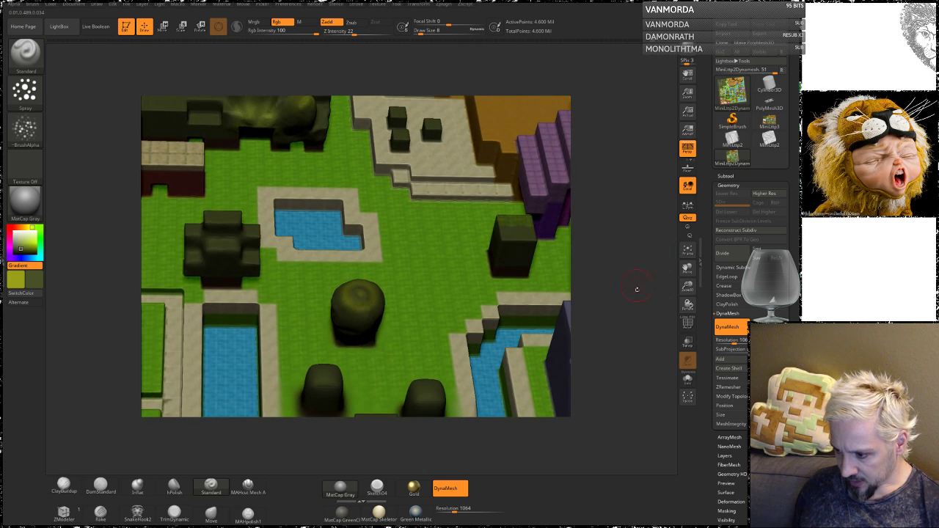
{"action": "left_click_drag", "start_coordinate": [323, 184], "coordinate": [137, 66], "text": "alt"}
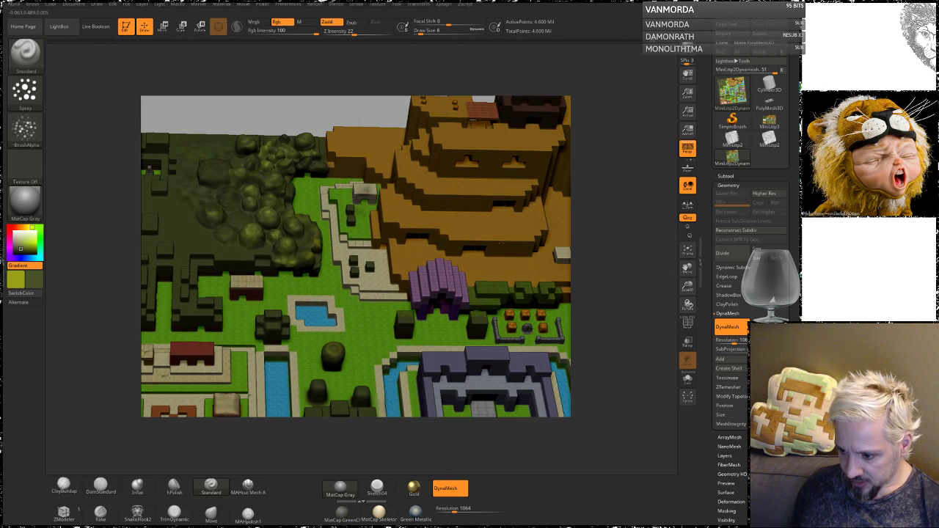
Inspect the stone block field, the northeastern river and pavilion, and the area between the castle and purple-roofed building.
{"action": "left_click_drag", "start_coordinate": [612, 364], "coordinate": [436, 196], "text": "alt"}
{"action": "left_click_drag", "start_coordinate": [596, 249], "coordinate": [477, 242]}
{"action": "left_click_drag", "start_coordinate": [594, 236], "coordinate": [627, 252]}
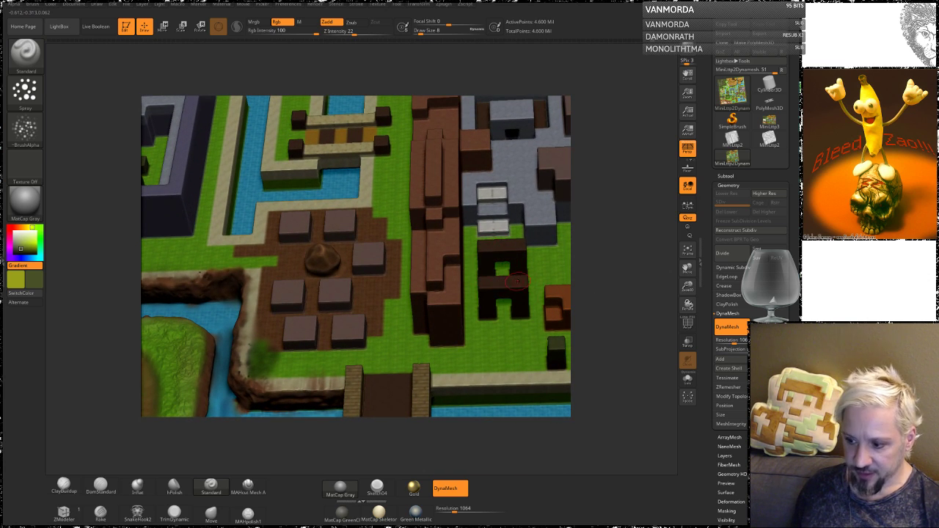
{"action": "left_click_drag", "start_coordinate": [632, 240], "coordinate": [576, 317], "text": "alt"}
{"action": "left_click_drag", "start_coordinate": [596, 247], "coordinate": [615, 374], "text": "alt"}
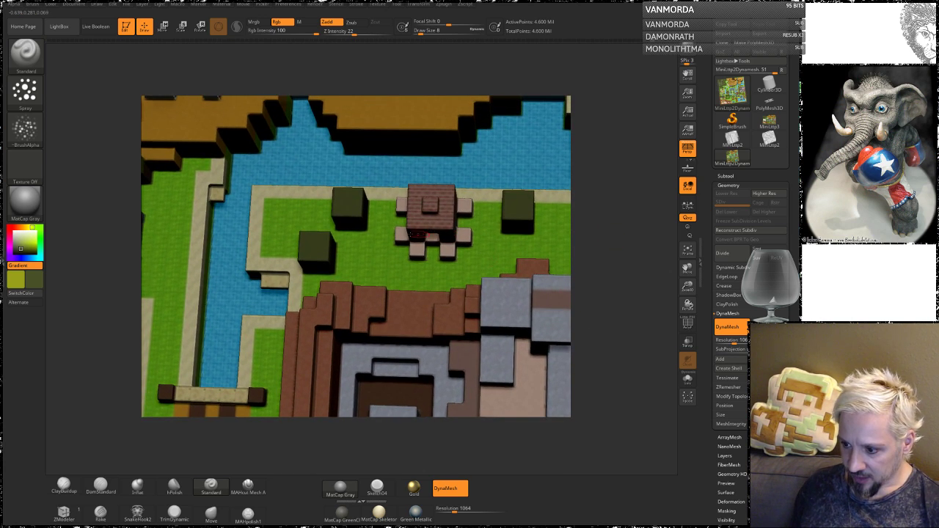
{"action": "left_click_drag", "start_coordinate": [608, 230], "coordinate": [598, 176]}
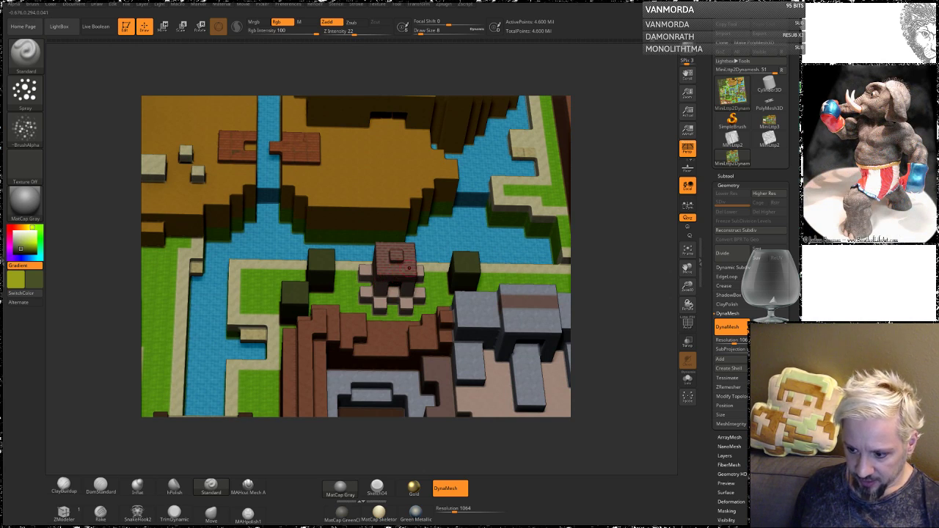
{"action": "left_click_drag", "start_coordinate": [104, 208], "coordinate": [496, 189], "text": "alt"}
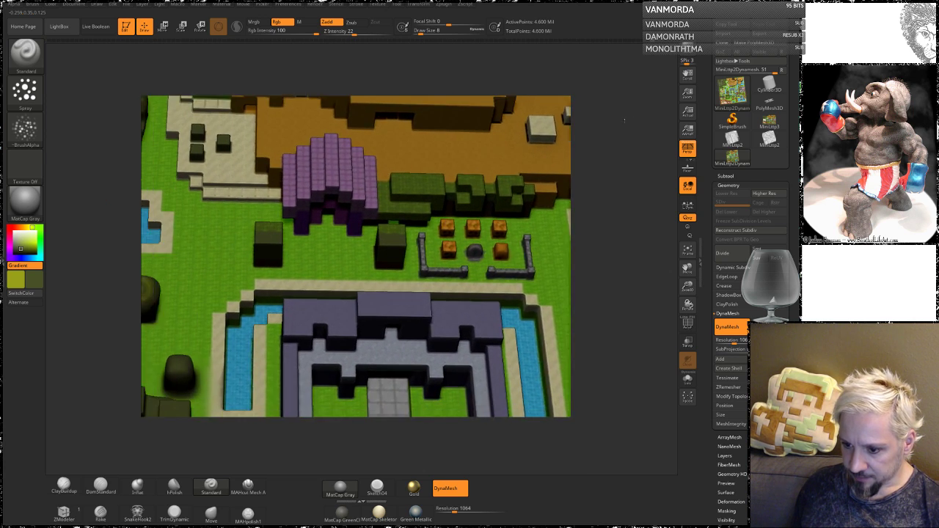
{"action": "left_click_drag", "start_coordinate": [403, 191], "coordinate": [479, 167], "text": "alt"}
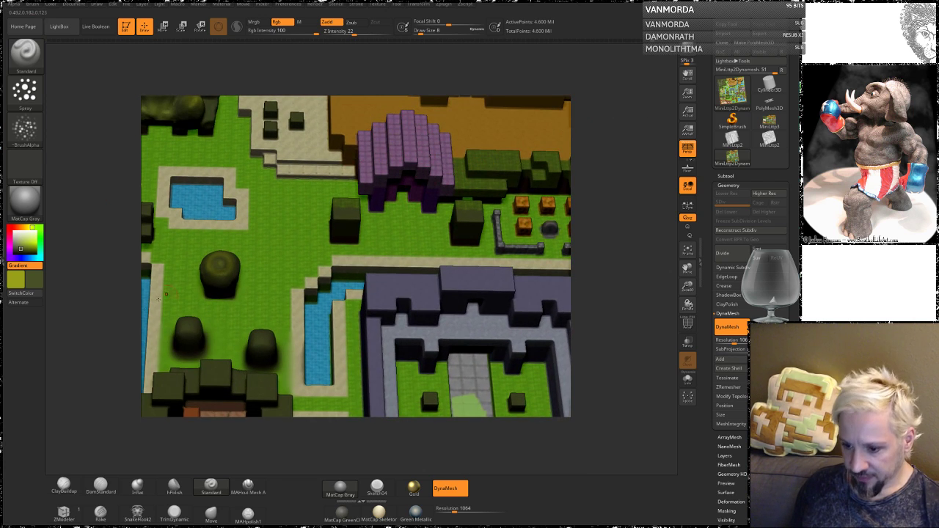
Inspect the village houses and paths, the sandstone desert temple and the ring-shaped forest grove.
{"action": "left_click_drag", "start_coordinate": [104, 335], "coordinate": [485, 154], "text": "alt"}
{"action": "left_click_drag", "start_coordinate": [297, 306], "coordinate": [459, 274], "text": "alt"}
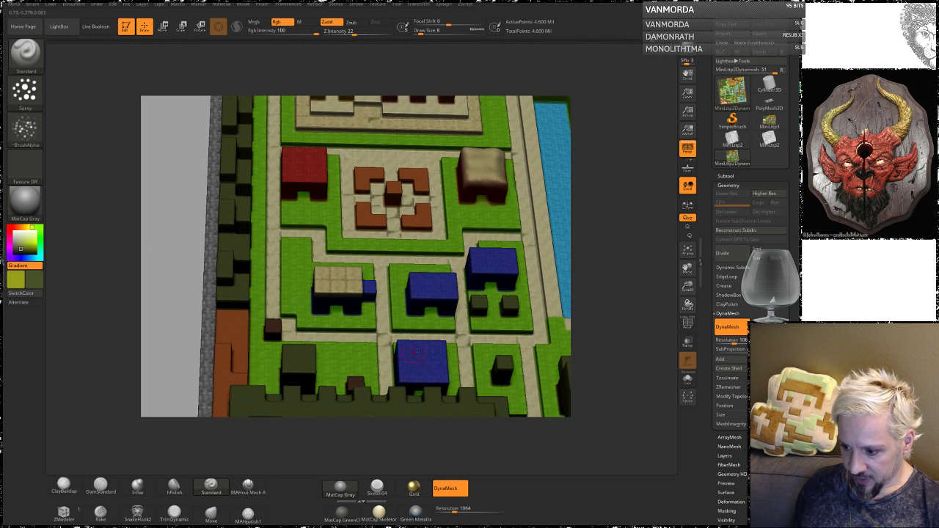
{"action": "left_click_drag", "start_coordinate": [647, 321], "coordinate": [443, 82], "text": "alt"}
{"action": "left_click_drag", "start_coordinate": [118, 306], "coordinate": [300, 133], "text": "alt"}
{"action": "left_click_drag", "start_coordinate": [296, 203], "coordinate": [268, 167], "text": "alt"}
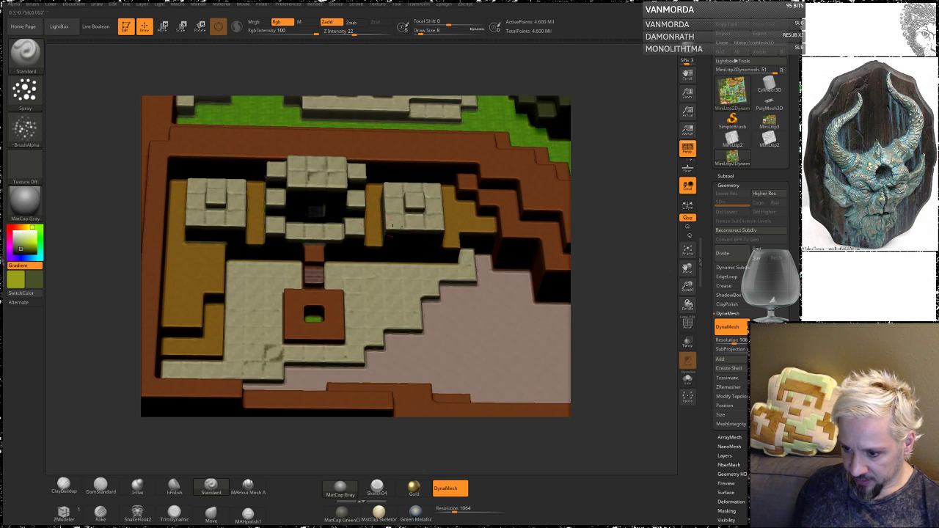
{"action": "left_click_drag", "start_coordinate": [604, 283], "coordinate": [598, 198]}
{"action": "left_click_drag", "start_coordinate": [604, 132], "coordinate": [580, 278], "text": "alt"}
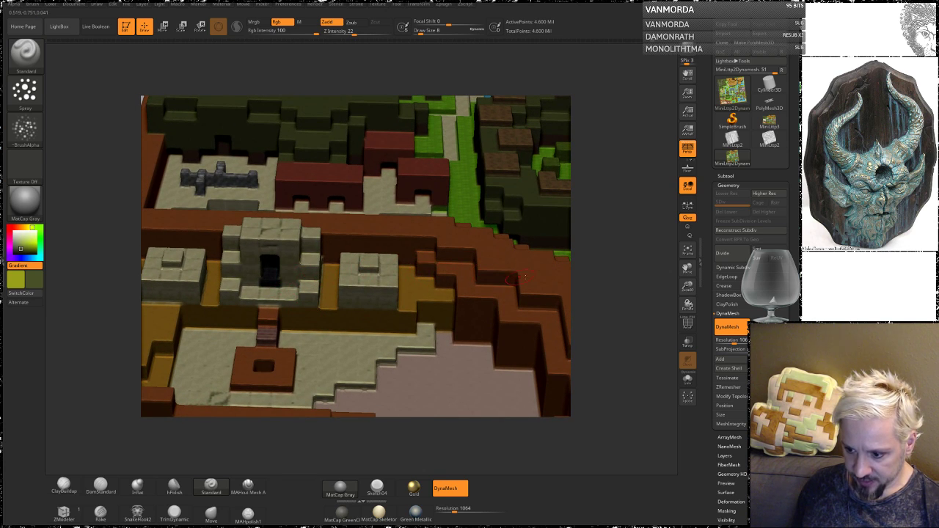
{"action": "left_click_drag", "start_coordinate": [599, 284], "coordinate": [386, 263], "text": "alt"}
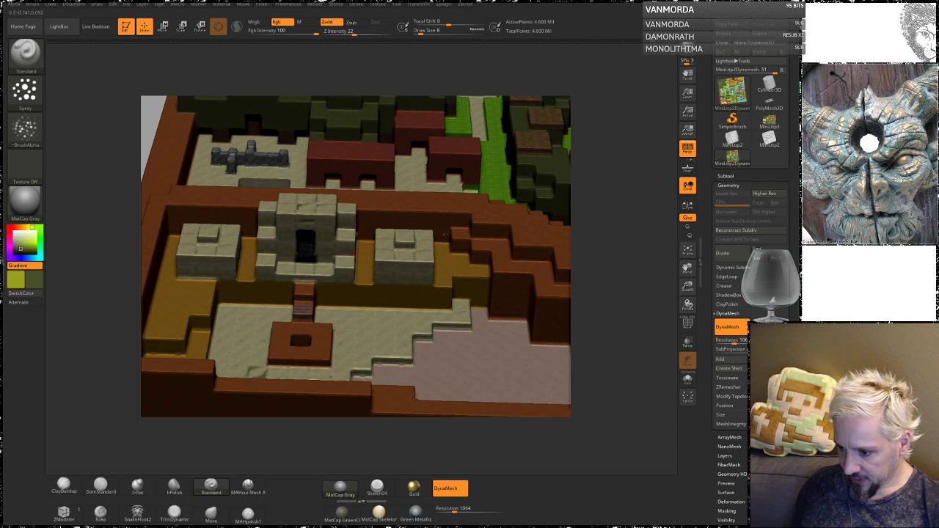
{"action": "left_click_drag", "start_coordinate": [660, 176], "coordinate": [470, 253], "text": "alt"}
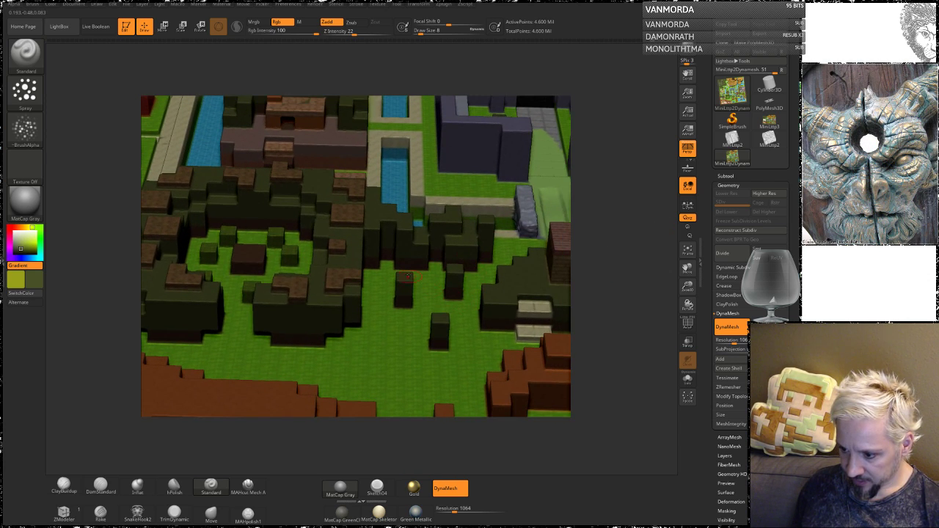
{"action": "mouse_move", "coordinate": [600, 207]}
{"action": "left_mouse_down"}
{"action": "mouse_move", "coordinate": [575, 146]}
{"action": "mouse_move", "coordinate": [604, 217]}
{"action": "left_mouse_up"}
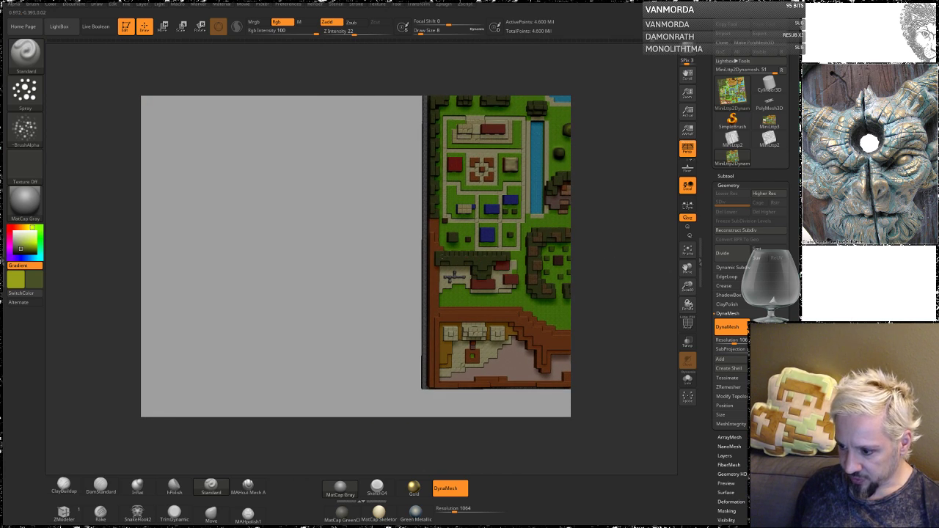
Review the western half of the map from above and the sculpted riverbank south of the castle.
{"action": "right_click_drag", "start_coordinate": [521, 281], "coordinate": [394, 271], "text": "alt"}
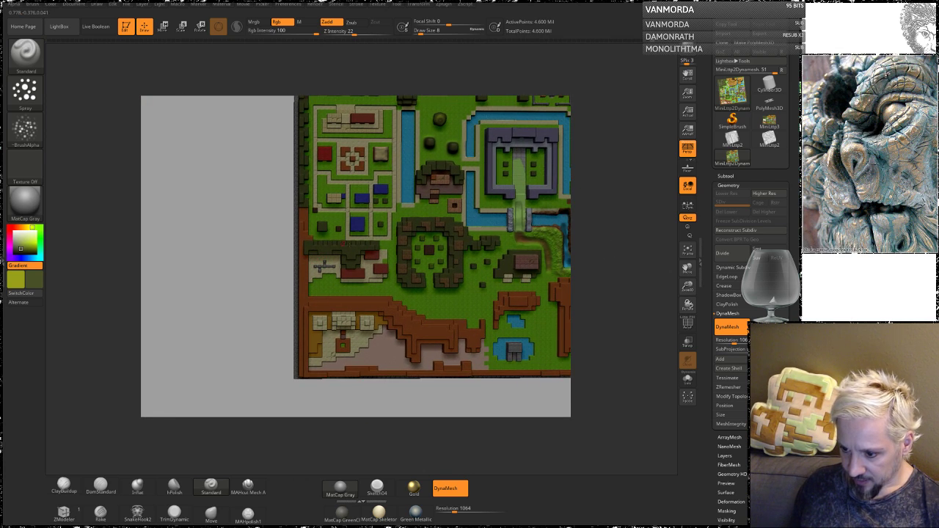
{"action": "left_click_drag", "start_coordinate": [203, 145], "coordinate": [185, 408], "text": "alt"}
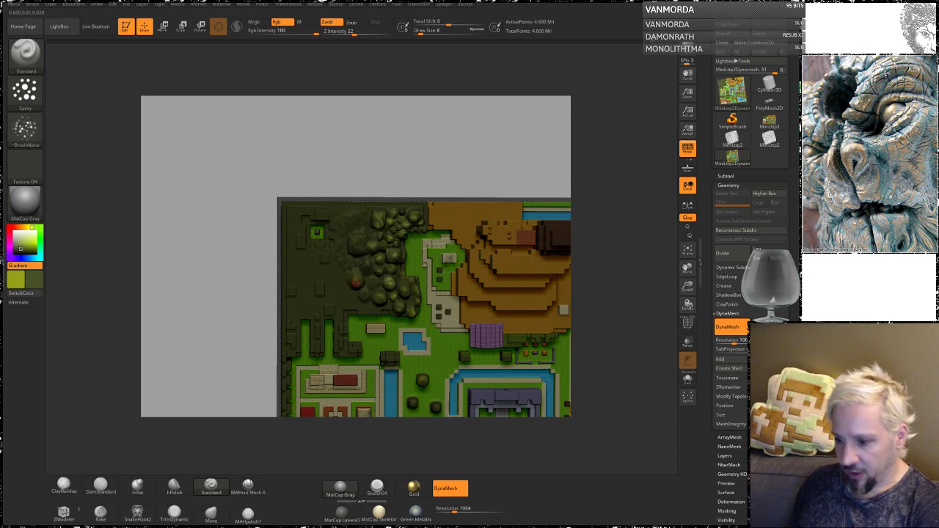
{"action": "left_click_drag", "start_coordinate": [603, 280], "coordinate": [562, 174], "text": "alt"}
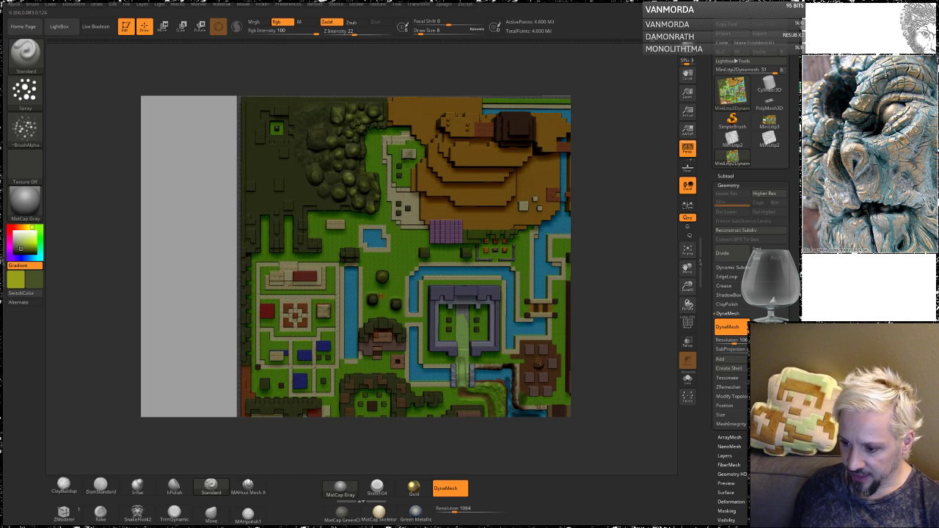
{"action": "left_click_drag", "start_coordinate": [586, 279], "coordinate": [458, 183], "text": "alt"}
{"action": "left_click_drag", "start_coordinate": [588, 301], "coordinate": [610, 406]}
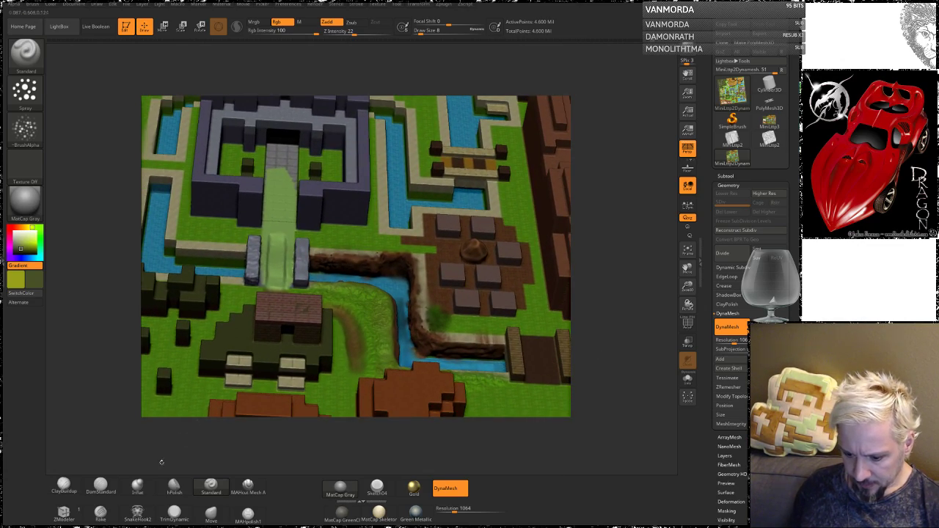
Switch to the browser and study the lightworld_large.gif reference map's southern half, then return to ZBrush.
{"action": "mouse_move", "coordinate": [64, 514]}
{"action": "left_click", "coordinate": [44, 491]}
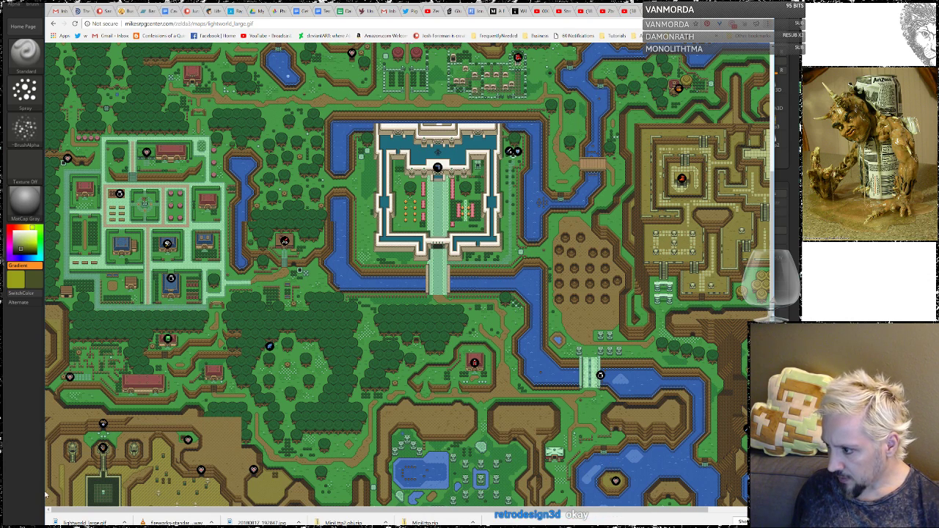
{"action": "scroll", "coordinate": [409, 274], "scroll_direction": "down", "scroll_amount": 3}
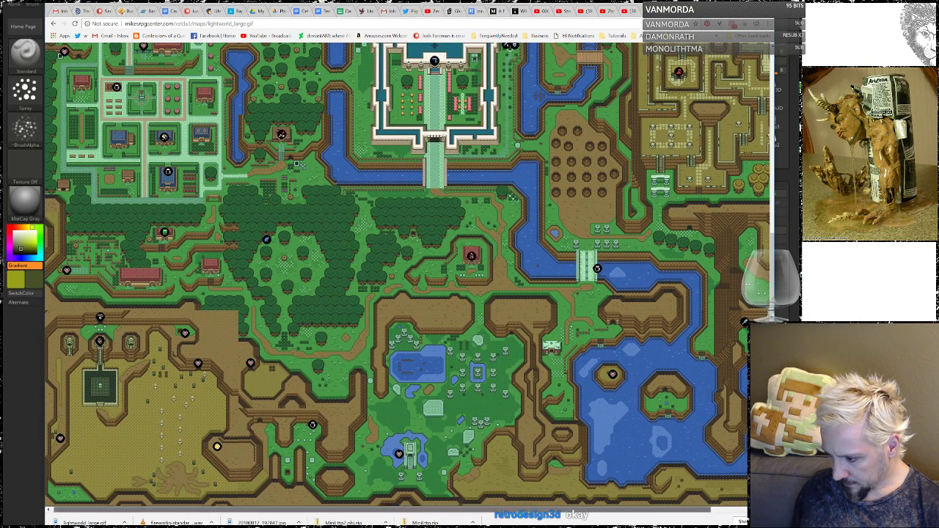
{"action": "scroll", "coordinate": [407, 277], "scroll_direction": "right", "scroll_amount": 2}
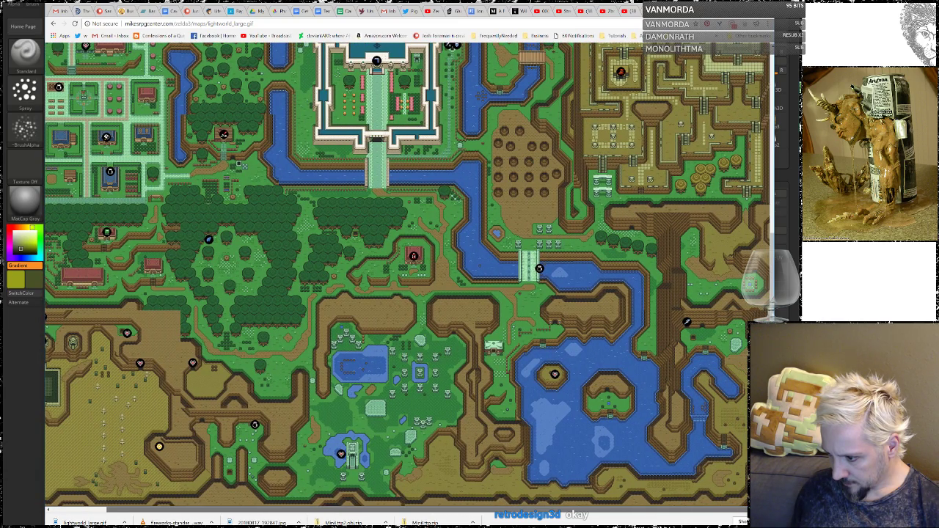
{"action": "scroll", "coordinate": [407, 277], "scroll_direction": "left", "scroll_amount": 2}
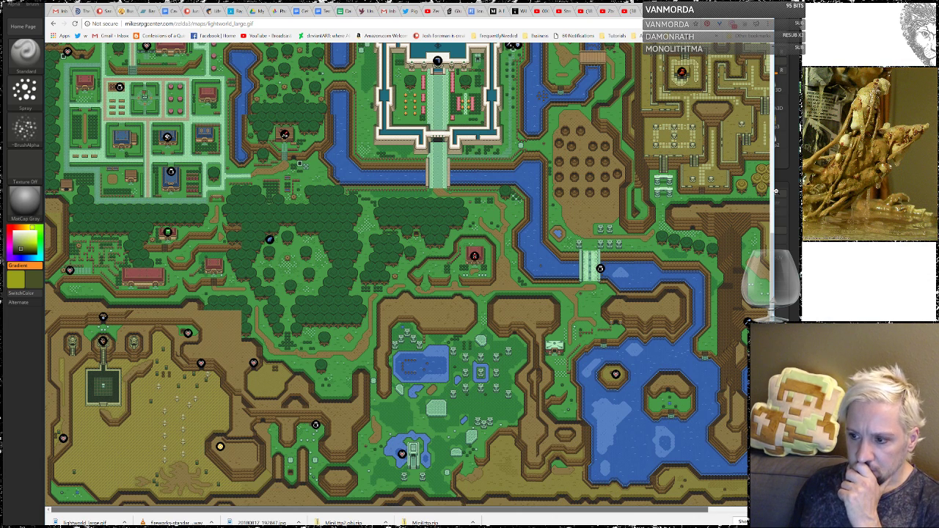
{"action": "left_click", "coordinate": [30, 363]}
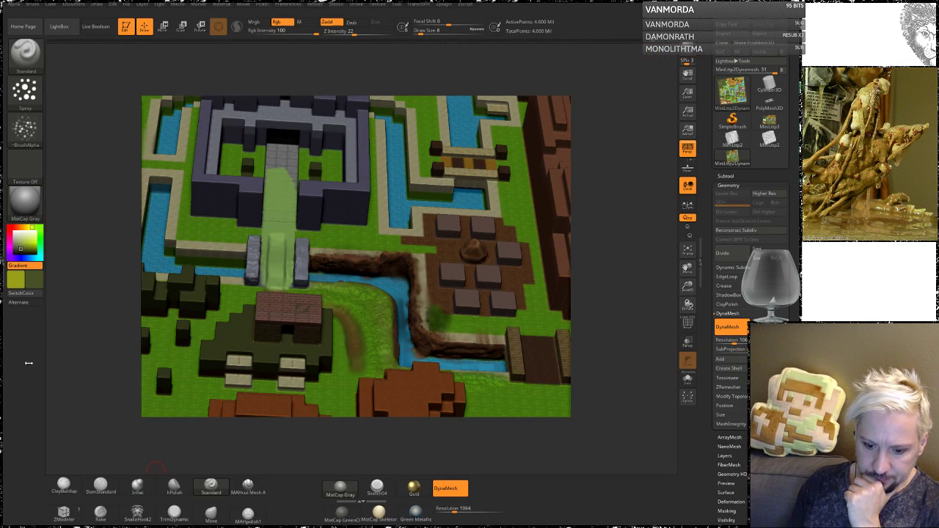
Review the terrain's overall layout from above and at an angle, including the castle, sculpted river and southern lake.
{"action": "left_click_drag", "start_coordinate": [623, 328], "coordinate": [628, 267], "text": "alt"}
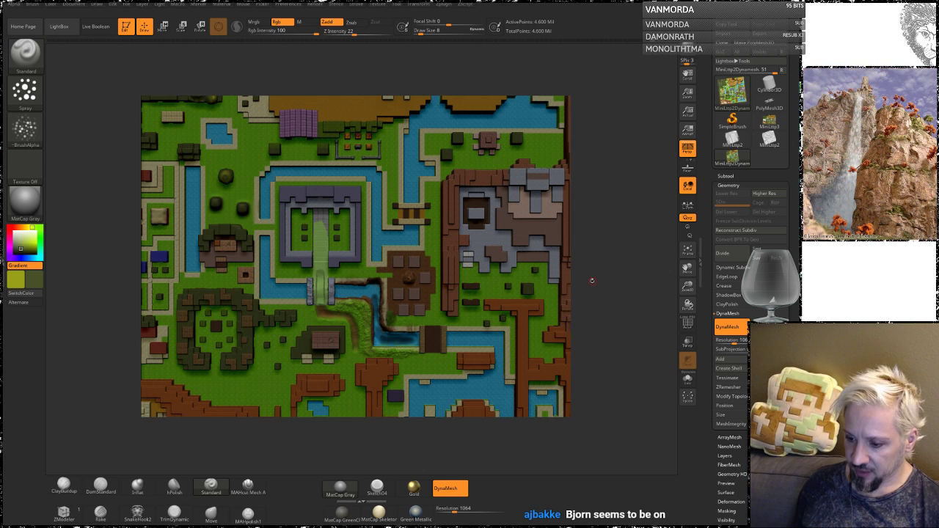
{"action": "left_click_drag", "start_coordinate": [608, 351], "coordinate": [612, 309]}
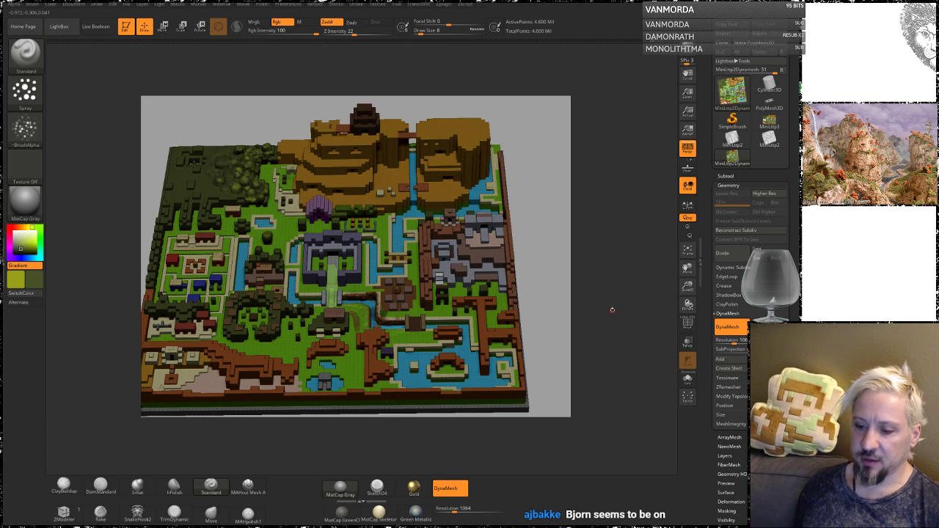
{"action": "left_click_drag", "start_coordinate": [544, 271], "coordinate": [529, 319]}
{"action": "left_click_drag", "start_coordinate": [400, 332], "coordinate": [426, 232], "text": "alt"}
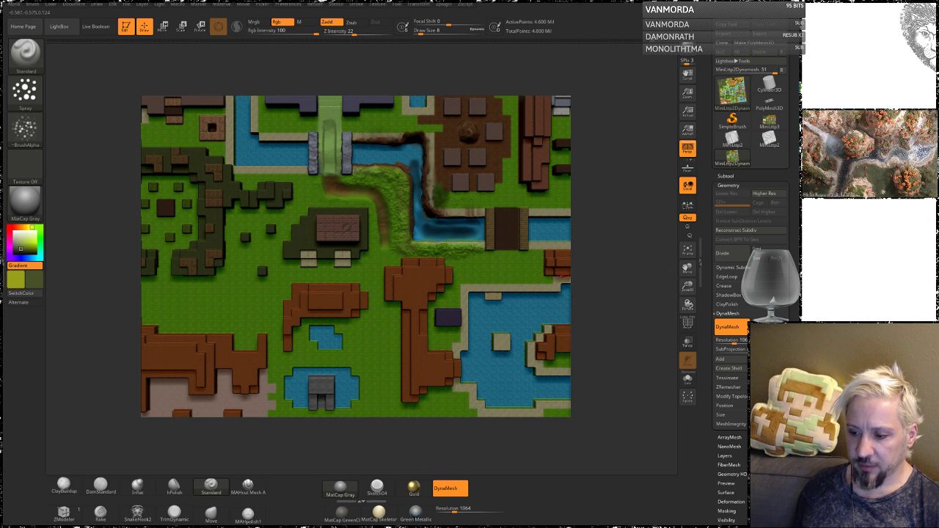
{"action": "left_click_drag", "start_coordinate": [622, 306], "coordinate": [610, 274], "text": "alt"}
{"action": "mouse_move", "coordinate": [612, 241]}
{"action": "left_mouse_down", "text": "alt"}
{"action": "mouse_move", "coordinate": [616, 270]}
{"action": "mouse_move", "coordinate": [624, 252]}
{"action": "left_mouse_up", "text": "alt"}
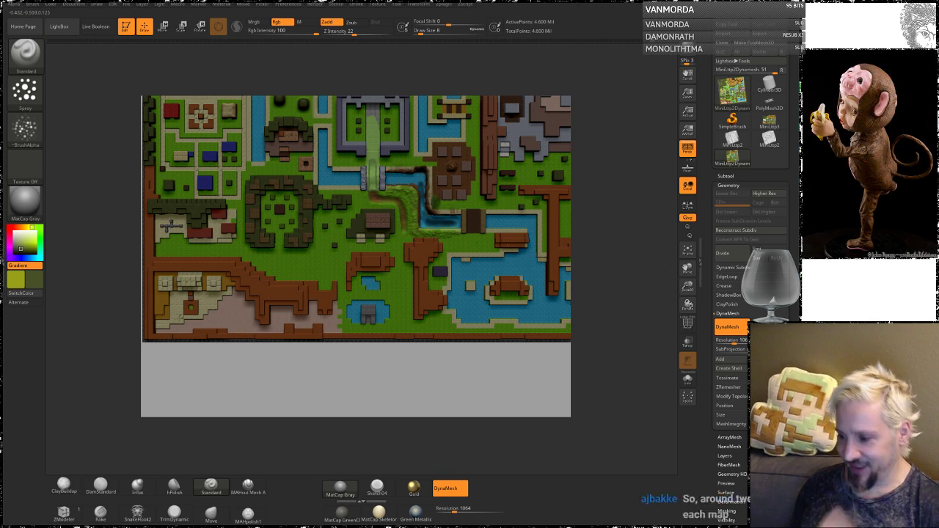
{"action": "left_click_drag", "start_coordinate": [611, 337], "coordinate": [598, 446], "text": "alt"}
{"action": "left_click_drag", "start_coordinate": [610, 275], "coordinate": [548, 285]}
{"action": "left_click_drag", "start_coordinate": [347, 165], "coordinate": [571, 79], "text": "alt"}
{"action": "left_click_drag", "start_coordinate": [297, 240], "coordinate": [622, 308]}
{"action": "left_click_drag", "start_coordinate": [601, 338], "coordinate": [600, 303]}
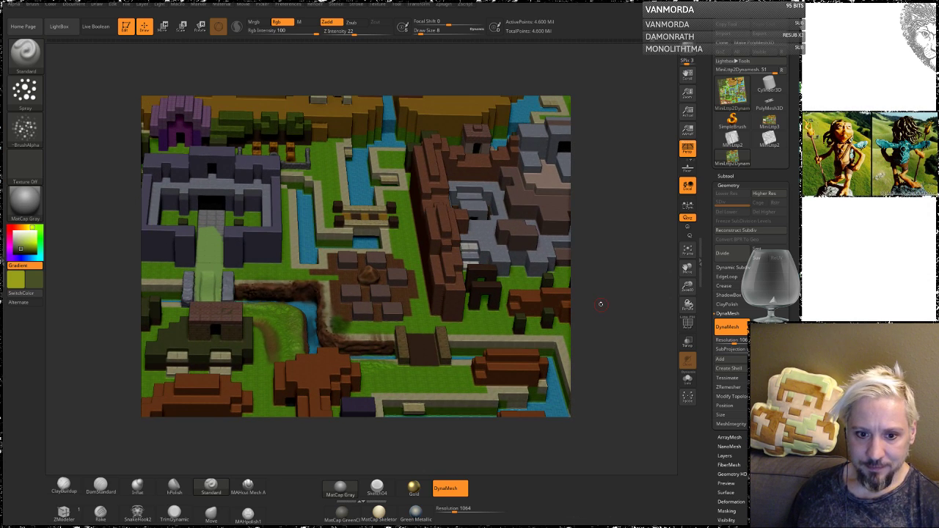